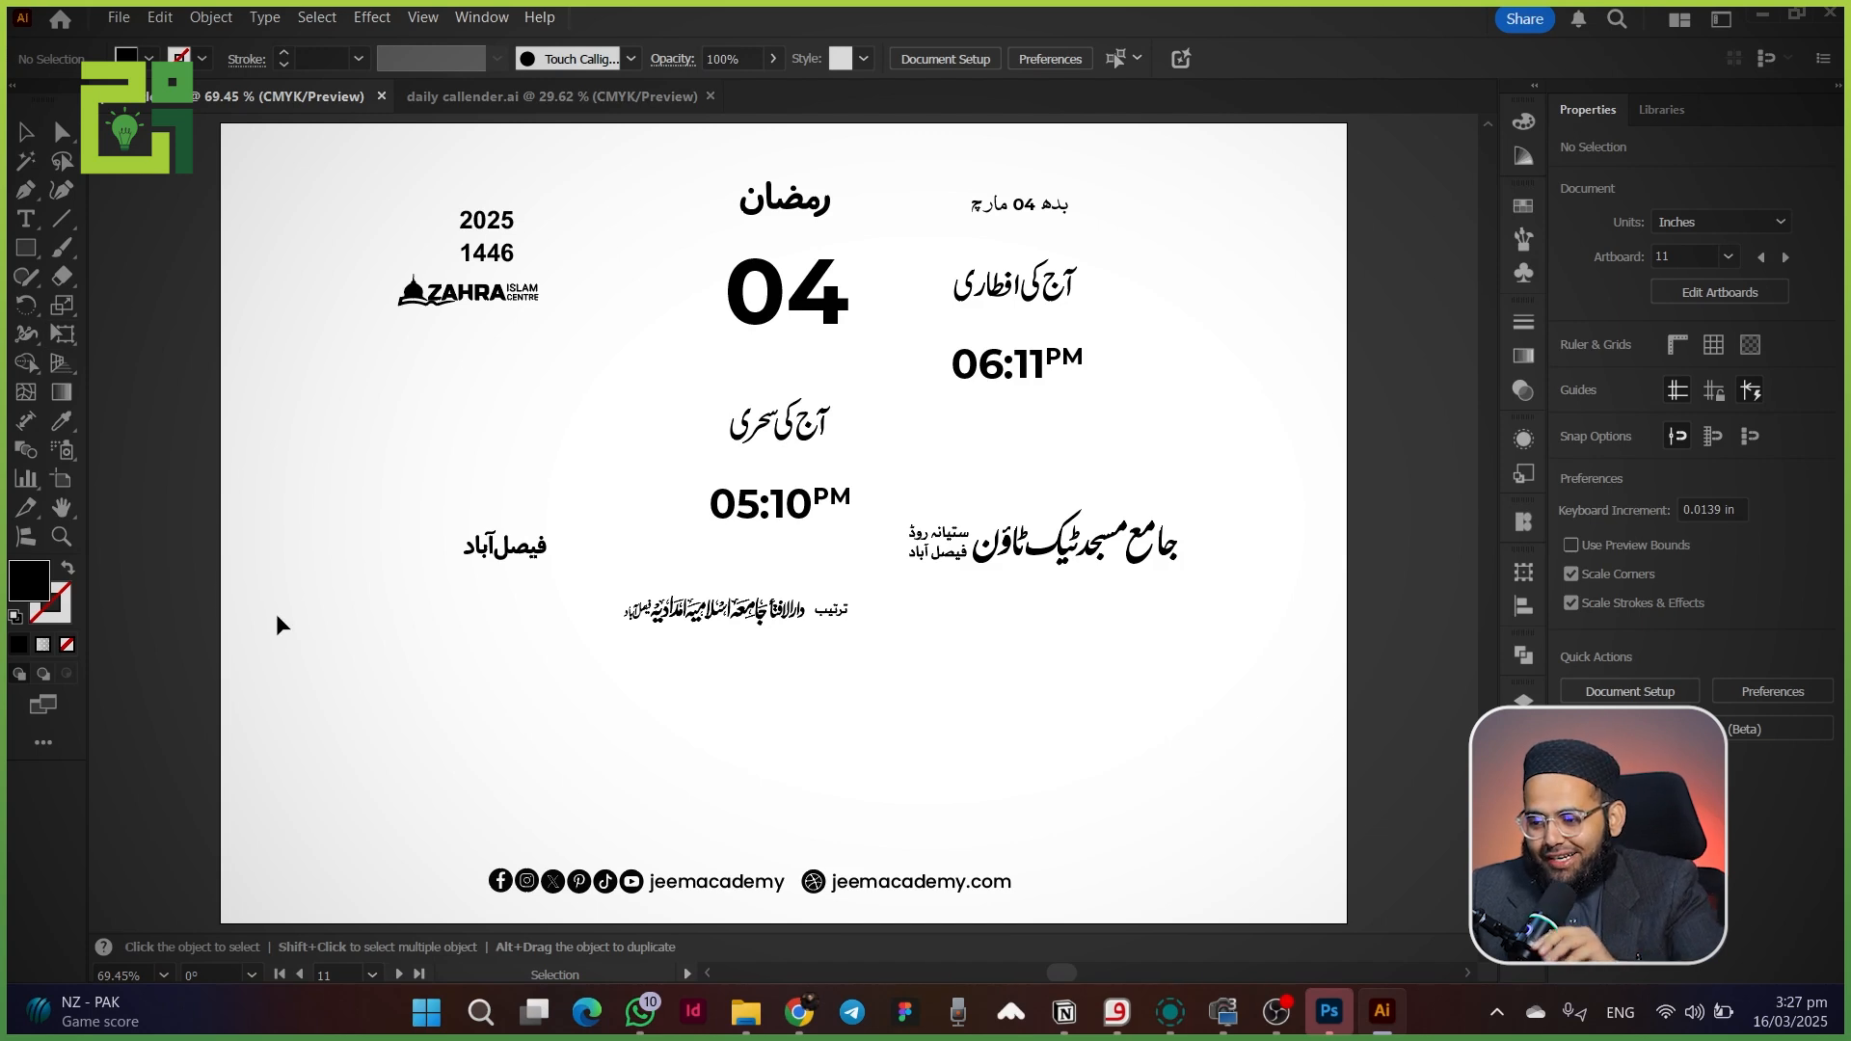
{"action": "left_click", "coordinate": [742, 441]}
{"action": "left_click", "coordinate": [633, 372]}
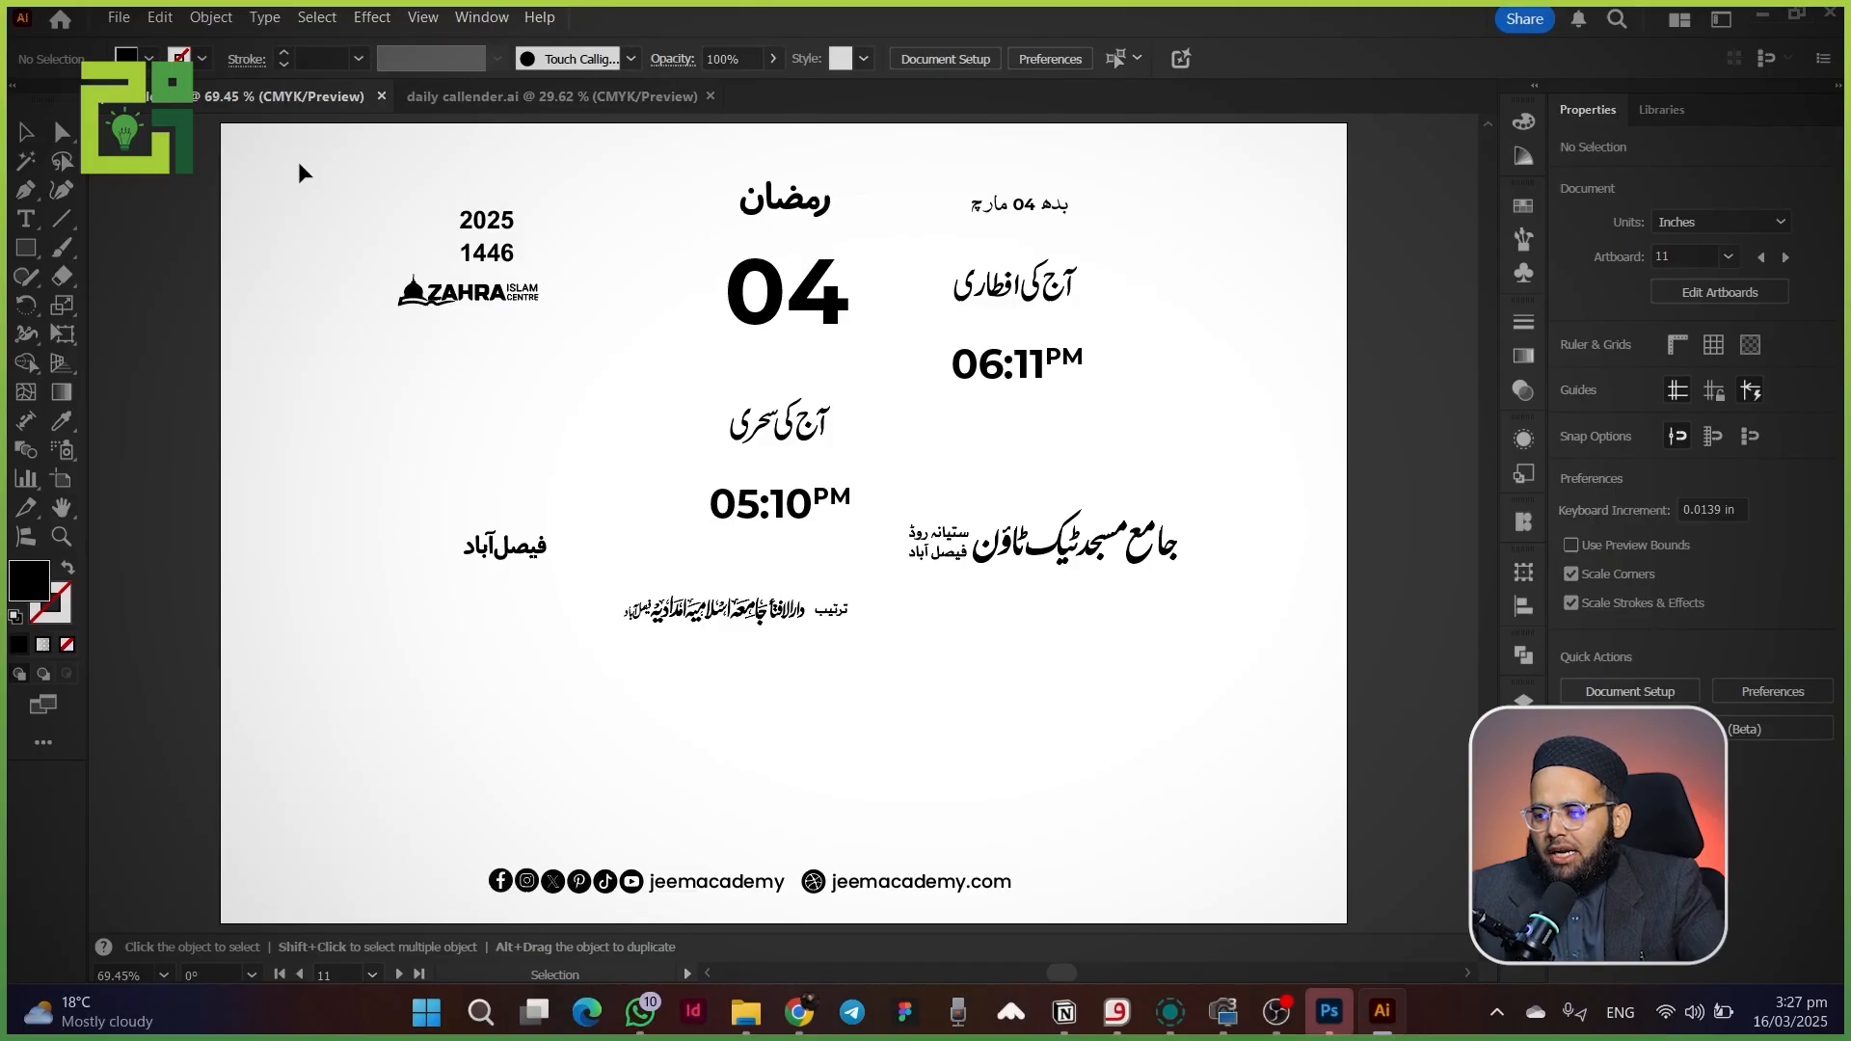
{"action": "left_click_drag", "start_coordinate": [298, 173], "coordinate": [1258, 742]}
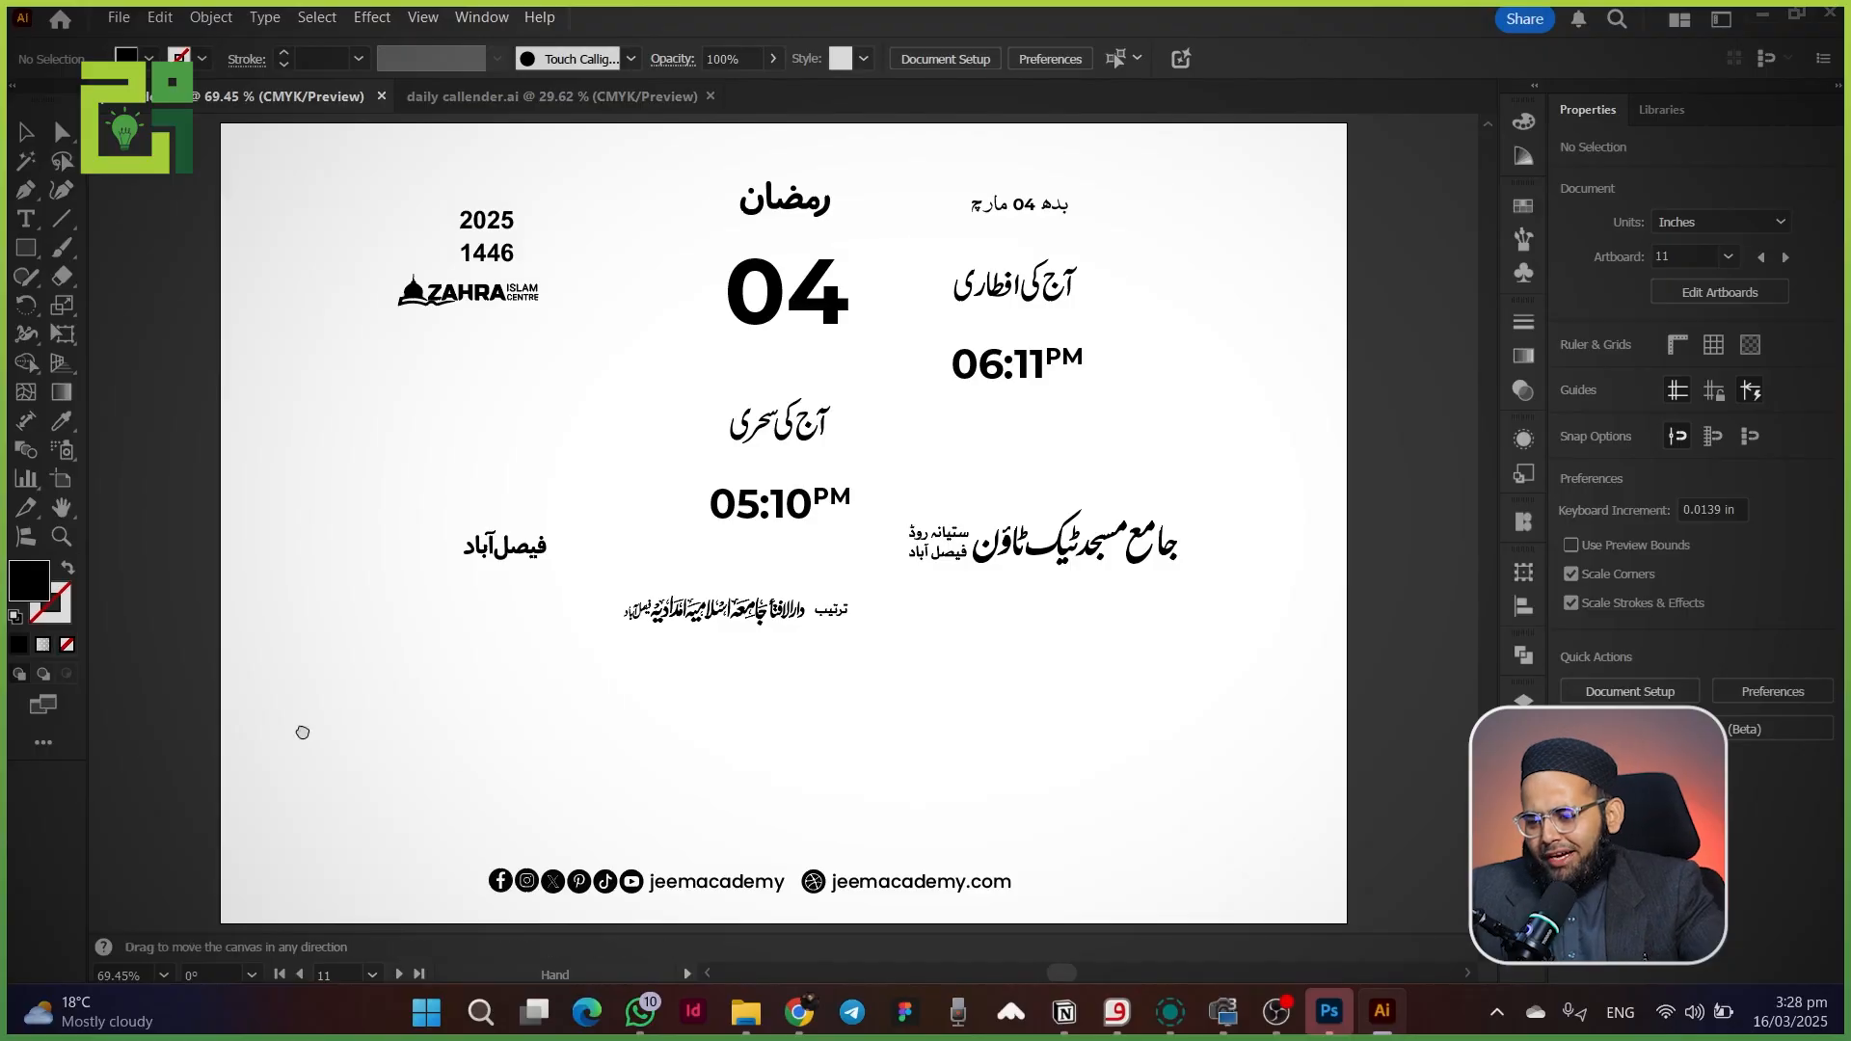
- Scale down all the text and logo elements together and shift them toward the right part of the artboard
{"action": "left_click_drag", "start_coordinate": [413, 732], "coordinate": [878, 646]}
{"action": "left_click_drag", "start_coordinate": [454, 488], "coordinate": [633, 543]}
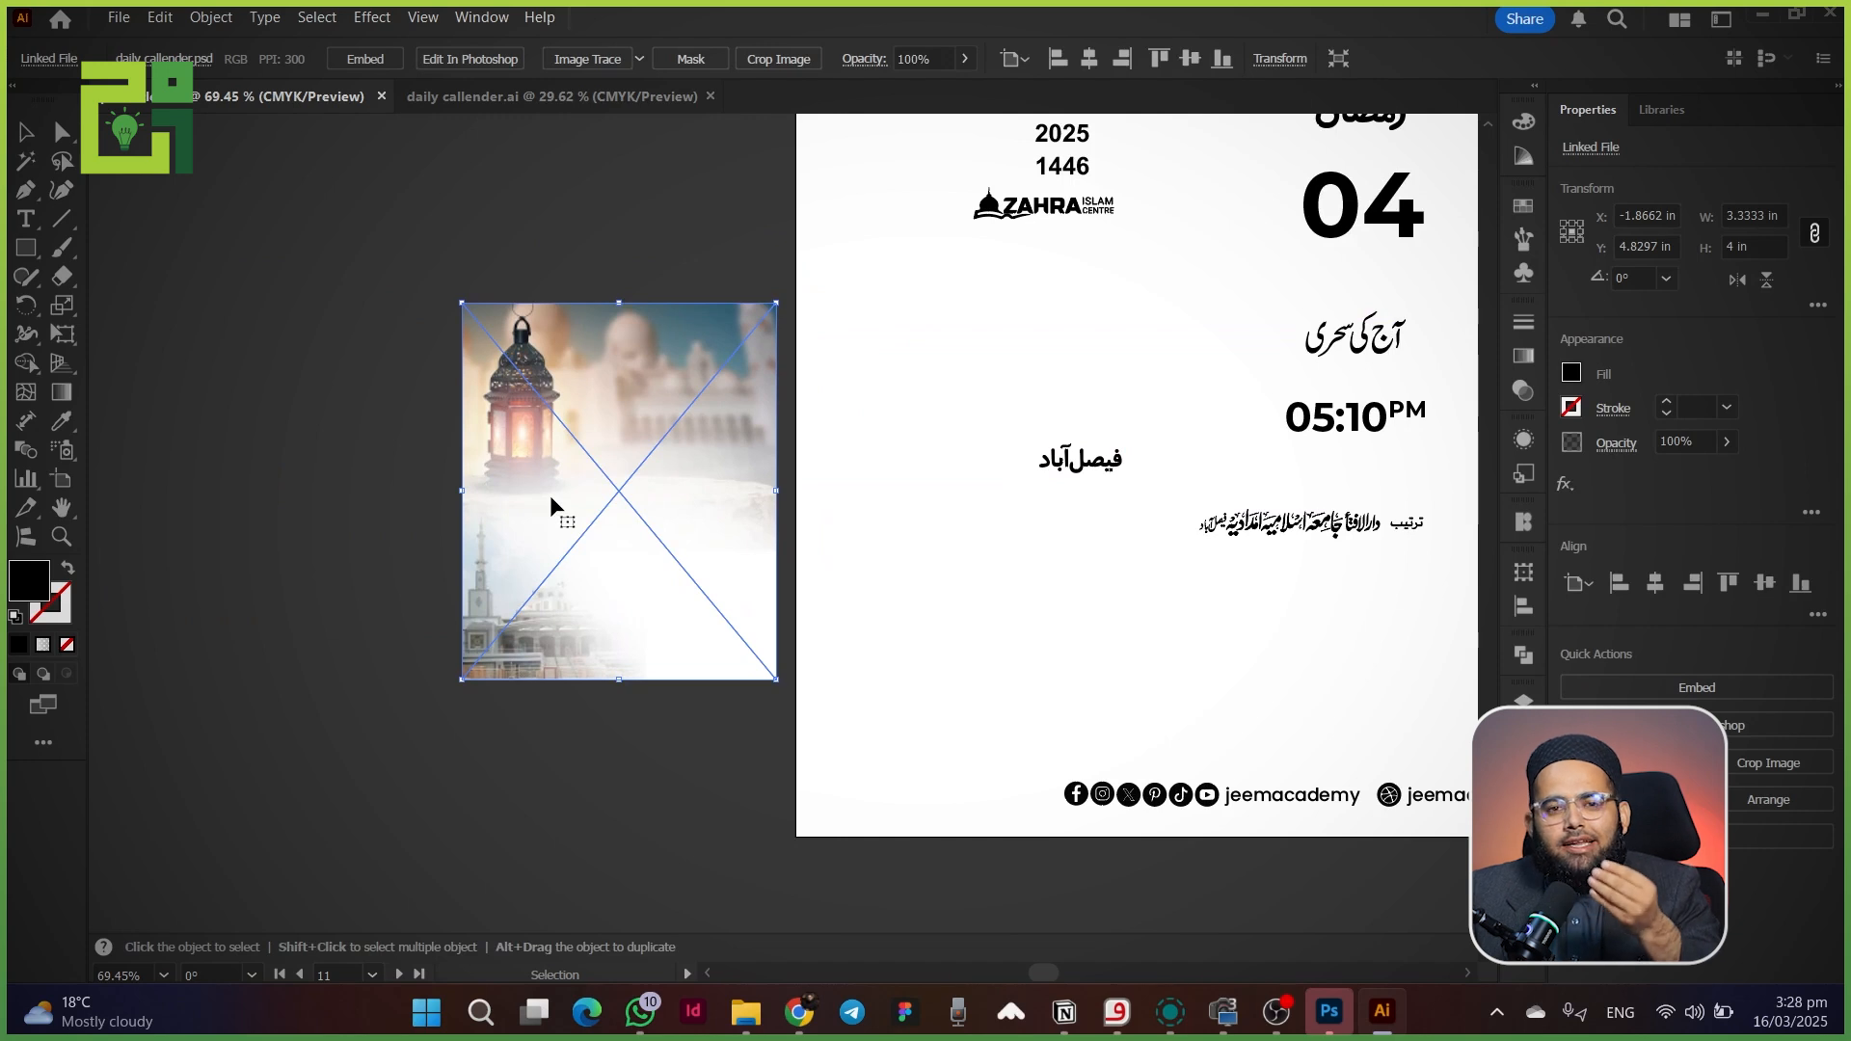
{"action": "left_click_drag", "start_coordinate": [1022, 512], "coordinate": [299, 646]}
{"action": "scroll", "coordinate": [683, 591], "scroll_direction": "left", "scroll_amount": 4}
{"action": "scroll", "coordinate": [682, 591], "scroll_direction": "down", "scroll_amount": 2}
{"action": "scroll", "coordinate": [674, 475], "scroll_direction": "up", "scroll_amount": 2}
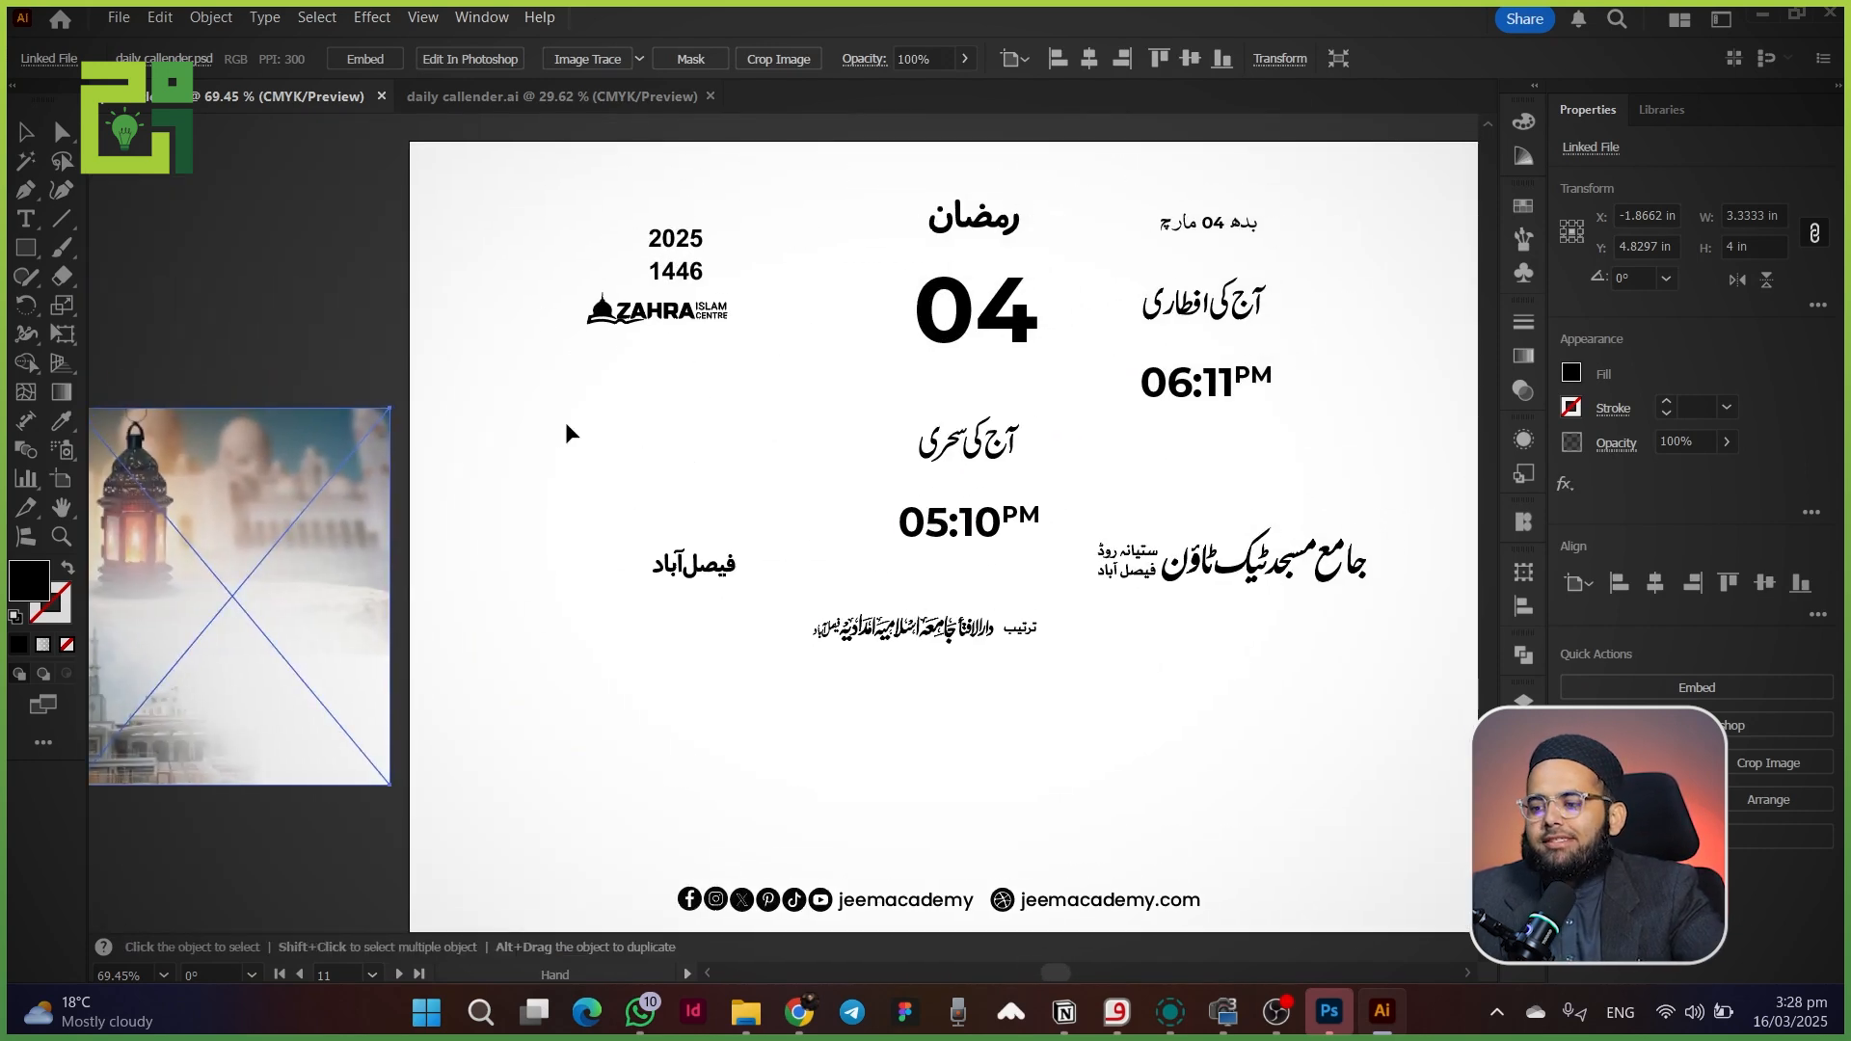
{"action": "left_click_drag", "start_coordinate": [518, 213], "coordinate": [1369, 740]}
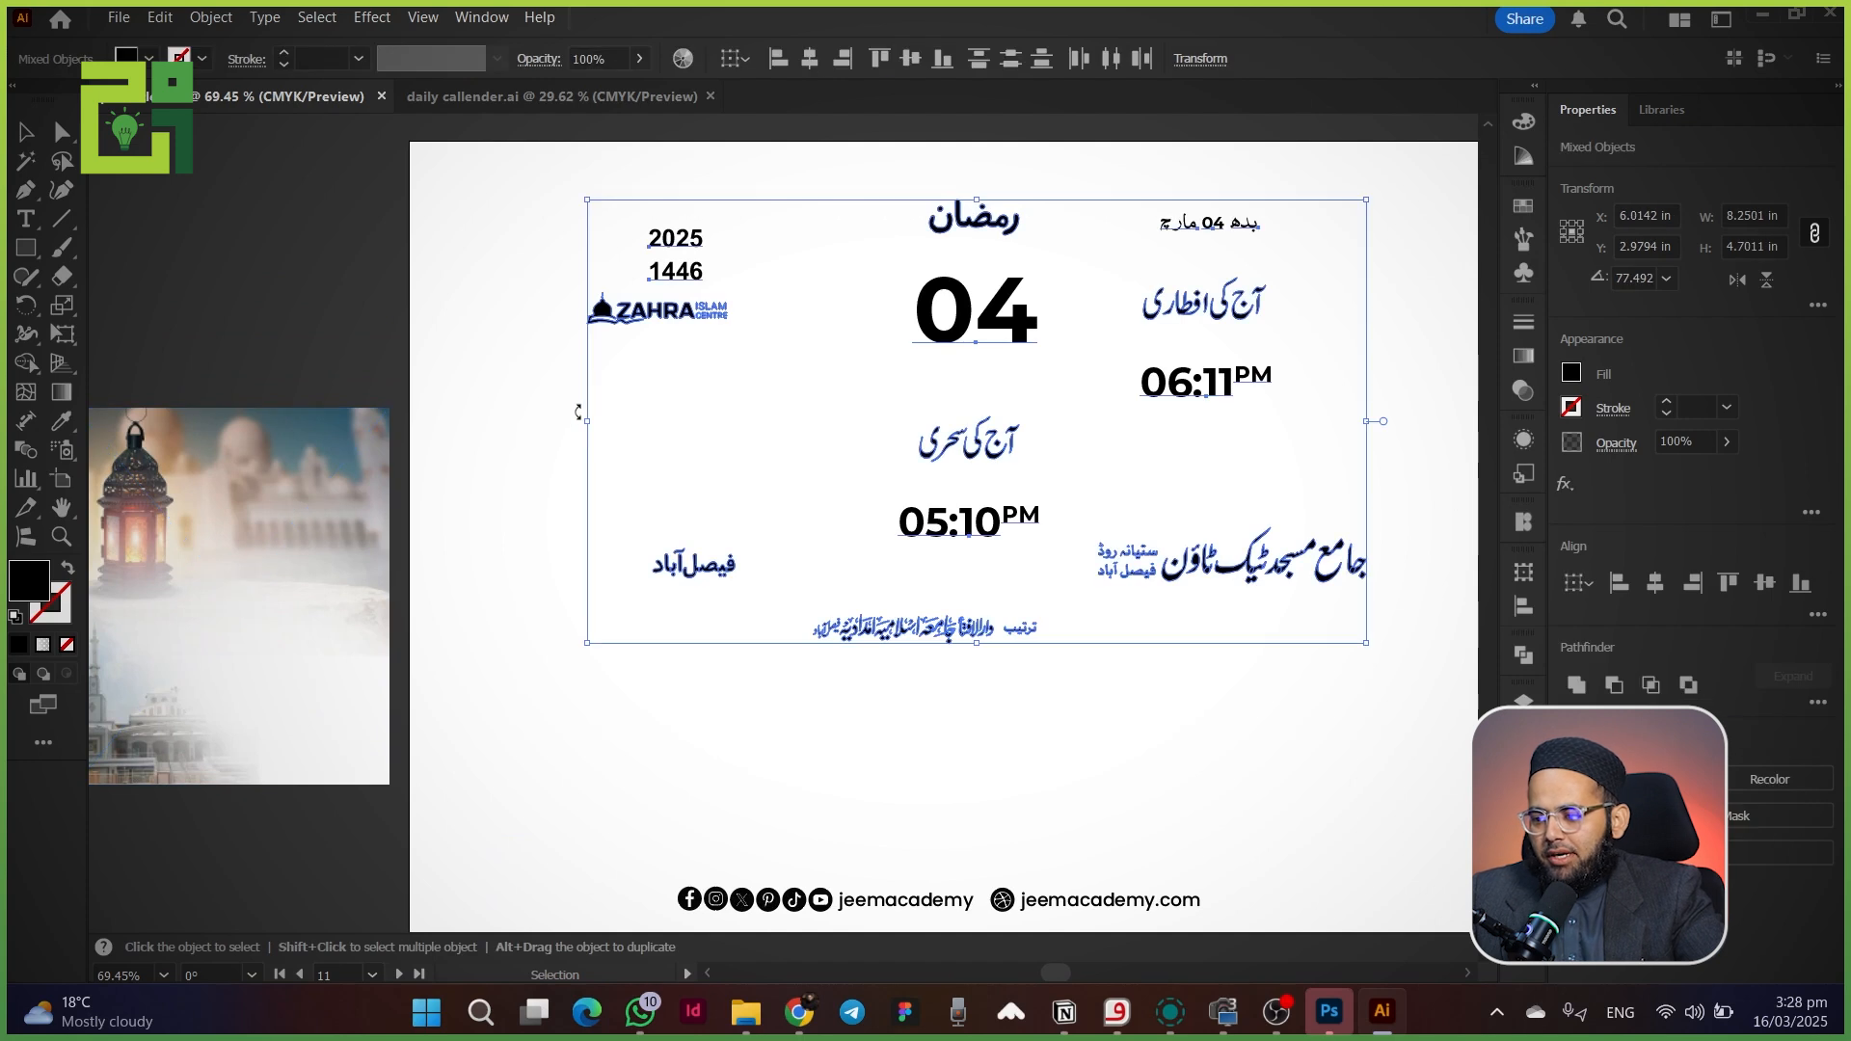
{"action": "left_click_drag", "start_coordinate": [585, 422], "coordinate": [768, 436]}
{"action": "left_click_drag", "start_coordinate": [1049, 491], "coordinate": [1137, 547]}
- Enlarge the linked lantern image to about 4.55 × 5.46 in on the artboard and embed it with layers converted to objects
{"action": "left_click_drag", "start_coordinate": [228, 681], "coordinate": [737, 548]}
{"action": "left_click_drag", "start_coordinate": [647, 670], "coordinate": [645, 807]}
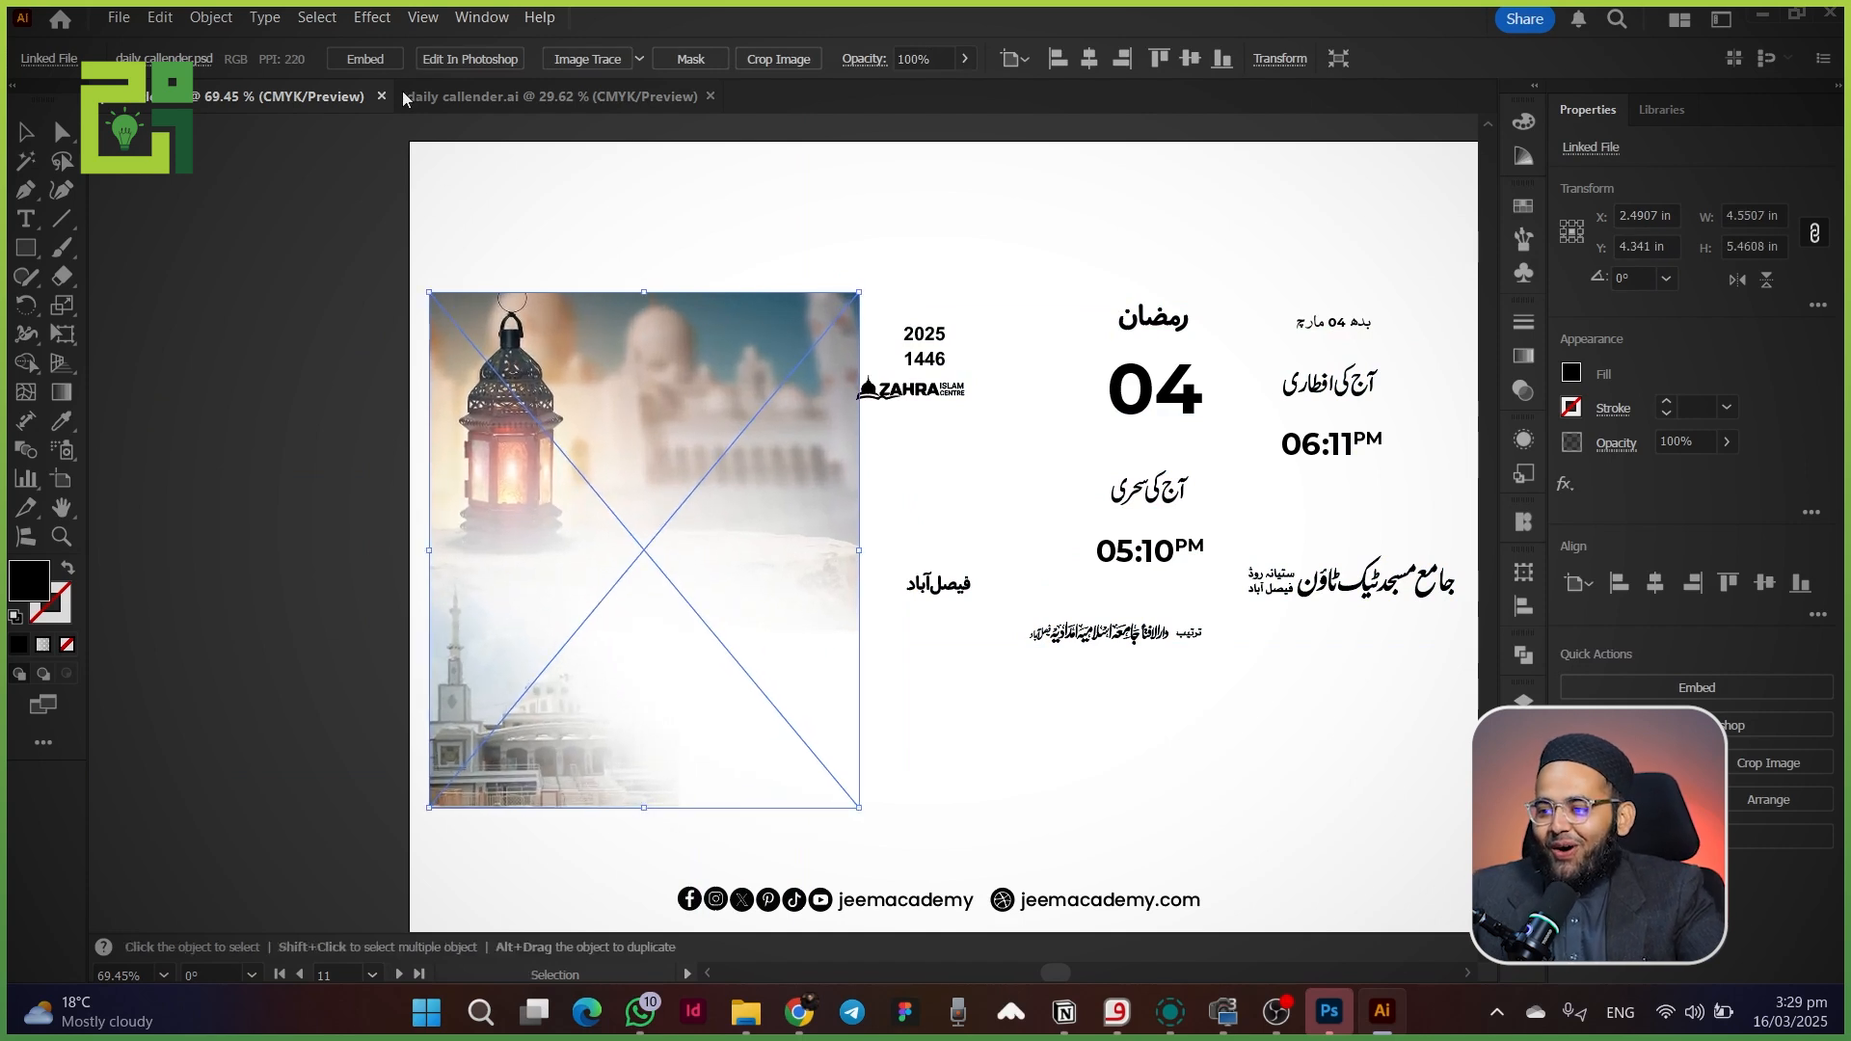
{"action": "left_click", "coordinate": [365, 59]}
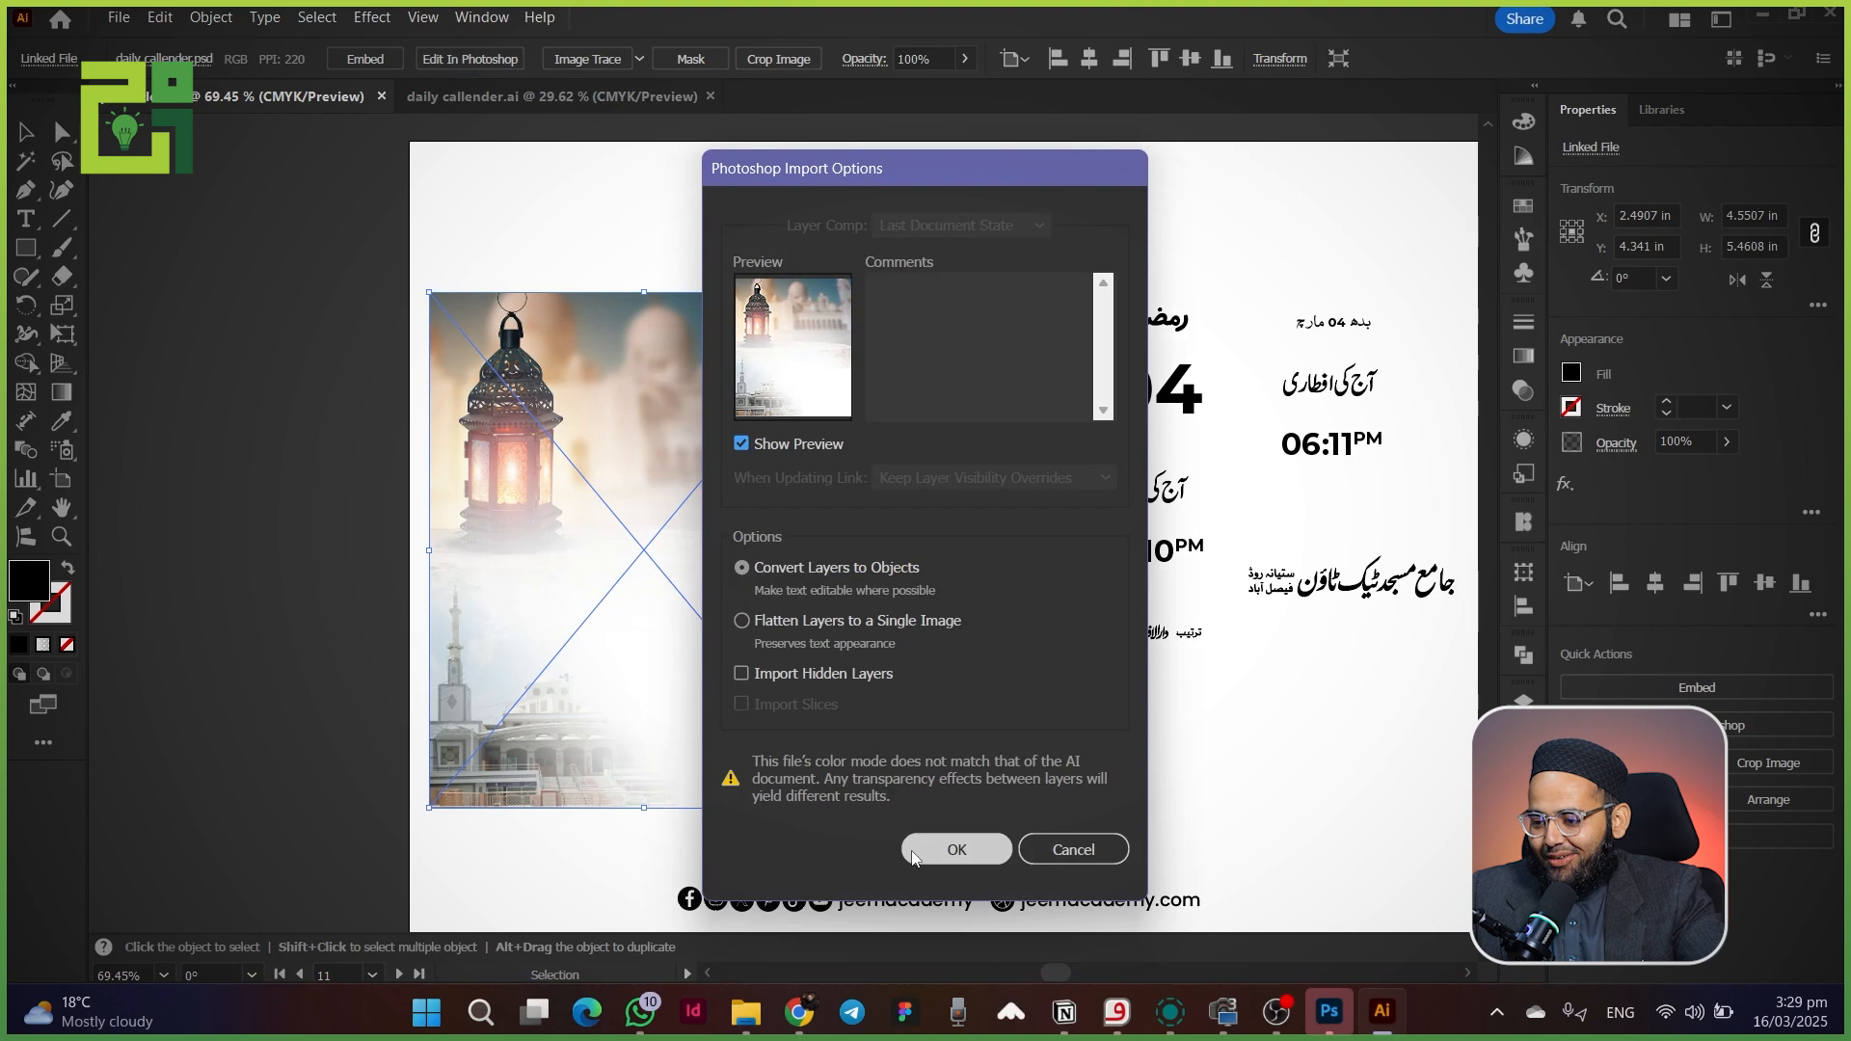
{"action": "left_click", "coordinate": [955, 849]}
- Move the lantern image off the artboard into the empty space beside it and create a new artboard fitted to it
{"action": "left_click", "coordinate": [240, 555]}
{"action": "left_click_drag", "start_coordinate": [555, 573], "coordinate": [376, 569]}
{"action": "left_click_drag", "start_coordinate": [653, 578], "coordinate": [585, 599]}
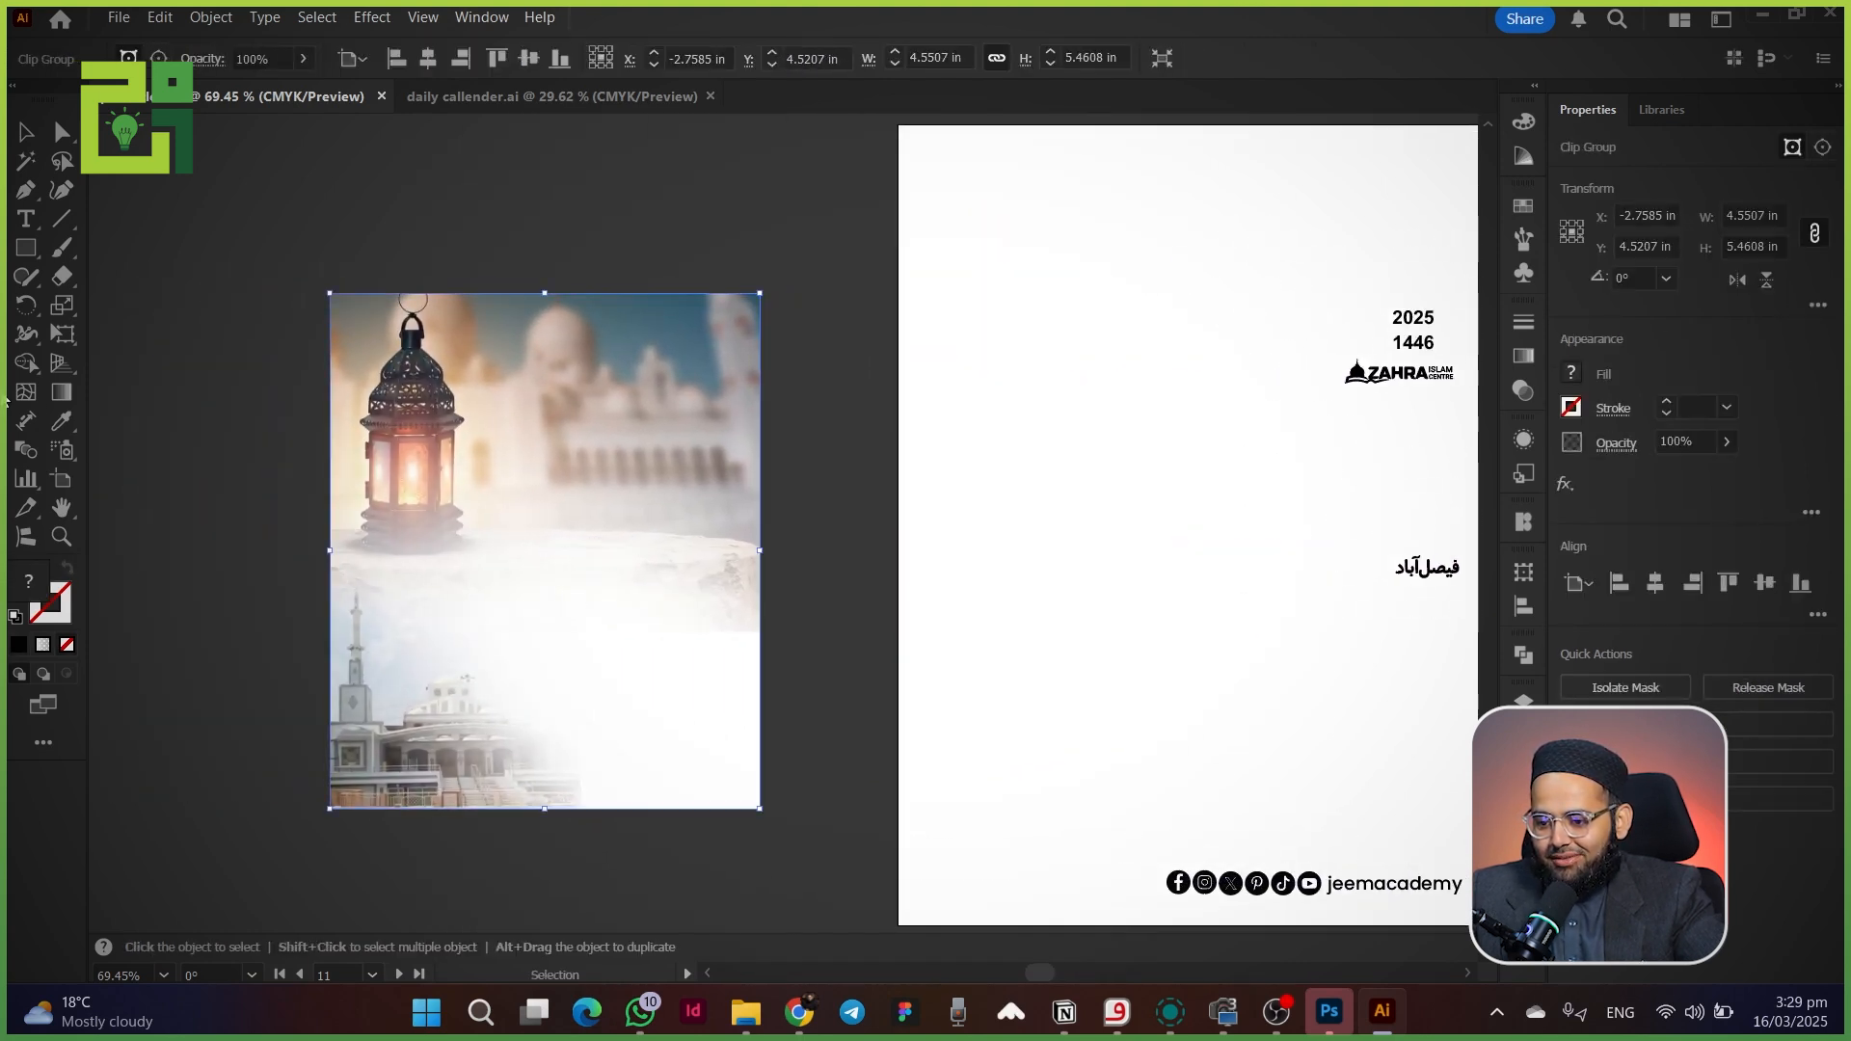
{"action": "left_click", "coordinate": [61, 479]}
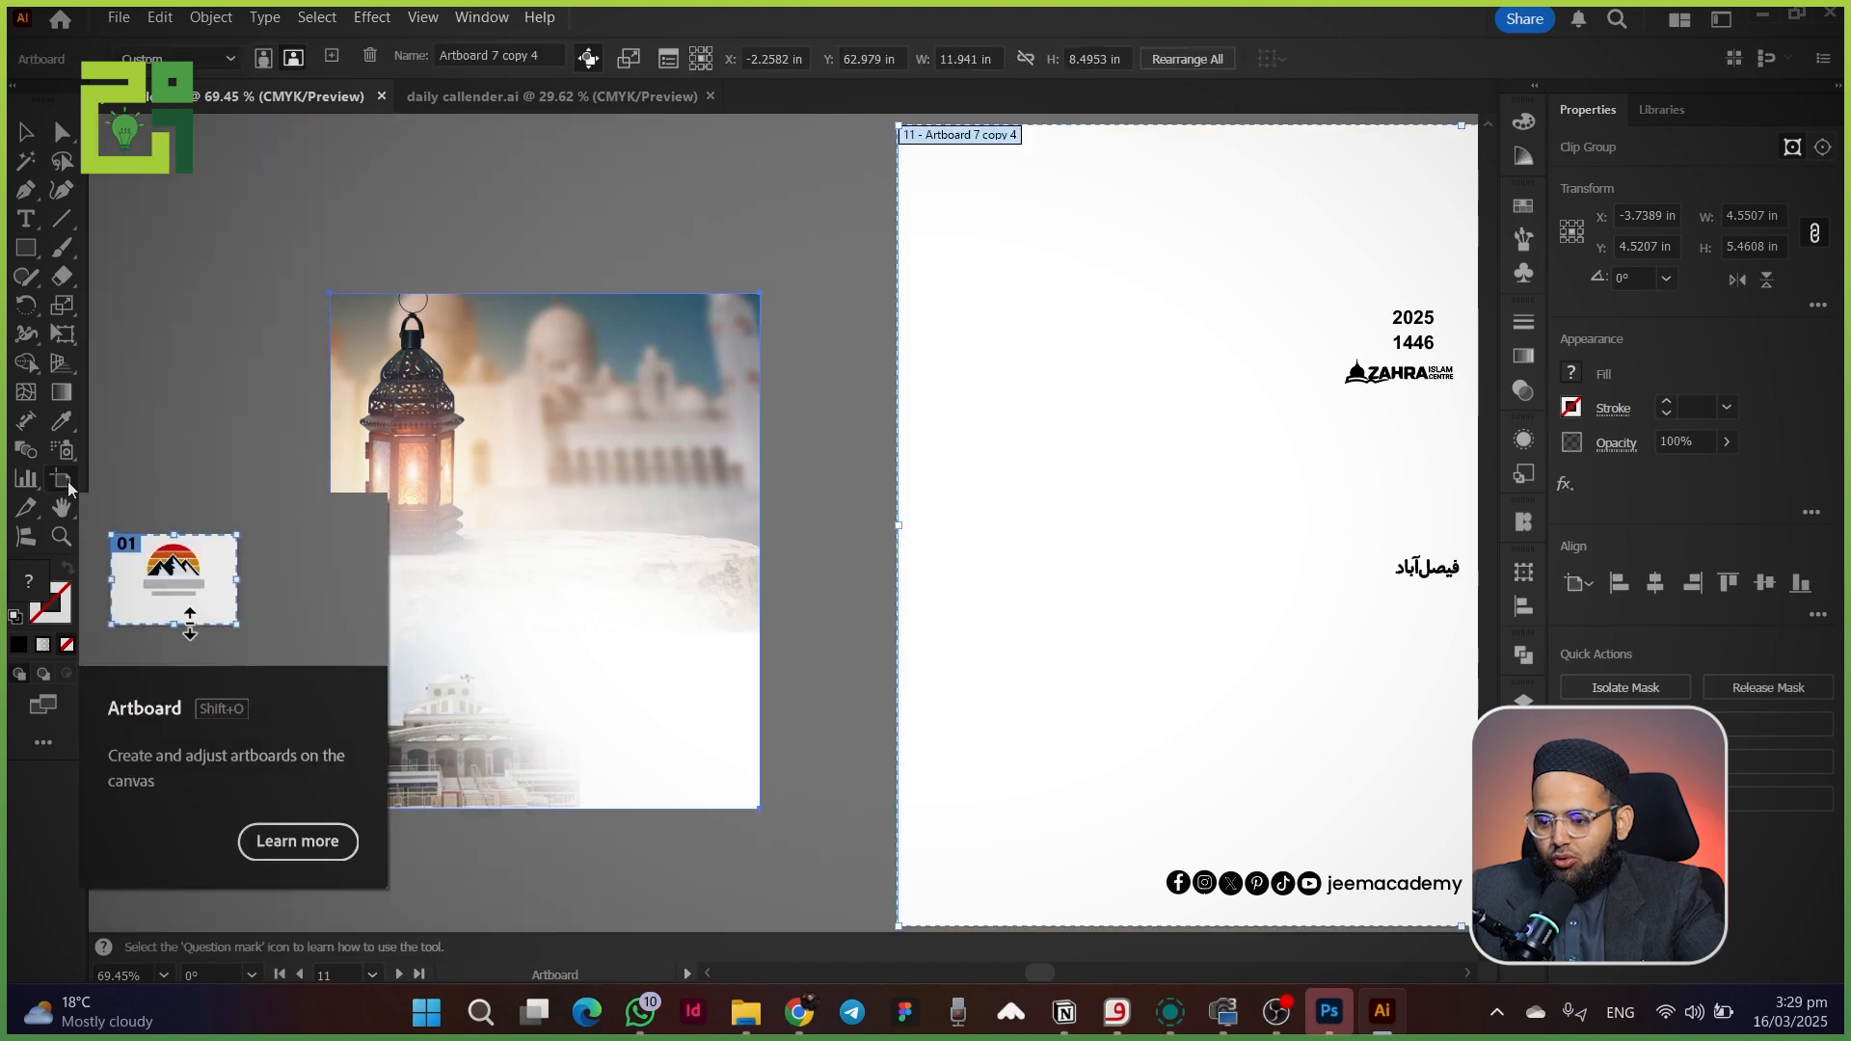
{"action": "left_click", "coordinate": [379, 337]}
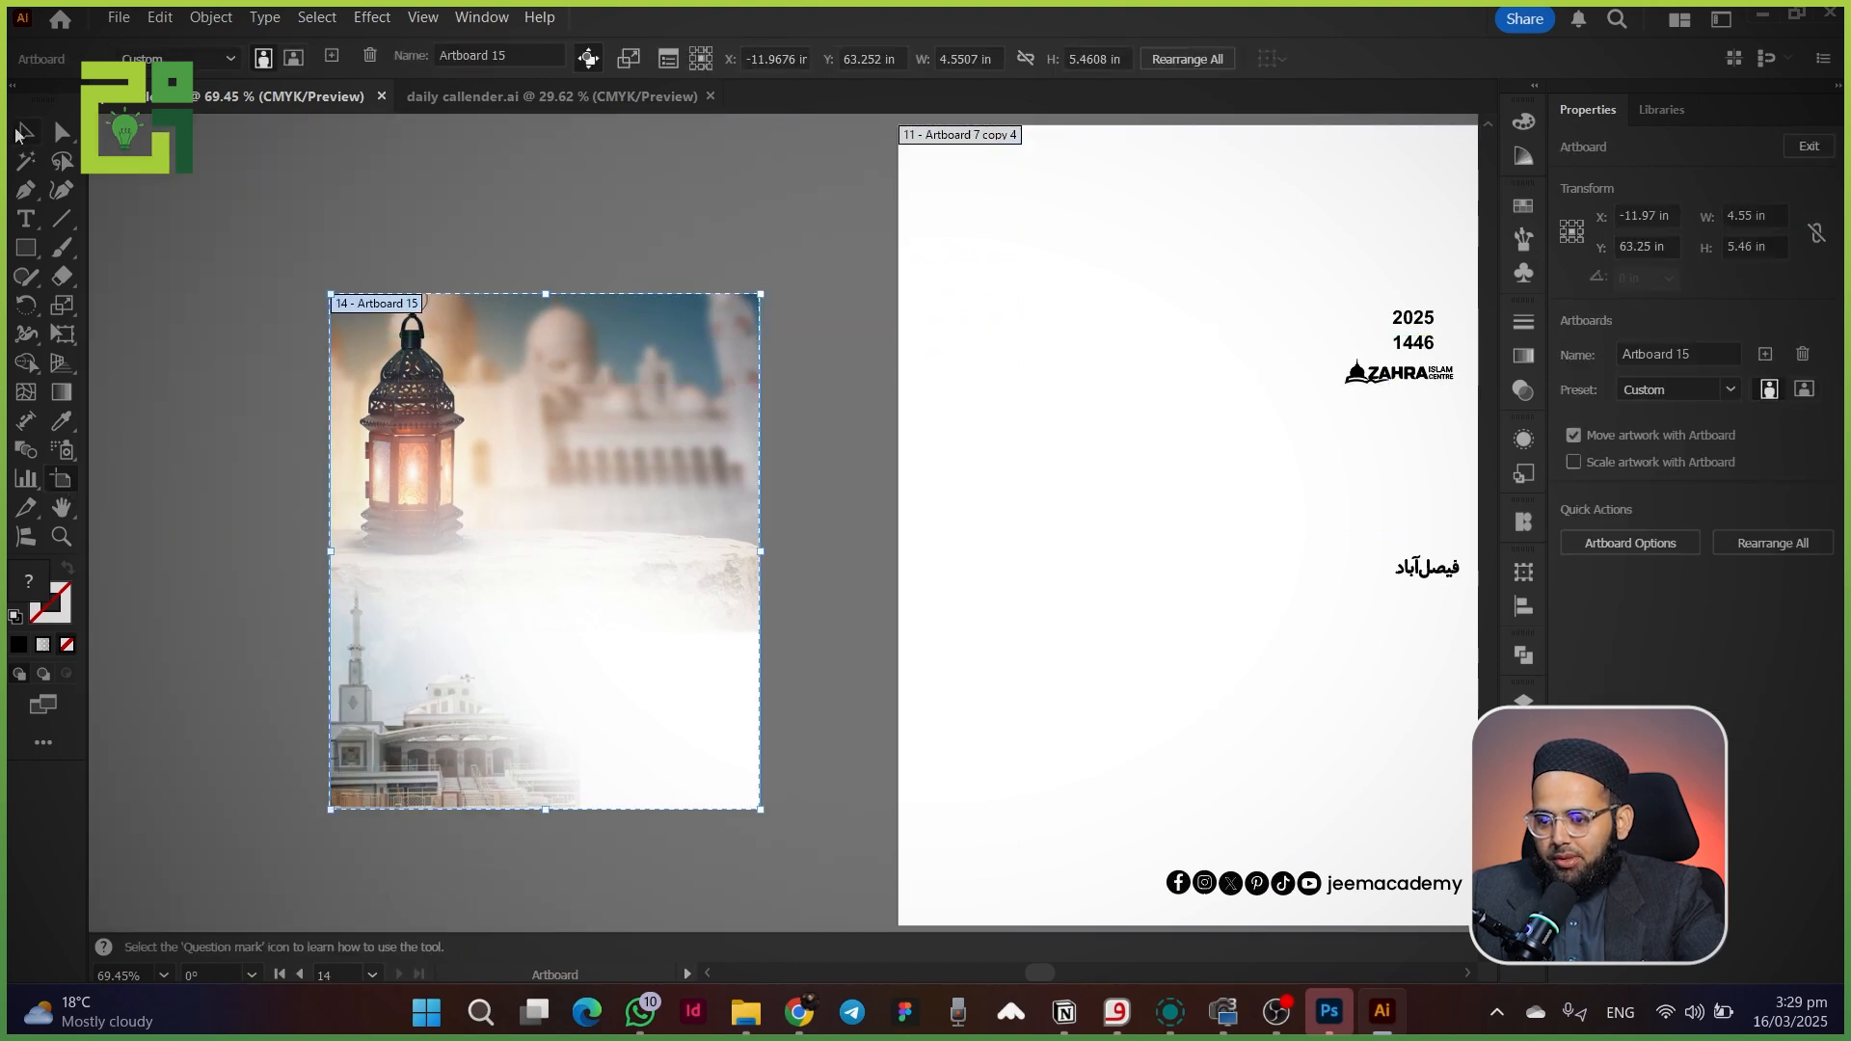
{"action": "left_click", "coordinate": [28, 133]}
- Move the whole set of text and logo elements to the left part of the large artboard
{"action": "left_click_drag", "start_coordinate": [589, 529], "coordinate": [508, 471]}
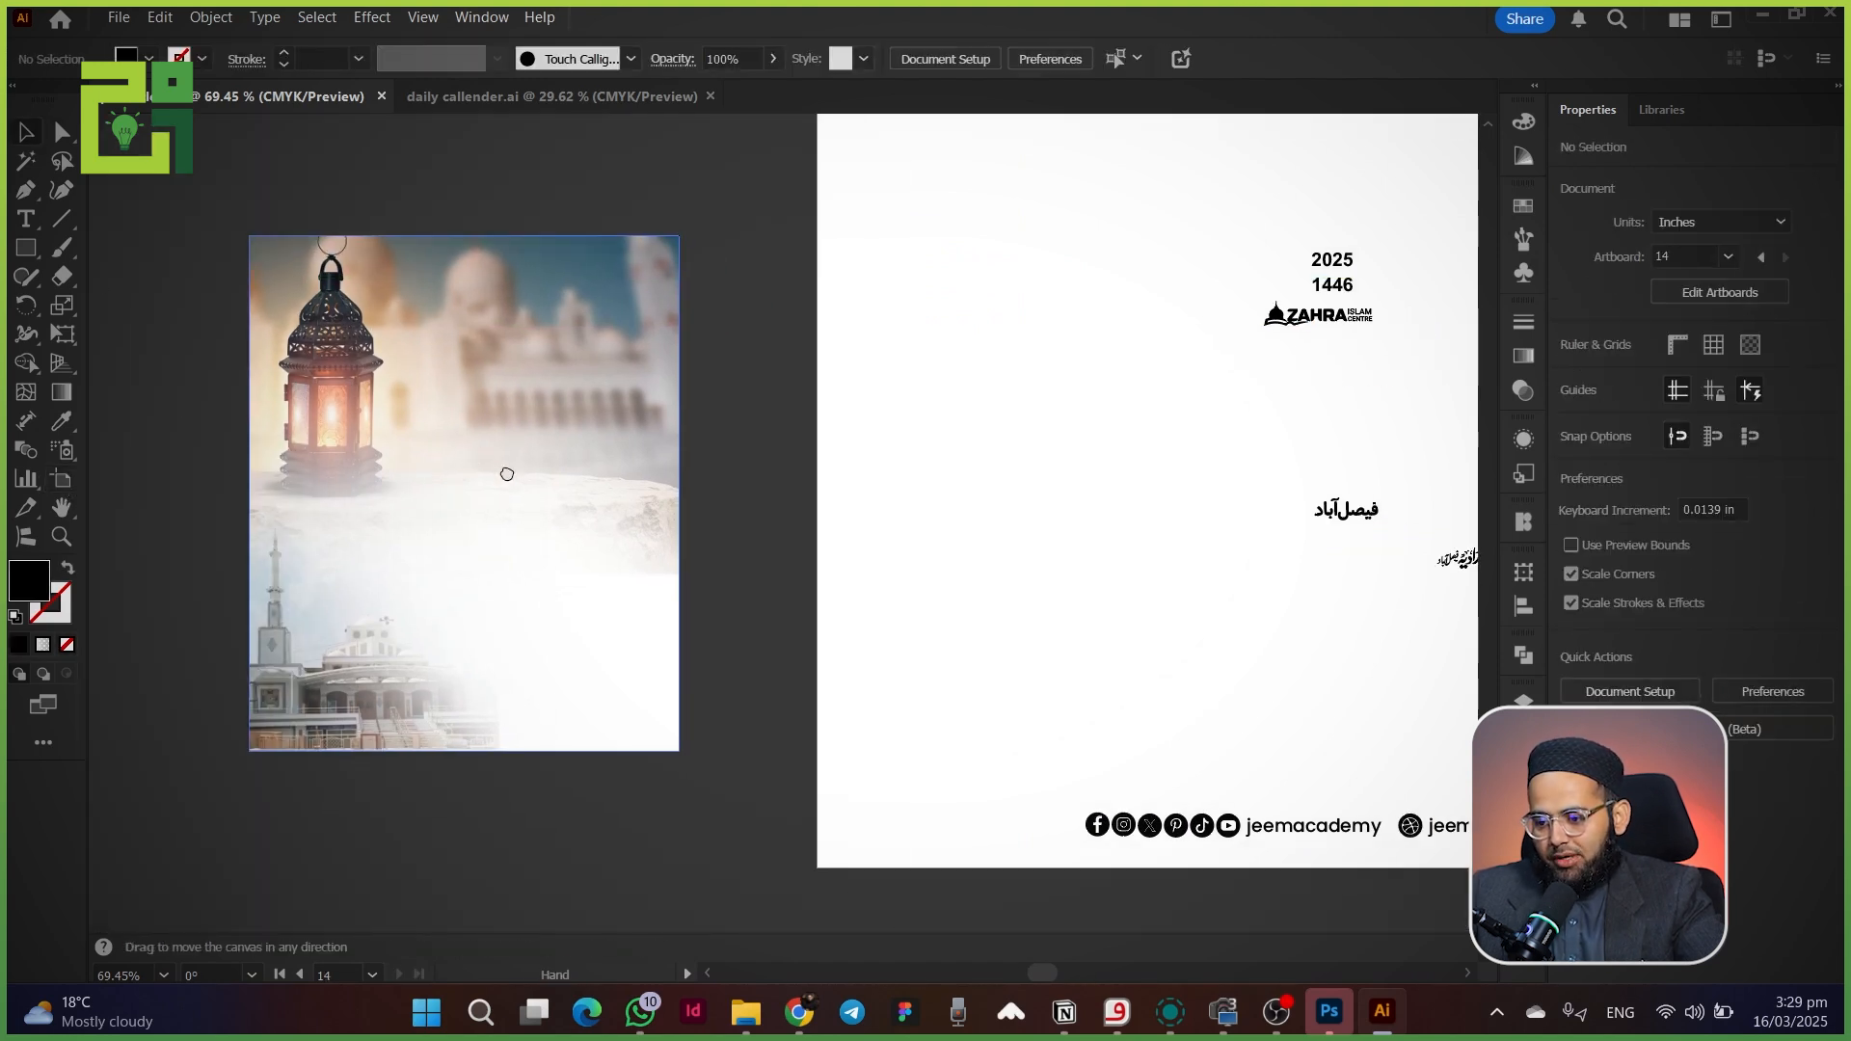
{"action": "left_click_drag", "start_coordinate": [1086, 423], "coordinate": [570, 418]}
{"action": "left_click_drag", "start_coordinate": [650, 128], "coordinate": [1370, 702]}
{"action": "left_click_drag", "start_coordinate": [1197, 518], "coordinate": [1229, 566]}
{"action": "left_click", "coordinate": [625, 510]}
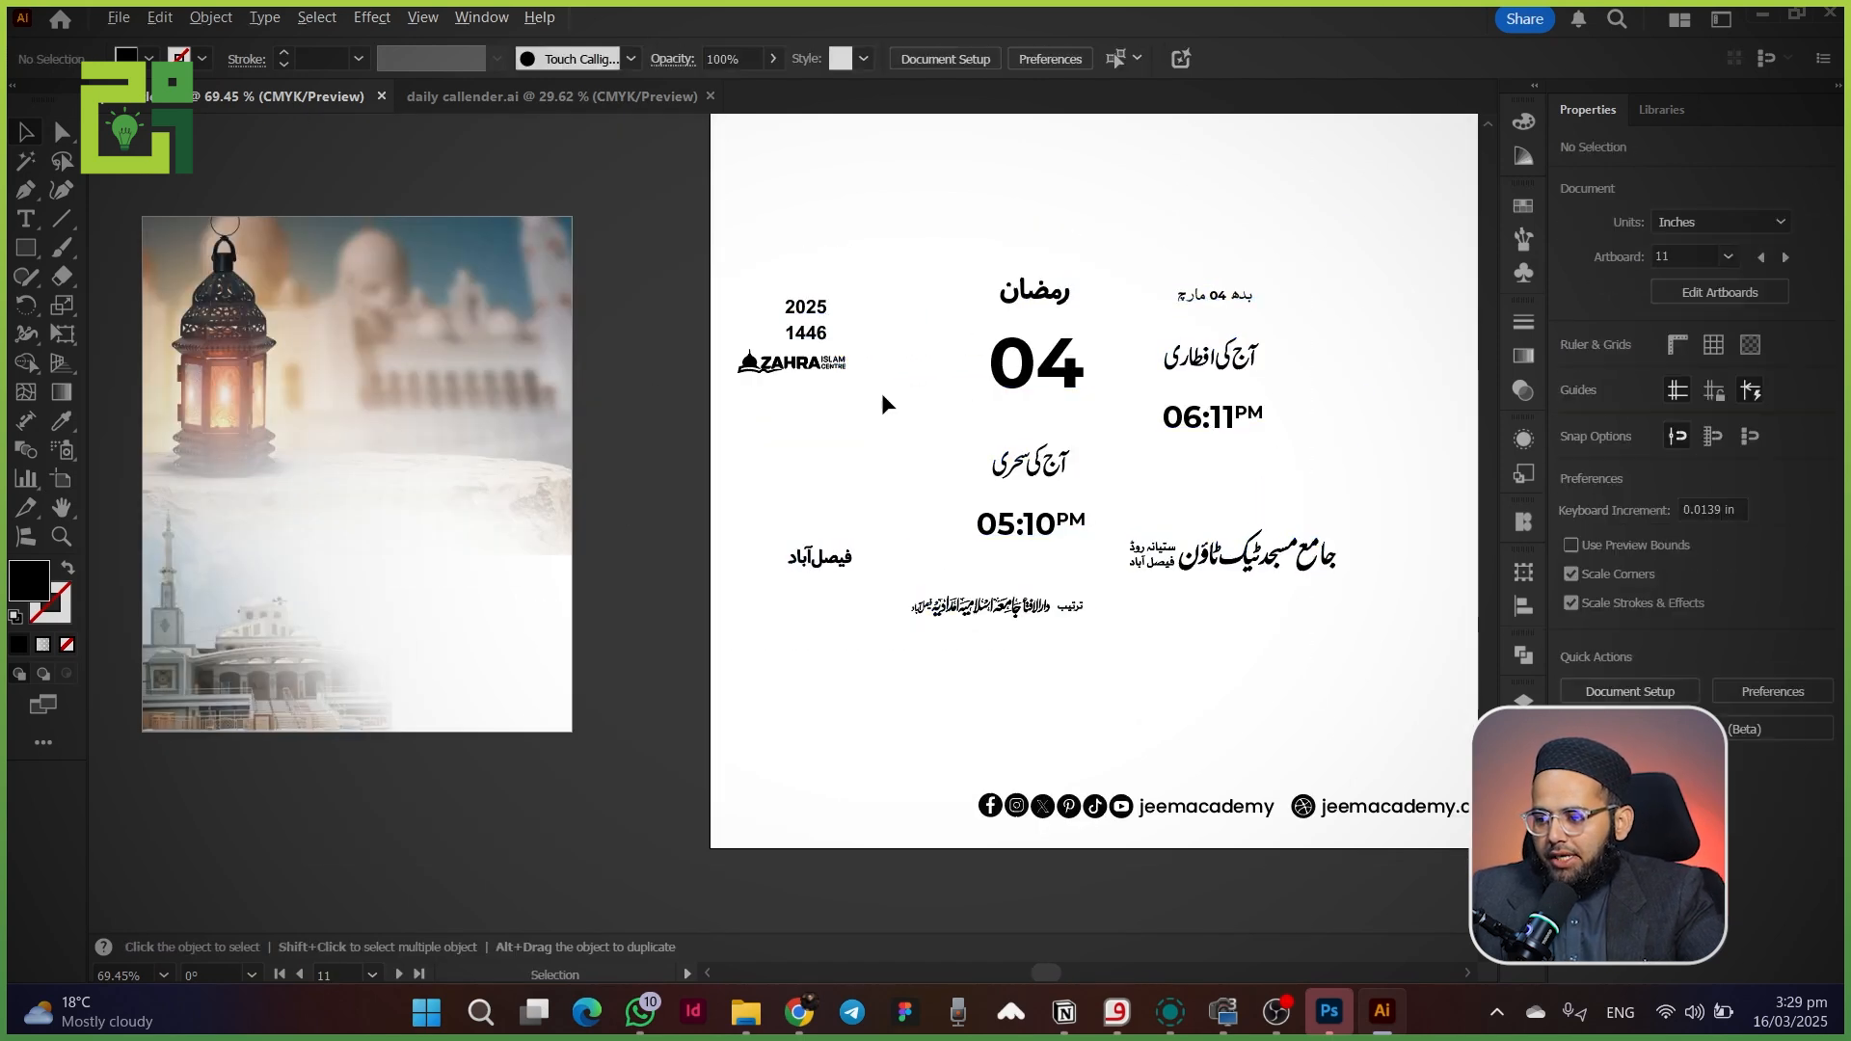
{"action": "scroll", "coordinate": [915, 399], "scroll_direction": "up", "scroll_amount": 1}
{"action": "left_click_drag", "start_coordinate": [971, 408], "coordinate": [682, 437]}
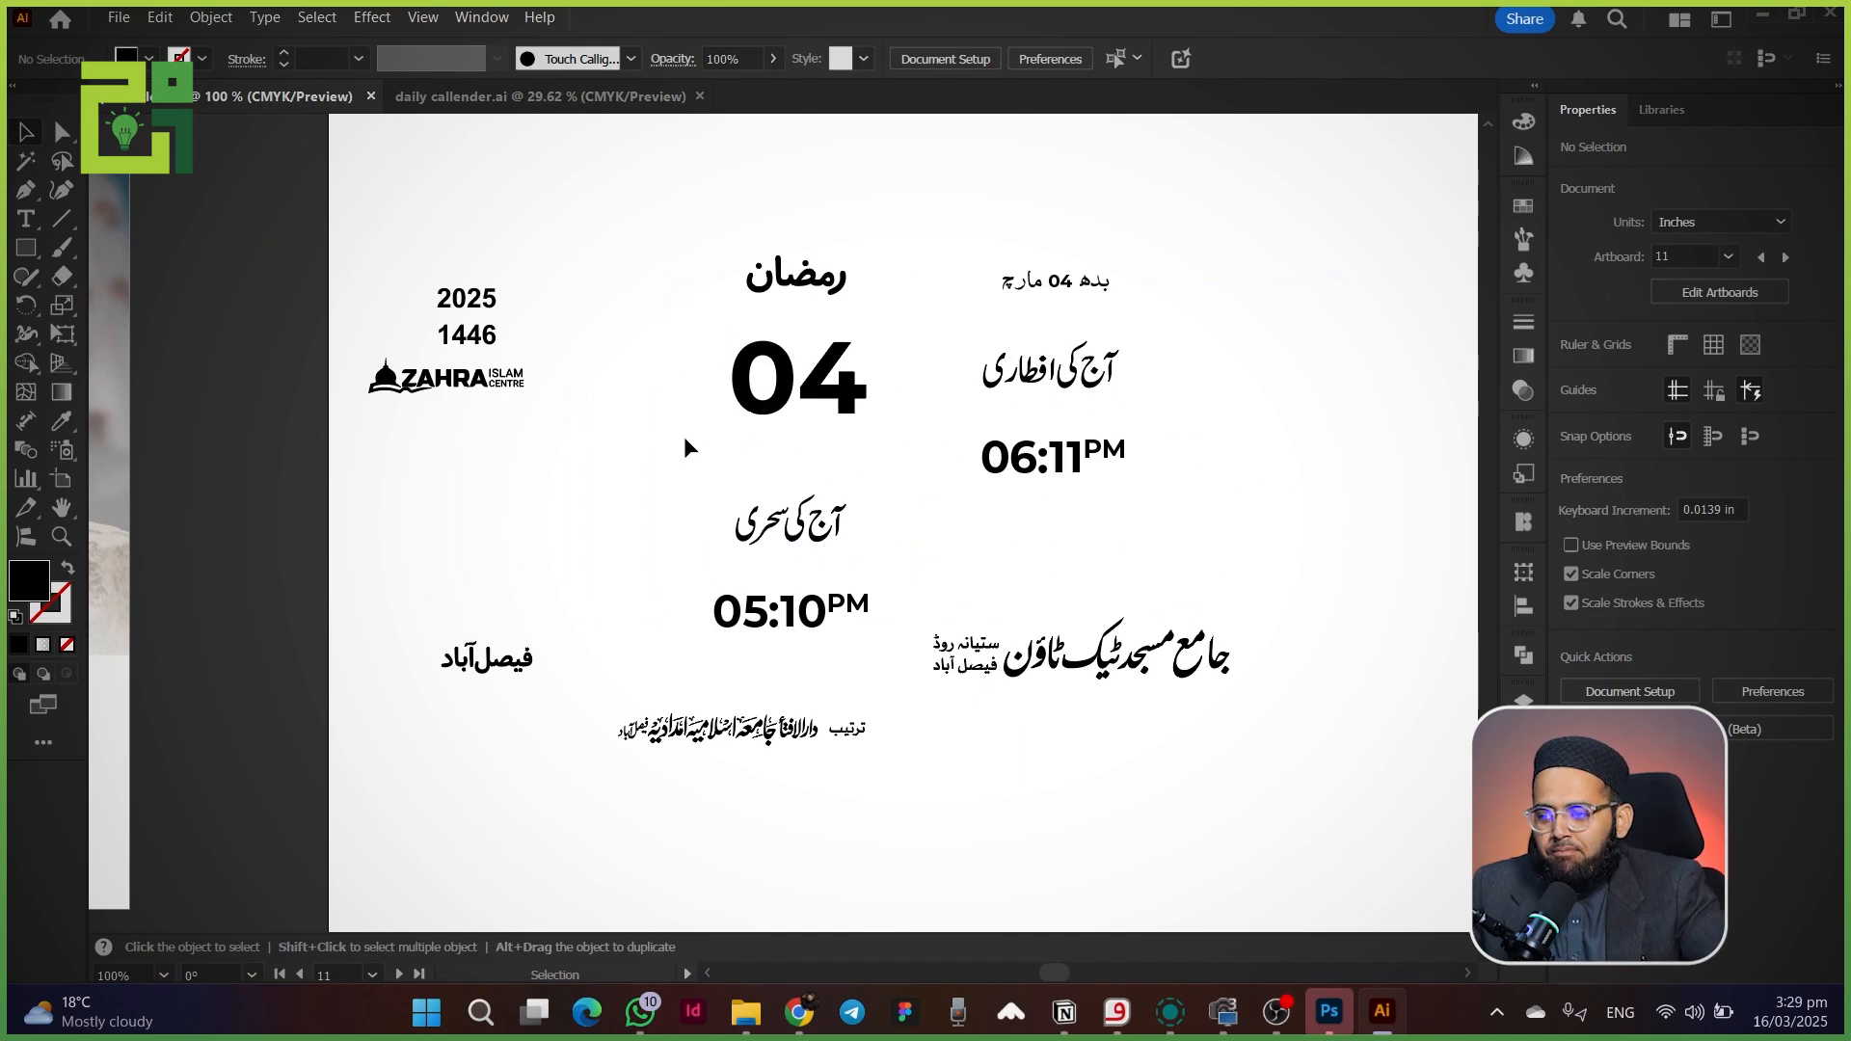
{"action": "left_click", "coordinate": [772, 430]}
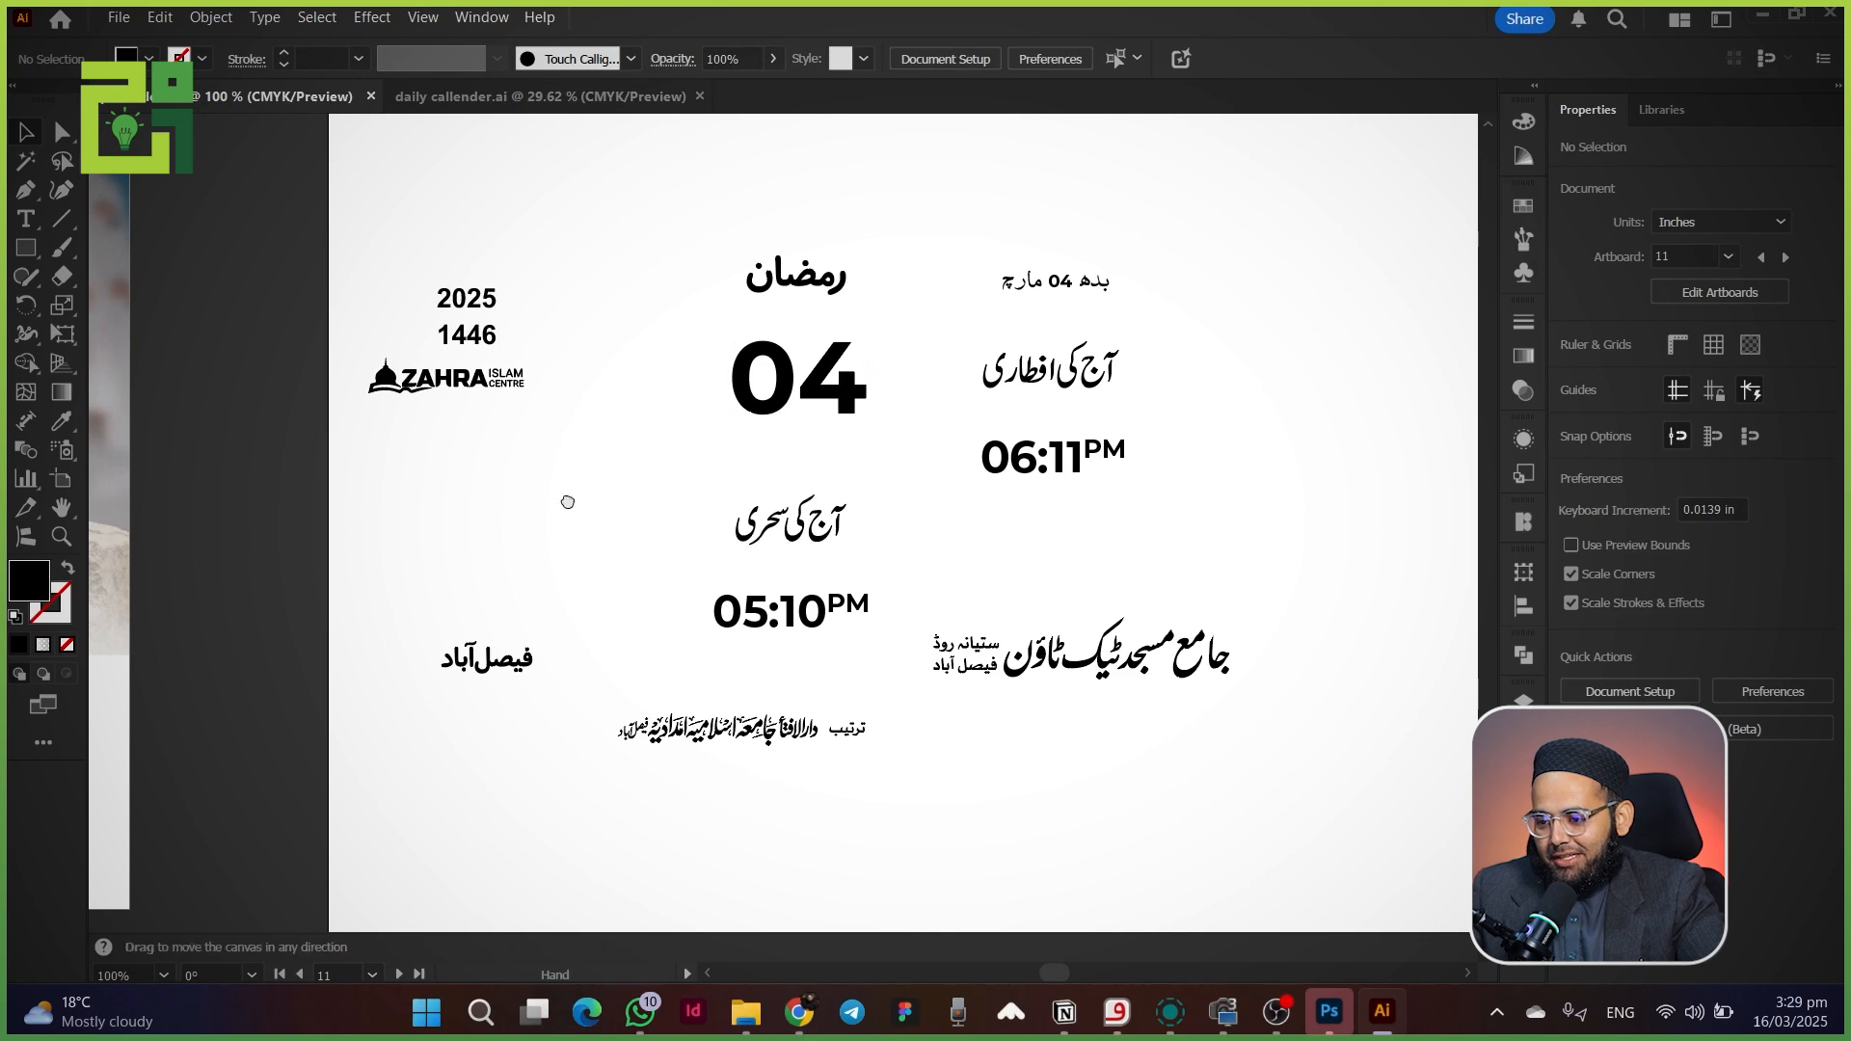
- Draw a rectangle exactly covering the lantern image, about 4.55 × 5.46 in
{"action": "key", "text": "ctrl+minus"}
{"action": "left_click_drag", "start_coordinate": [547, 526], "coordinate": [1085, 493]}
{"action": "key", "text": "m"}
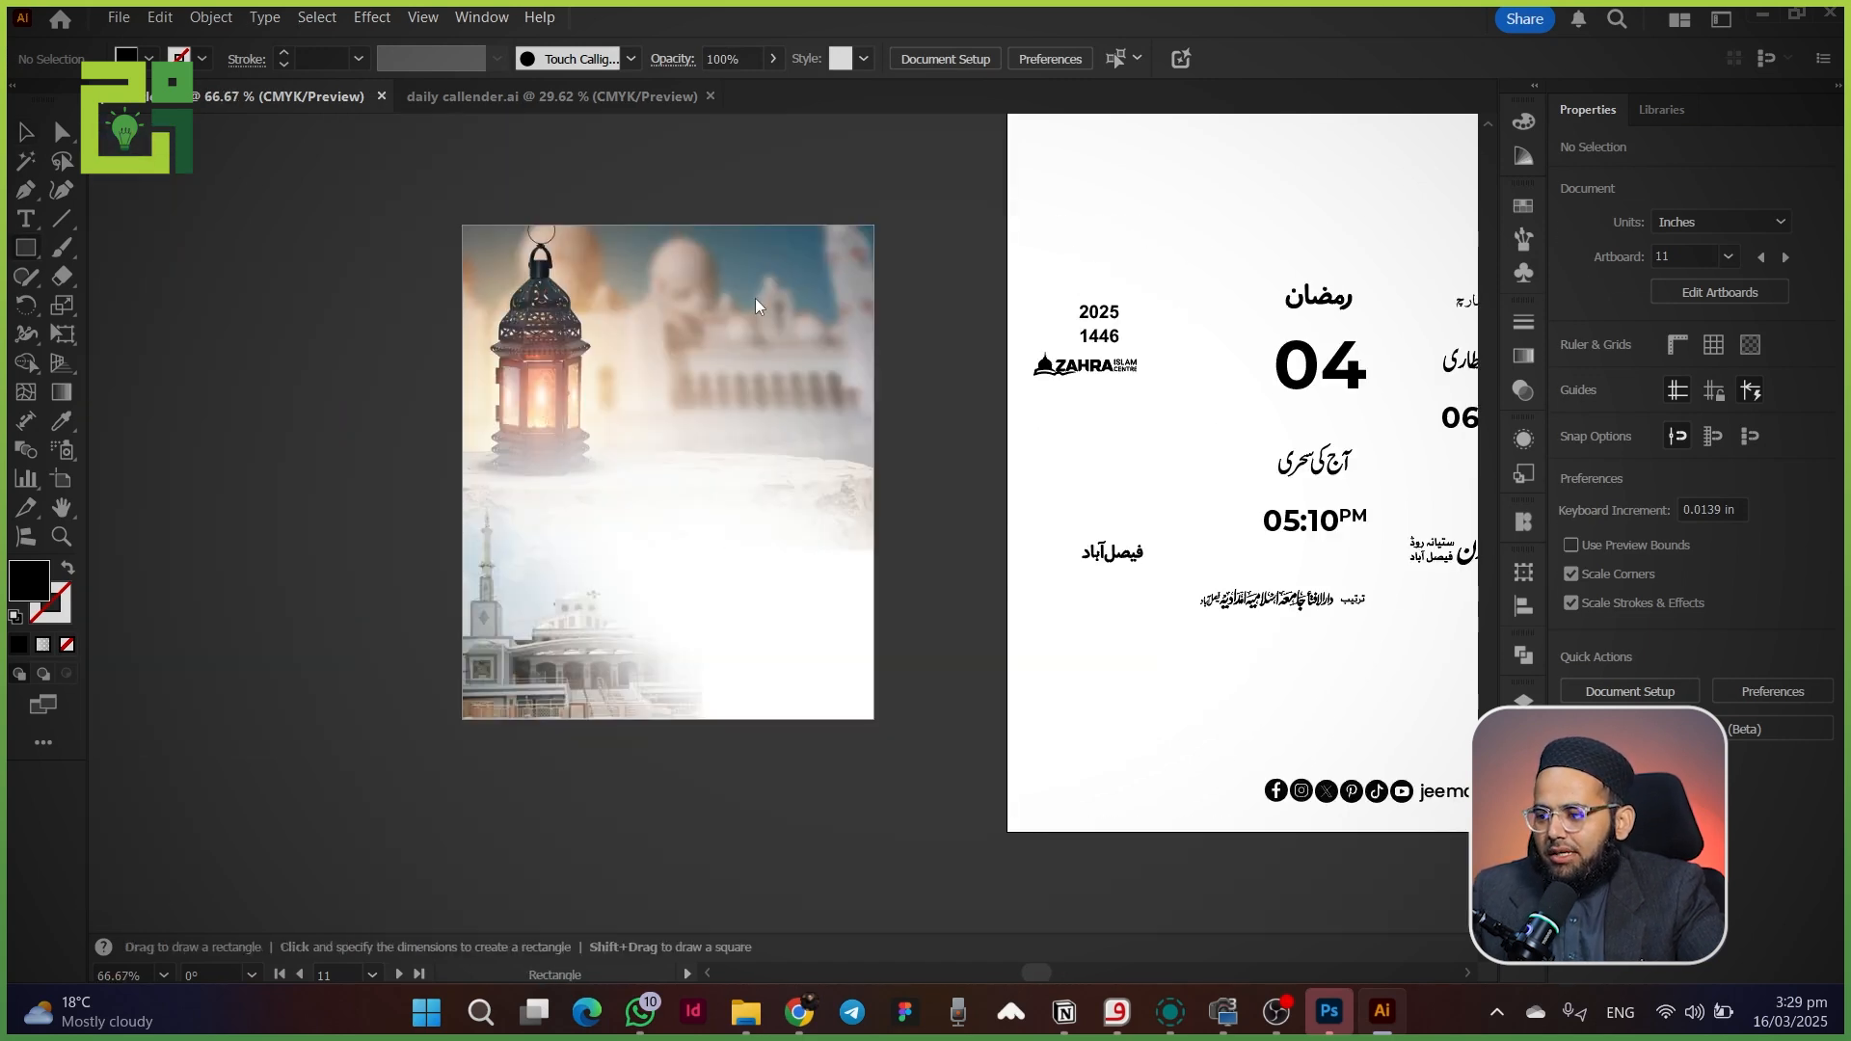
{"action": "left_click_drag", "start_coordinate": [872, 223], "coordinate": [463, 714]}
{"action": "scroll", "coordinate": [169, 550], "scroll_direction": "right", "scroll_amount": 5}
- Move the rectangle to the right side of the large artboard and swap its fill and stroke to leave a black outline
{"action": "key", "text": "v"}
{"action": "left_click_drag", "start_coordinate": [169, 550], "coordinate": [1364, 521]}
{"action": "scroll", "coordinate": [1292, 487], "scroll_direction": "right", "scroll_amount": 5}
{"action": "left_click_drag", "start_coordinate": [857, 378], "coordinate": [1309, 362]}
{"action": "left_click", "coordinate": [67, 570]}
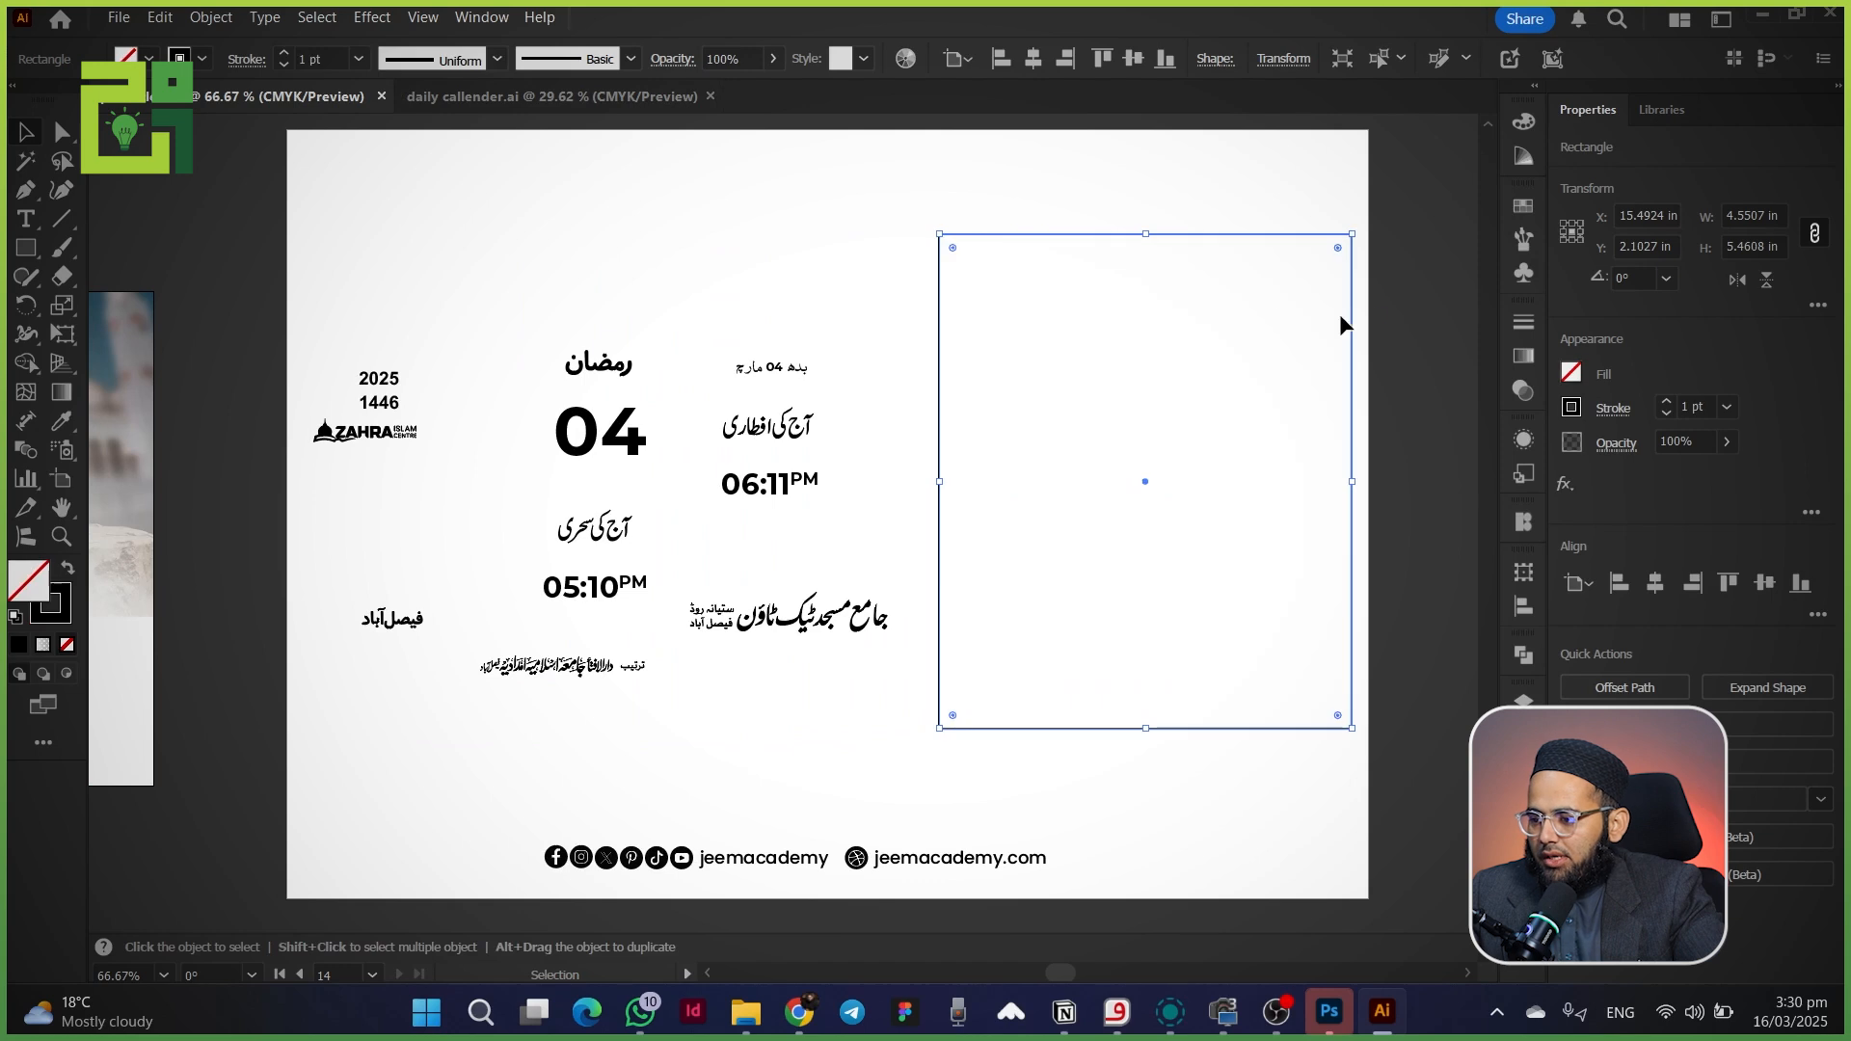
- Lock the outlined rectangle on the large artboard
{"action": "left_click", "coordinate": [195, 19]}
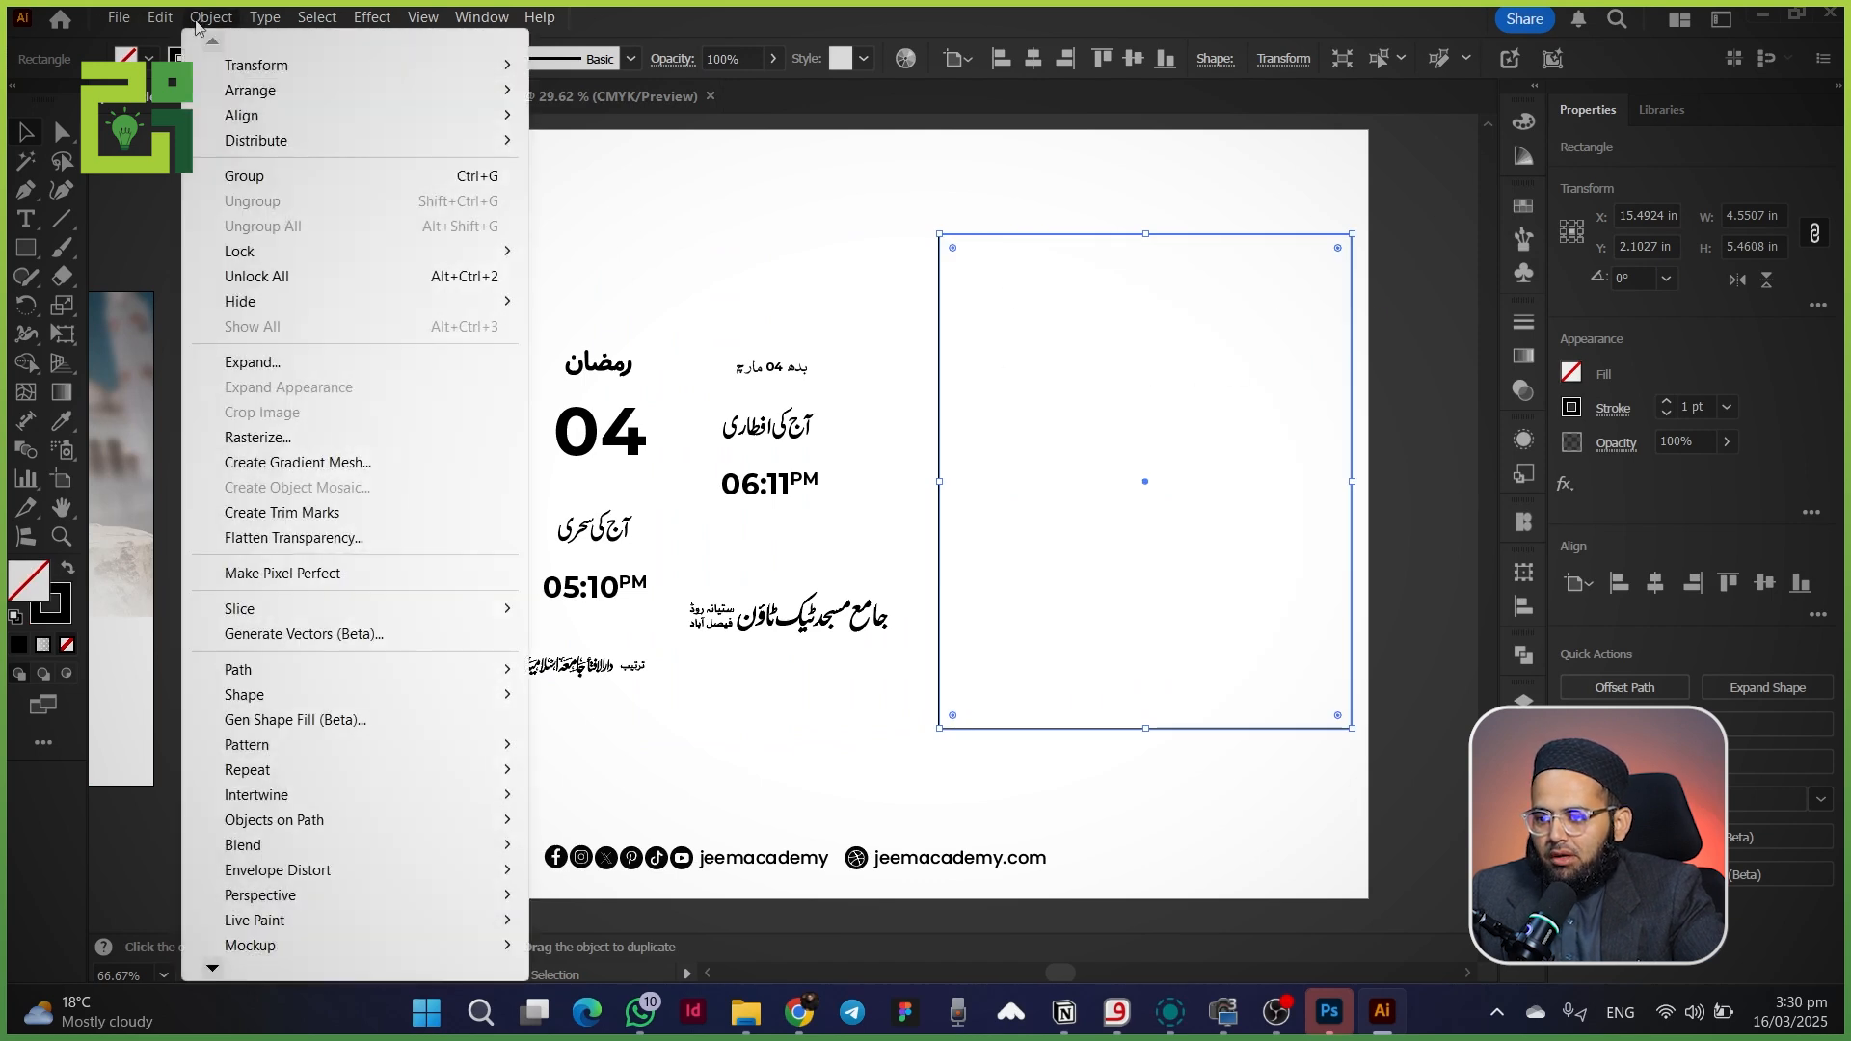
{"action": "mouse_move", "coordinate": [249, 255]}
{"action": "left_click", "coordinate": [553, 254]}
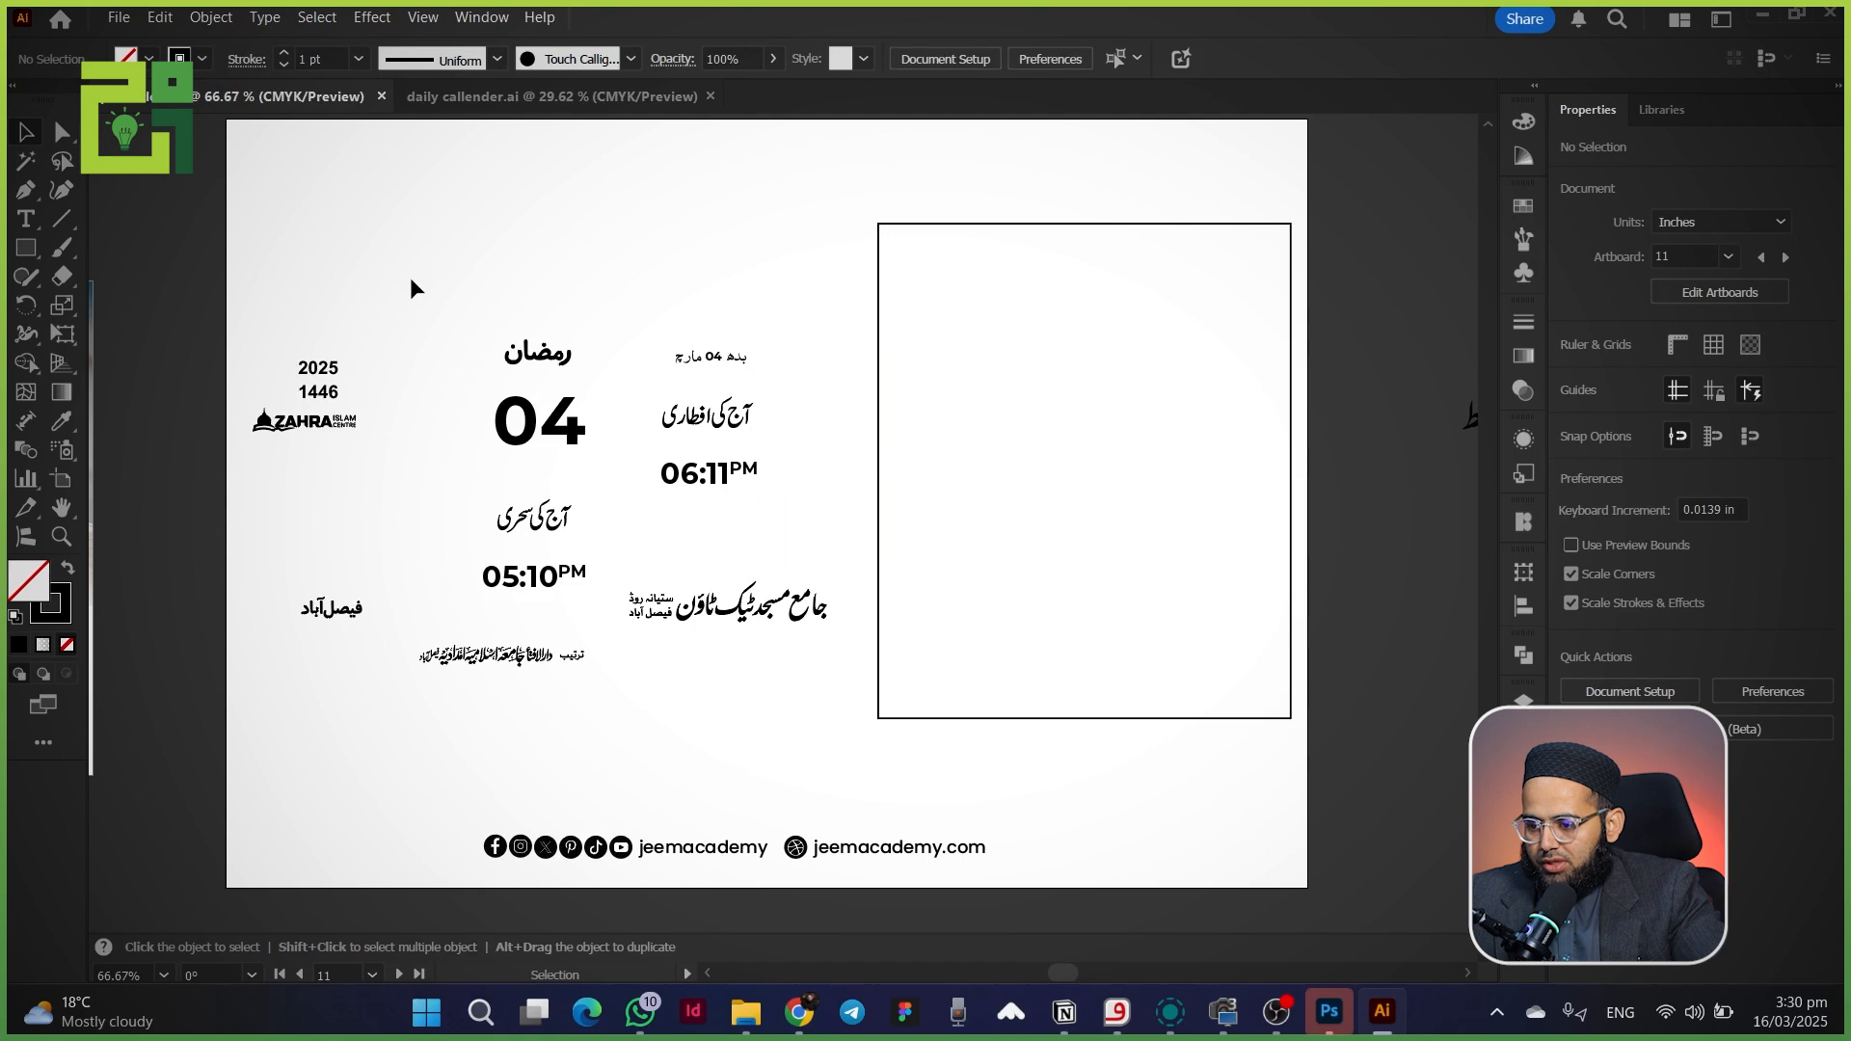
- Move the large 04 numeral into the upper right area of the outlined frame
{"action": "left_click", "coordinate": [533, 424]}
{"action": "left_click_drag", "start_coordinate": [528, 426], "coordinate": [1160, 369]}
{"action": "scroll", "coordinate": [1024, 439], "scroll_direction": "down", "scroll_amount": 2}
{"action": "left_click_drag", "start_coordinate": [1066, 438], "coordinate": [1123, 409]}
{"action": "scroll", "coordinate": [1199, 424], "scroll_direction": "up", "scroll_amount": 2}
{"action": "scroll", "coordinate": [827, 445], "scroll_direction": "down", "scroll_amount": 1}
- Place the lantern image inside the outlined frame so it fills it, and lock it
{"action": "left_click_drag", "start_coordinate": [276, 543], "coordinate": [1056, 574]}
{"action": "scroll", "coordinate": [1164, 491], "scroll_direction": "up", "scroll_amount": 2}
{"action": "left_click", "coordinate": [211, 17]}
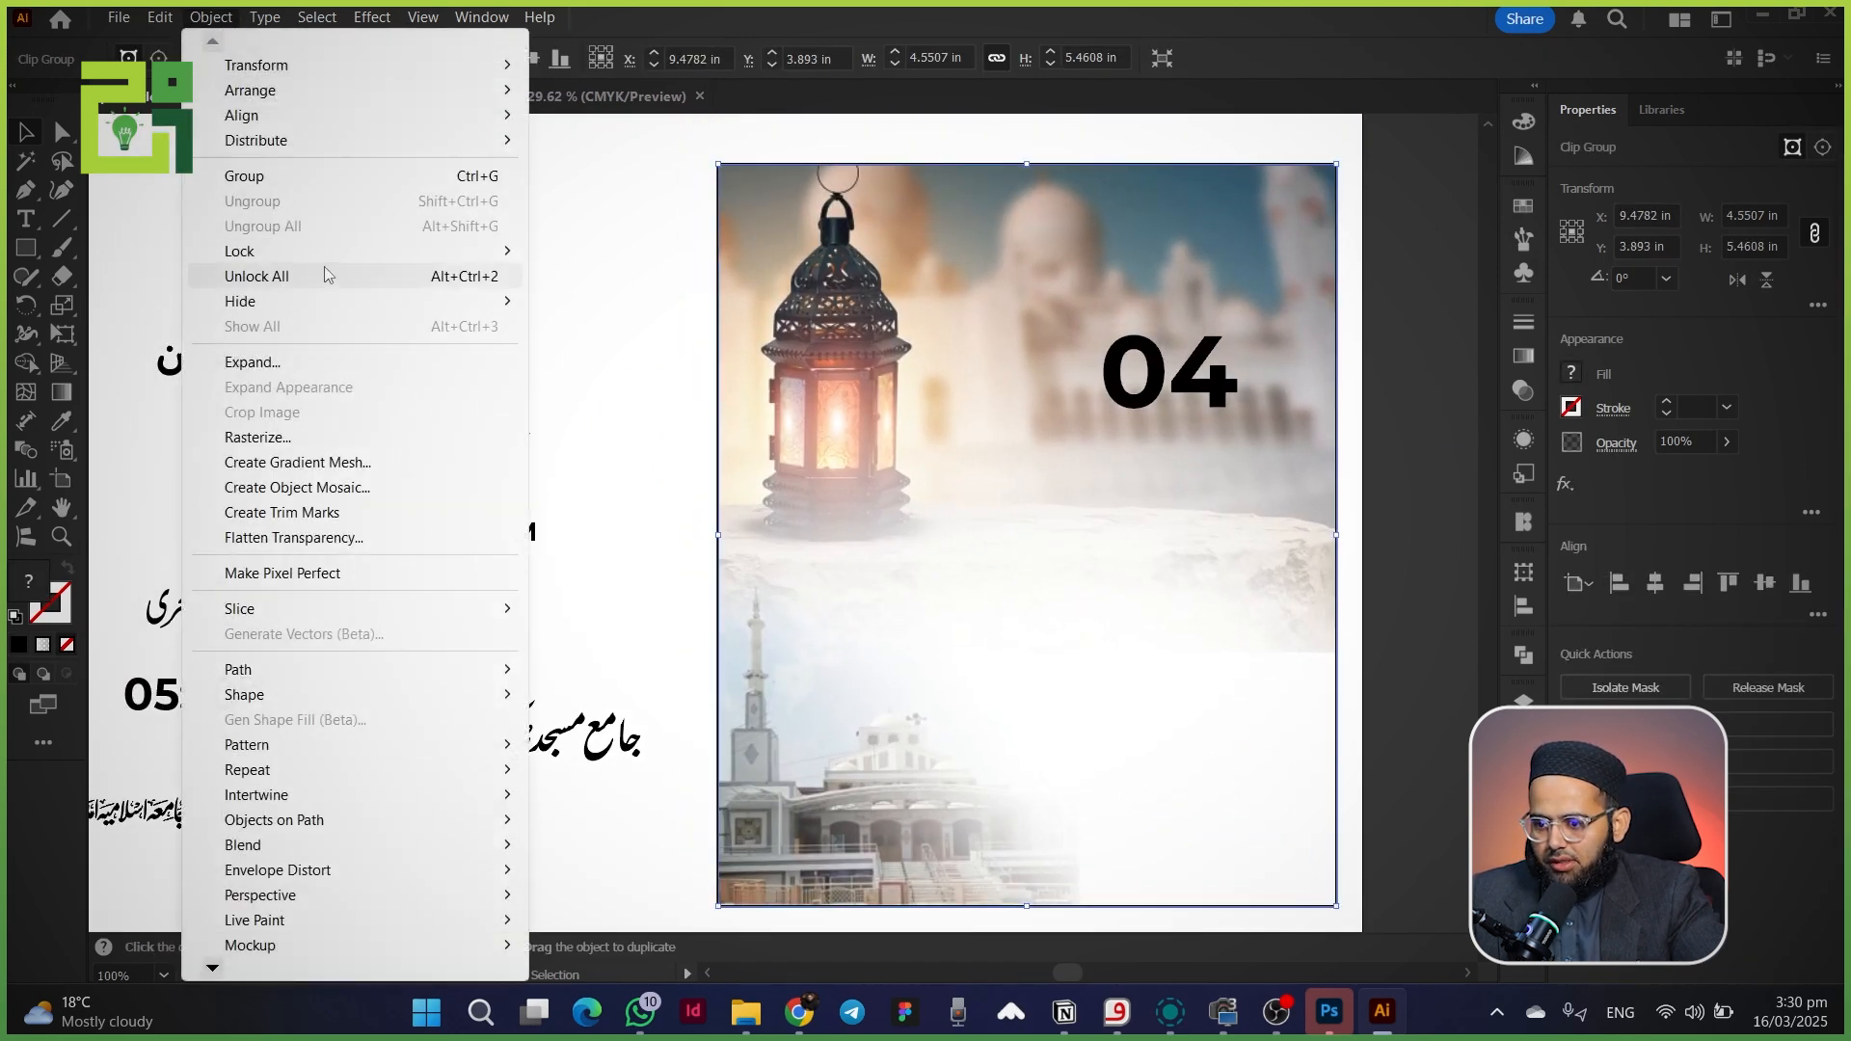
{"action": "mouse_move", "coordinate": [338, 252]}
{"action": "left_click", "coordinate": [568, 252]}
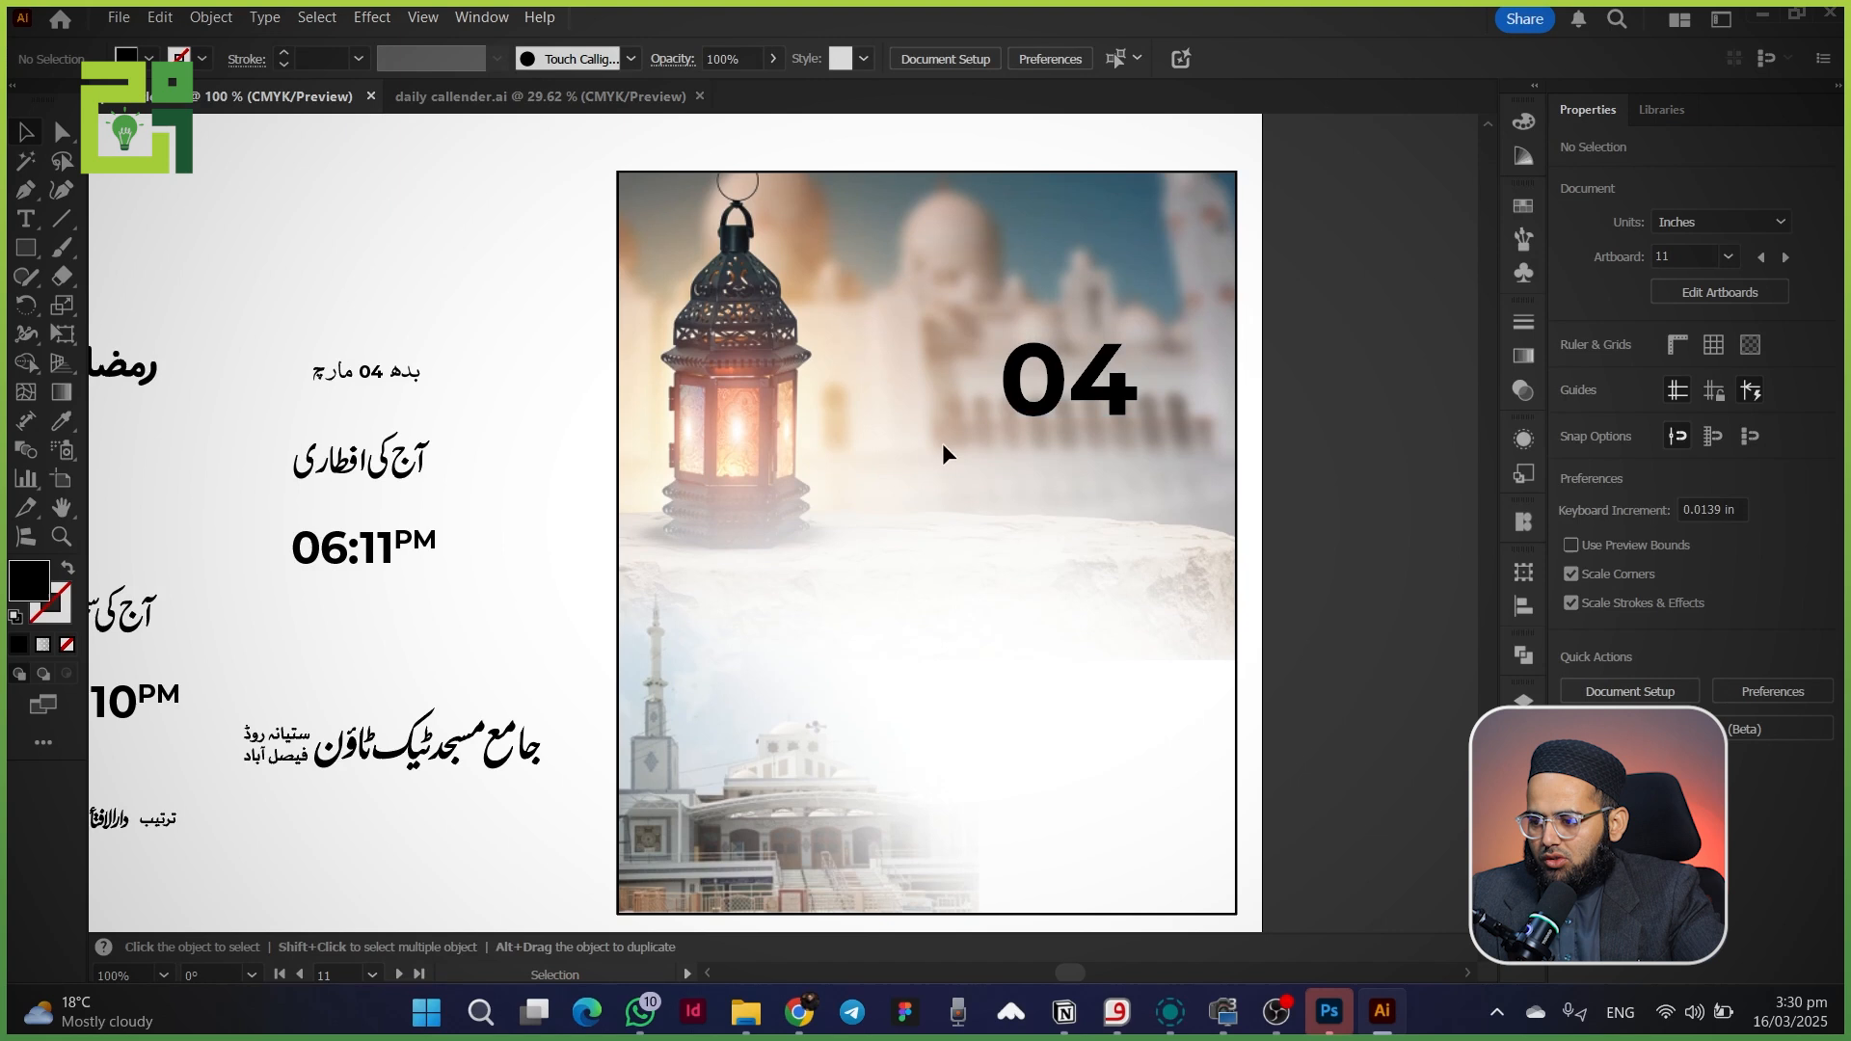
- Move the رمضان text into the framed design, just to the left of the 04 numeral
{"action": "left_click", "coordinate": [1028, 395]}
{"action": "left_click_drag", "start_coordinate": [1007, 459], "coordinate": [1167, 417]}
{"action": "left_click_drag", "start_coordinate": [277, 326], "coordinate": [1089, 297]}
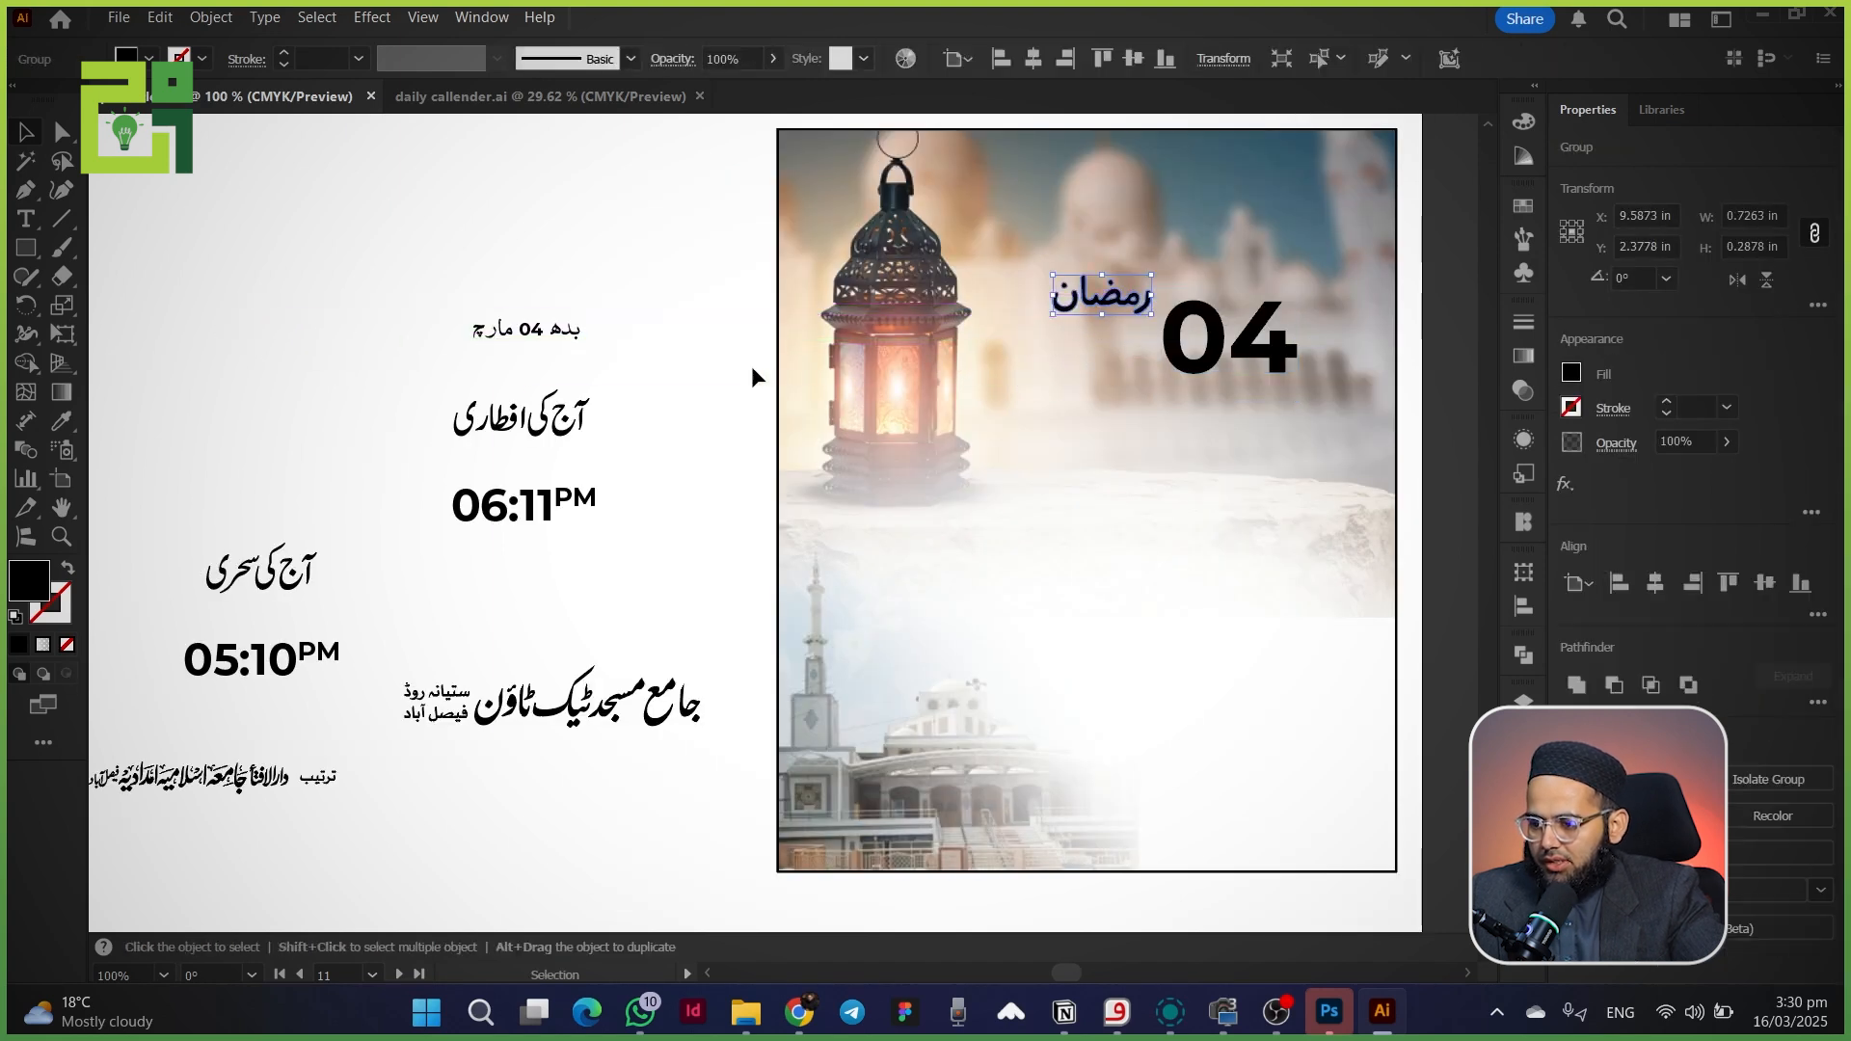
{"action": "left_click", "coordinate": [750, 366]}
- Place the آج کی افطاری and آج کی سحری headings side by side below the 04 numeral
{"action": "left_click_drag", "start_coordinate": [618, 429], "coordinate": [727, 341]}
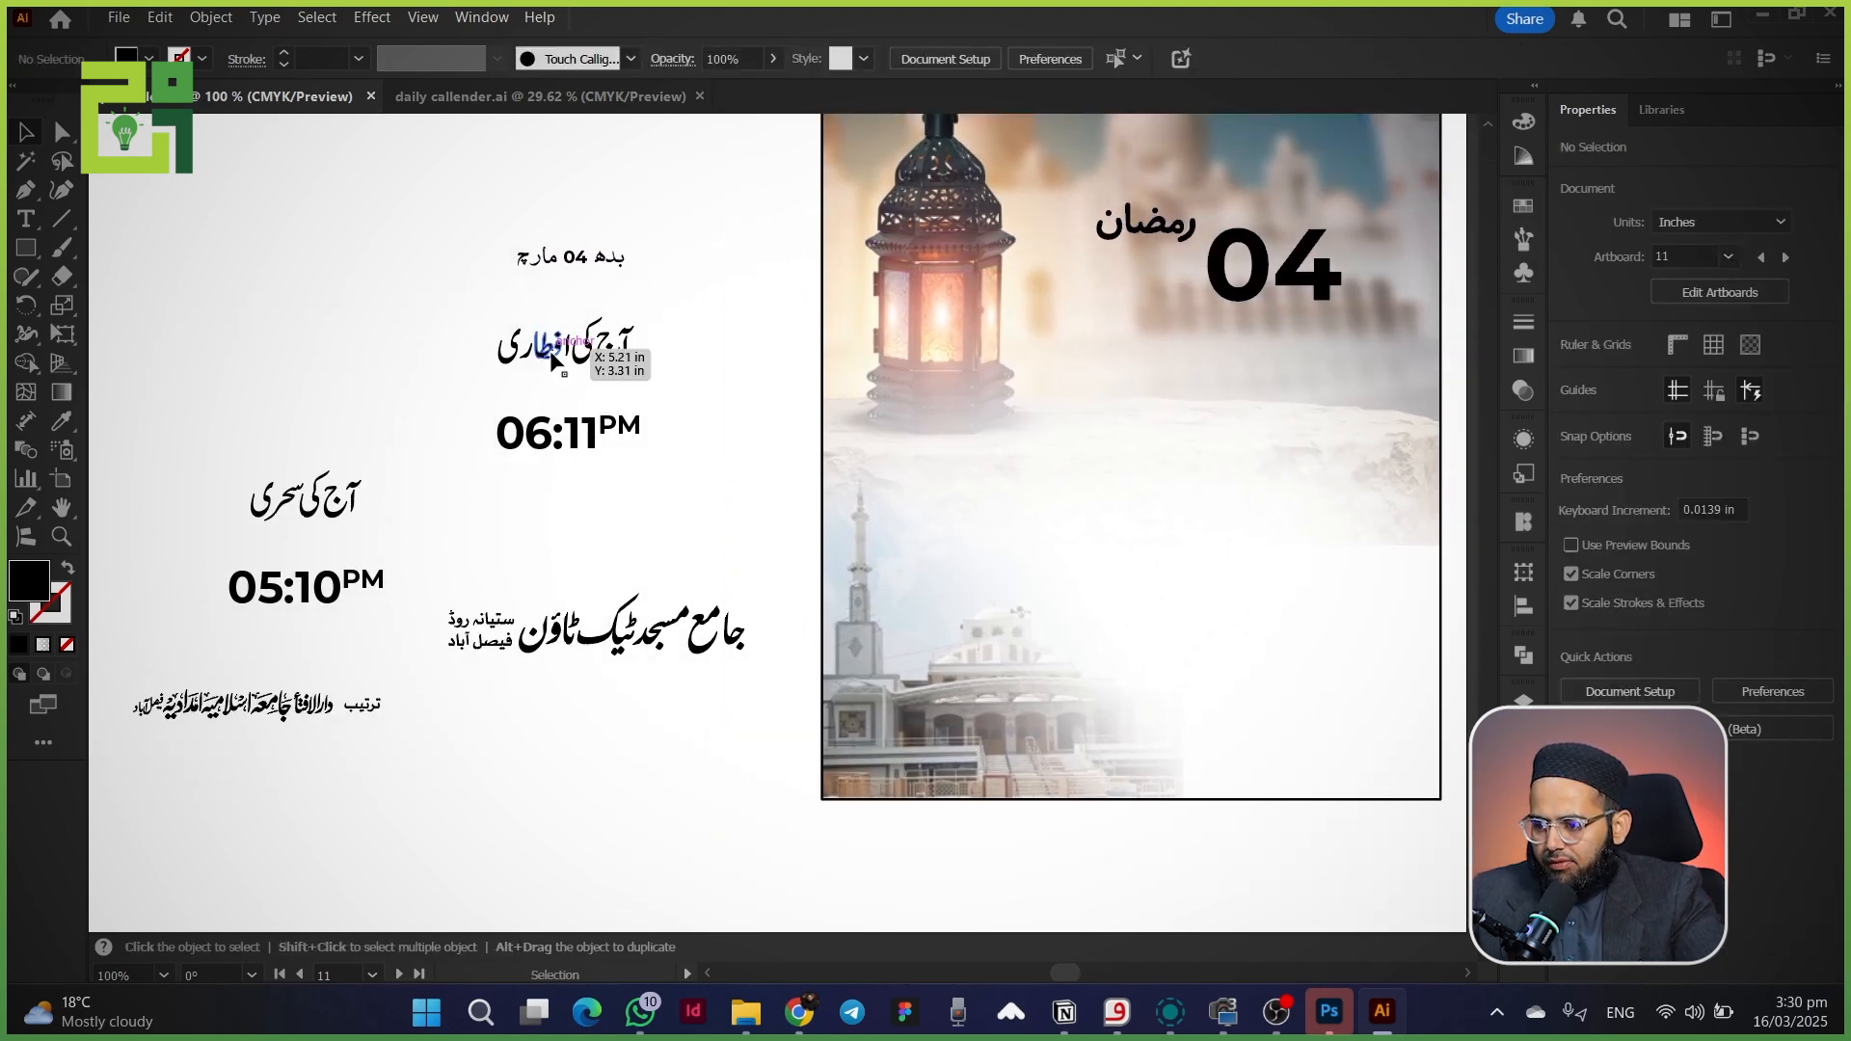
{"action": "left_click_drag", "start_coordinate": [454, 405], "coordinate": [674, 380]}
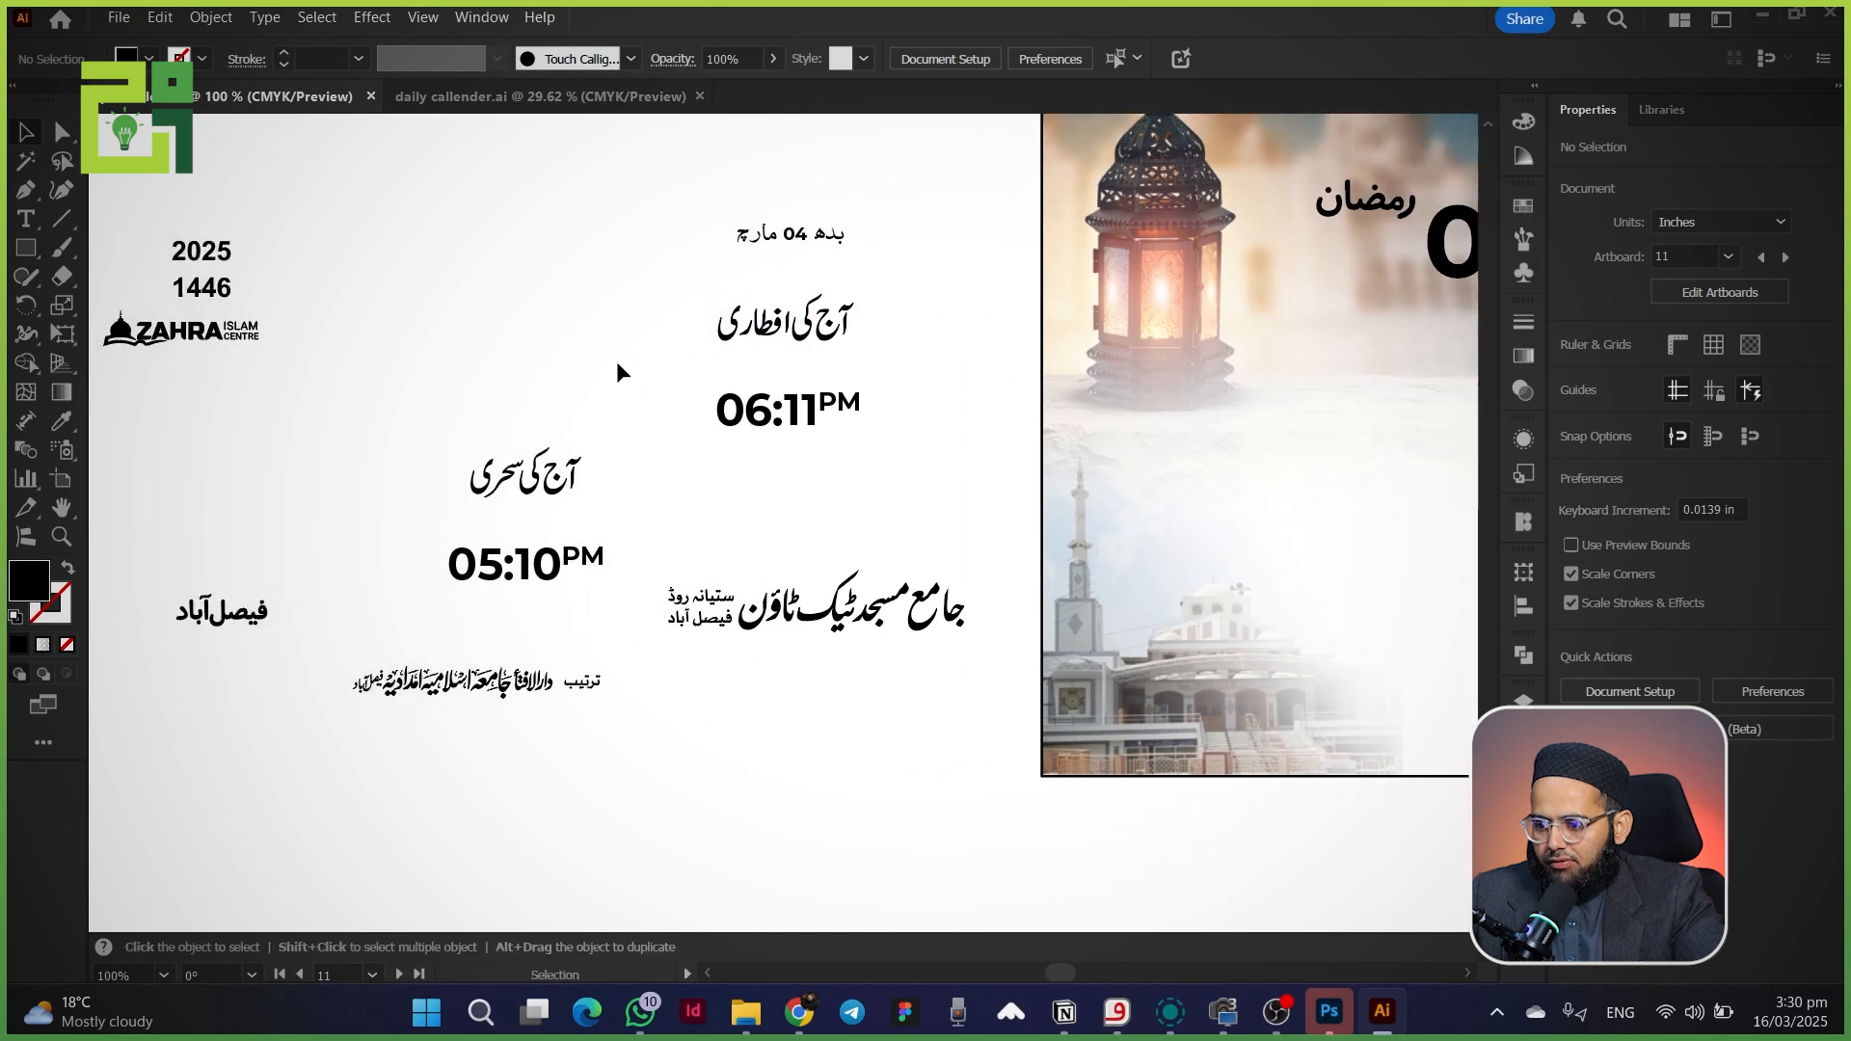
{"action": "left_click_drag", "start_coordinate": [663, 519], "coordinate": [153, 699]}
{"action": "left_click_drag", "start_coordinate": [357, 600], "coordinate": [446, 531]}
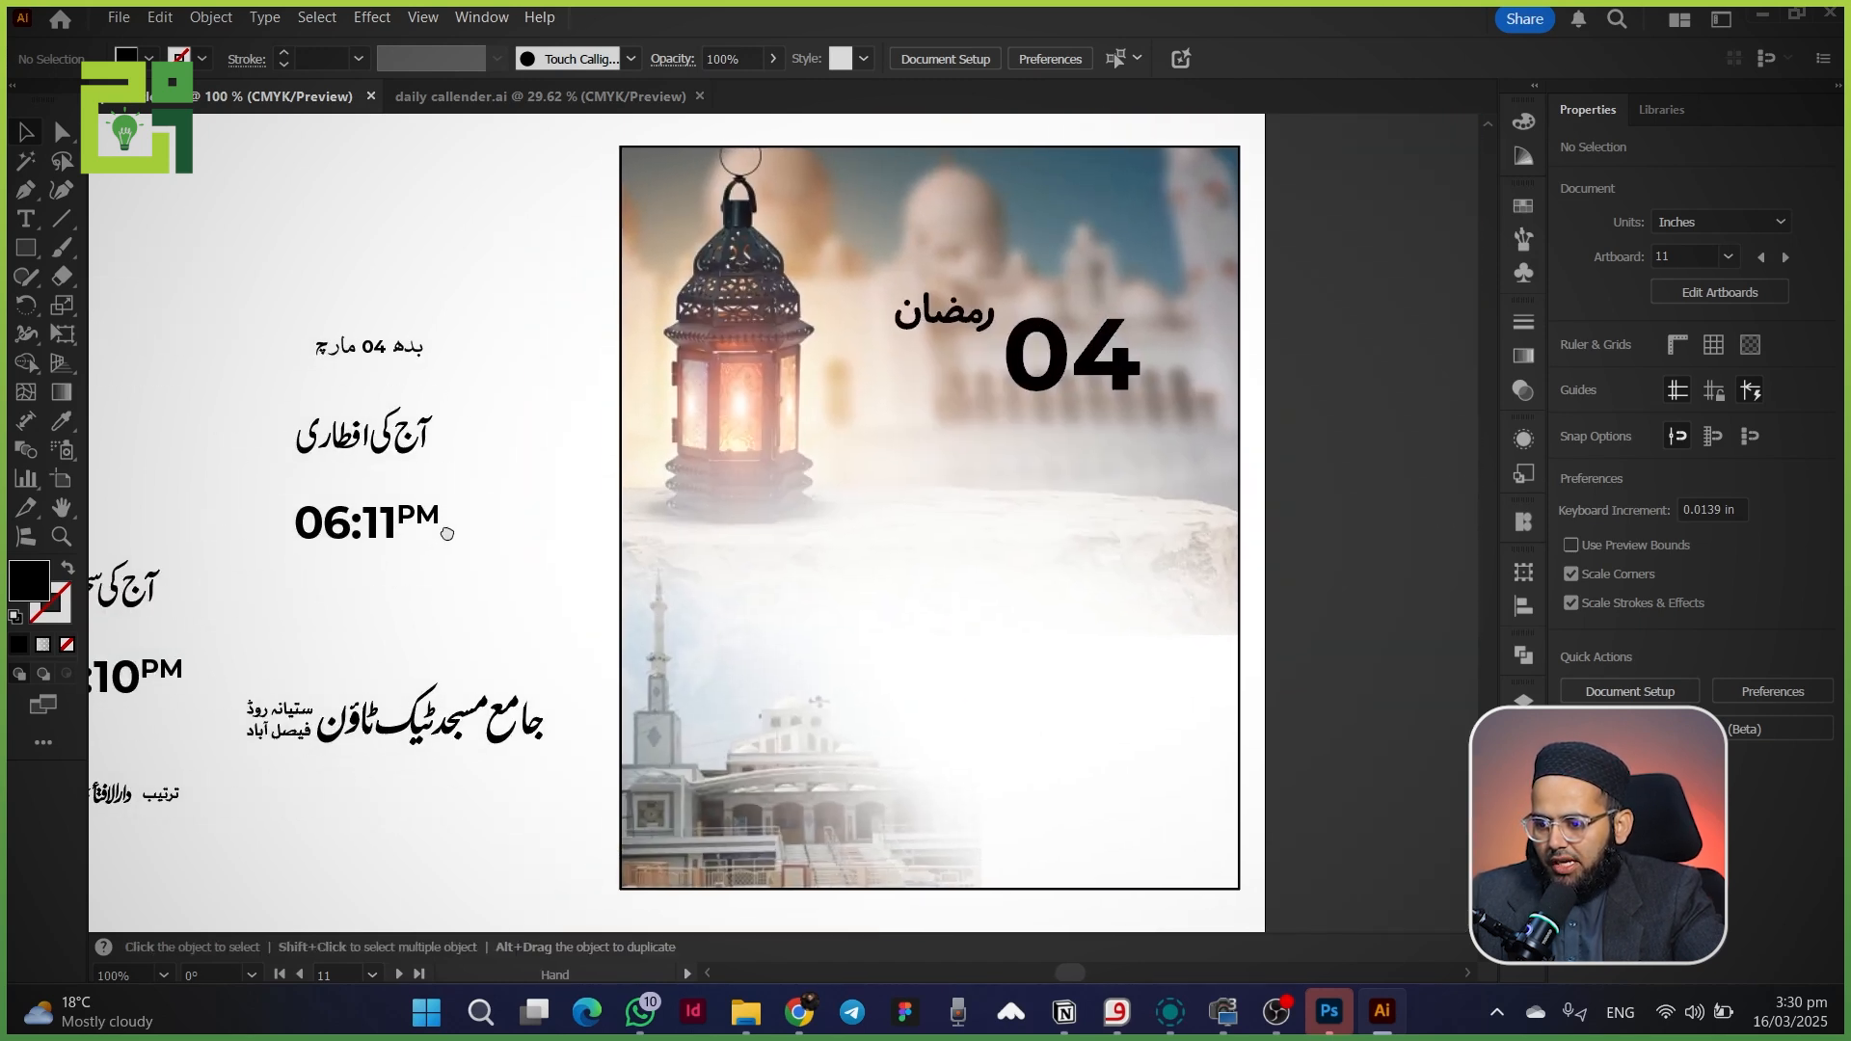
{"action": "left_click_drag", "start_coordinate": [306, 451], "coordinate": [1027, 497]}
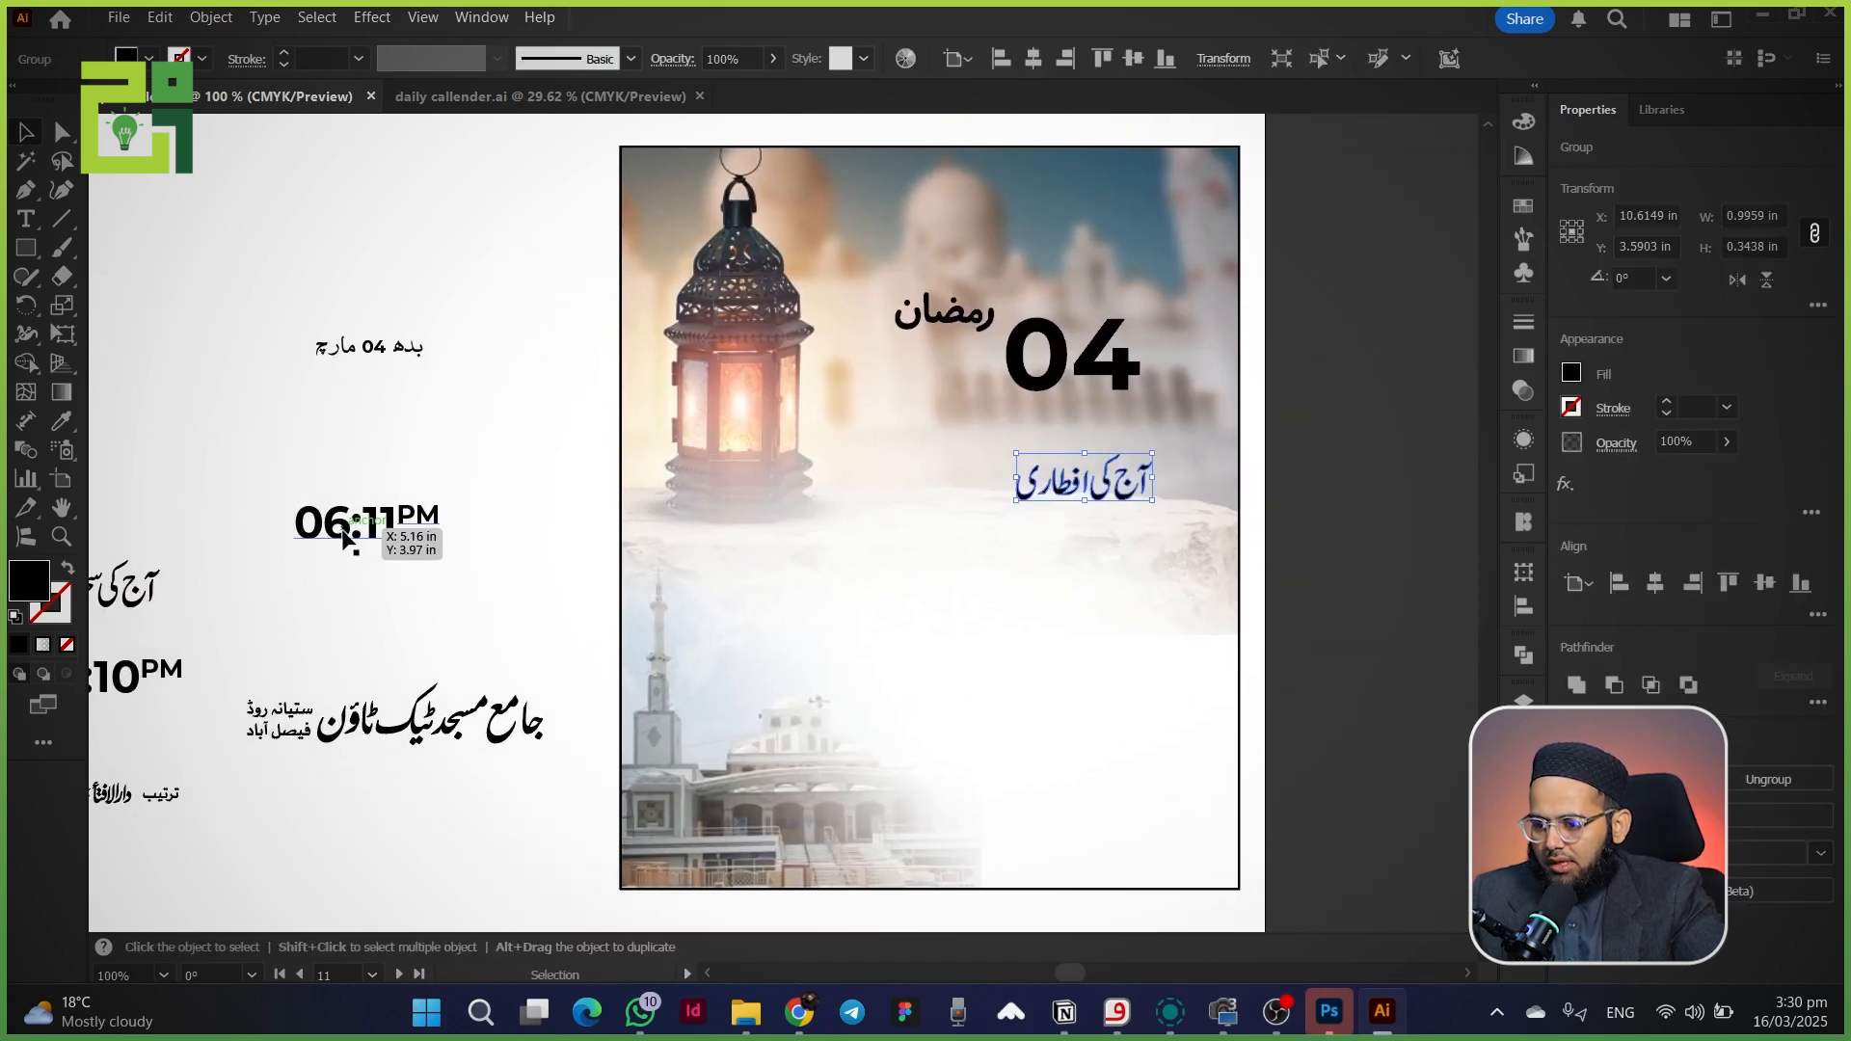
{"action": "left_click", "coordinate": [344, 538]}
{"action": "left_click_drag", "start_coordinate": [125, 588], "coordinate": [915, 479]}
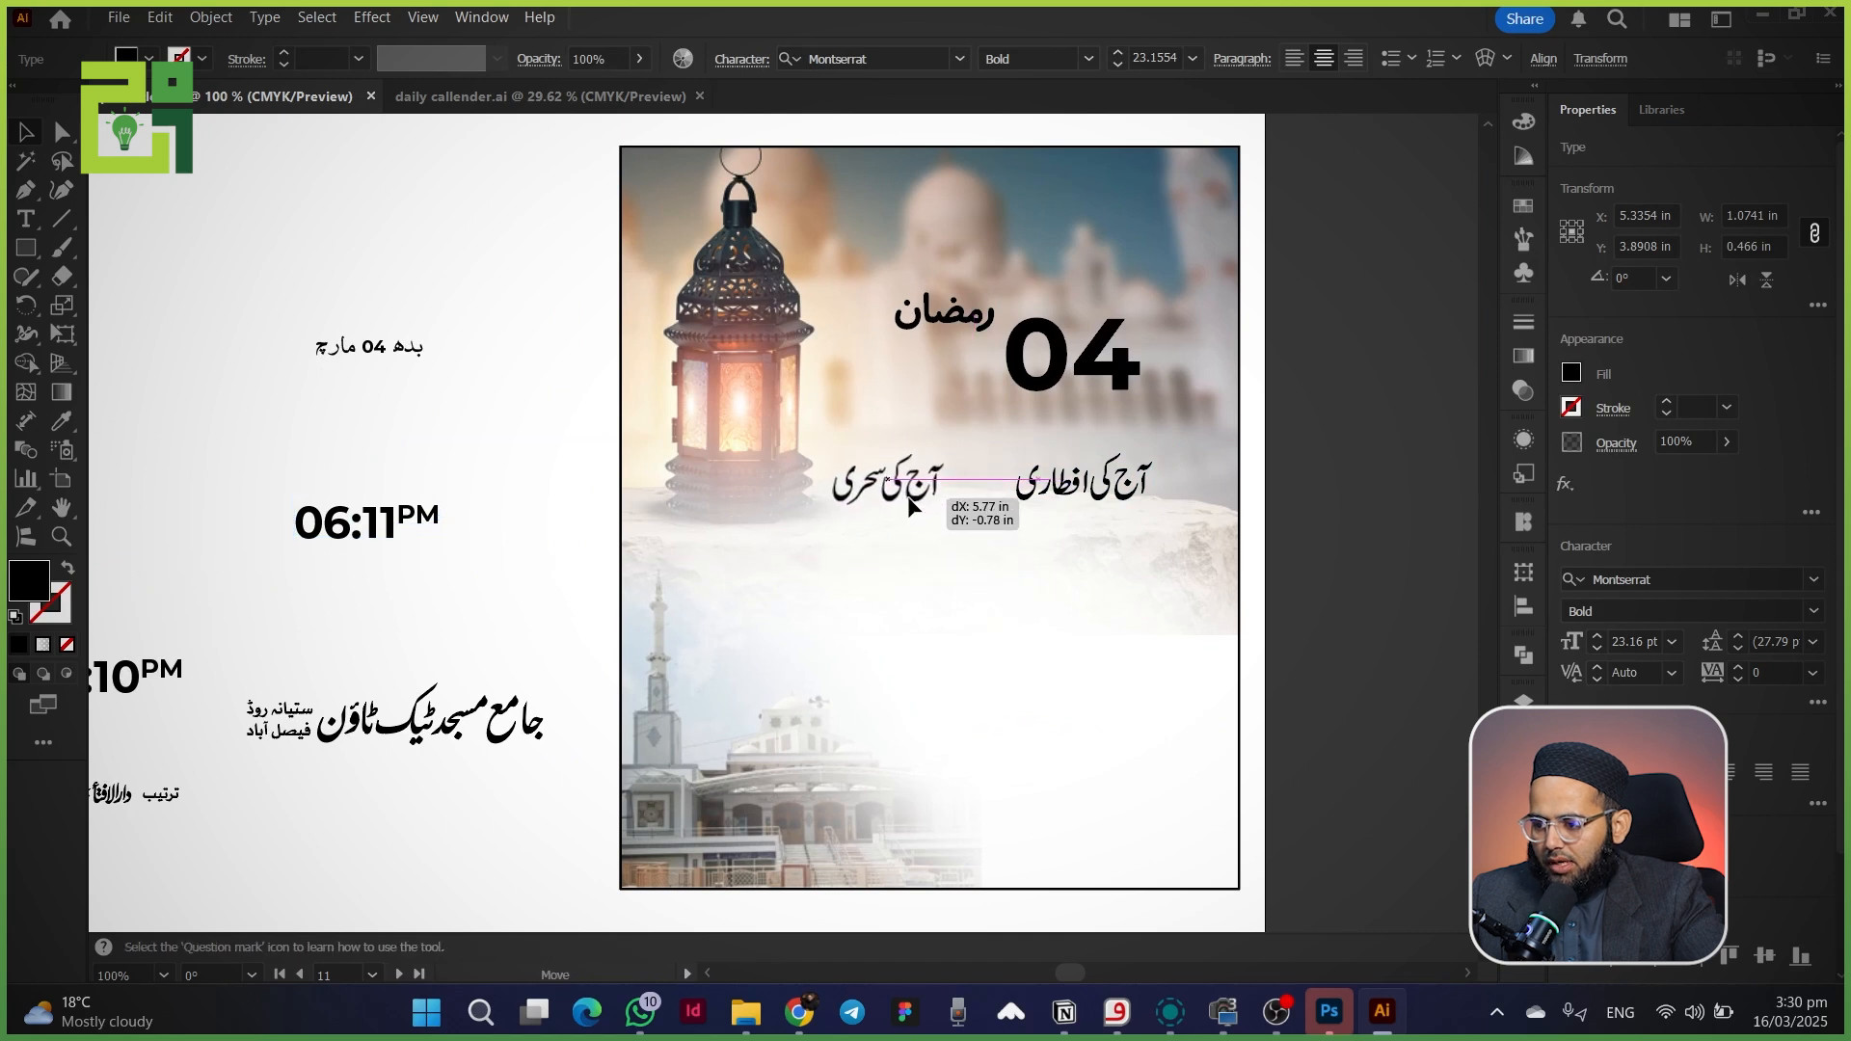
- Place the 06:11PM time under the افطاری heading and the 05:10PM time under the سحری heading
{"action": "left_click_drag", "start_coordinate": [339, 532], "coordinate": [1057, 559]}
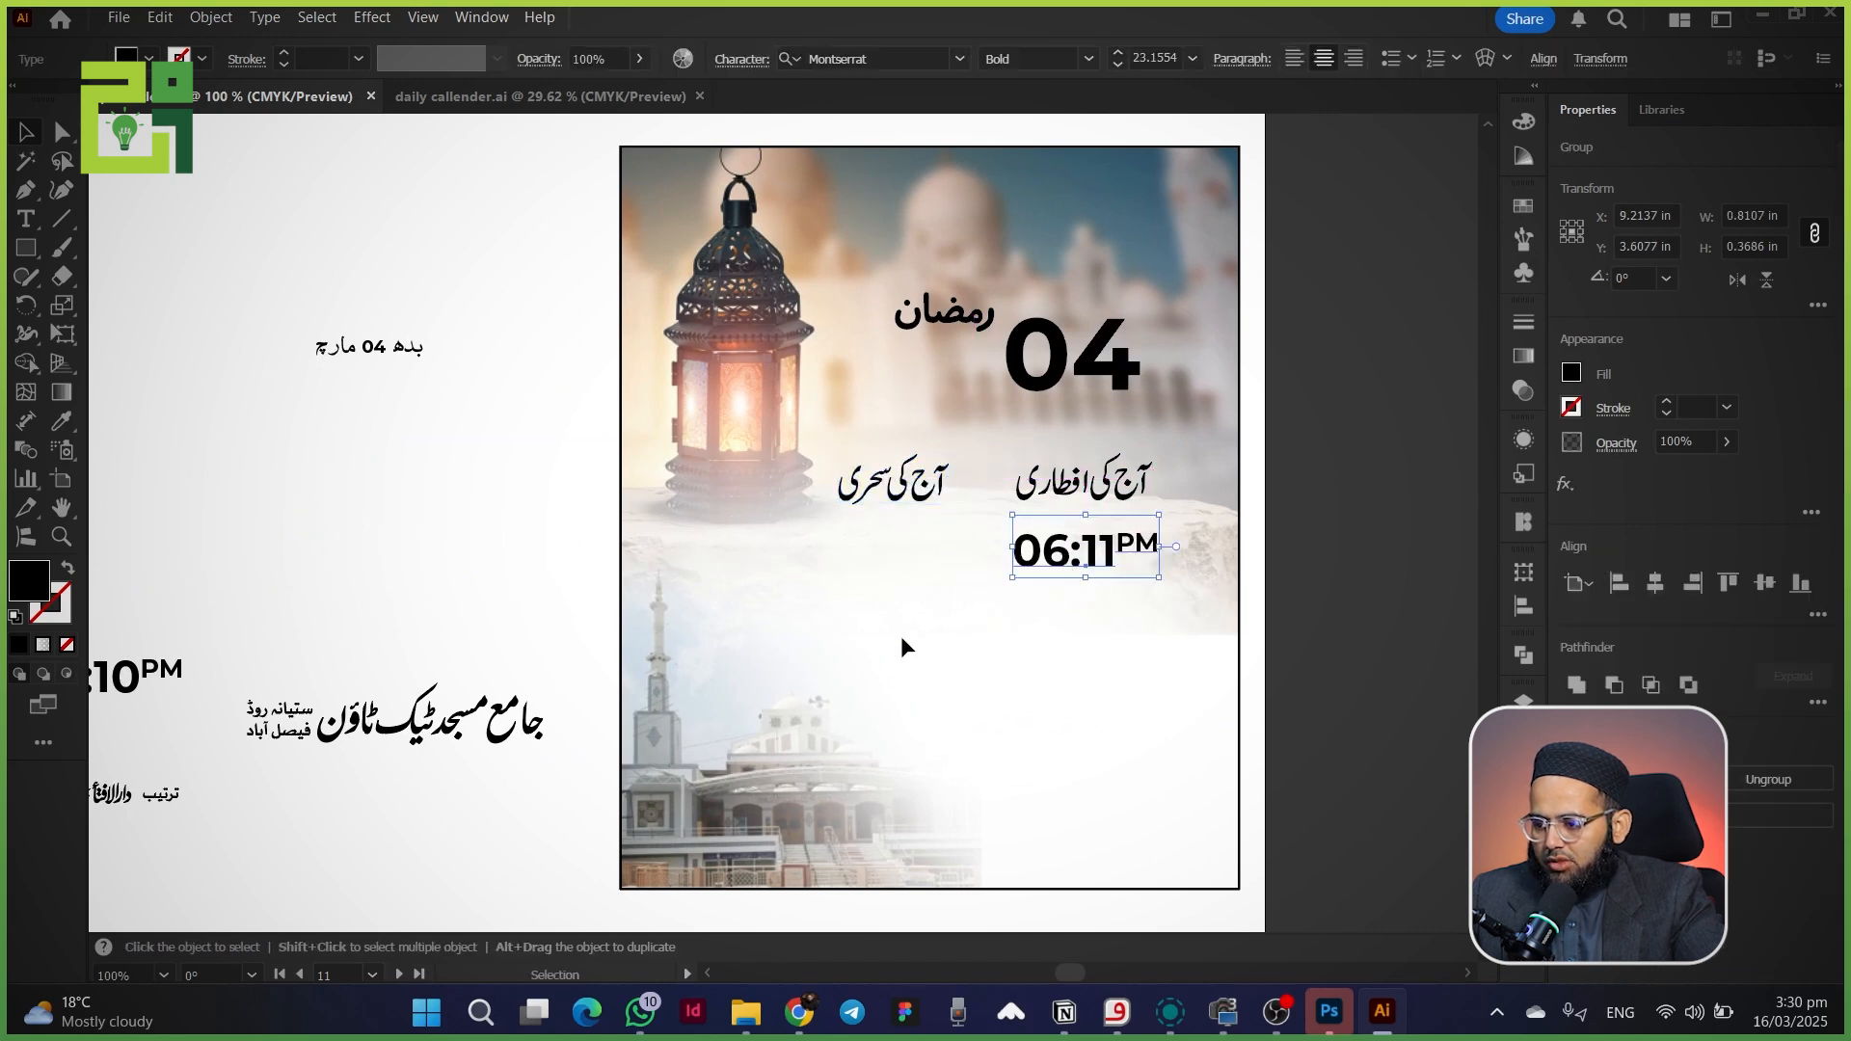
{"action": "left_click_drag", "start_coordinate": [215, 739], "coordinate": [526, 664]}
{"action": "left_click_drag", "start_coordinate": [401, 615], "coordinate": [1191, 489]}
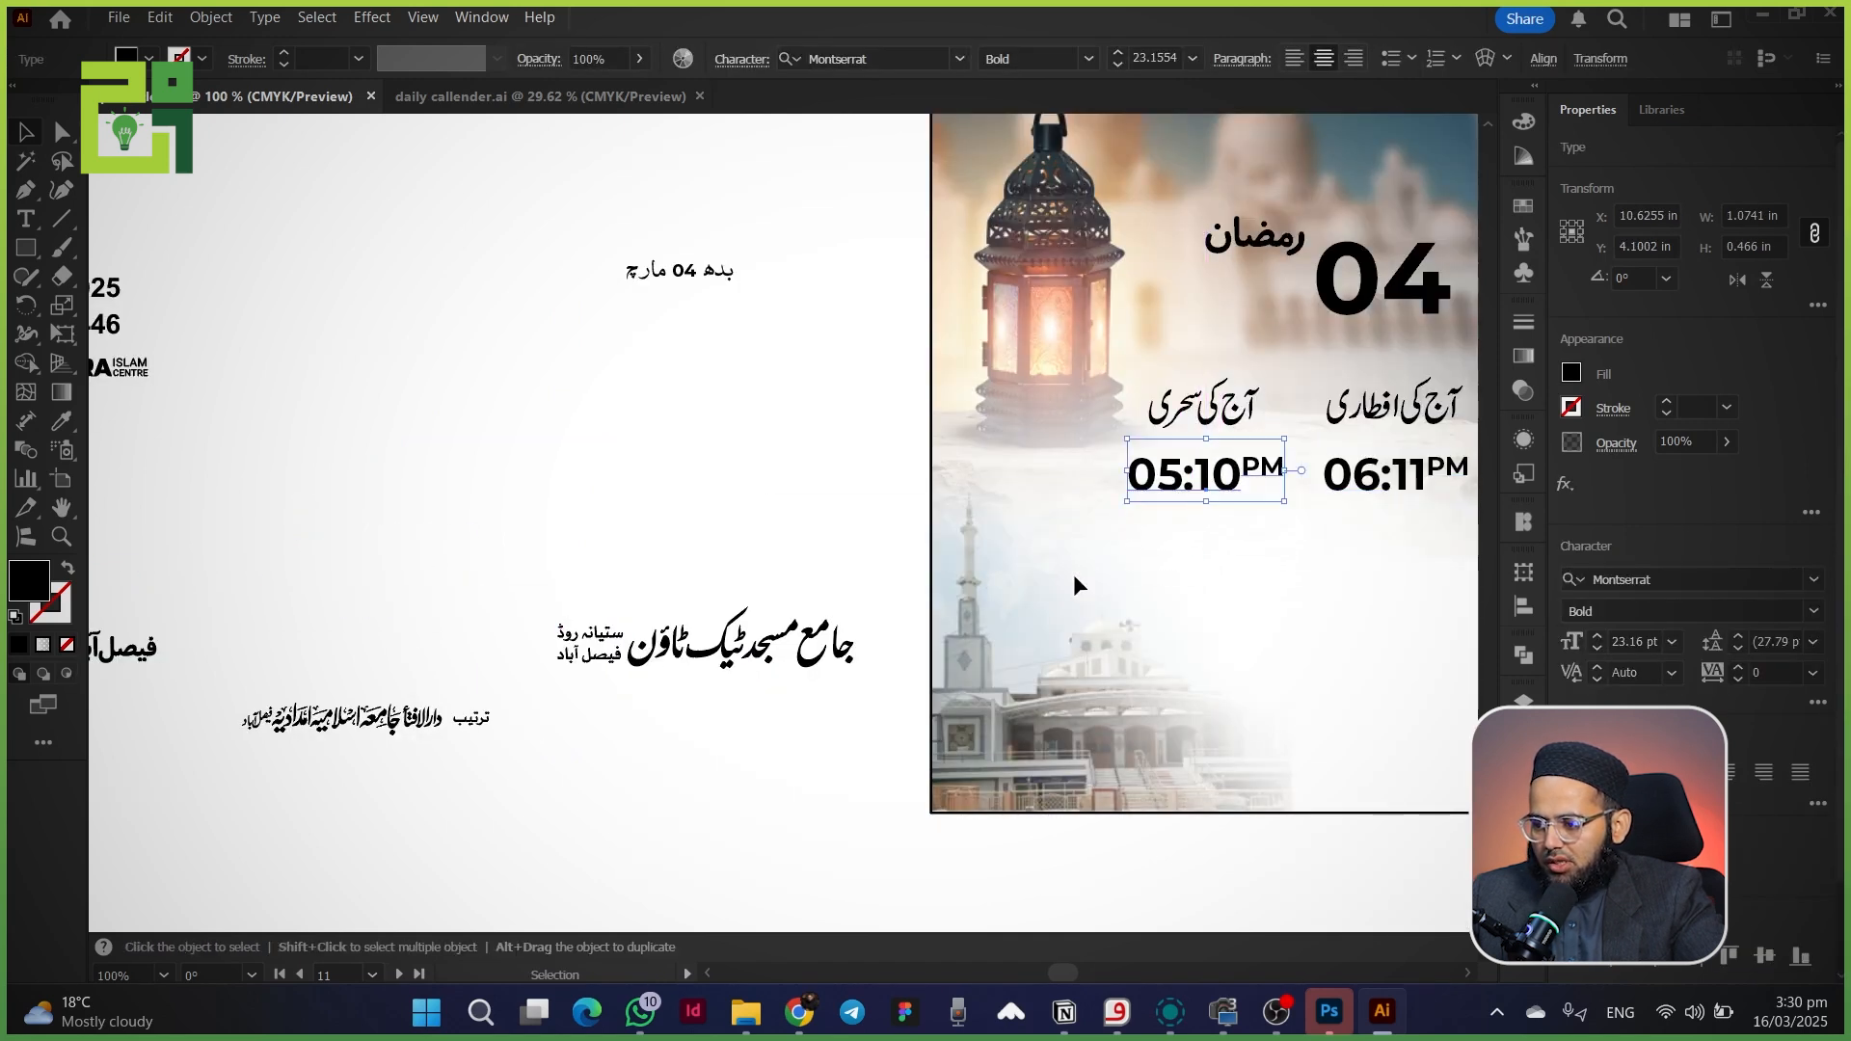
{"action": "left_click", "coordinate": [1073, 576]}
{"action": "left_click_drag", "start_coordinate": [1283, 548], "coordinate": [852, 599]}
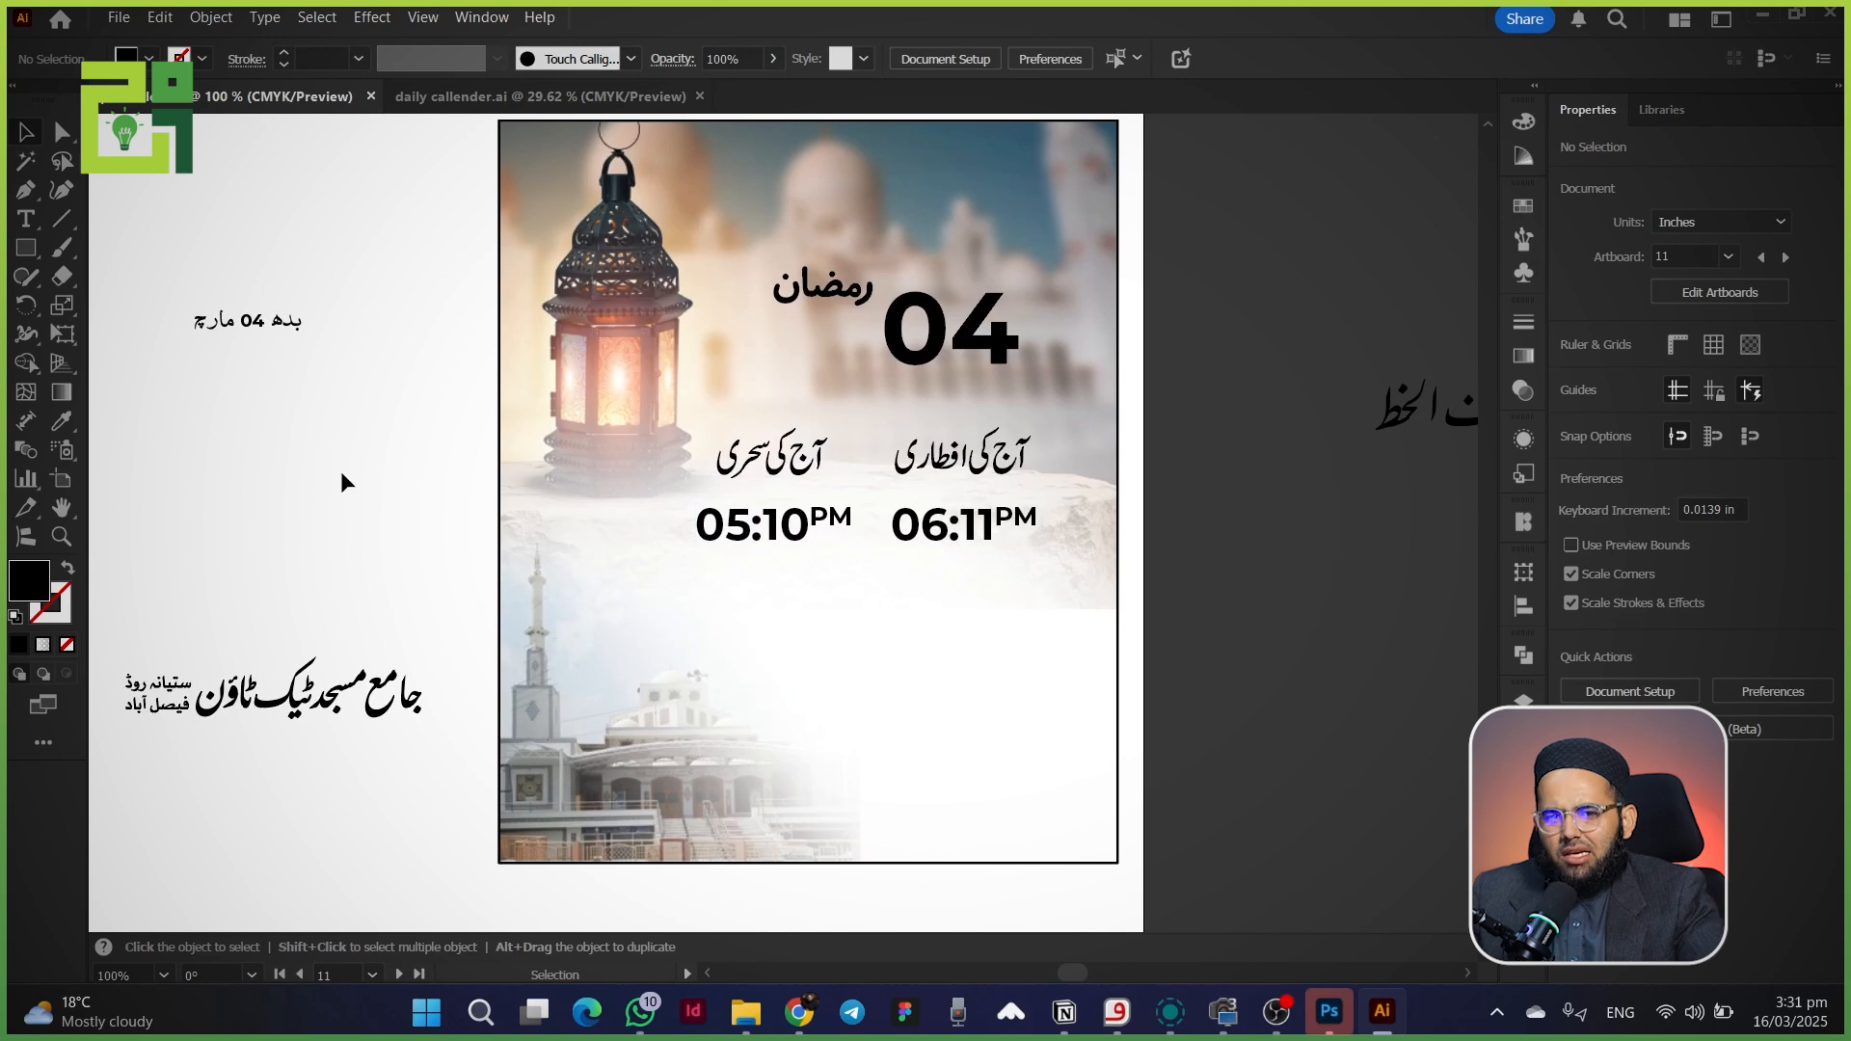
- Move the mosque name and its address text into the framed design below the two times
{"action": "left_click_drag", "start_coordinate": [359, 493], "coordinate": [753, 387]}
{"action": "left_click", "coordinate": [595, 599]}
{"action": "left_click_drag", "start_coordinate": [699, 640], "coordinate": [363, 662]}
{"action": "left_click_drag", "start_coordinate": [314, 583], "coordinate": [942, 549]}
{"action": "left_click", "coordinate": [446, 630]}
{"action": "left_click_drag", "start_coordinate": [442, 618], "coordinate": [715, 595]}
{"action": "left_click_drag", "start_coordinate": [244, 617], "coordinate": [1282, 586]}
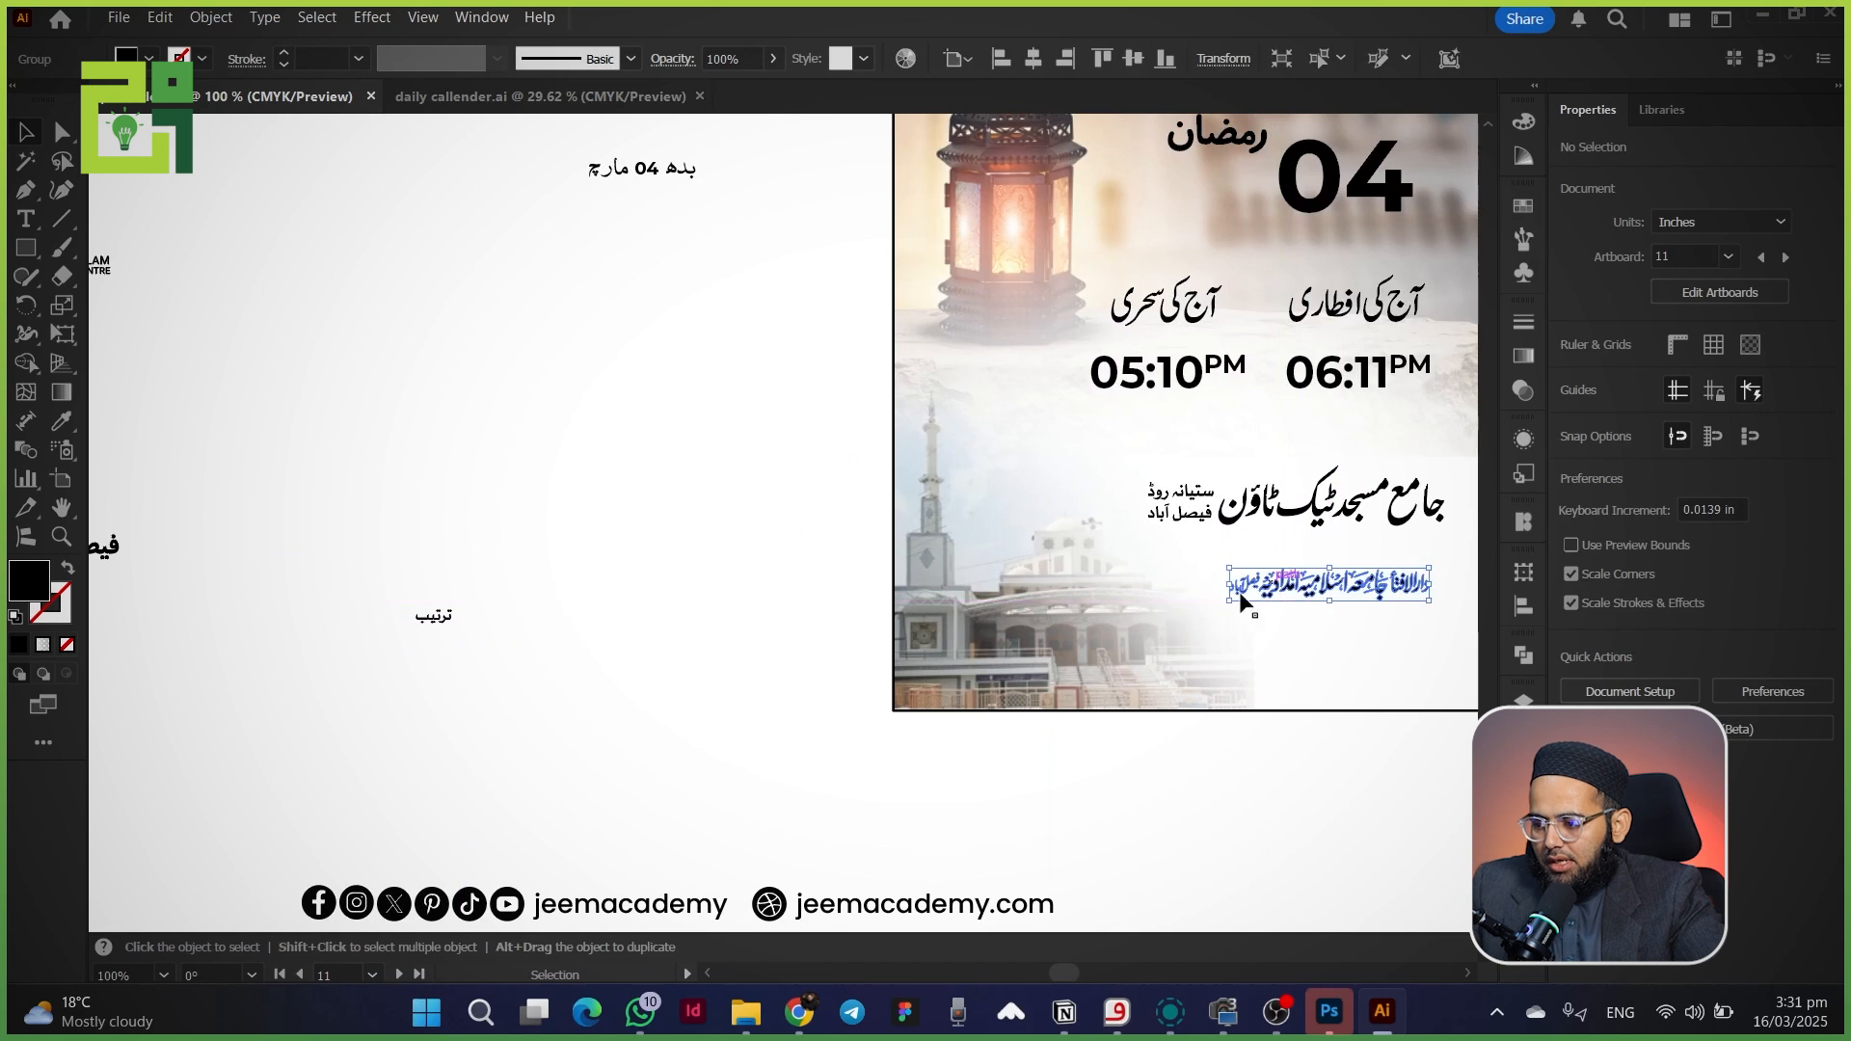
{"action": "key", "text": "ctrl+z"}
- Move the complete ترتیب credit line, with its label and institute name, to the top of the framed design
{"action": "left_click_drag", "start_coordinate": [344, 589], "coordinate": [512, 662]}
{"action": "left_click_drag", "start_coordinate": [470, 659], "coordinate": [337, 804]}
{"action": "scroll", "coordinate": [338, 804], "scroll_direction": "down", "scroll_amount": 1}
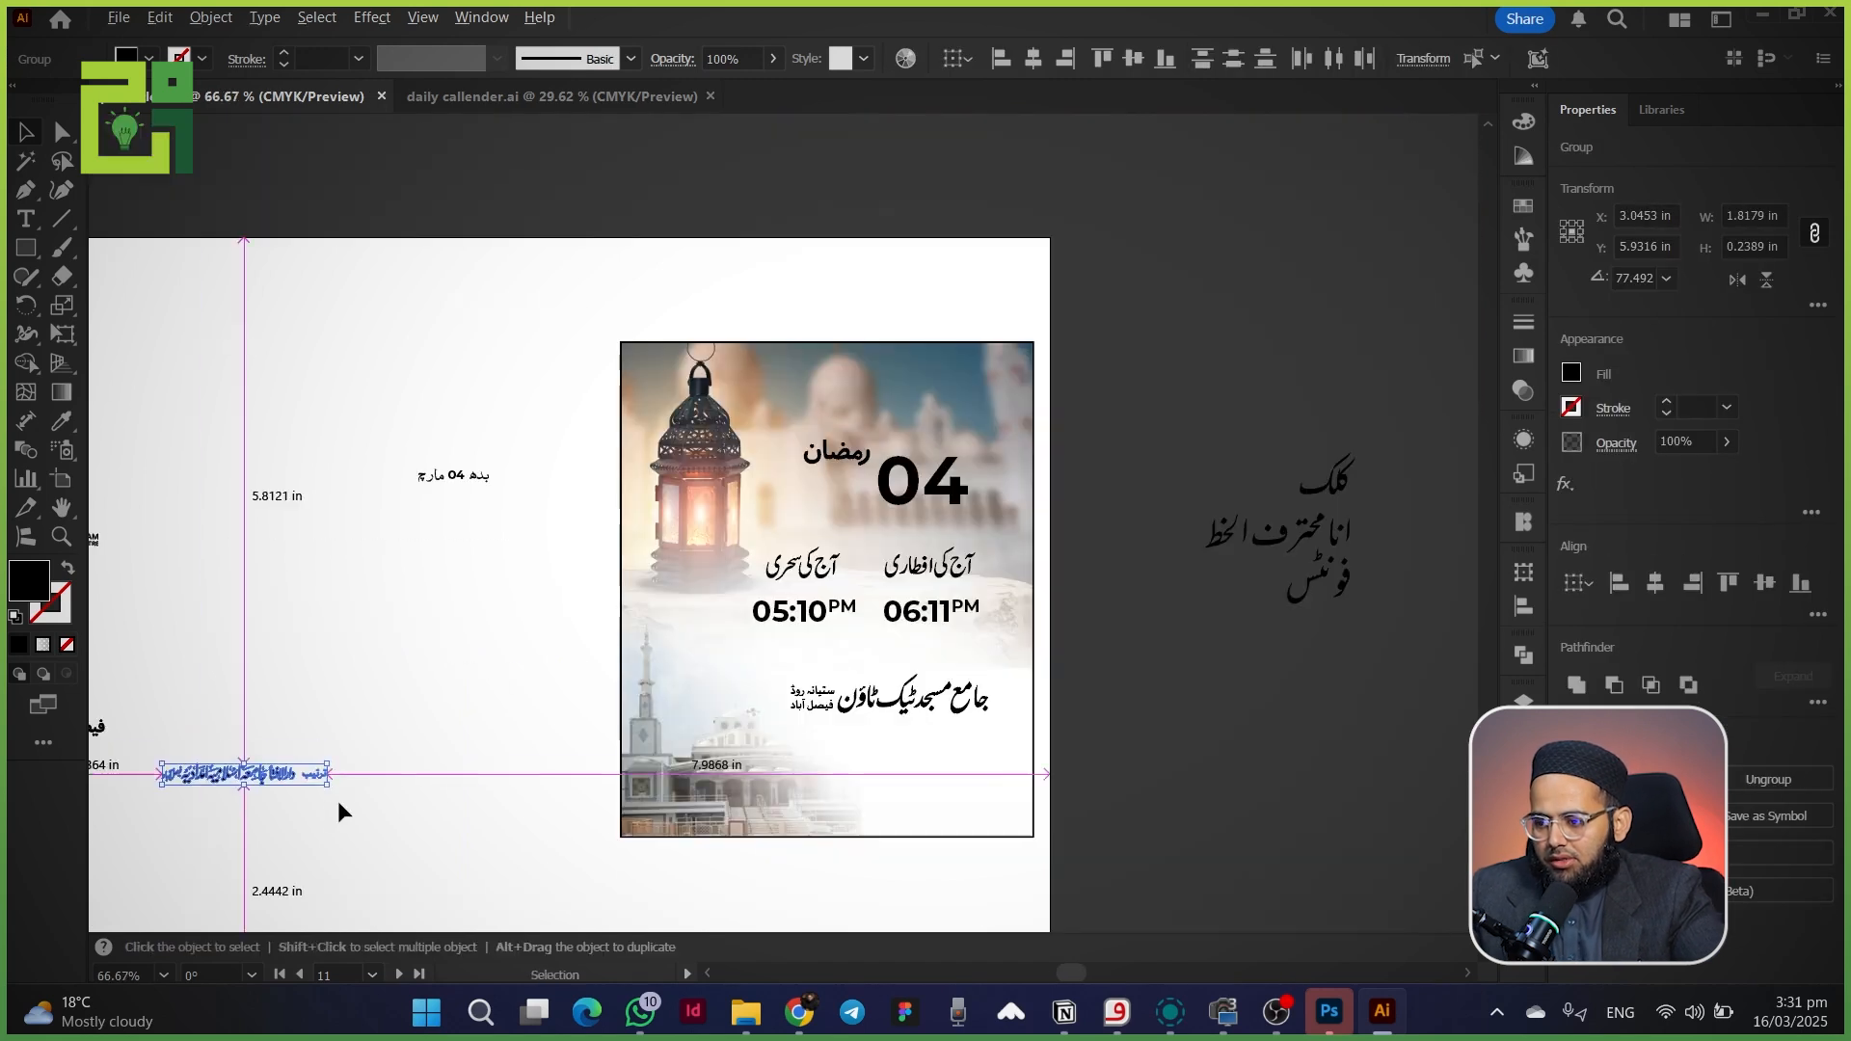
{"action": "left_click_drag", "start_coordinate": [232, 775], "coordinate": [836, 381]}
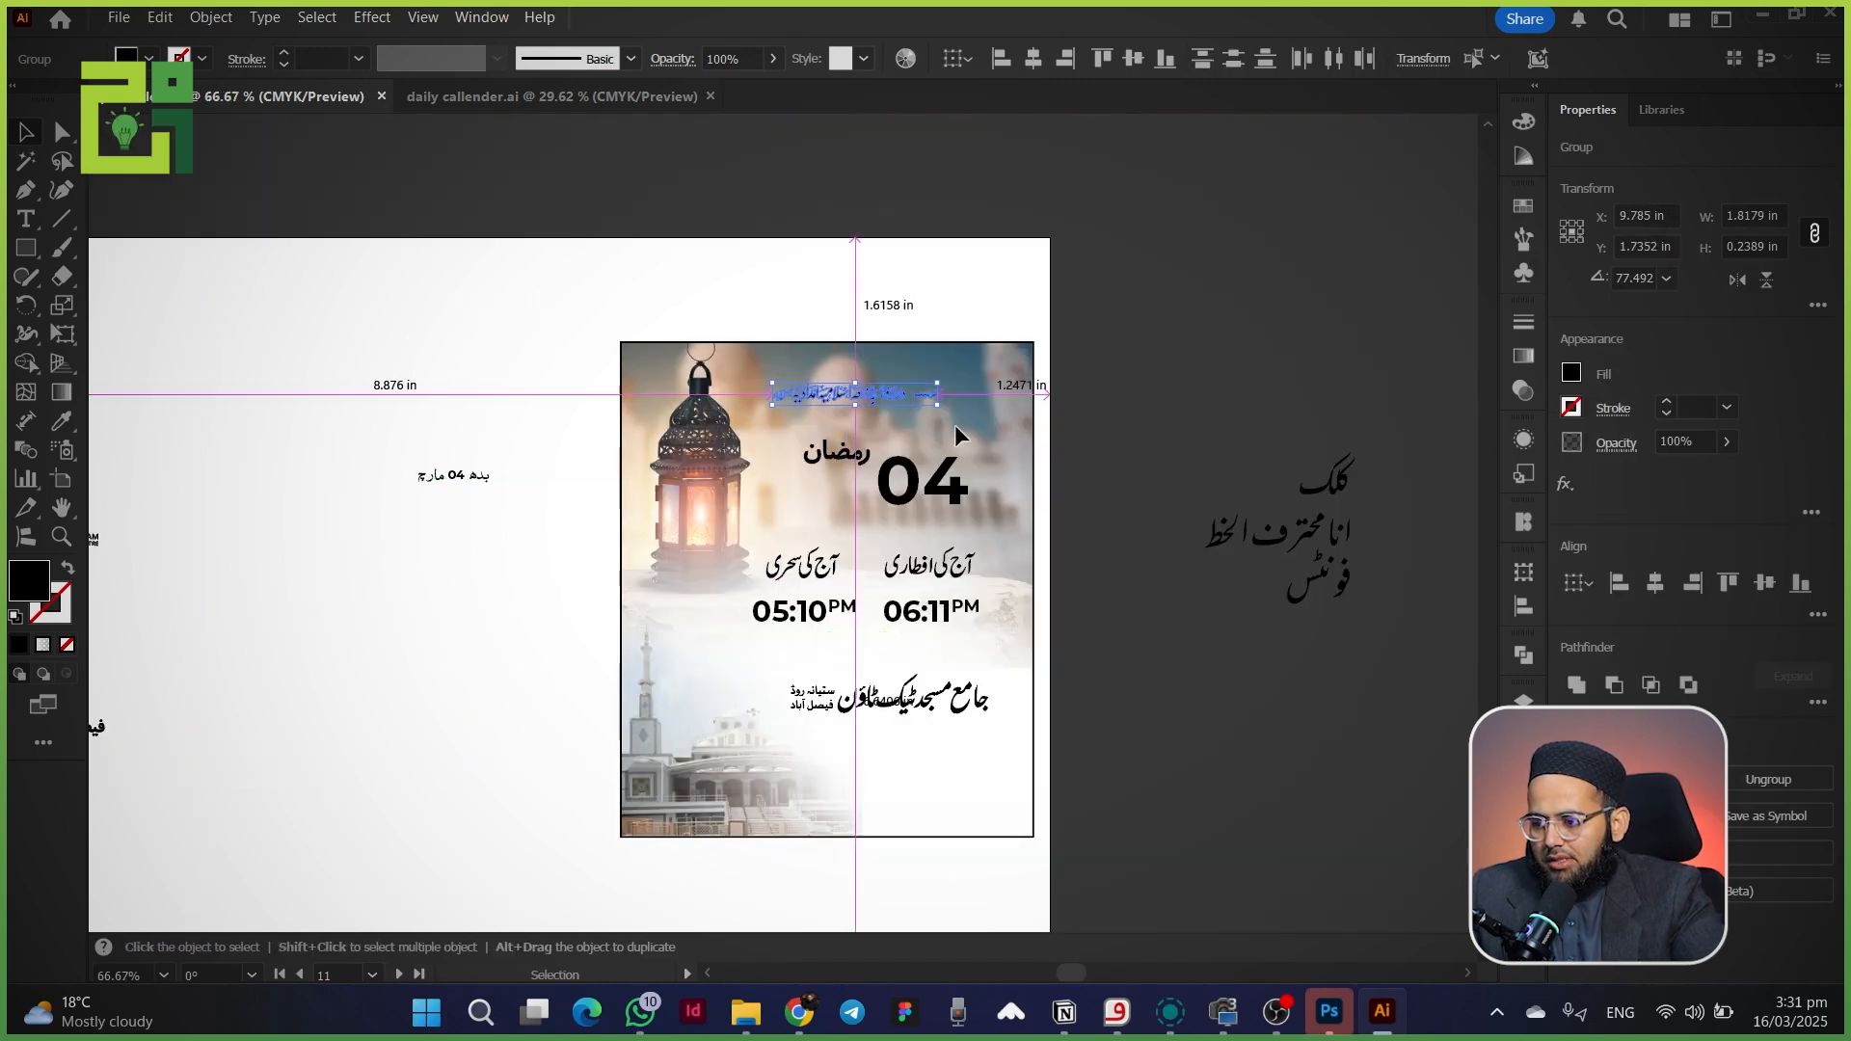
- Move the three-line Urdu note outside the artboard farther to the right, away from the design
{"action": "scroll", "coordinate": [955, 424], "scroll_direction": "up", "scroll_amount": 2}
{"action": "scroll", "coordinate": [1045, 457], "scroll_direction": "down", "scroll_amount": 1}
{"action": "left_click_drag", "start_coordinate": [1045, 457], "coordinate": [731, 444]}
{"action": "left_click_drag", "start_coordinate": [1097, 579], "coordinate": [1437, 528]}
{"action": "scroll", "coordinate": [455, 416], "scroll_direction": "up", "scroll_amount": 2}
{"action": "left_click_drag", "start_coordinate": [455, 417], "coordinate": [661, 441]}
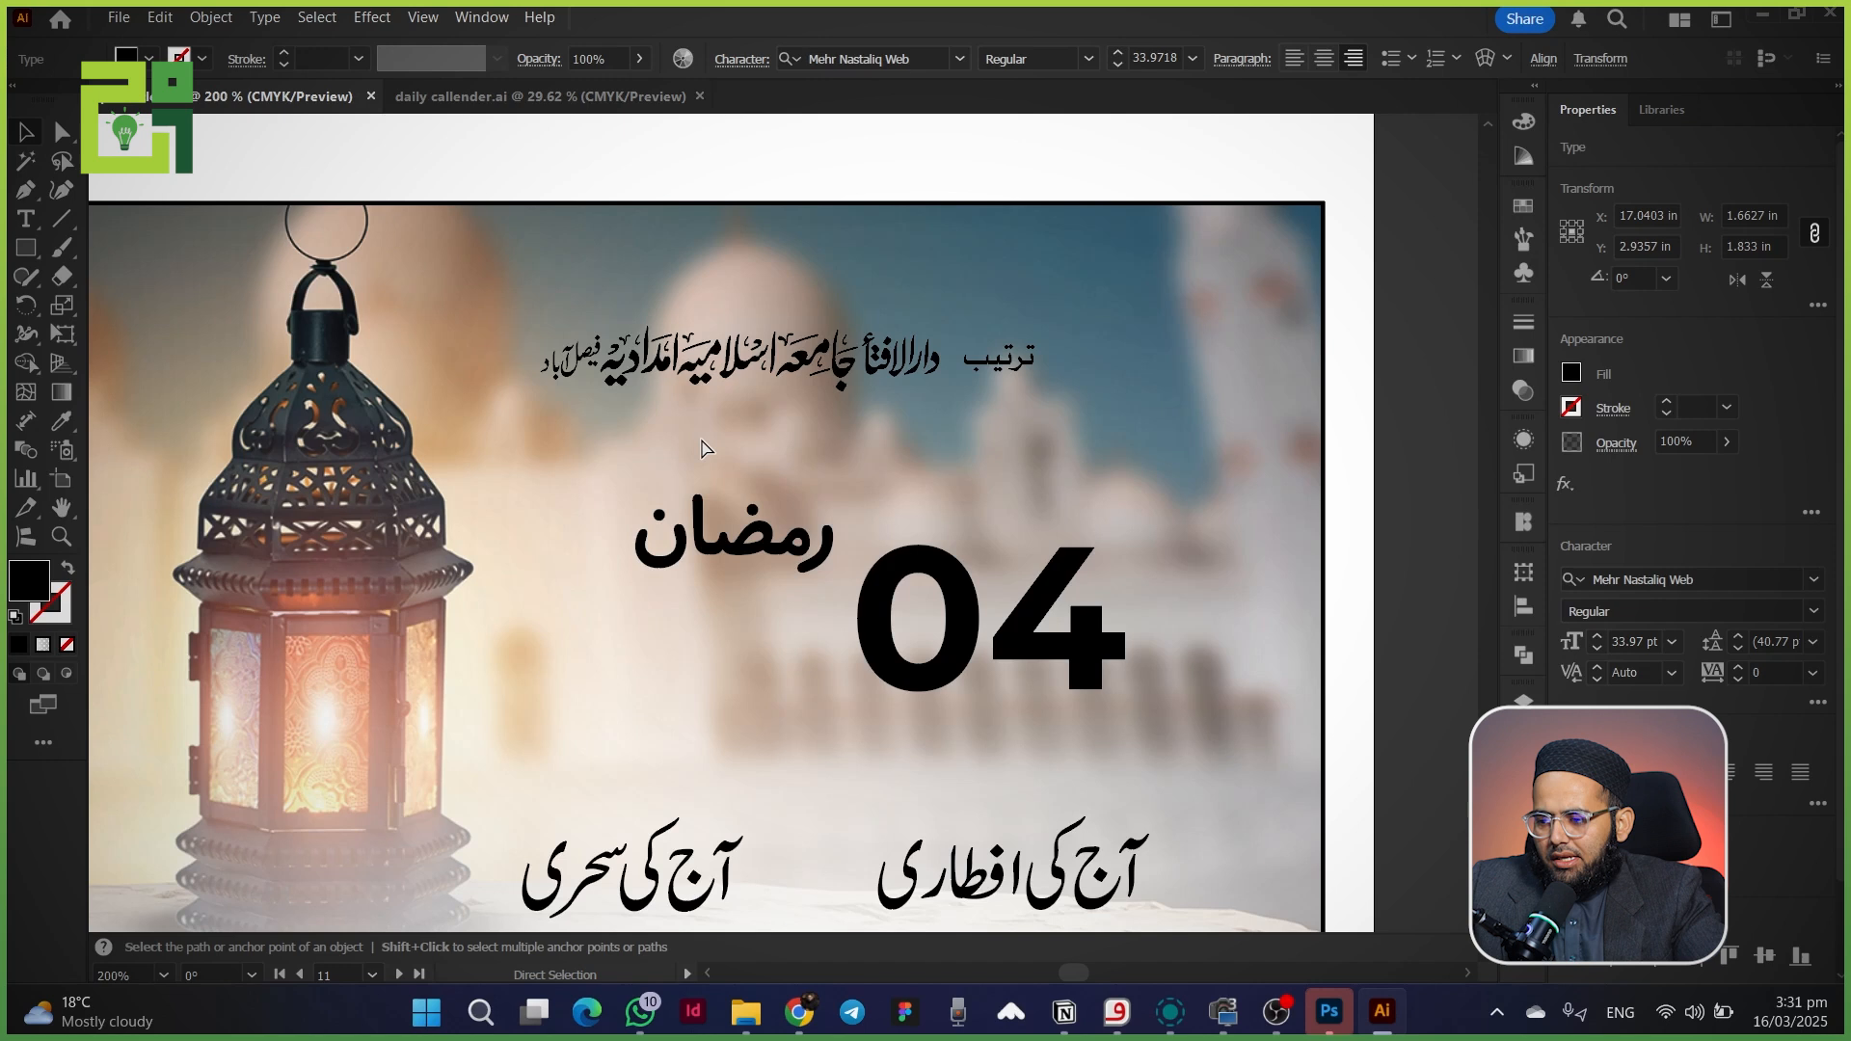
- Move the 2025 / 1446 year text into the framed design, below رمضان and beside the 04 numeral
{"action": "key", "text": "ctrl+0"}
{"action": "scroll", "coordinate": [1118, 333], "scroll_direction": "up", "scroll_amount": 1}
{"action": "left_click_drag", "start_coordinate": [1121, 336], "coordinate": [1078, 230]}
{"action": "key", "text": "space"}
{"action": "left_click_drag", "start_coordinate": [285, 578], "coordinate": [680, 573]}
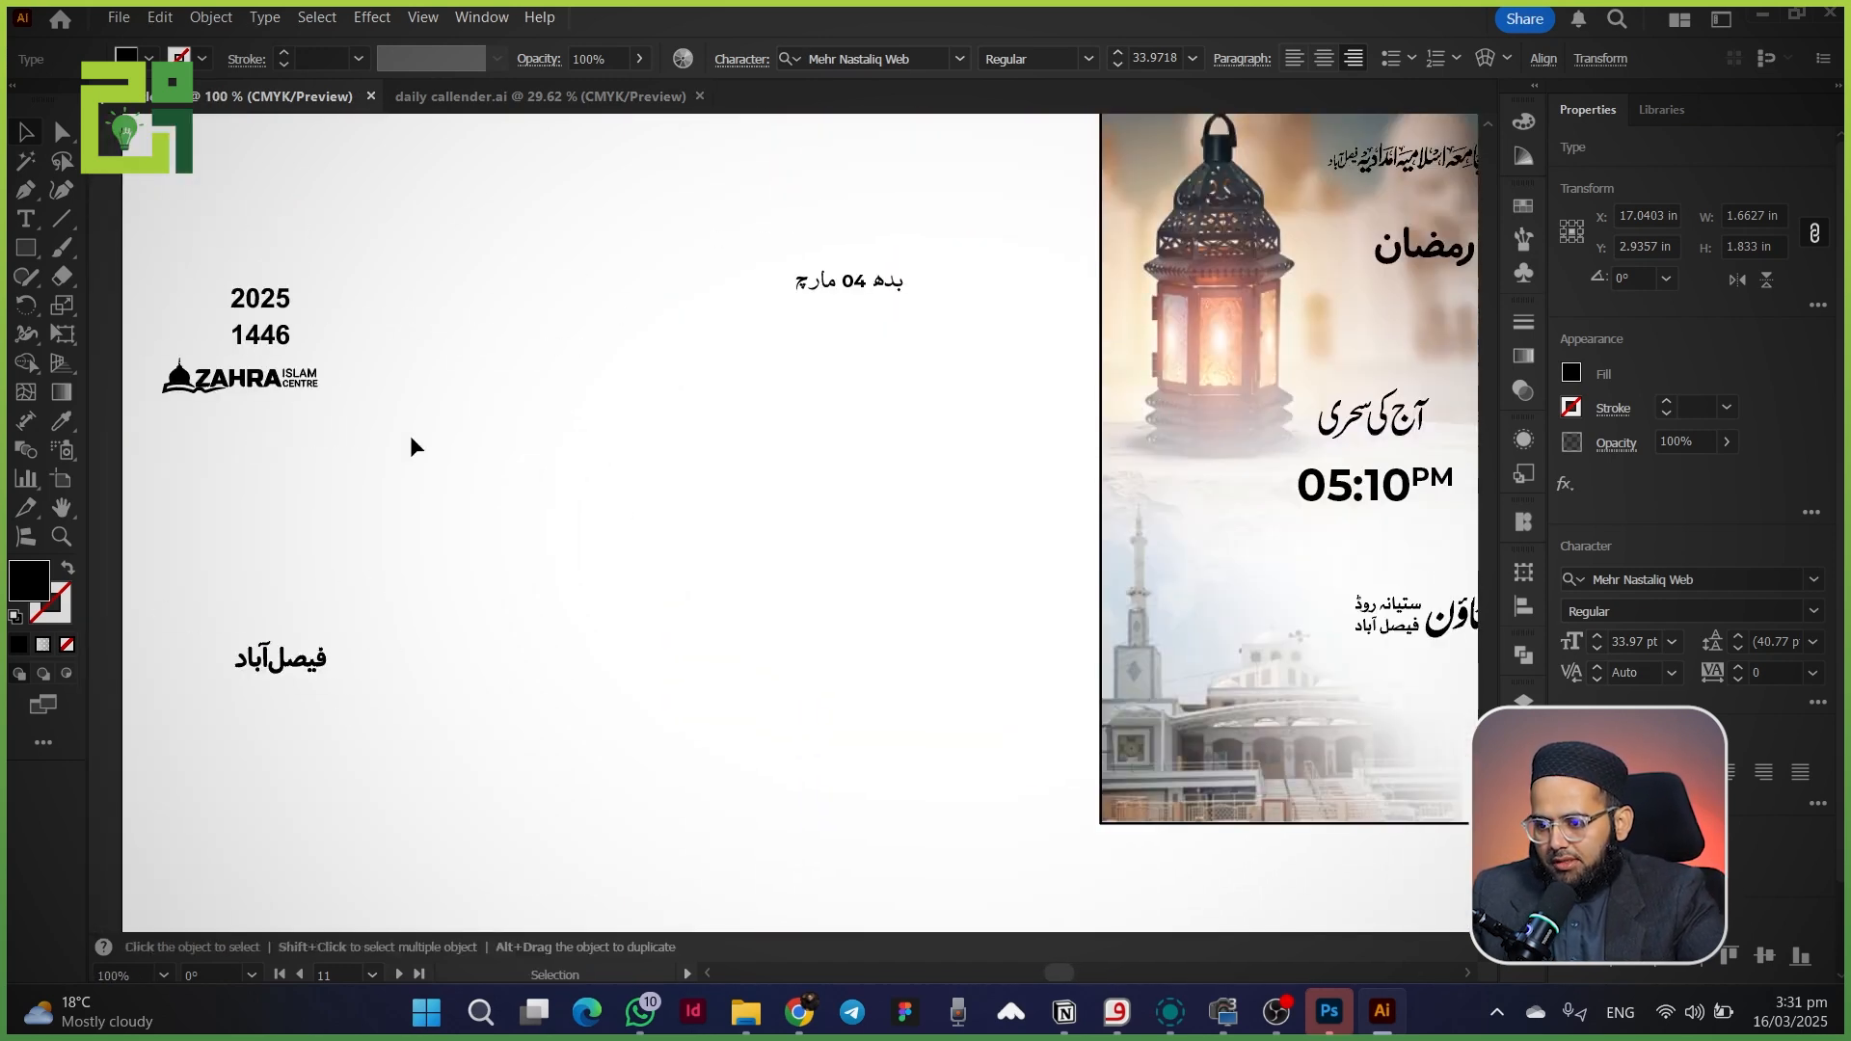
{"action": "left_click_drag", "start_coordinate": [219, 348], "coordinate": [899, 479]}
{"action": "key", "text": "space"}
{"action": "left_click_drag", "start_coordinate": [1033, 419], "coordinate": [428, 538]}
{"action": "left_click_drag", "start_coordinate": [285, 568], "coordinate": [834, 421]}
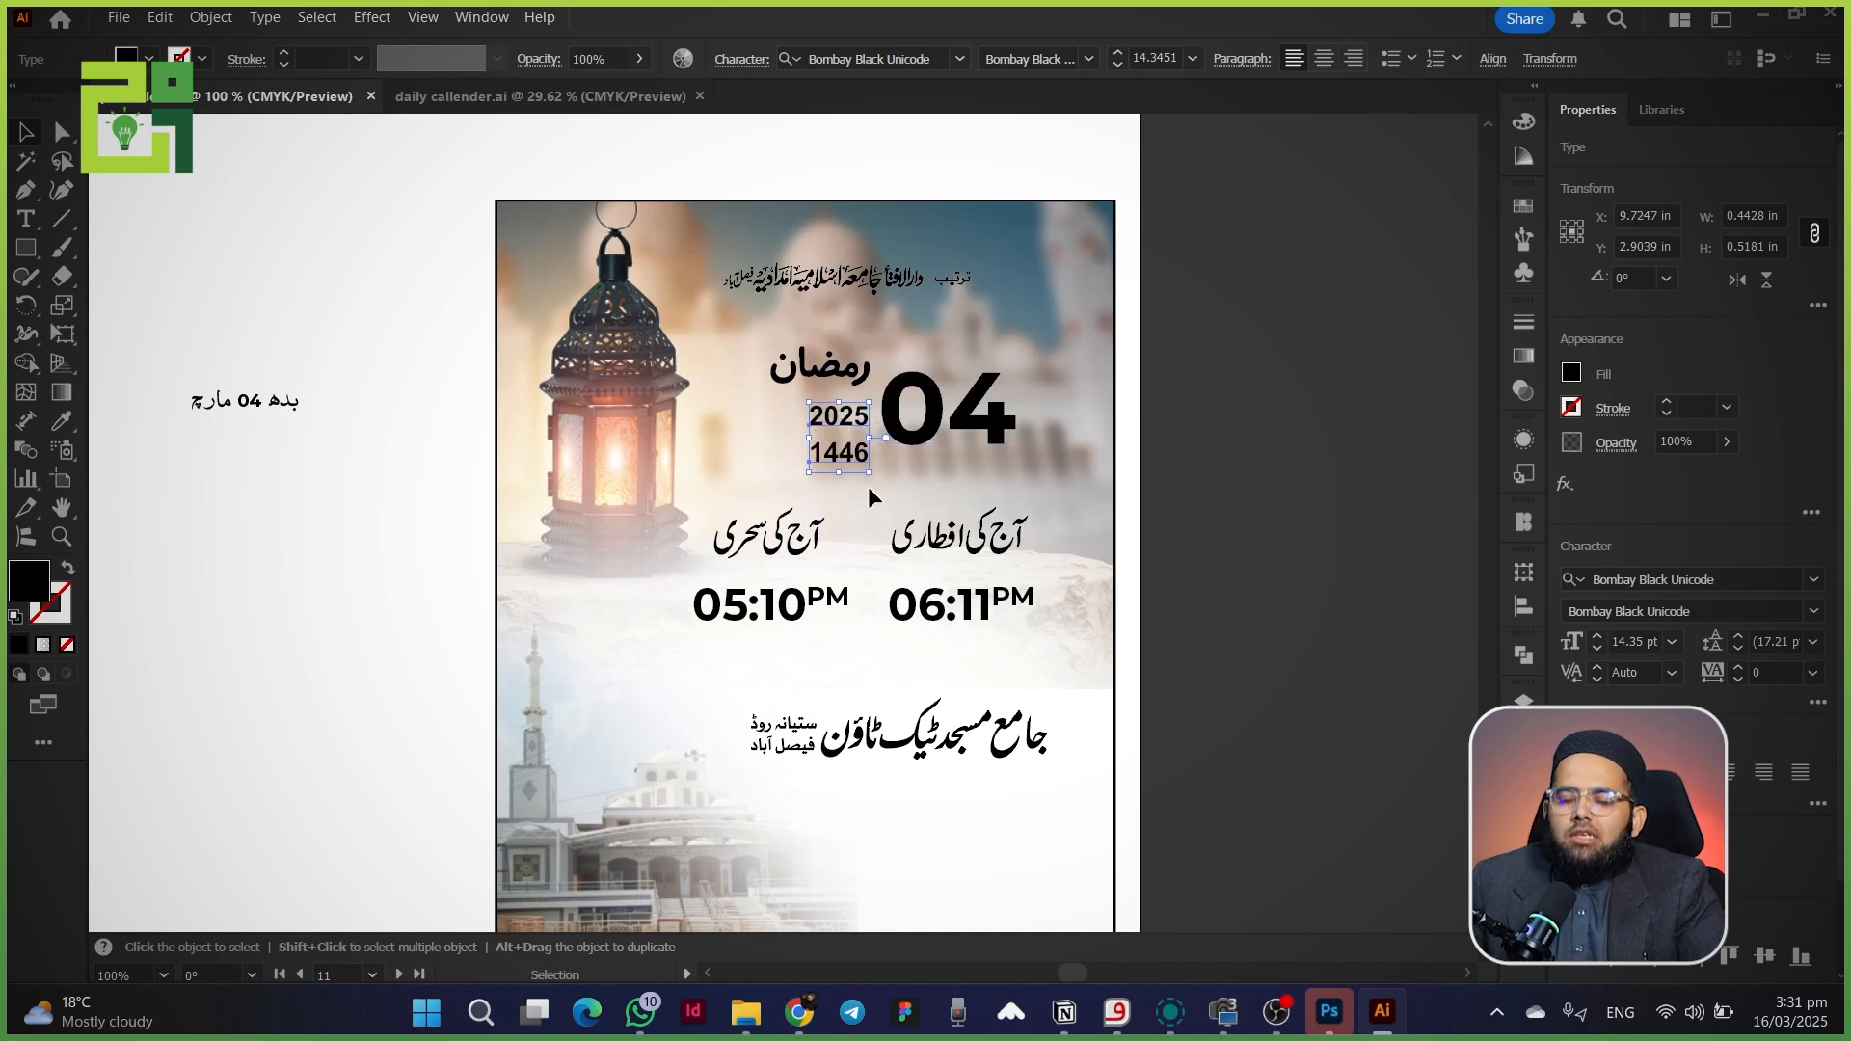
- Fine-tune the position of the 2025 / 1446 year text beside the 04 numeral
{"action": "mouse_move", "coordinate": [834, 453]}
{"action": "left_mouse_down"}
{"action": "mouse_move", "coordinate": [876, 468]}
{"action": "mouse_move", "coordinate": [1002, 313]}
{"action": "mouse_move", "coordinate": [1055, 282]}
{"action": "mouse_move", "coordinate": [606, 825]}
{"action": "mouse_move", "coordinate": [582, 928]}
{"action": "mouse_move", "coordinate": [552, 933]}
{"action": "mouse_move", "coordinate": [701, 768]}
{"action": "mouse_move", "coordinate": [767, 462]}
{"action": "mouse_move", "coordinate": [829, 465]}
{"action": "left_mouse_up"}
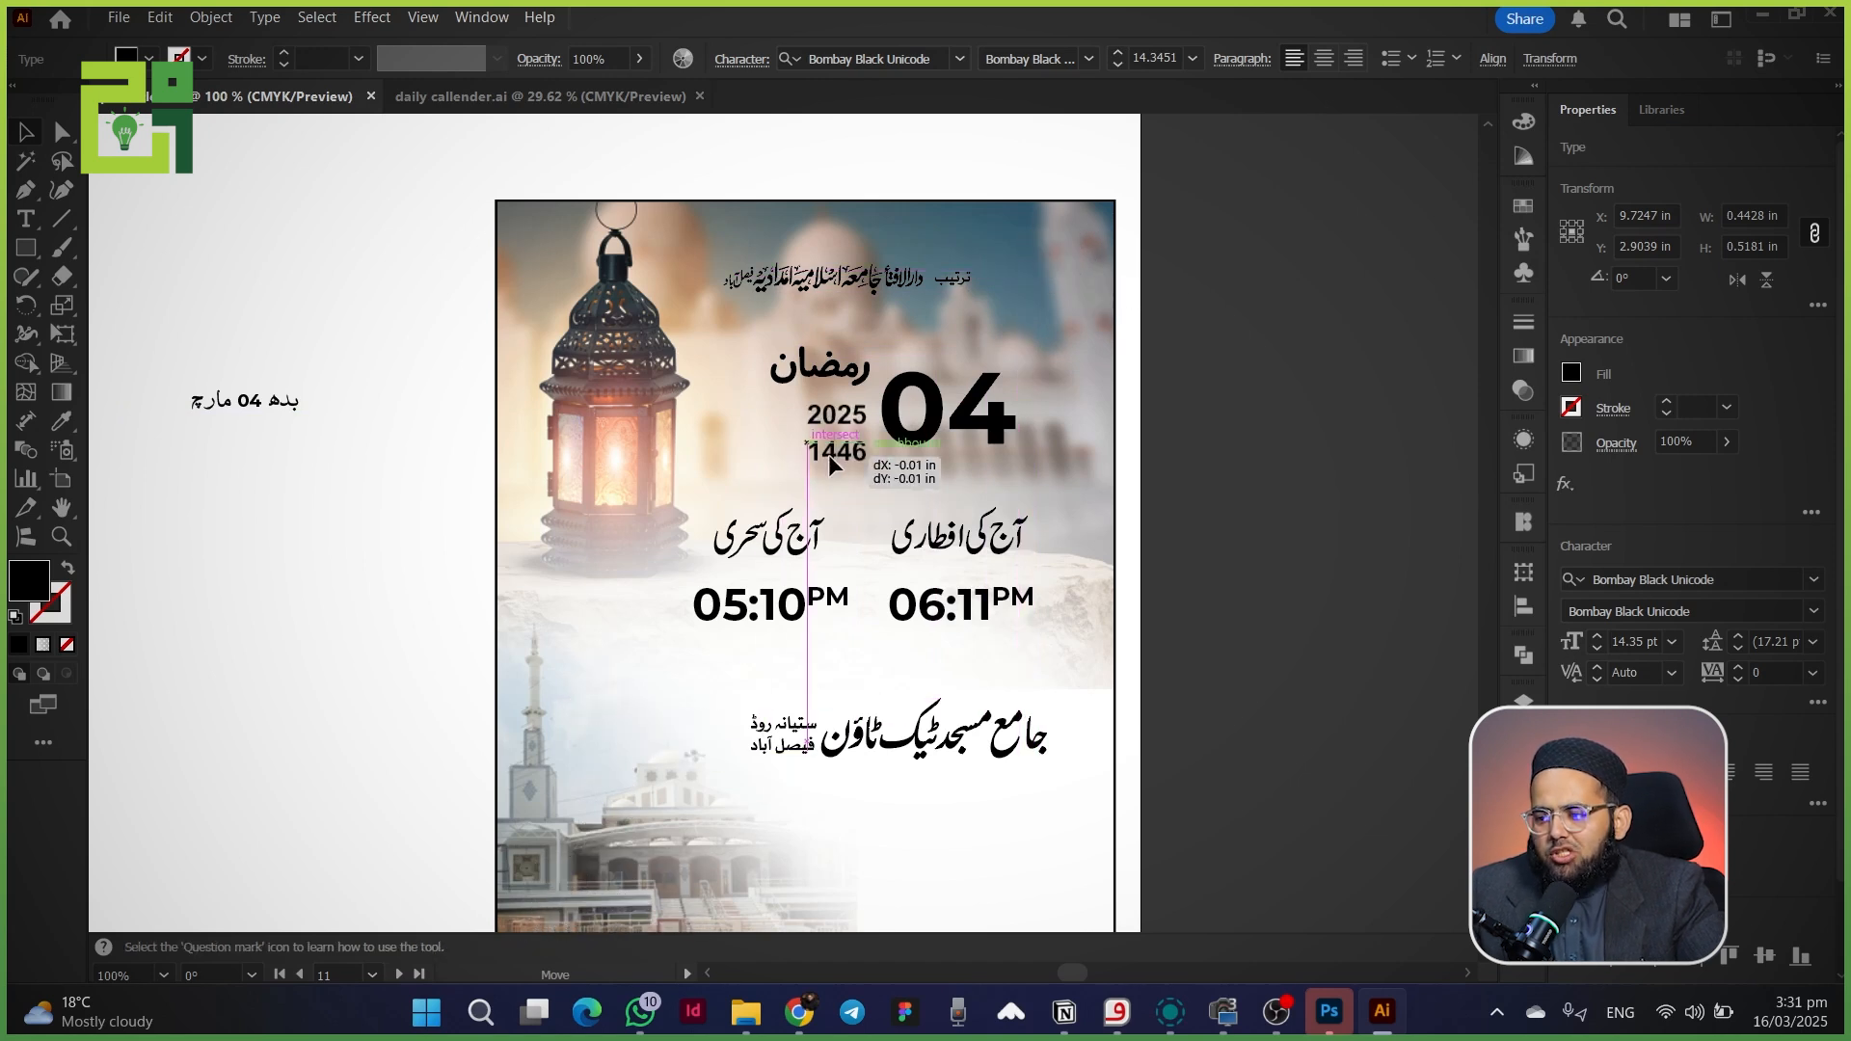
{"action": "mouse_move", "coordinate": [829, 466]}
{"action": "left_mouse_down"}
{"action": "mouse_move", "coordinate": [611, 662]}
{"action": "mouse_move", "coordinate": [688, 956]}
{"action": "mouse_move", "coordinate": [575, 877]}
{"action": "mouse_move", "coordinate": [605, 775]}
{"action": "mouse_move", "coordinate": [761, 783]}
{"action": "mouse_move", "coordinate": [790, 447]}
{"action": "mouse_move", "coordinate": [816, 461]}
{"action": "left_mouse_up"}
{"action": "left_click", "coordinate": [211, 717]}
- Bring the ZAHRA Islam Centre logo and the فیصل آباد text closer to the framed design, still outside its frame
{"action": "left_click_drag", "start_coordinate": [367, 711], "coordinate": [1027, 700]}
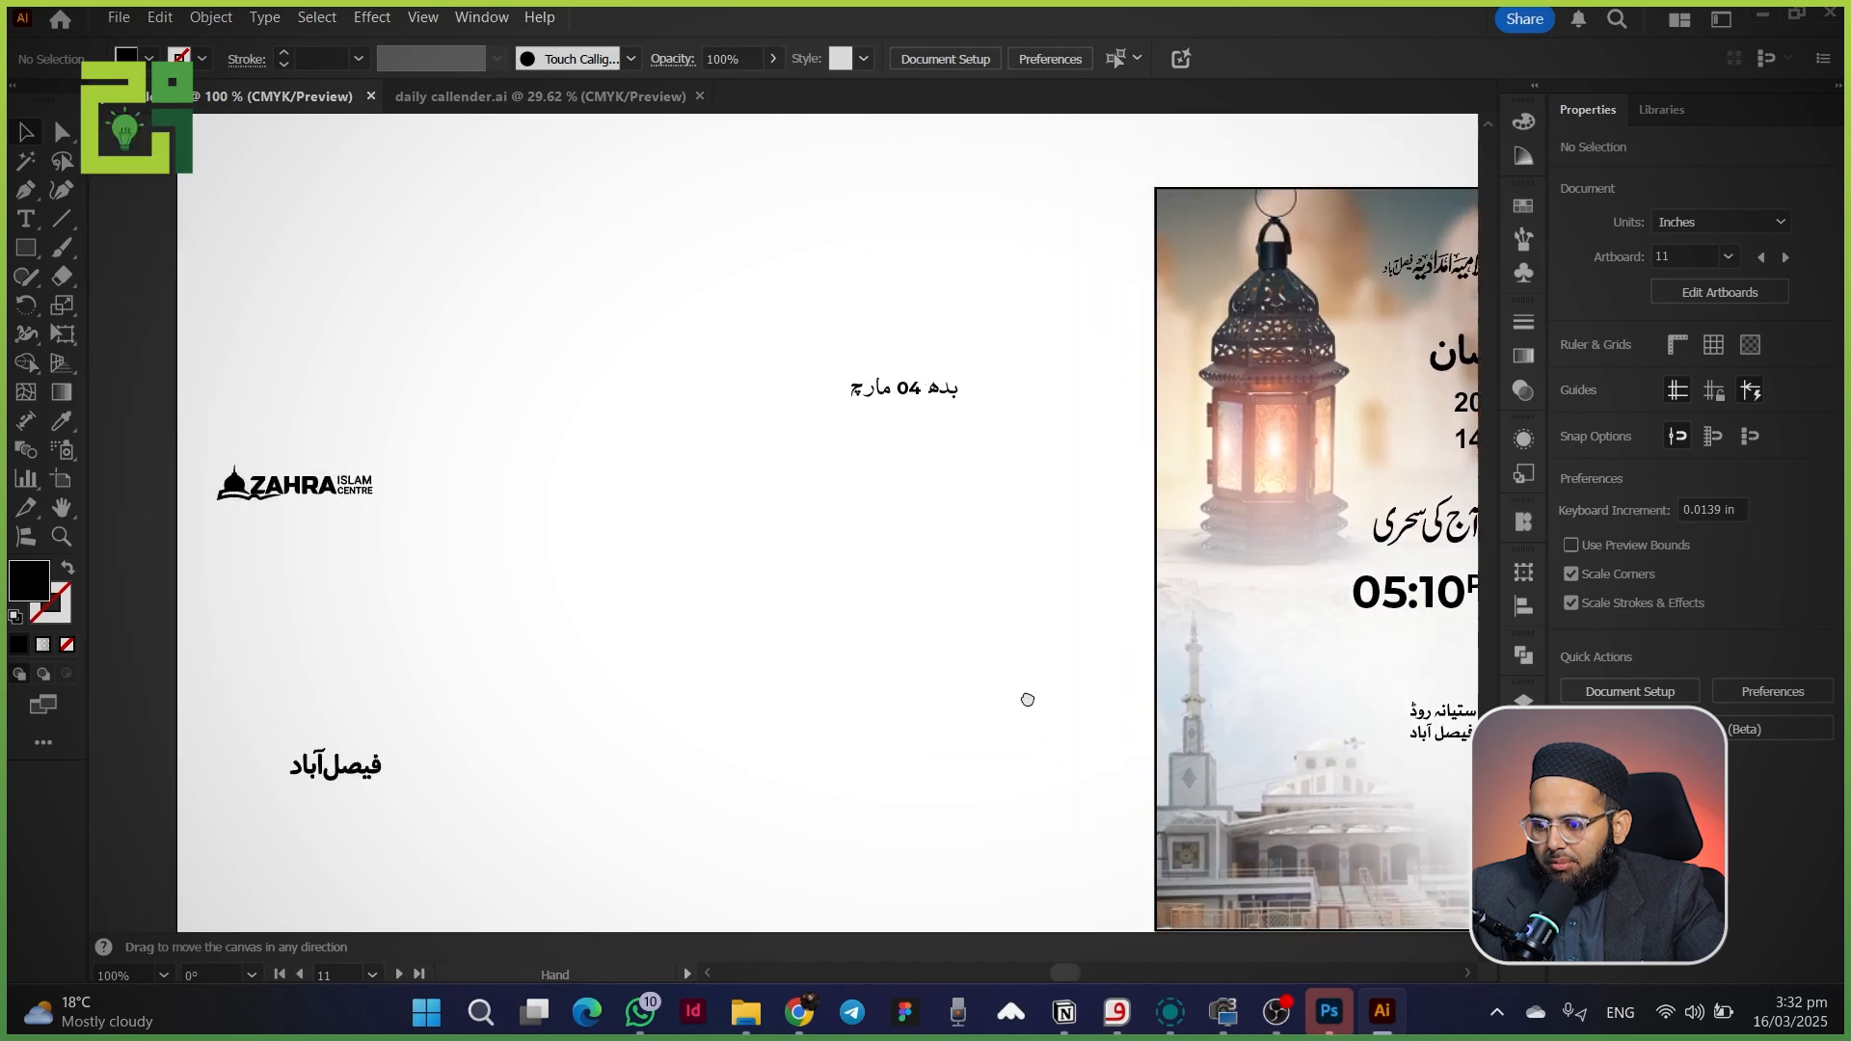
{"action": "left_click_drag", "start_coordinate": [112, 611], "coordinate": [112, 611]}
{"action": "left_click_drag", "start_coordinate": [294, 487], "coordinate": [1027, 539]}
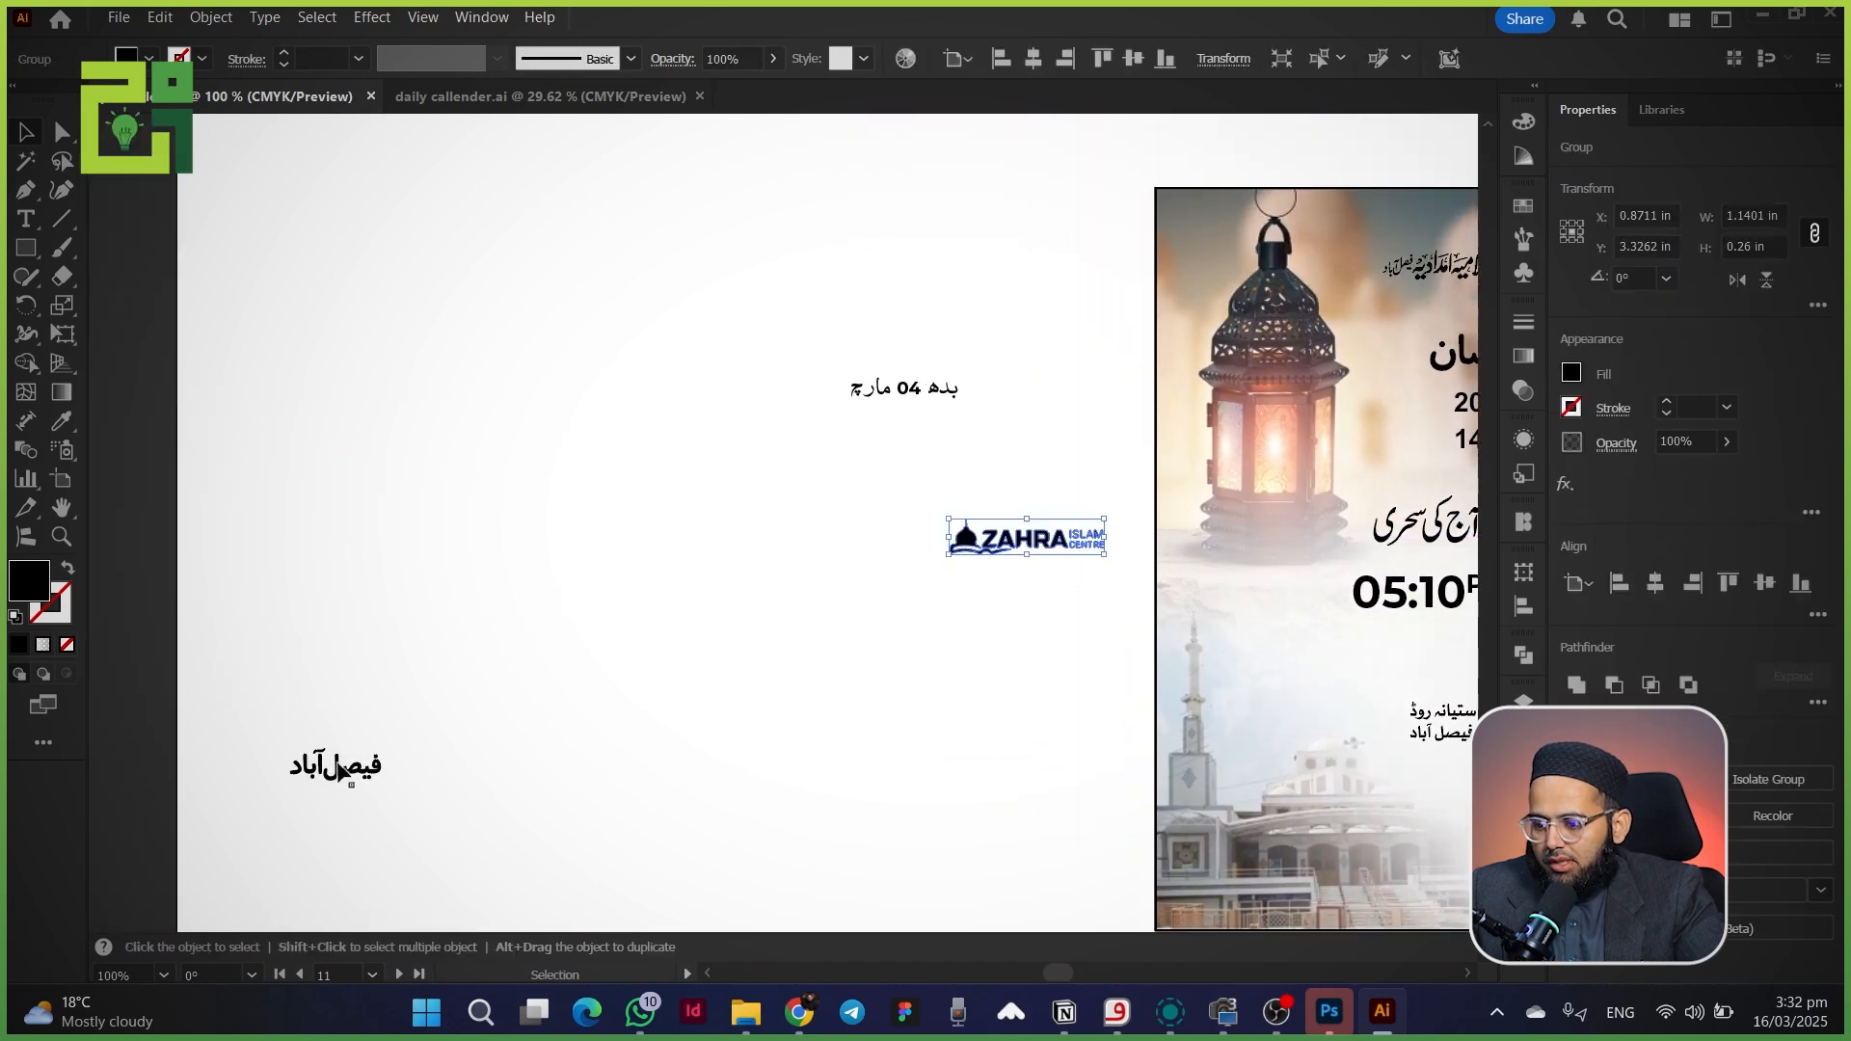
{"action": "left_click_drag", "start_coordinate": [310, 776], "coordinate": [290, 606]}
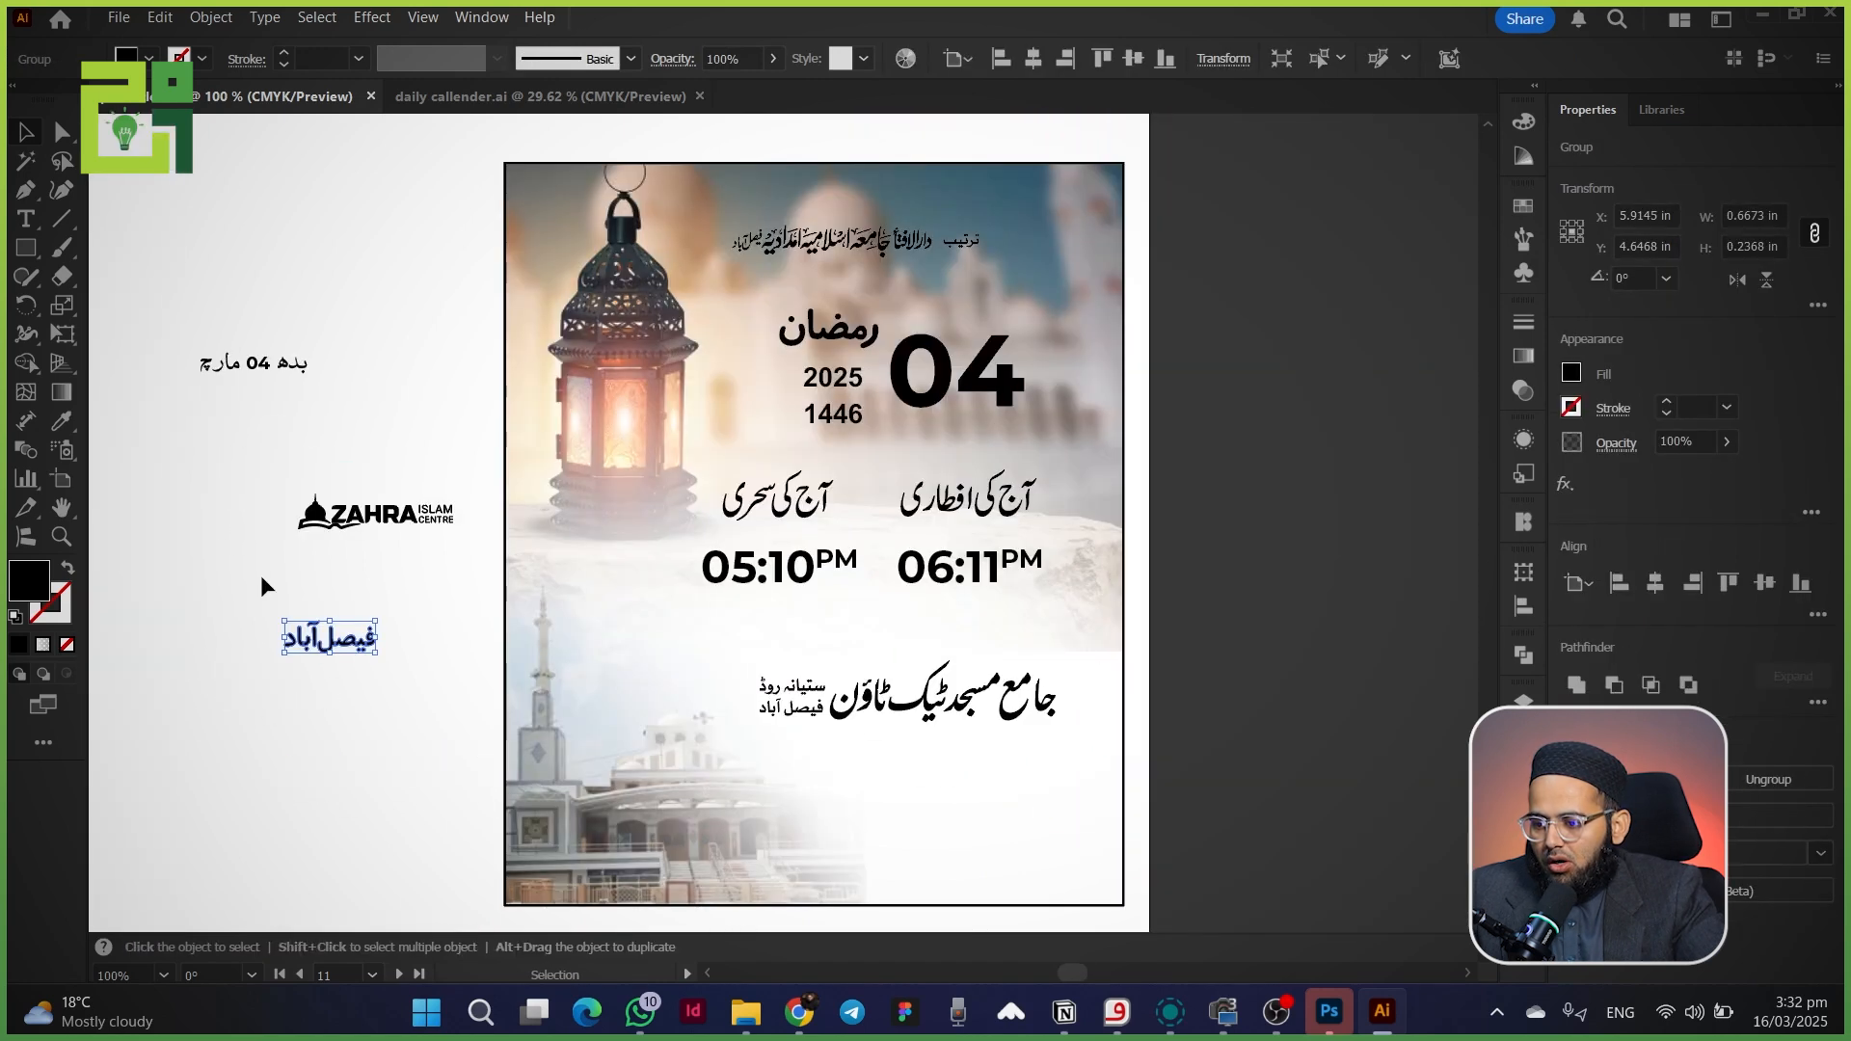
{"action": "left_click", "coordinate": [260, 578]}
{"action": "left_click", "coordinate": [347, 516]}
- Move the complete ترتیب credit line from the top of the design to just below the mosque name
{"action": "left_click", "coordinate": [896, 241]}
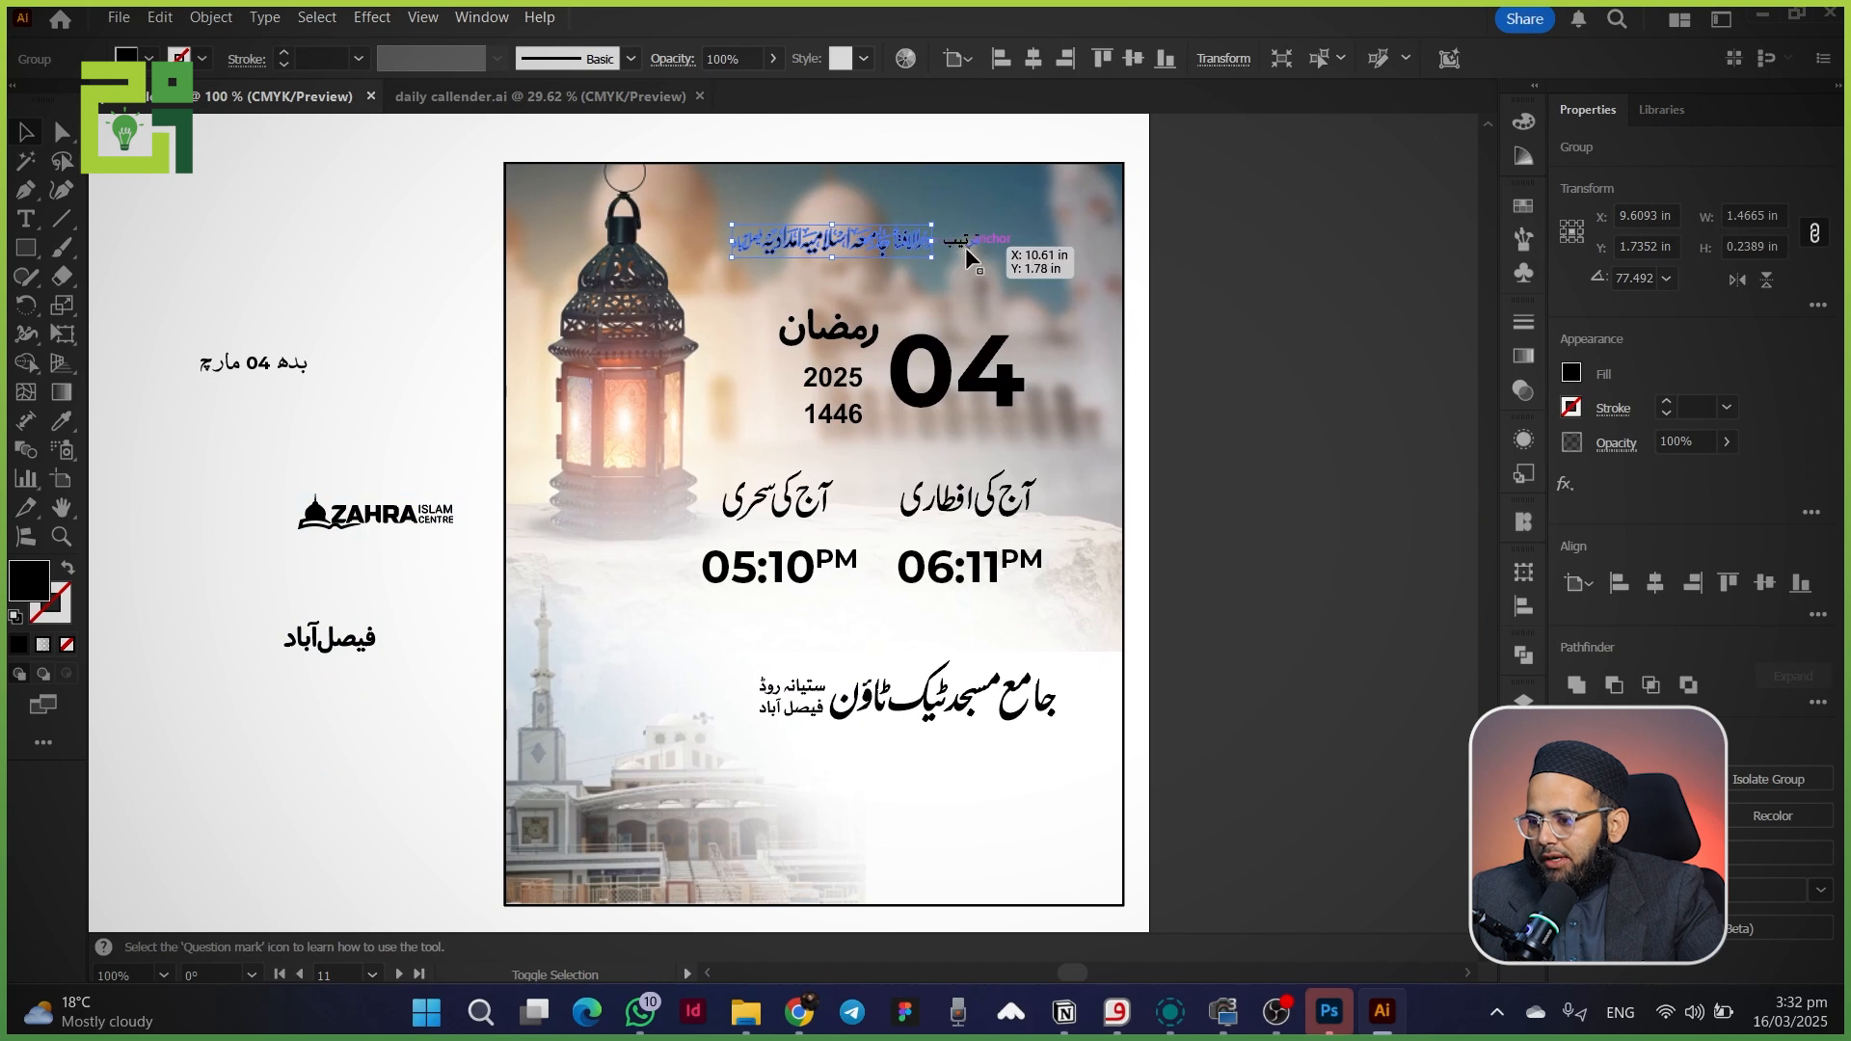
{"action": "left_click_drag", "start_coordinate": [860, 249], "coordinate": [922, 751]}
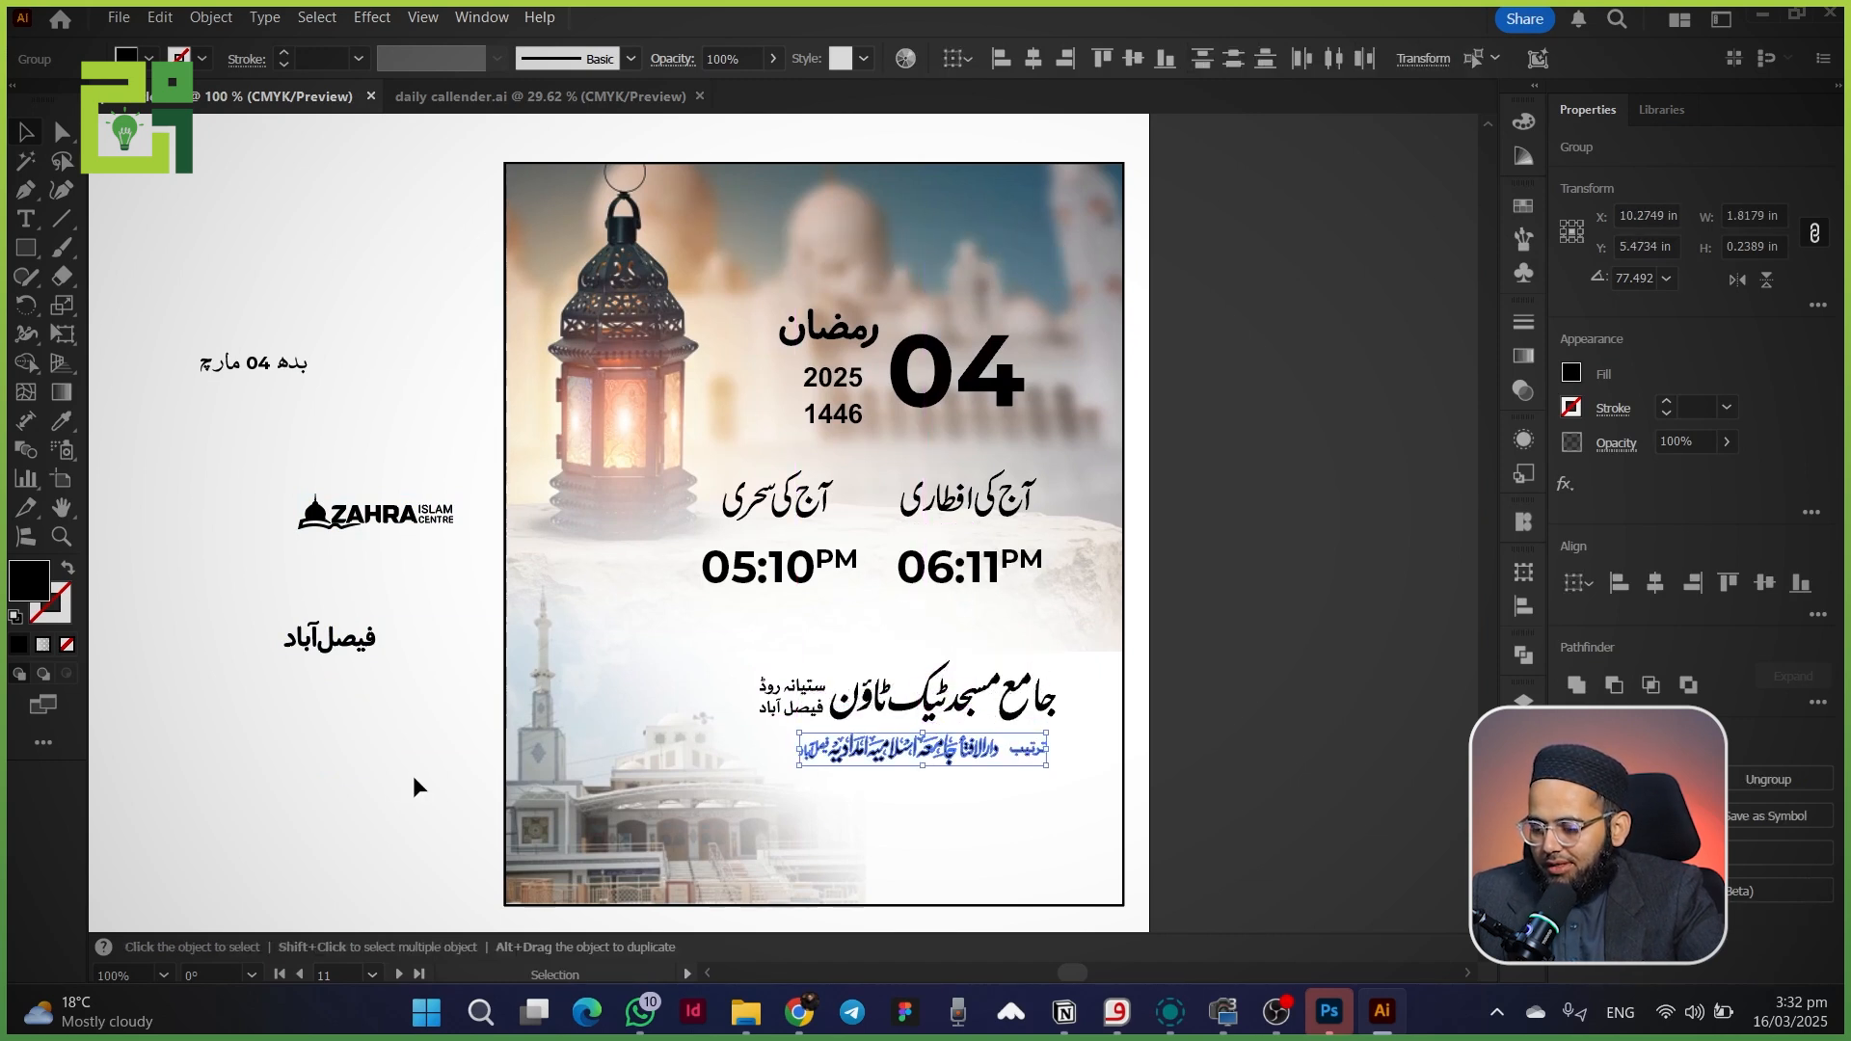
{"action": "left_click", "coordinate": [412, 775]}
- Place the ZAHRA Islam Centre logo at the top of the design and the فیصل آباد text below the credit line
{"action": "left_click_drag", "start_coordinate": [344, 513], "coordinate": [891, 233]}
{"action": "scroll", "coordinate": [539, 385], "scroll_direction": "down", "scroll_amount": 1}
{"action": "left_click_drag", "start_coordinate": [198, 525], "coordinate": [384, 621]}
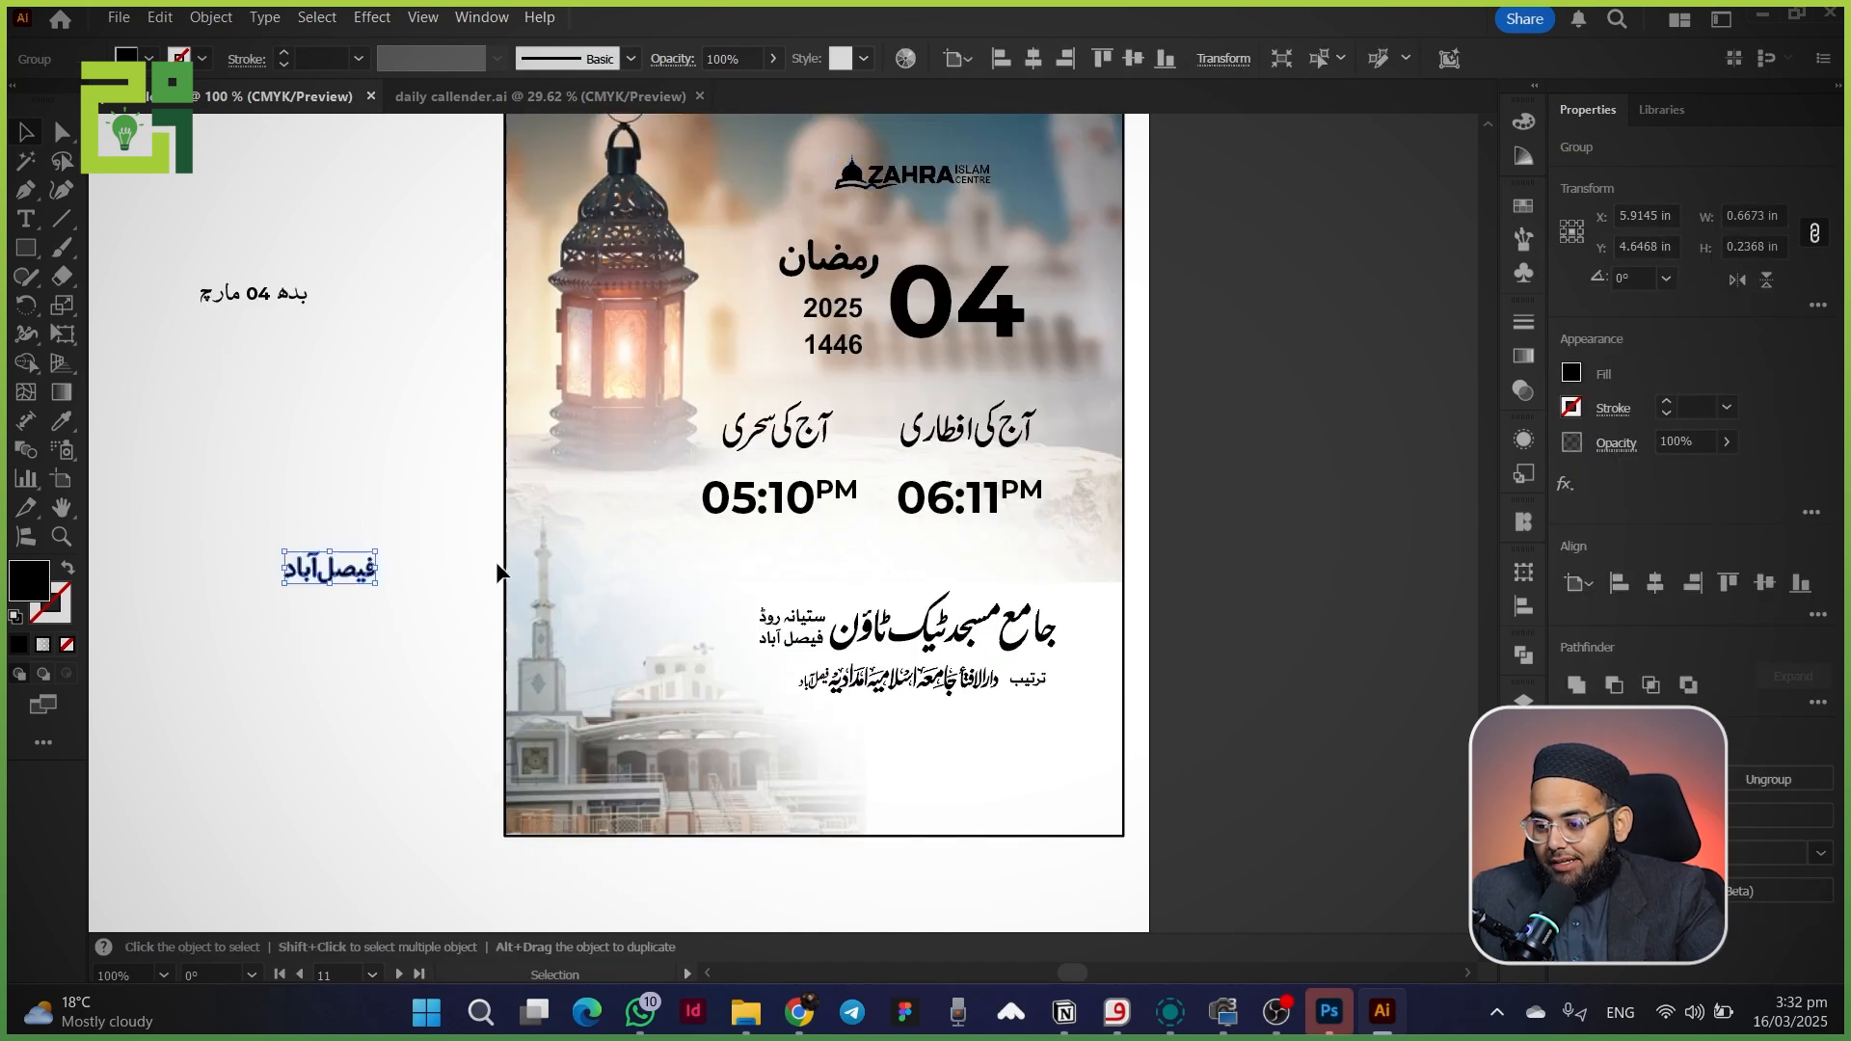
{"action": "left_click_drag", "start_coordinate": [350, 576], "coordinate": [940, 740]}
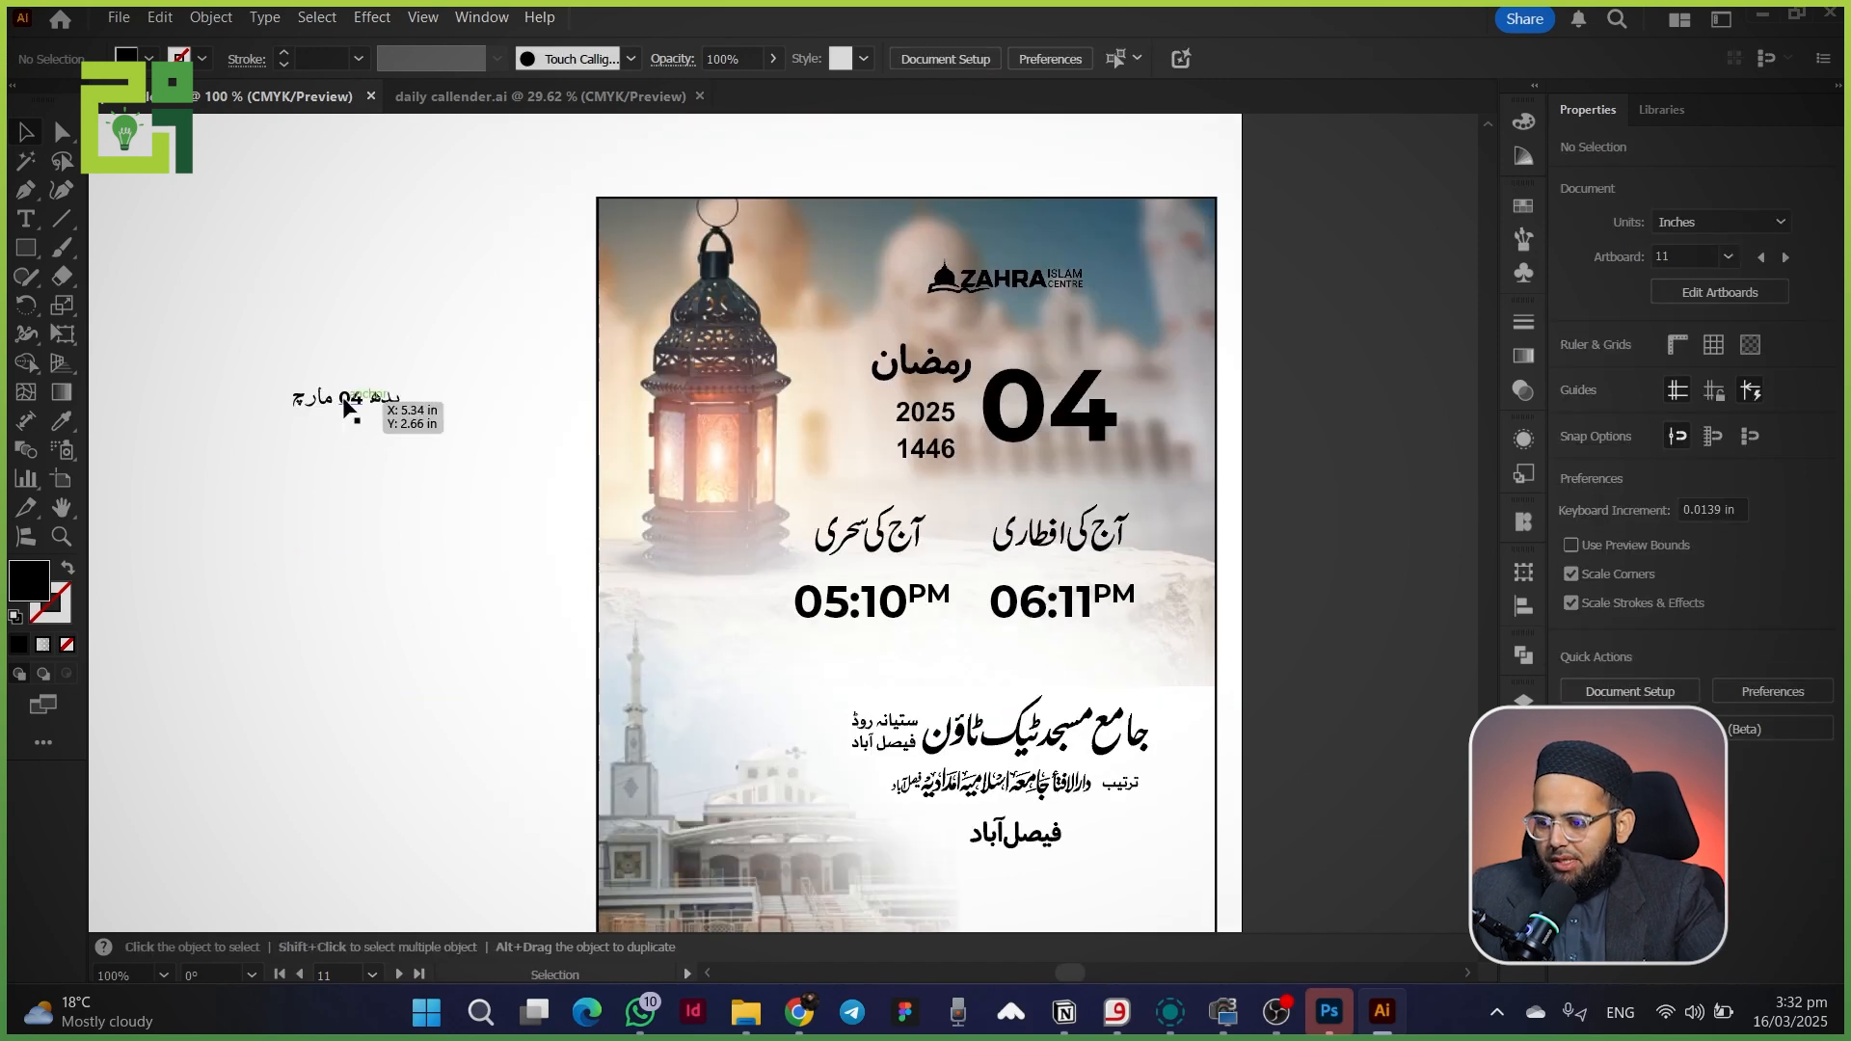
- Move the بدھ 04 مارچ date text into the design, directly beneath the large 04 numeral
{"action": "left_click", "coordinate": [345, 403]}
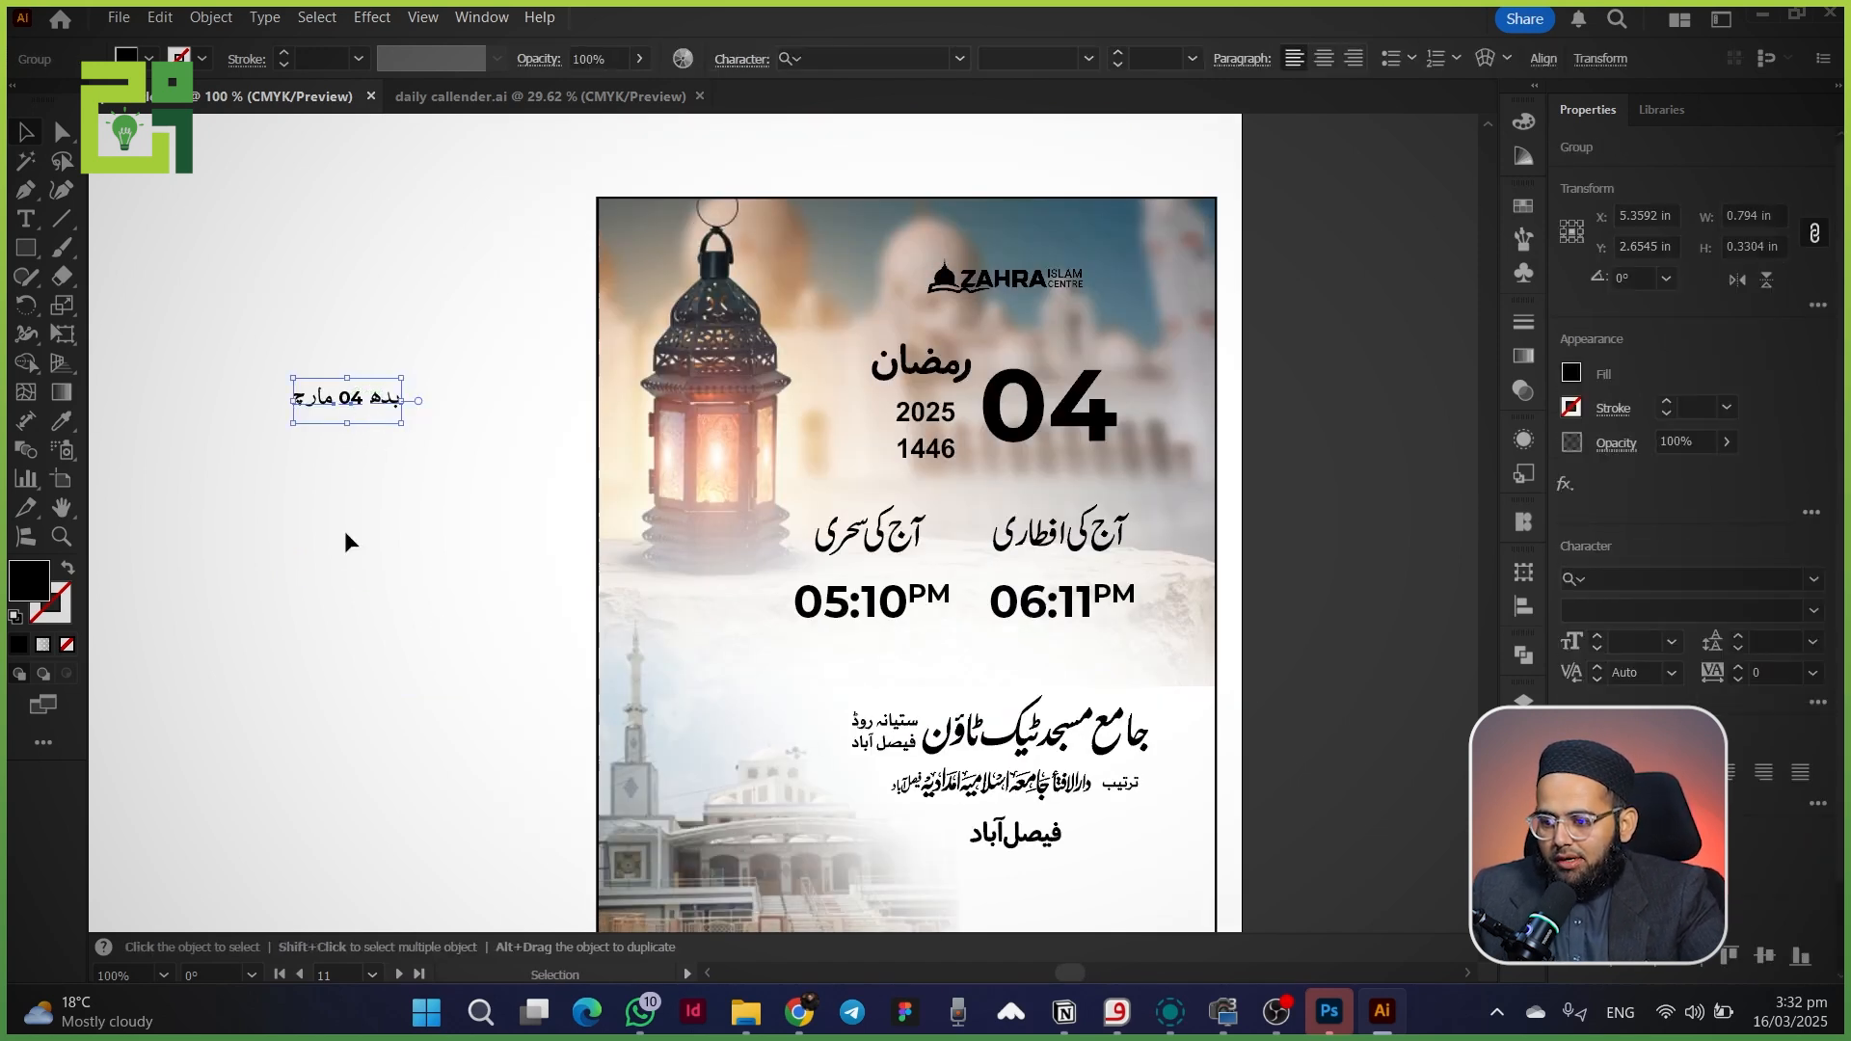
{"action": "left_click_drag", "start_coordinate": [327, 399], "coordinate": [1033, 473]}
{"action": "left_click", "coordinate": [400, 665]}
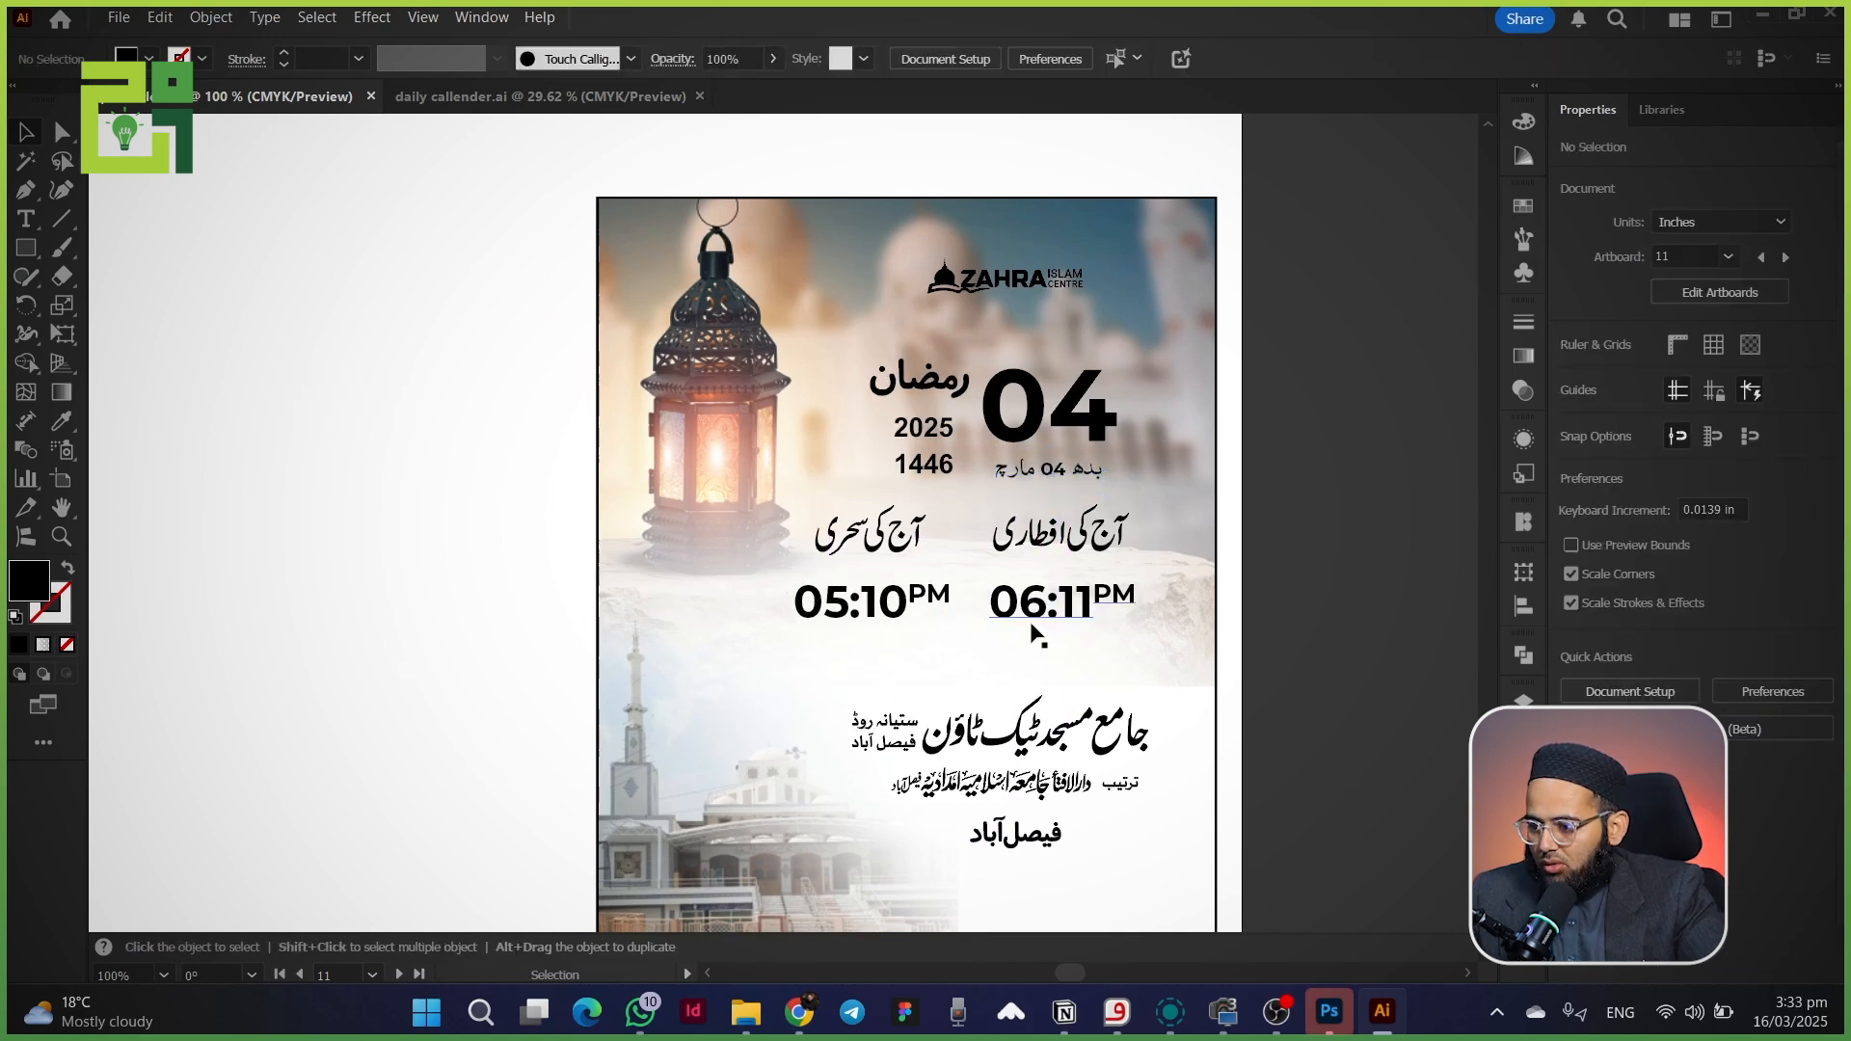
- Shift the سحری and افطاری labels with their times slightly lower, away from the date block
{"action": "left_click", "coordinate": [1030, 618]}
{"action": "left_click", "coordinate": [1050, 550], "text": "shift"}
{"action": "left_click", "coordinate": [872, 535], "text": "shift"}
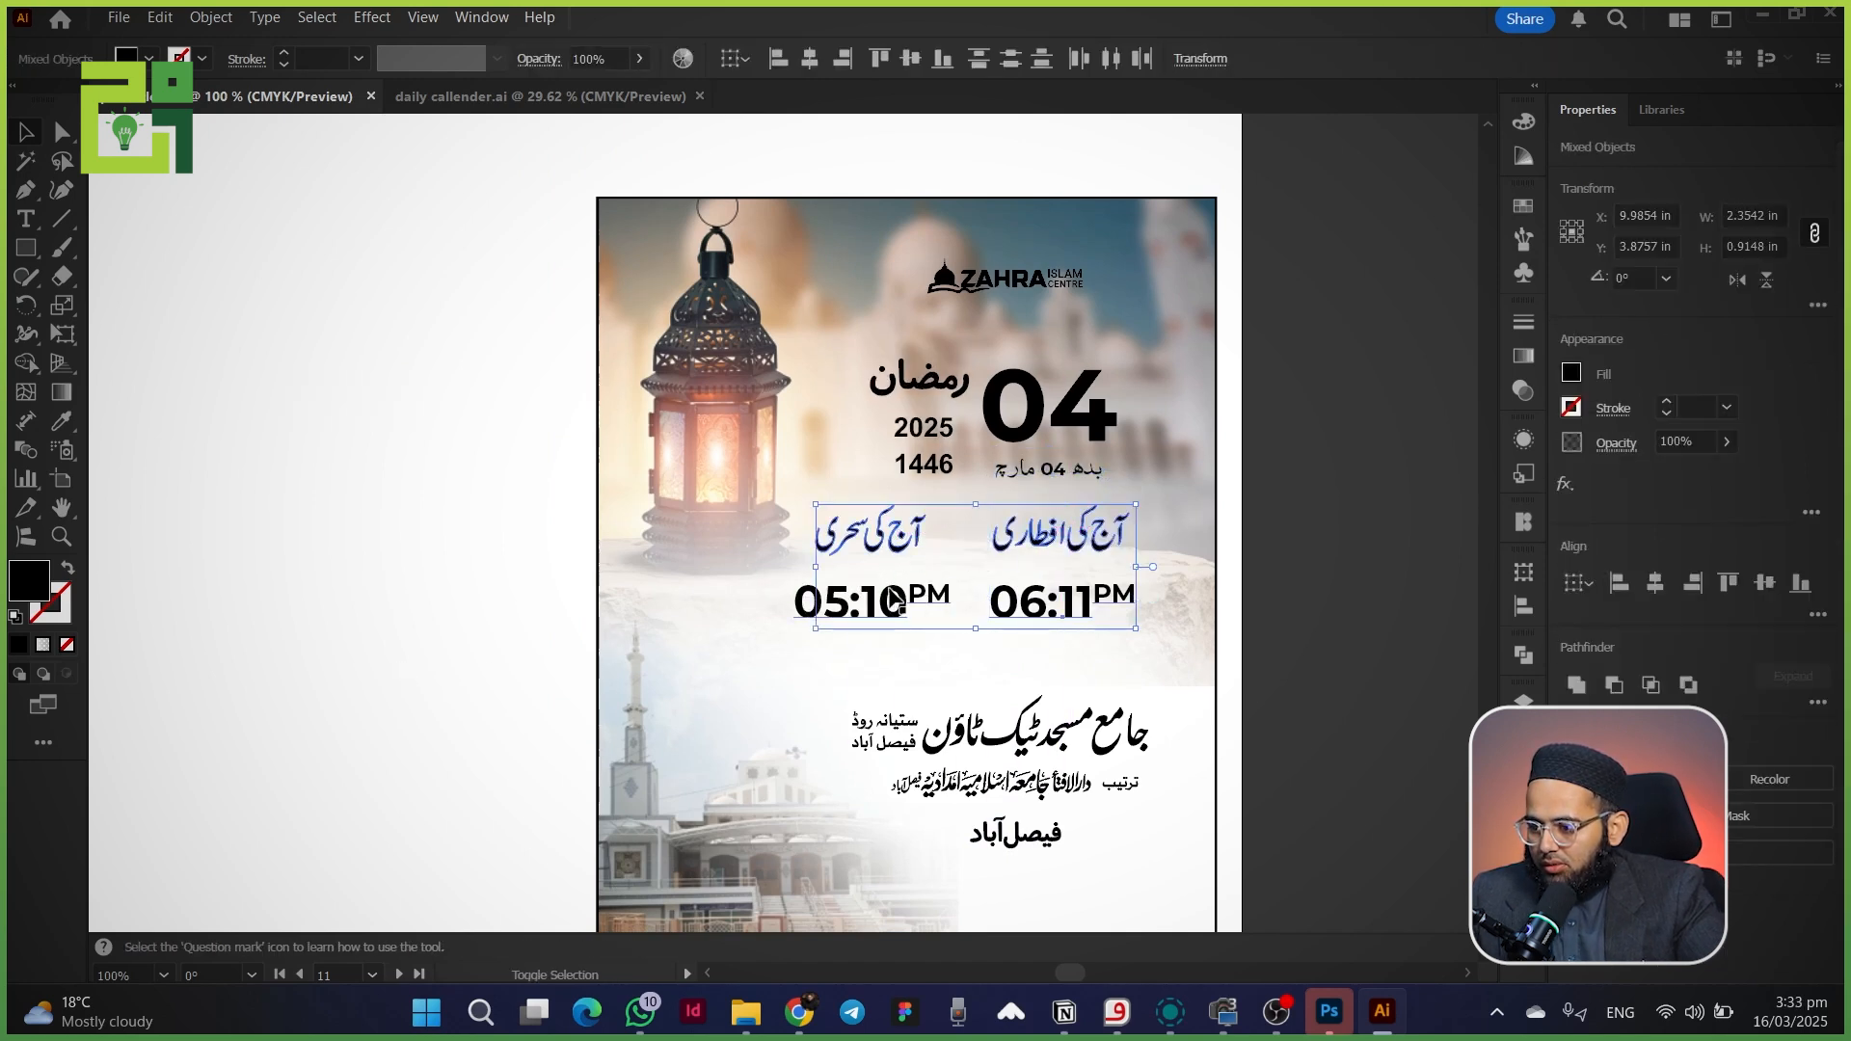
{"action": "key", "text": "shift+Down"}
{"action": "key", "text": "shift+Down"}
{"action": "left_click", "coordinate": [405, 696]}
{"action": "key", "text": "ctrl+0"}
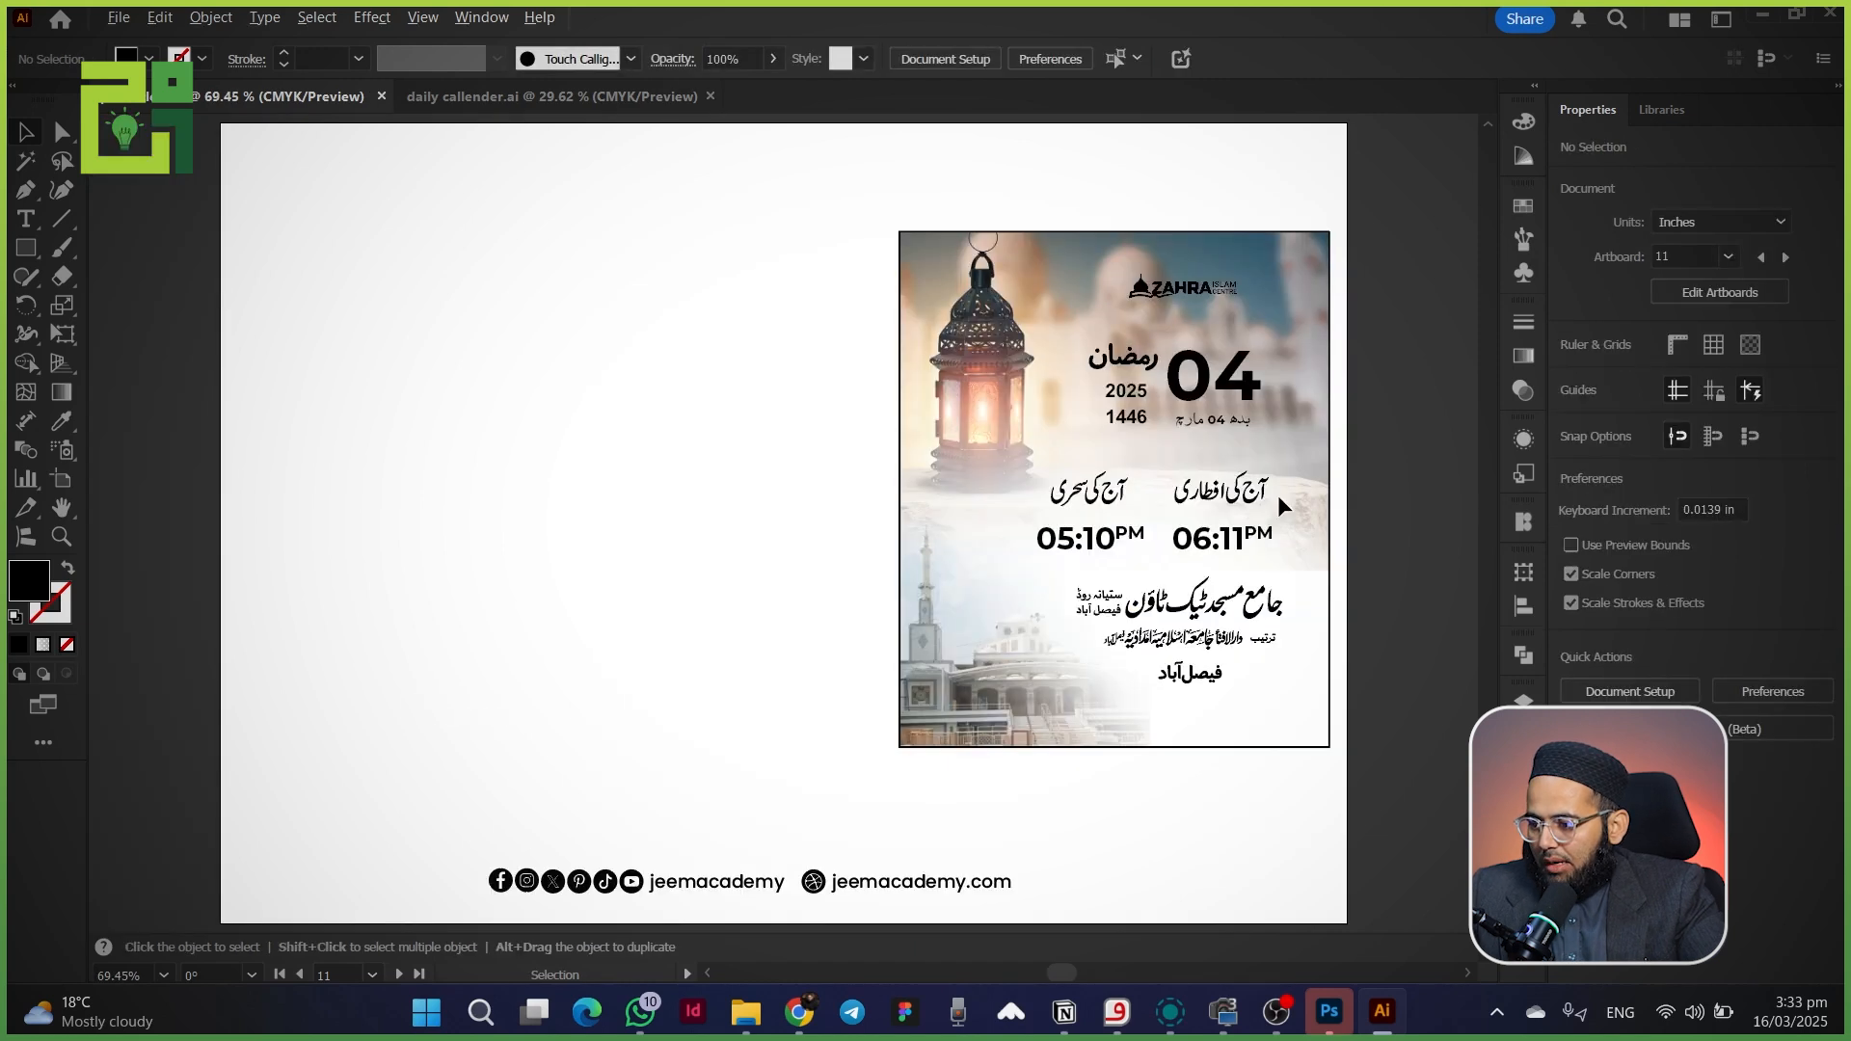
- Draw a square about 1.23 in wide over the 04 numeral and its date text, and round all its corners
{"action": "scroll", "coordinate": [1278, 492], "scroll_direction": "up", "scroll_amount": 1}
{"action": "left_click_drag", "start_coordinate": [1084, 513], "coordinate": [743, 552]}
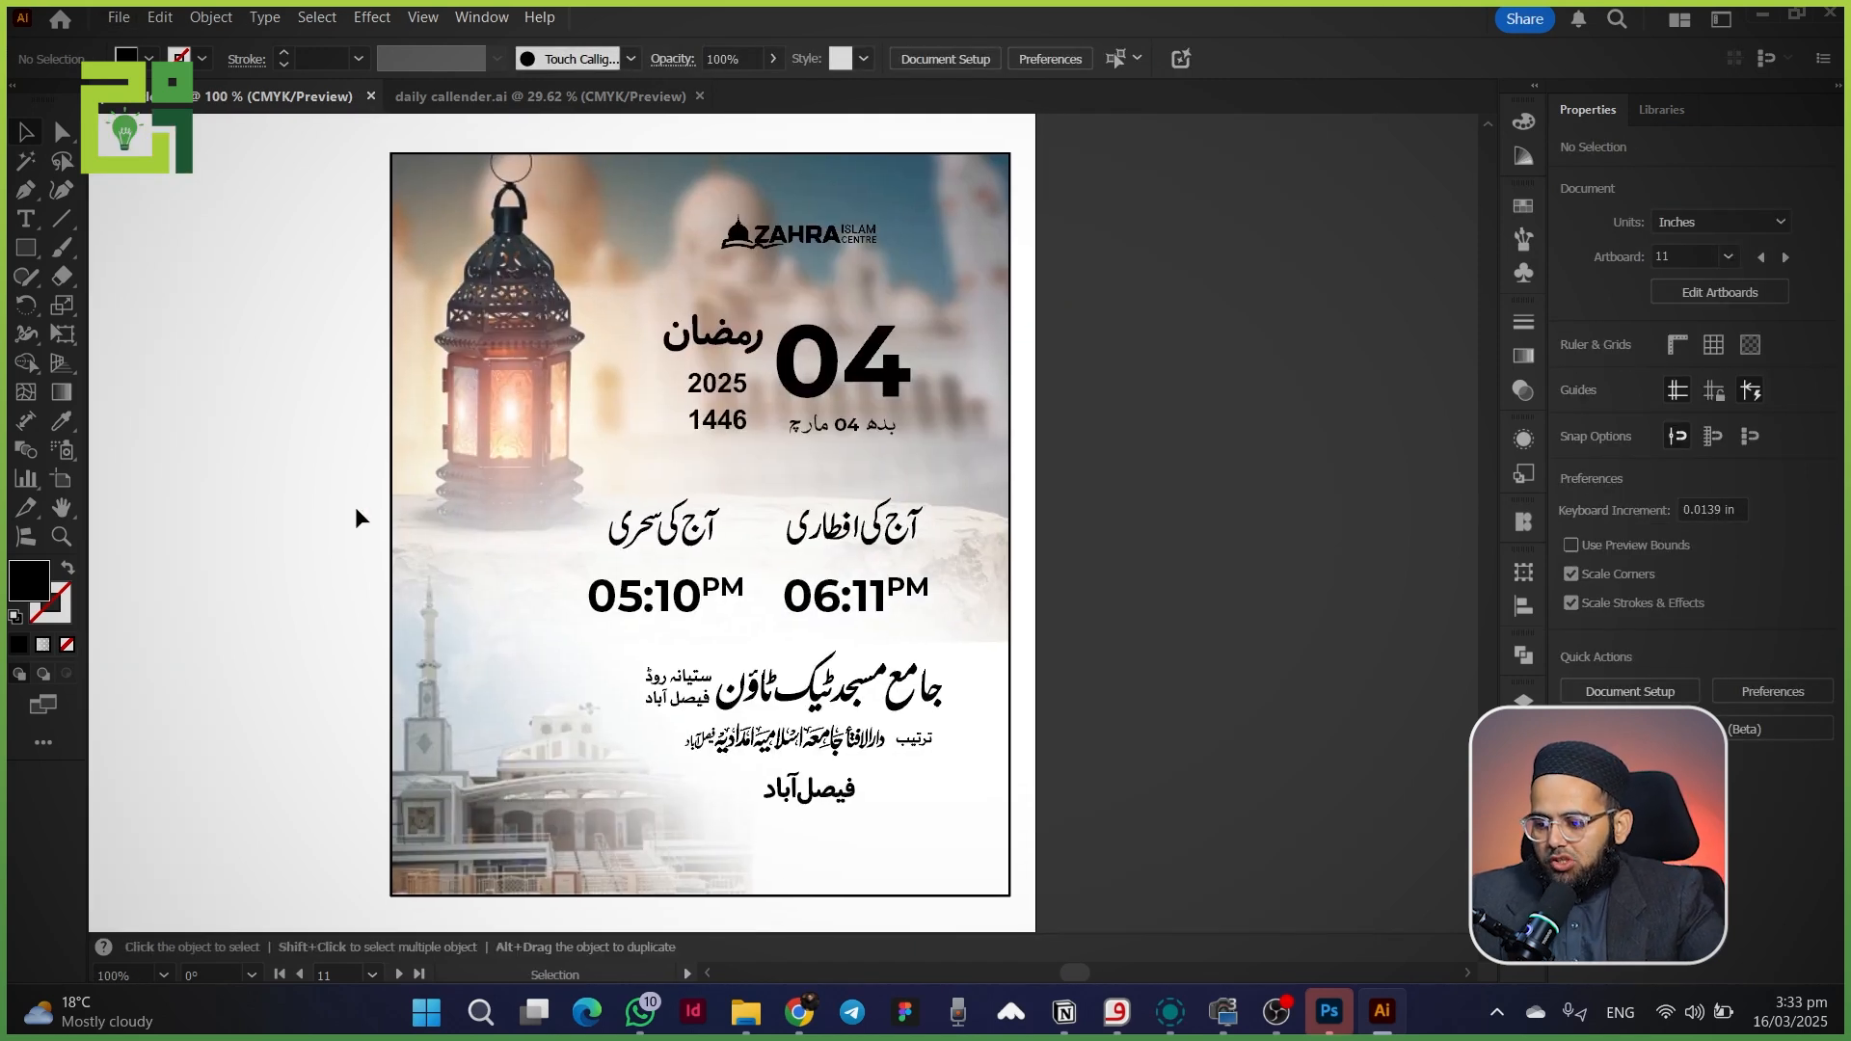
{"action": "left_click_drag", "start_coordinate": [281, 471], "coordinate": [485, 459]}
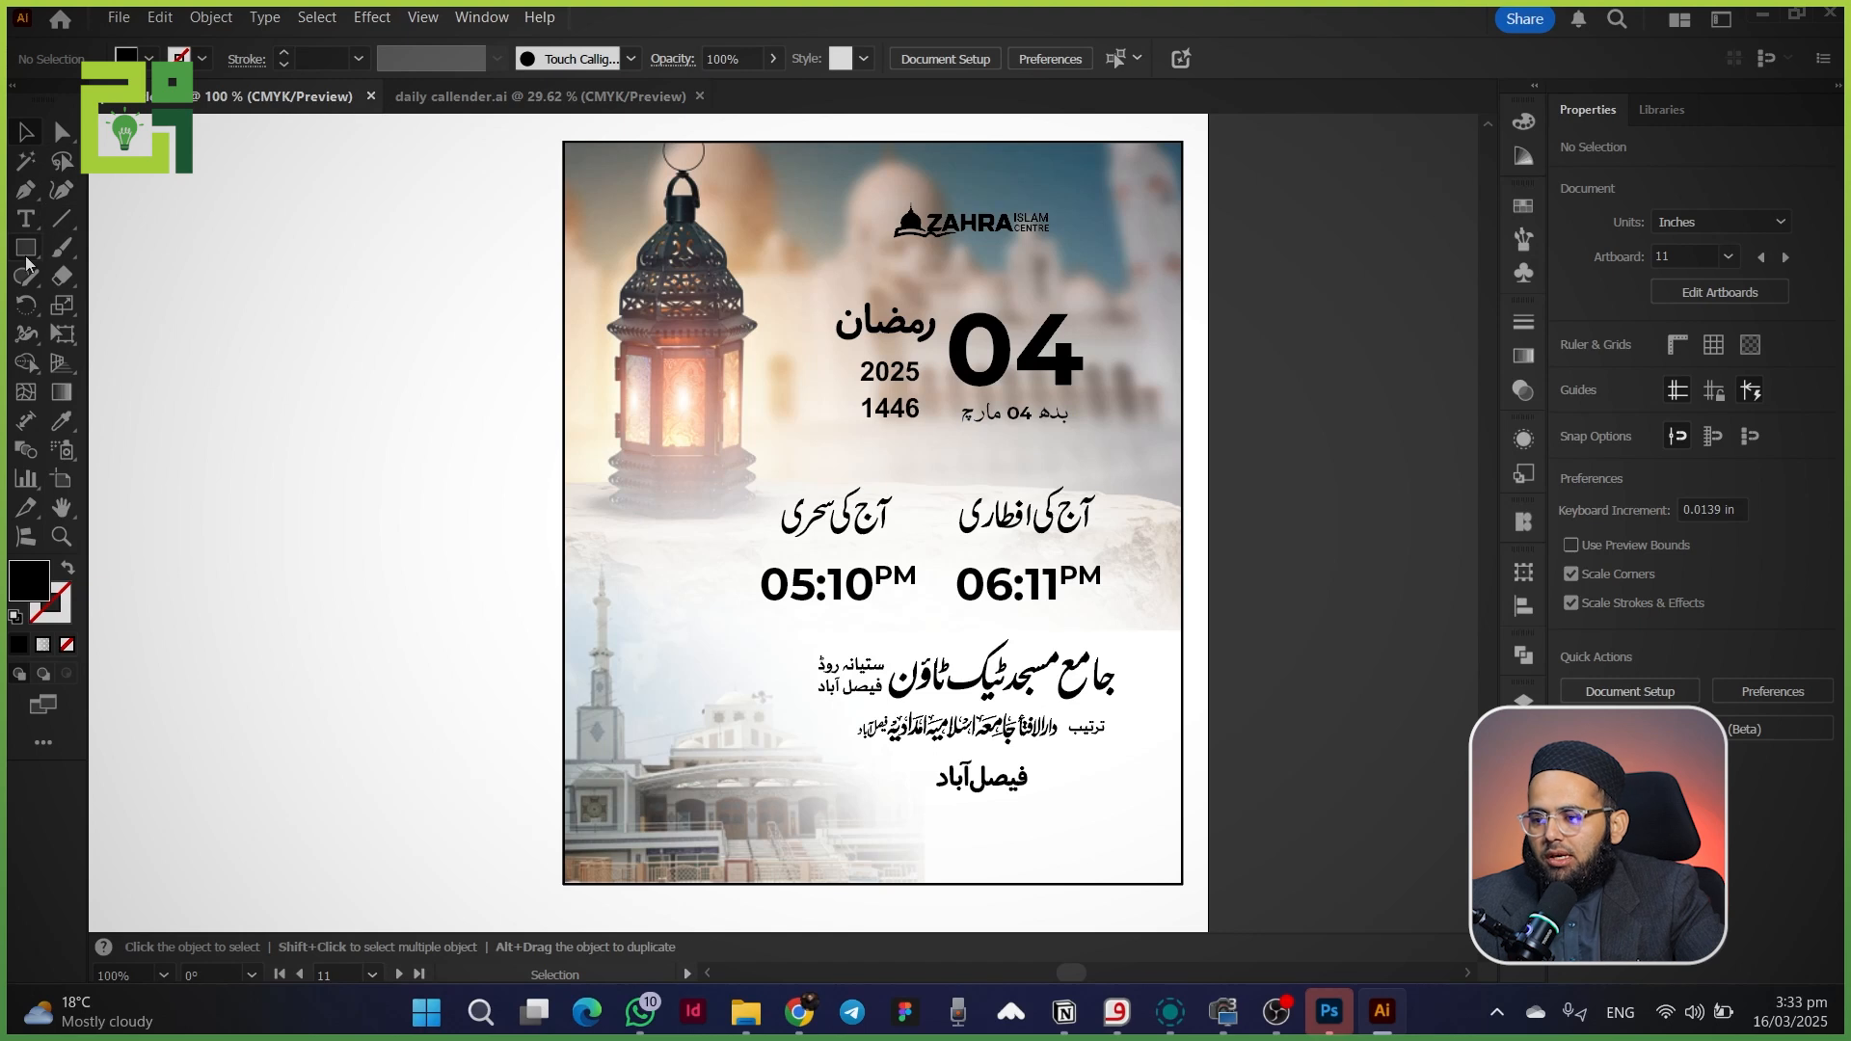
{"action": "left_click", "coordinate": [26, 253]}
{"action": "left_click_drag", "start_coordinate": [1103, 286], "coordinate": [934, 453]}
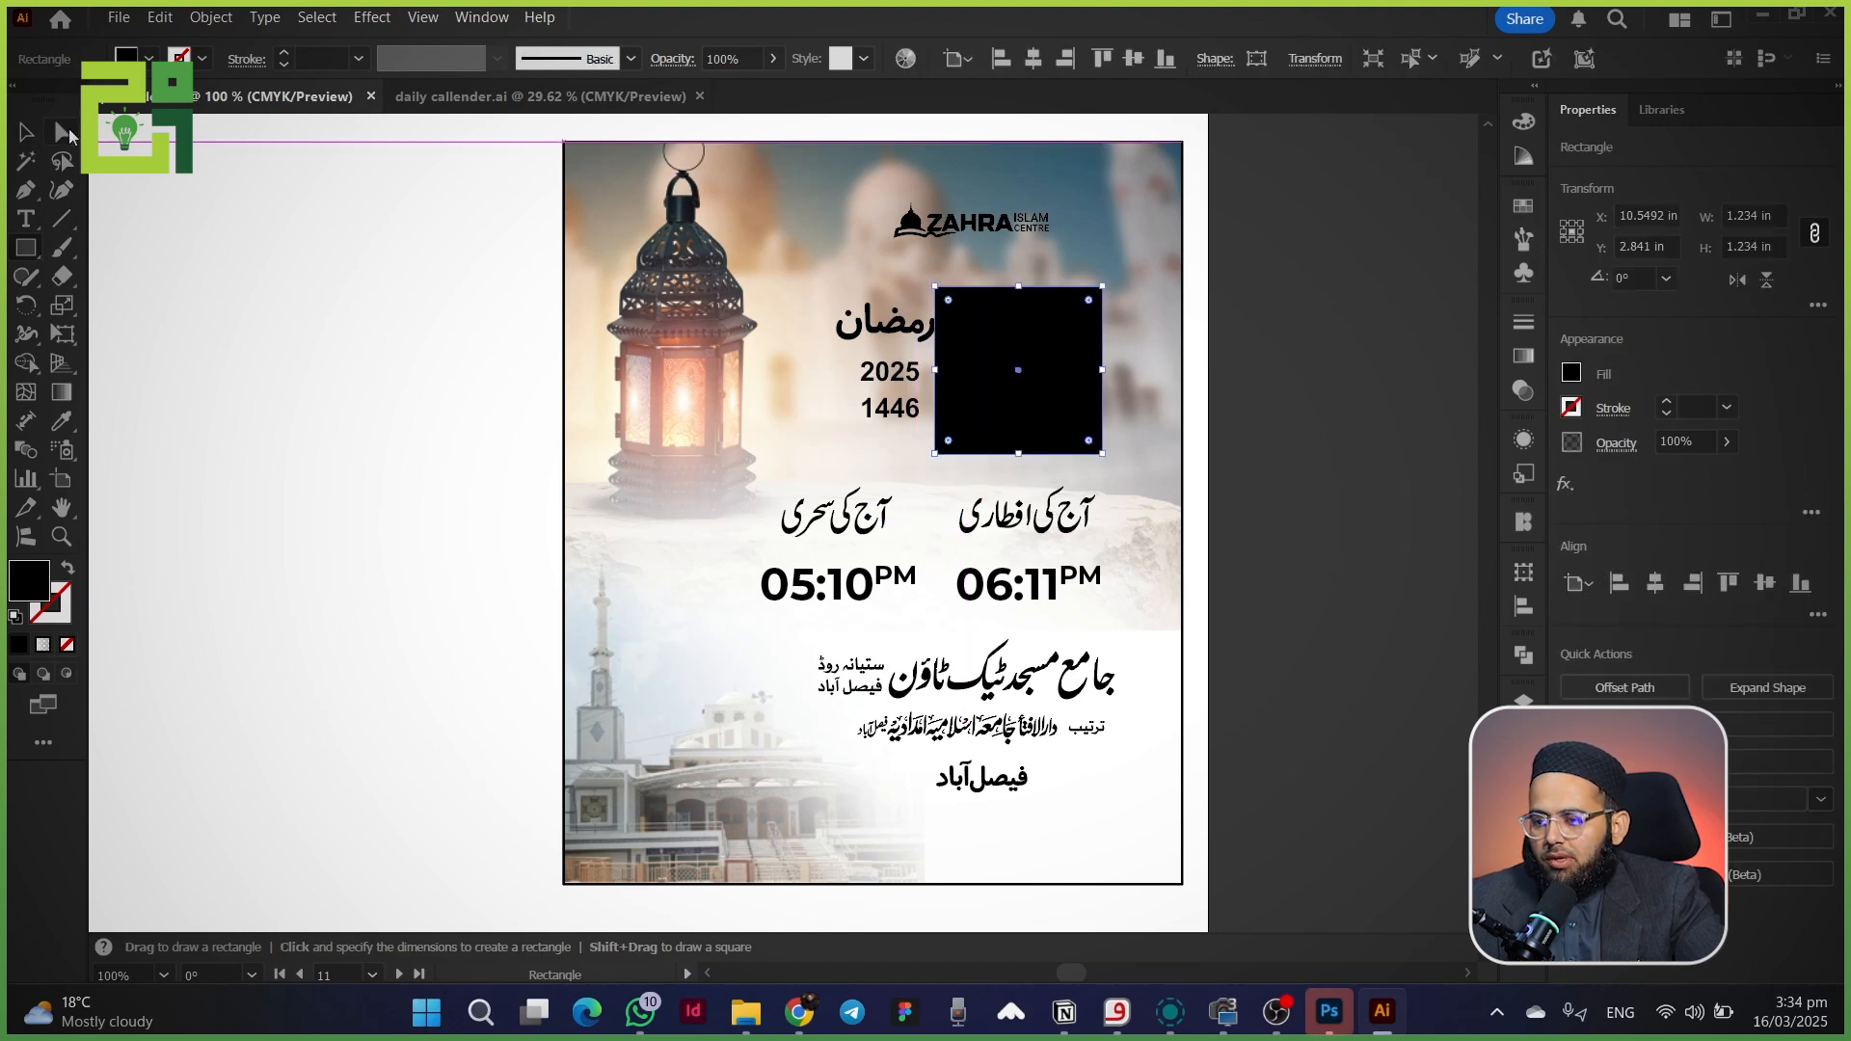
{"action": "left_click", "coordinate": [26, 138]}
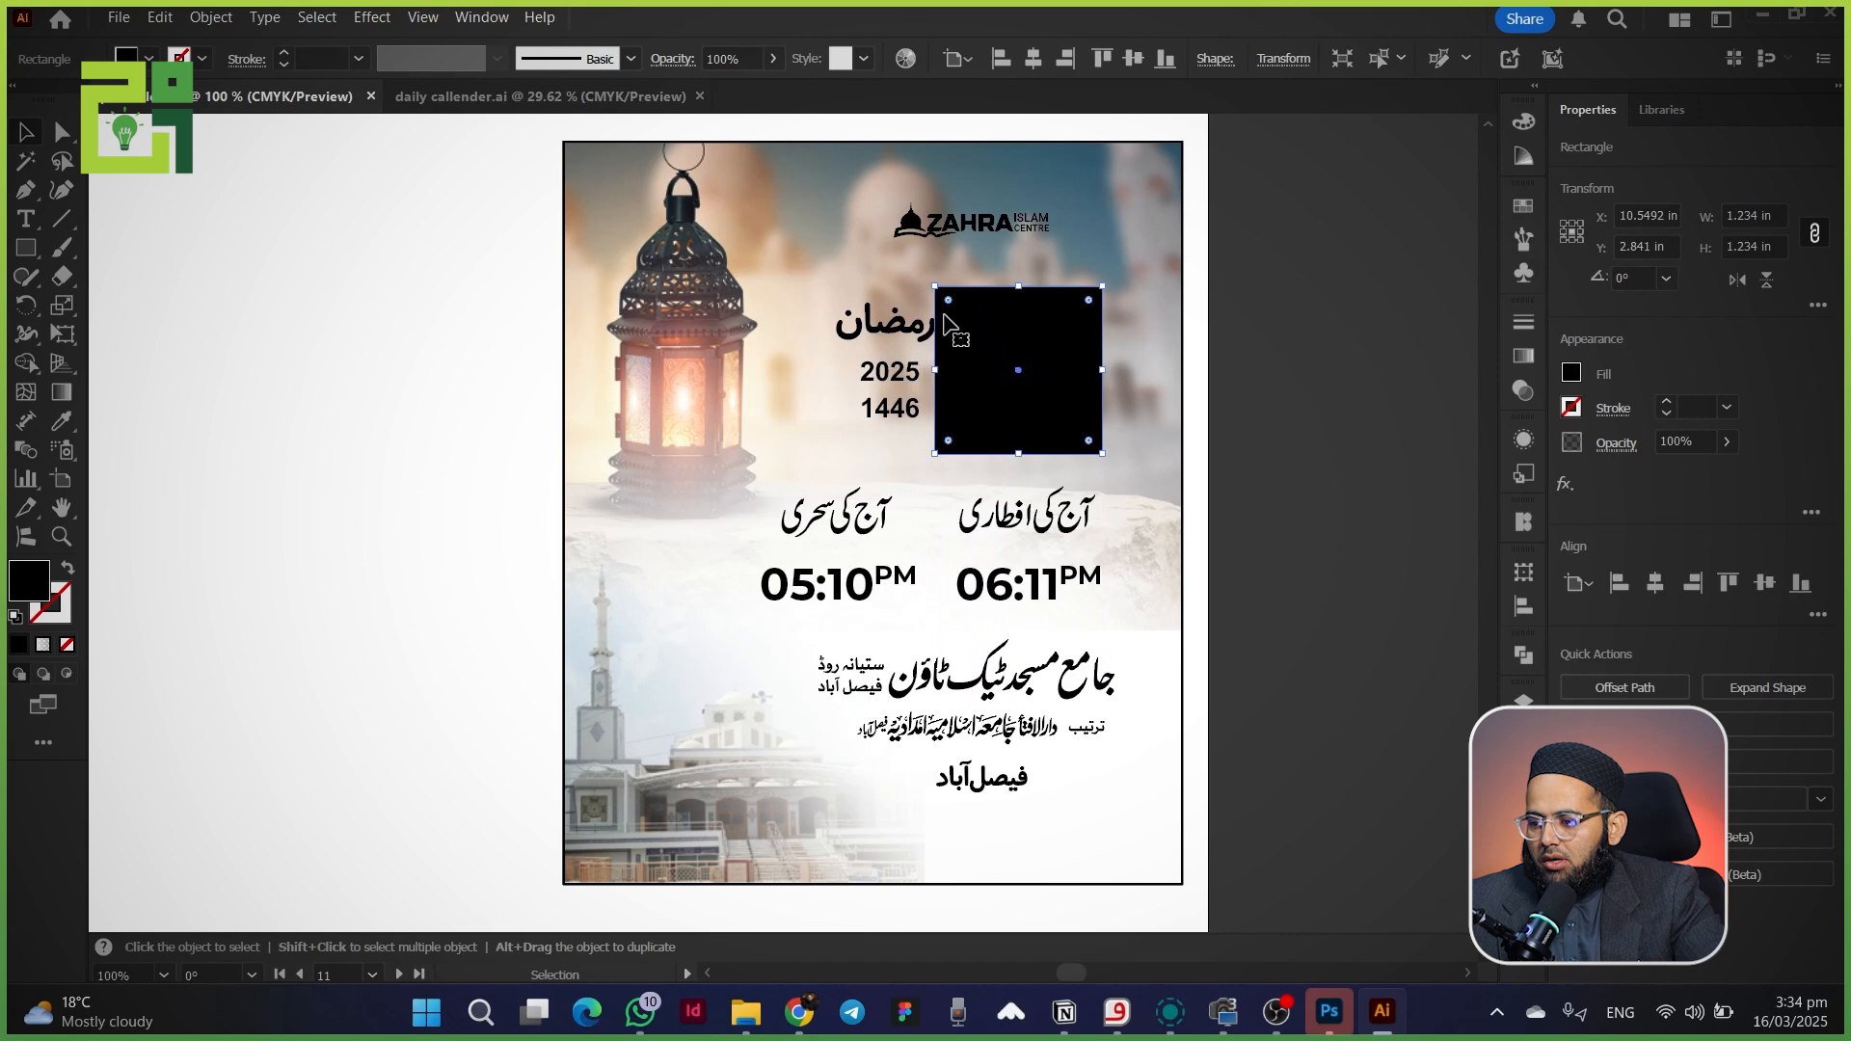
{"action": "left_click_drag", "start_coordinate": [947, 300], "coordinate": [959, 328]}
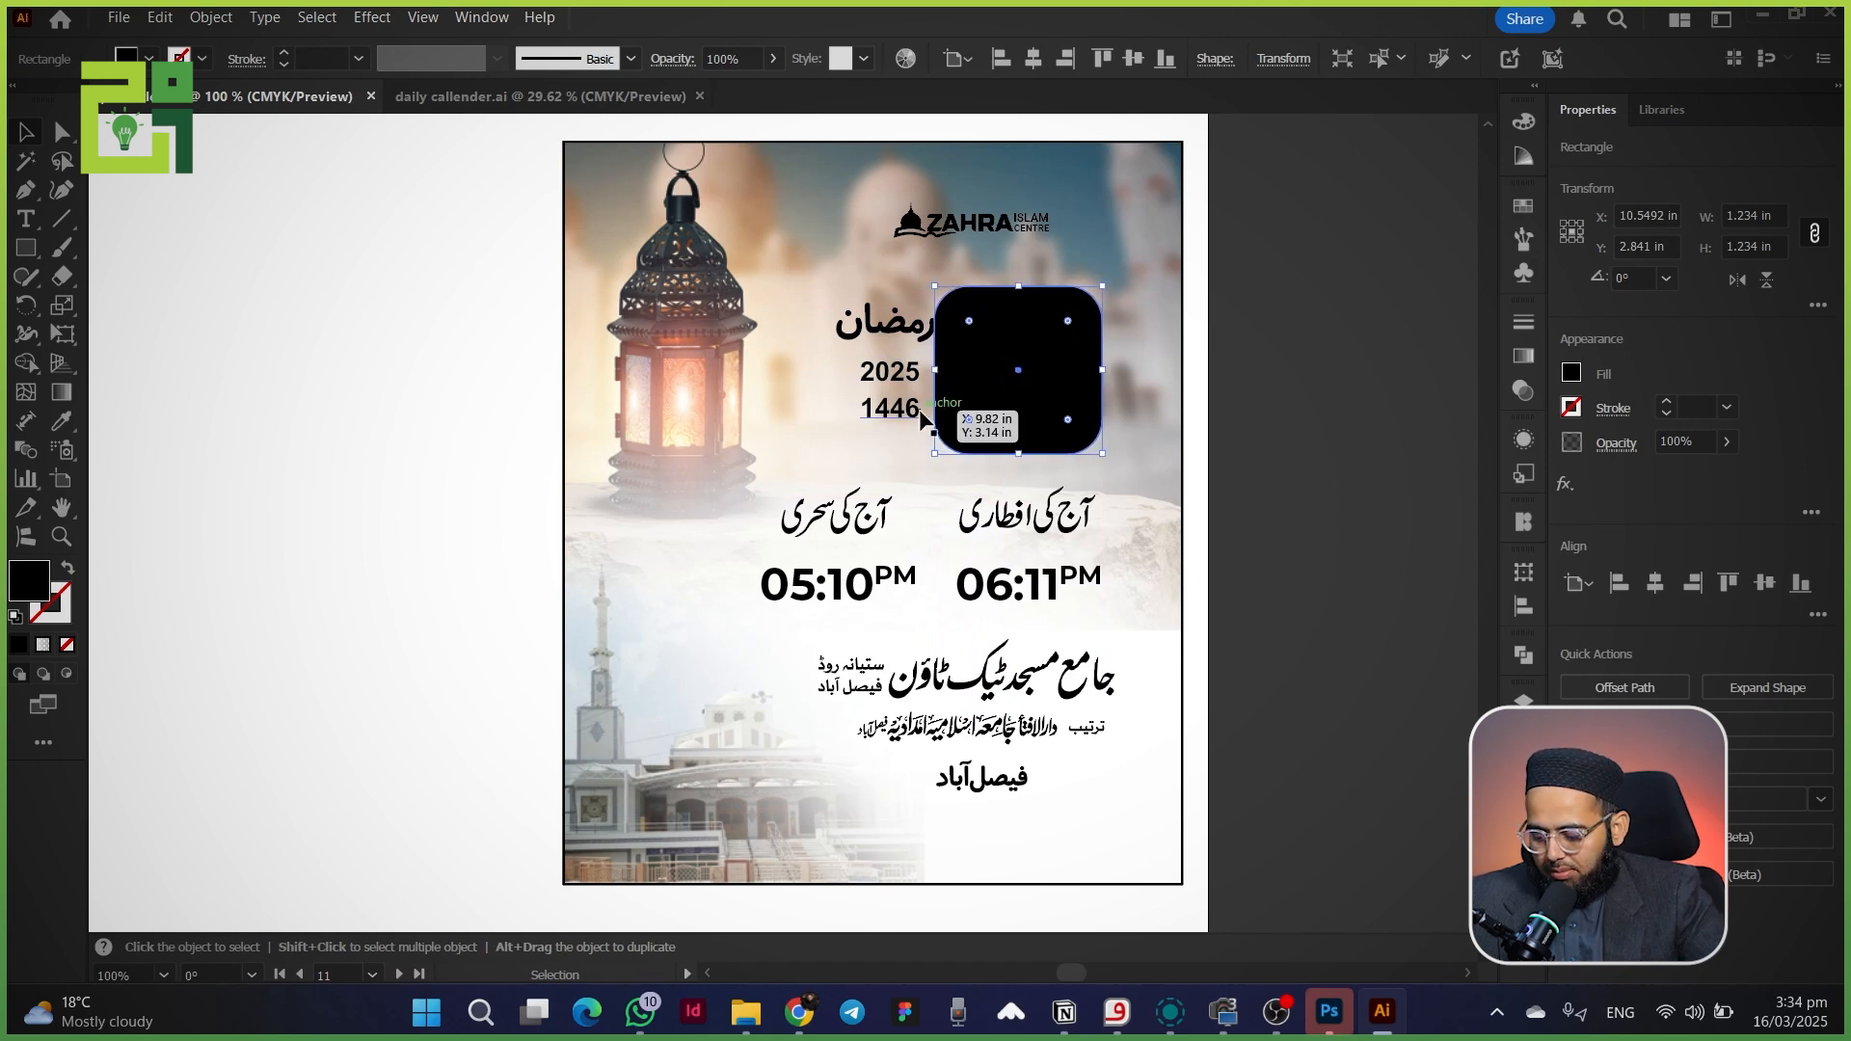
{"action": "key", "text": "ctrl+shift+bracketleft"}
{"action": "key", "text": "a"}
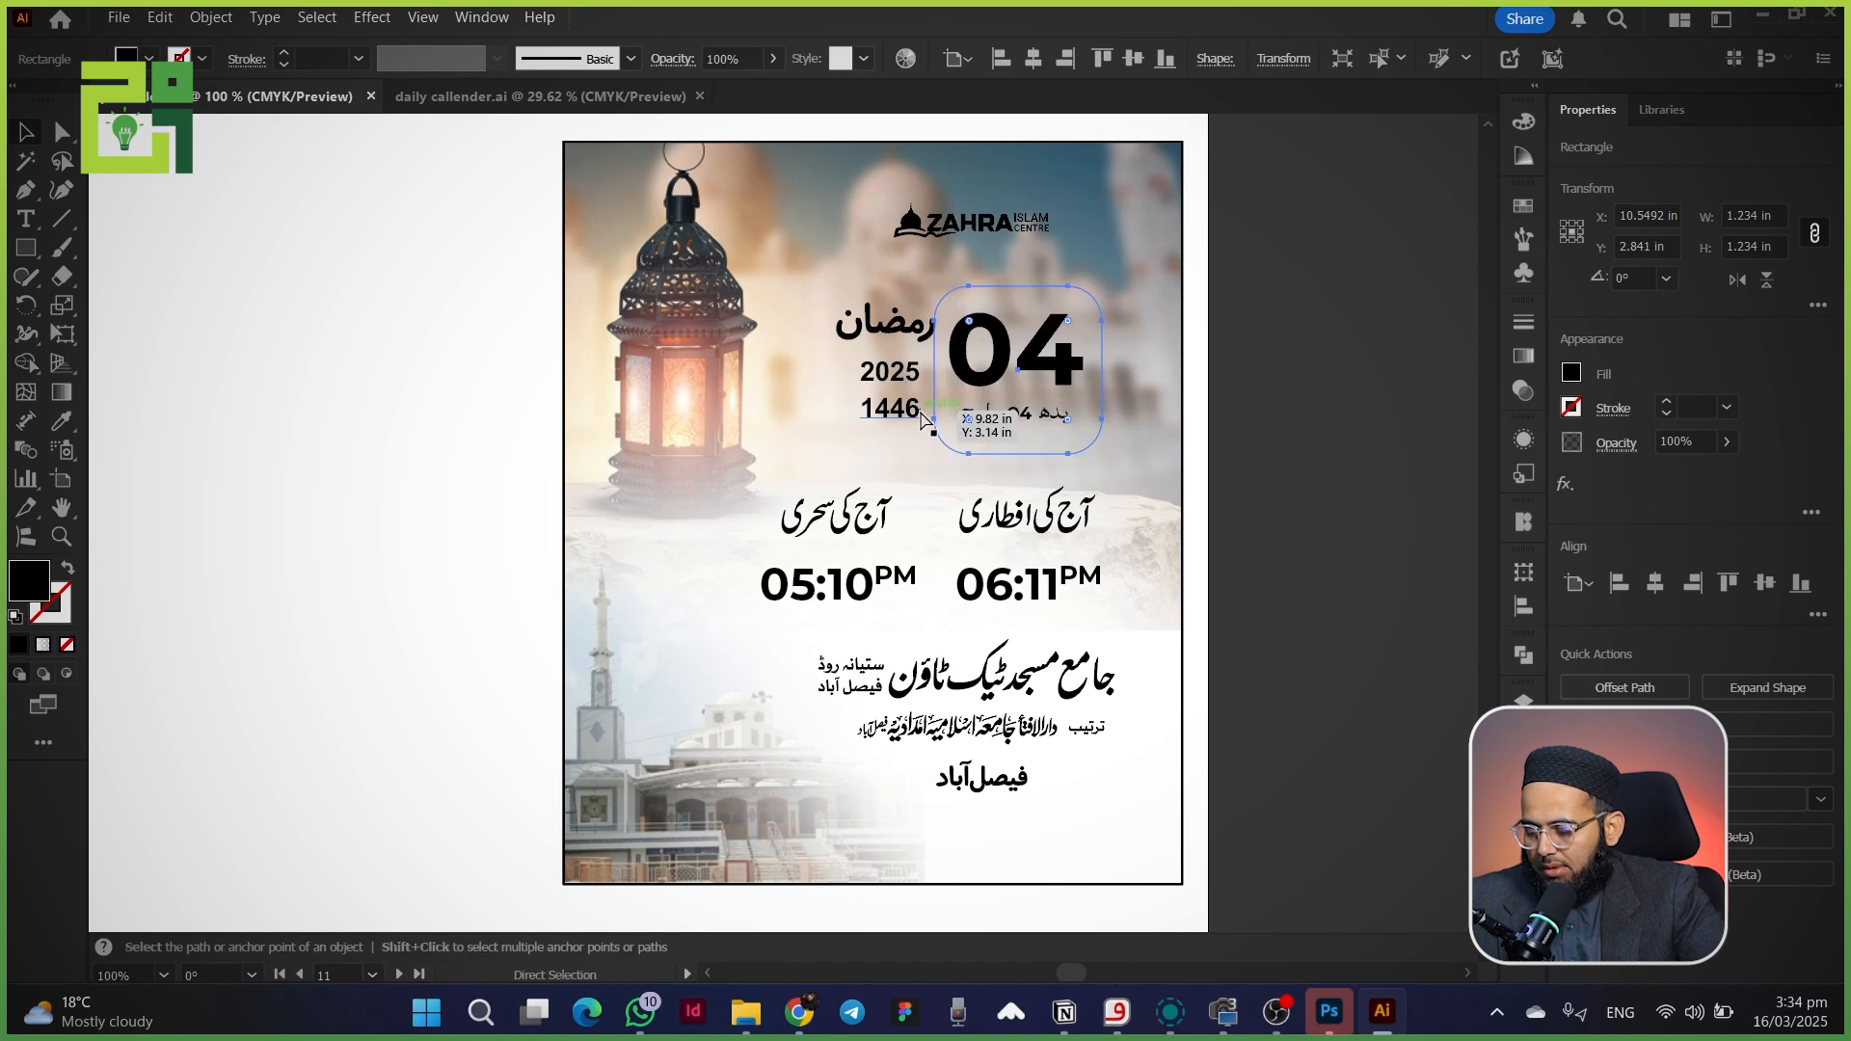
{"action": "key", "text": "ctrl+z"}
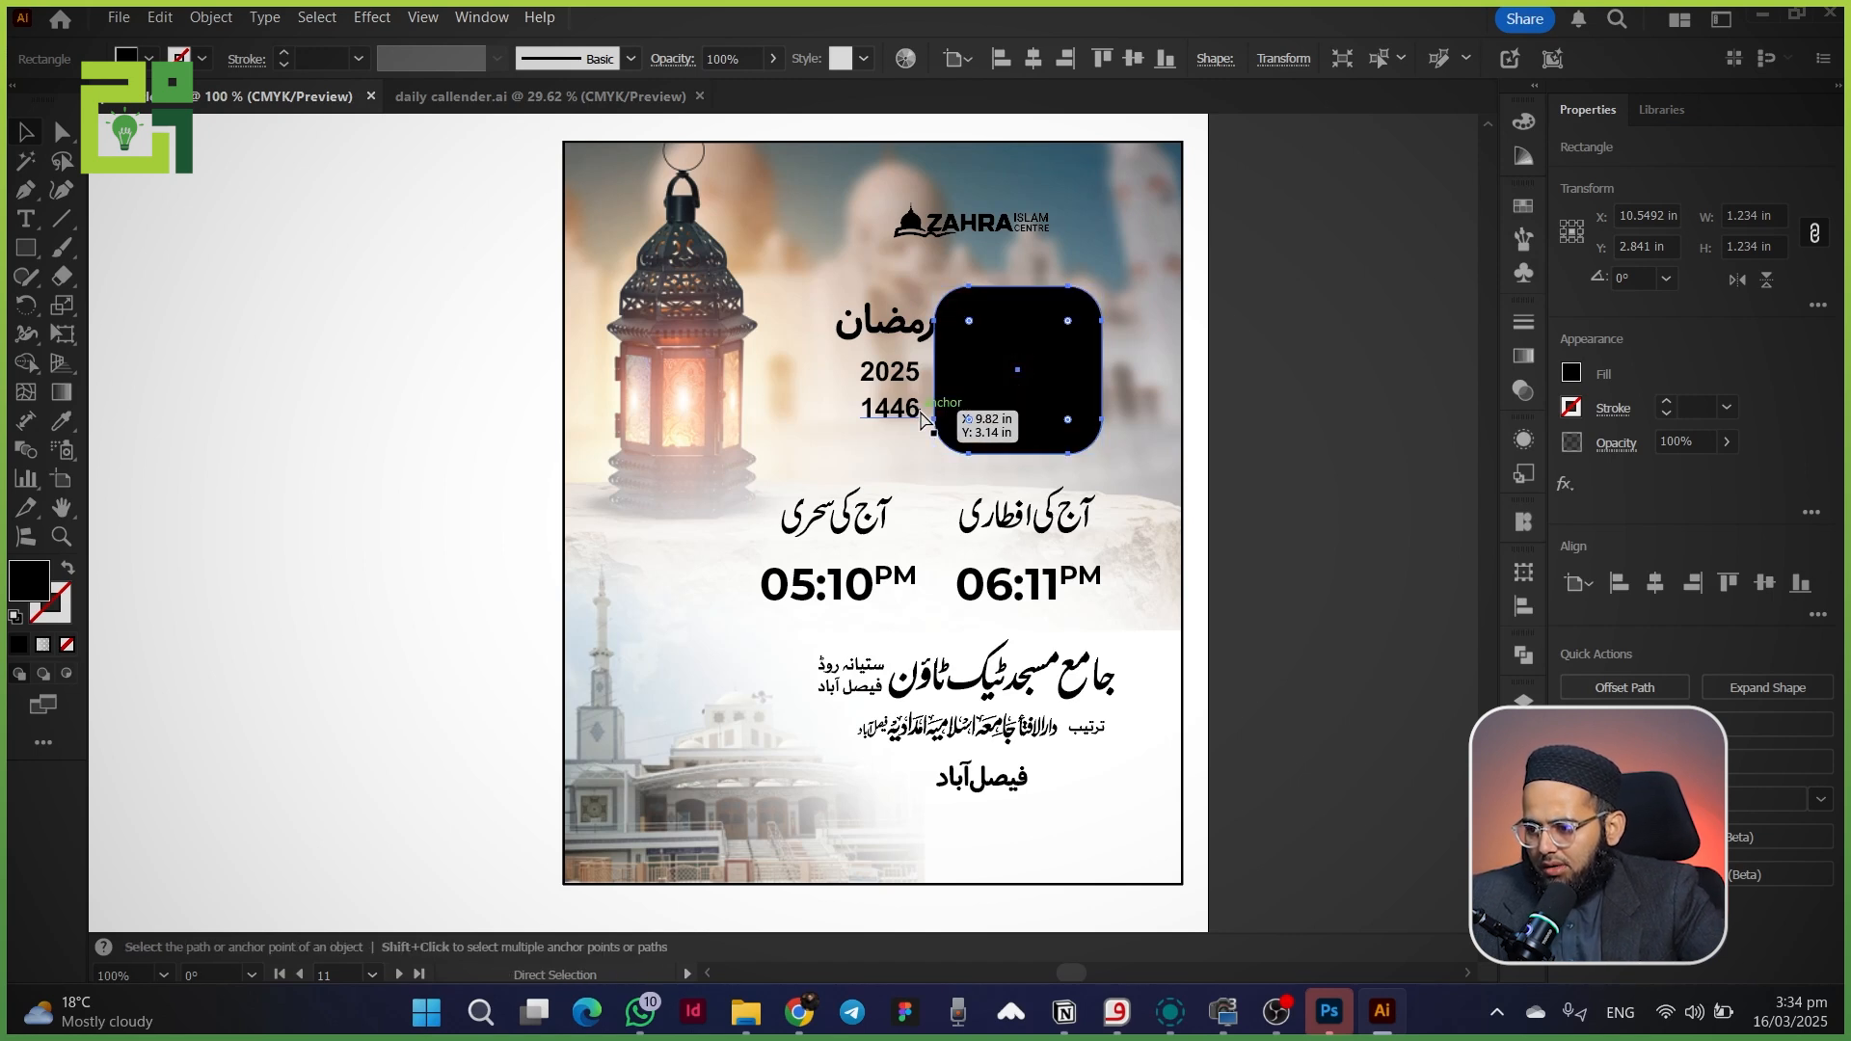
{"action": "key", "text": "v"}
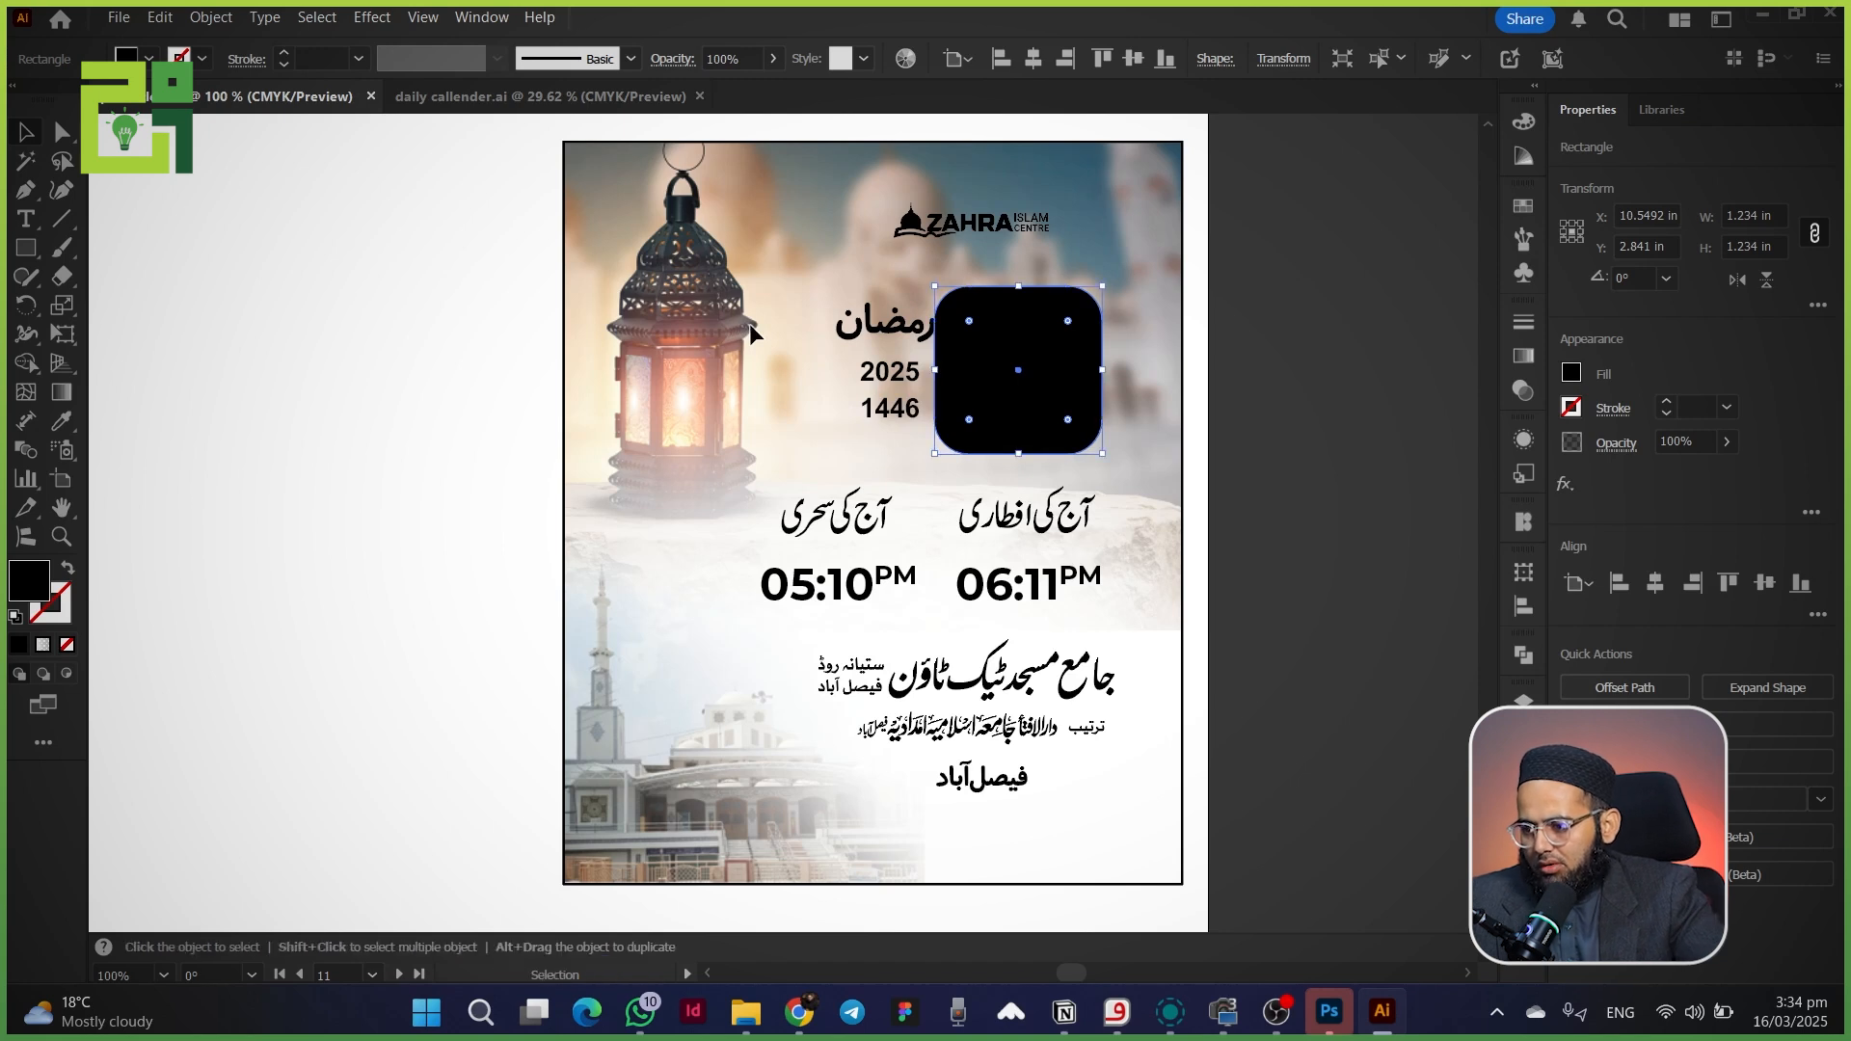
- Unlock the background image and arrange it behind the rounded square, keeping the square beneath the 04 and date texts
{"action": "key", "text": "Delete"}
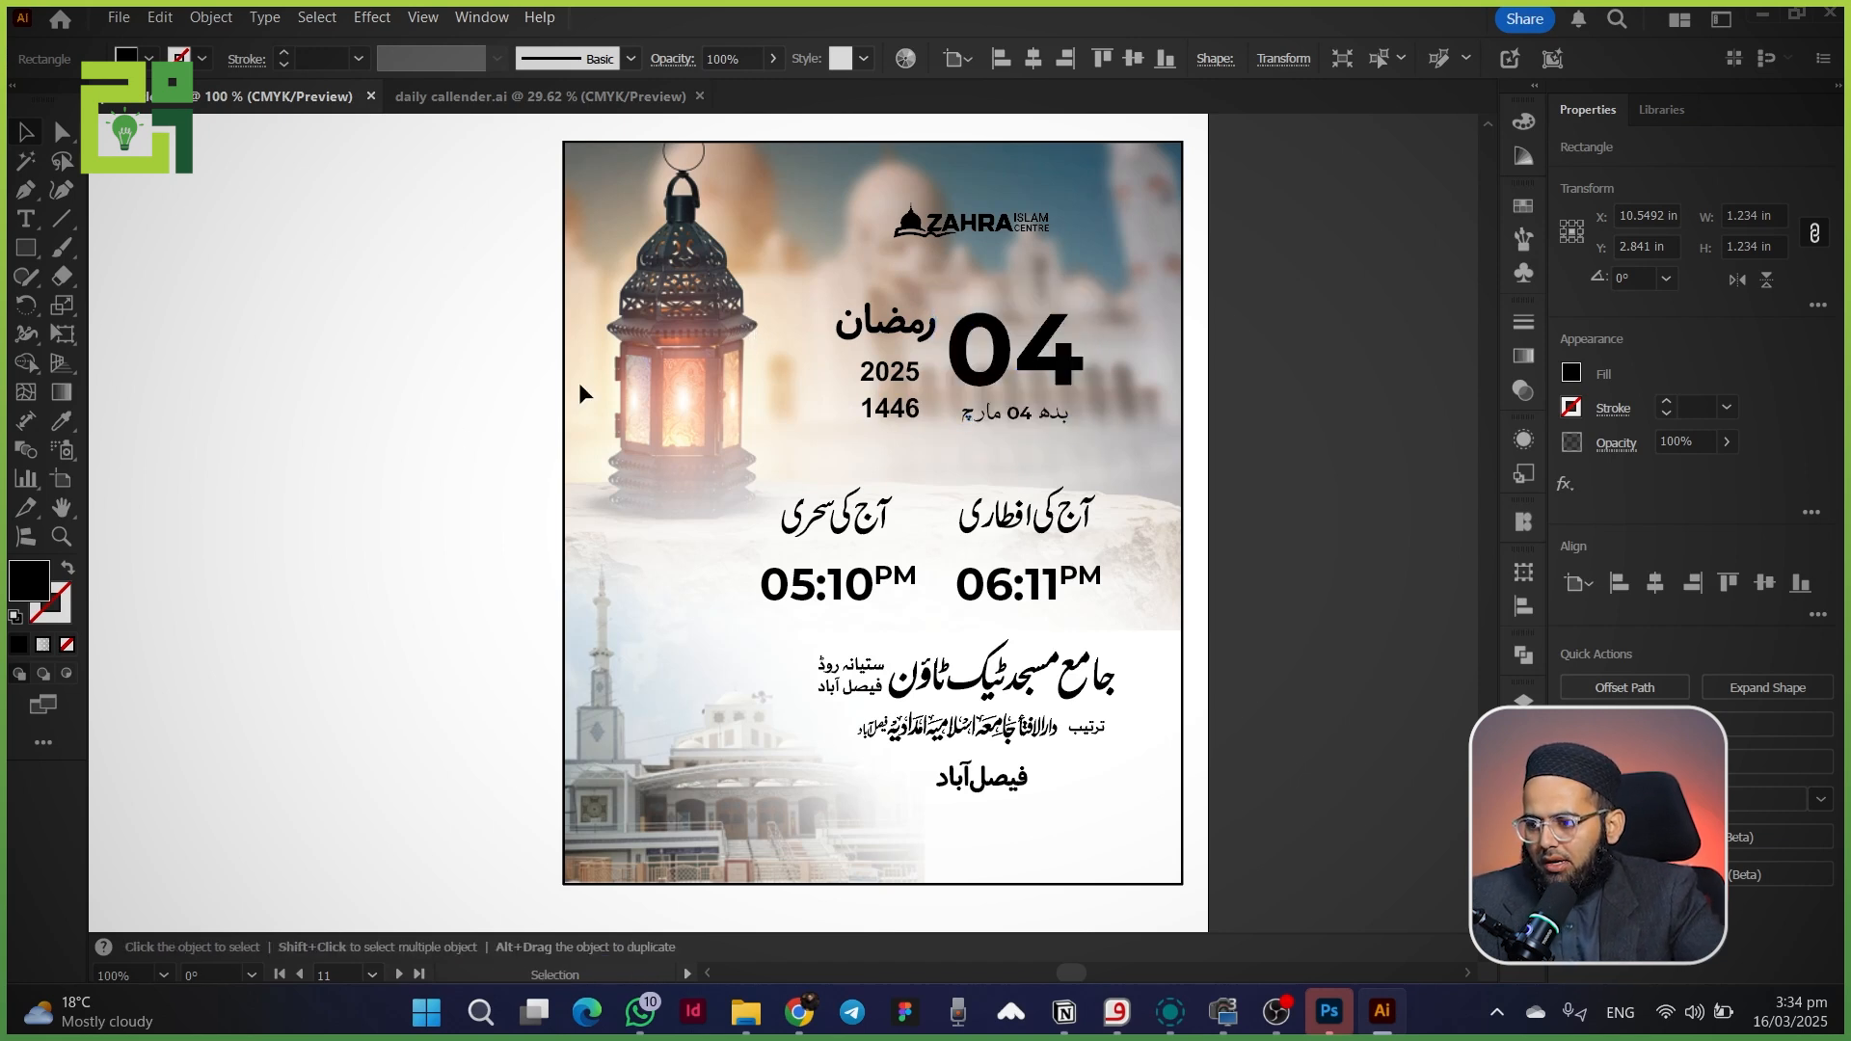
{"action": "left_click", "coordinate": [196, 18]}
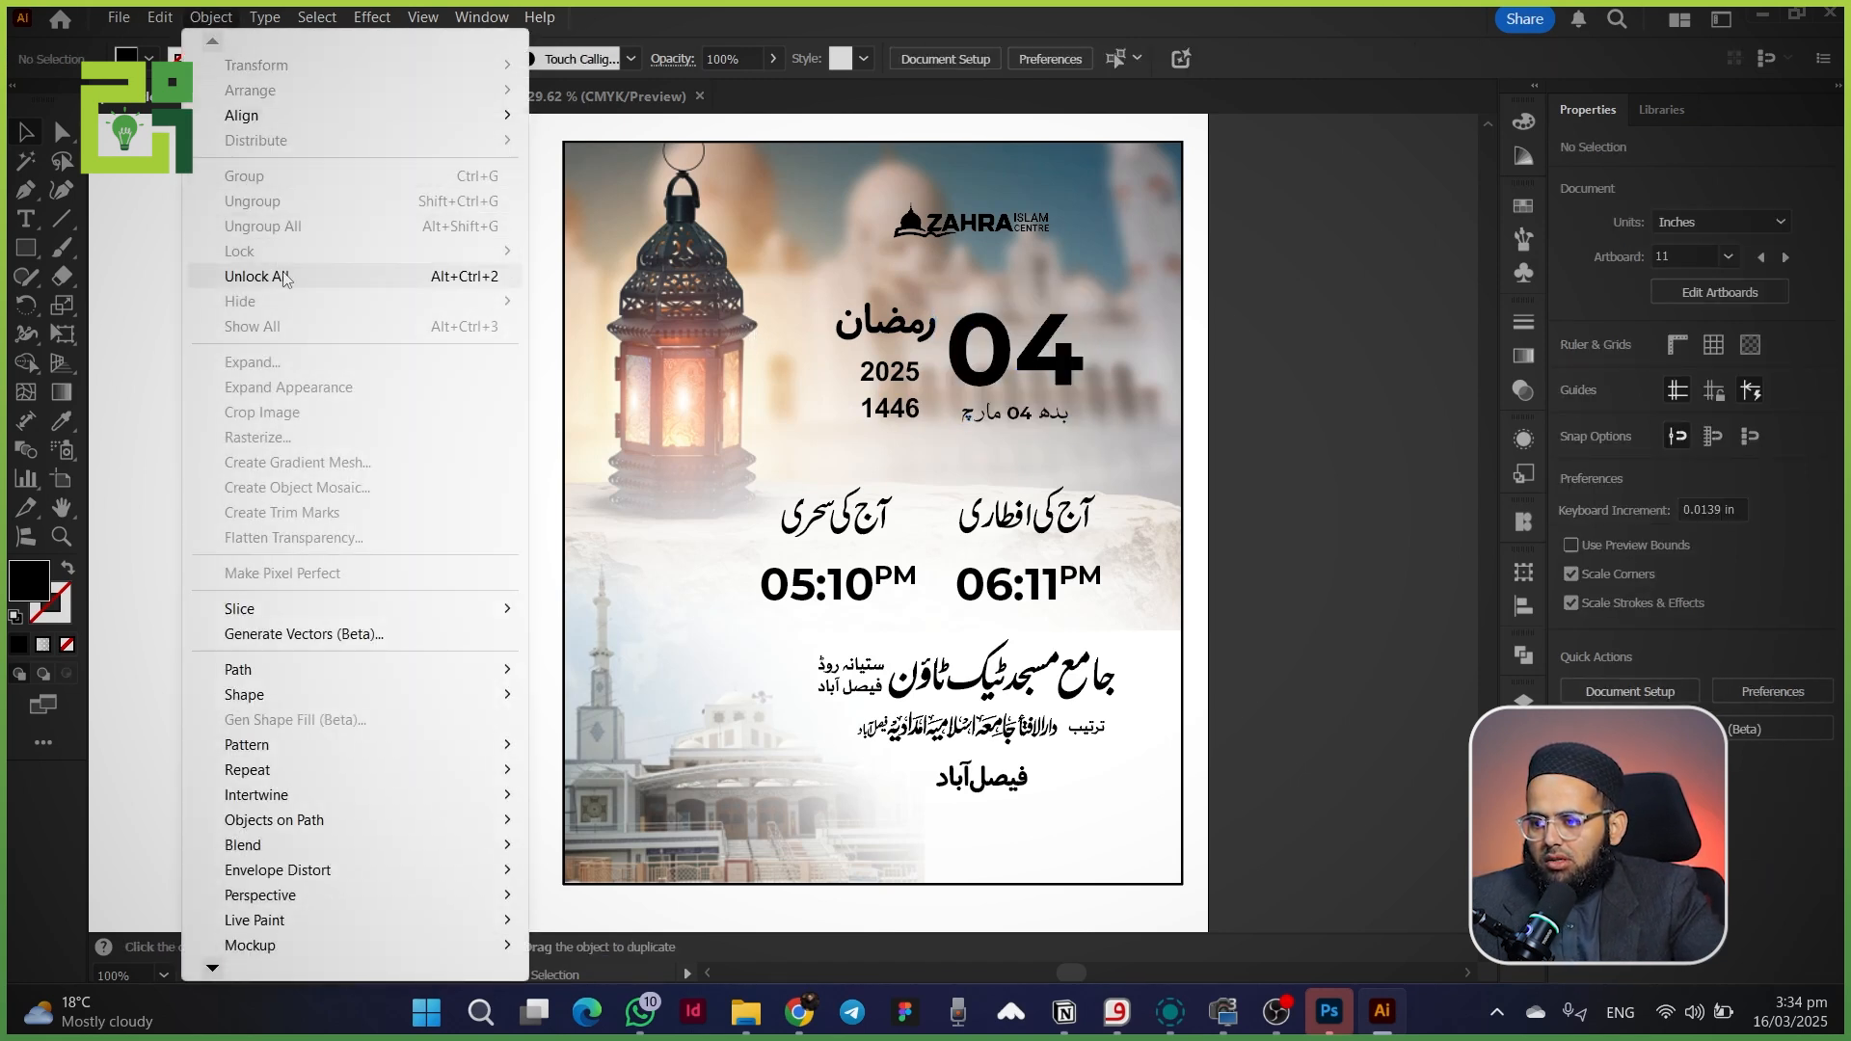
{"action": "left_click", "coordinate": [241, 272]}
{"action": "key", "text": "ctrl+shift+["}
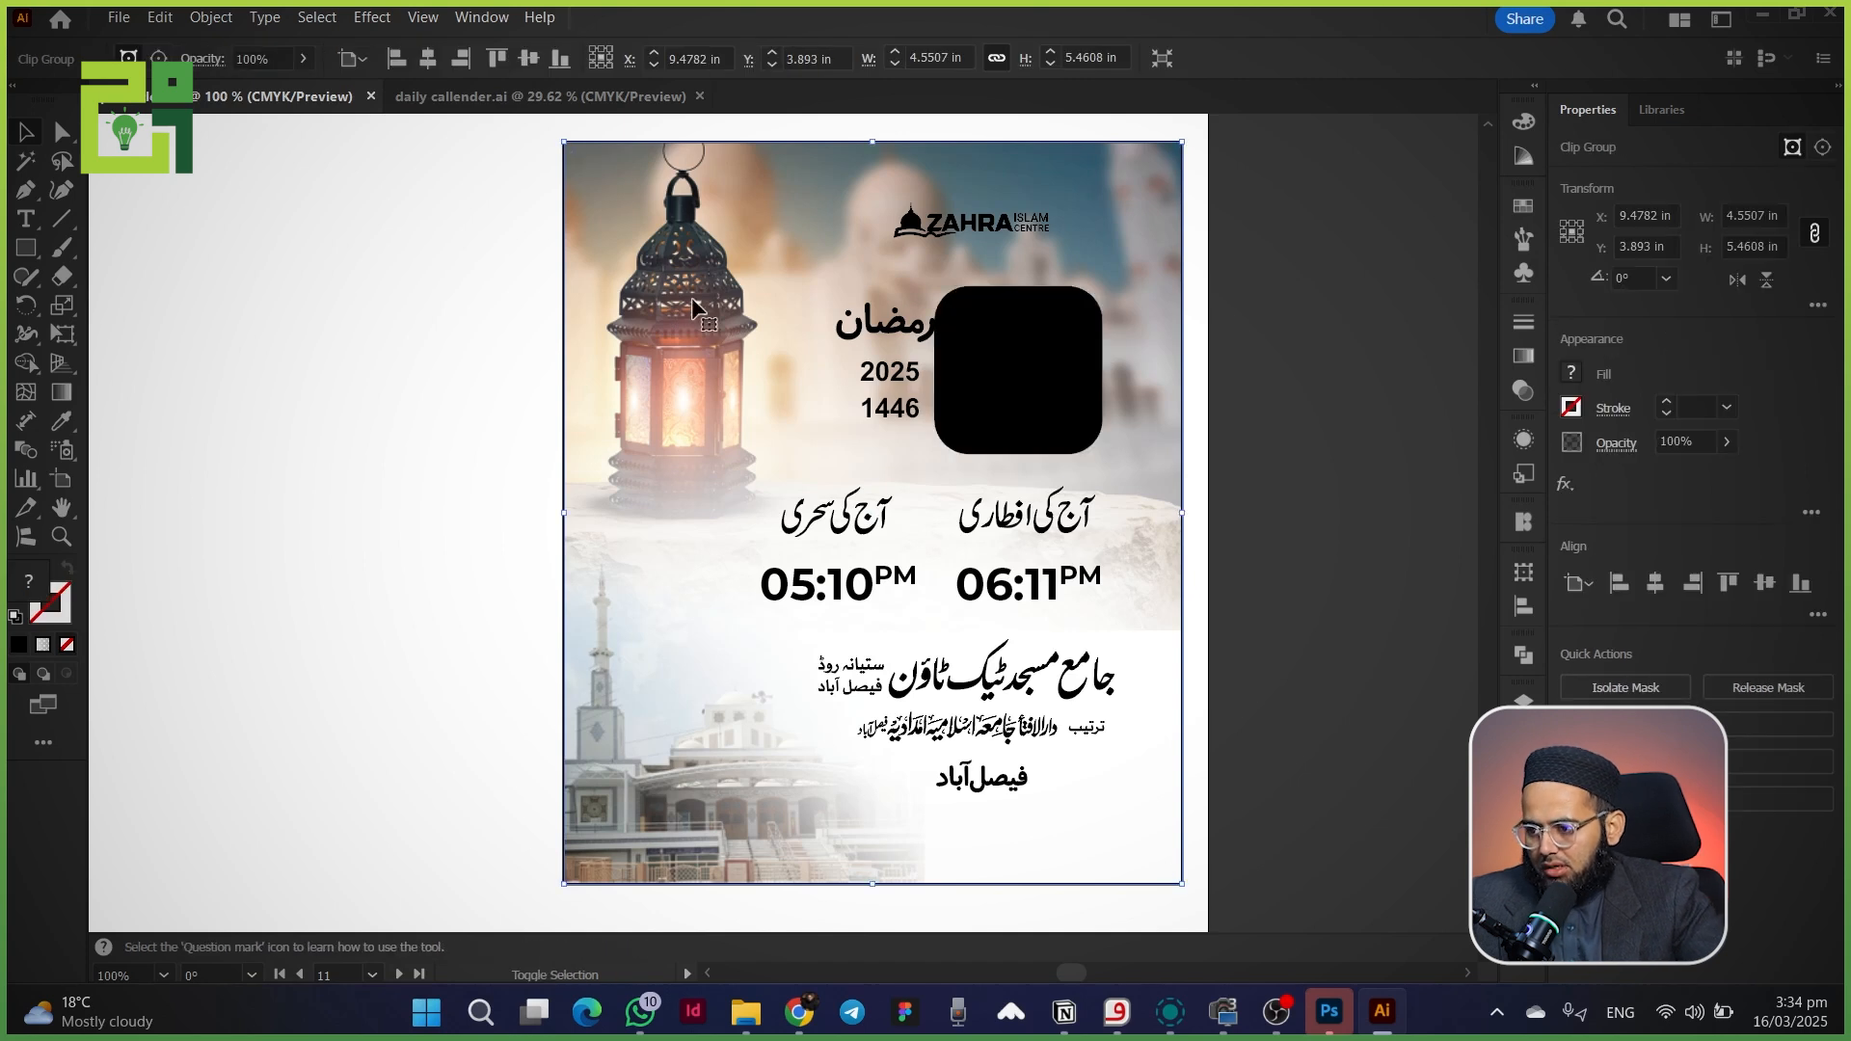
- Fill the rounded square behind the 04 numeral with dark maroon, #4c1e1e
{"action": "left_click", "coordinate": [1033, 312]}
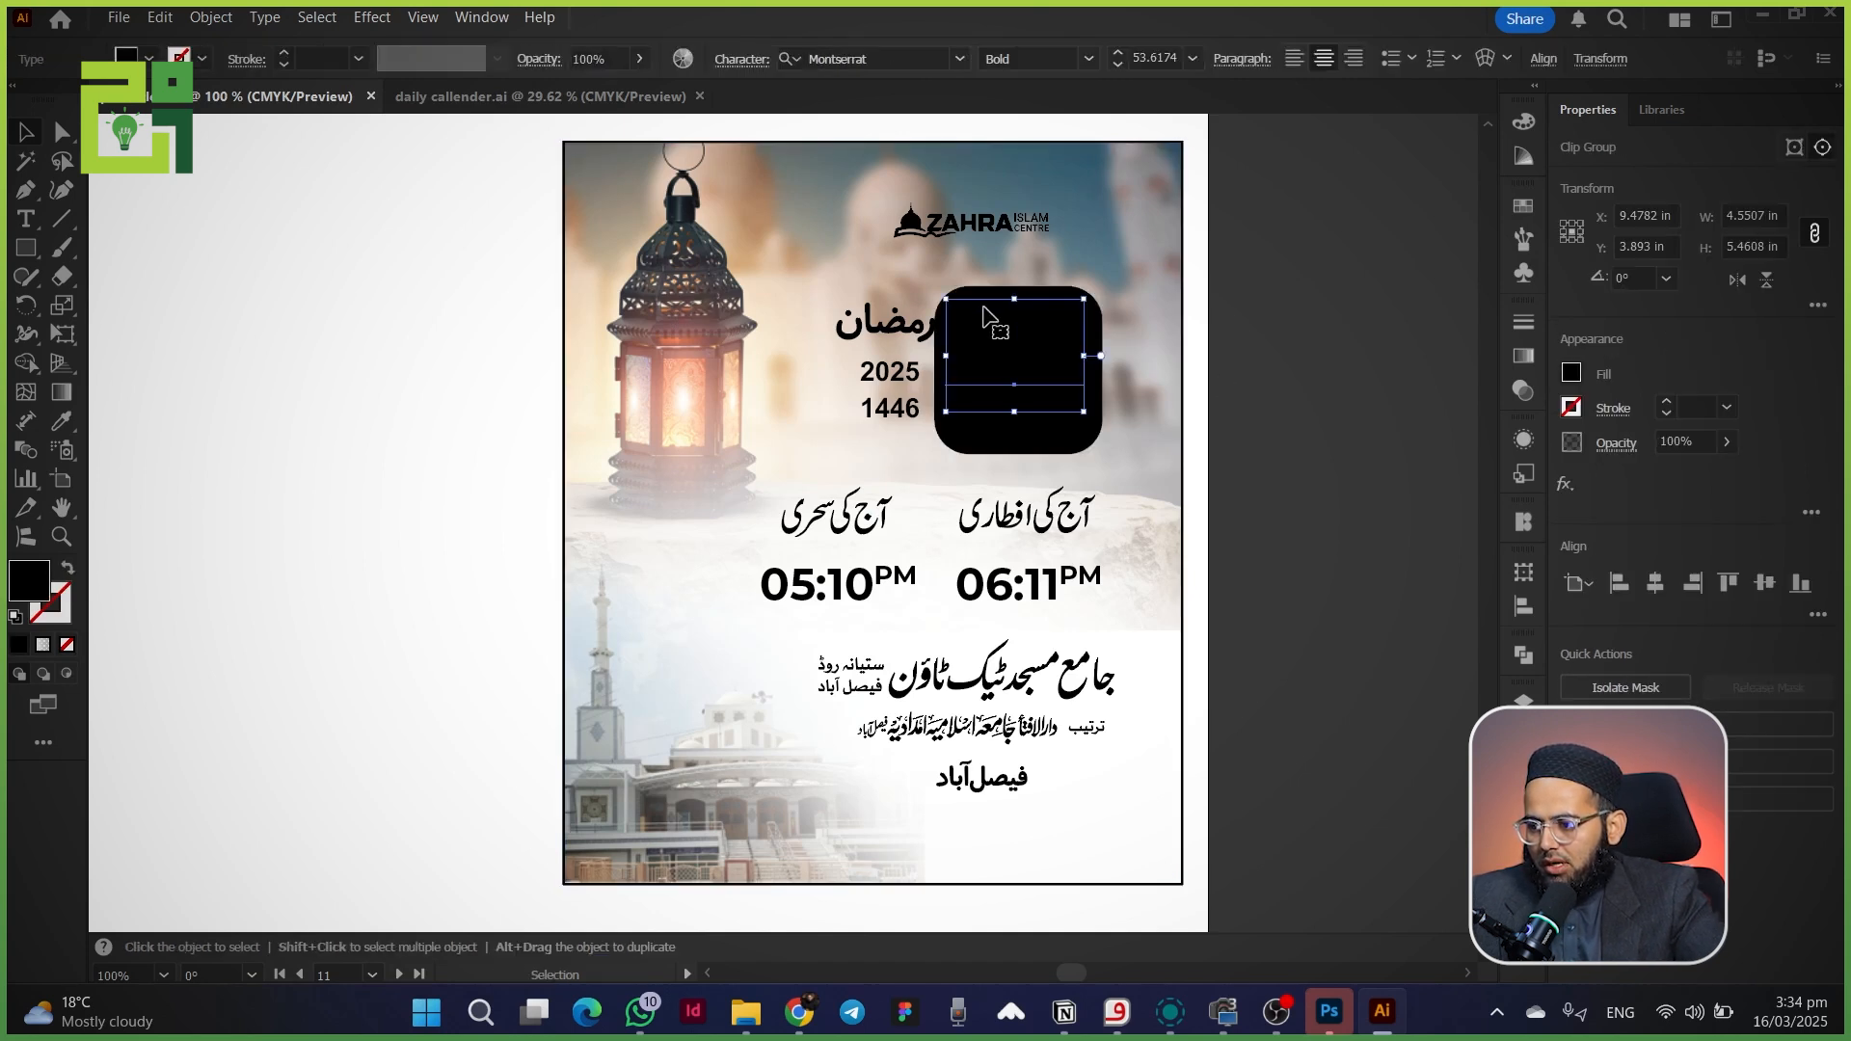
{"action": "left_click", "coordinate": [52, 419]}
{"action": "left_click", "coordinate": [683, 353]}
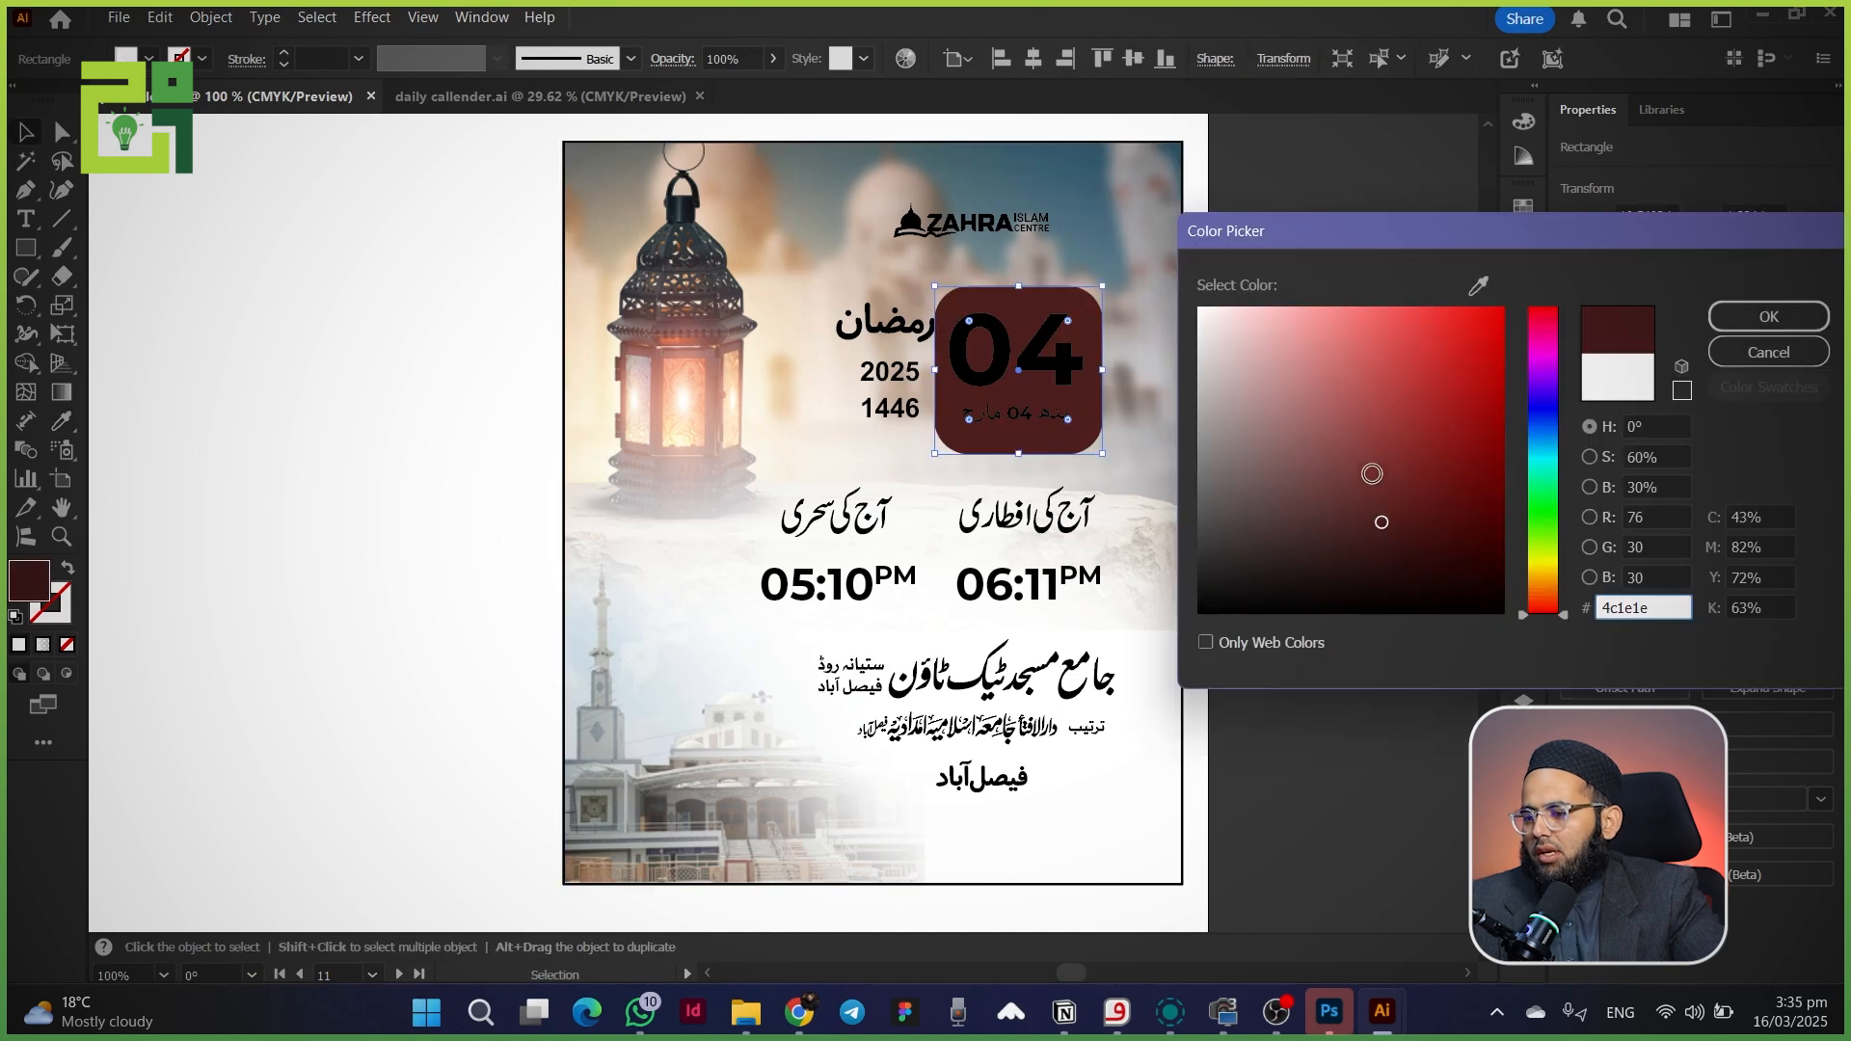
{"action": "key", "text": "Return"}
{"action": "left_click", "coordinate": [406, 473]}
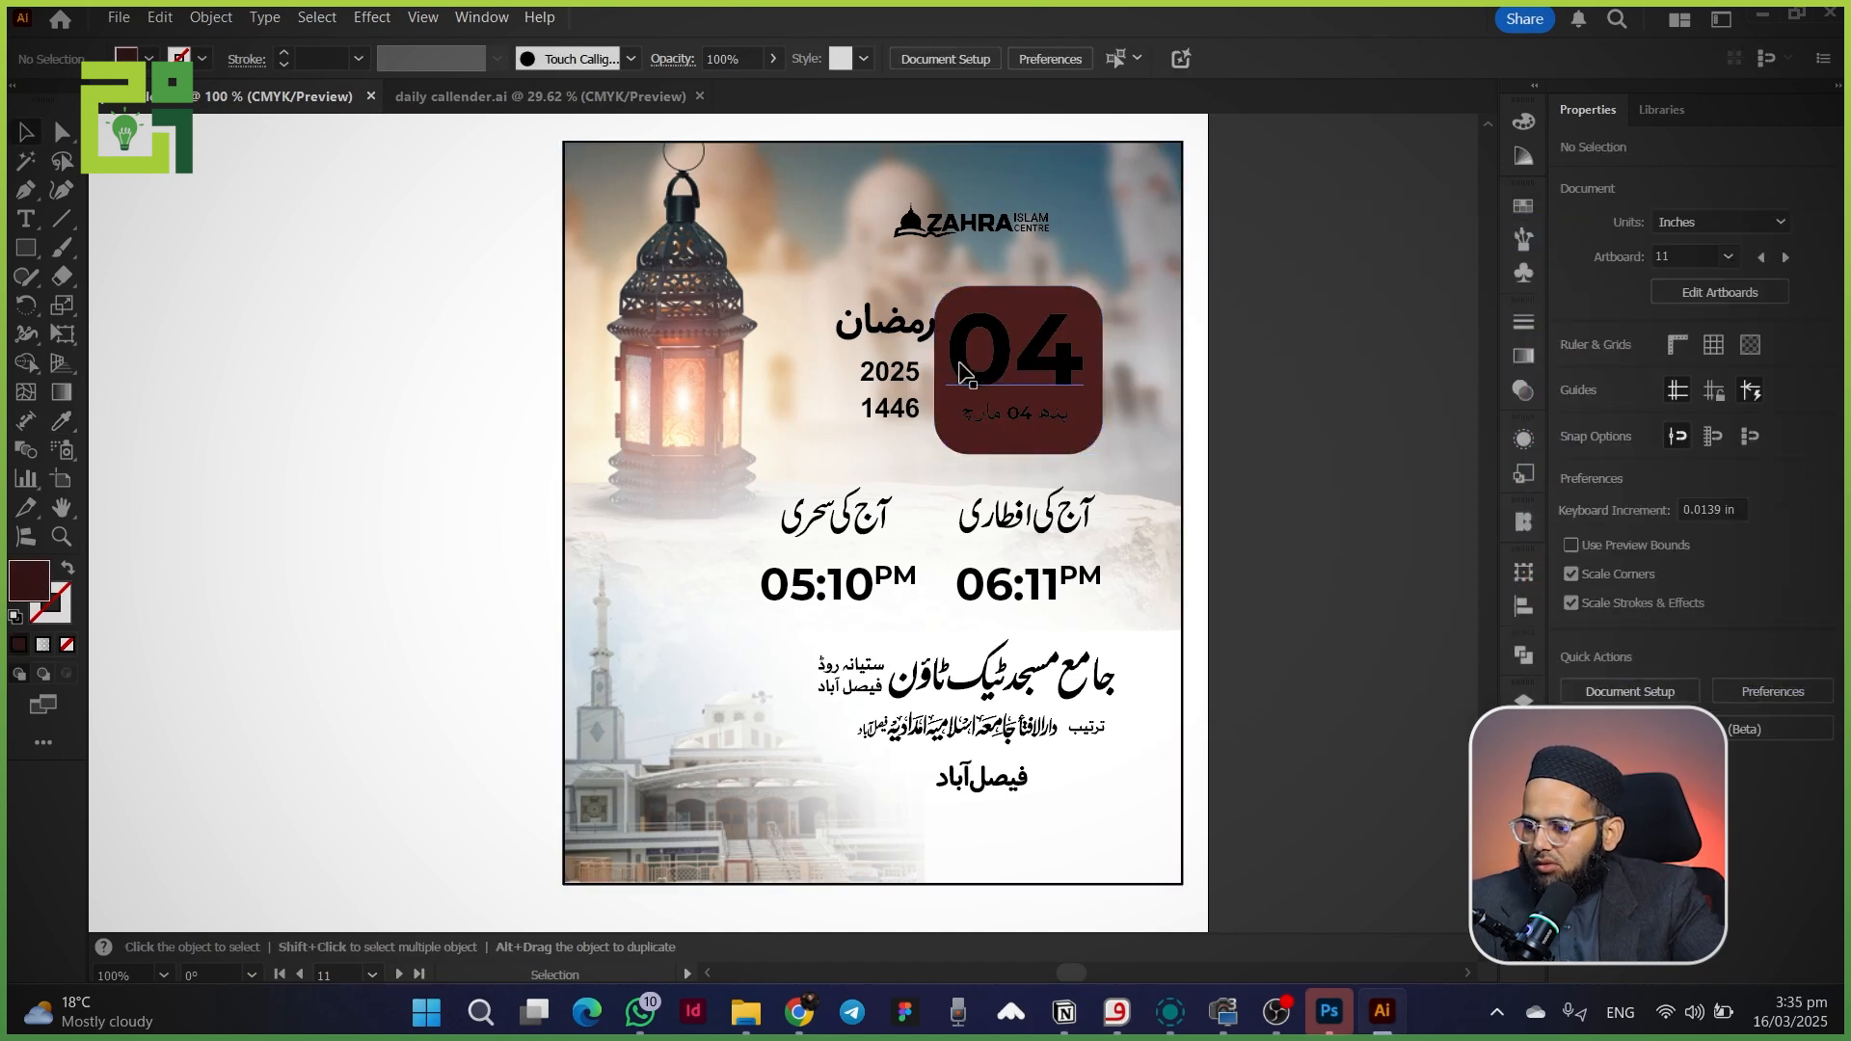
- Recolour the 04 numeral and the بدھ 04 مارچ text near-white by sampling the light artboard background
{"action": "left_click", "coordinate": [1080, 316]}
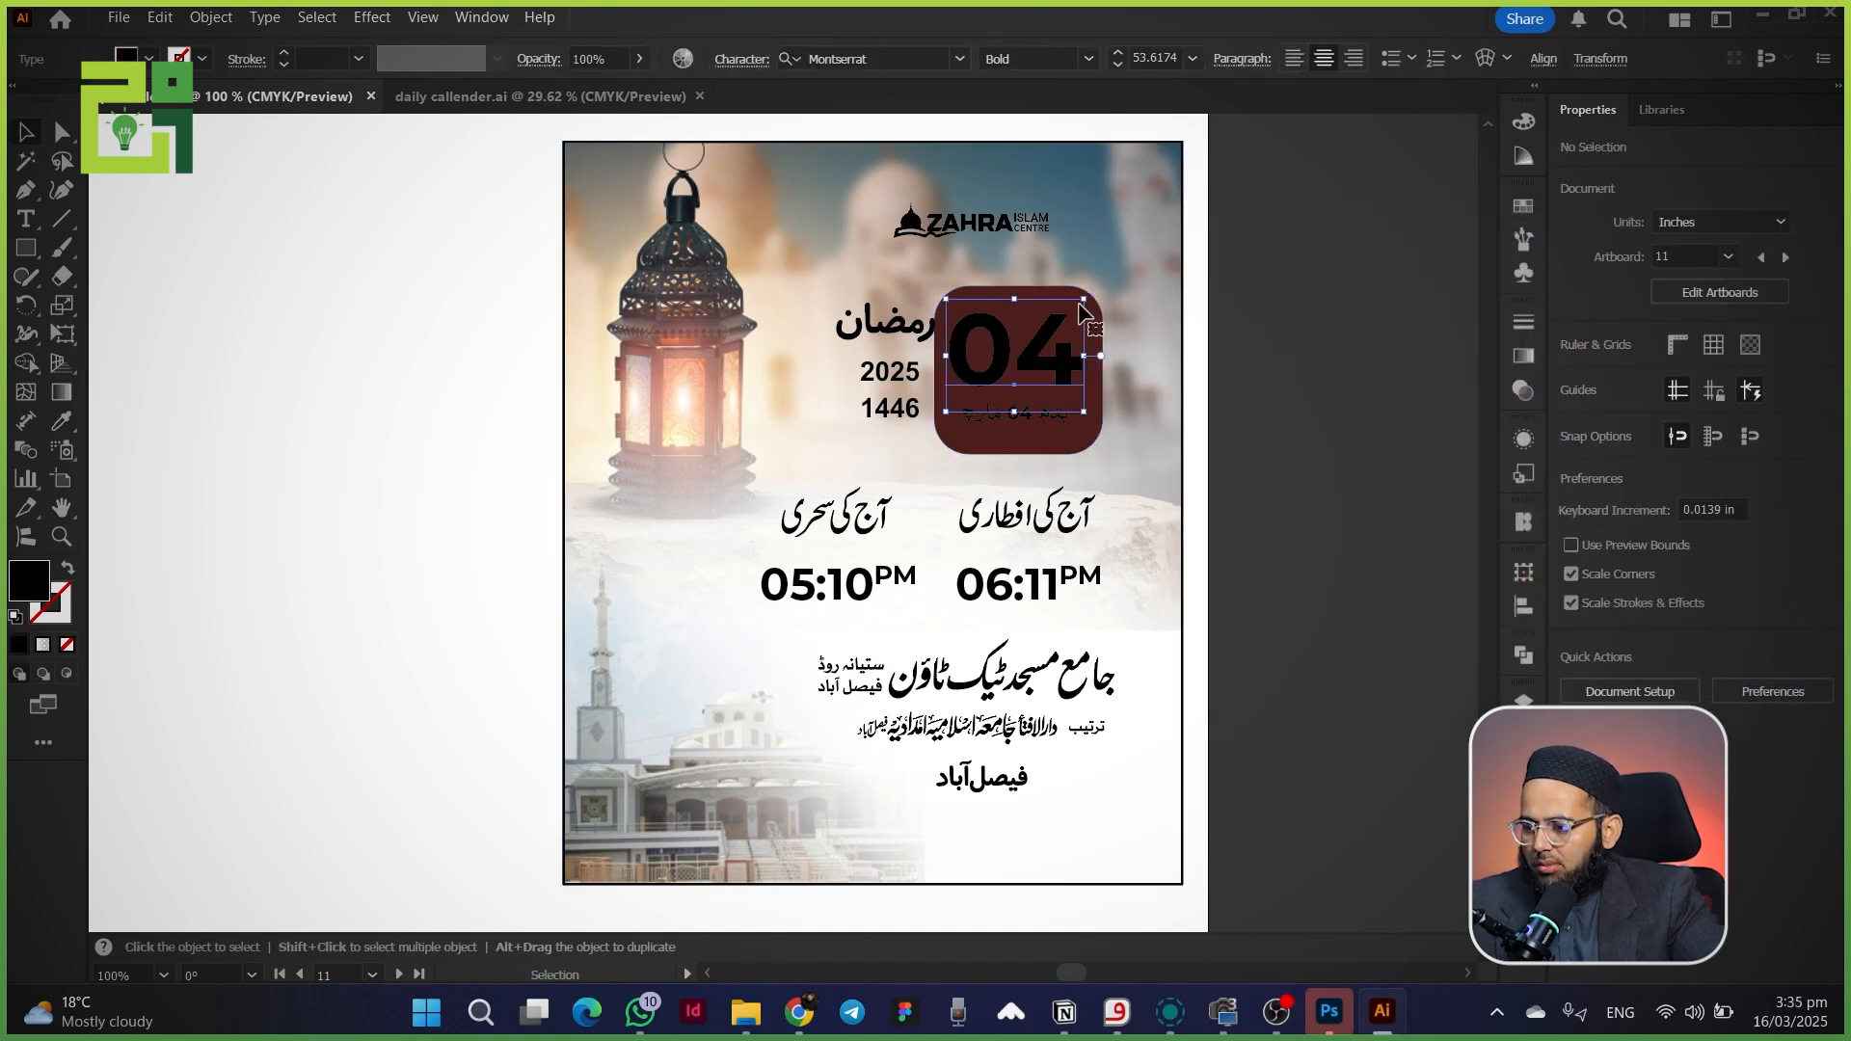
{"action": "left_click", "coordinate": [1022, 443]}
{"action": "left_click", "coordinate": [991, 407]}
{"action": "left_click", "coordinate": [991, 407], "text": "shift"}
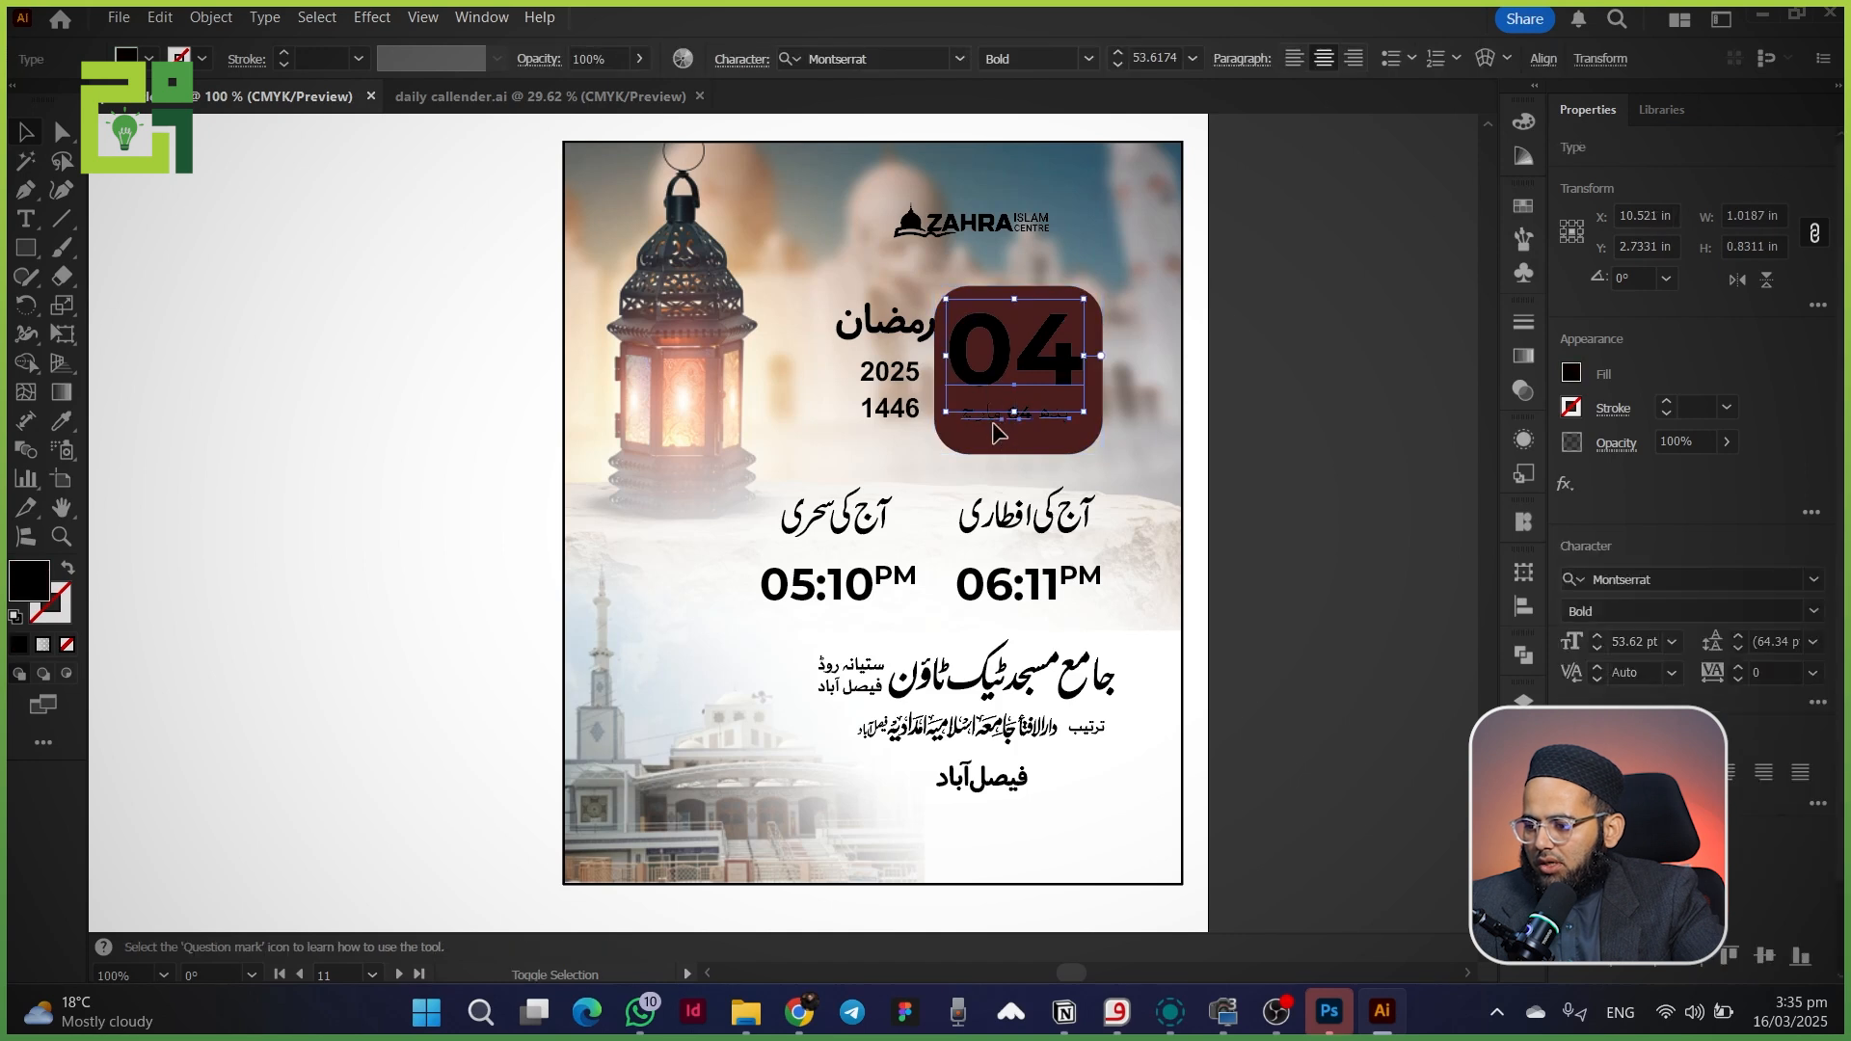
{"action": "key", "text": "i"}
{"action": "left_click", "coordinate": [448, 397]}
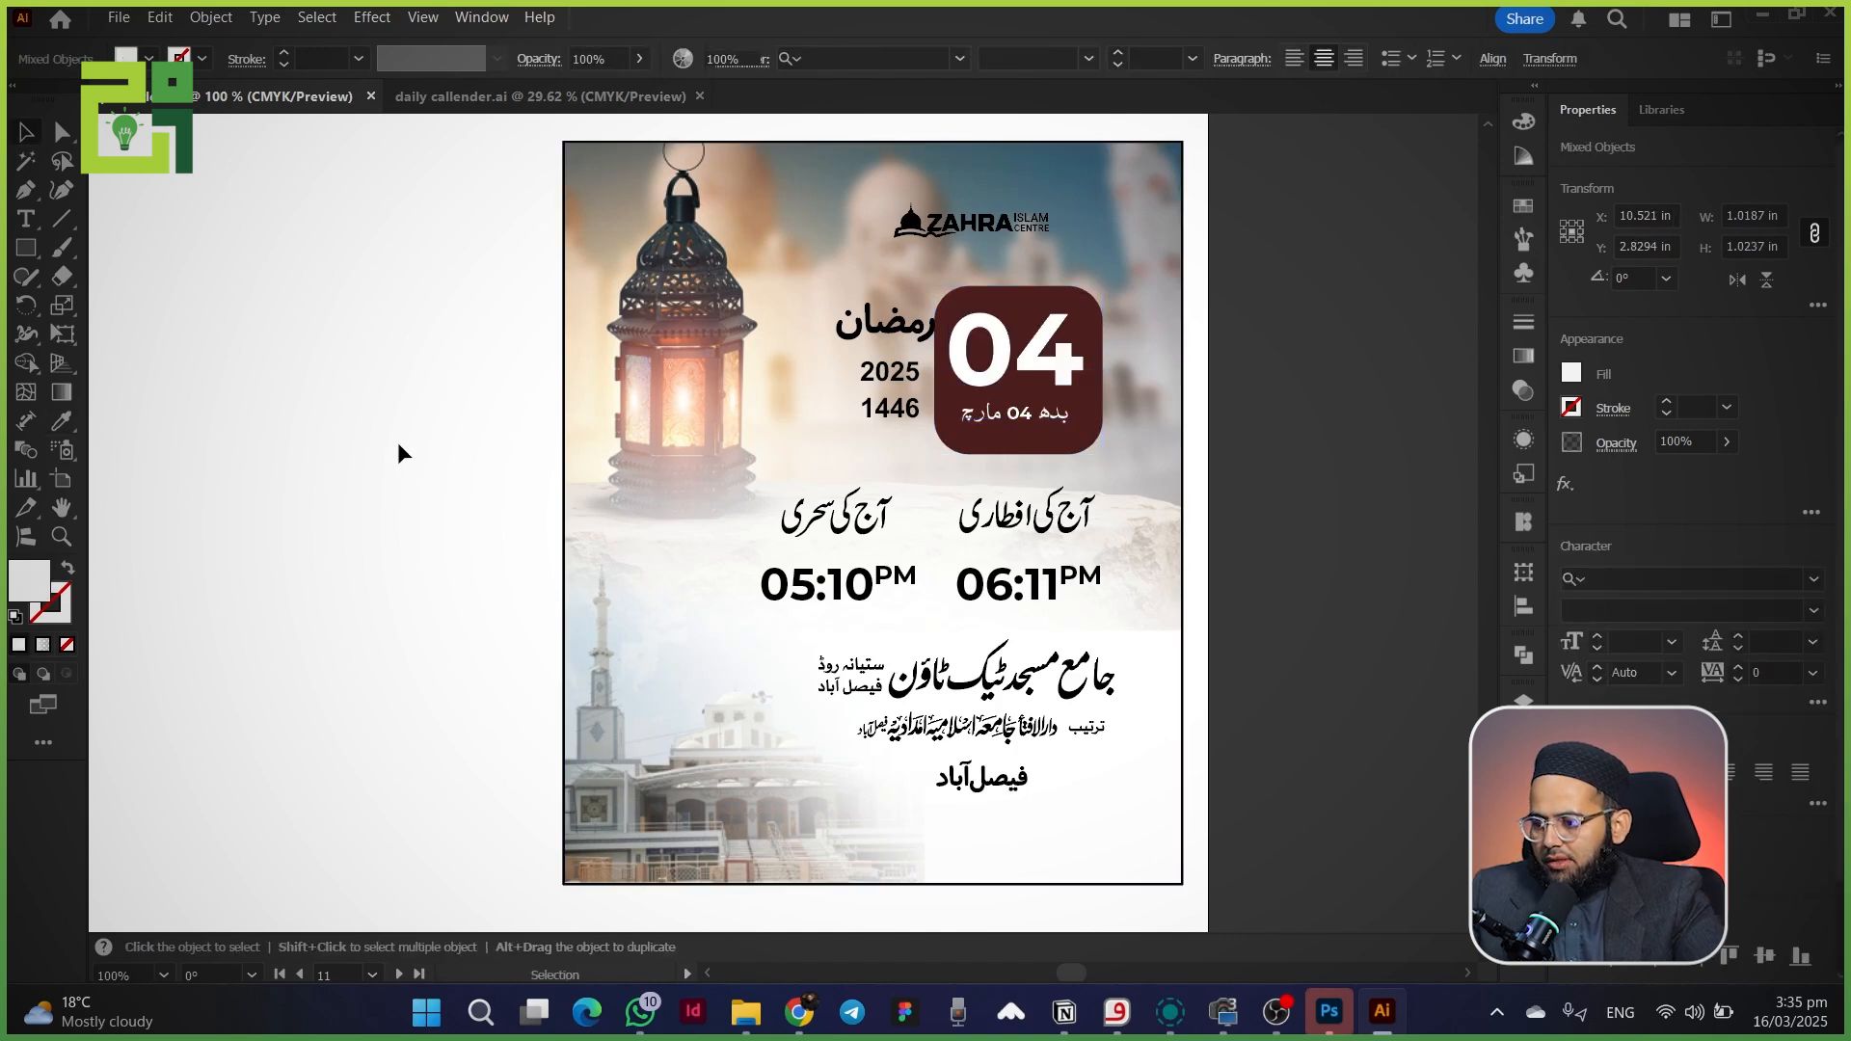
{"action": "key", "text": "ctrl+shift+a"}
{"action": "key", "text": "v"}
- Draw a bar about 1.42 × 0.43 in over رمضان, overlapping the maroon square, and fully round its left corners
{"action": "key", "text": "ctrl+equal"}
{"action": "left_click", "coordinate": [896, 331]}
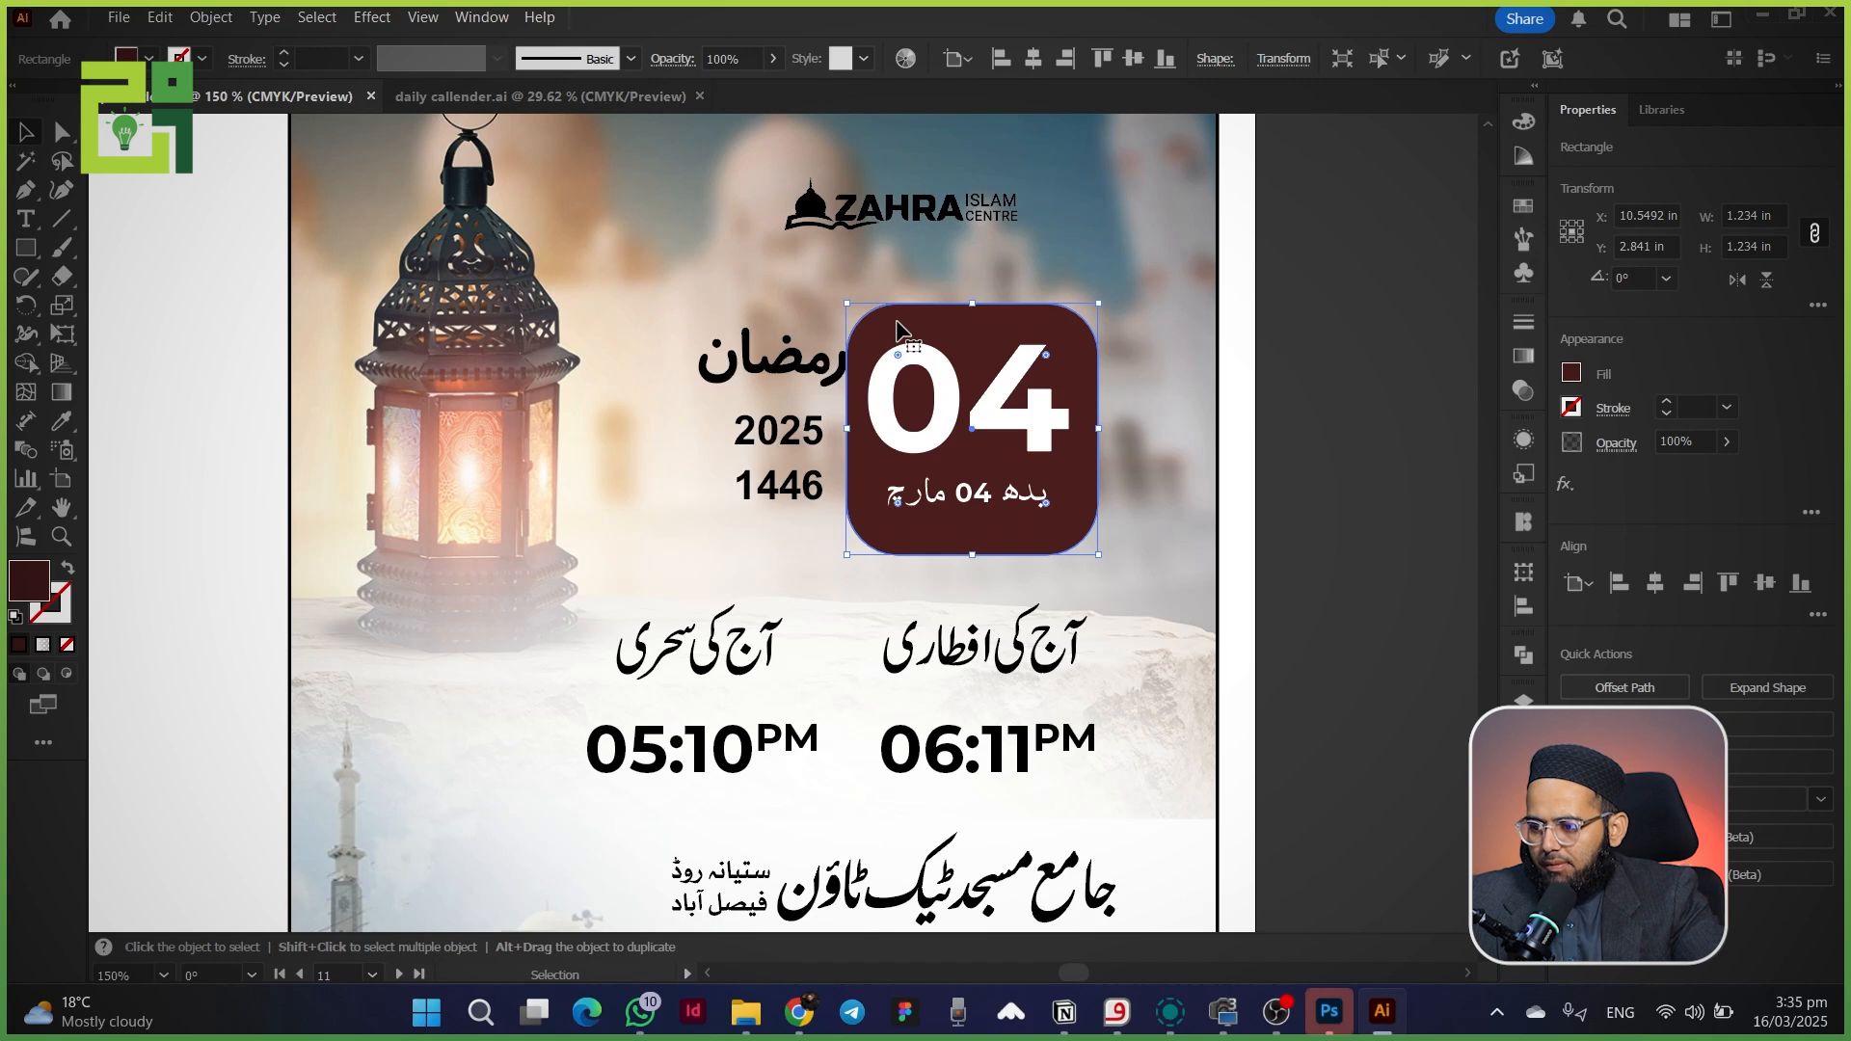
{"action": "key", "text": "m"}
{"action": "left_click_drag", "start_coordinate": [950, 304], "coordinate": [690, 365]}
{"action": "key", "text": "v"}
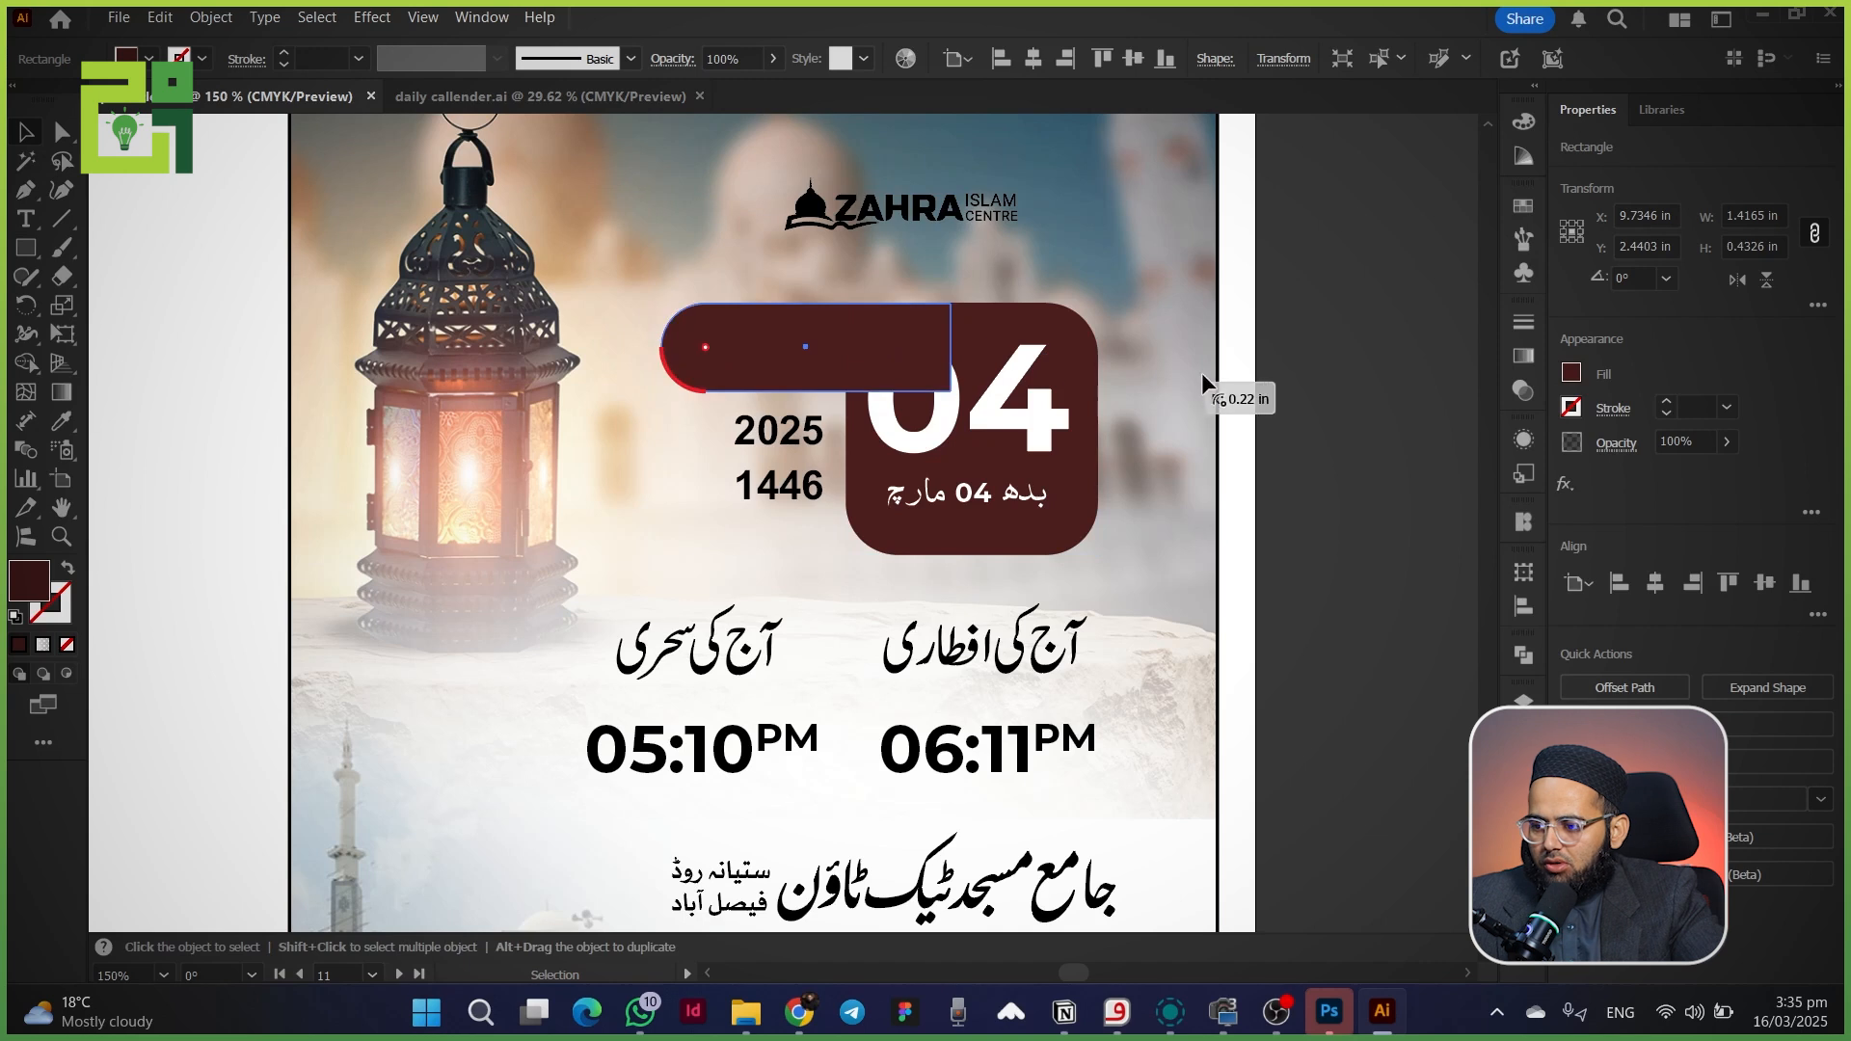
- Fill the bar with black sampled from the logo and send it with the background image behind the texts and maroon square
{"action": "key", "text": "i"}
{"action": "left_click", "coordinate": [829, 207]}
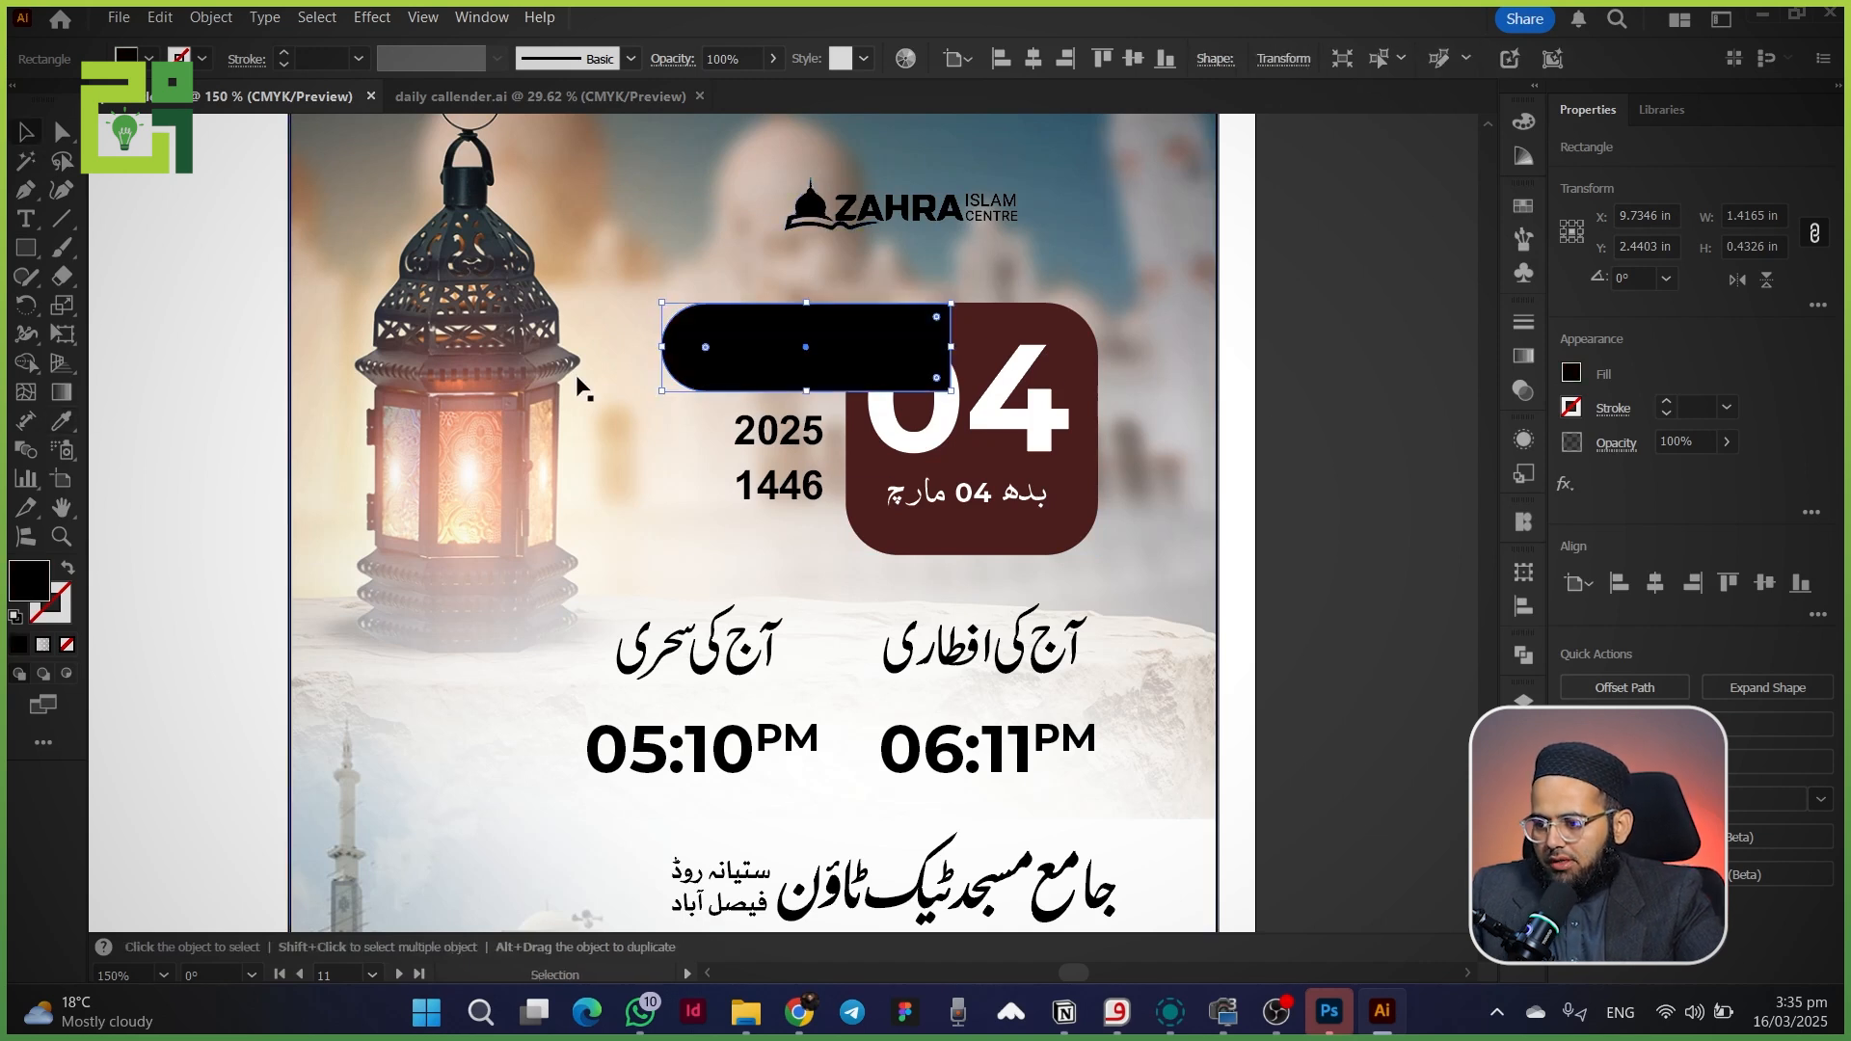
{"action": "left_click", "coordinate": [594, 401], "text": "shift"}
{"action": "key", "text": "ctrl+shift+["}
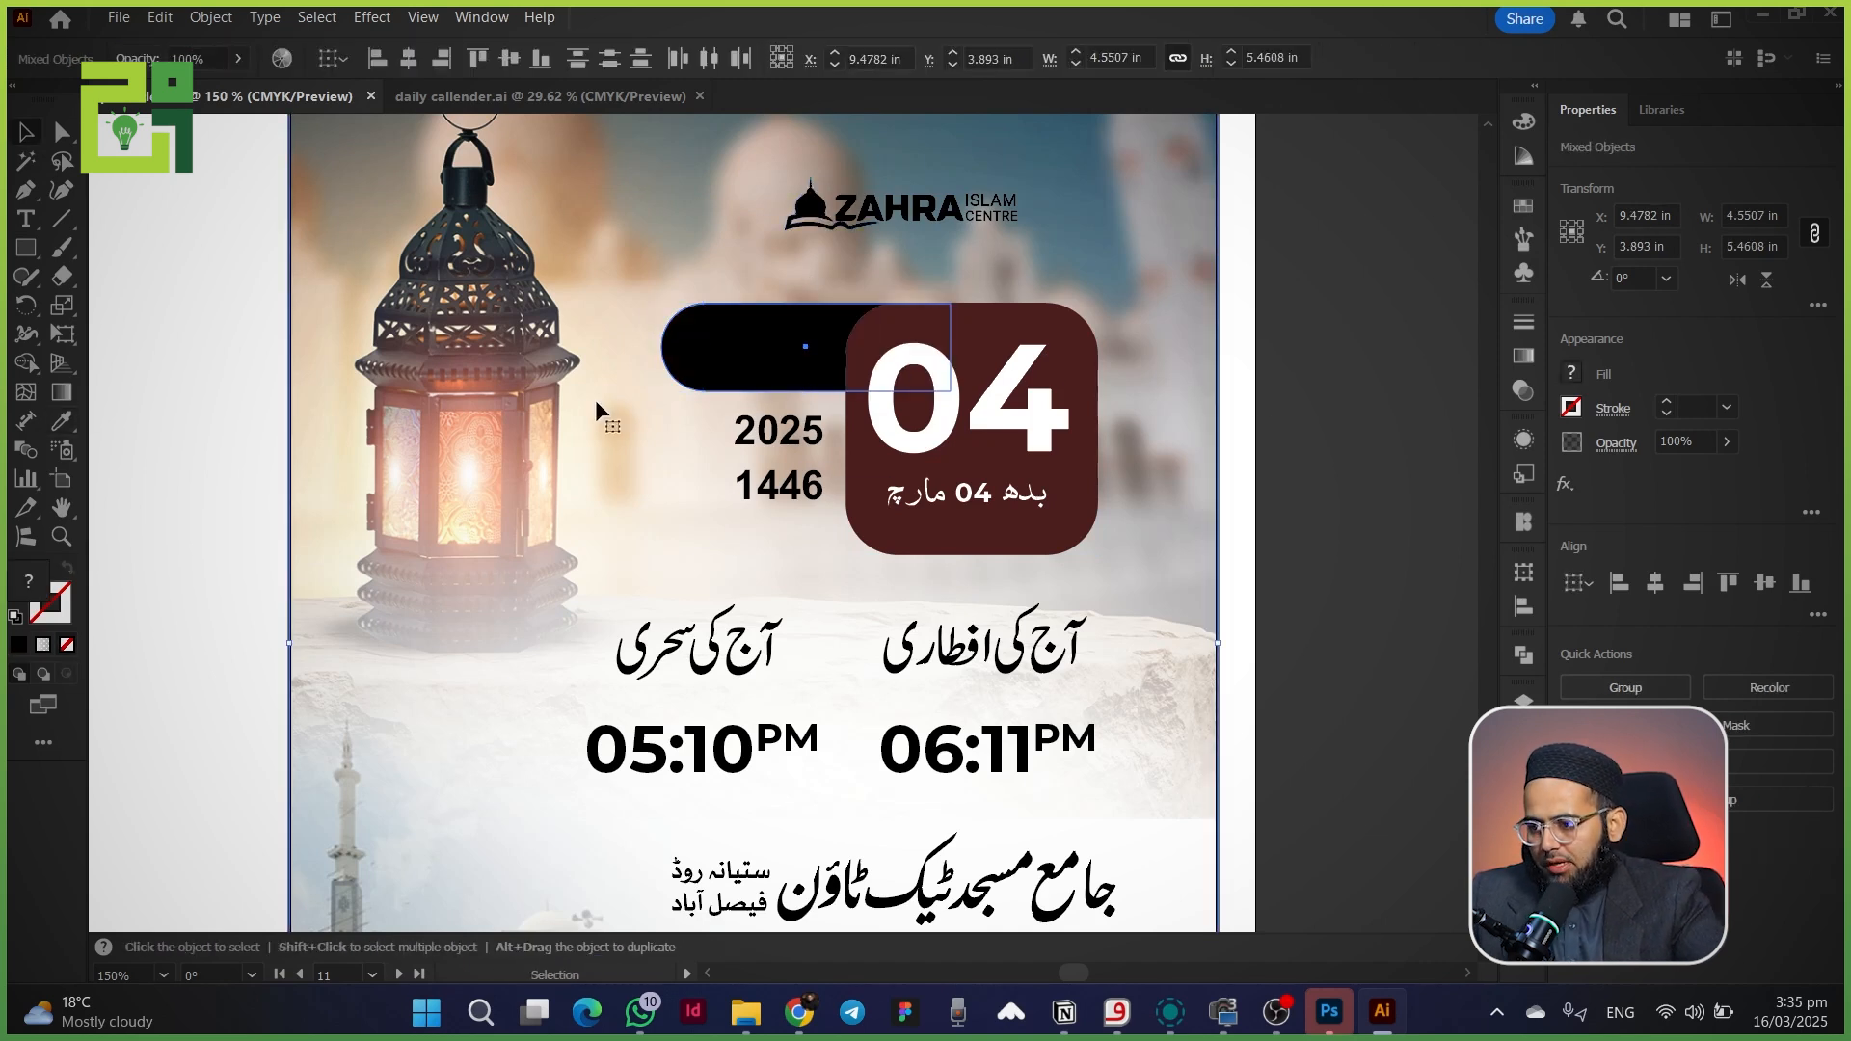
- Recolour the رمضان text on the black bar near-white by sampling the light artboard background
{"action": "left_click", "coordinate": [734, 355]}
{"action": "key", "text": "i"}
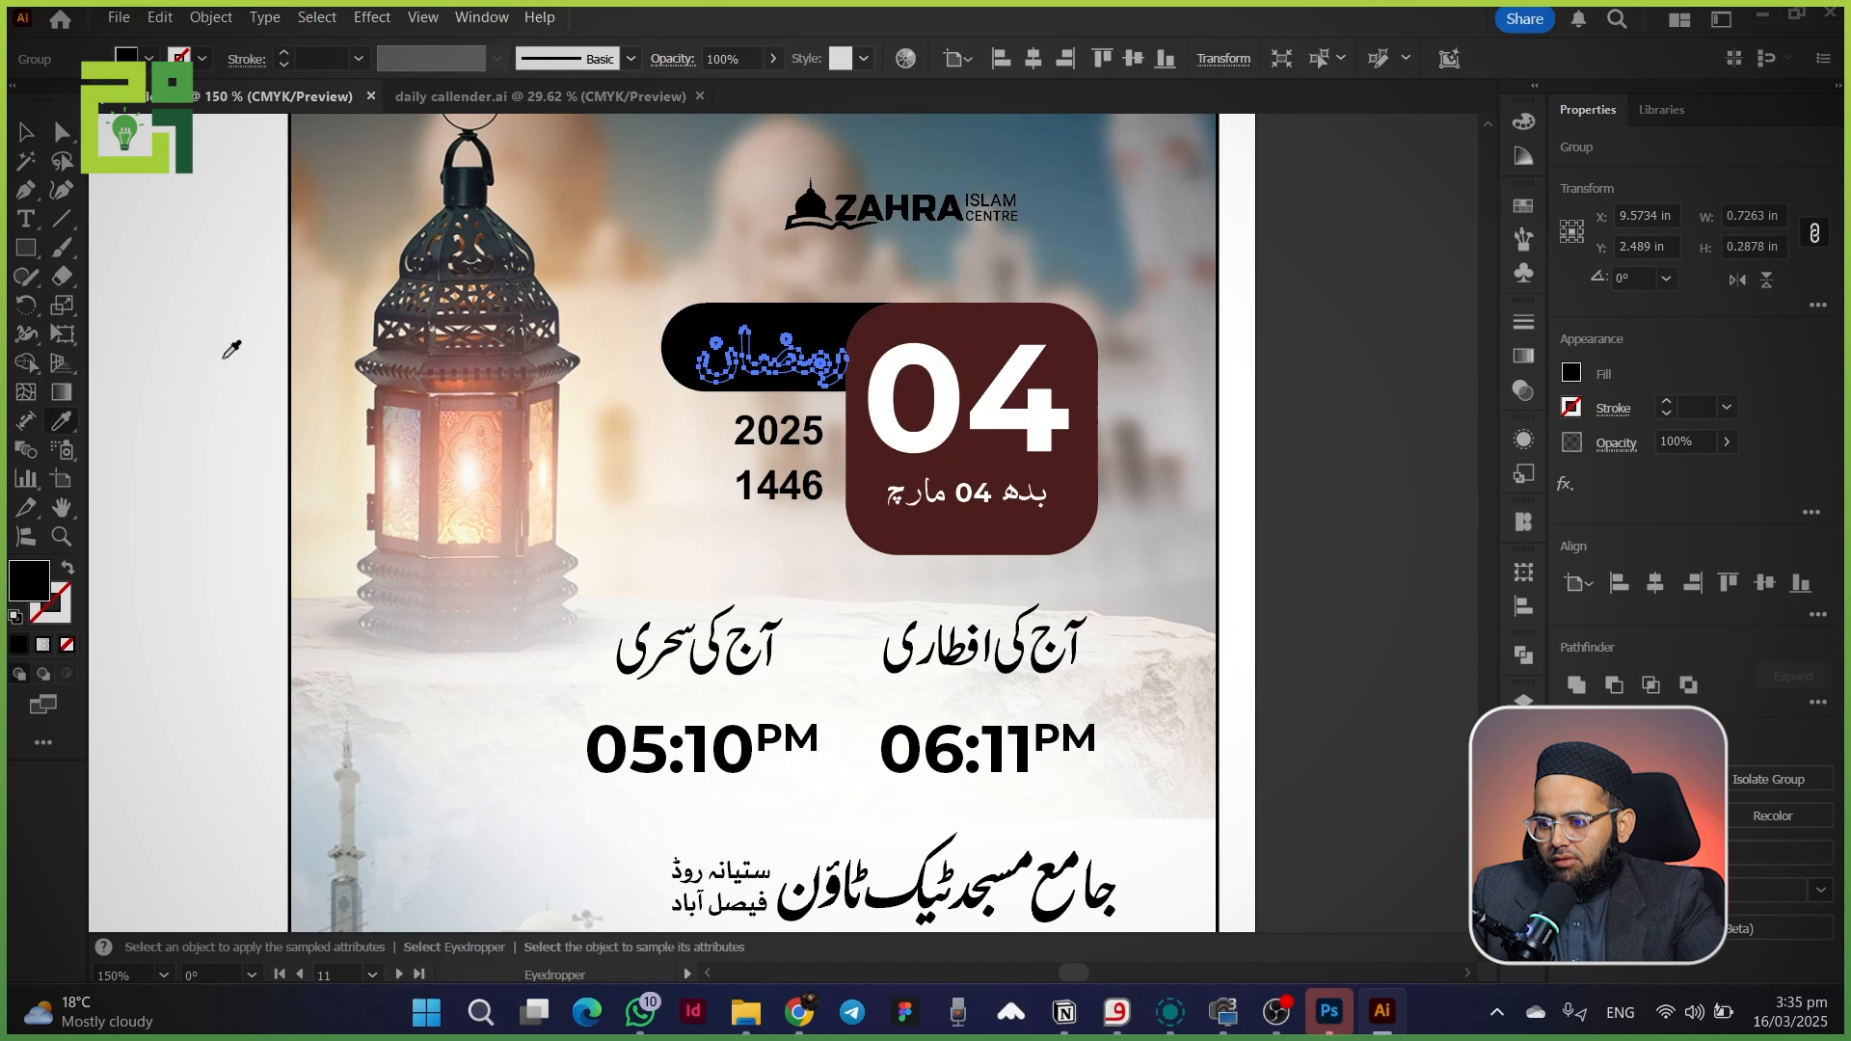
{"action": "left_click", "coordinate": [216, 358]}
{"action": "key", "text": "v"}
{"action": "left_click", "coordinate": [184, 450]}
{"action": "left_click_drag", "start_coordinate": [218, 481], "coordinate": [293, 484]}
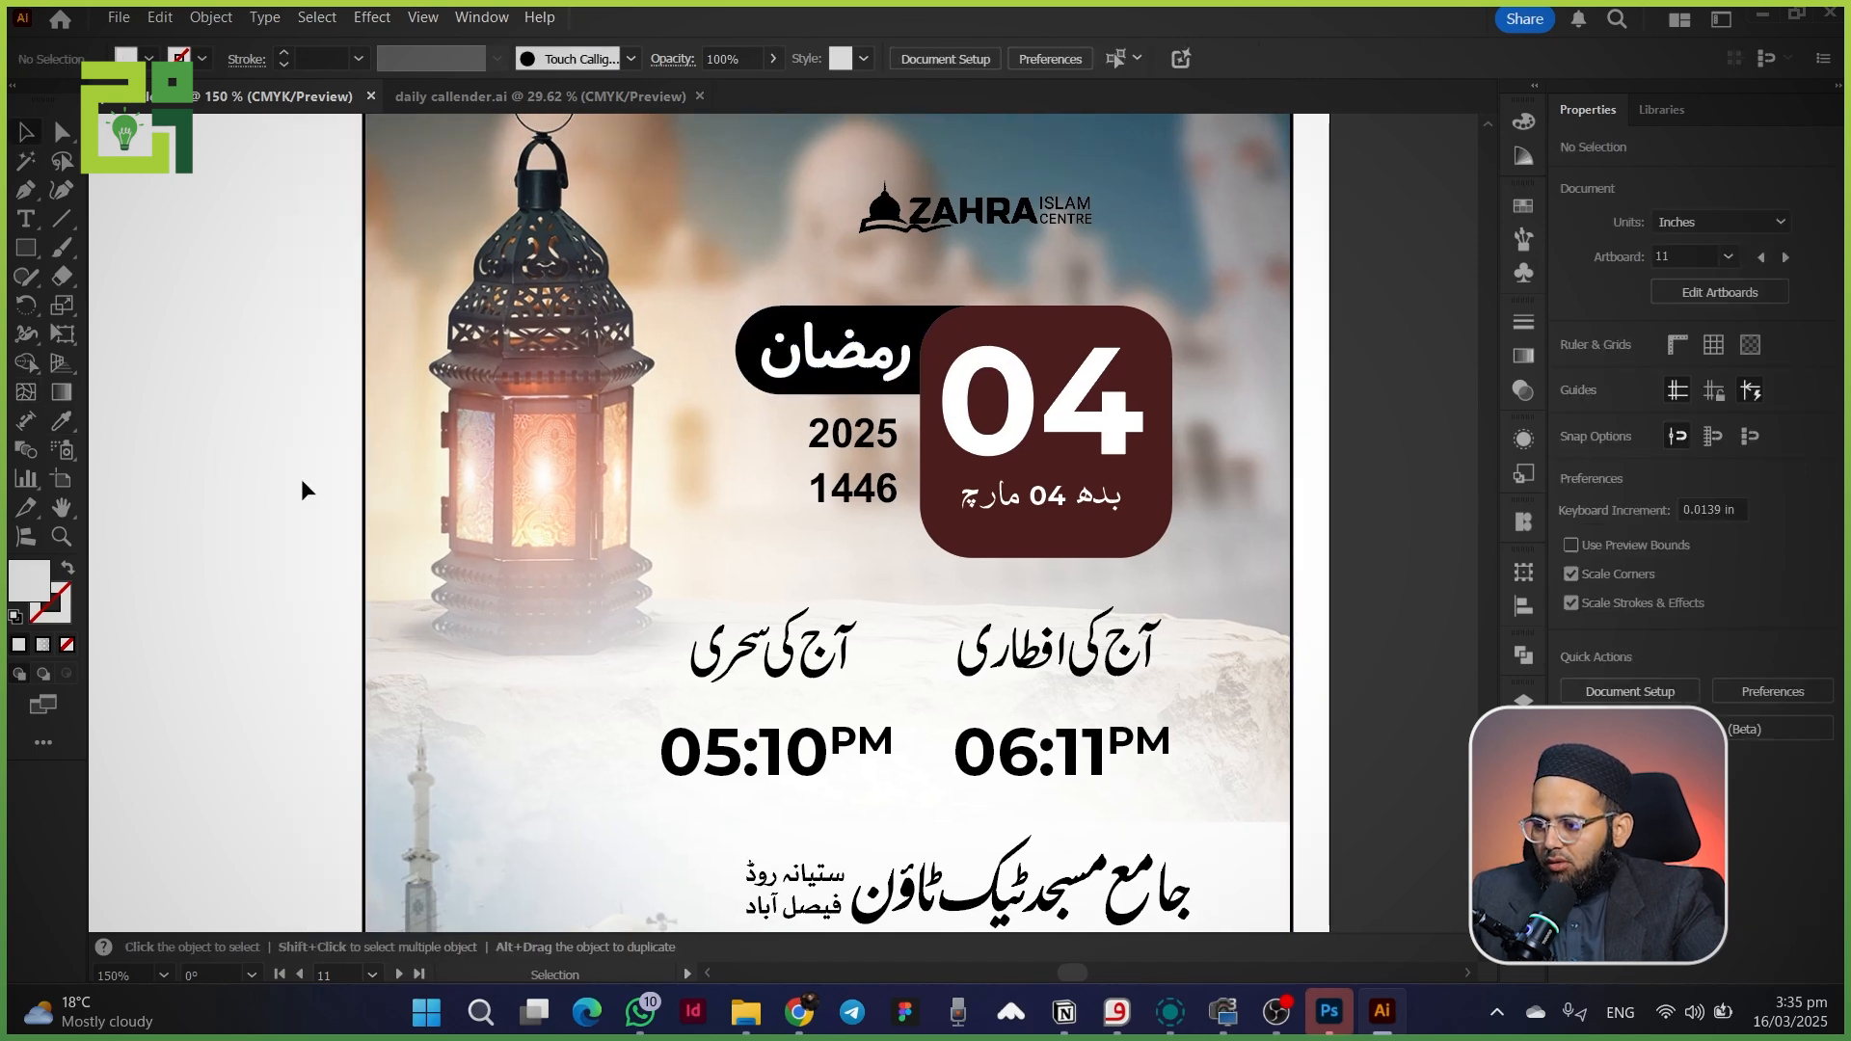
- Draw a rectangle about 1.35 × 0.51 in over the آج کی افطاری text, using the date square's maroon fill
{"action": "left_click_drag", "start_coordinate": [1025, 366], "coordinate": [956, 372]}
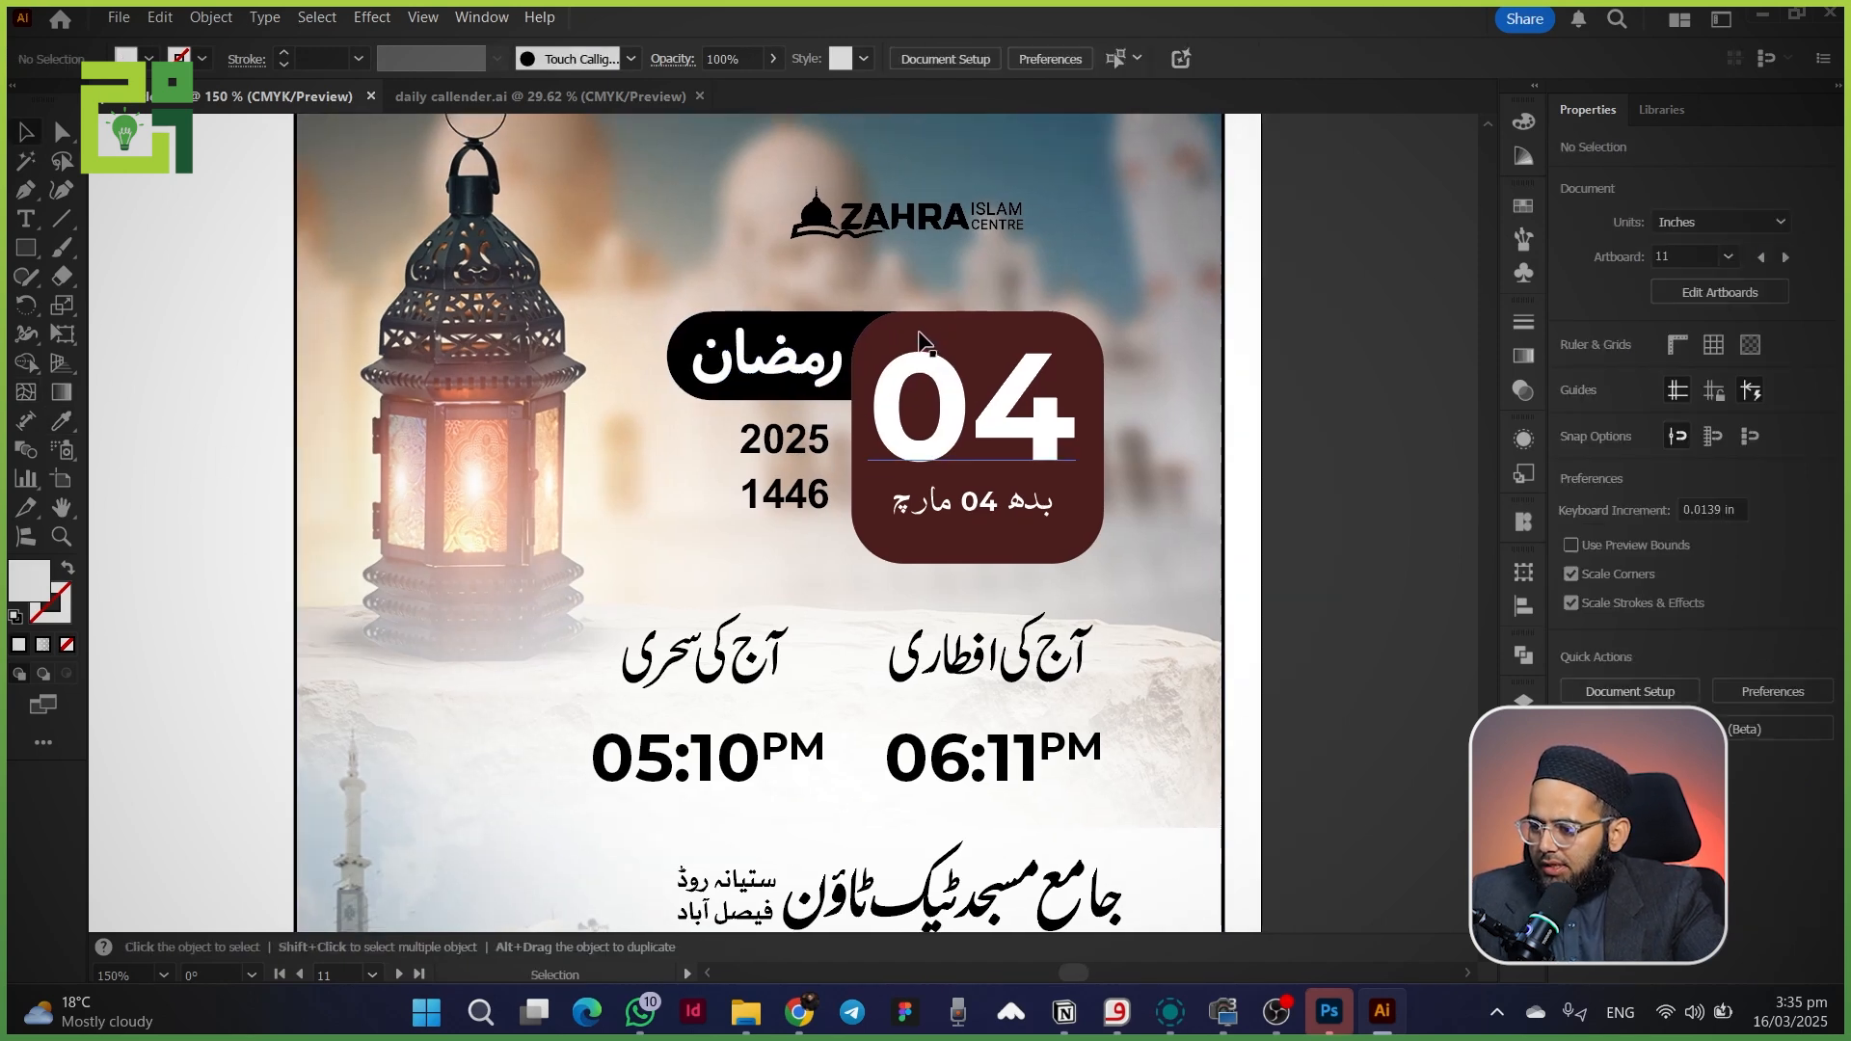
{"action": "left_click", "coordinate": [908, 551]}
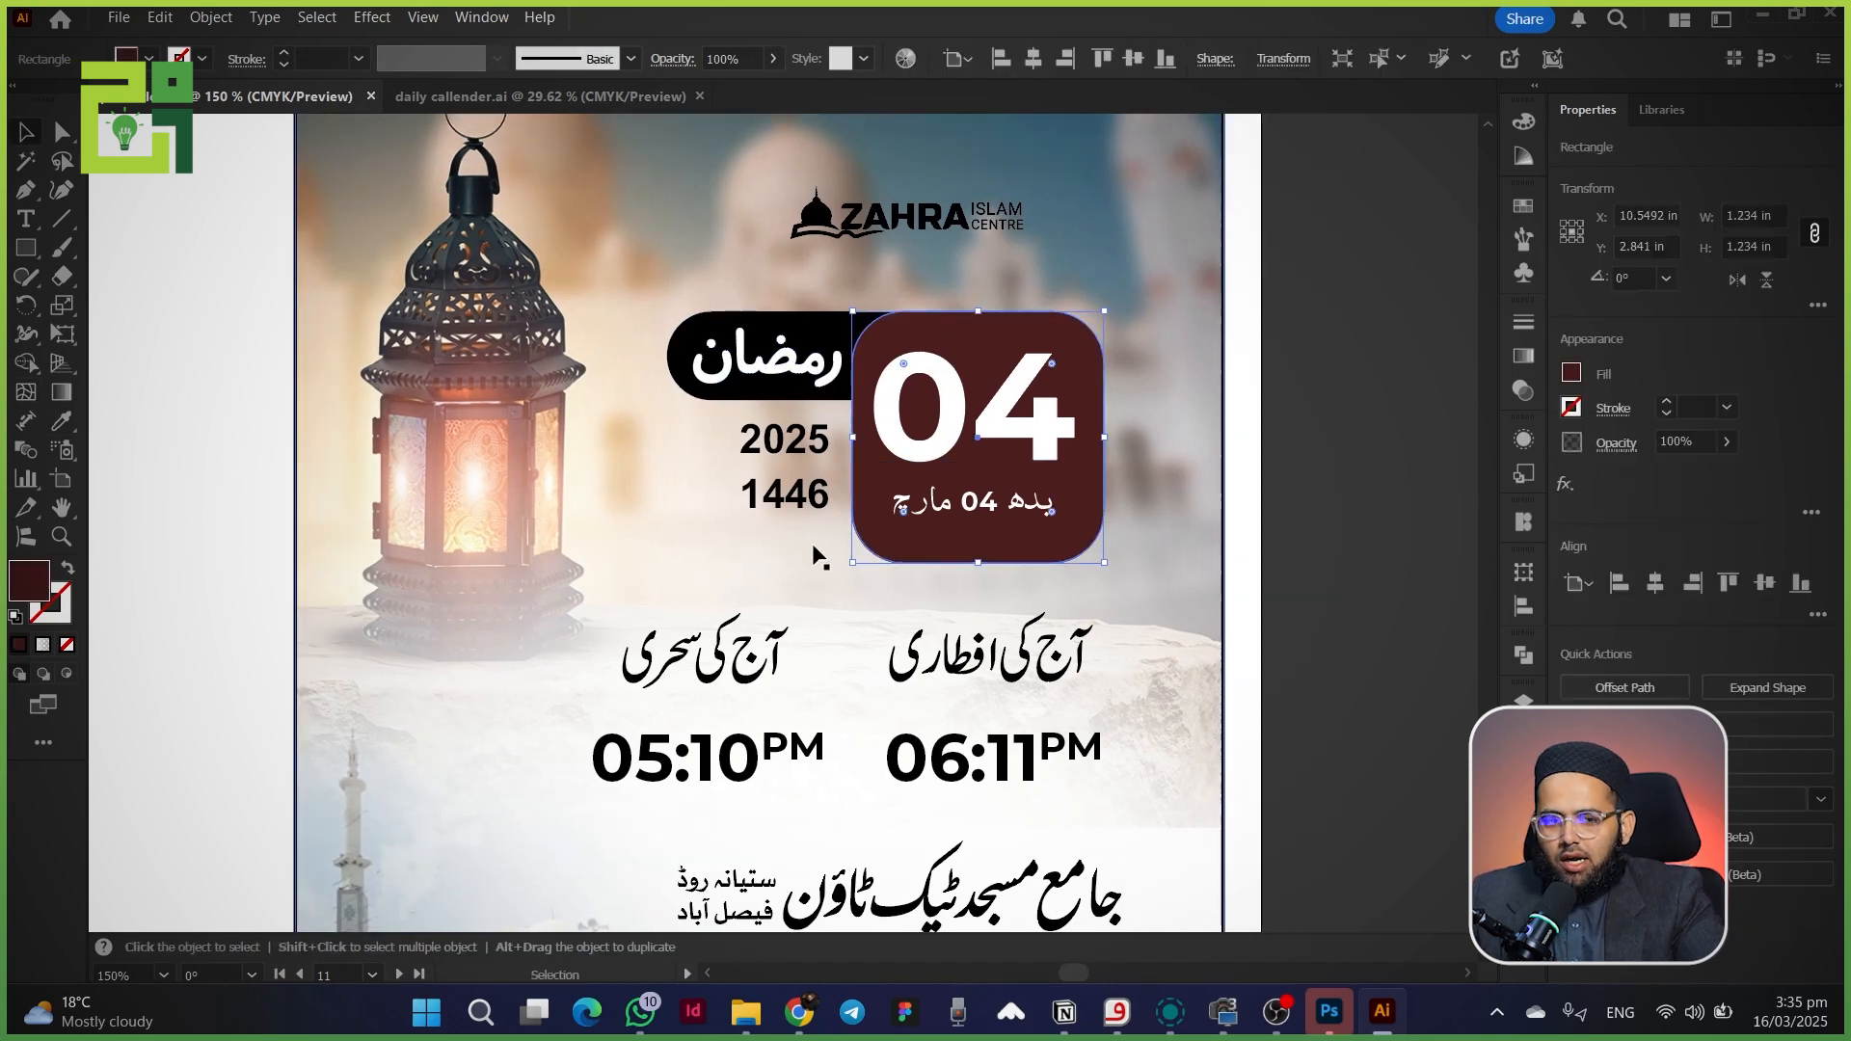
{"action": "left_click", "coordinate": [191, 573]}
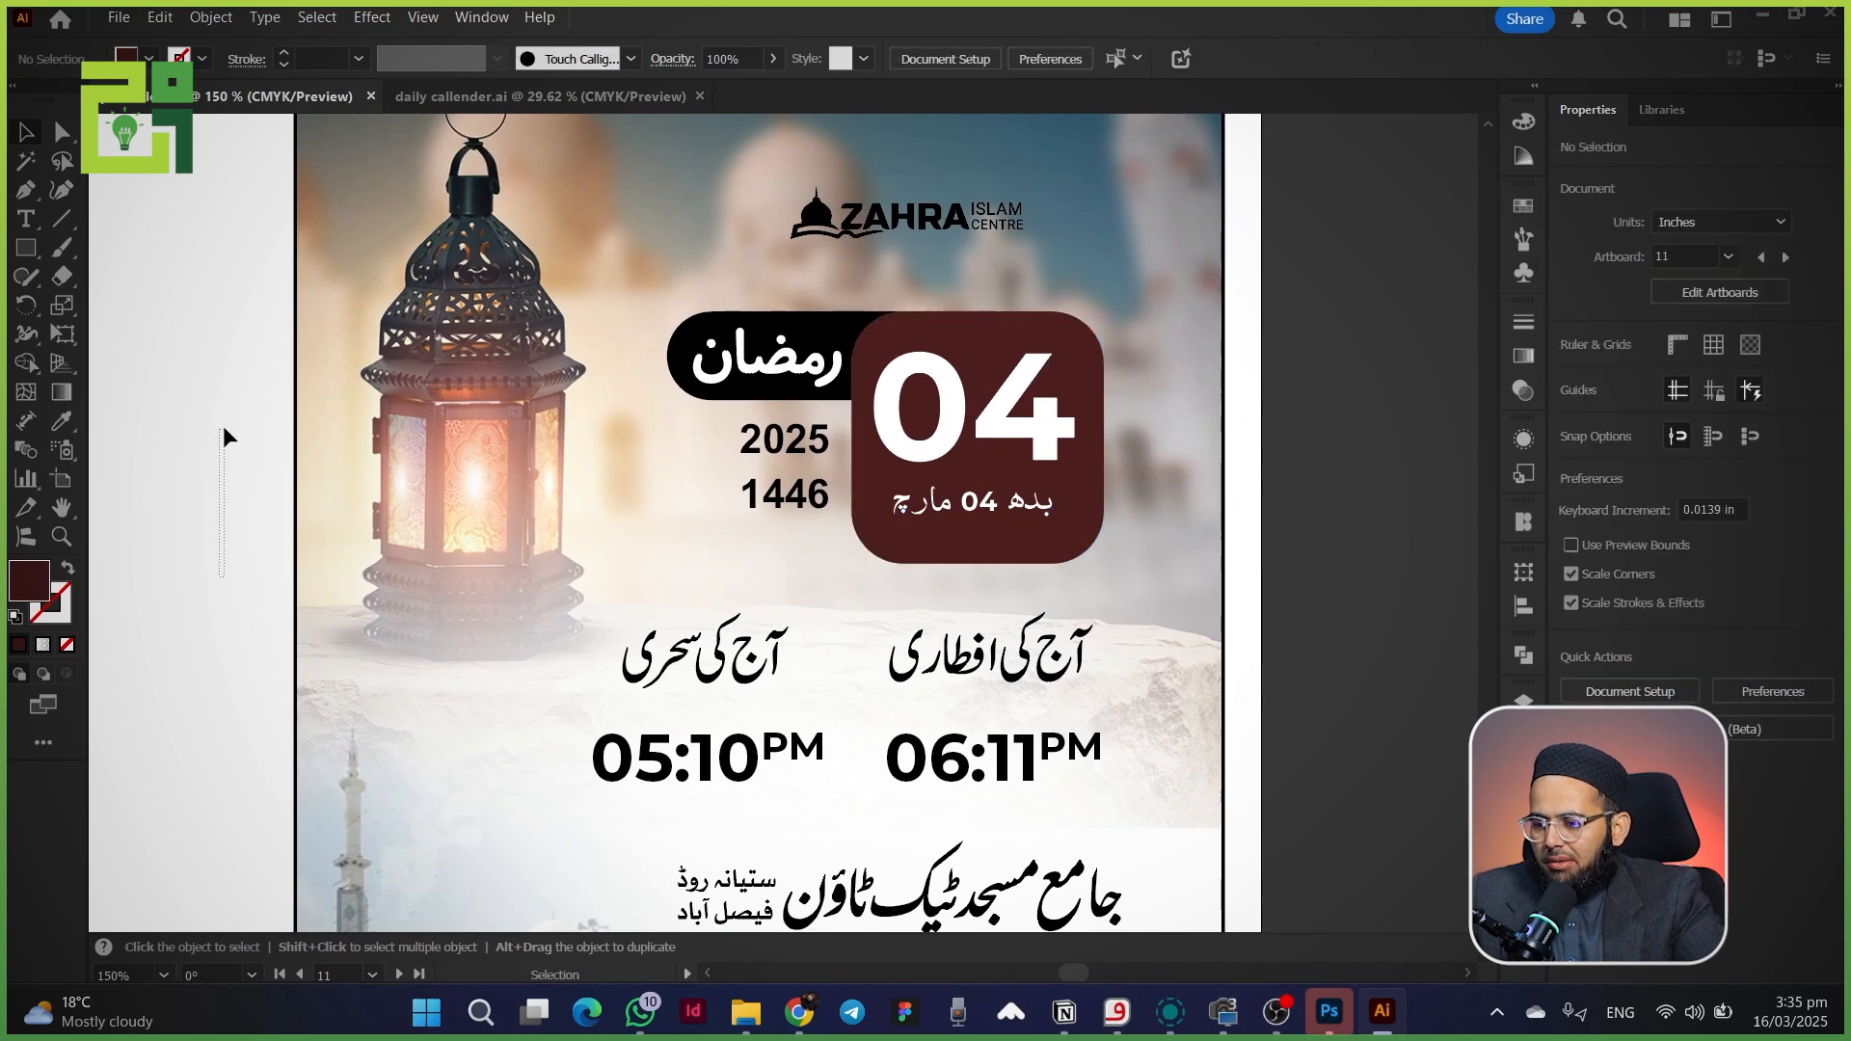
{"action": "left_click_drag", "start_coordinate": [268, 431], "coordinate": [277, 359]}
{"action": "left_click", "coordinate": [26, 248]}
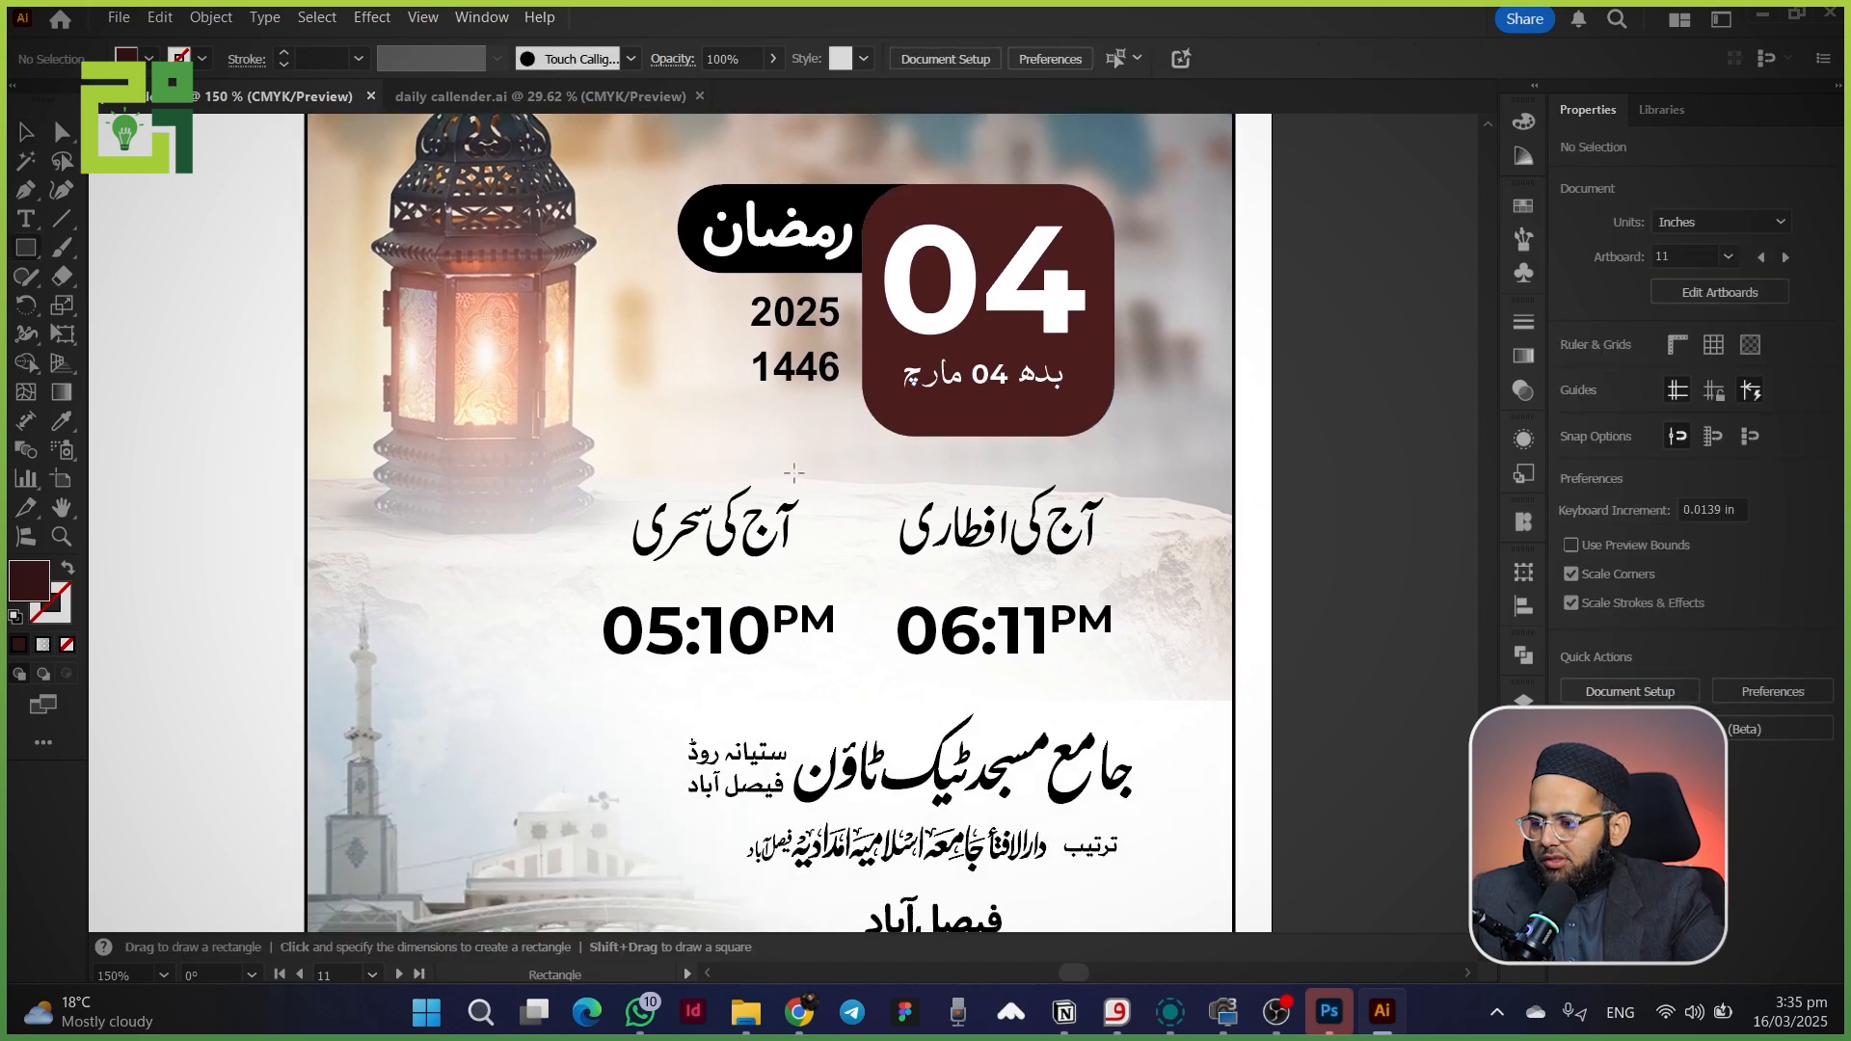
{"action": "left_click_drag", "start_coordinate": [1119, 462], "coordinate": [863, 568]}
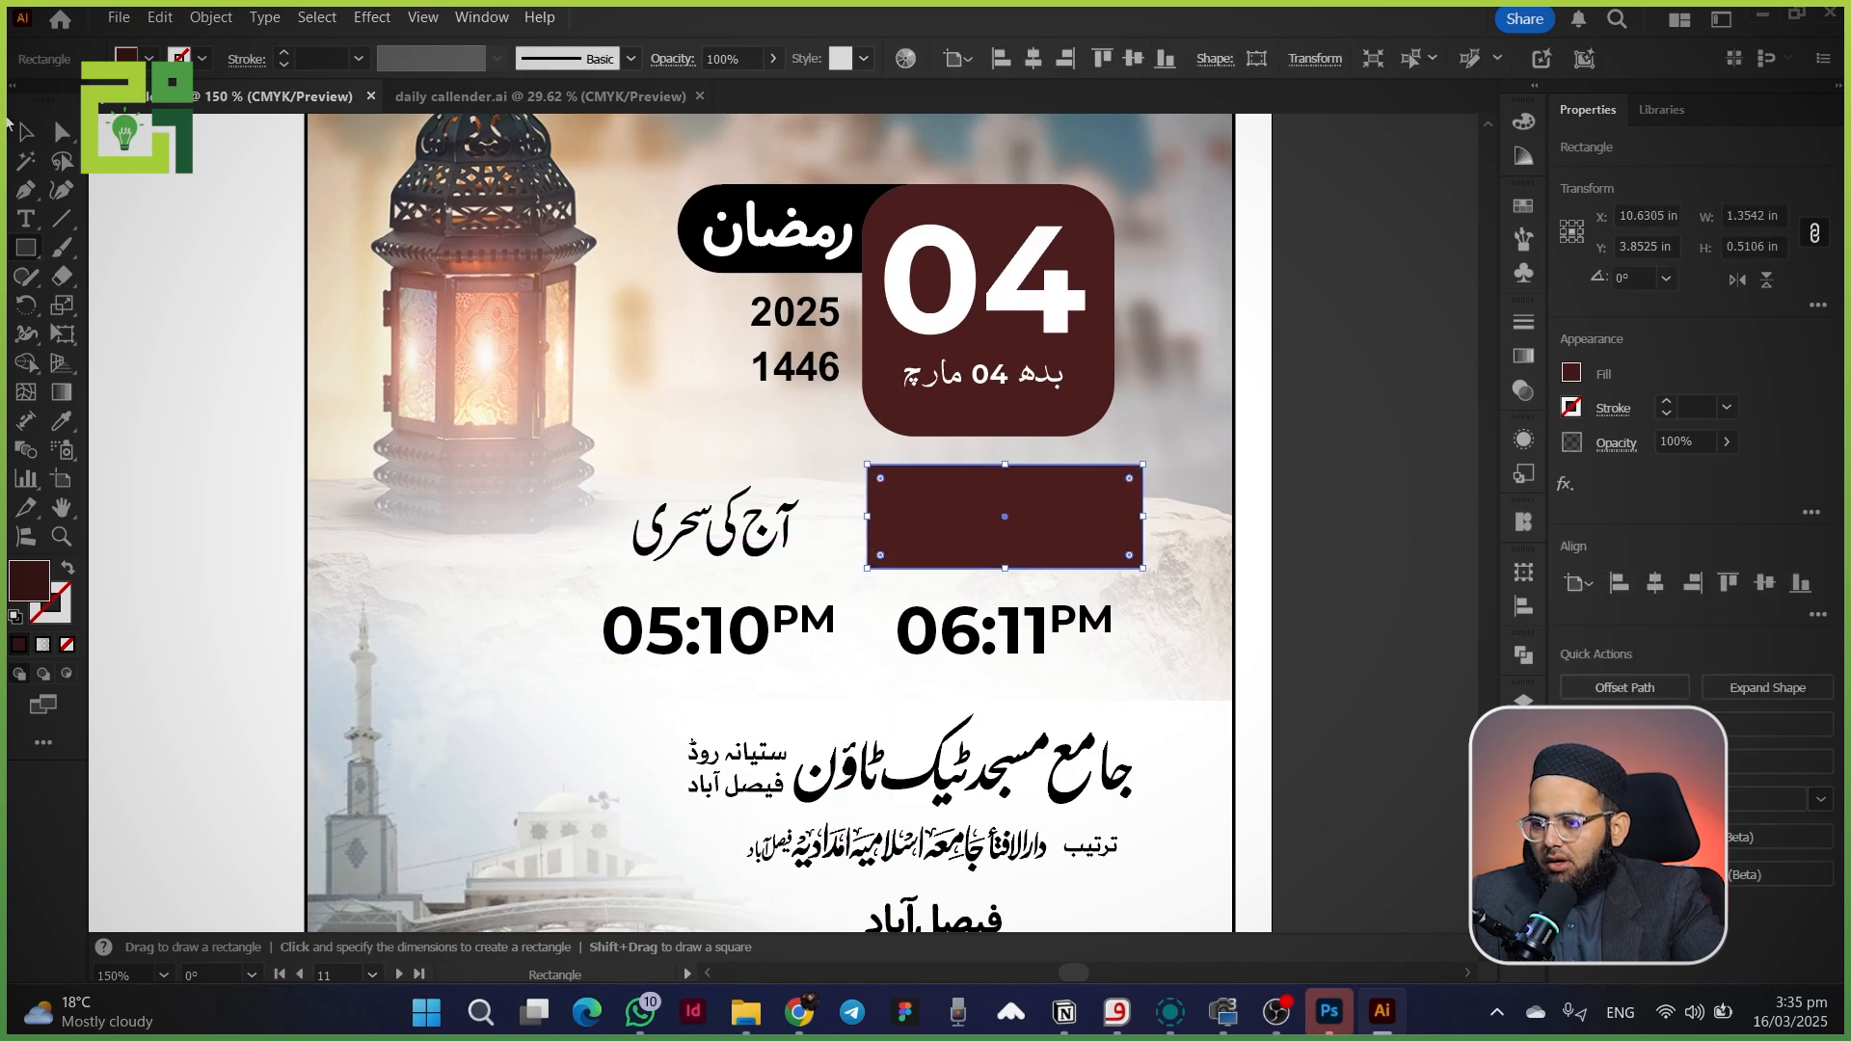
- Send the new maroon rectangle behind the آج کی افطاری text and line it up vertically with the text
{"action": "left_click", "coordinate": [26, 132]}
{"action": "mouse_move", "coordinate": [923, 518]}
{"action": "left_mouse_down"}
{"action": "mouse_move", "coordinate": [622, 525]}
{"action": "mouse_move", "coordinate": [938, 533]}
{"action": "left_mouse_up"}
{"action": "left_click", "coordinate": [628, 493]}
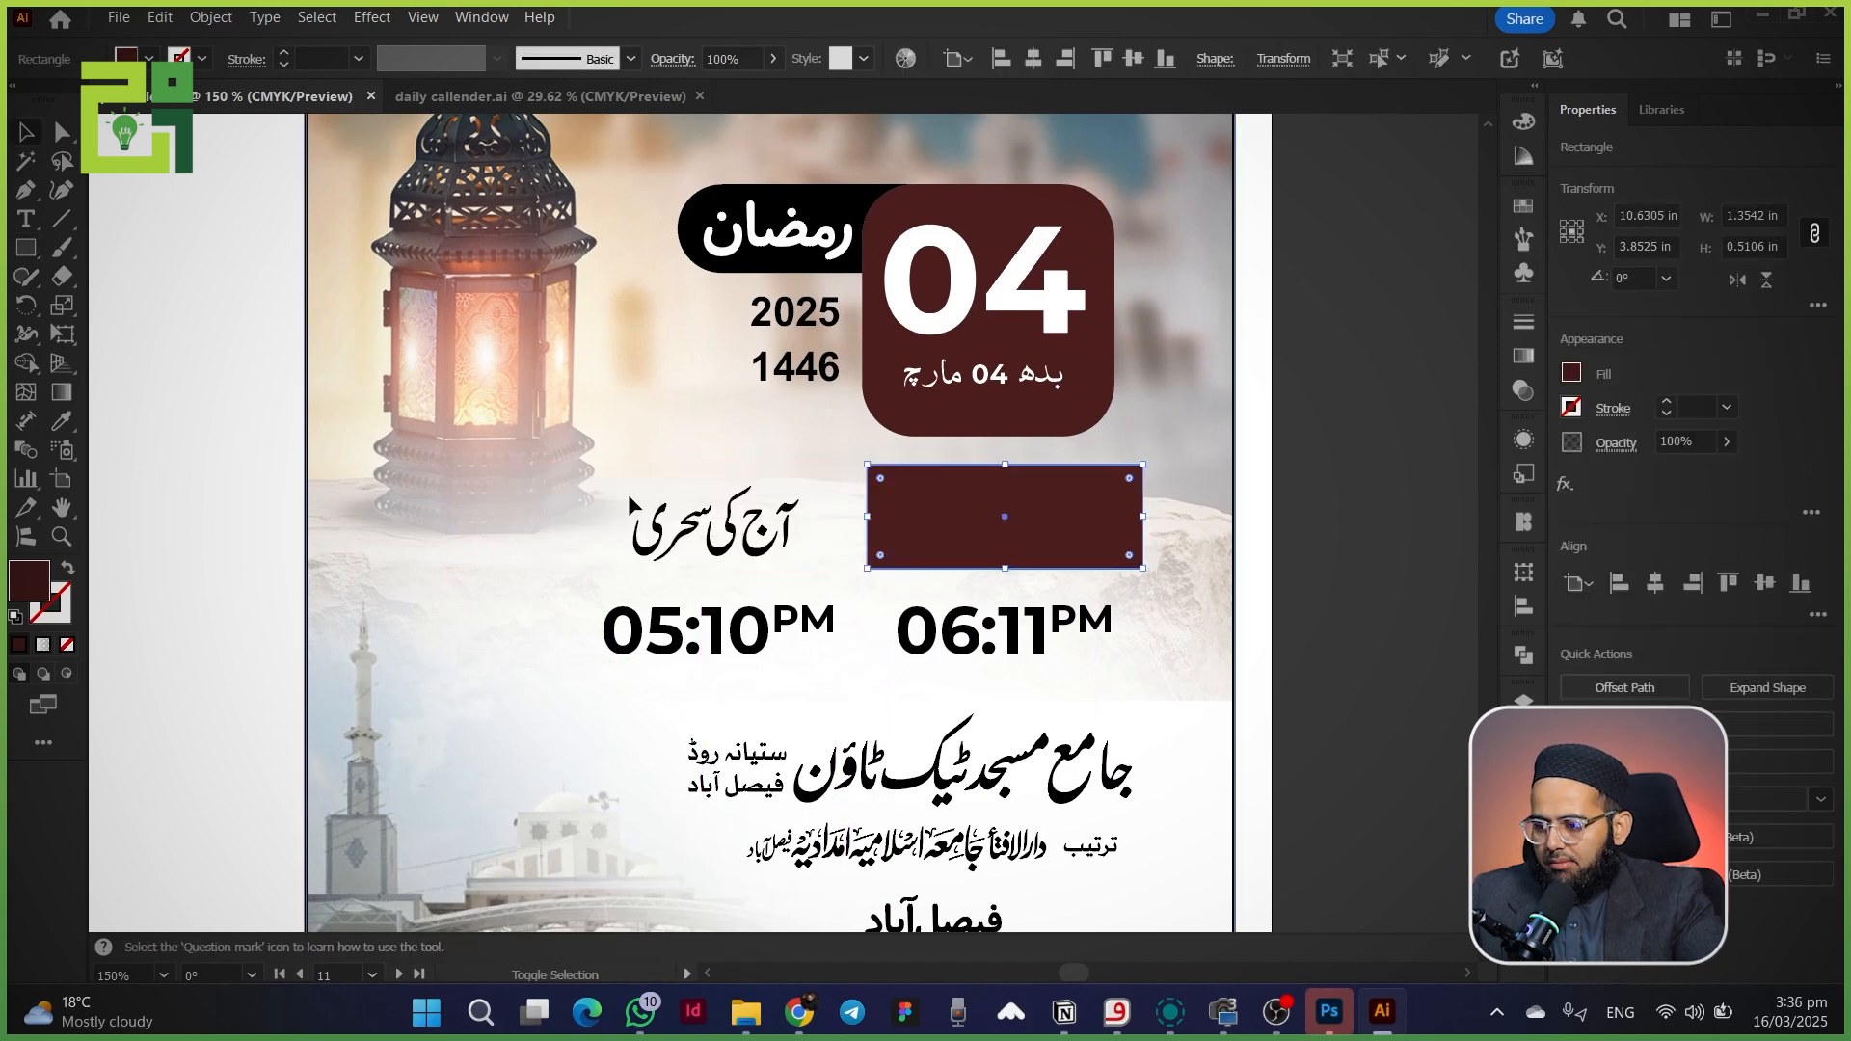
{"action": "key", "text": "ctrl+shift+bracketleft"}
{"action": "left_click", "coordinate": [880, 502]}
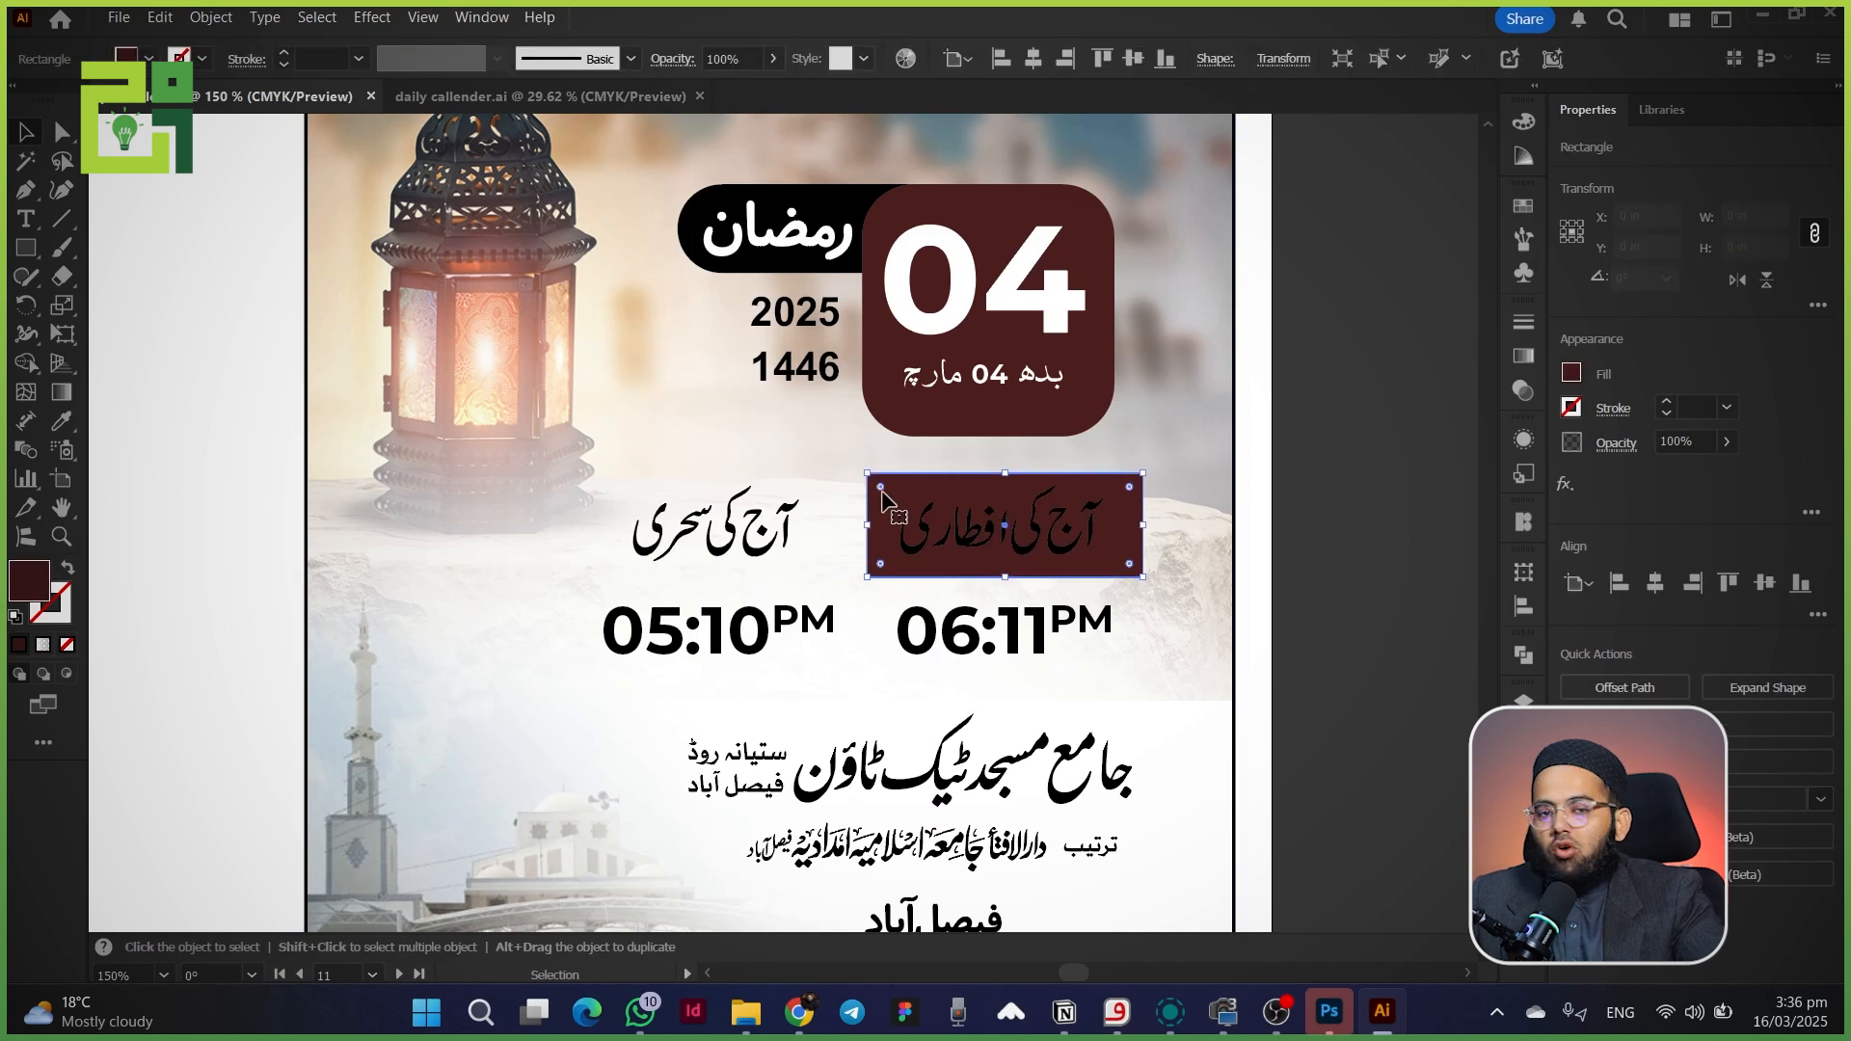
{"action": "key", "text": "Up"}
- Recolour the rectangle behind آج کی افطاری light blue-grey by sampling the background image
{"action": "key", "text": "i"}
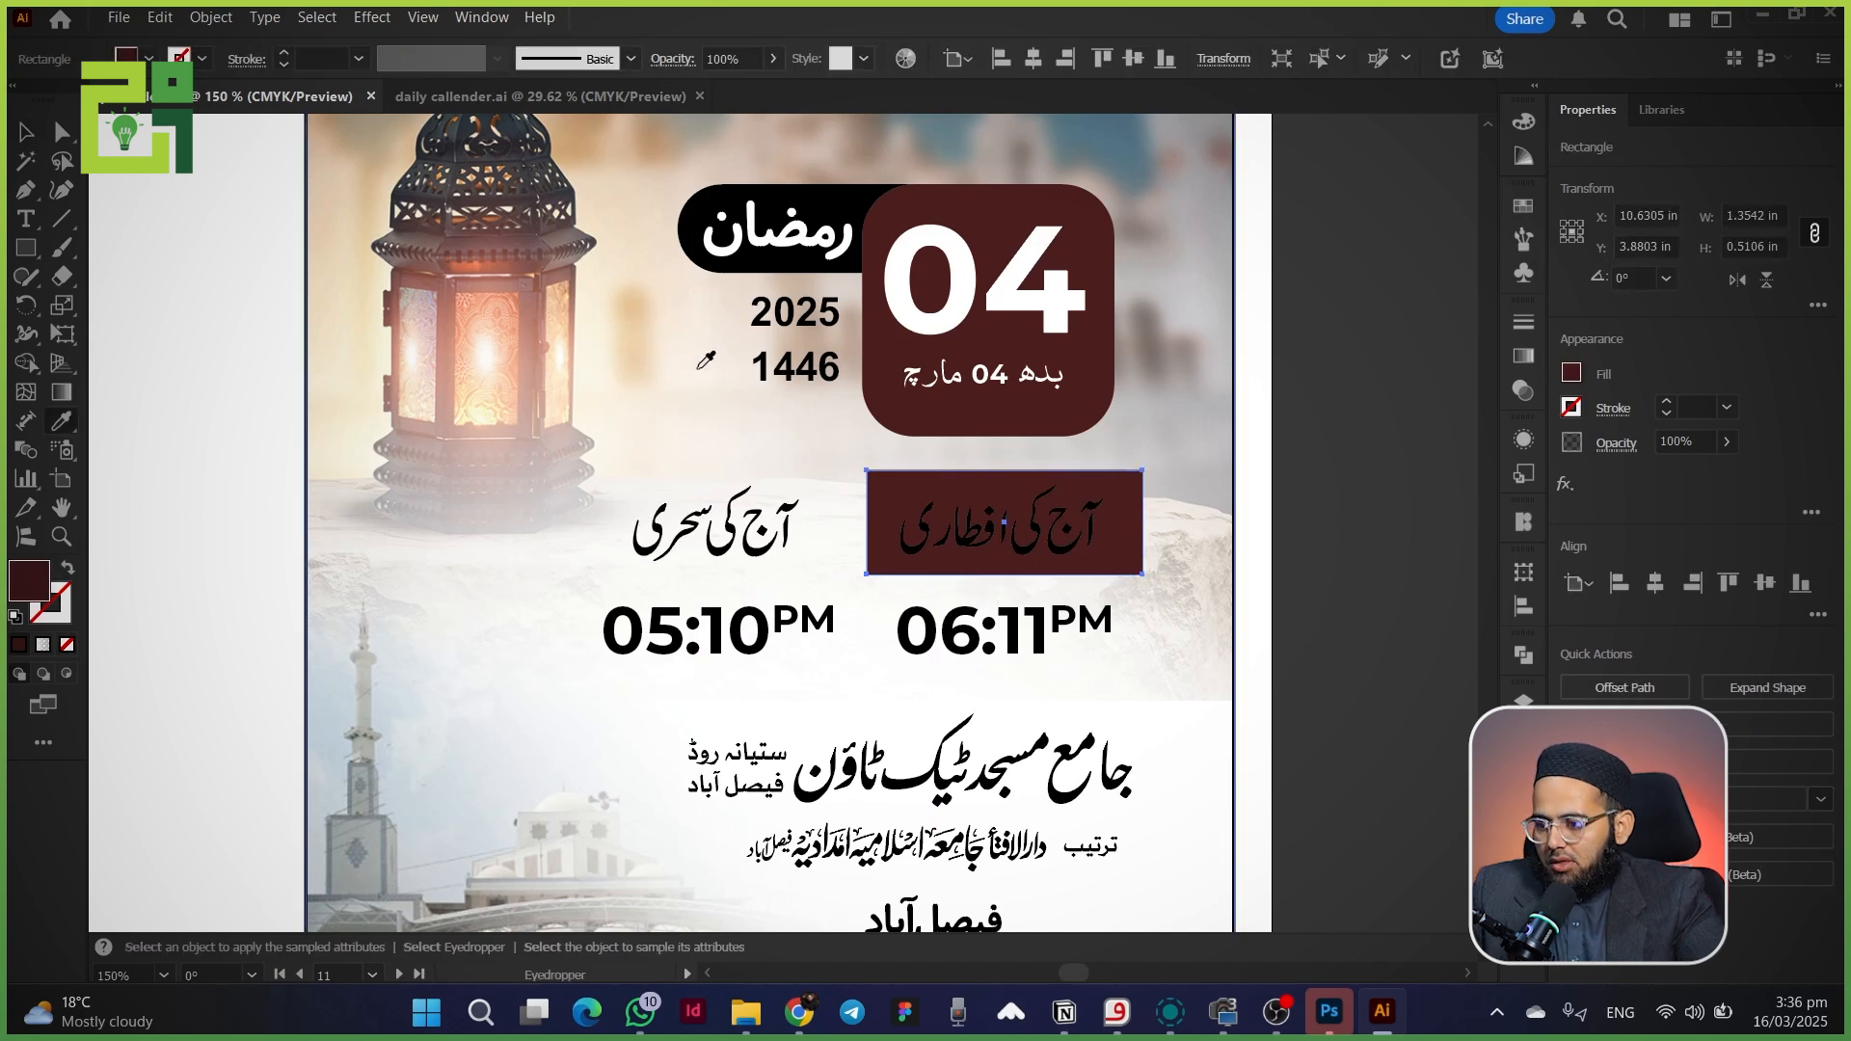
{"action": "left_click", "coordinate": [602, 289]}
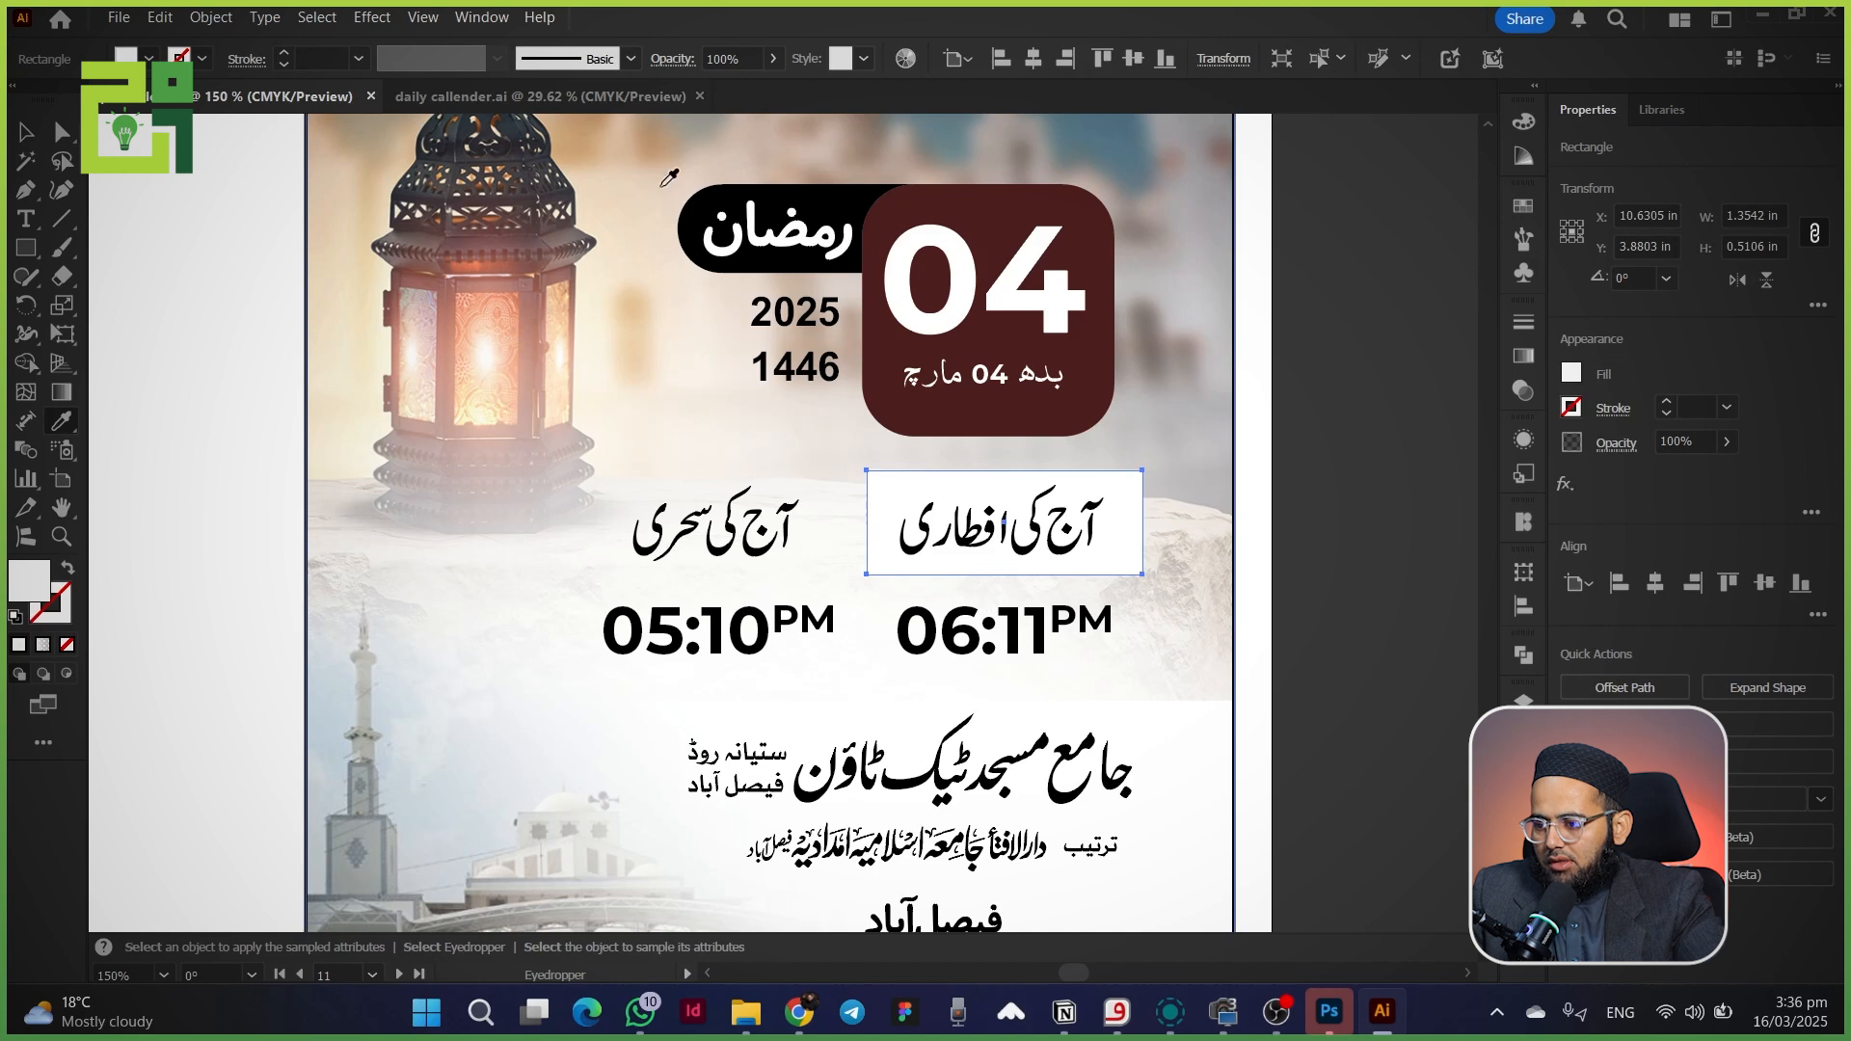
{"action": "left_click", "coordinate": [367, 333]}
{"action": "left_click", "coordinate": [377, 441]}
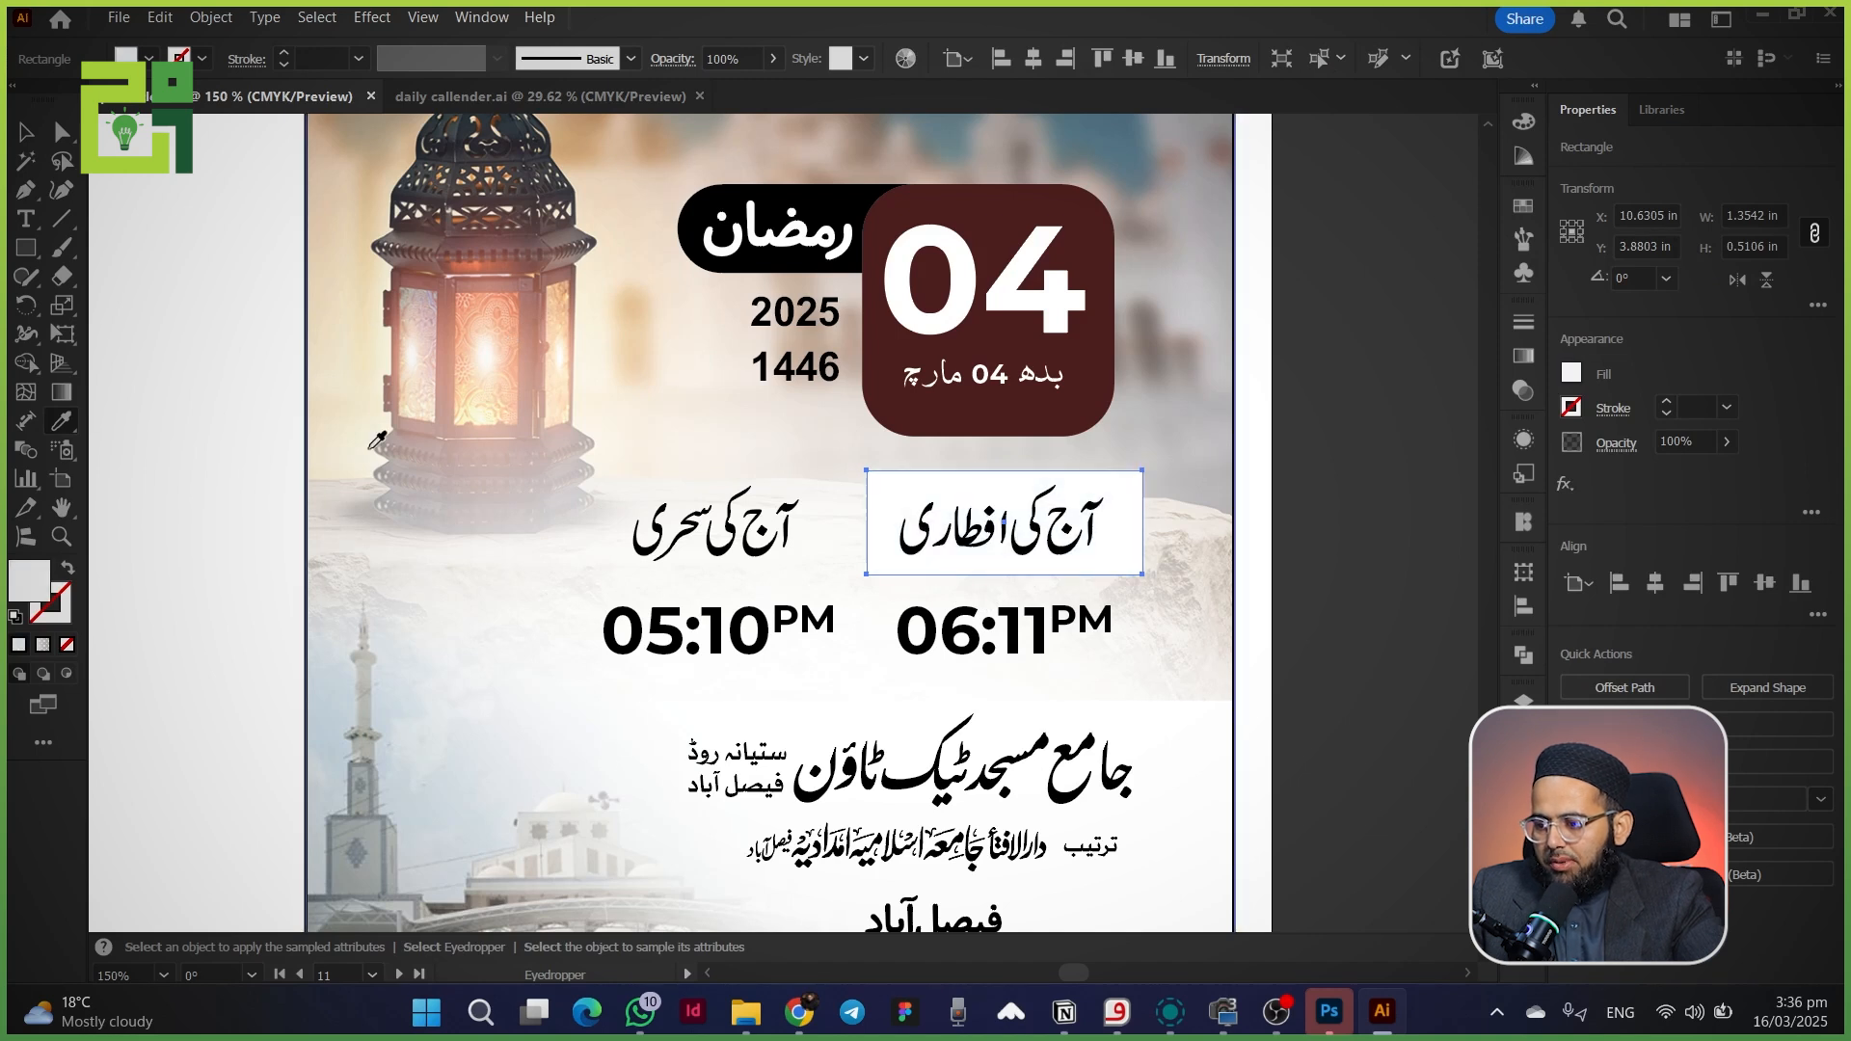
{"action": "left_click", "coordinate": [680, 860]}
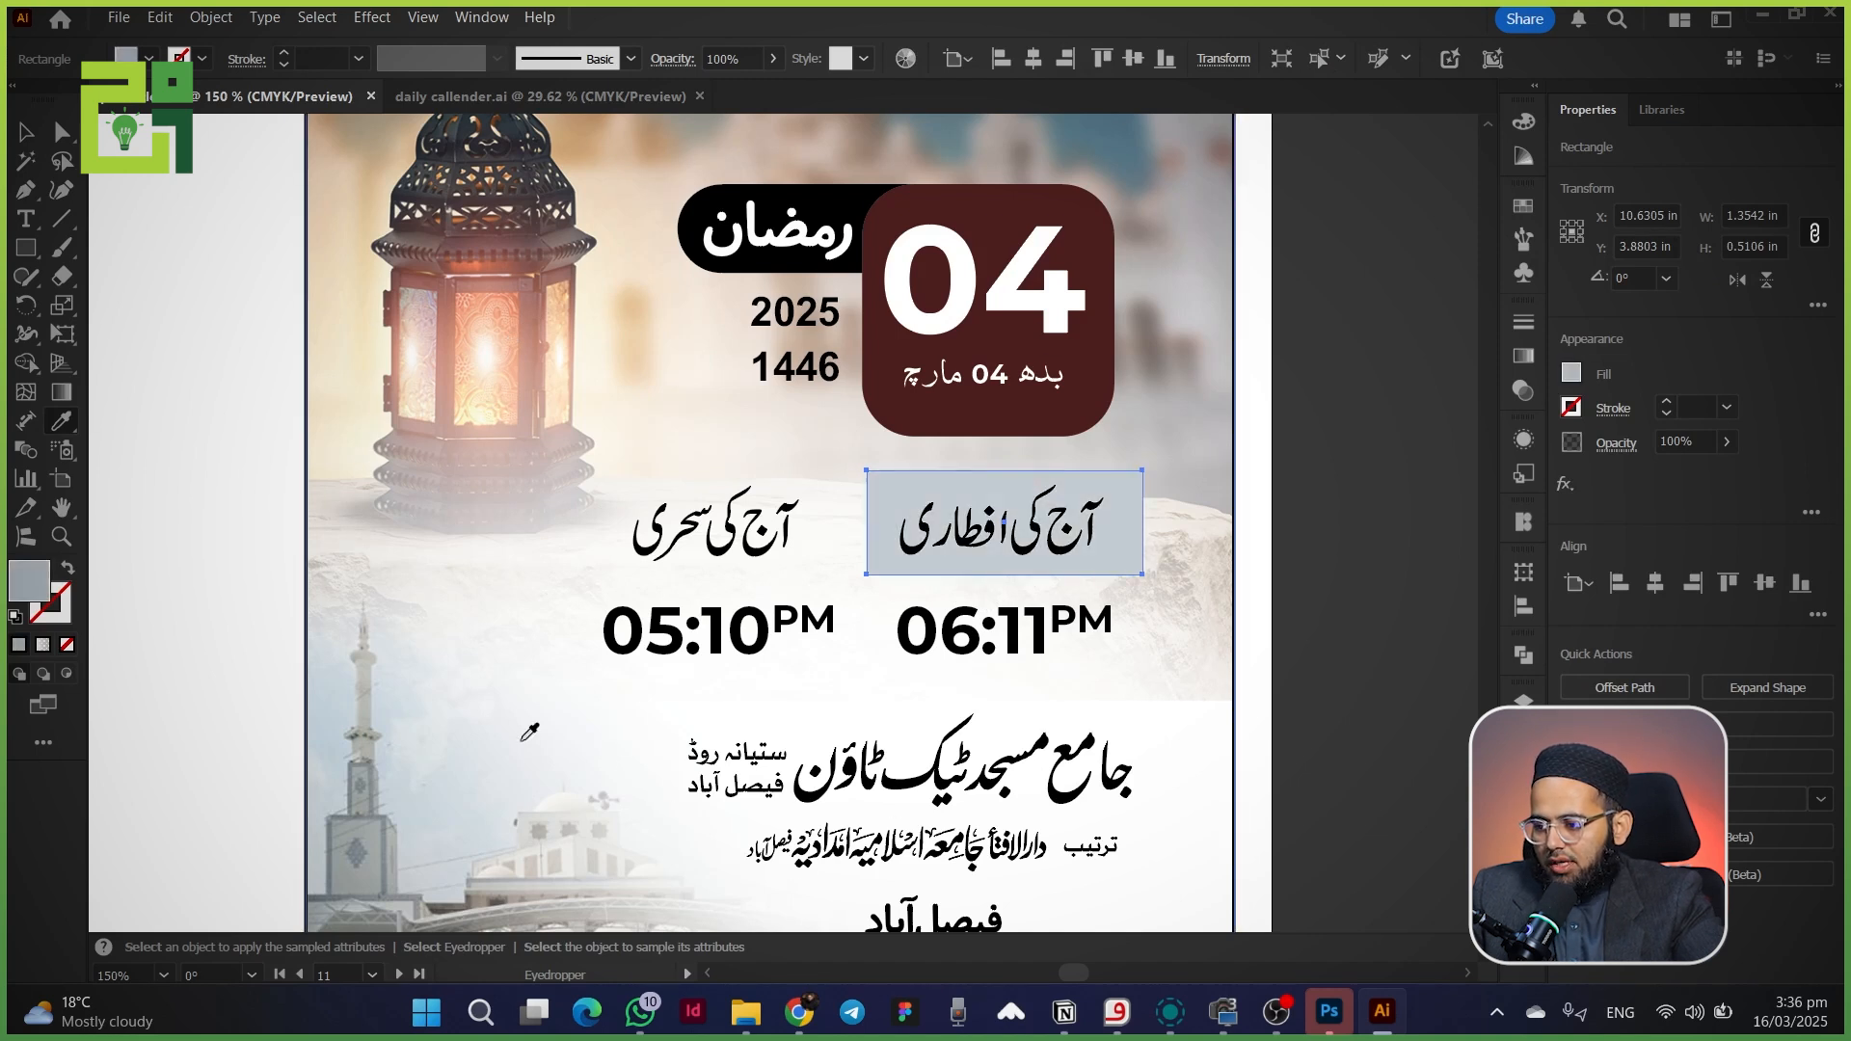
- Place a copy of the blue-grey rectangle behind 06:11PM in the date square's maroon, and recolour the time near-white
{"action": "key", "text": "v"}
{"action": "left_click_drag", "start_coordinate": [956, 571], "coordinate": [933, 636]}
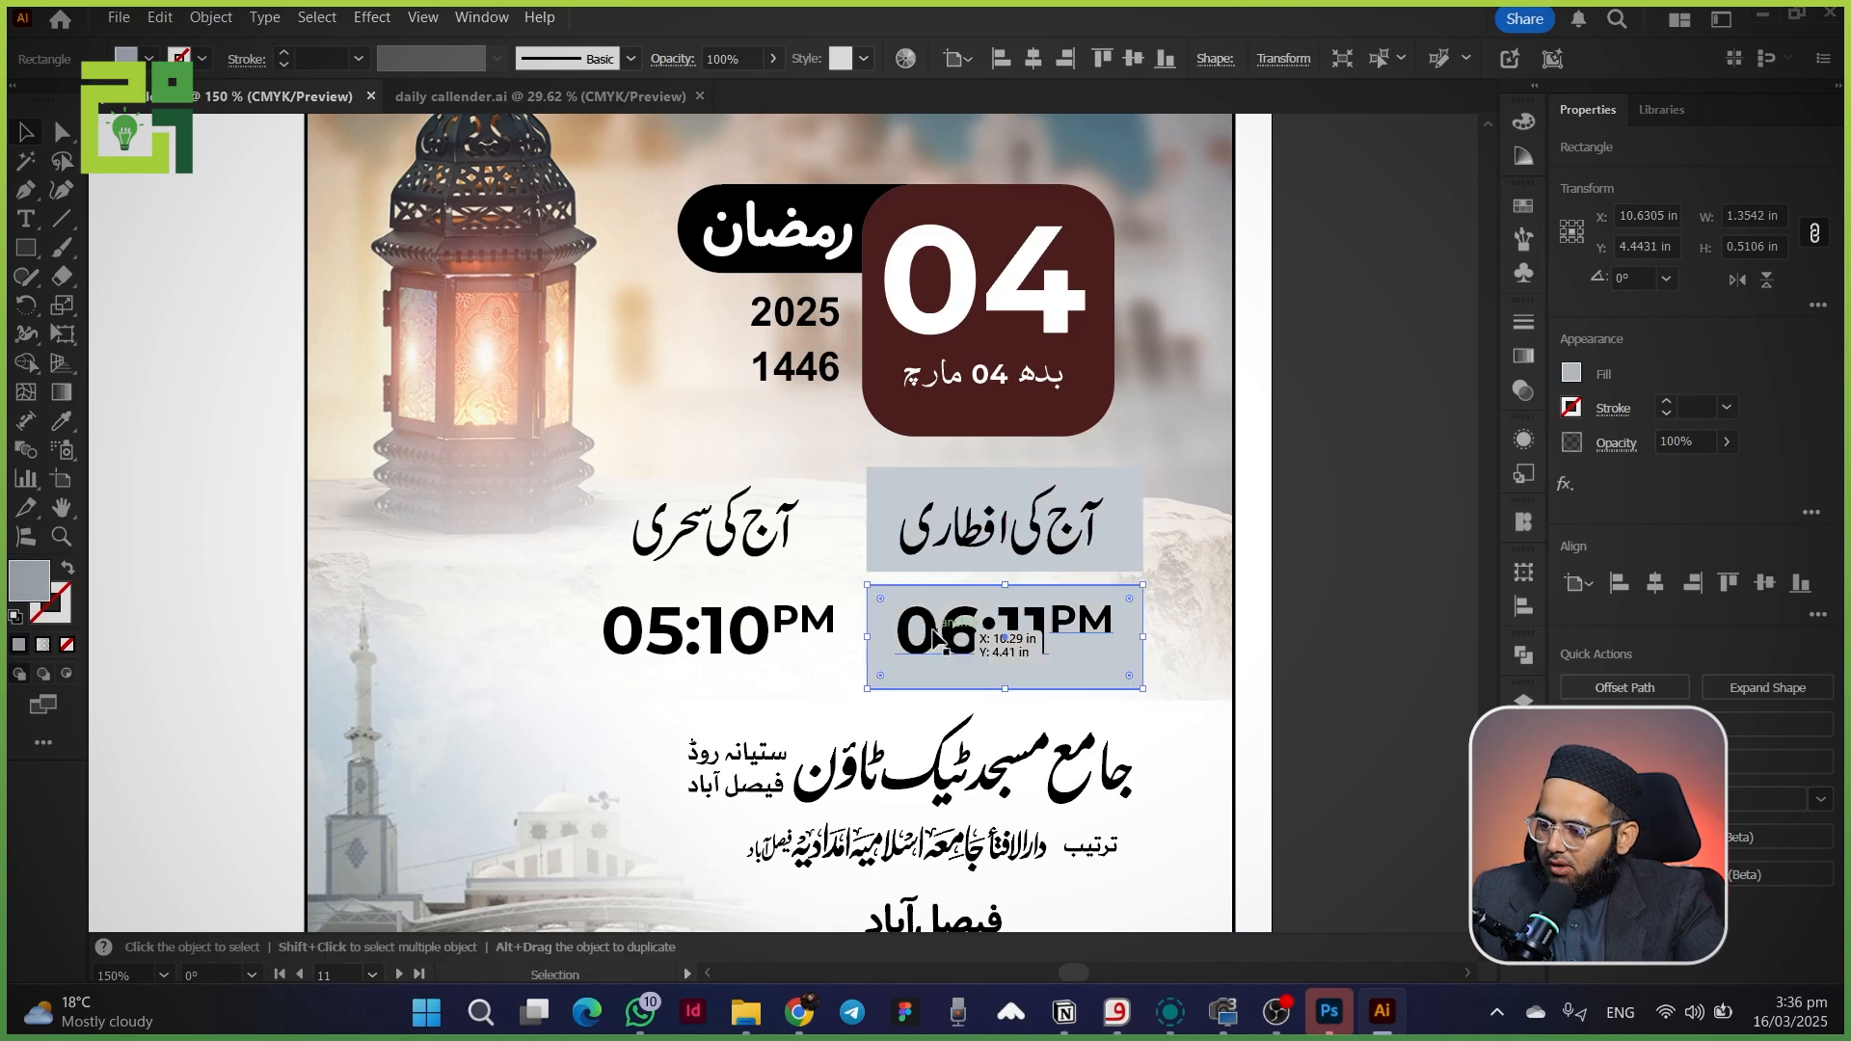
{"action": "key", "text": "i"}
{"action": "left_click", "coordinate": [876, 375]}
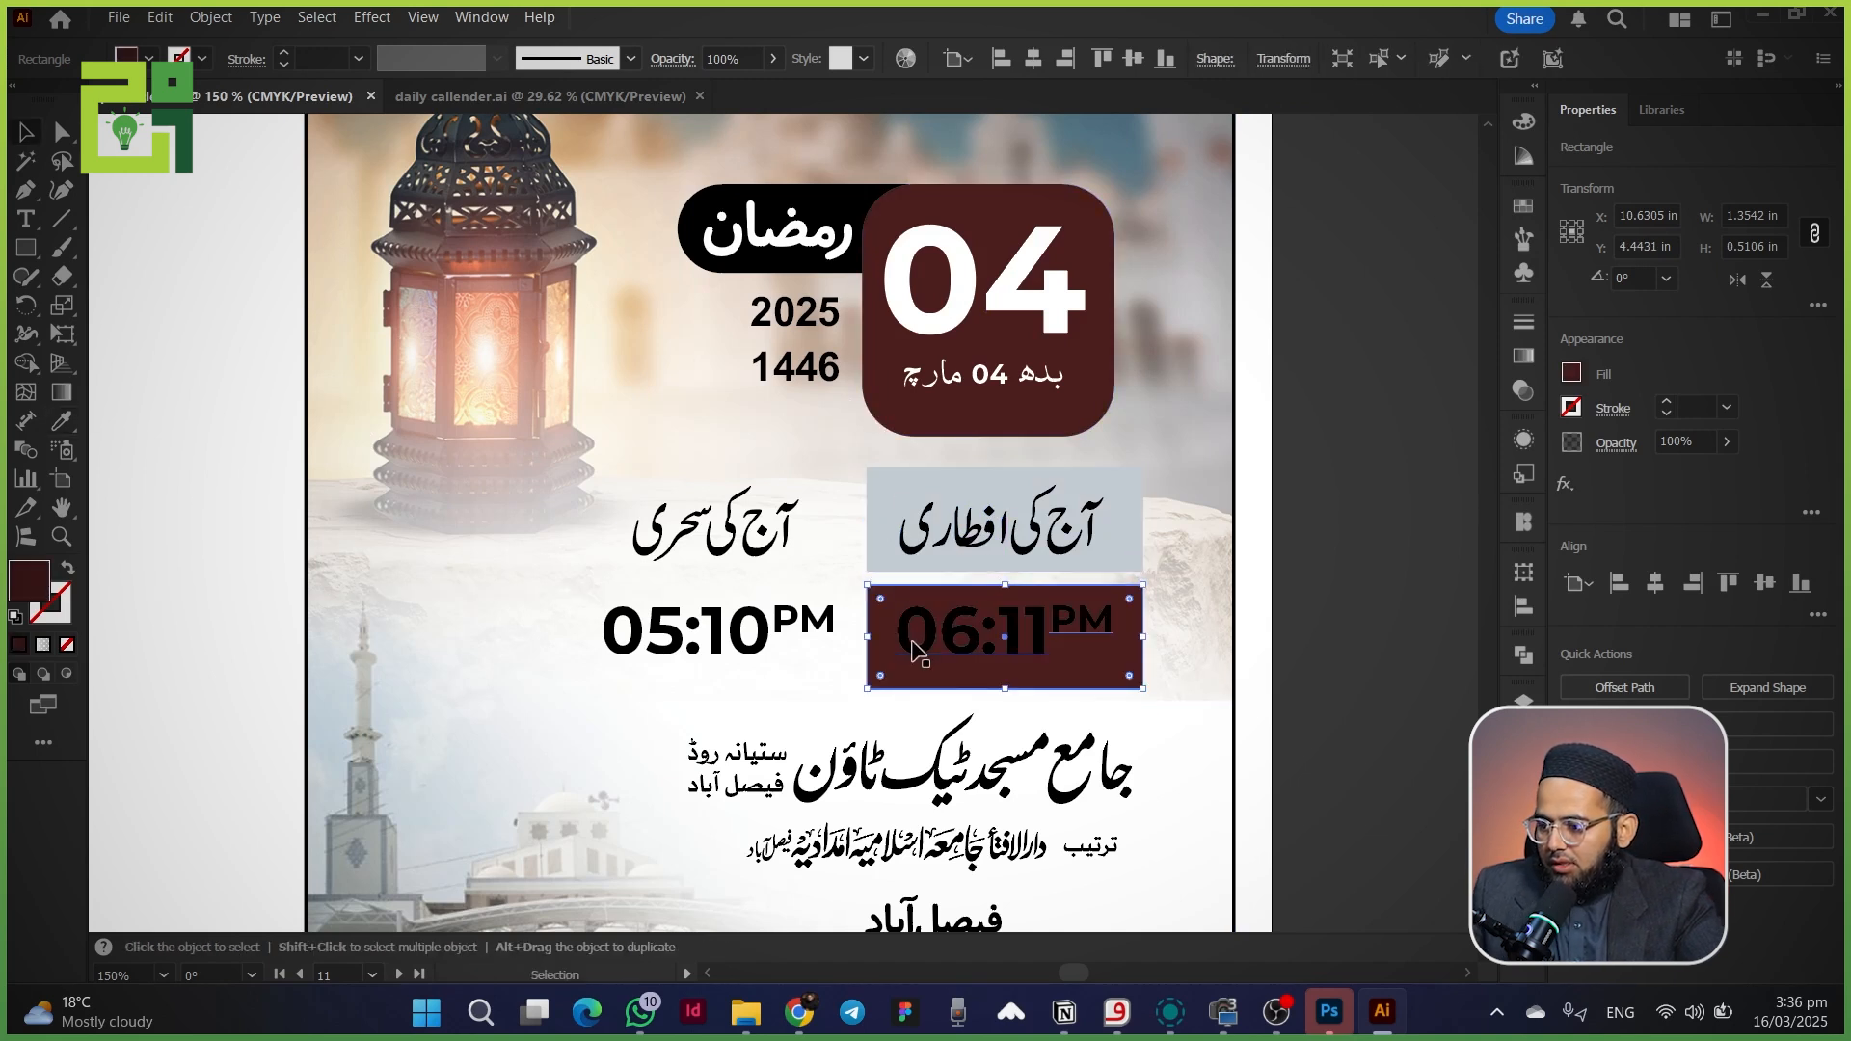
{"action": "left_click", "coordinate": [897, 622], "text": "ctrl"}
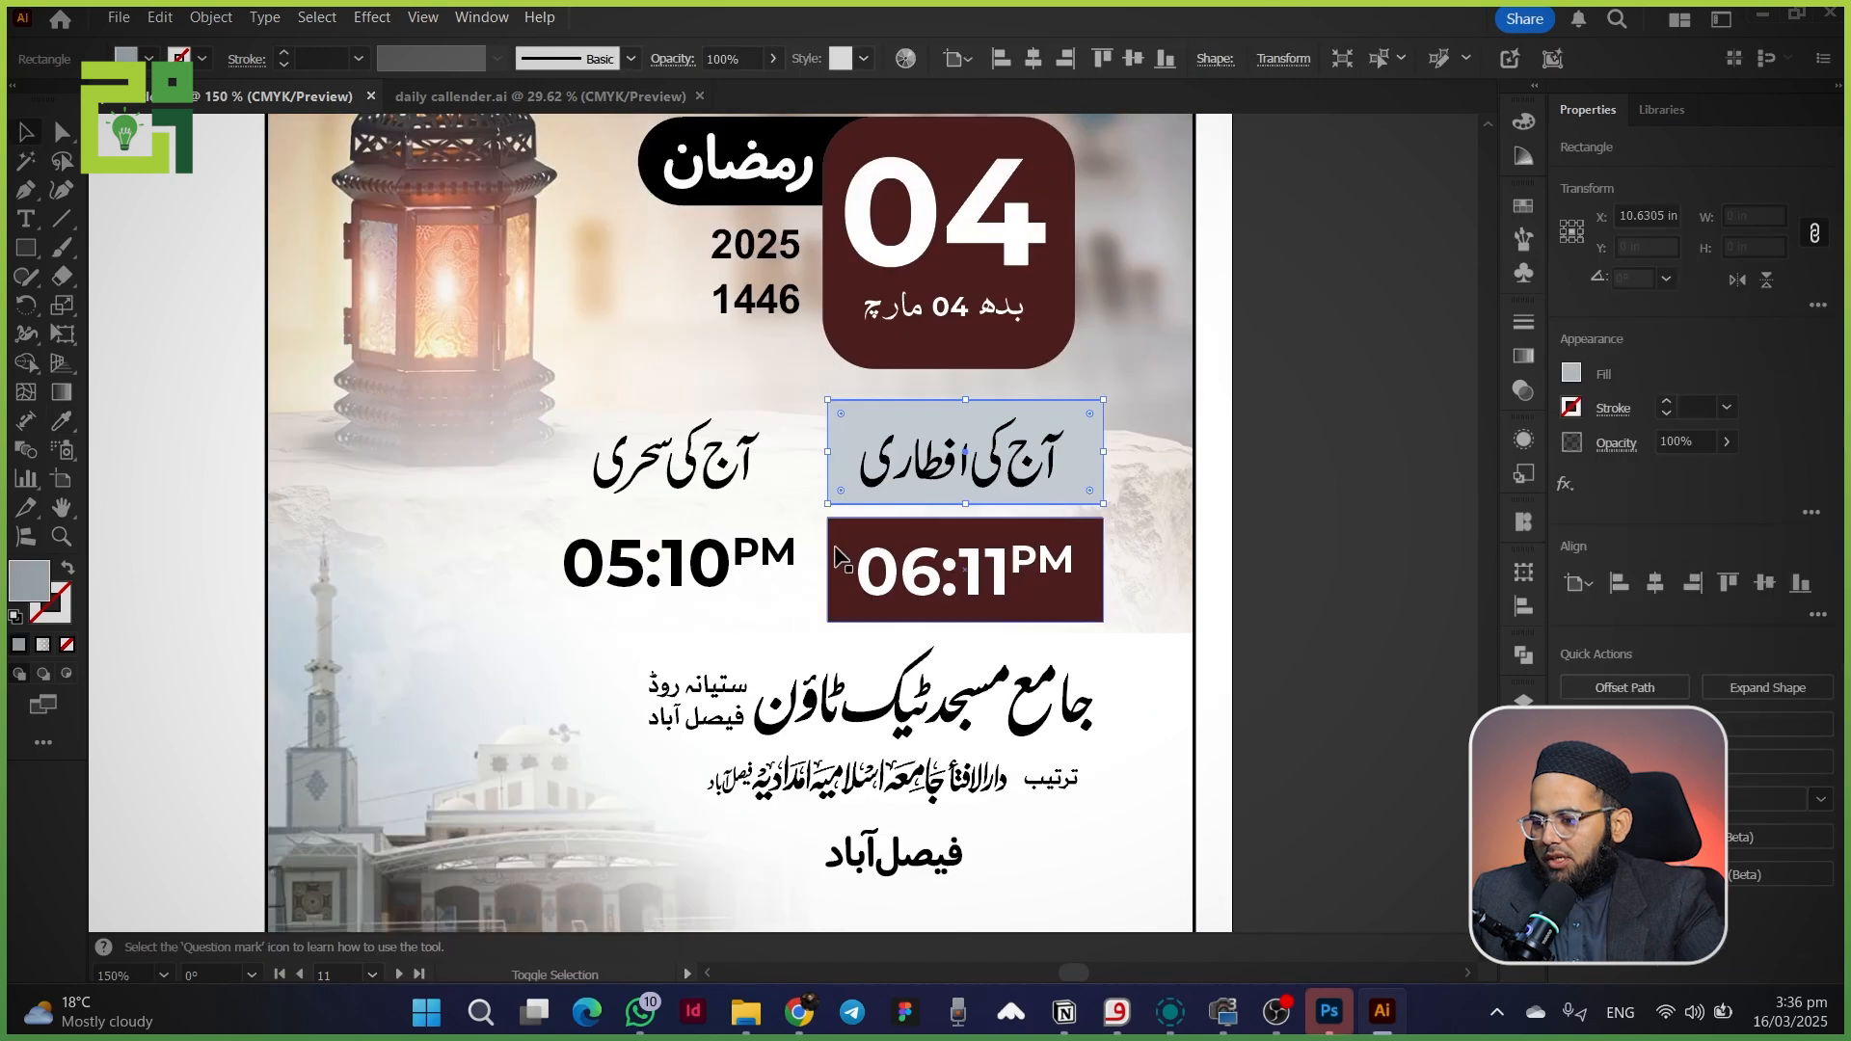
- Duplicate the blue-grey and maroon rectangles together behind the آج کی سحری and 05:10PM texts, leaving a narrow gap between the pairs
{"action": "left_click", "coordinate": [841, 555], "text": "shift"}
{"action": "left_click_drag", "start_coordinate": [848, 554], "coordinate": [564, 561]}
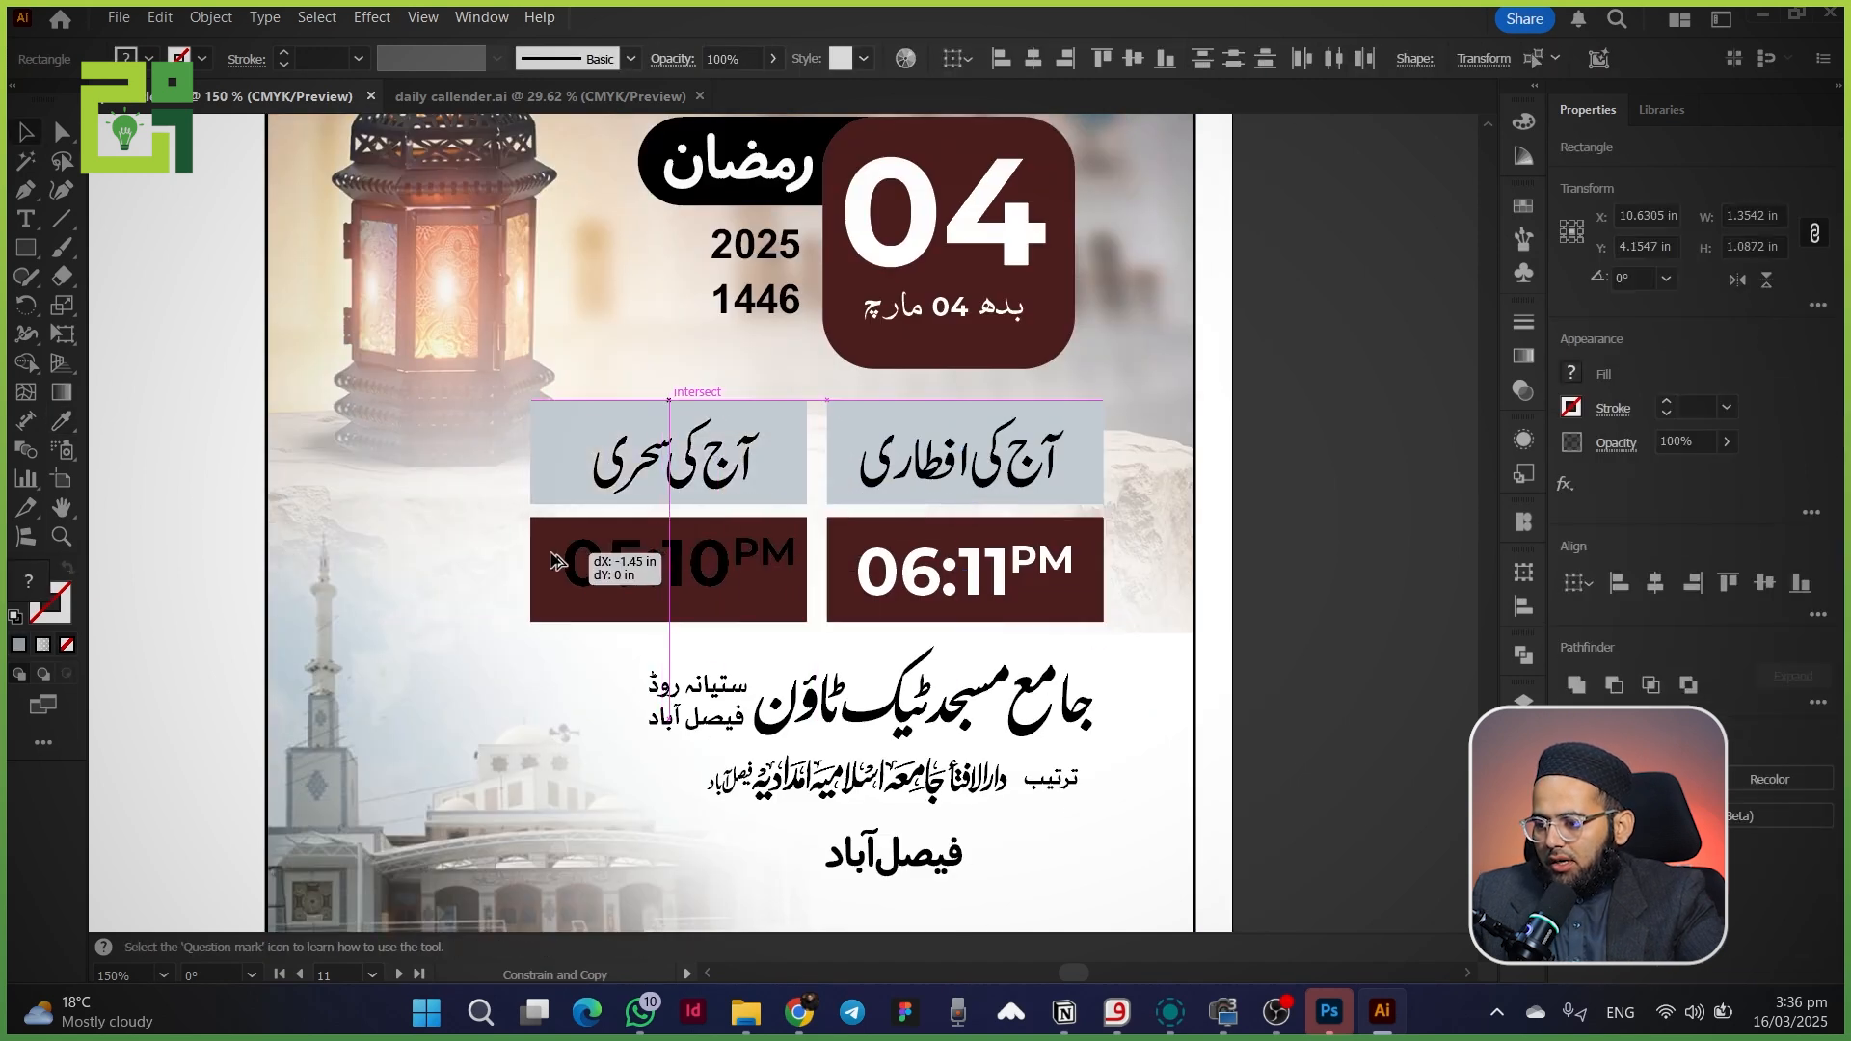
{"action": "left_click", "coordinate": [667, 470]}
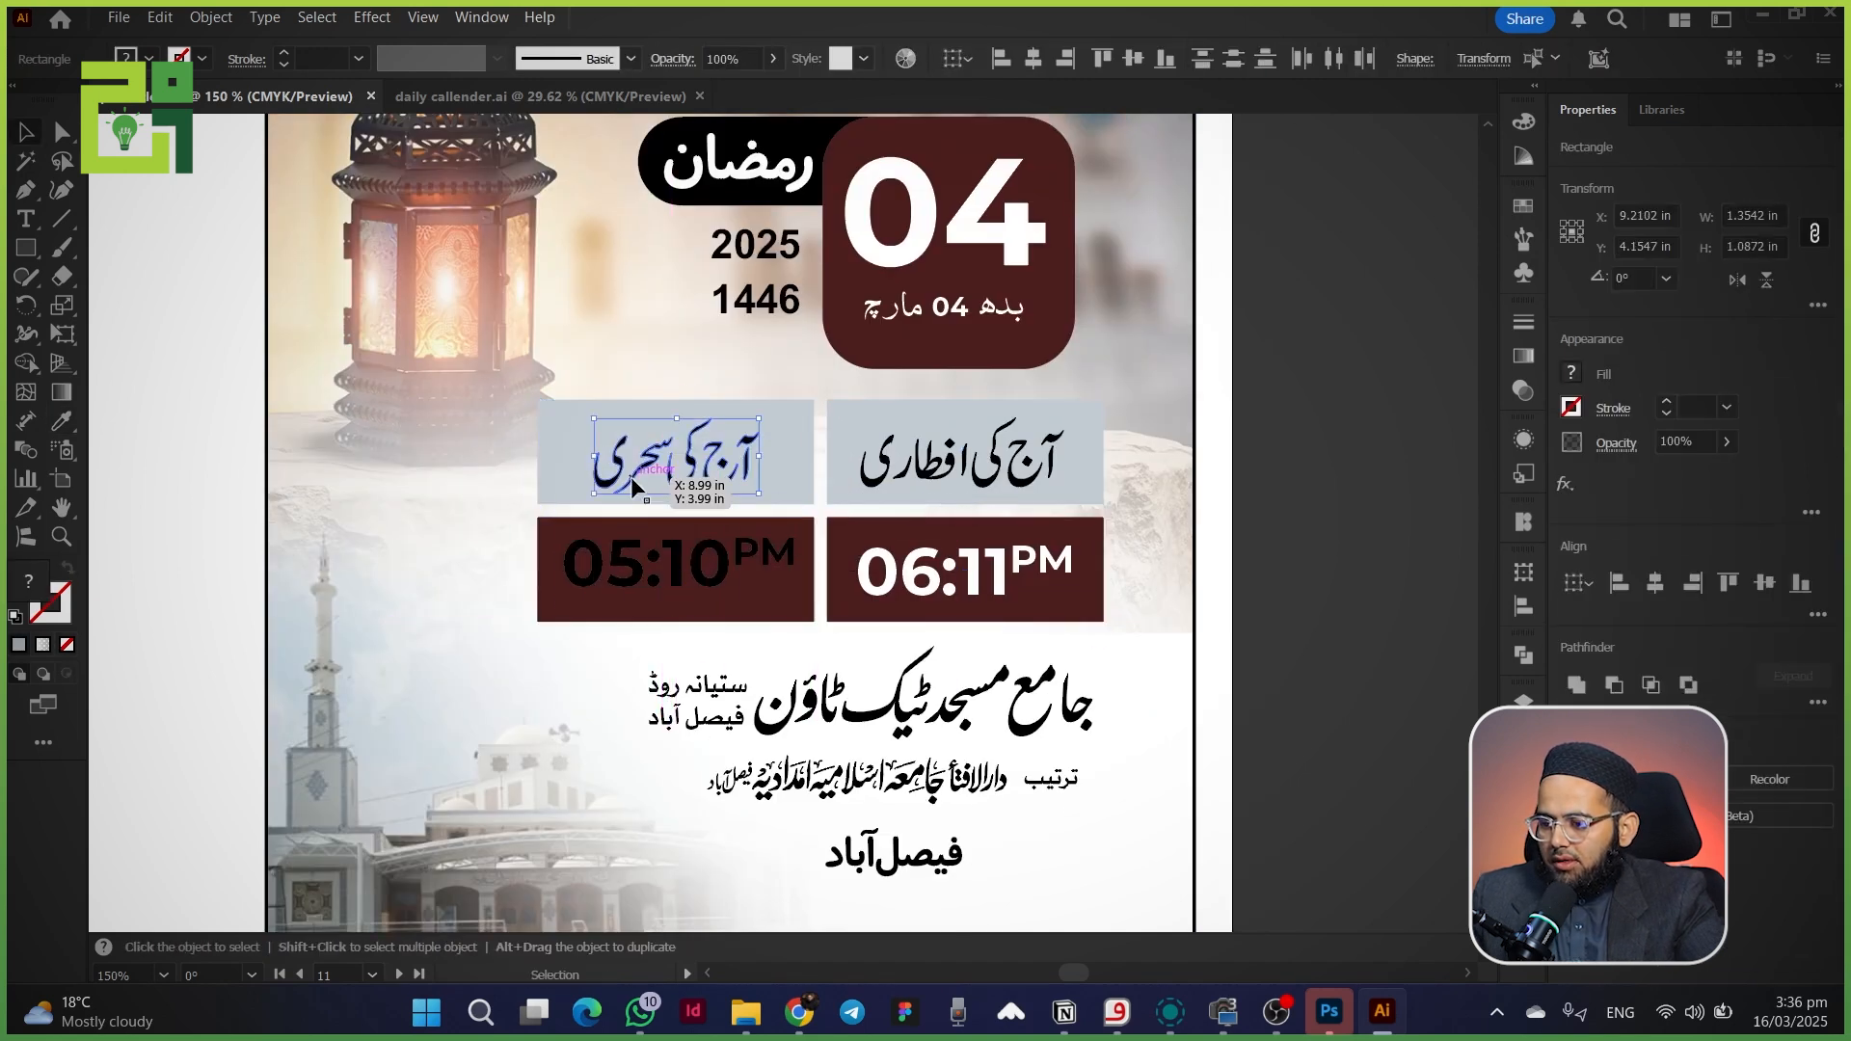
- Recolour the 05:10PM text near-white by sampling the light artboard background
{"action": "left_click", "coordinate": [644, 573]}
{"action": "key", "text": "i"}
{"action": "left_click", "coordinate": [181, 551]}
{"action": "key", "text": "v"}
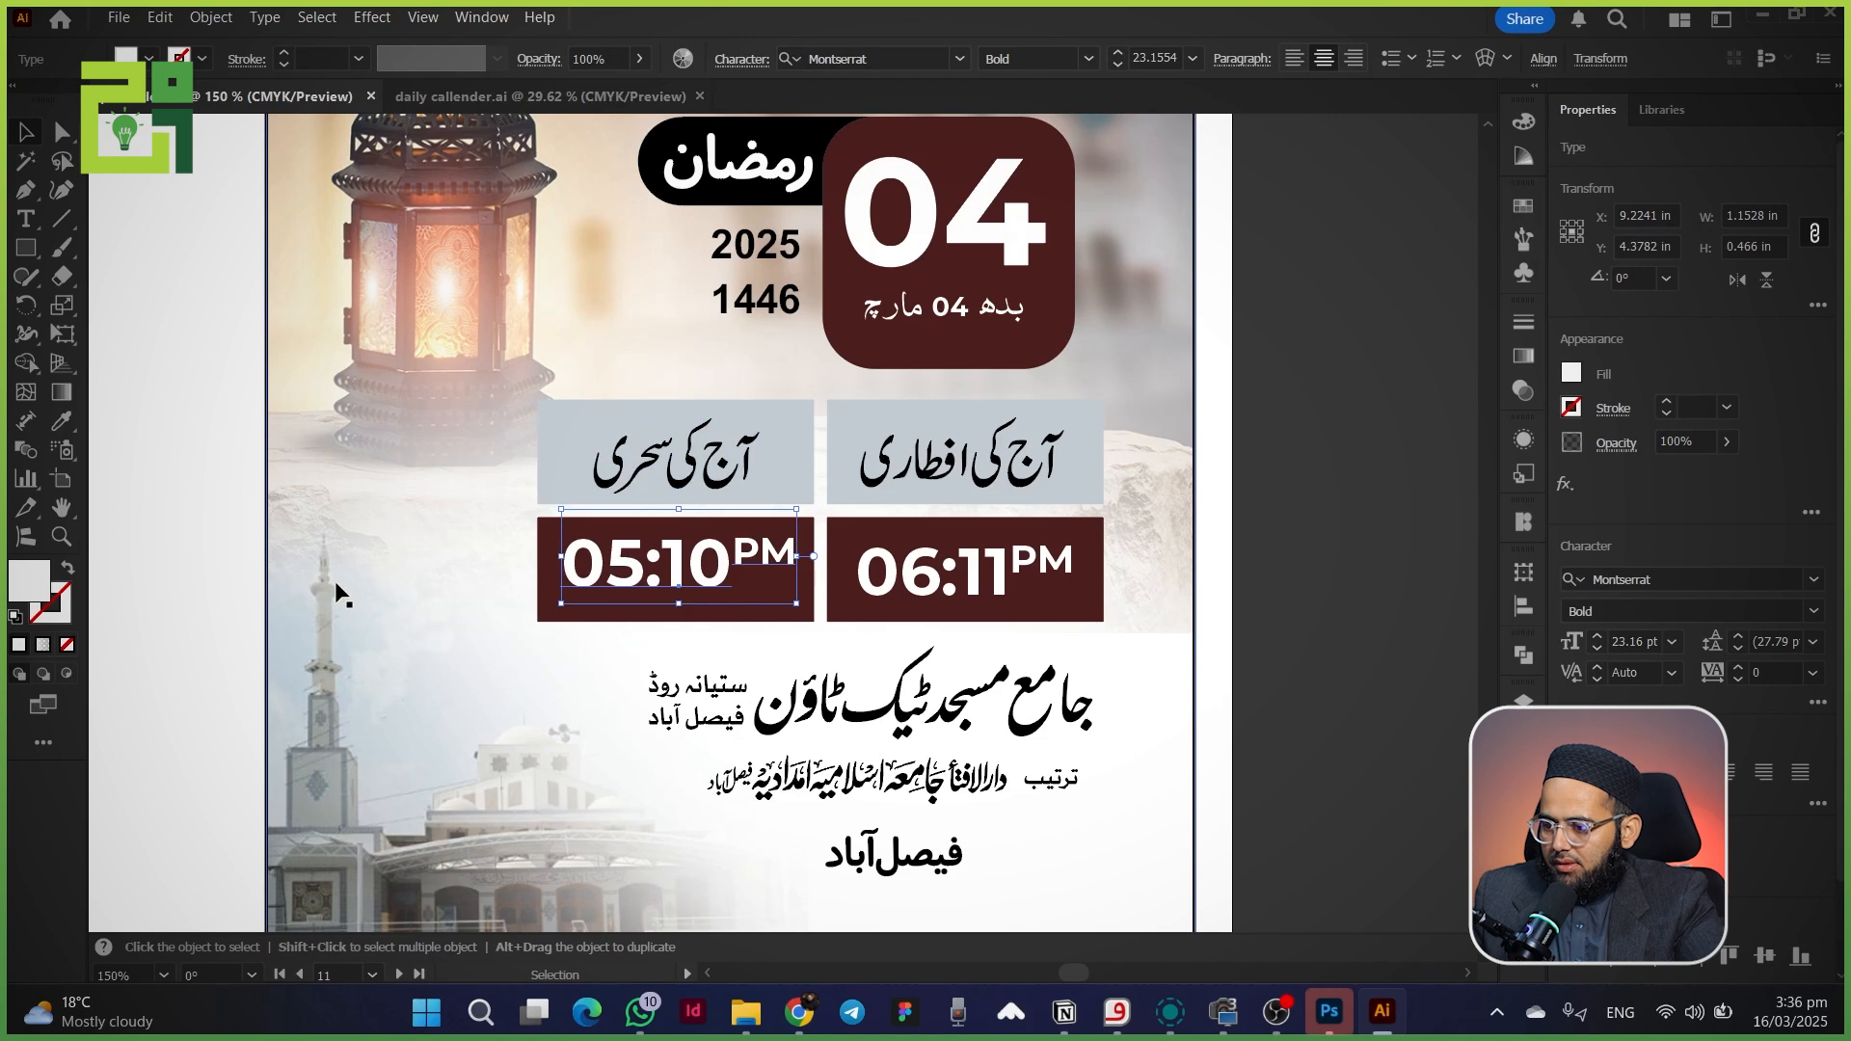
- Try to shift the ترتیب line under the mosque name slightly to the left
{"action": "scroll", "coordinate": [675, 579], "scroll_direction": "down", "scroll_amount": 2}
{"action": "left_click", "coordinate": [706, 617]}
{"action": "left_click", "coordinate": [848, 694]}
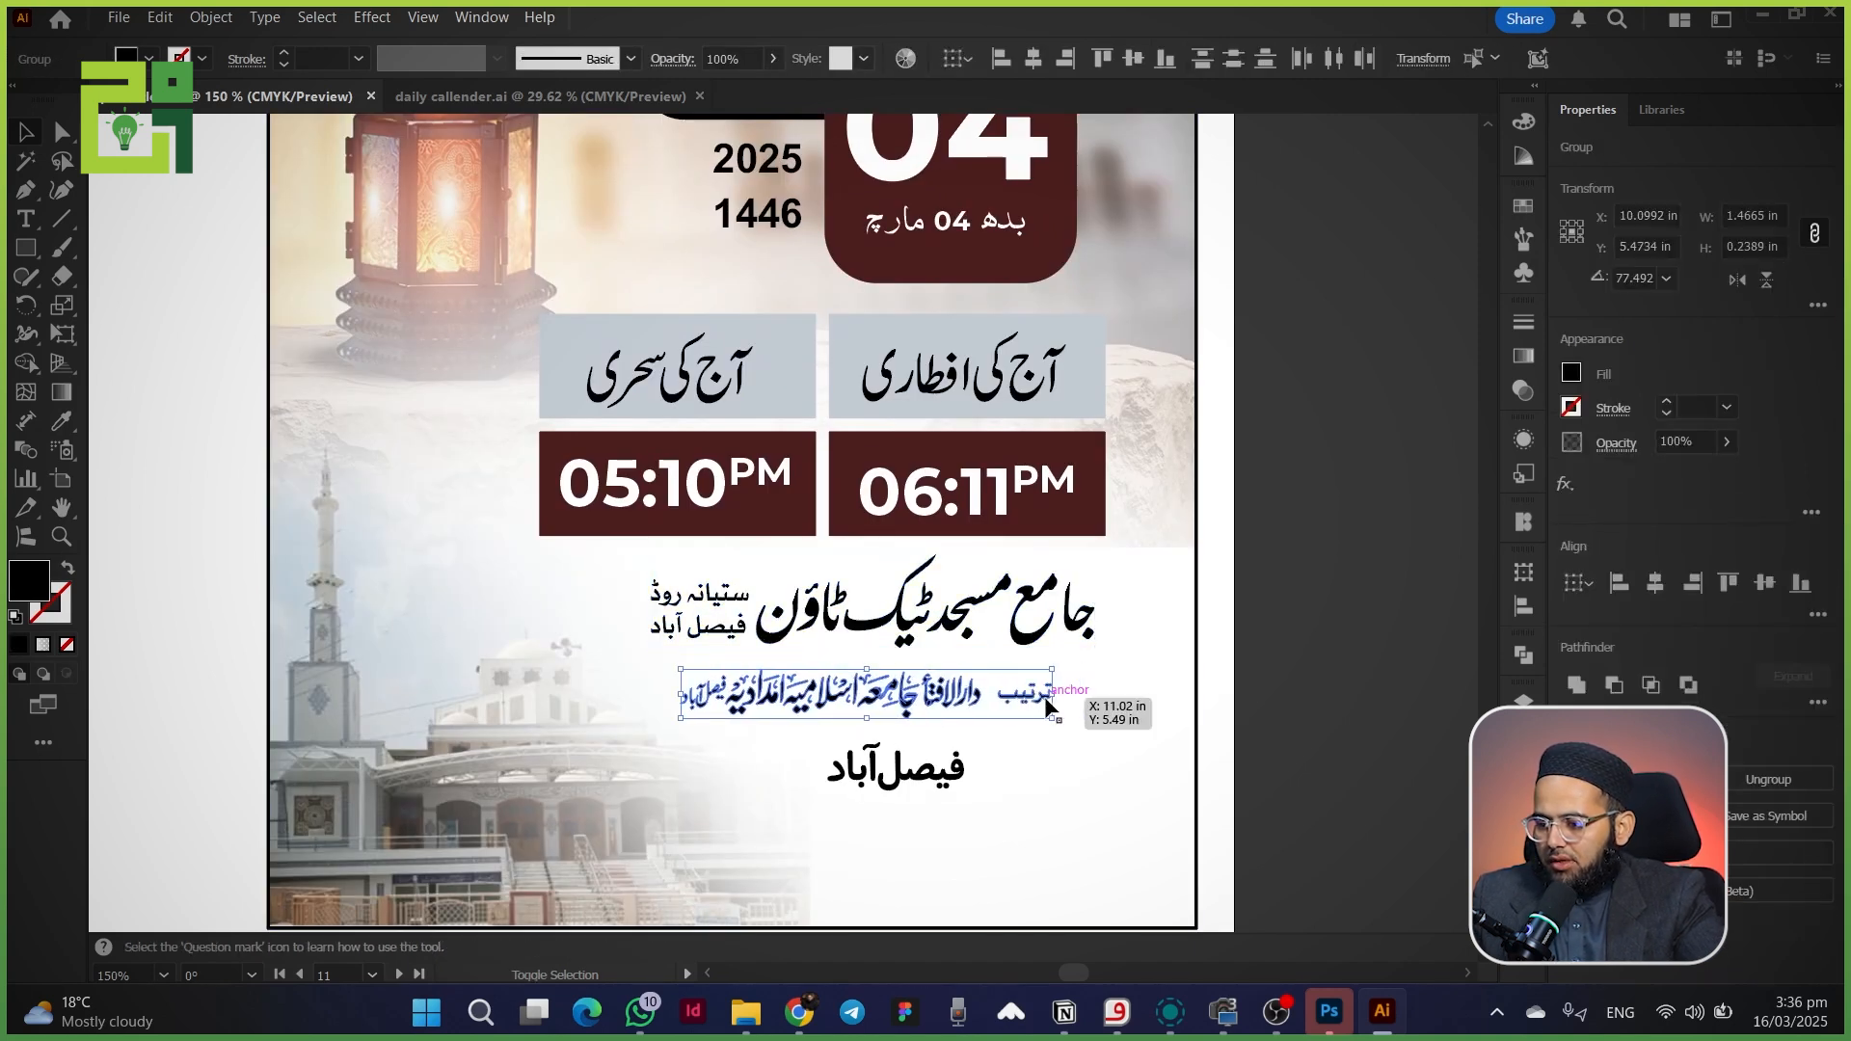
{"action": "key", "text": "a"}
{"action": "left_click", "coordinate": [249, 621]}
{"action": "left_click_drag", "start_coordinate": [248, 621], "coordinate": [429, 492]}
{"action": "left_click", "coordinate": [1104, 664]}
{"action": "left_click", "coordinate": [1099, 650]}
{"action": "left_click_drag", "start_coordinate": [1022, 443], "coordinate": [963, 844]}
{"action": "left_click_drag", "start_coordinate": [826, 509], "coordinate": [740, 610]}
{"action": "left_click_drag", "start_coordinate": [820, 456], "coordinate": [856, 360]}
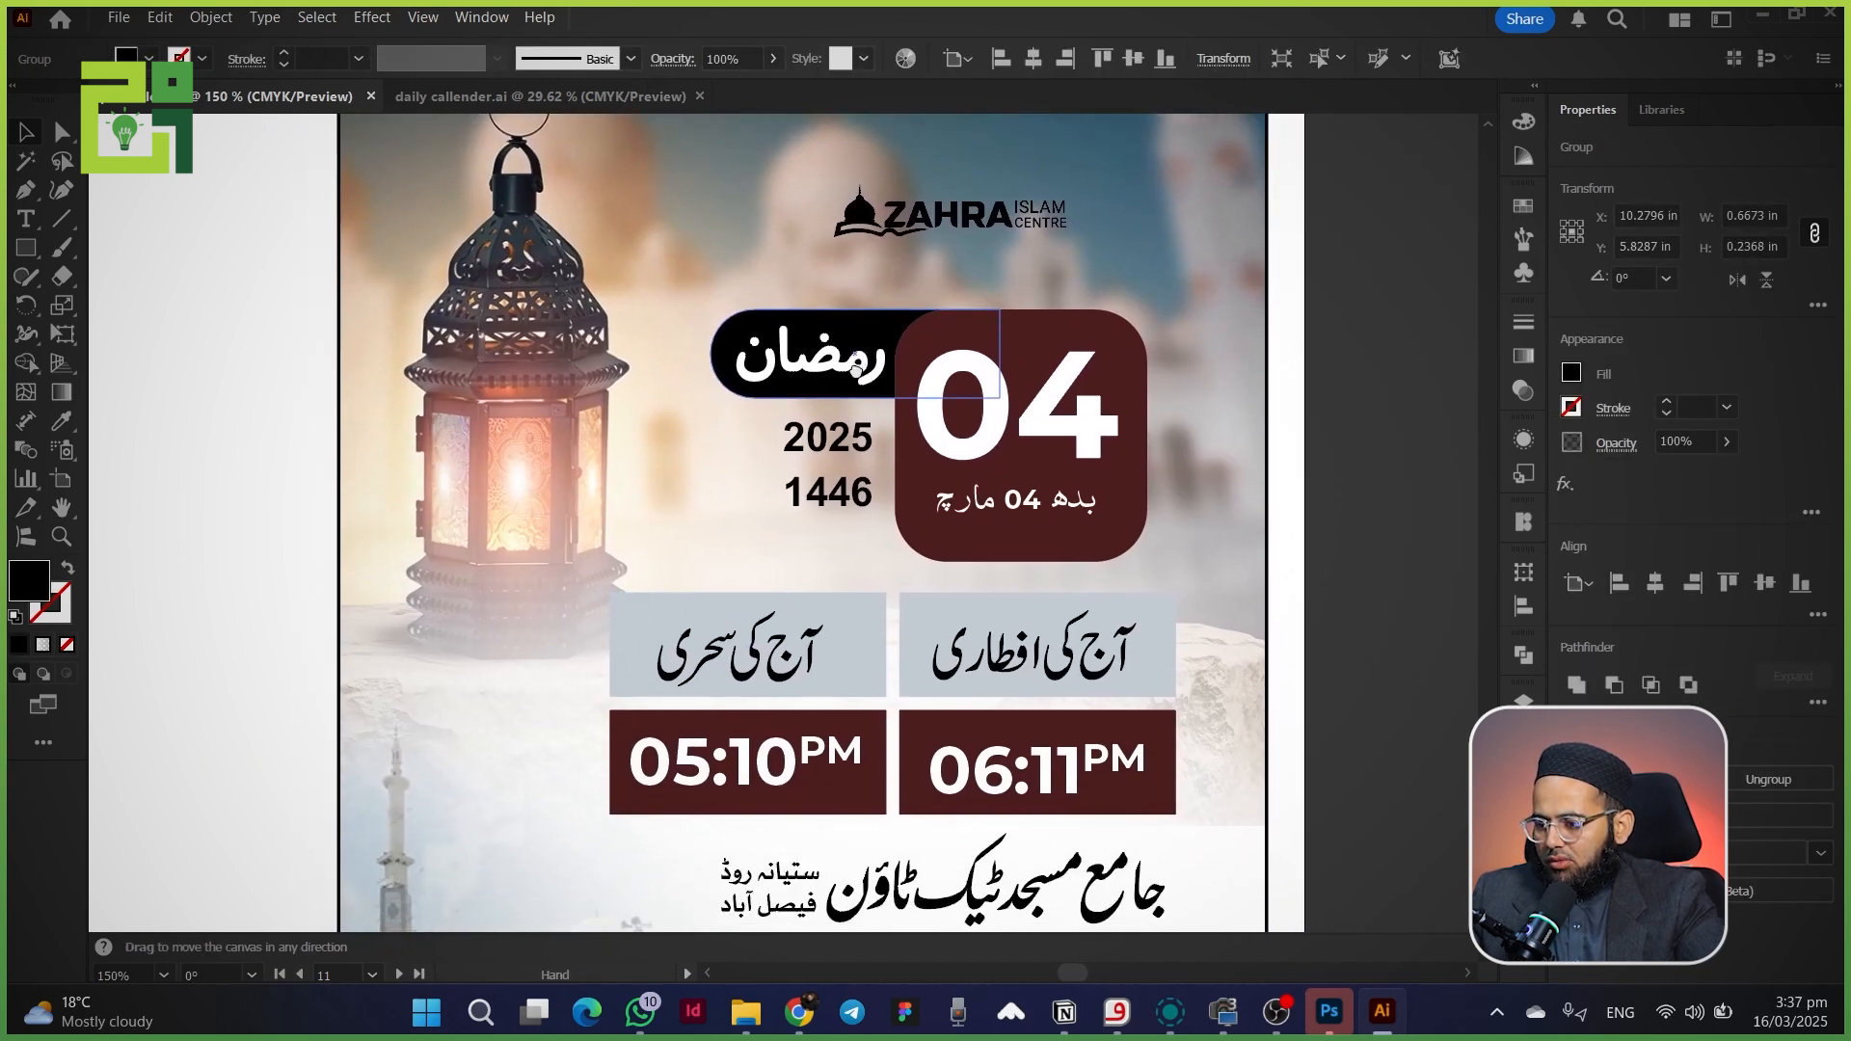
- Lock the lantern background image together with the frame
{"action": "key", "text": "ctrl+0"}
{"action": "scroll", "coordinate": [1247, 385], "scroll_direction": "up", "scroll_amount": 2}
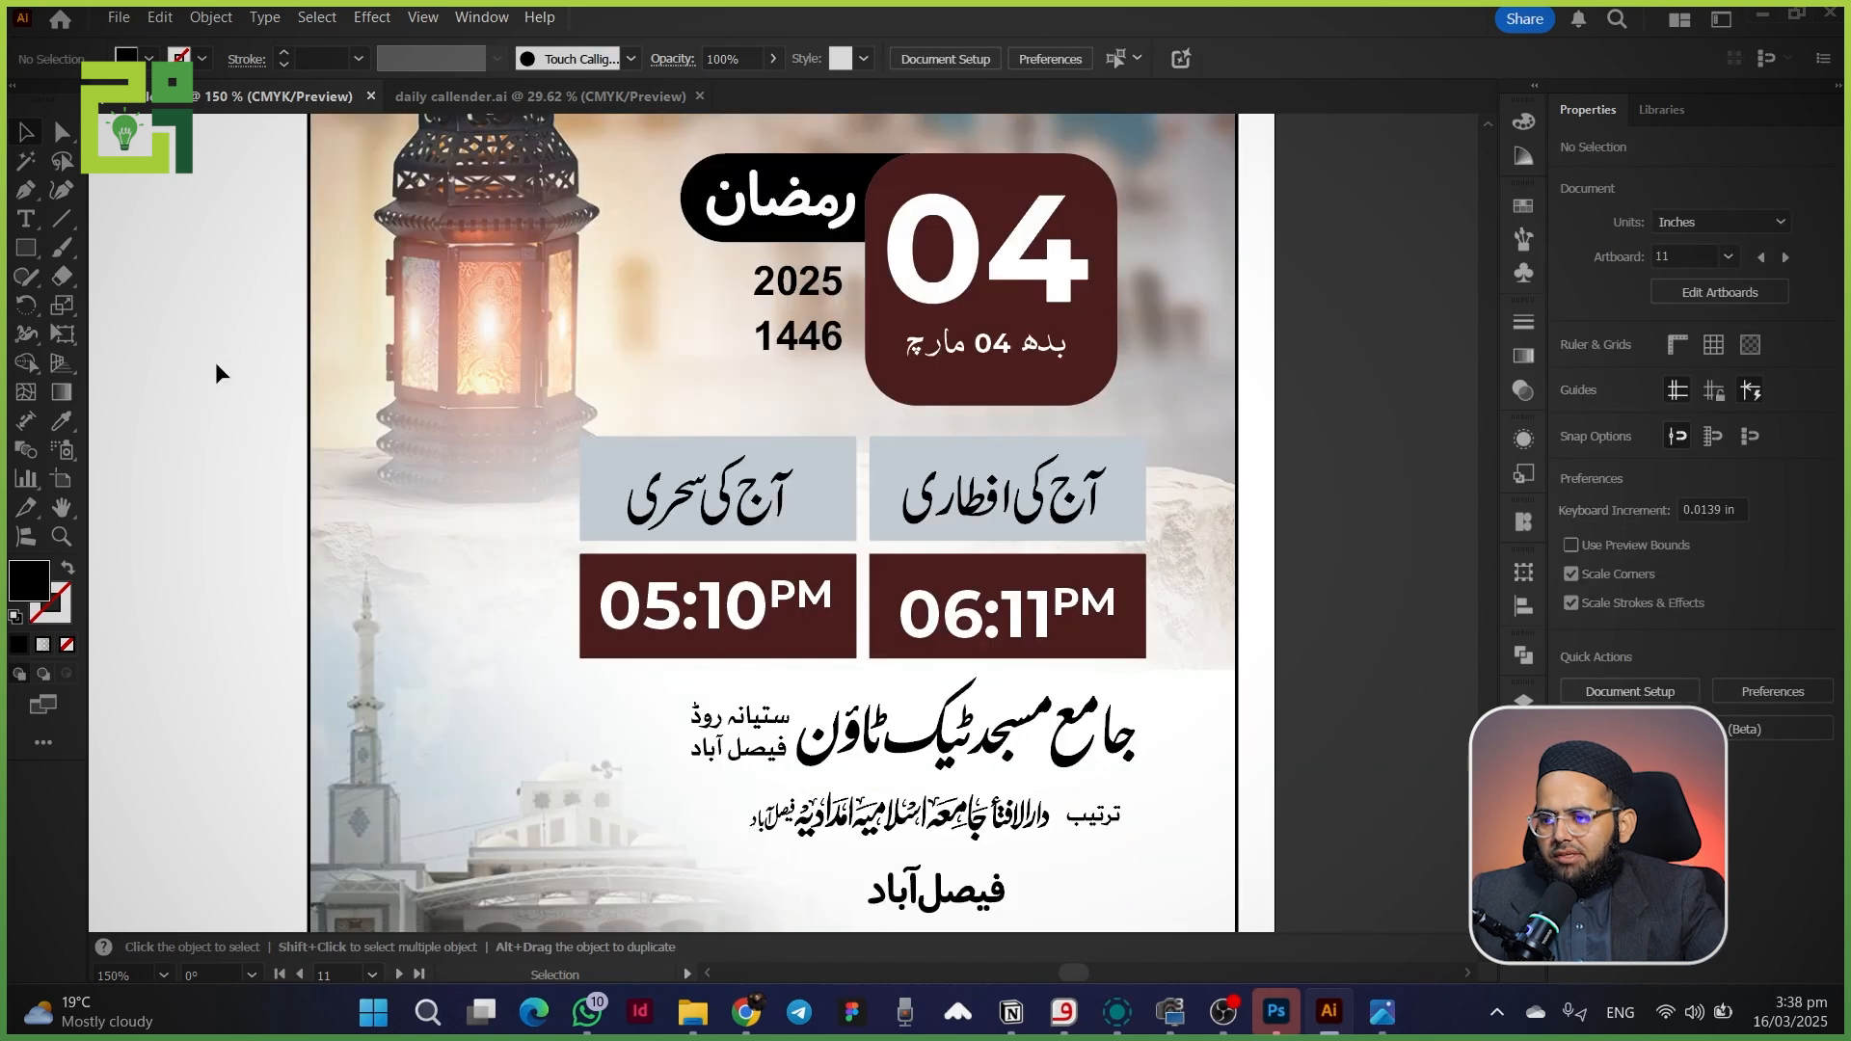
{"action": "left_click_drag", "start_coordinate": [206, 280], "coordinate": [475, 597]}
{"action": "left_click", "coordinate": [211, 17]}
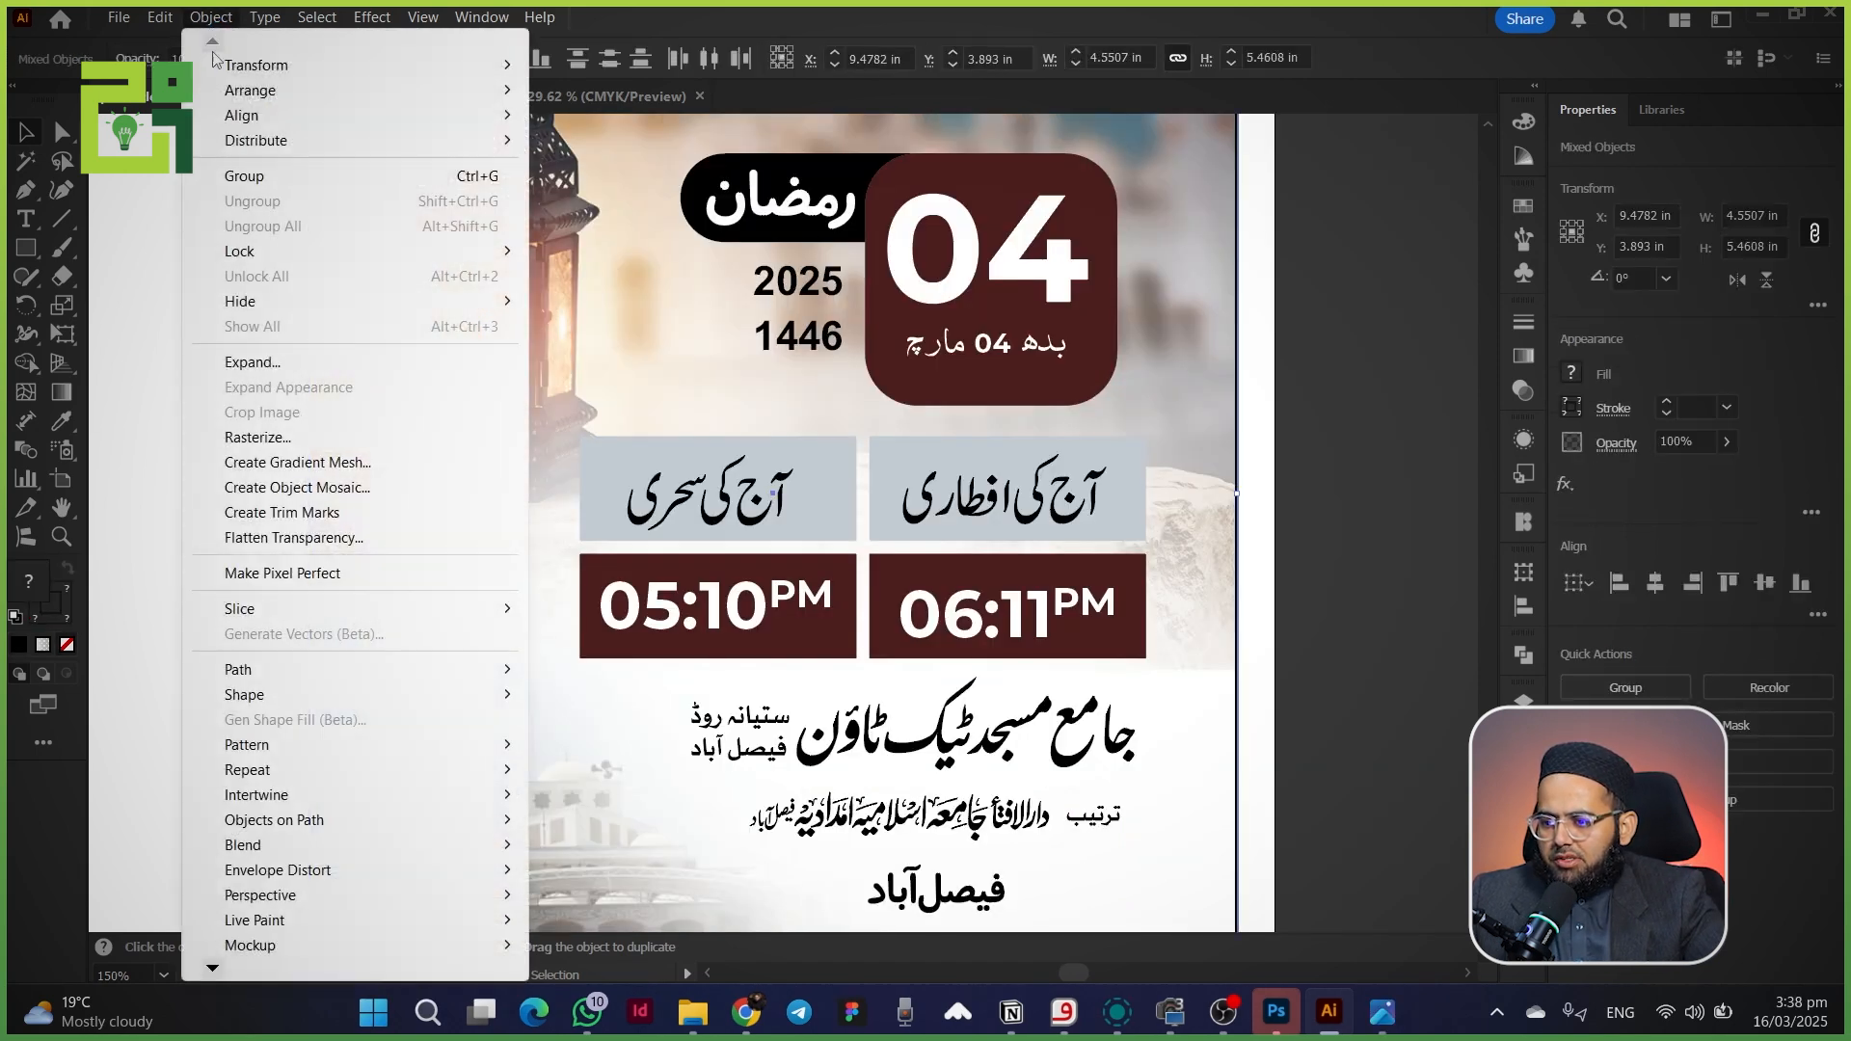
{"action": "left_click", "coordinate": [593, 254]}
- Move the سحری and افطاری boxes and the mosque texts down to widen the gap below the date square
{"action": "scroll", "coordinate": [675, 482], "scroll_direction": "down", "scroll_amount": 2}
{"action": "left_click_drag", "start_coordinate": [220, 371], "coordinate": [1218, 847]}
{"action": "left_click_drag", "start_coordinate": [940, 727], "coordinate": [939, 783]}
{"action": "key", "text": "Down"}
{"action": "key", "text": "Down"}
{"action": "key", "text": "Down"}
{"action": "key", "text": "Down"}
{"action": "key", "text": "Down"}
{"action": "left_click", "coordinate": [240, 698]}
{"action": "key", "text": "ctrl+0"}
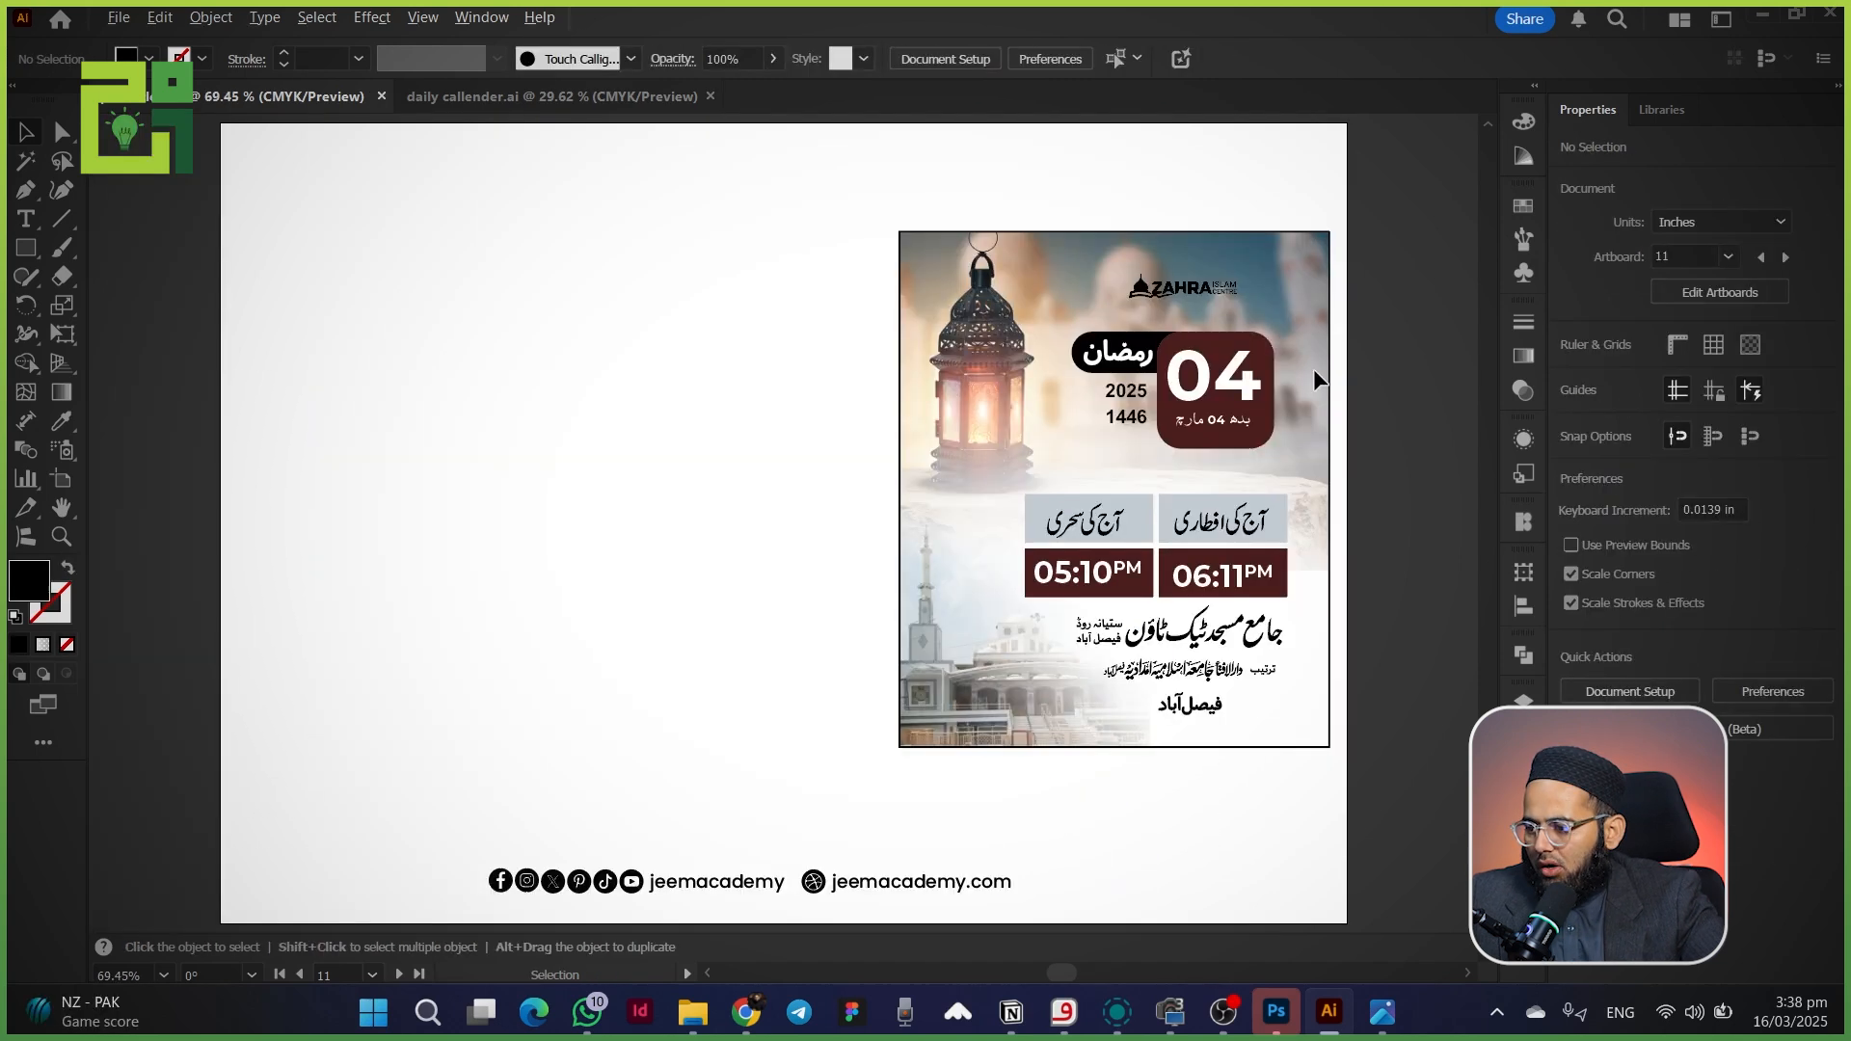
- Move the maroon date square slightly right while leaving the 04 and weekday text in place
{"action": "scroll", "coordinate": [1294, 371], "scroll_direction": "up", "scroll_amount": 2}
{"action": "left_click_drag", "start_coordinate": [1253, 330], "coordinate": [1059, 483]}
{"action": "left_click", "coordinate": [967, 482]}
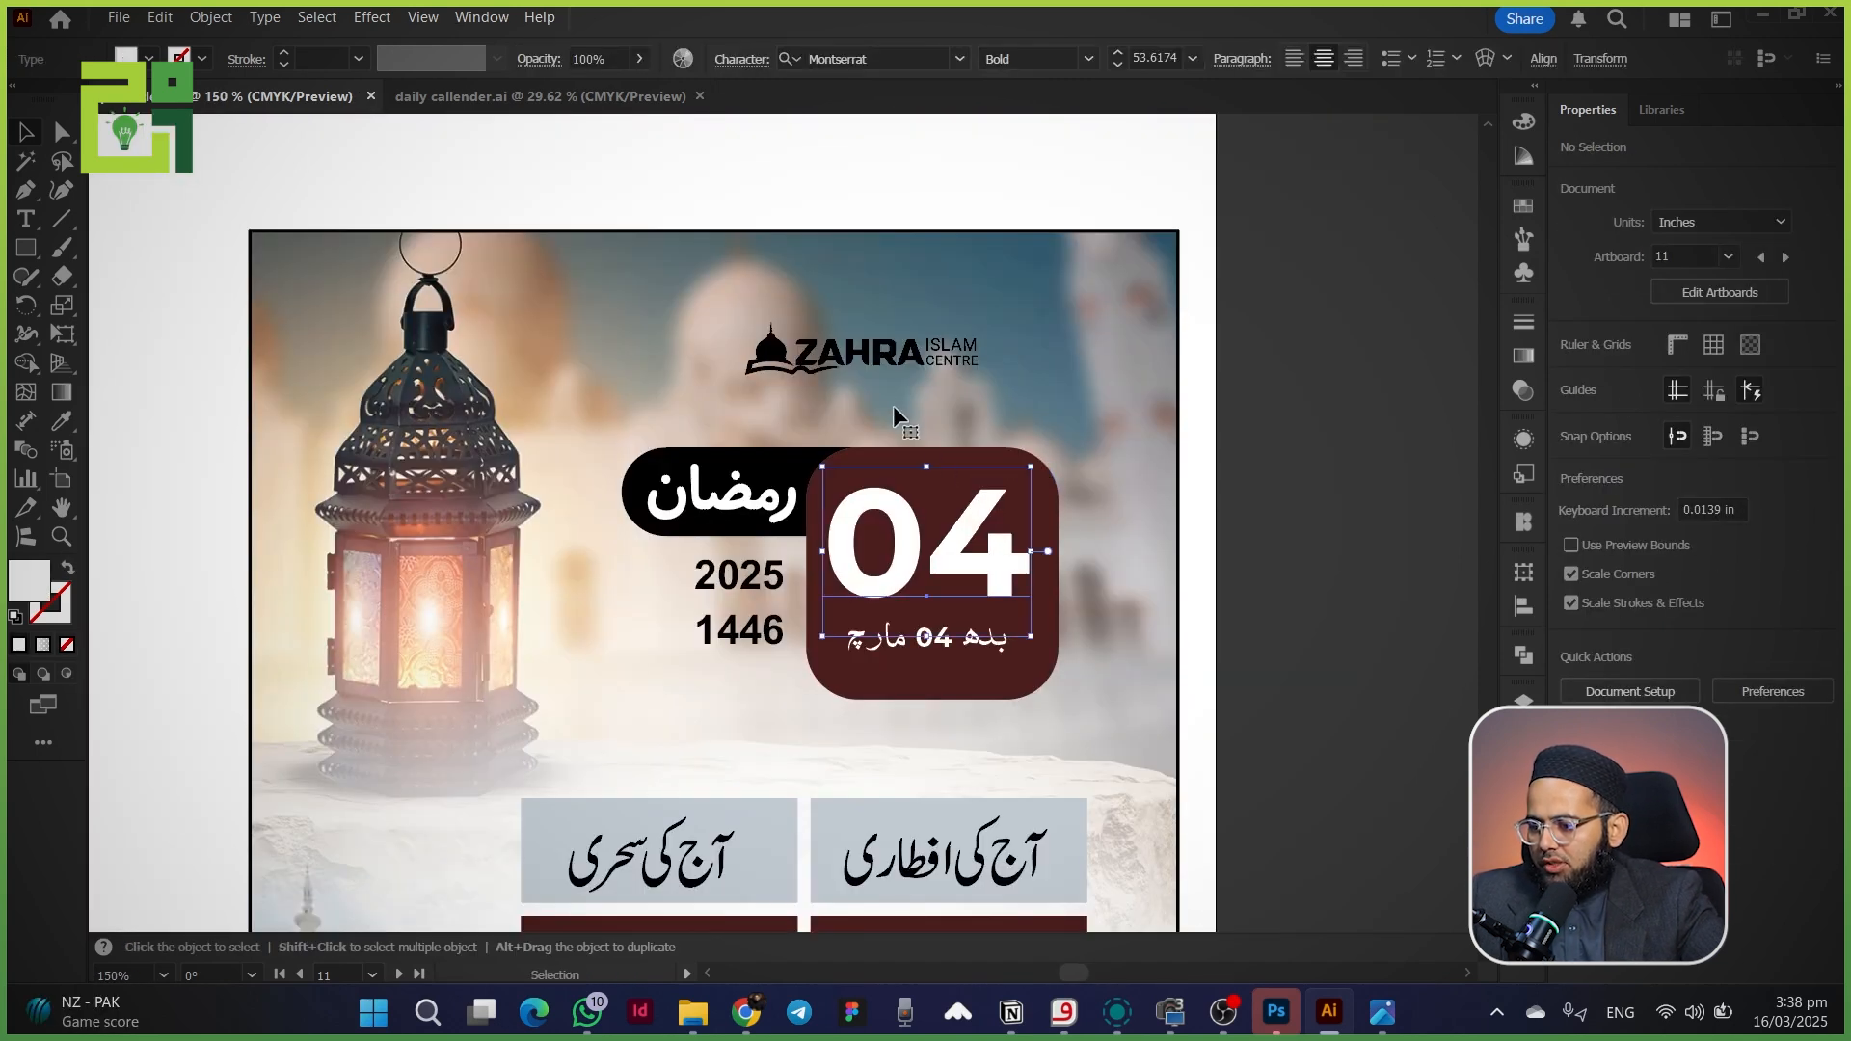
{"action": "left_click_drag", "start_coordinate": [891, 399], "coordinate": [833, 320]}
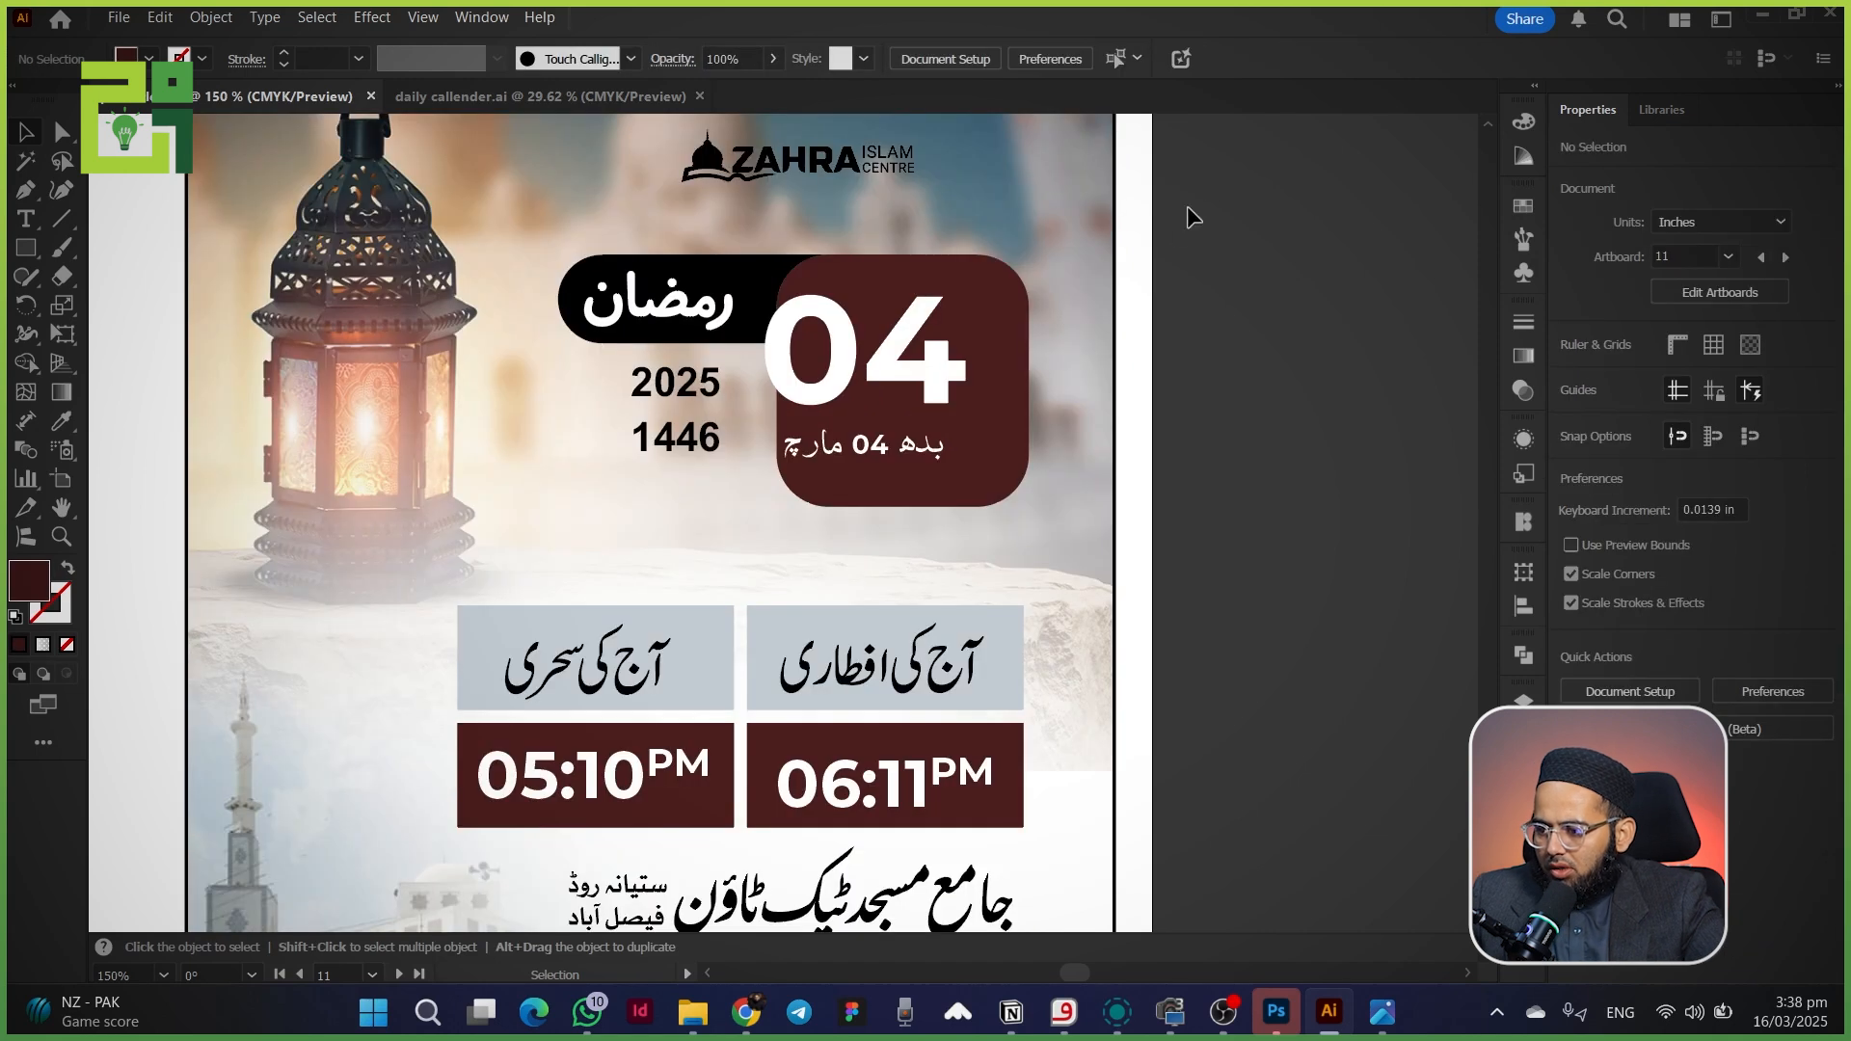
{"action": "scroll", "coordinate": [424, 894], "scroll_direction": "down", "scroll_amount": 2}
- Nudge the date, timing and mosque texts together with their coloured shapes slightly to the right
{"action": "key", "text": "ctrl+a"}
{"action": "key", "text": "Right"}
{"action": "key", "text": "Right"}
{"action": "key", "text": "Right"}
{"action": "key", "text": "Right"}
{"action": "key", "text": "Right"}
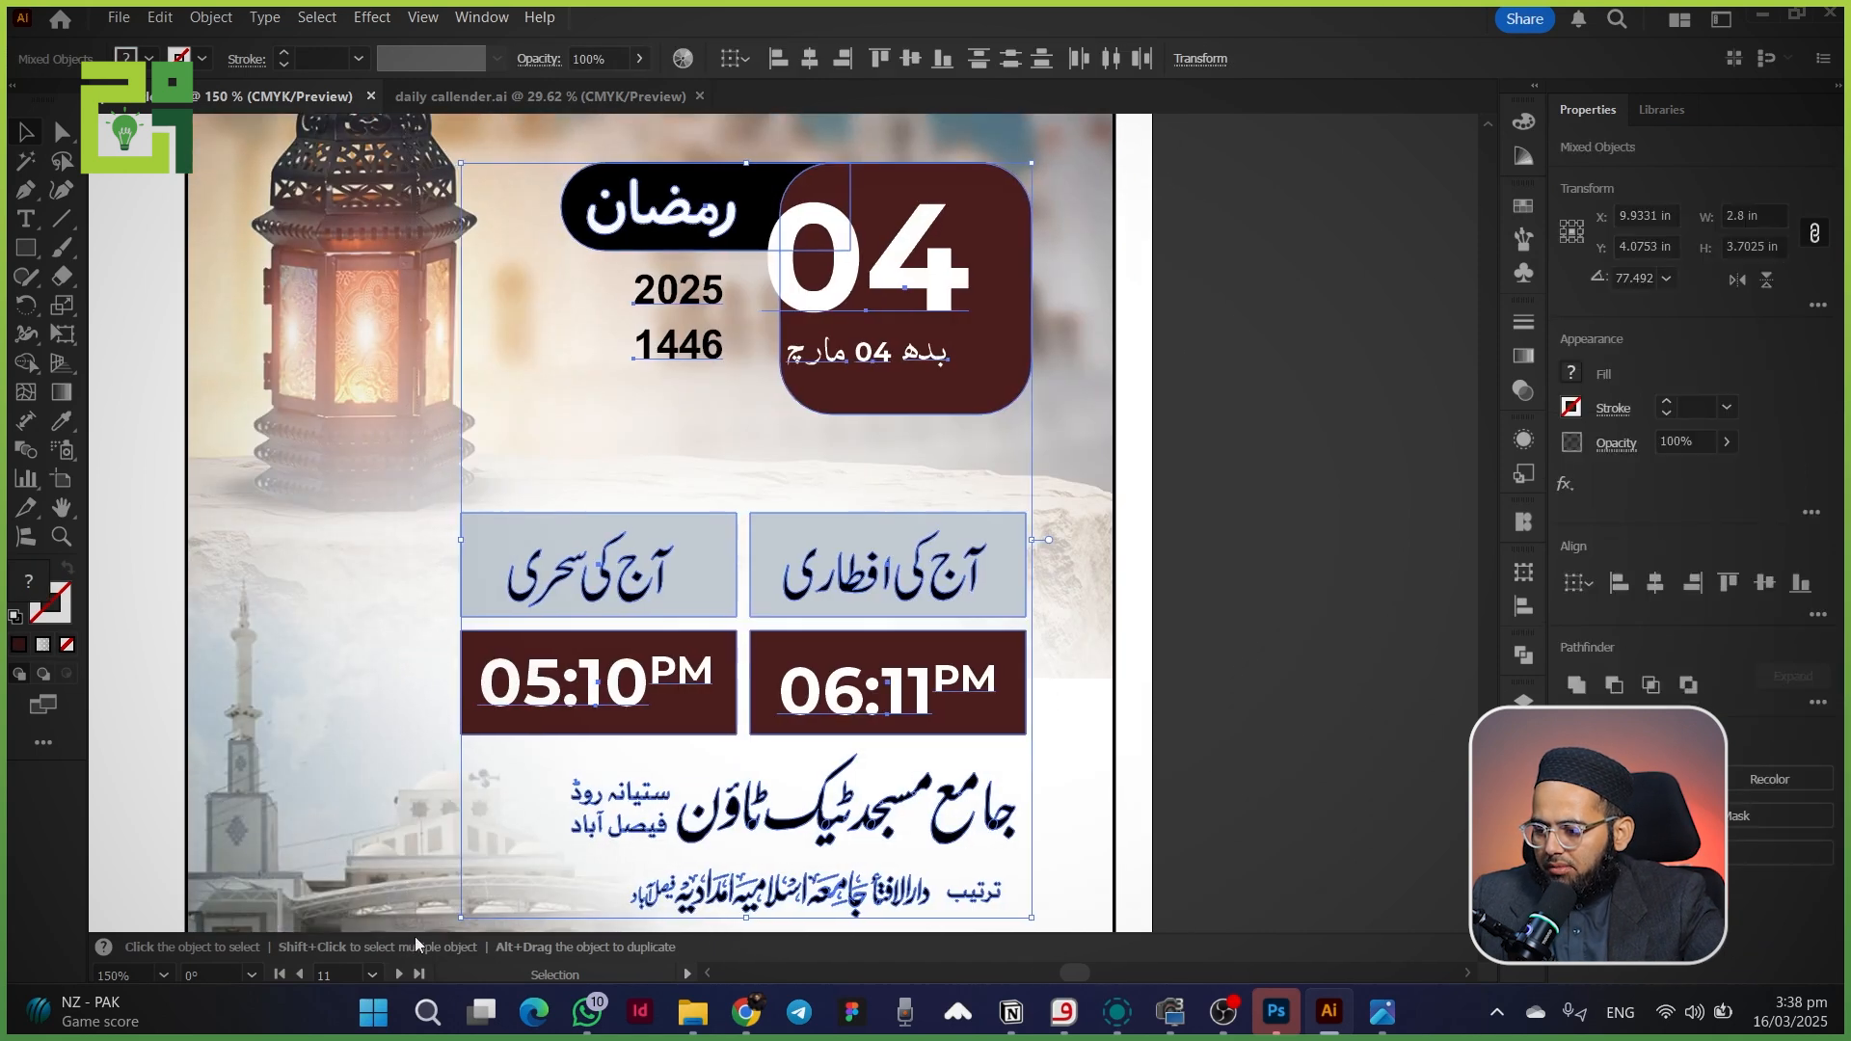
{"action": "left_click", "coordinate": [217, 617]}
- Make the maroon square's top-left and bottom-right corners sharp, then enlarge it toward the lower left
{"action": "left_click_drag", "start_coordinate": [370, 540], "coordinate": [462, 801]}
{"action": "left_click", "coordinate": [966, 471]}
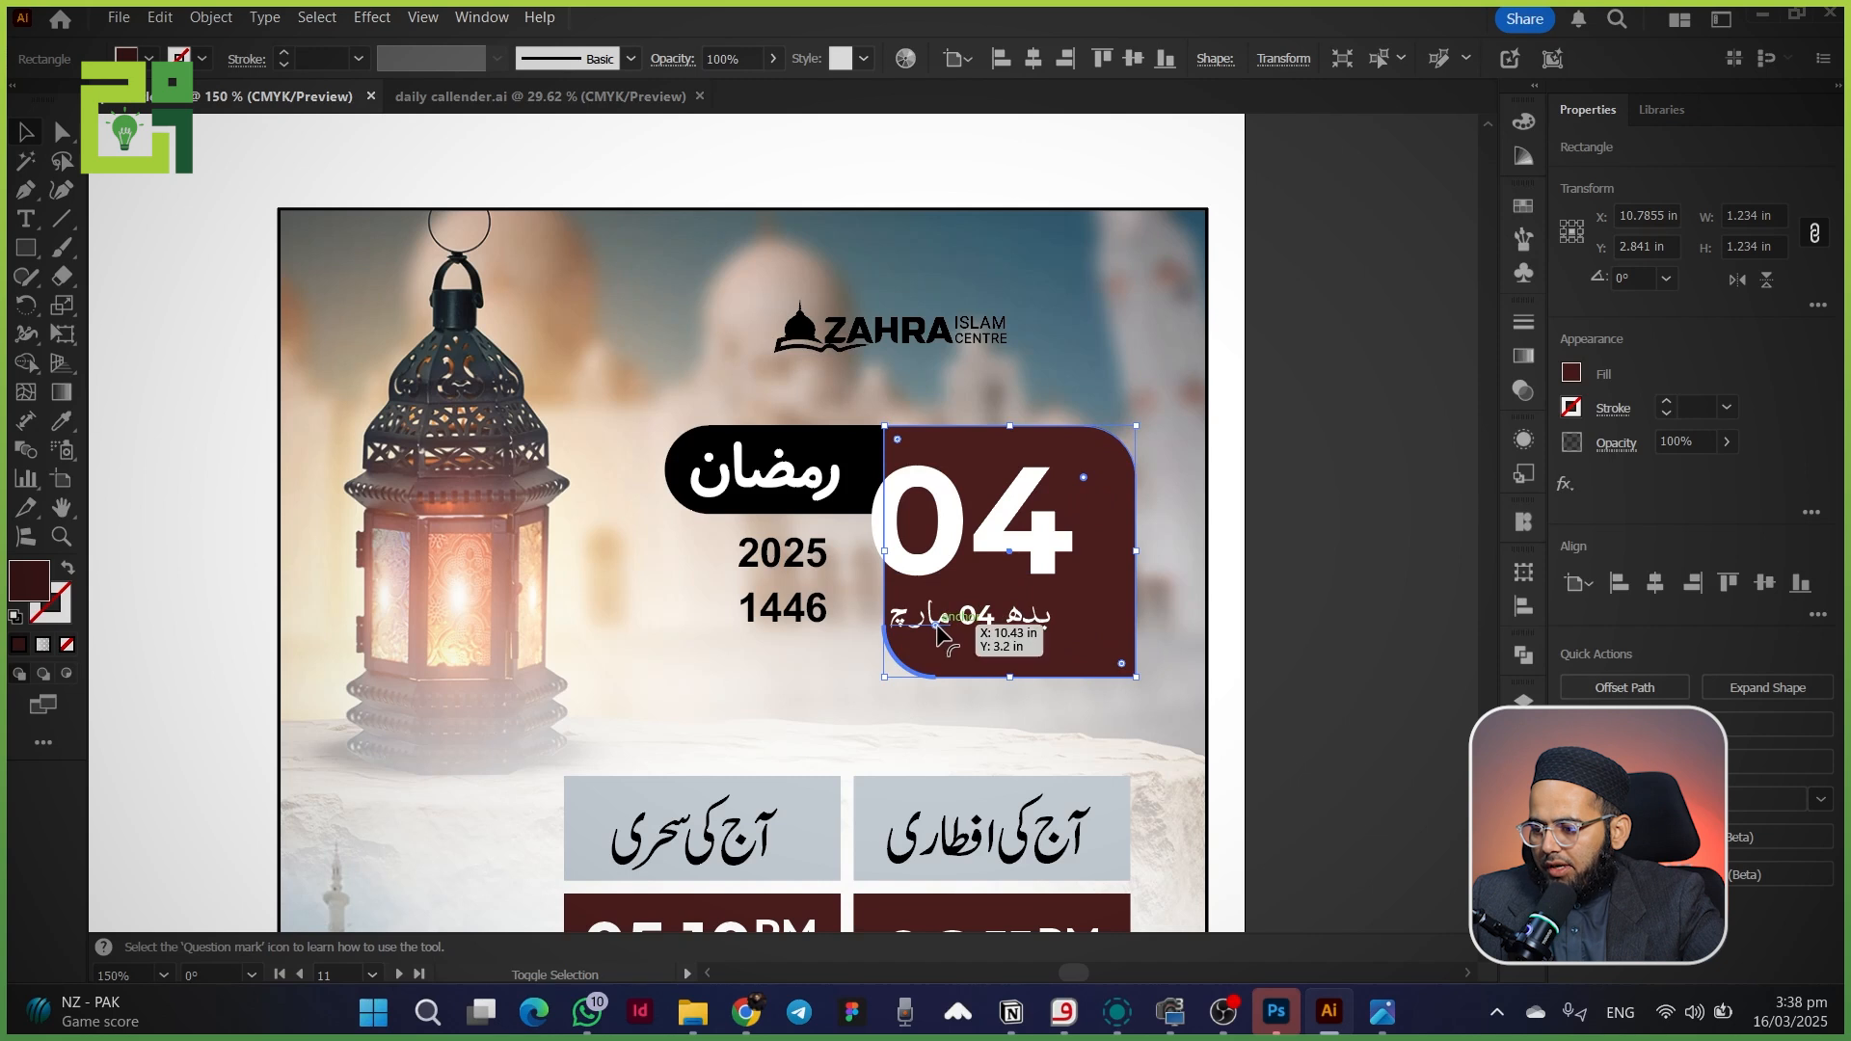
{"action": "left_click_drag", "start_coordinate": [936, 626], "coordinate": [979, 613]}
{"action": "left_click_drag", "start_coordinate": [884, 677], "coordinate": [834, 715]}
{"action": "key", "text": "shift+Down"}
{"action": "key", "text": "Up"}
- Move the black bar and its رمضان text left, away from the enlarged maroon square
{"action": "left_click", "coordinate": [681, 471]}
{"action": "left_click", "coordinate": [712, 486], "text": "shift"}
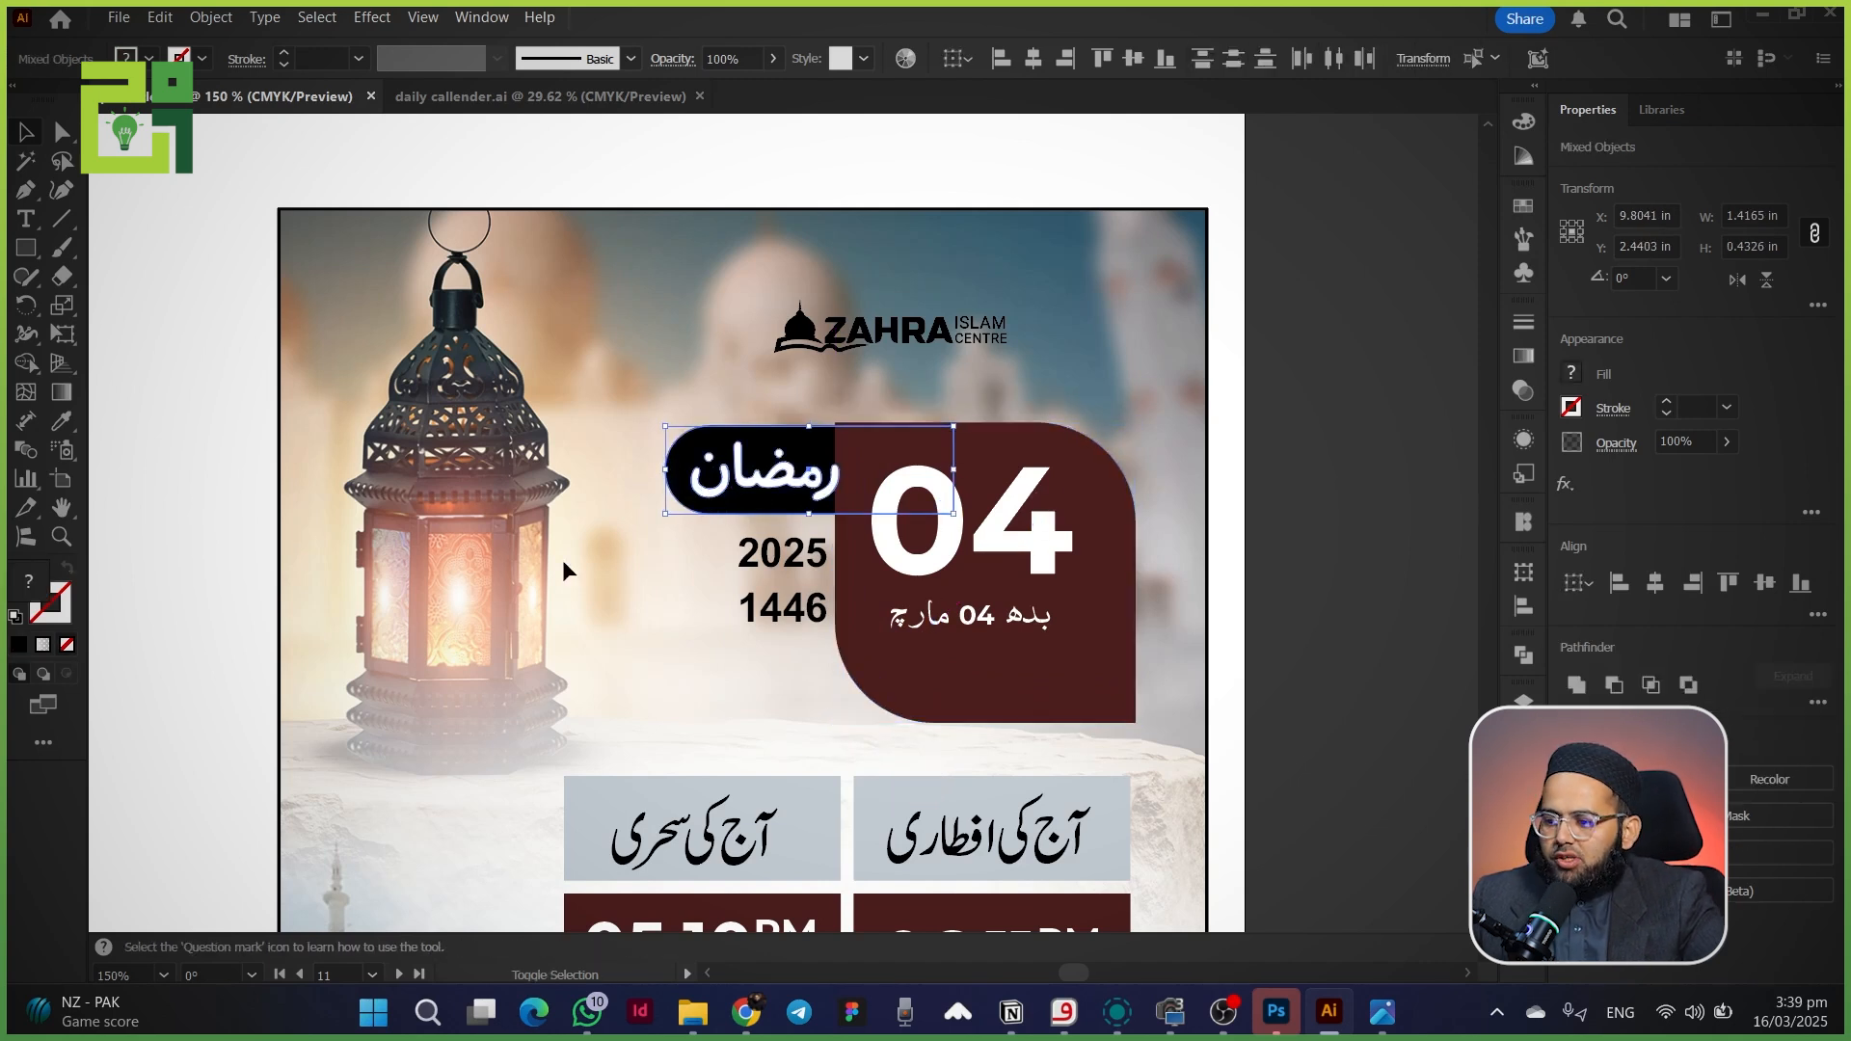
{"action": "key", "text": "shift+Left"}
{"action": "key", "text": "shift+Left"}
{"action": "left_click", "coordinate": [359, 638]}
- Nudge the رمضان text right within the black bar and shorten the bar to about 1.22 in wide
{"action": "left_click", "coordinate": [669, 502]}
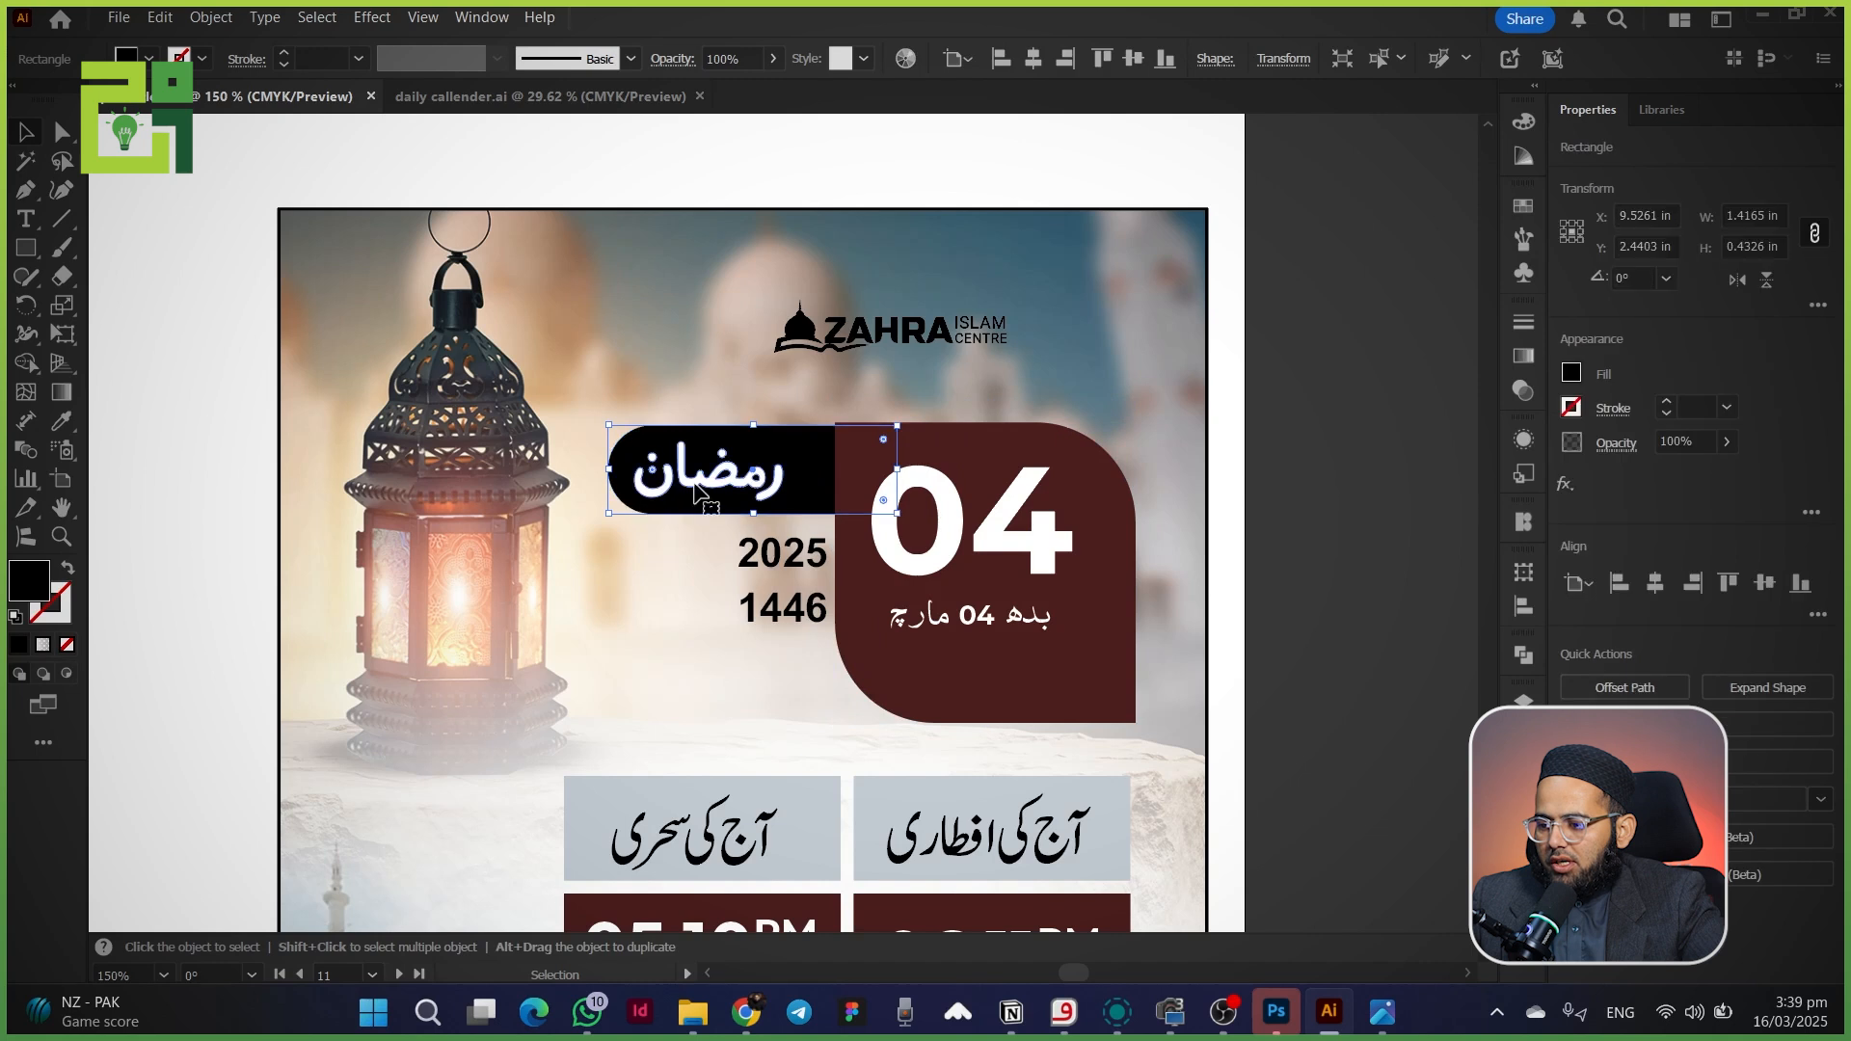
{"action": "left_click", "coordinate": [642, 486]}
{"action": "key", "text": "Right"}
{"action": "key", "text": "Right"}
{"action": "key", "text": "Right"}
{"action": "key", "text": "Right"}
{"action": "key", "text": "Right"}
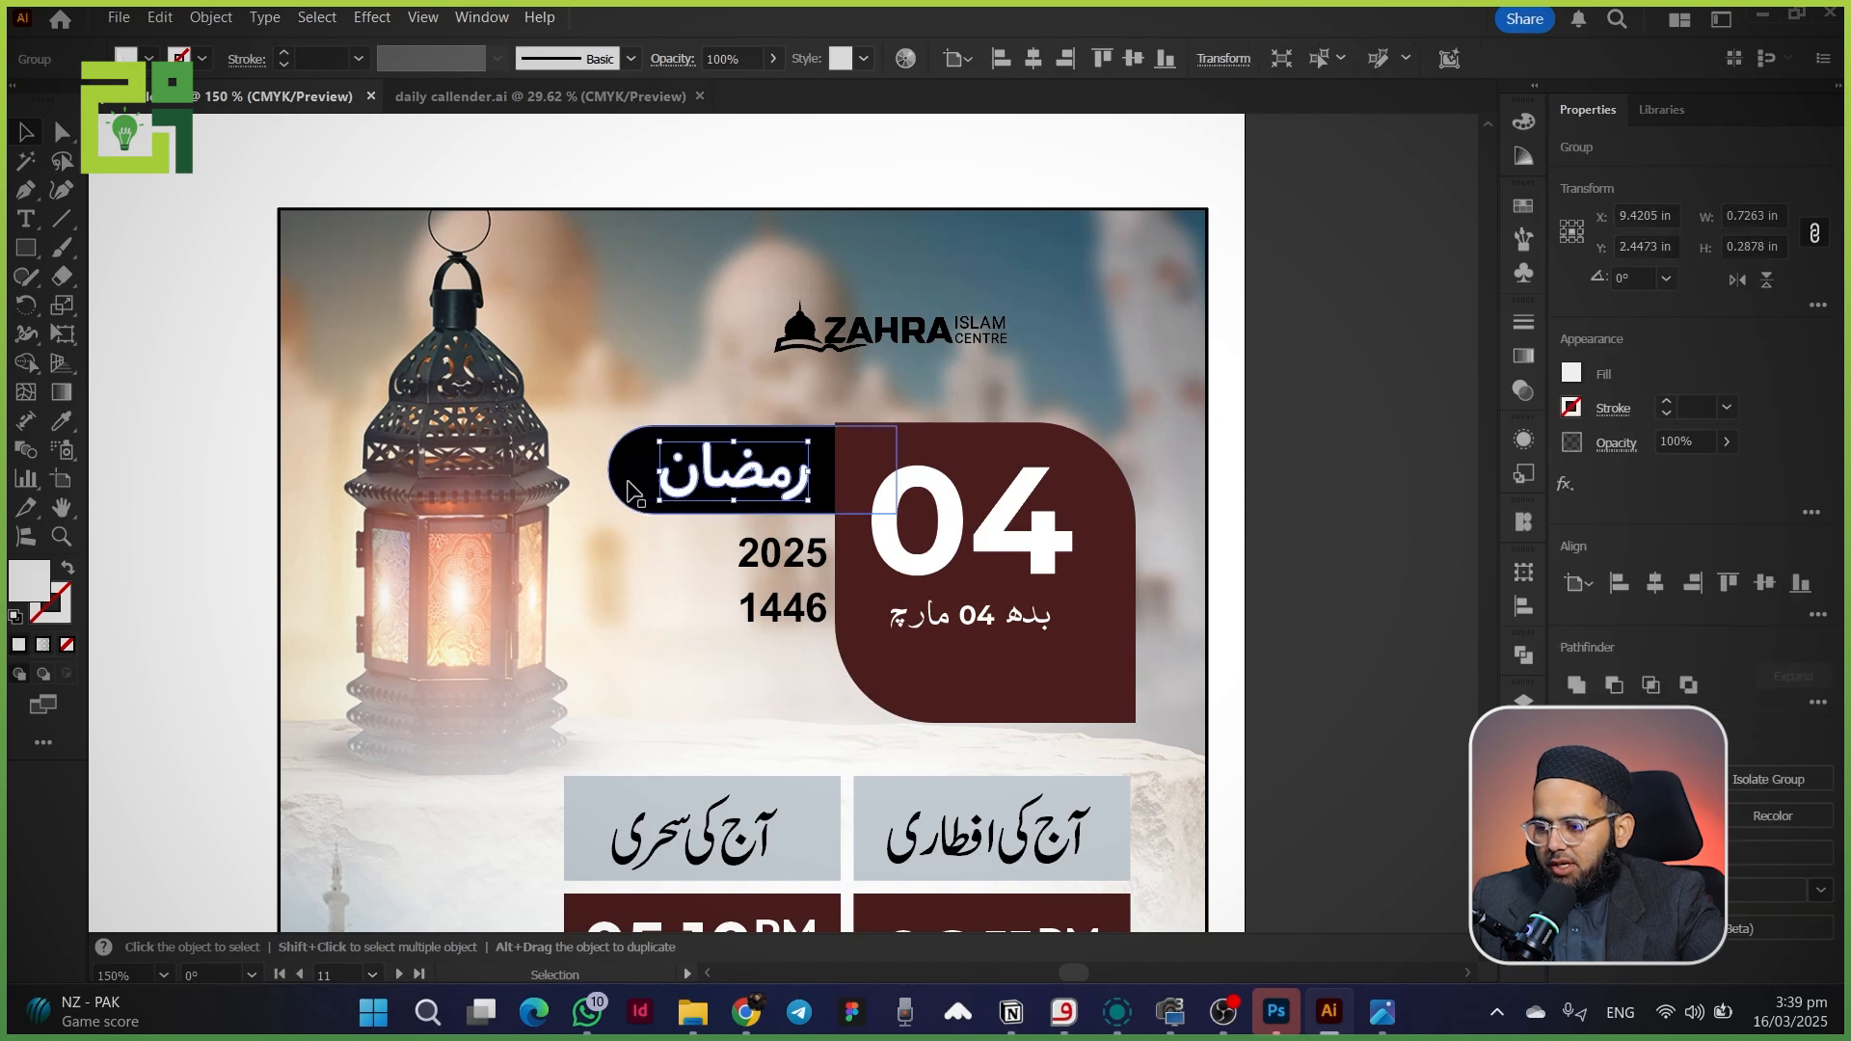
{"action": "left_click", "coordinate": [644, 497]}
{"action": "left_click_drag", "start_coordinate": [896, 474], "coordinate": [857, 474]}
- Move the بدھ 04 مارچ text off the artboard, then lower and enlarge the 04 numeral in the maroon square
{"action": "left_click_drag", "start_coordinate": [963, 620], "coordinate": [1412, 518]}
{"action": "left_click_drag", "start_coordinate": [1026, 550], "coordinate": [1038, 608]}
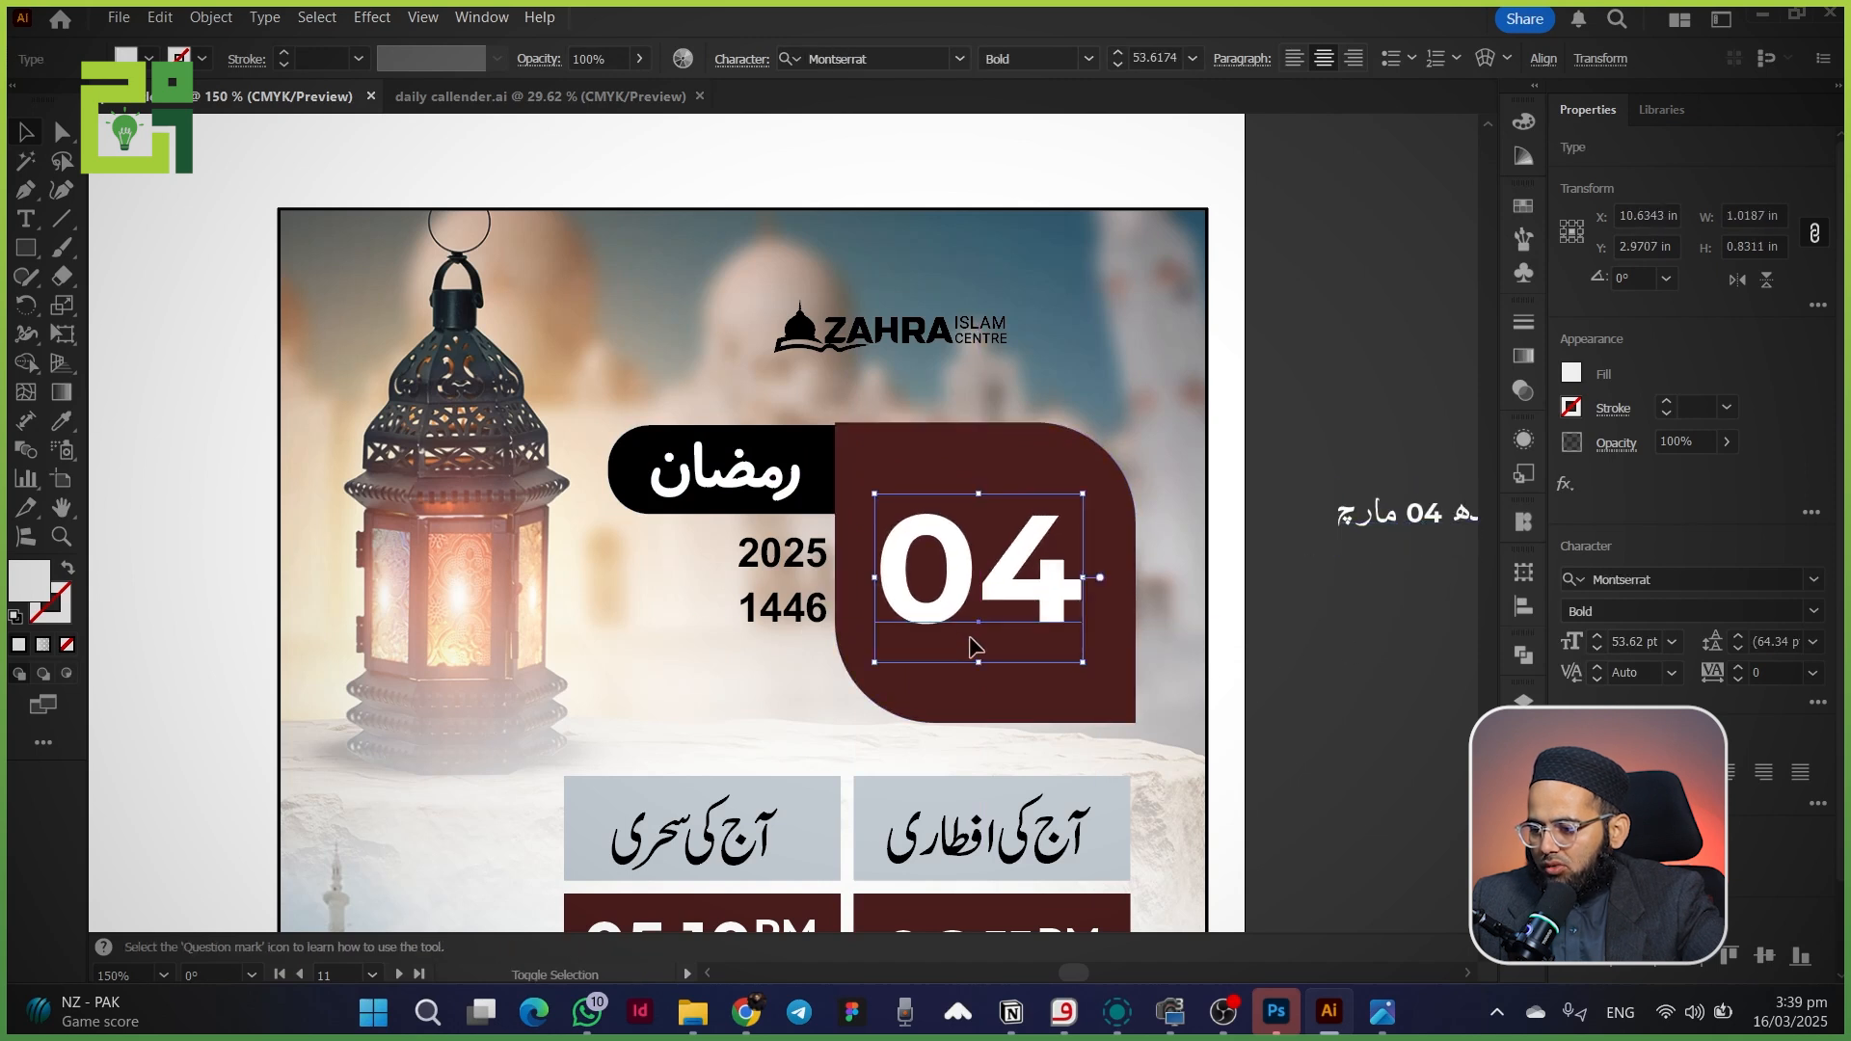
{"action": "mouse_move", "coordinate": [979, 667]}
{"action": "left_mouse_down"}
{"action": "mouse_move", "coordinate": [976, 692]}
{"action": "mouse_move", "coordinate": [959, 684]}
{"action": "mouse_move", "coordinate": [975, 700]}
{"action": "left_mouse_up"}
- Bring the black bar and its رمضان text to the front of the maroon square
{"action": "left_click", "coordinate": [654, 500]}
{"action": "left_click", "coordinate": [664, 498], "text": "shift"}
{"action": "right_click", "coordinate": [665, 499]}
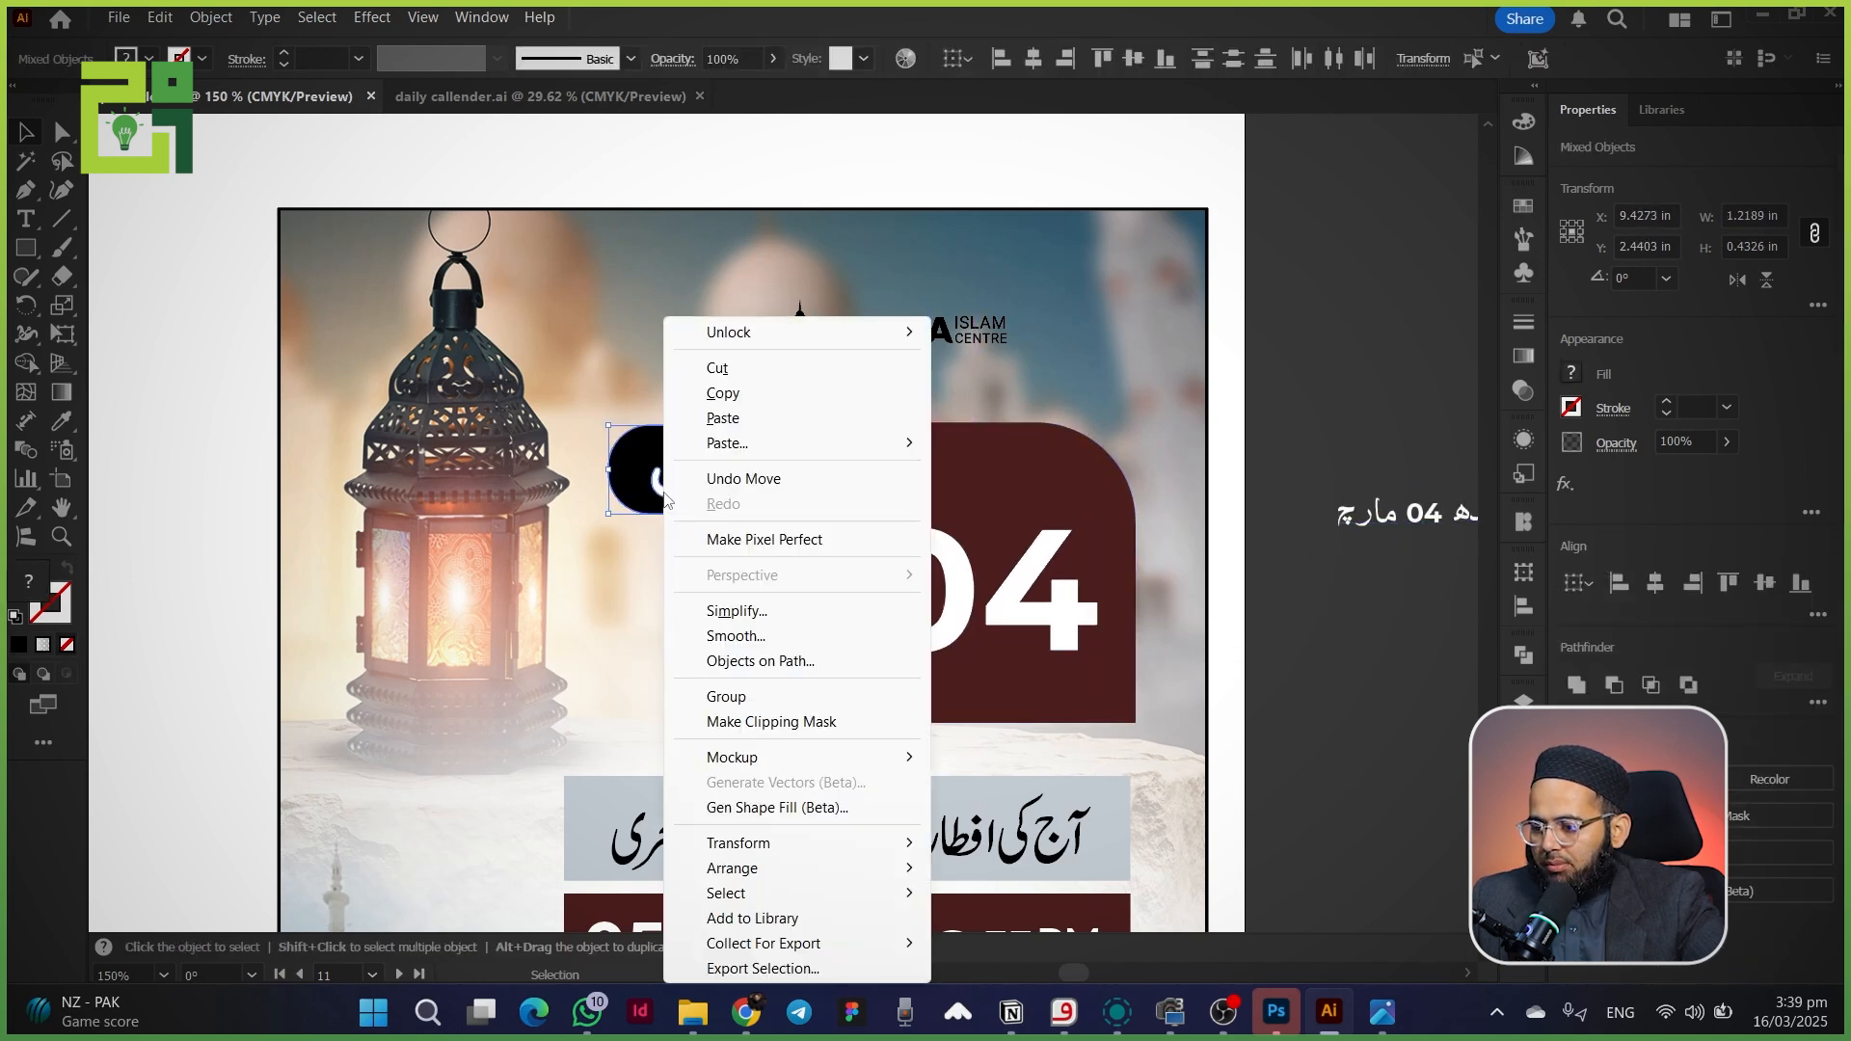
{"action": "mouse_move", "coordinate": [888, 878]}
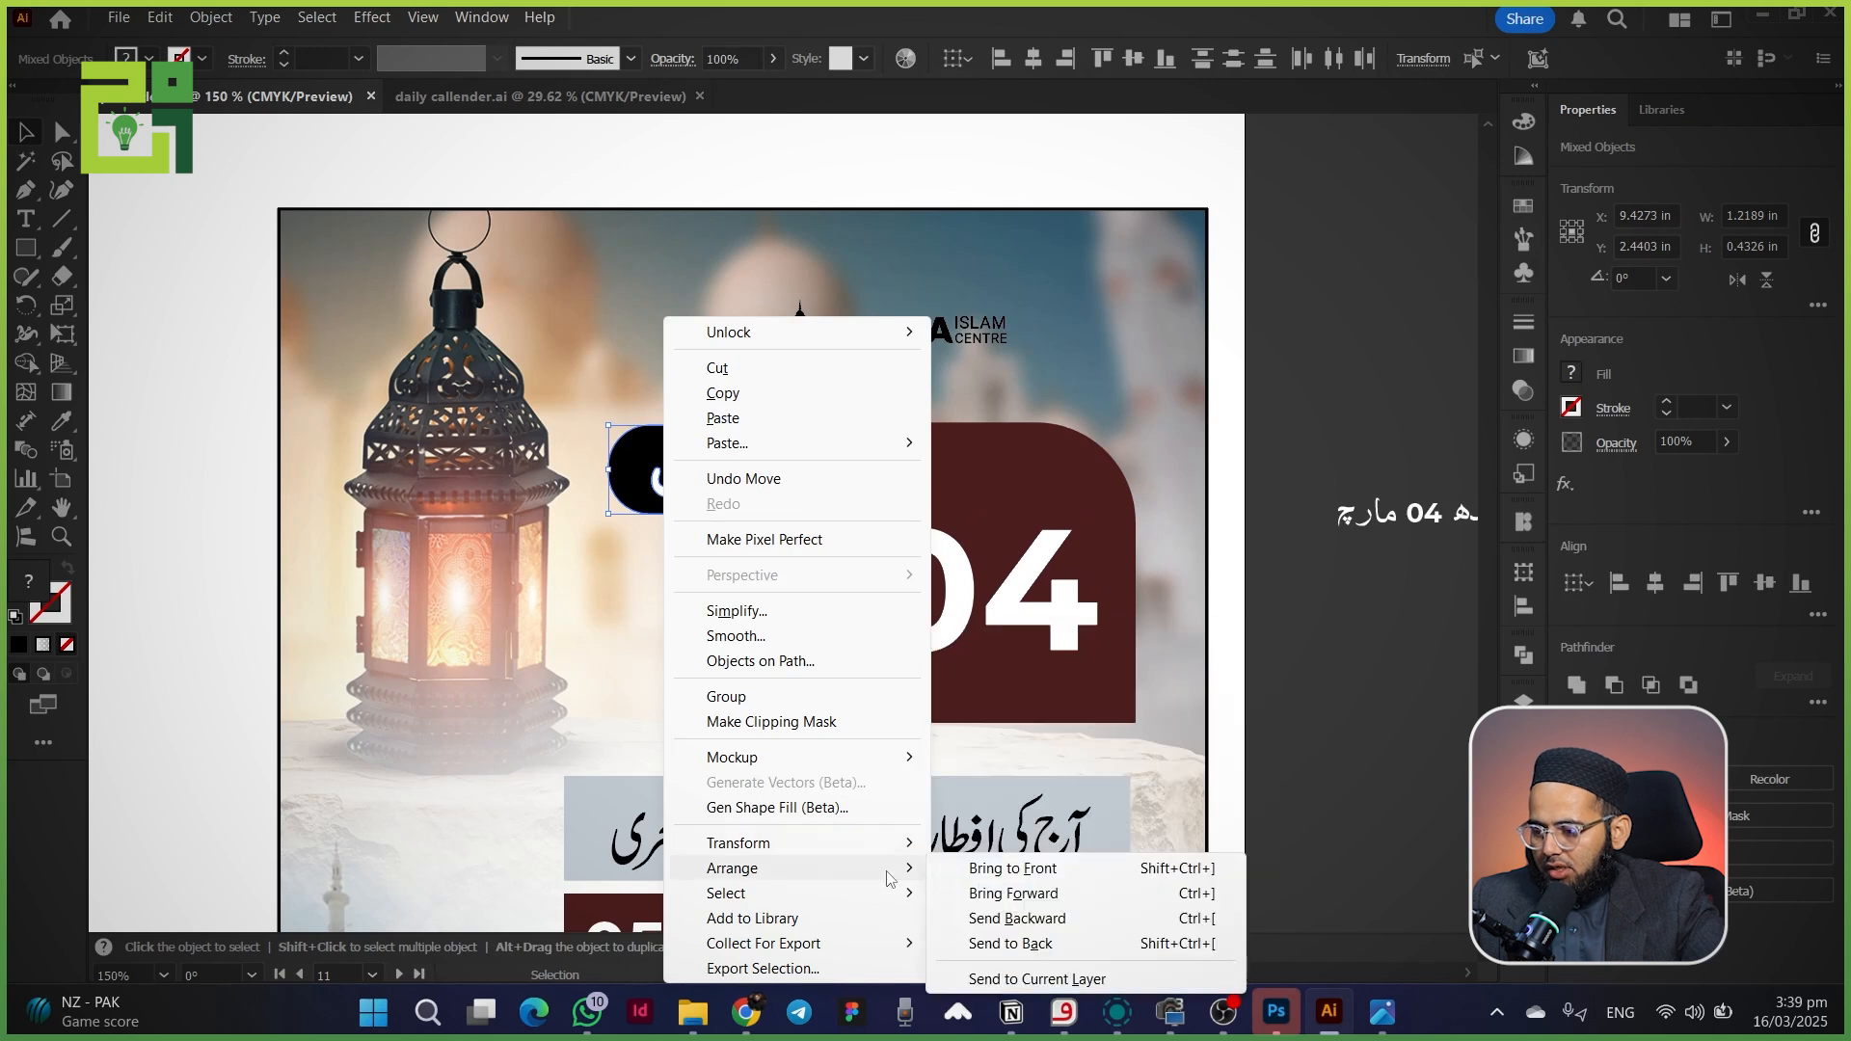
{"action": "left_click", "coordinate": [985, 870]}
- Round the black bar's right corners fully and widen it to about 1.44 in over the maroon square's edge
{"action": "left_click", "coordinate": [826, 459]}
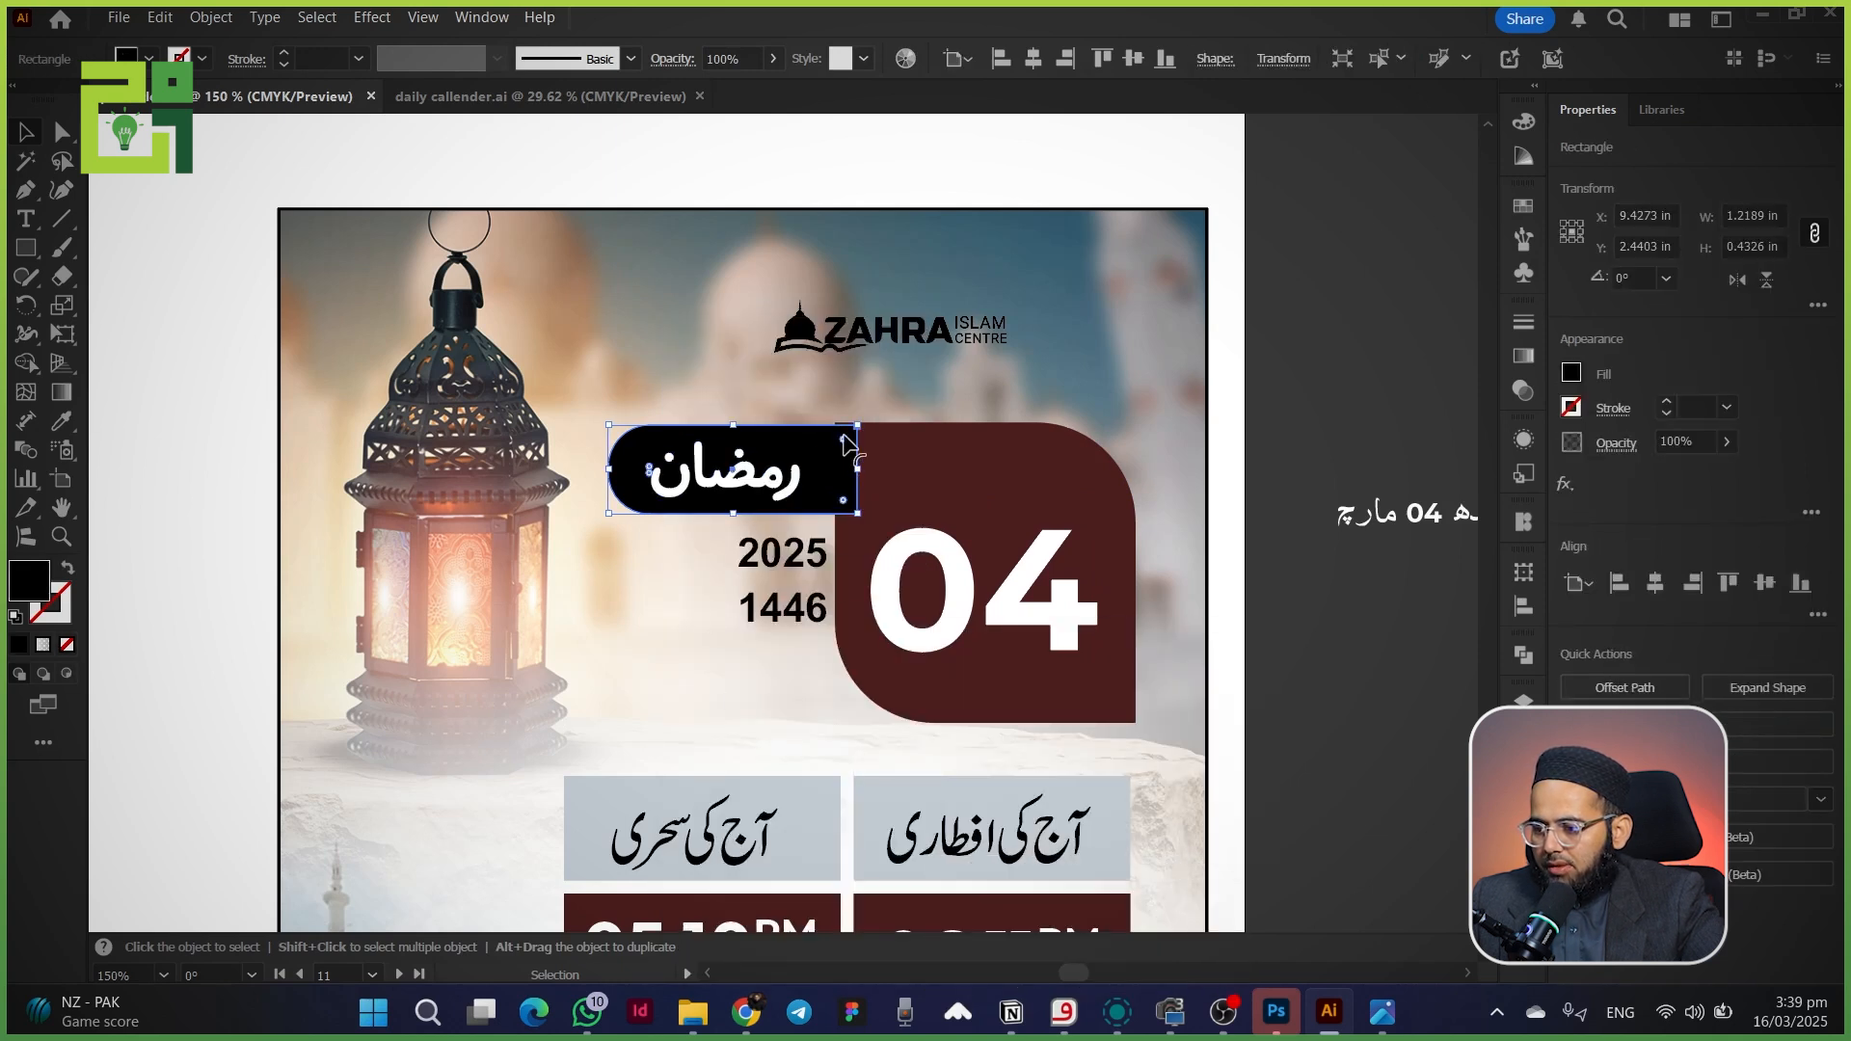
{"action": "left_click_drag", "start_coordinate": [624, 447], "coordinate": [902, 477]}
- Lower the black bar with its text slightly and centre the رمضان text horizontally within the bar
{"action": "left_click", "coordinate": [764, 480], "text": "shift"}
{"action": "left_click_drag", "start_coordinate": [764, 479], "coordinate": [764, 488]}
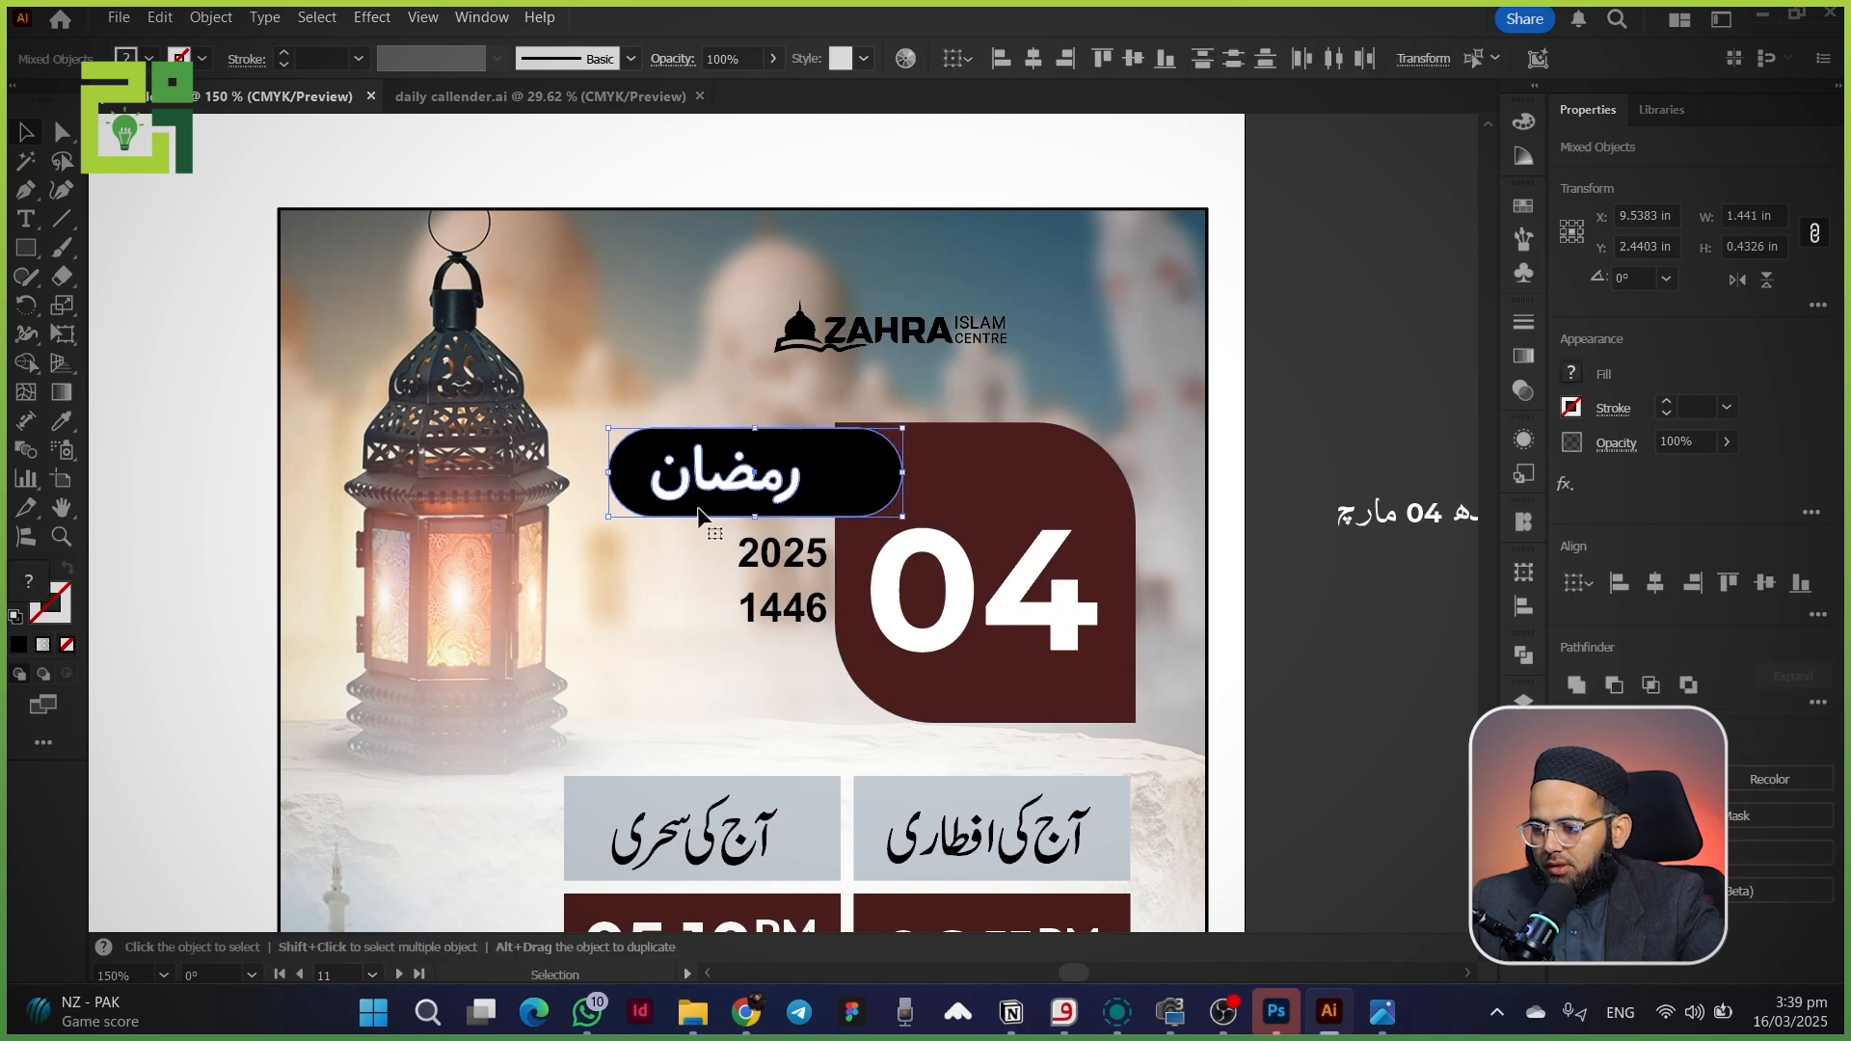
{"action": "left_click", "coordinate": [706, 511], "text": "shift"}
{"action": "key", "text": "shift+Right"}
{"action": "key", "text": "Left"}
{"action": "key", "text": "Left"}
{"action": "key", "text": "Left"}
{"action": "left_click", "coordinate": [183, 633]}
- Shift the 2025 and 1446 texts left and slightly down beneath the black رمضان bar
{"action": "left_click_drag", "start_coordinate": [837, 556], "coordinate": [800, 467]}
{"action": "left_click", "coordinate": [779, 469]}
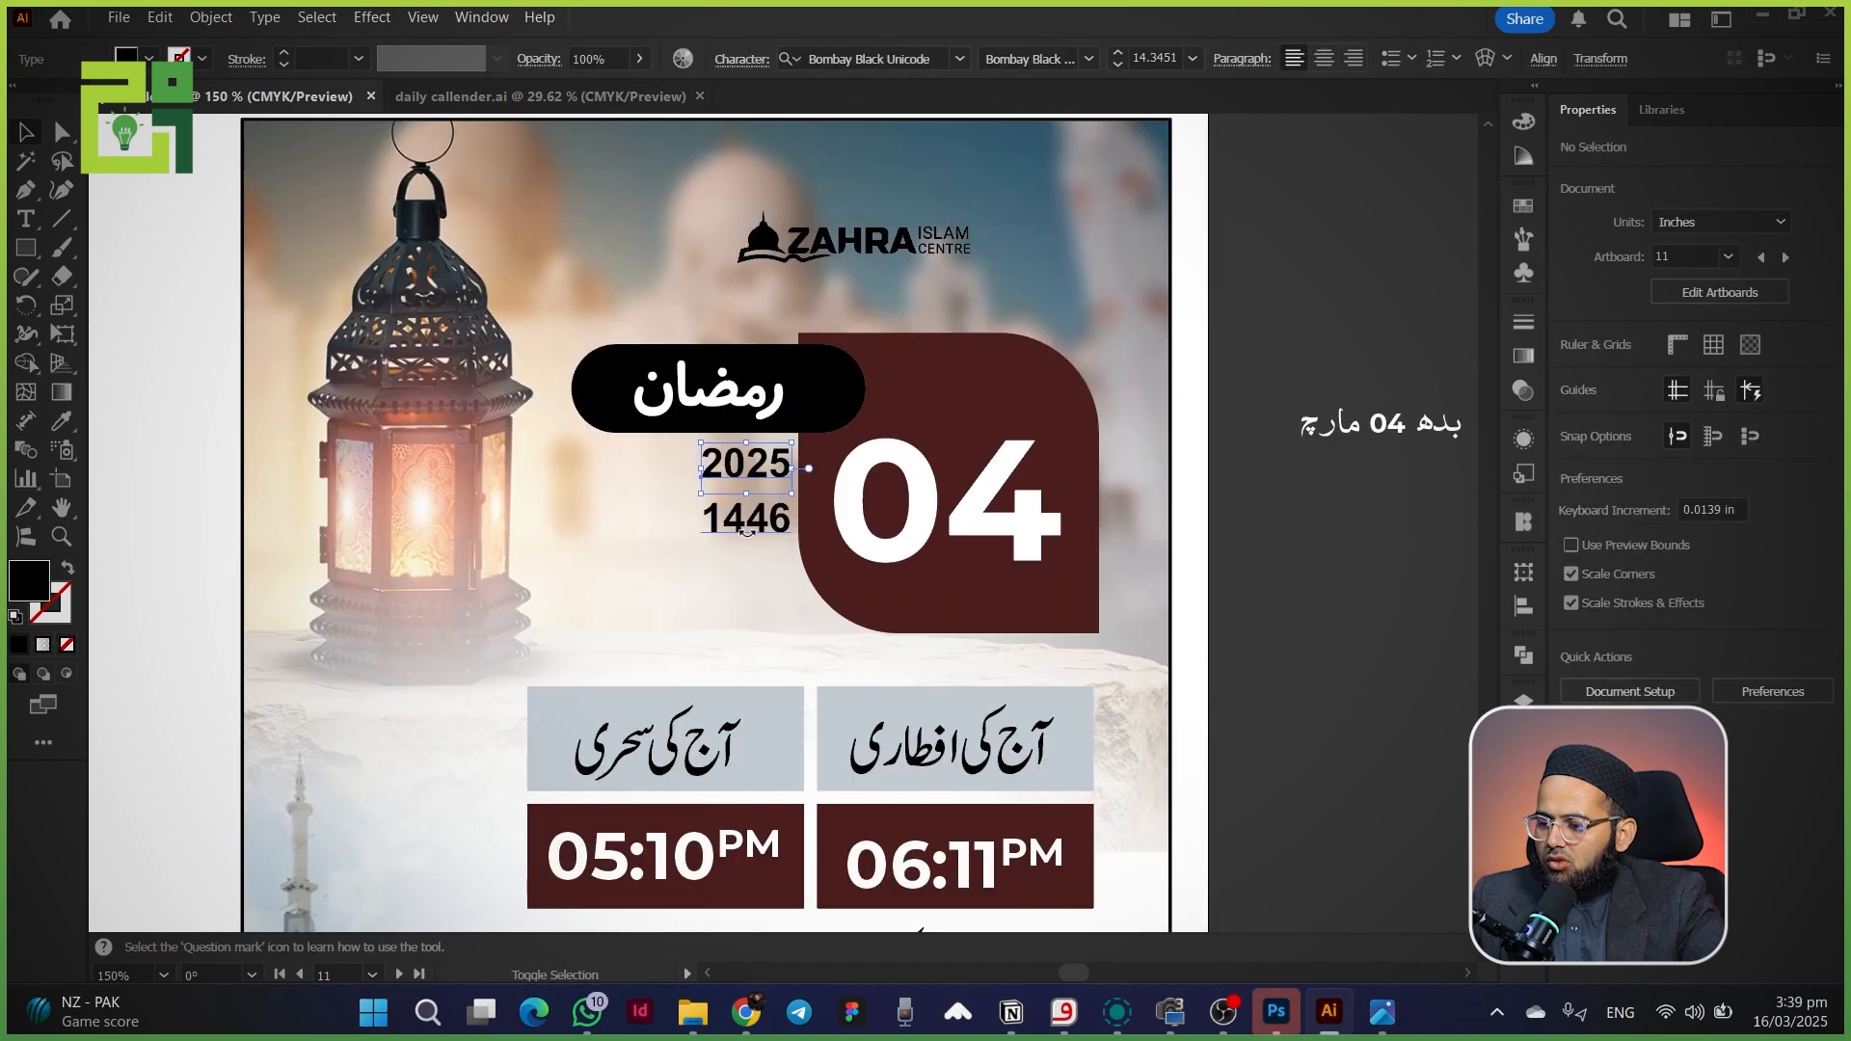
{"action": "key", "text": "shift+Left"}
{"action": "key", "text": "shift+Left"}
{"action": "key", "text": "Right"}
{"action": "key", "text": "Right"}
{"action": "key", "text": "Right"}
{"action": "key", "text": "Right"}
{"action": "key", "text": "Right"}
{"action": "key", "text": "Right"}
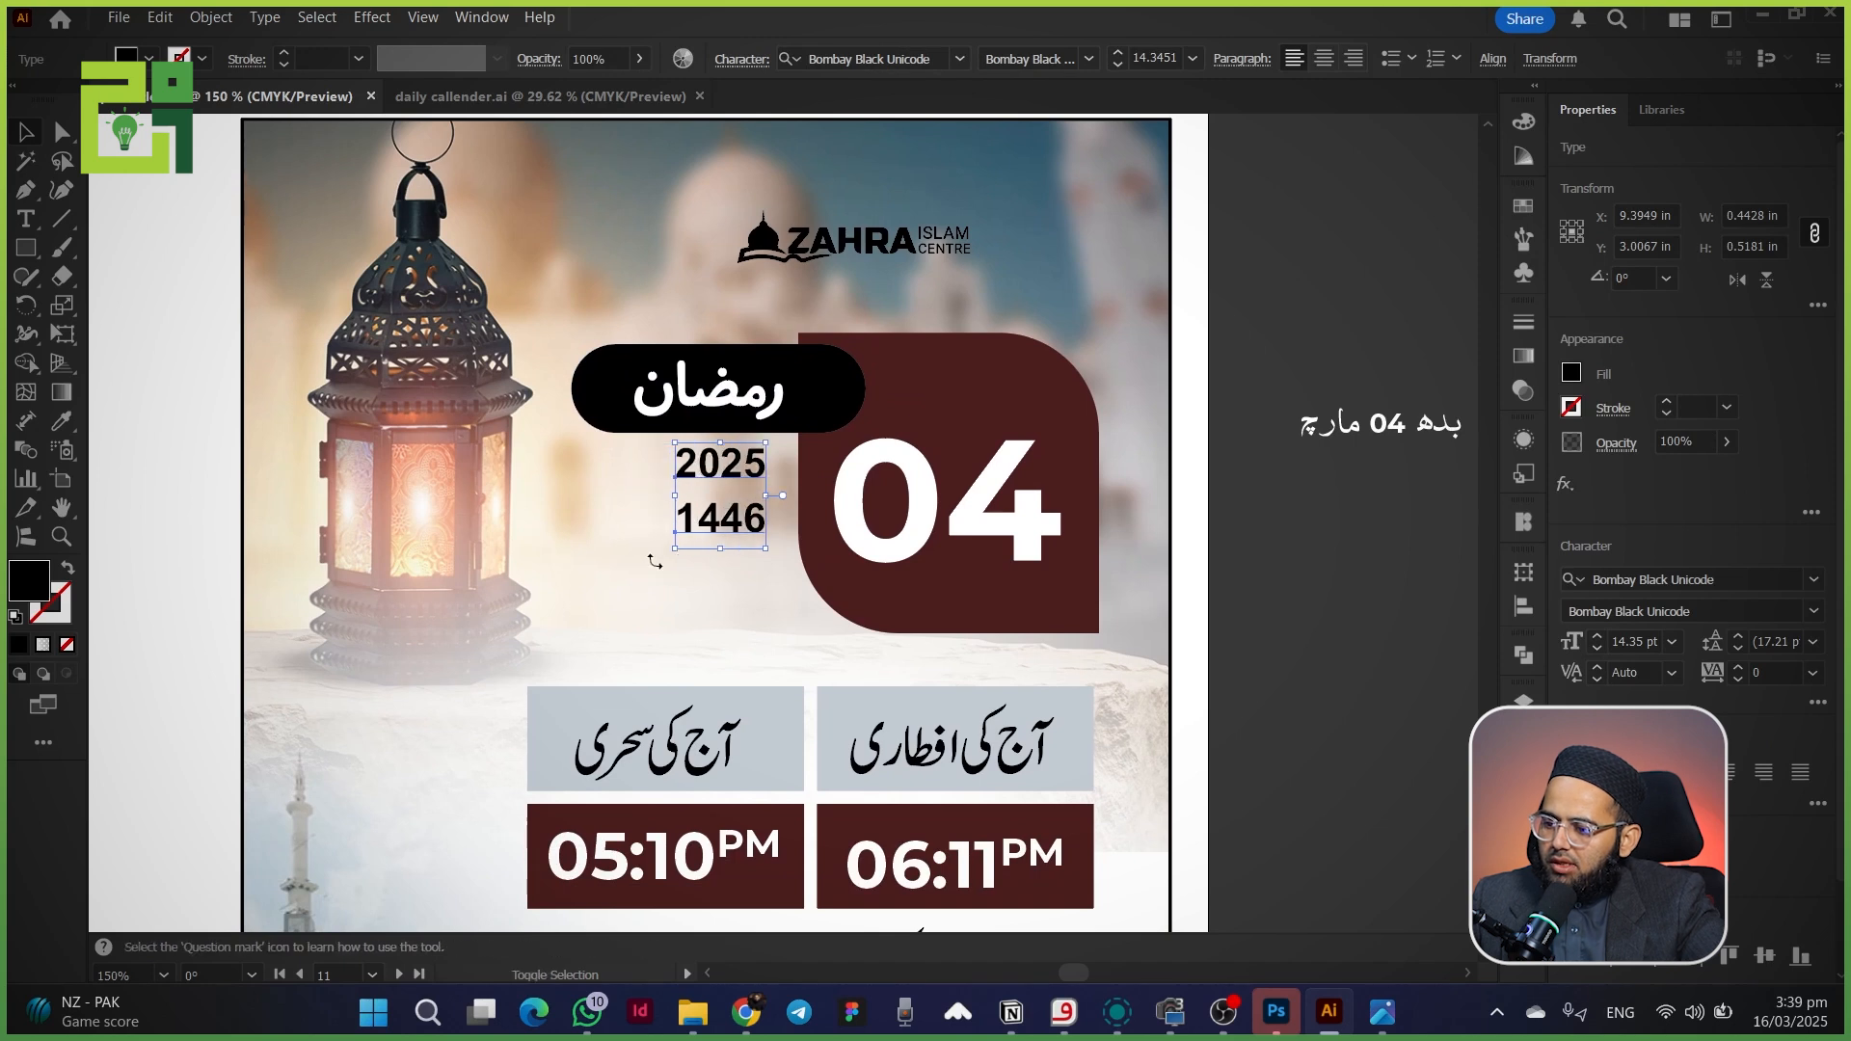
{"action": "key", "text": "Down"}
{"action": "key", "text": "Down"}
- Recolour the رمضان text to the pale cream eae0b0
{"action": "left_click", "coordinate": [709, 391]}
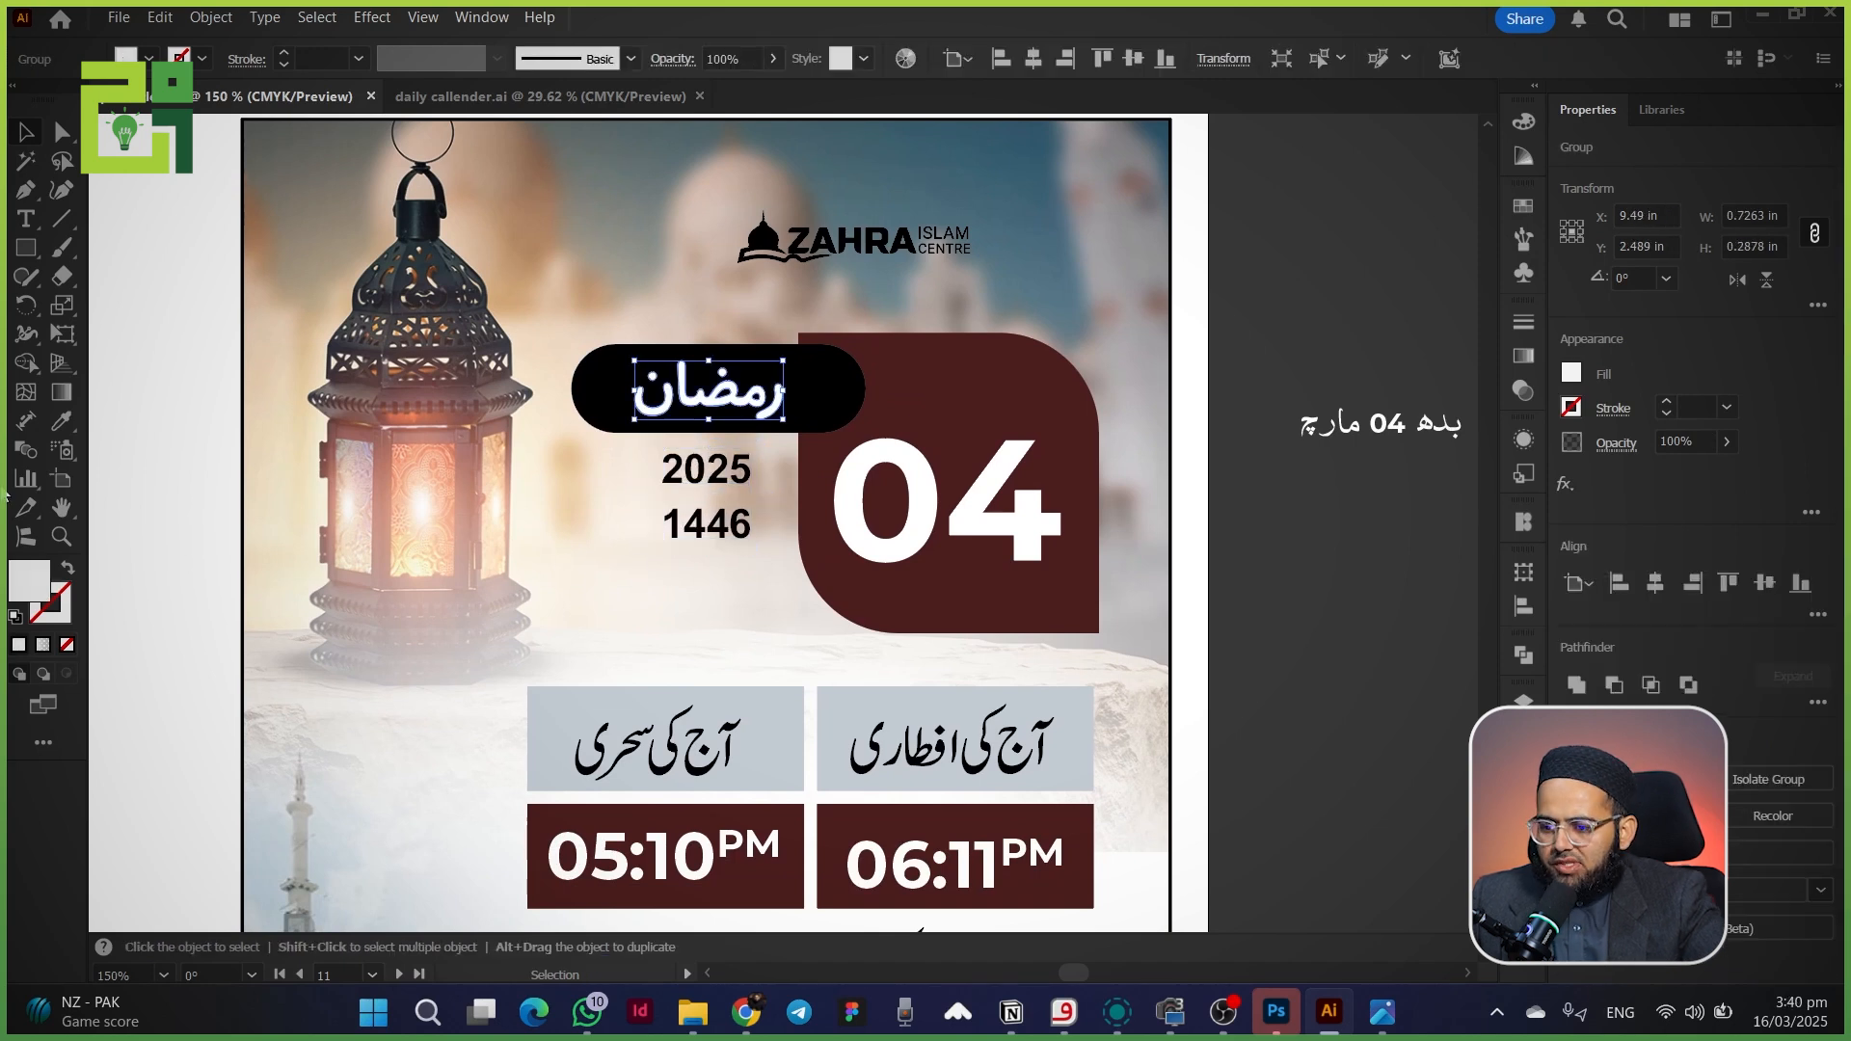
{"action": "double_click", "coordinate": [29, 578]}
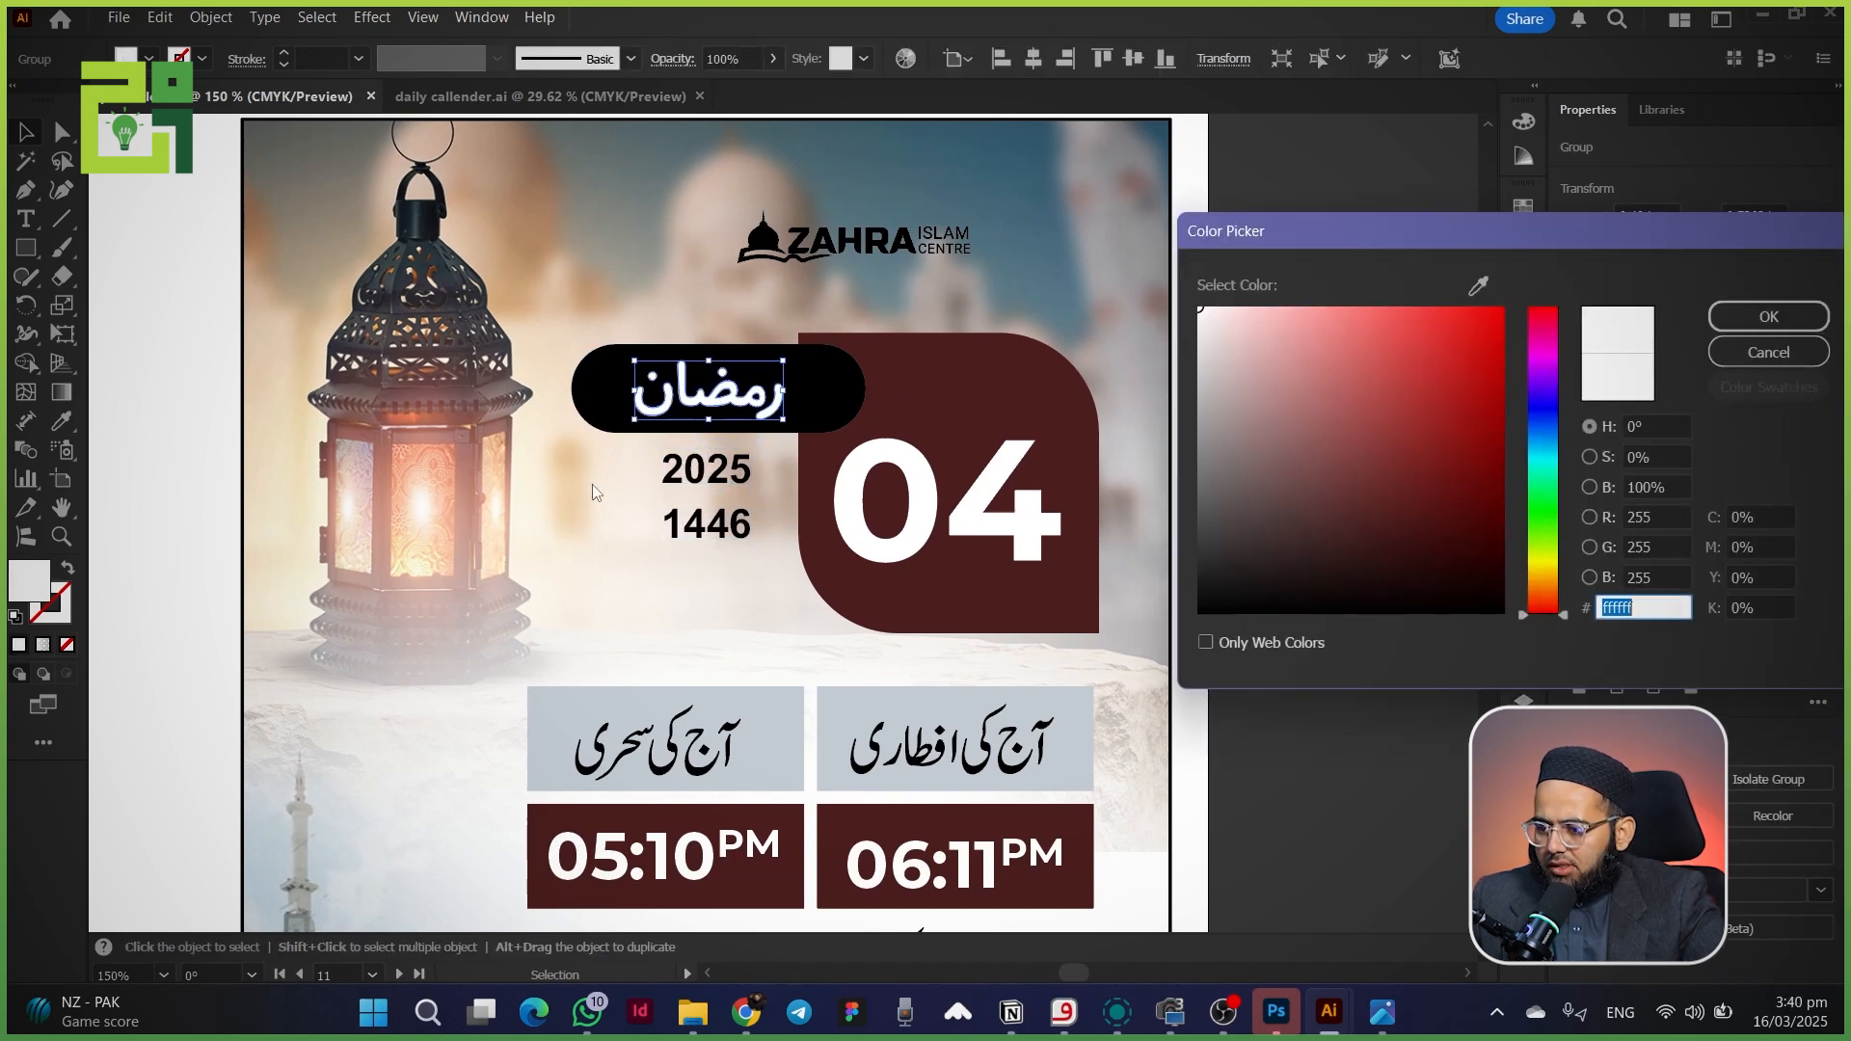
{"action": "left_click", "coordinate": [1768, 352]}
{"action": "left_click", "coordinate": [62, 421]}
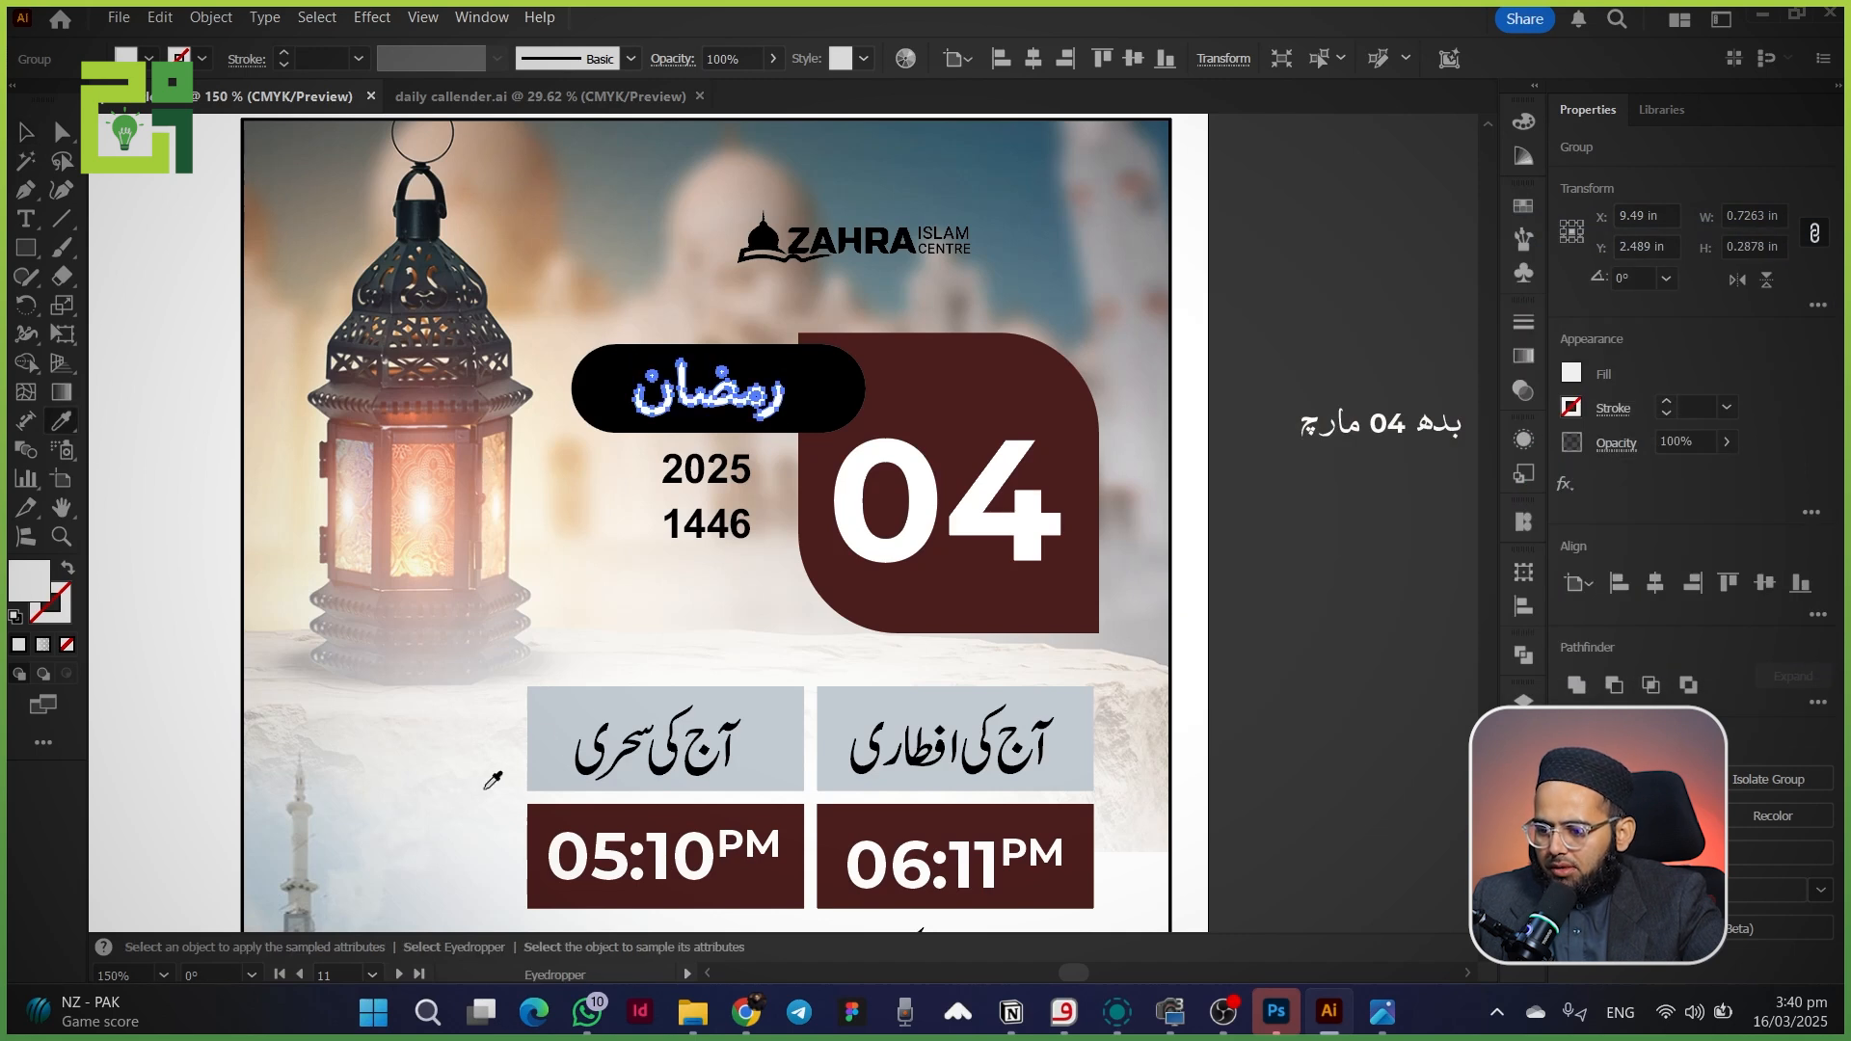
{"action": "double_click", "coordinate": [30, 583]}
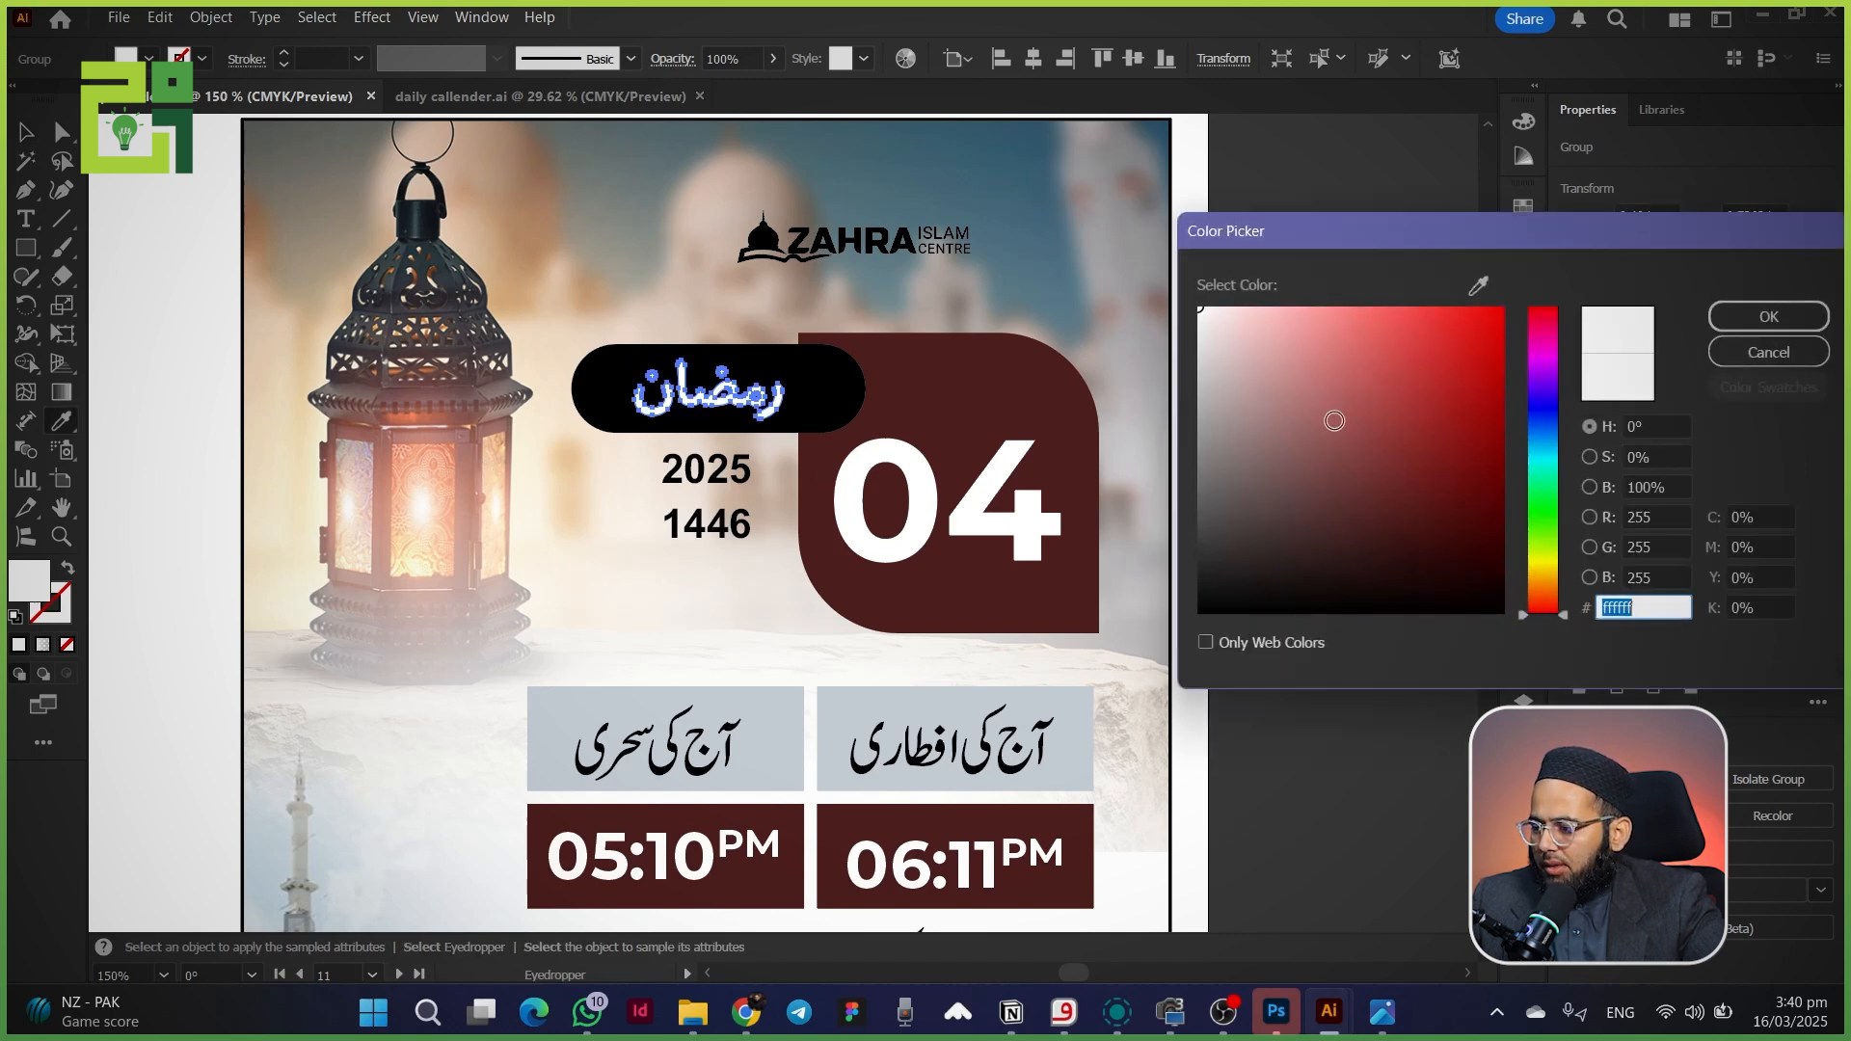
{"action": "left_click", "coordinate": [1539, 563]}
{"action": "mouse_move", "coordinate": [1228, 335]}
{"action": "left_mouse_down"}
{"action": "mouse_move", "coordinate": [1260, 383]}
{"action": "mouse_move", "coordinate": [1259, 346]}
{"action": "left_mouse_up"}
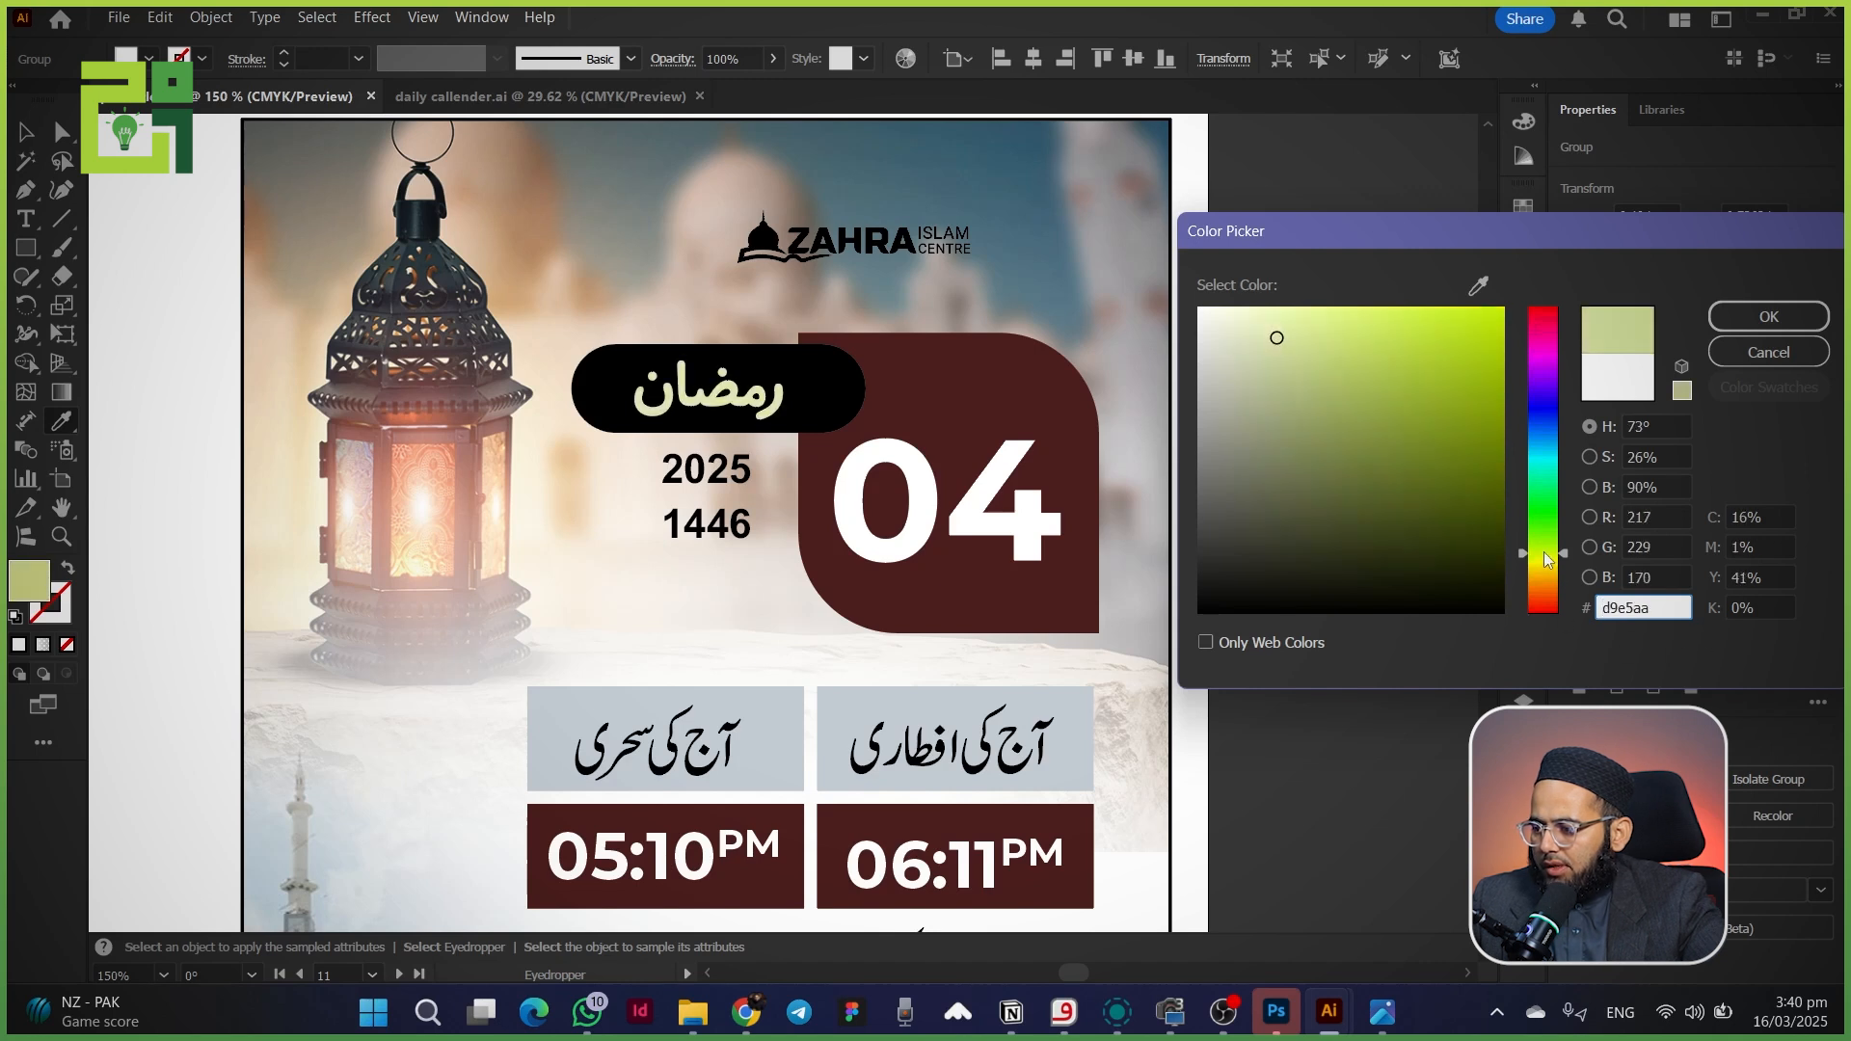
{"action": "left_click_drag", "start_coordinate": [1547, 560], "coordinate": [1543, 572]}
{"action": "left_click", "coordinate": [1273, 335]}
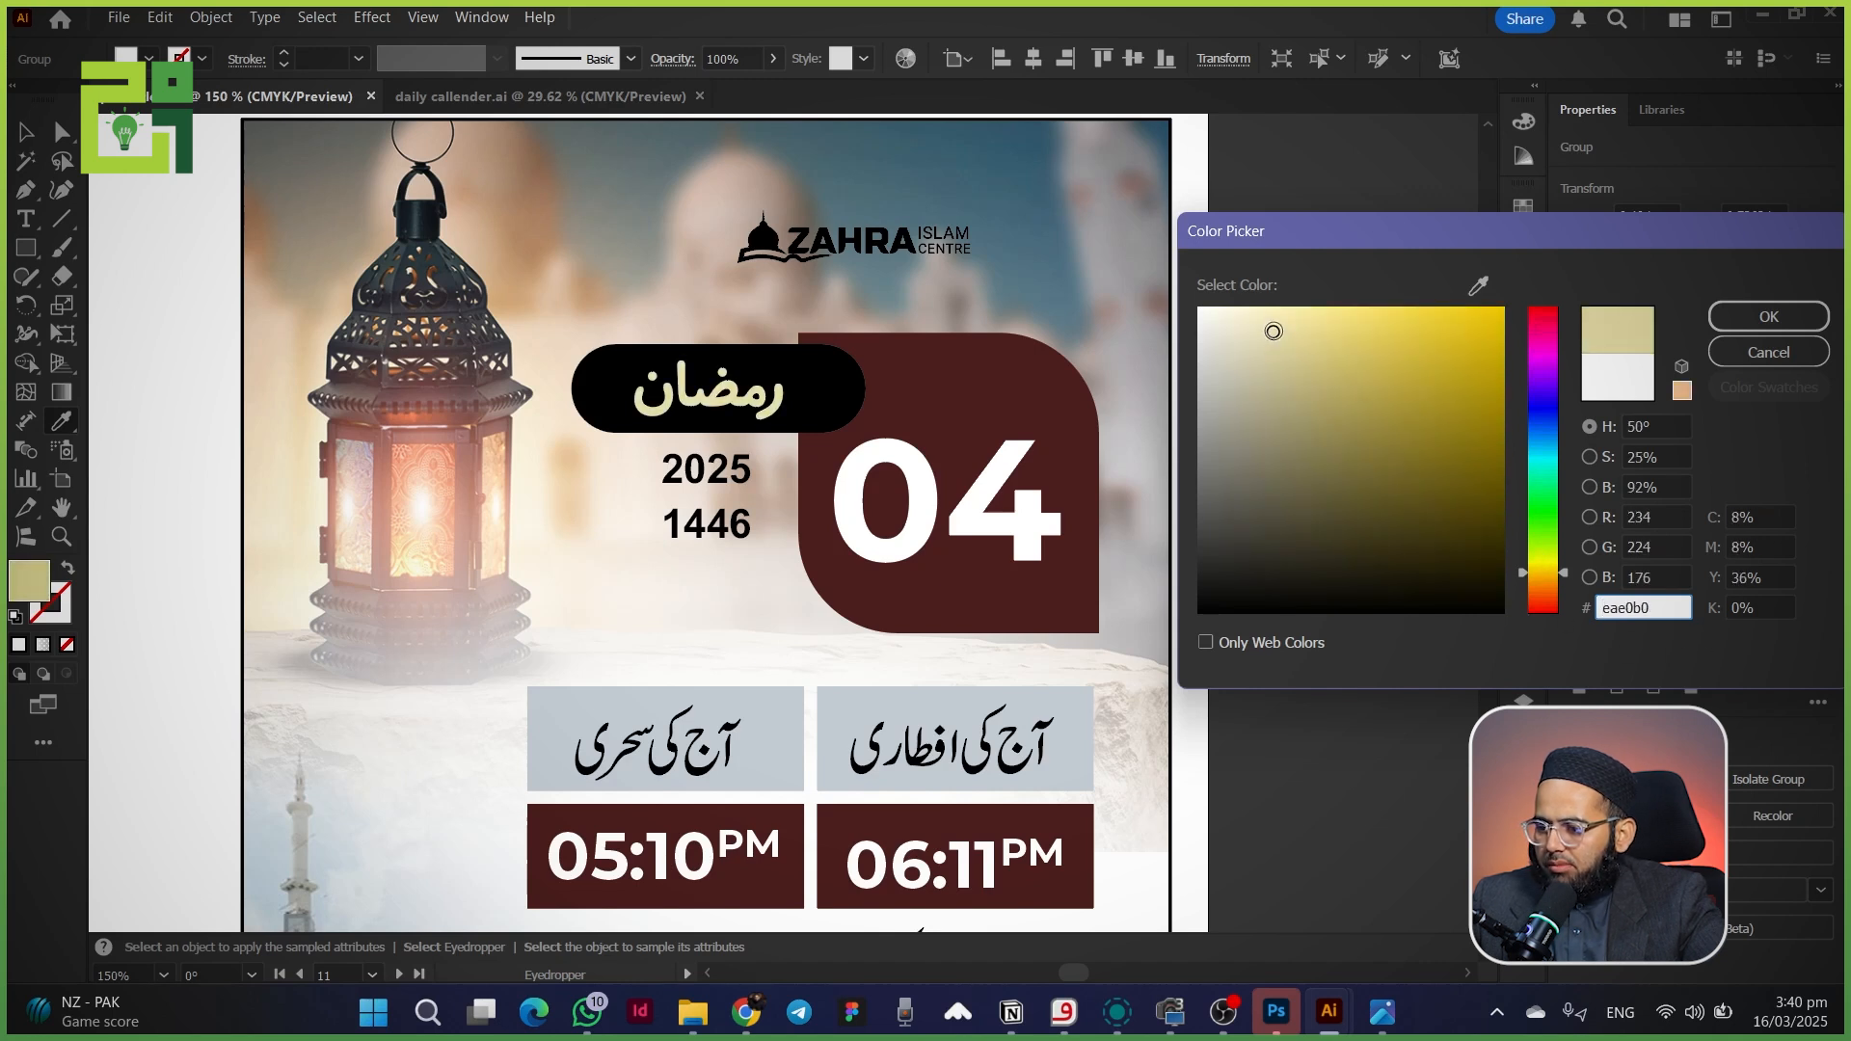
{"action": "key", "text": "Return"}
{"action": "left_click", "coordinate": [26, 135]}
{"action": "left_click", "coordinate": [150, 364]}
- Nudge the 04 numeral slightly left within the maroon square
{"action": "left_click", "coordinate": [924, 528]}
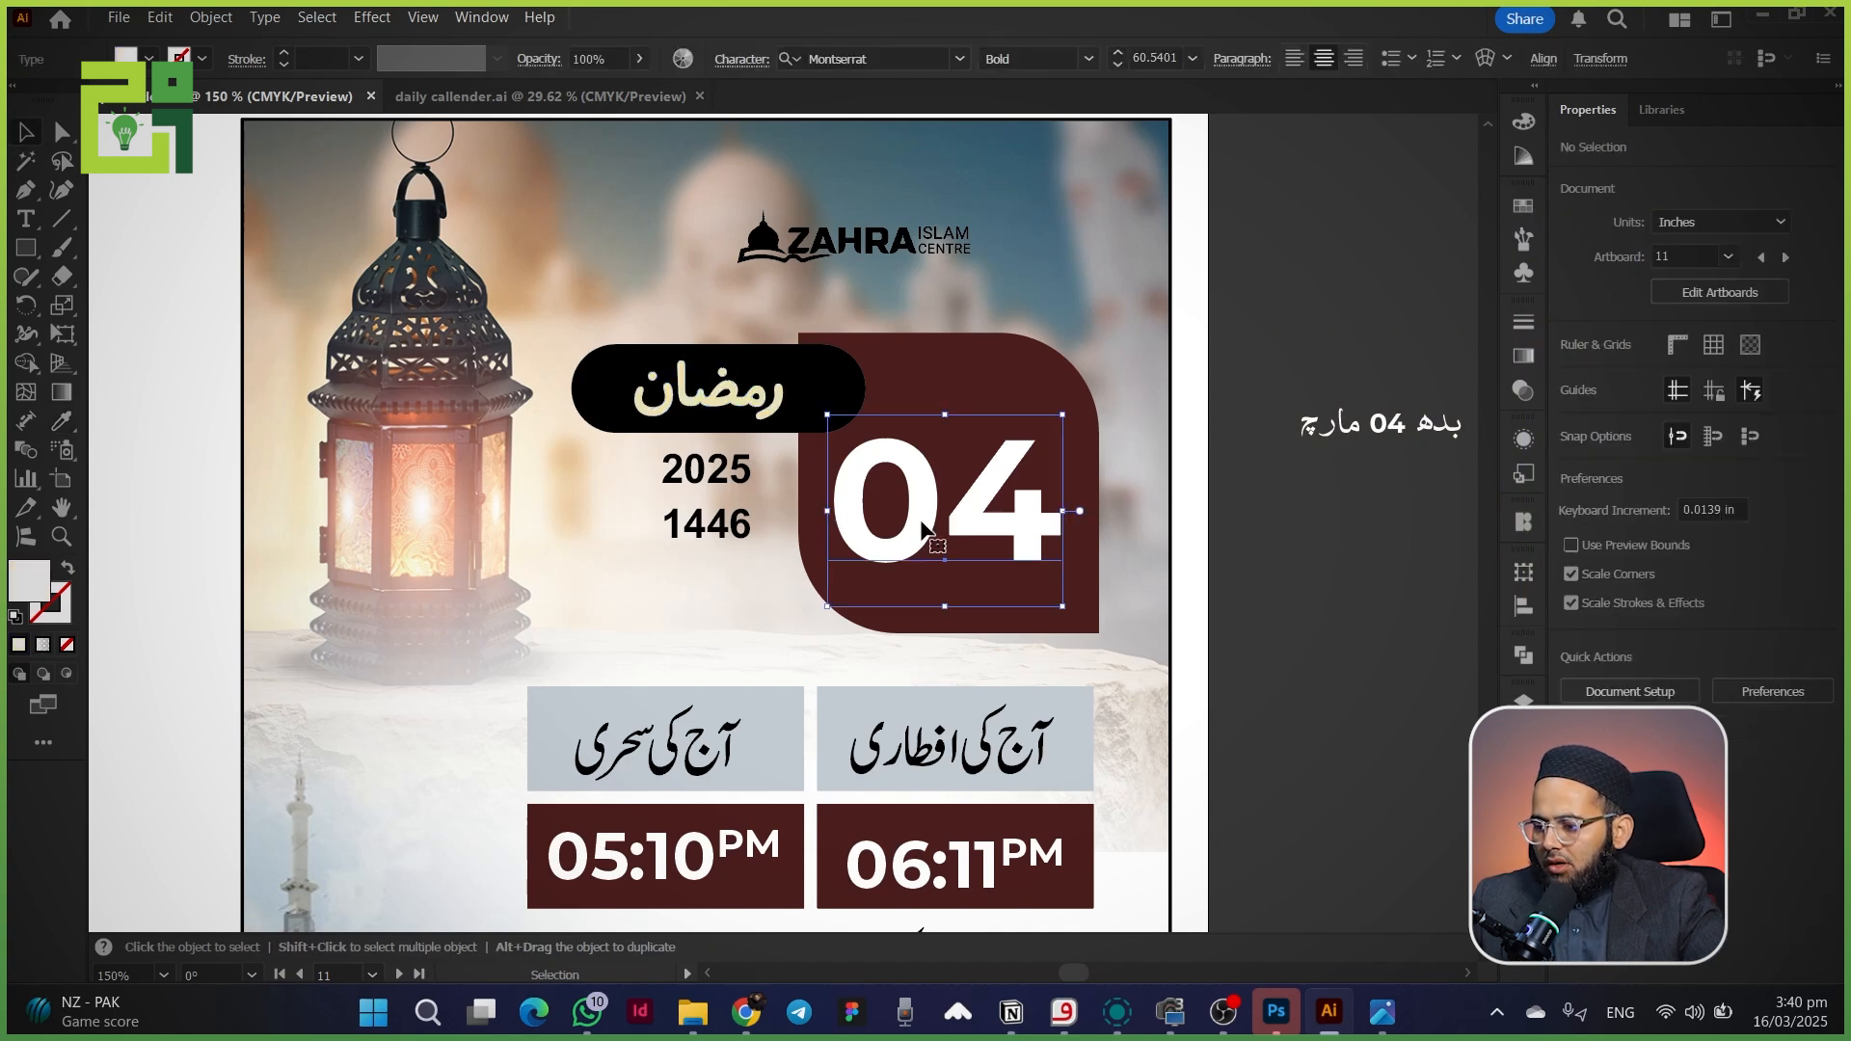
{"action": "left_click", "coordinate": [133, 490]}
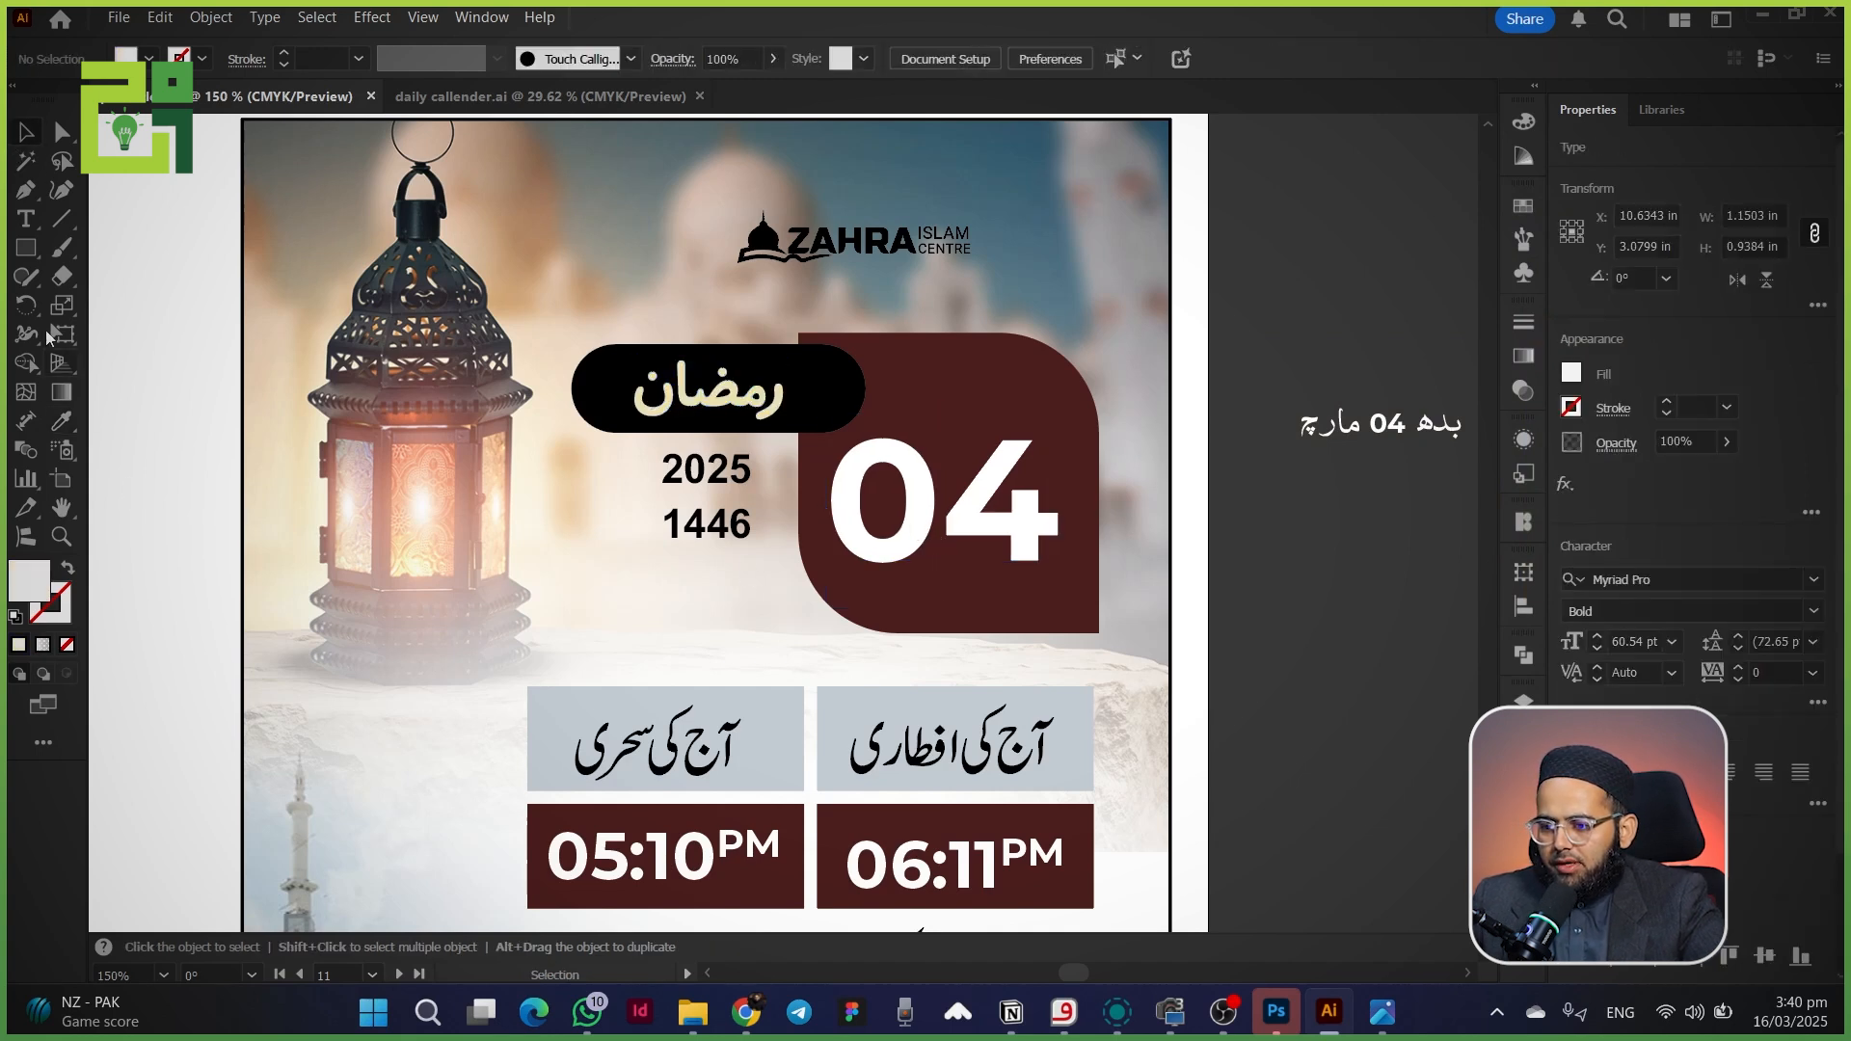
- Draw a white pill about 1.03 in wide and 0.29 in high behind the 2025 text, with its right end tucked under the maroon square
{"action": "left_click", "coordinate": [26, 250]}
{"action": "mouse_move", "coordinate": [765, 458]}
{"action": "left_mouse_down"}
{"action": "mouse_move", "coordinate": [626, 487]}
{"action": "mouse_move", "coordinate": [624, 507]}
{"action": "mouse_move", "coordinate": [674, 472]}
{"action": "left_mouse_up"}
{"action": "key", "text": "v"}
{"action": "mouse_move", "coordinate": [809, 474]}
{"action": "left_mouse_down"}
{"action": "mouse_move", "coordinate": [930, 476]}
{"action": "mouse_move", "coordinate": [837, 477]}
{"action": "left_mouse_up"}
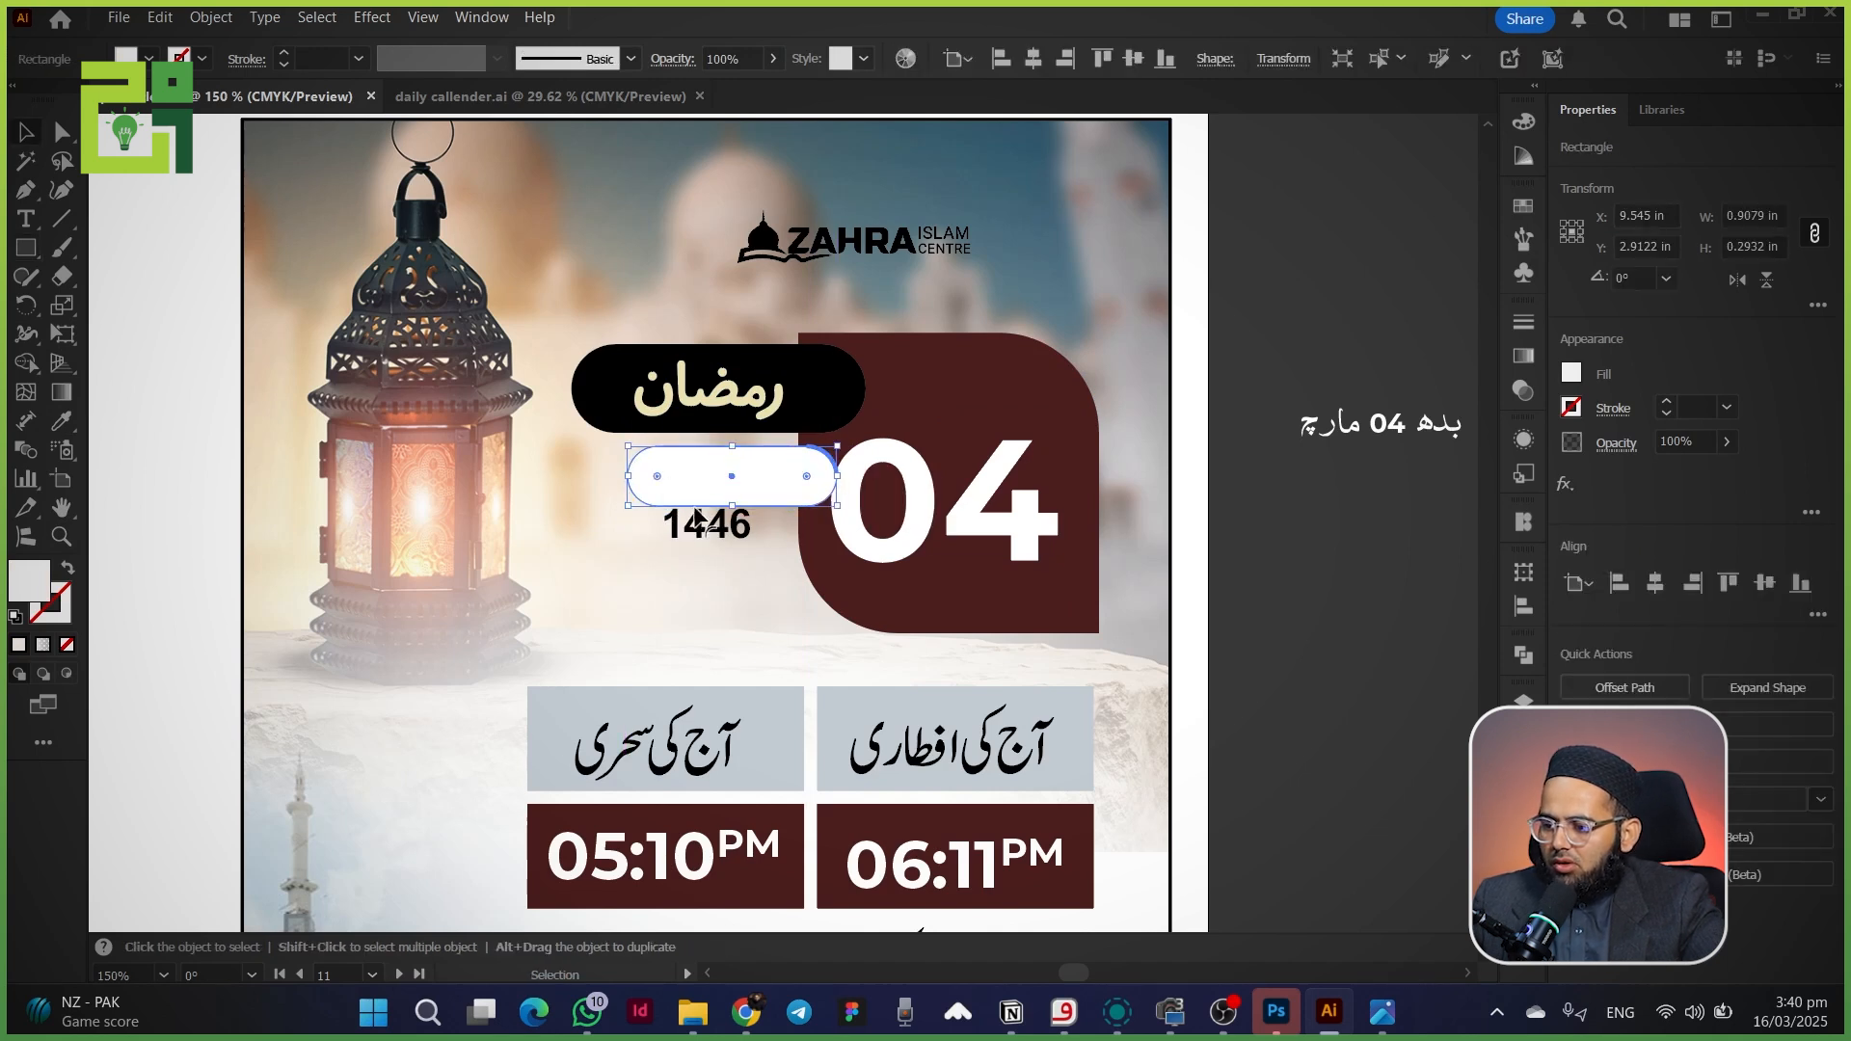
{"action": "key", "text": "a"}
{"action": "key", "text": "ctrl+["}
{"action": "key", "text": "ctrl+["}
{"action": "key", "text": "v"}
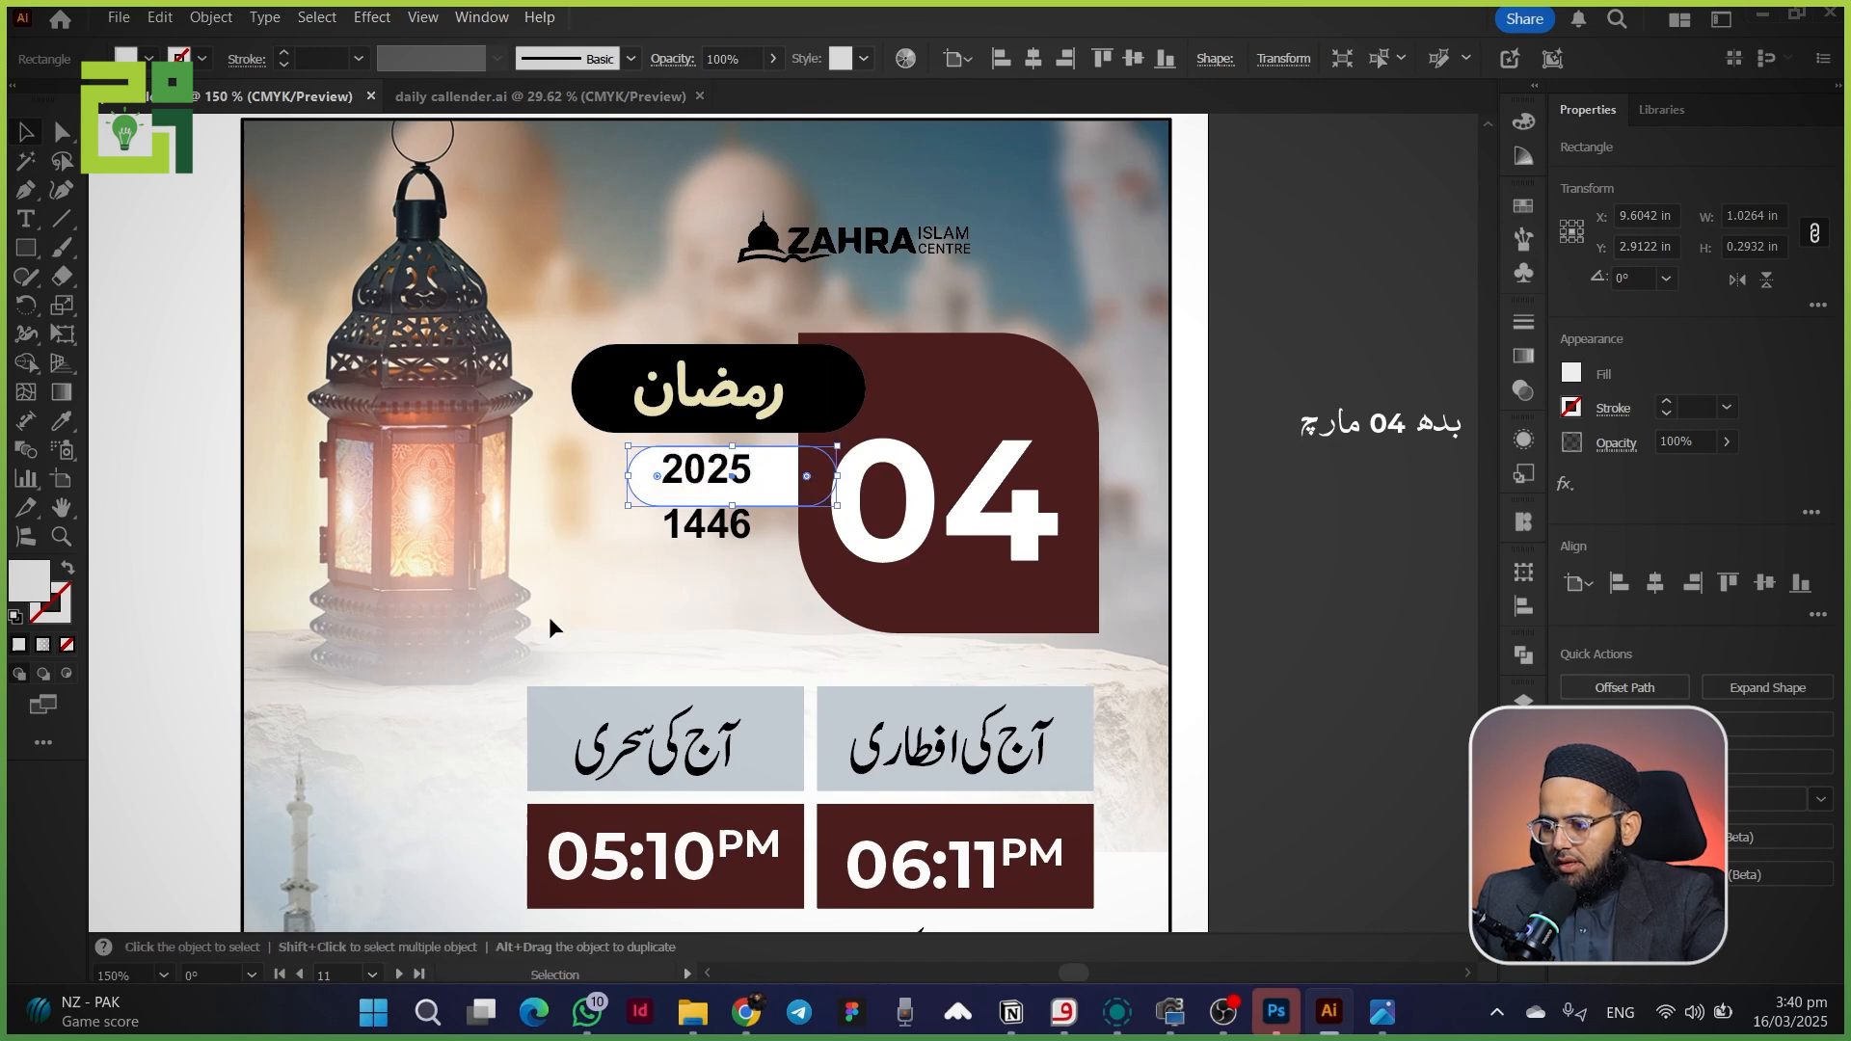
- Reduce the white pill's height to about 0.26 in, copy it directly below and lower the 1446 text onto the copy
{"action": "key", "text": "Up"}
{"action": "left_click_drag", "start_coordinate": [733, 503], "coordinate": [752, 535]}
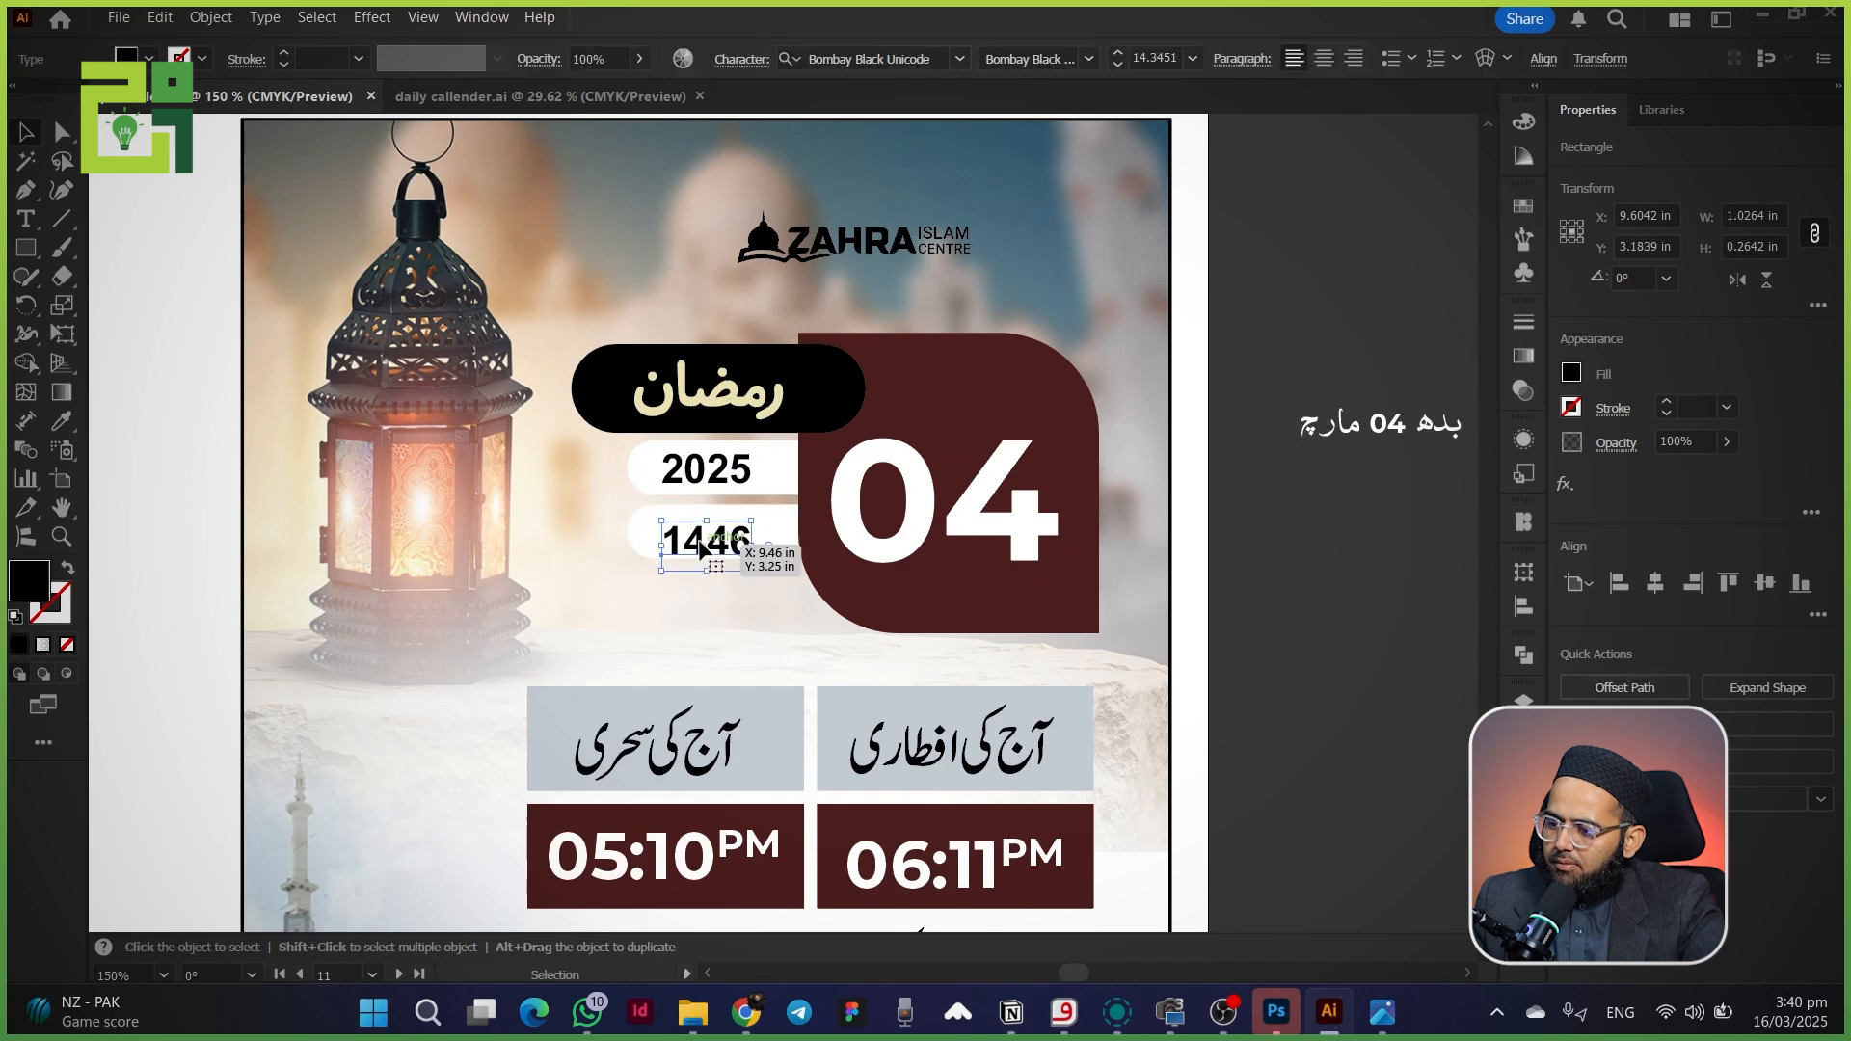
- Fill the lower pill with the black of the رمضان bar and make the 1446 text on it white
{"action": "key", "text": "i"}
{"action": "left_click", "coordinate": [875, 374]}
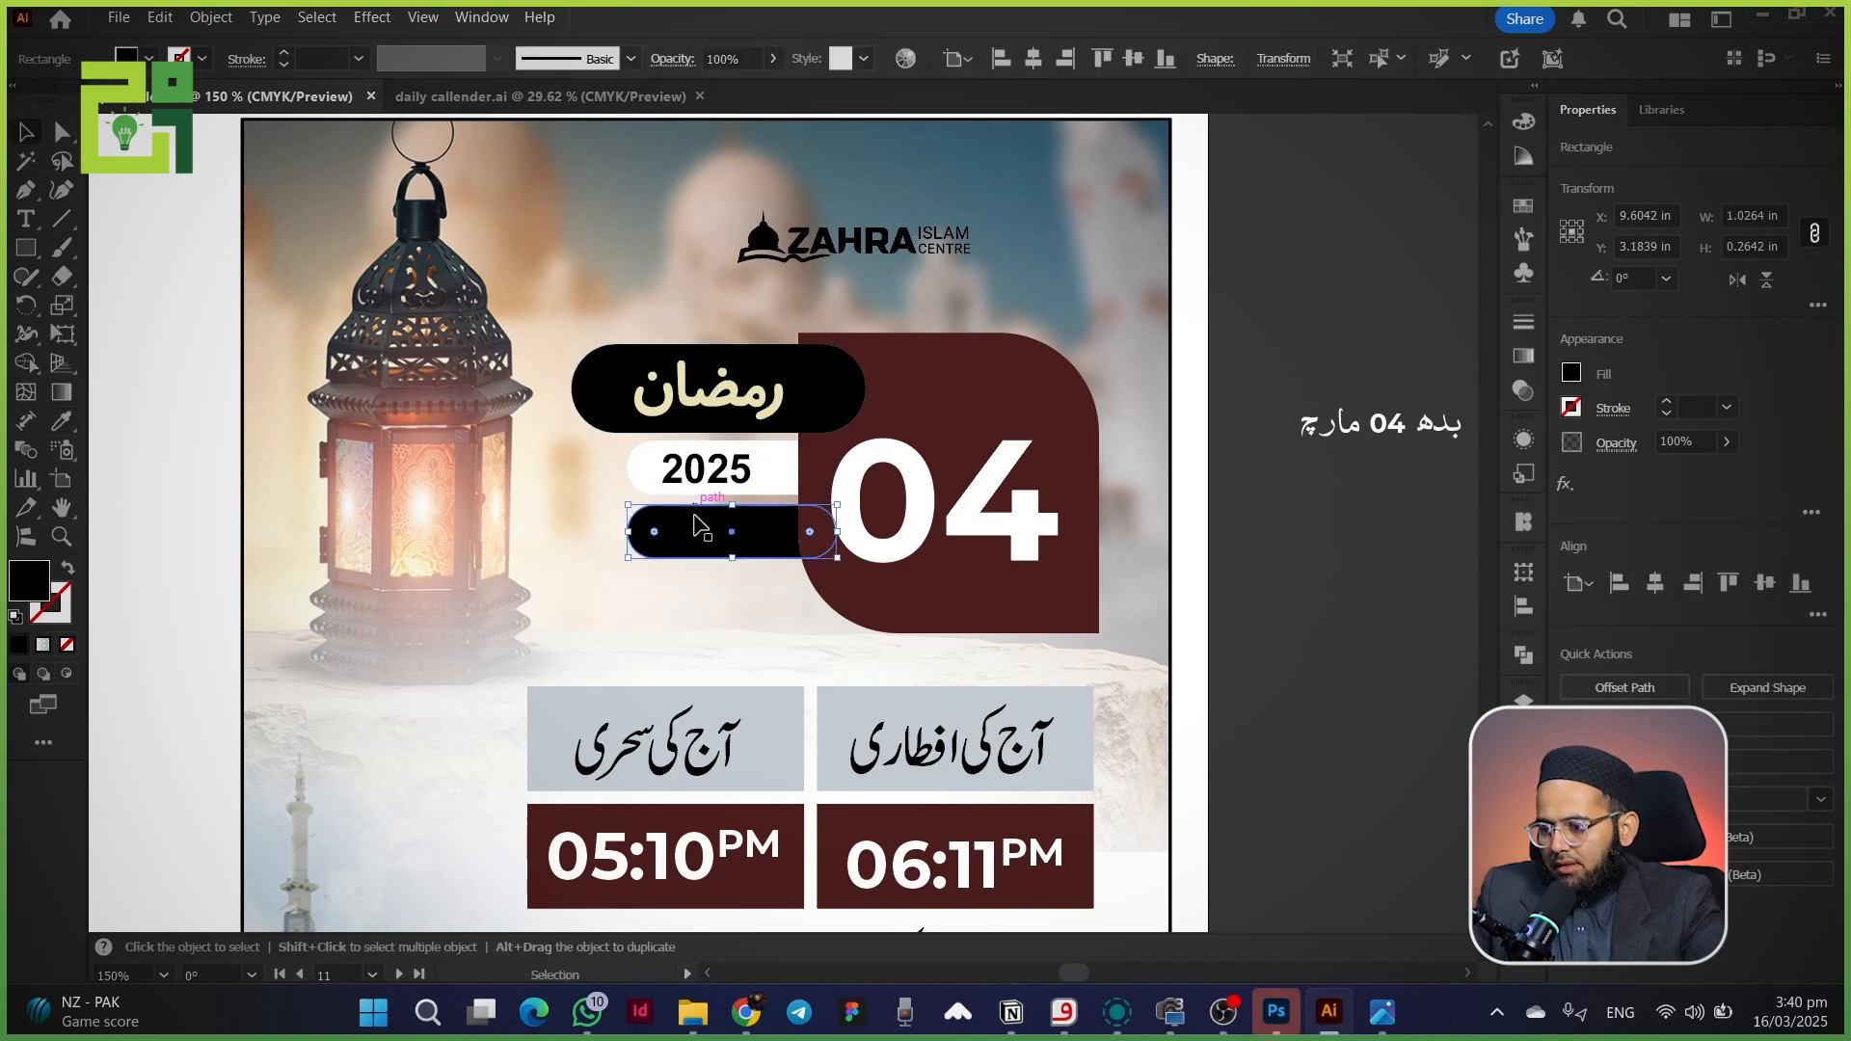
{"action": "left_click", "coordinate": [707, 535], "text": "ctrl"}
{"action": "left_click", "coordinate": [647, 446]}
- Fill the pill behind 2025 with the cream colour sampled from the رمضان text
{"action": "left_click", "coordinate": [647, 472], "text": "ctrl"}
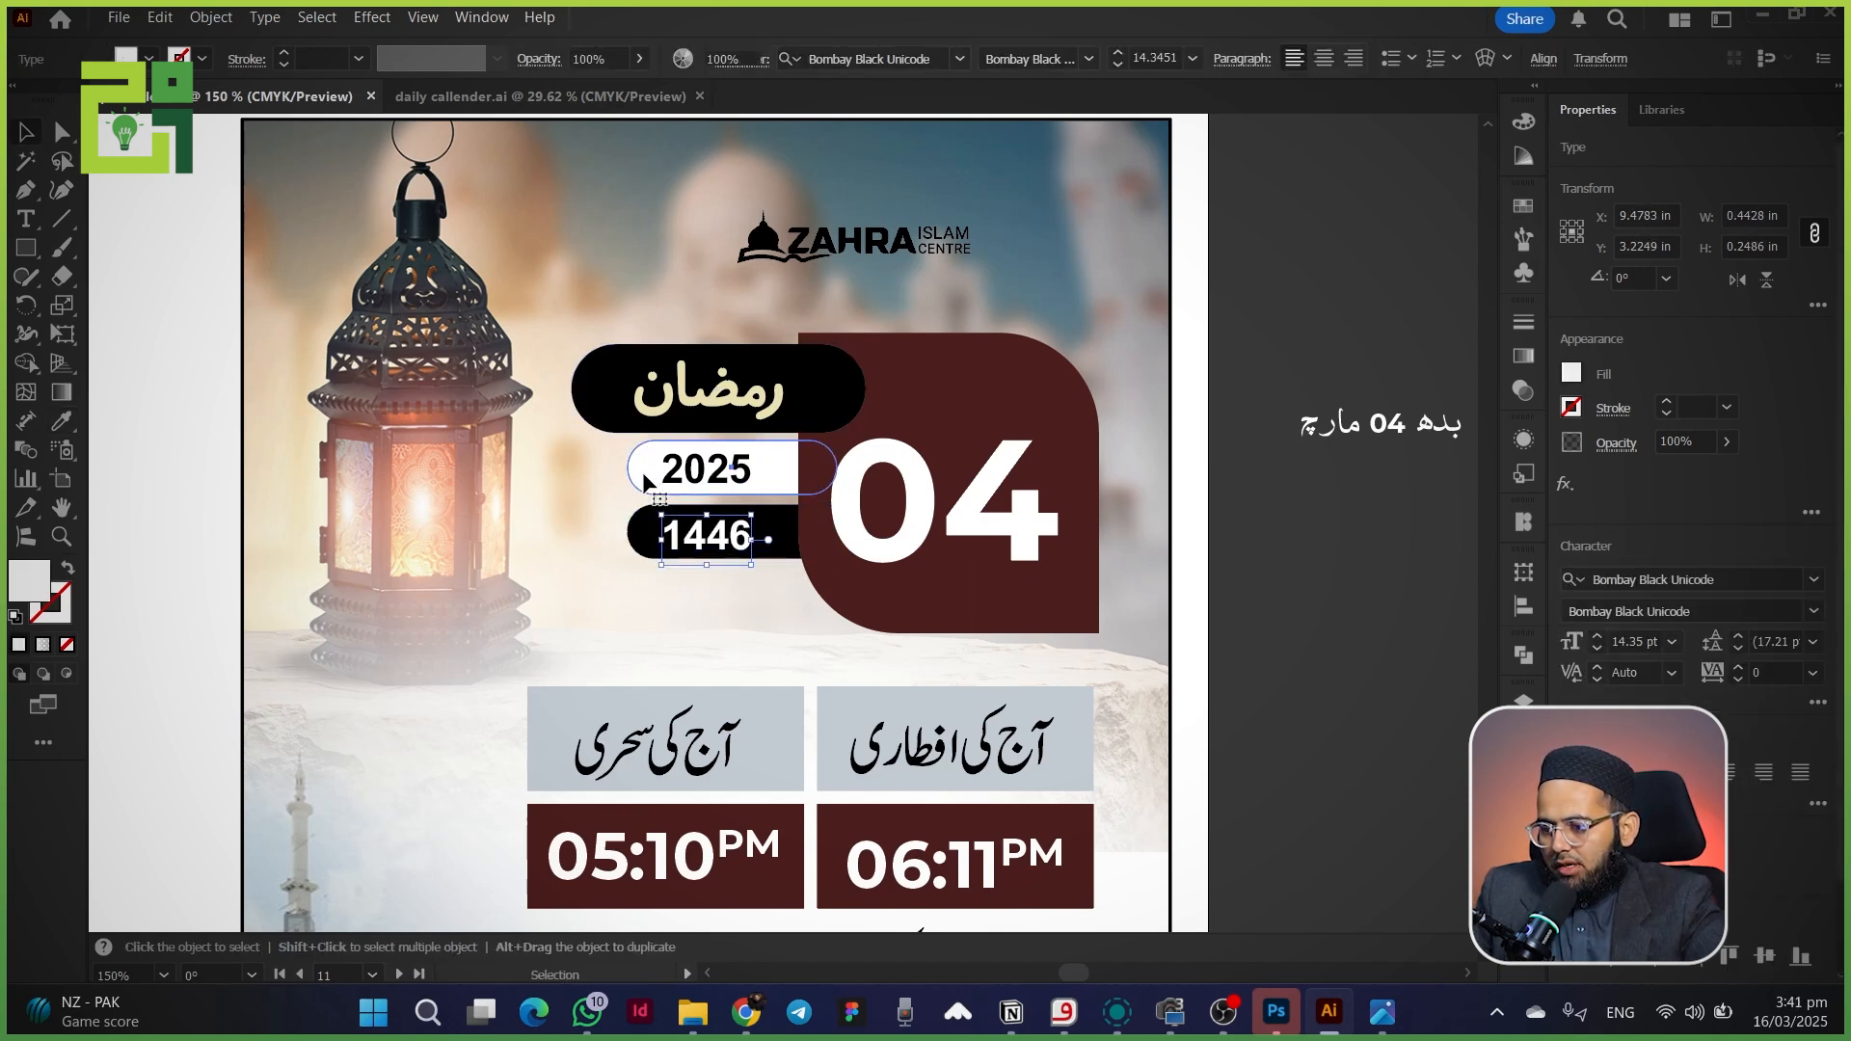
{"action": "left_click", "coordinate": [677, 392]}
{"action": "key", "text": "ctrl+shift+a"}
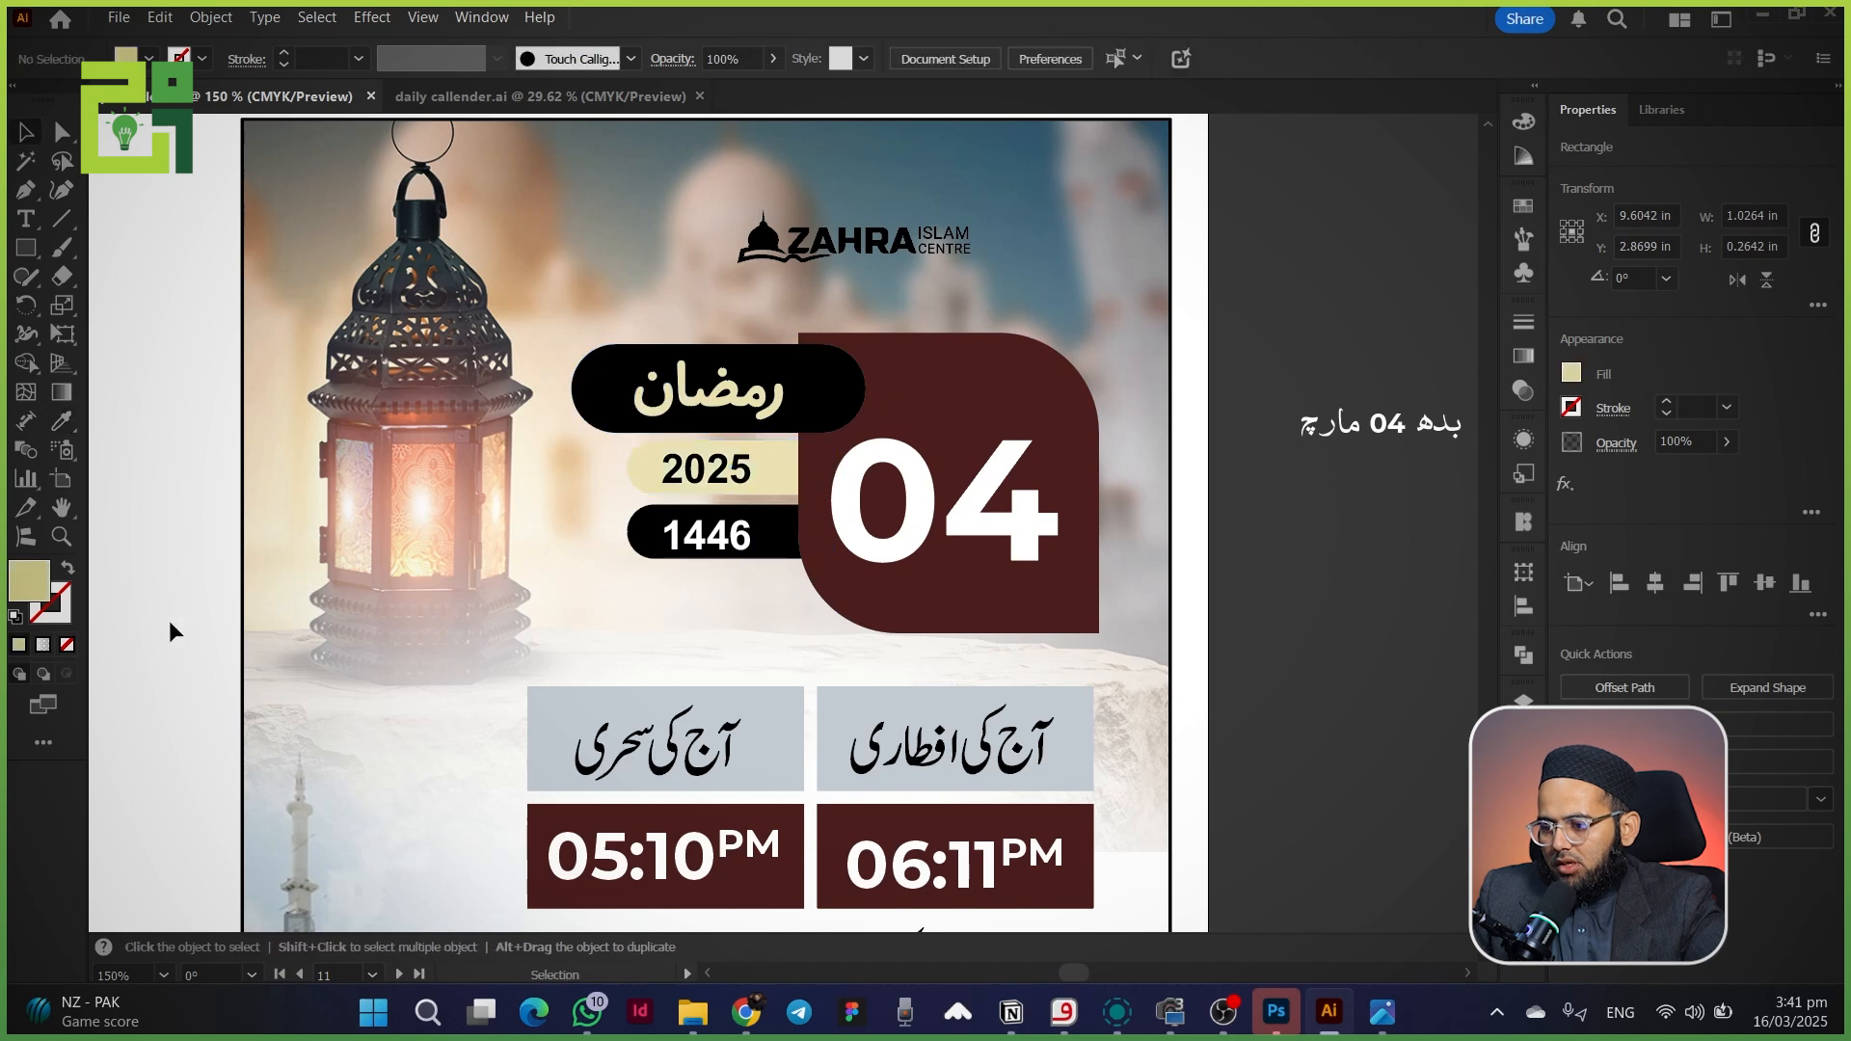
- Nudge the two grey heading boxes together with their آج کی سحری and آج کی افطاری texts slightly up
{"action": "left_click_drag", "start_coordinate": [169, 621], "coordinate": [186, 613]}
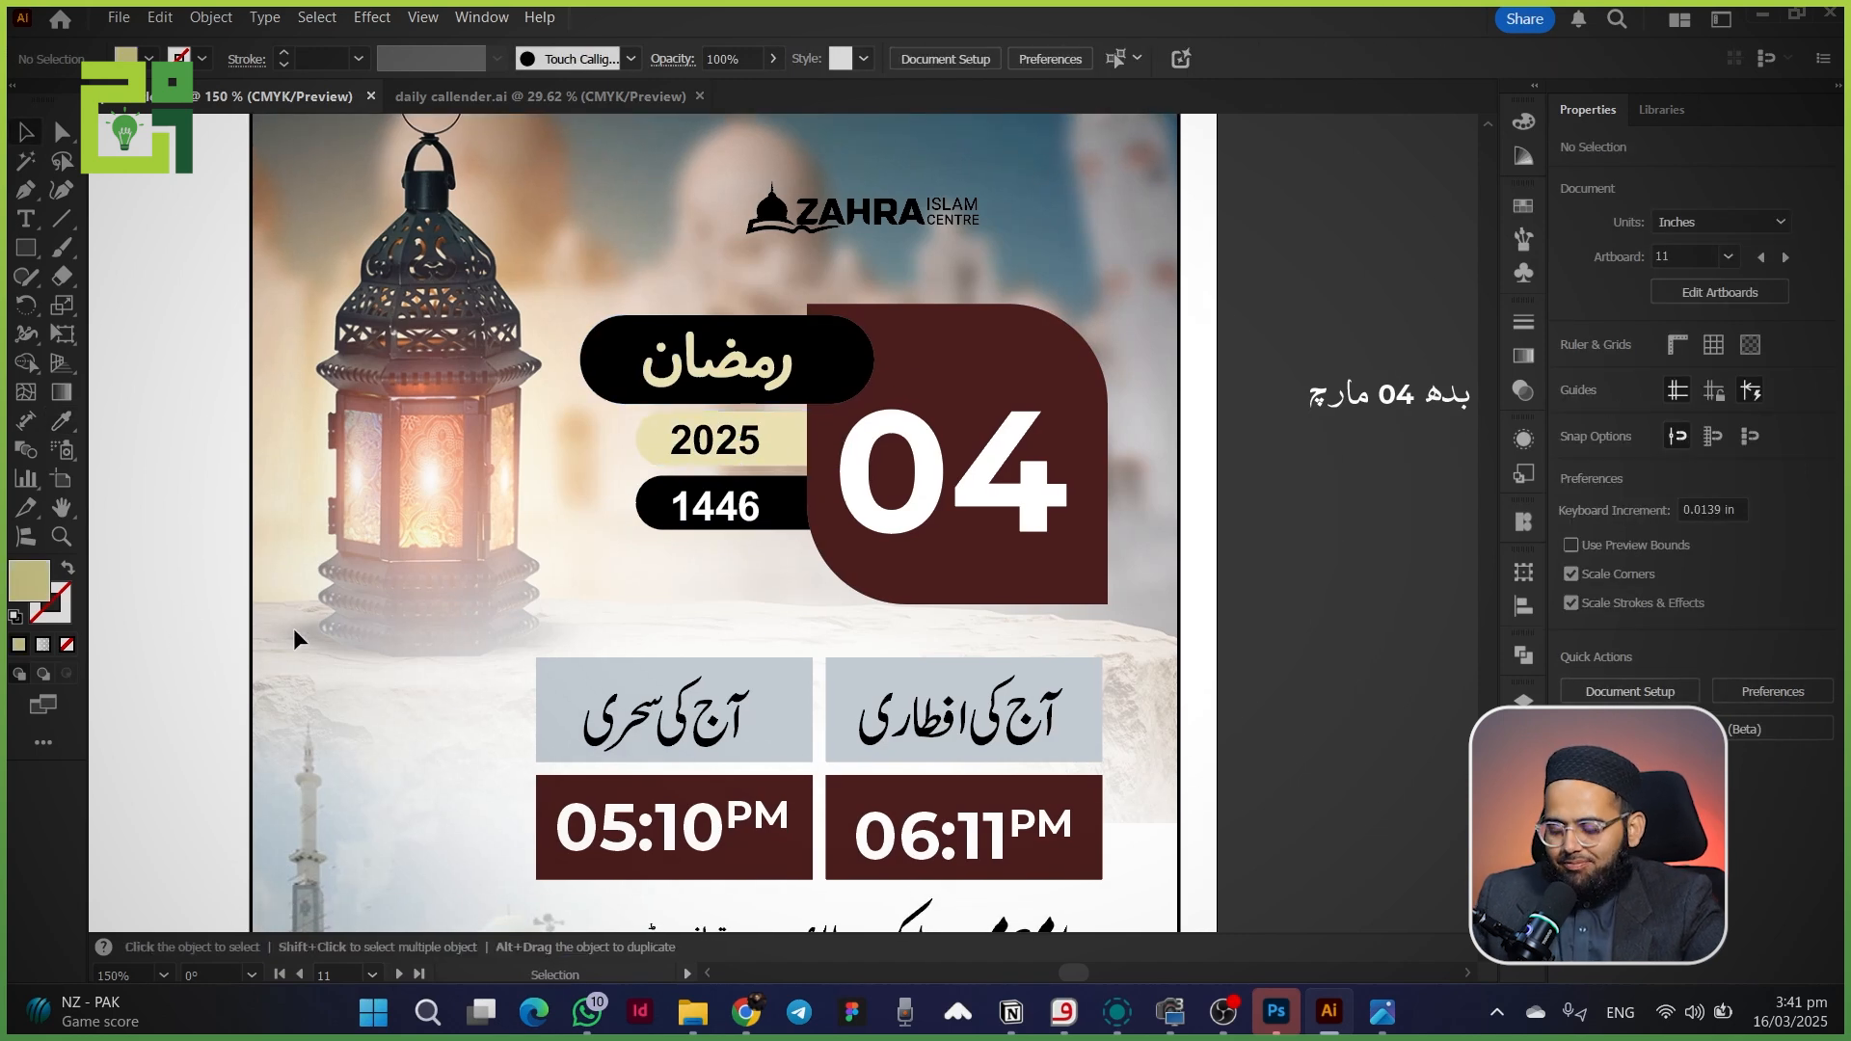
{"action": "left_click_drag", "start_coordinate": [191, 669], "coordinate": [130, 517]}
{"action": "left_click", "coordinate": [522, 581]}
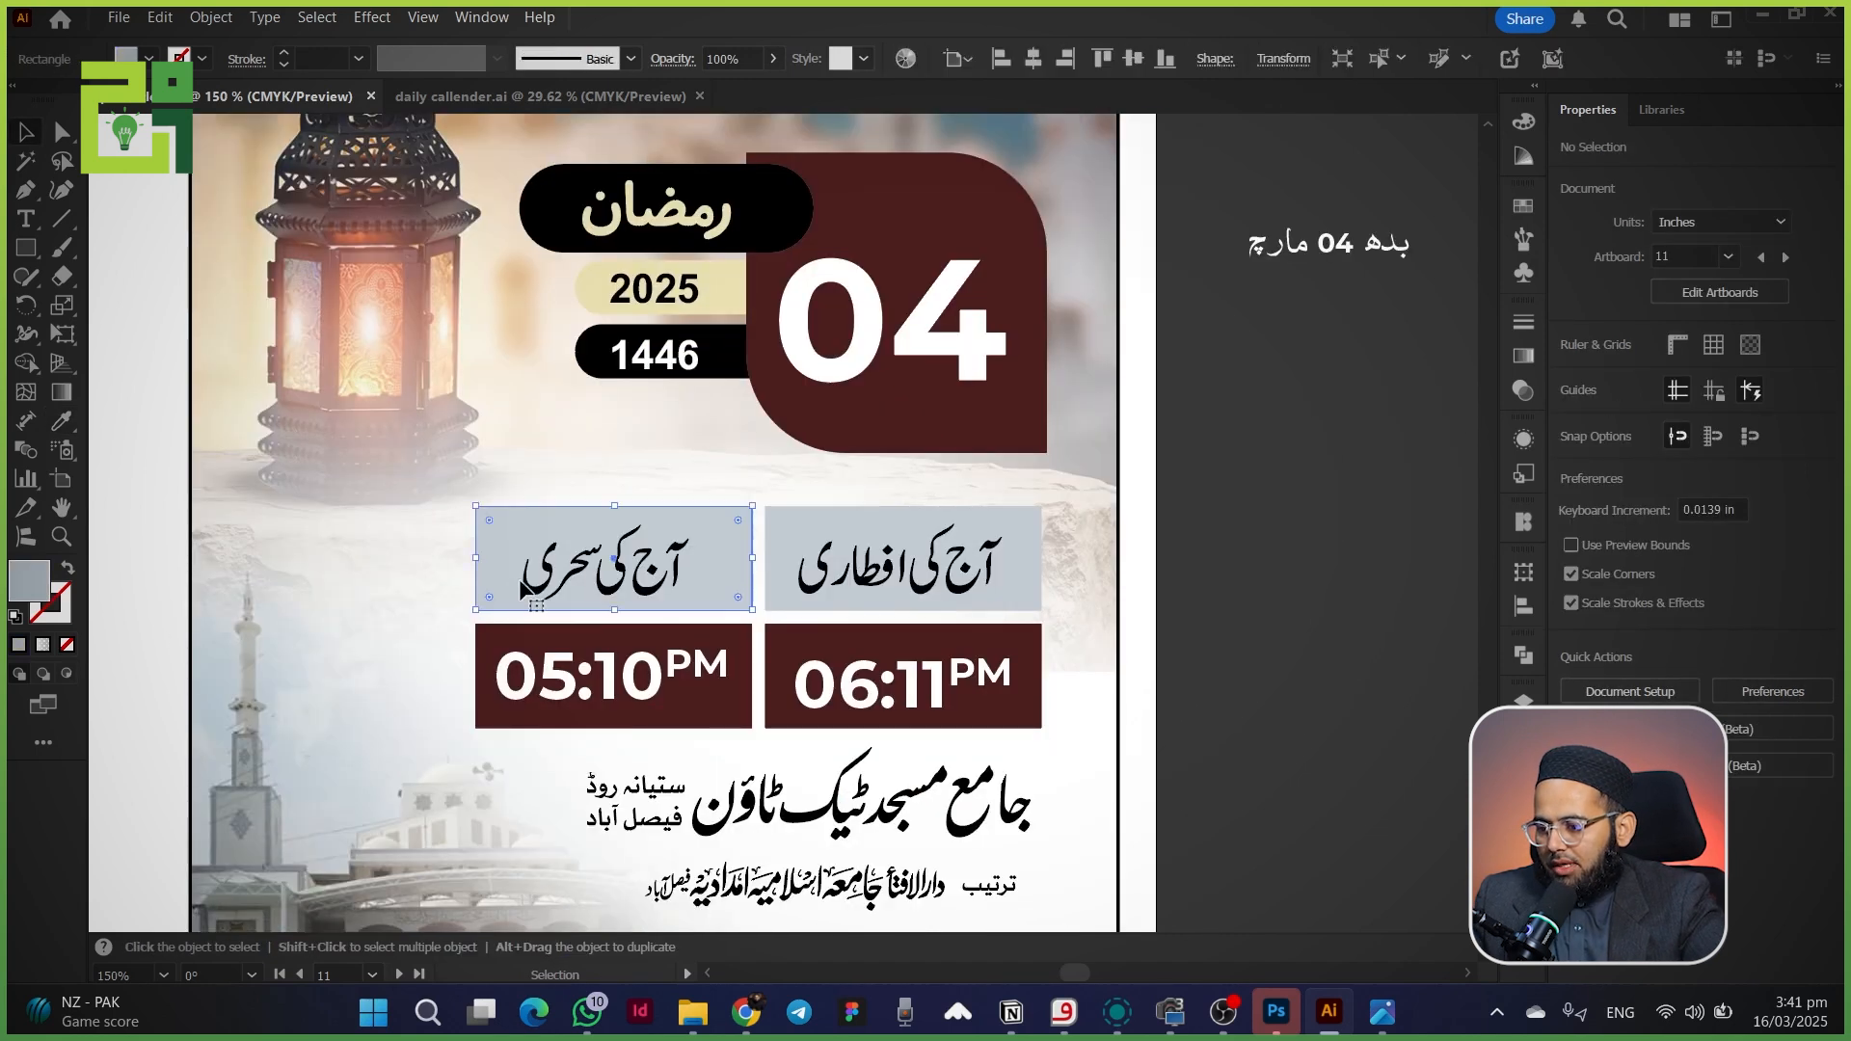
{"action": "left_click", "coordinate": [778, 588], "text": "shift"}
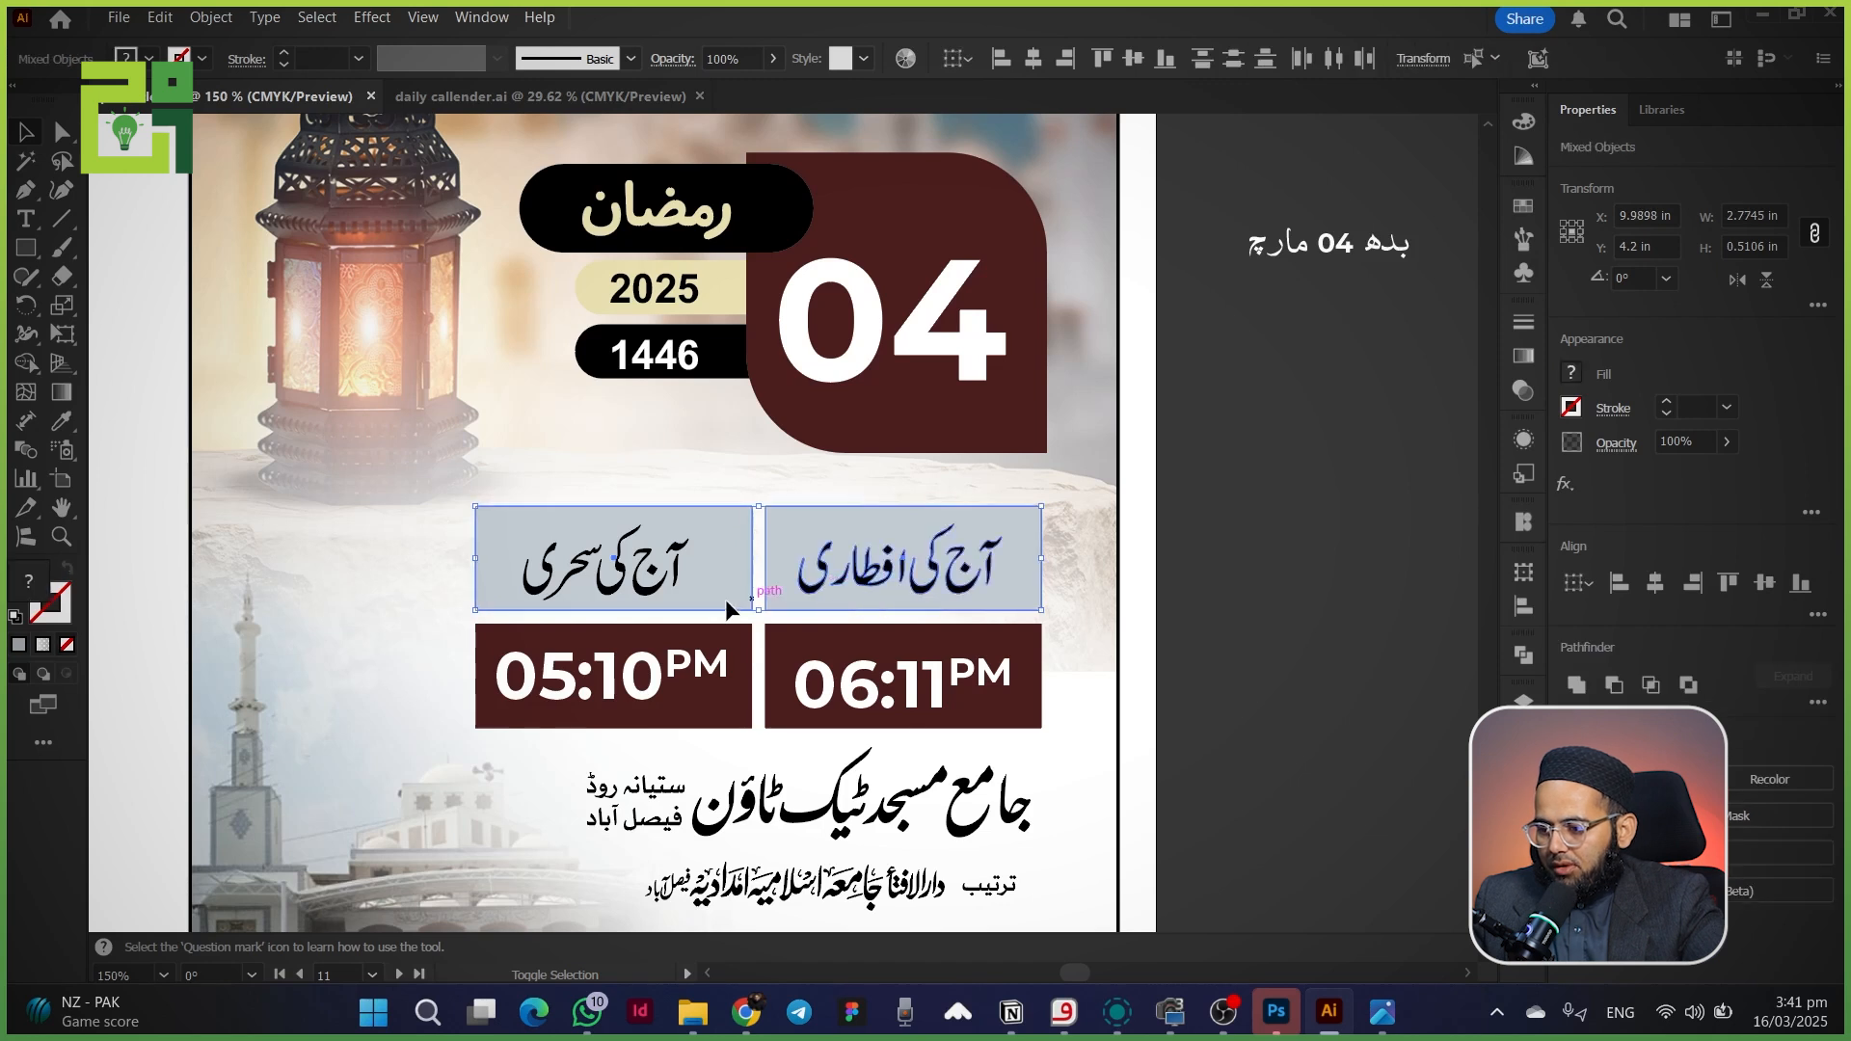
{"action": "key", "text": "Up"}
{"action": "key", "text": "Up"}
{"action": "key", "text": "Up"}
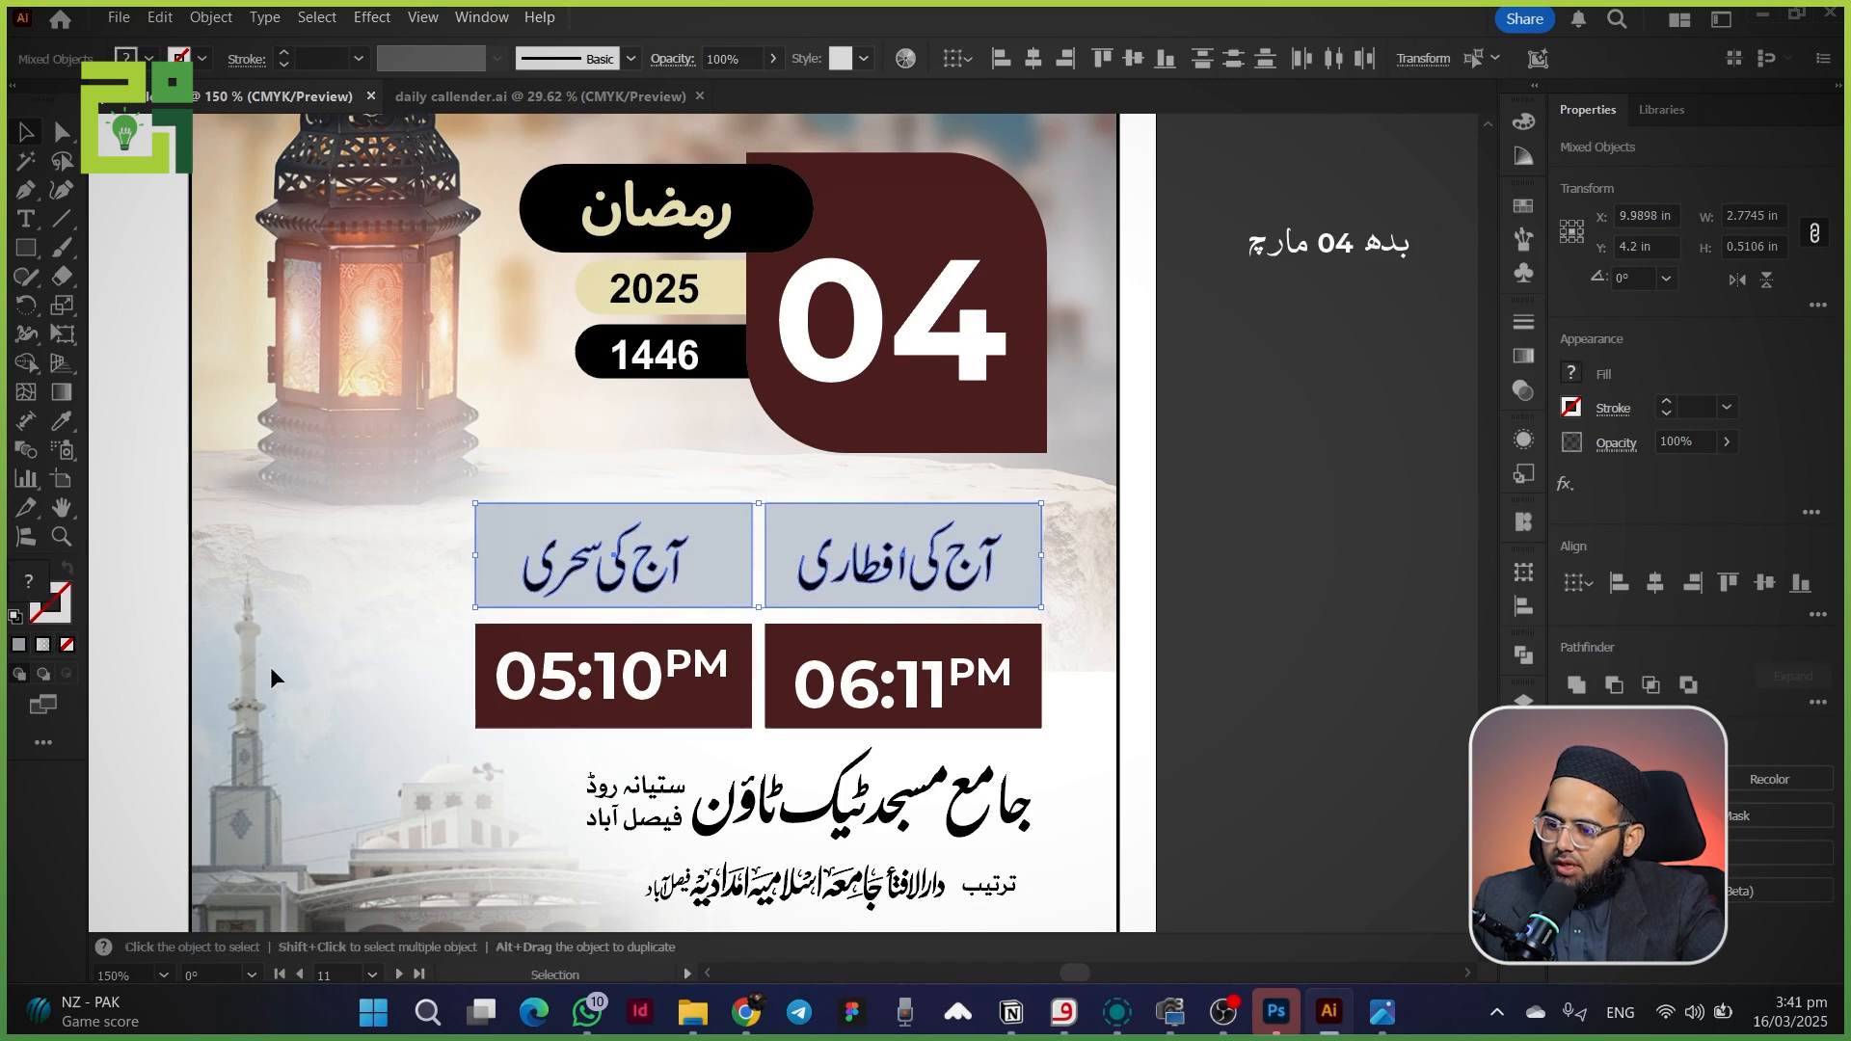
- Round two opposite corners of the grey افطاری box by about 0.15 in and all corners of the maroon 06:11PM box
{"action": "left_click", "coordinate": [1023, 592]}
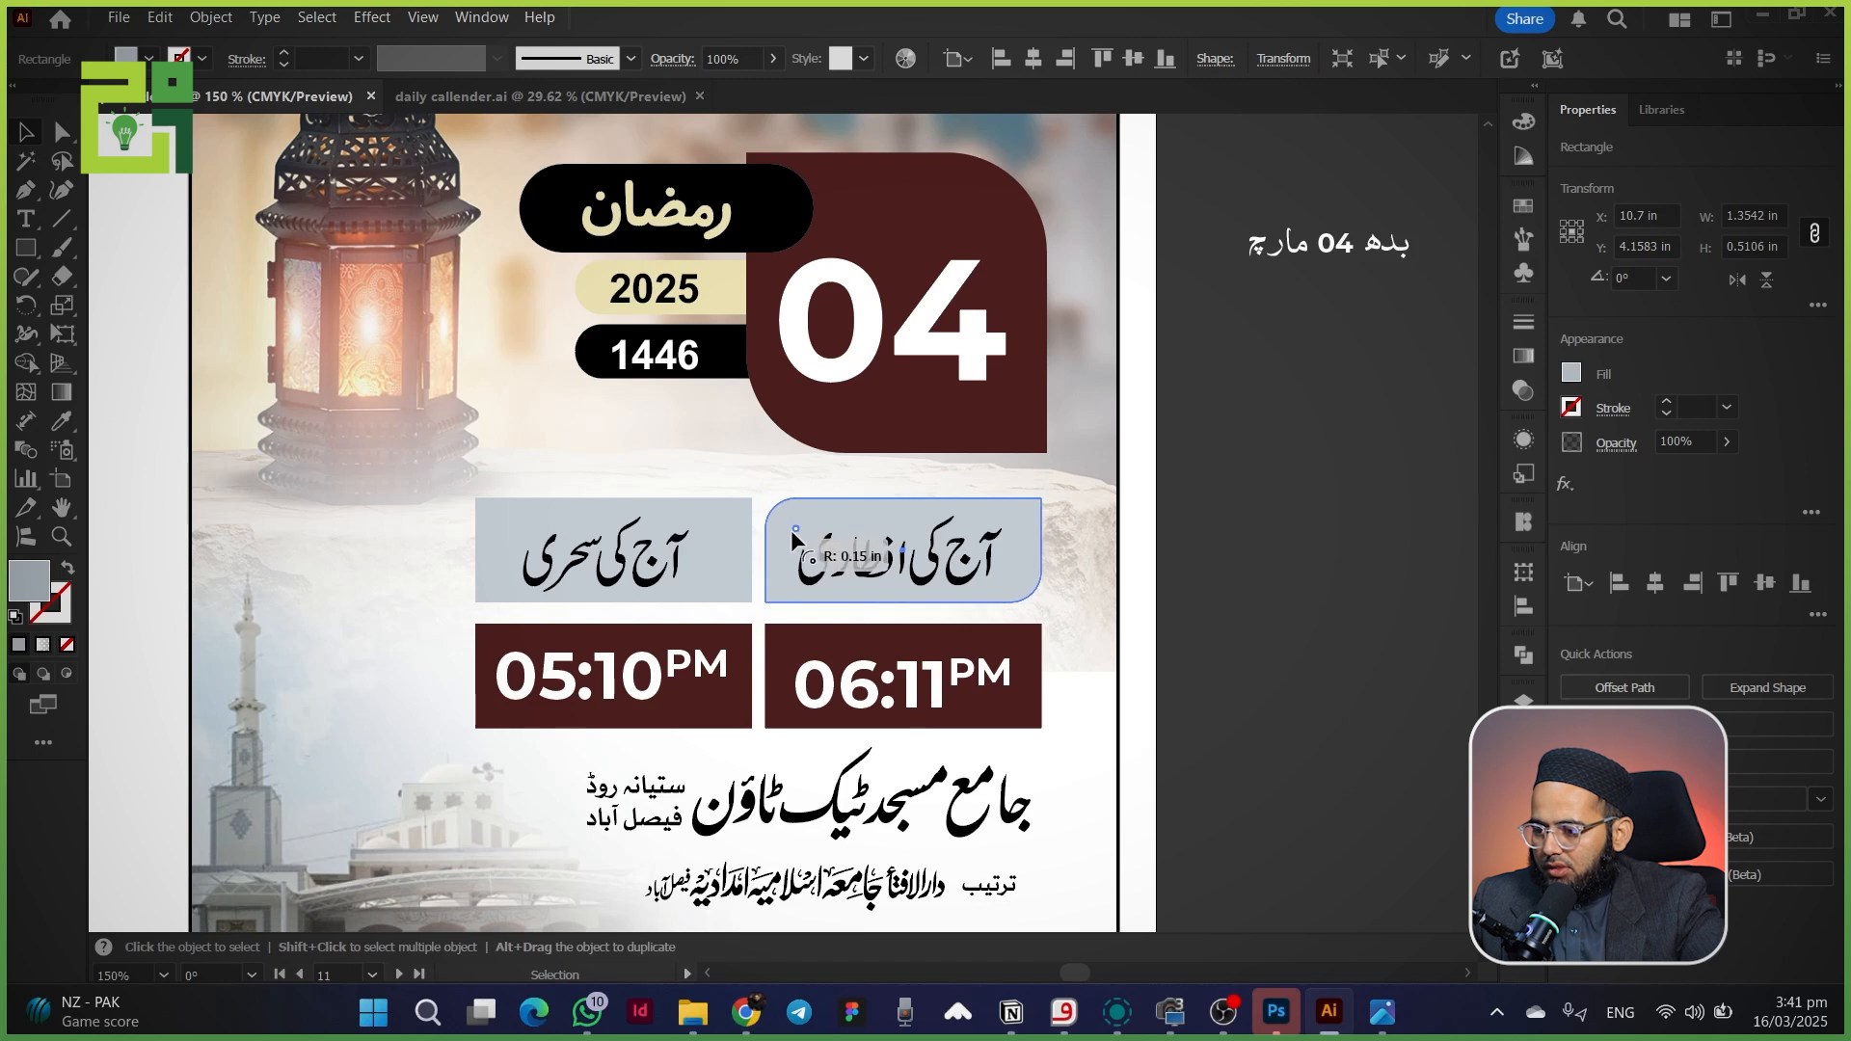
{"action": "left_click", "coordinate": [785, 651]}
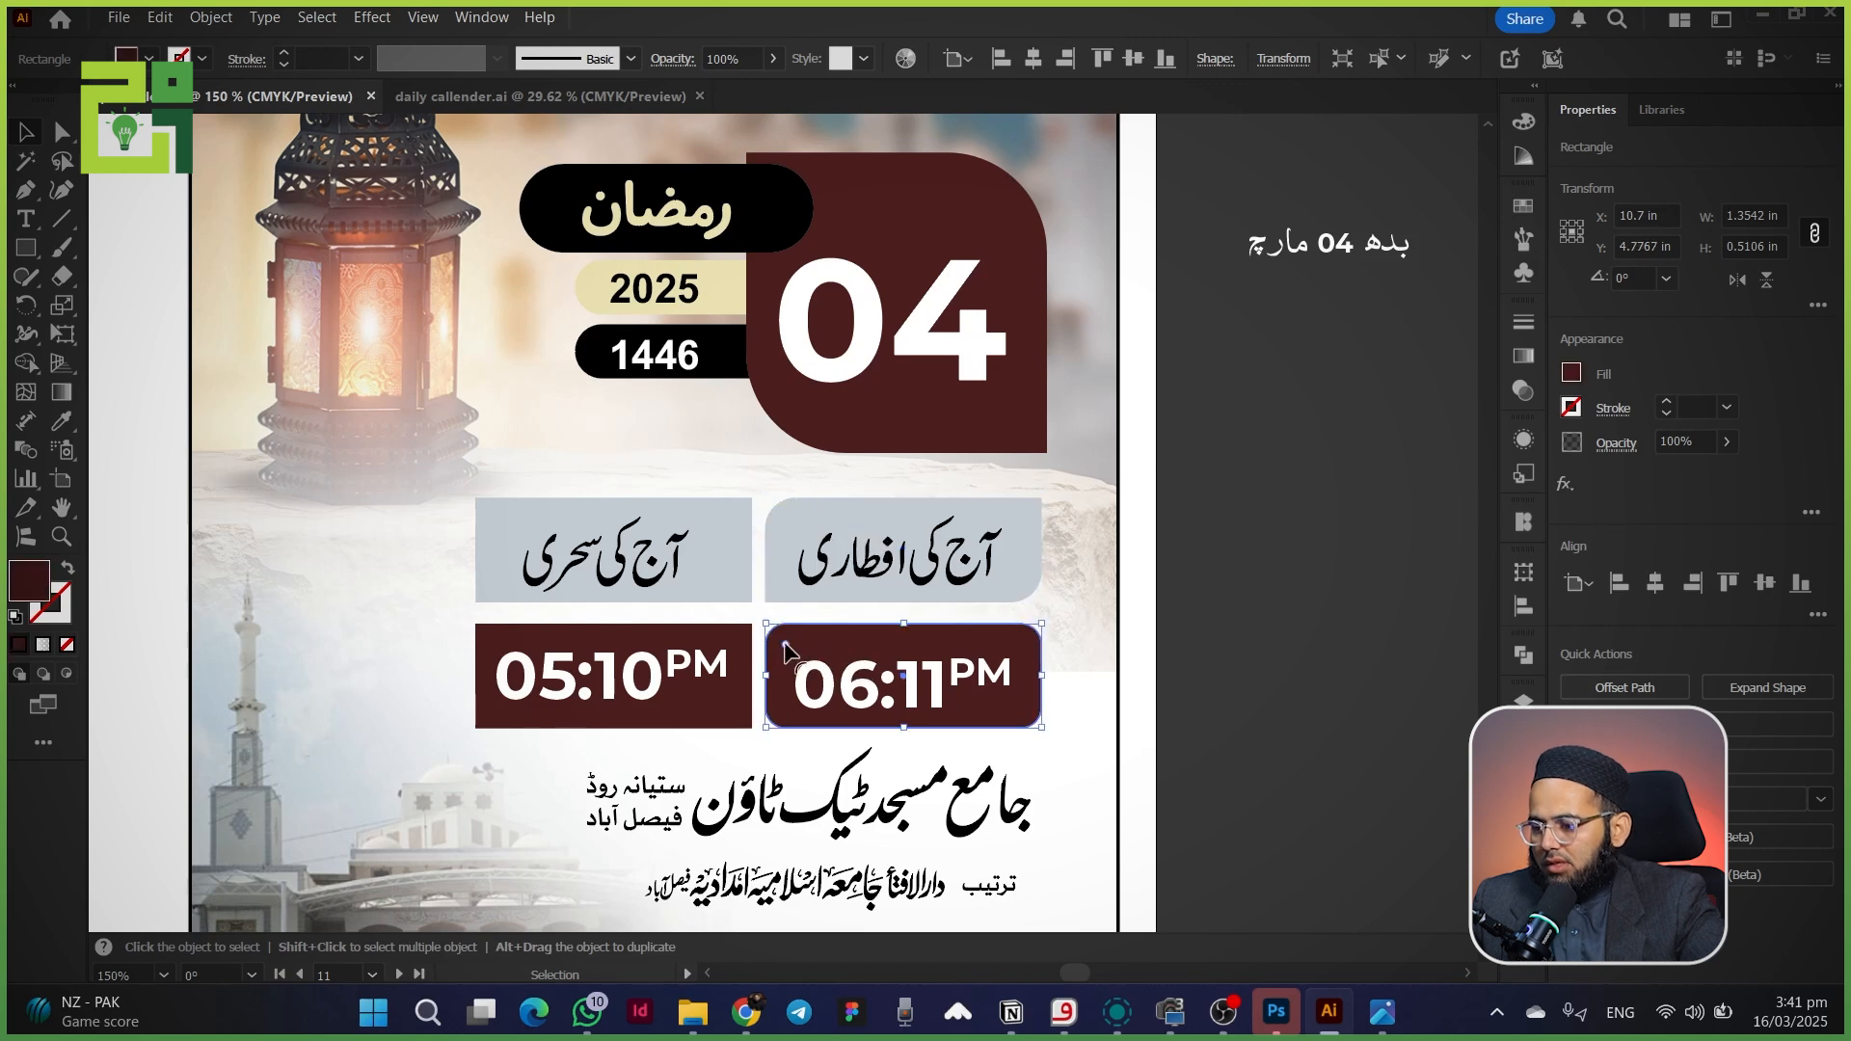
- Delete the square-cornered grey and maroon boxes behind آج کی سحری and 05:10PM
{"action": "key", "text": "ctrl+z"}
{"action": "key", "text": "ctrl+z"}
{"action": "key", "text": "ctrl+z"}
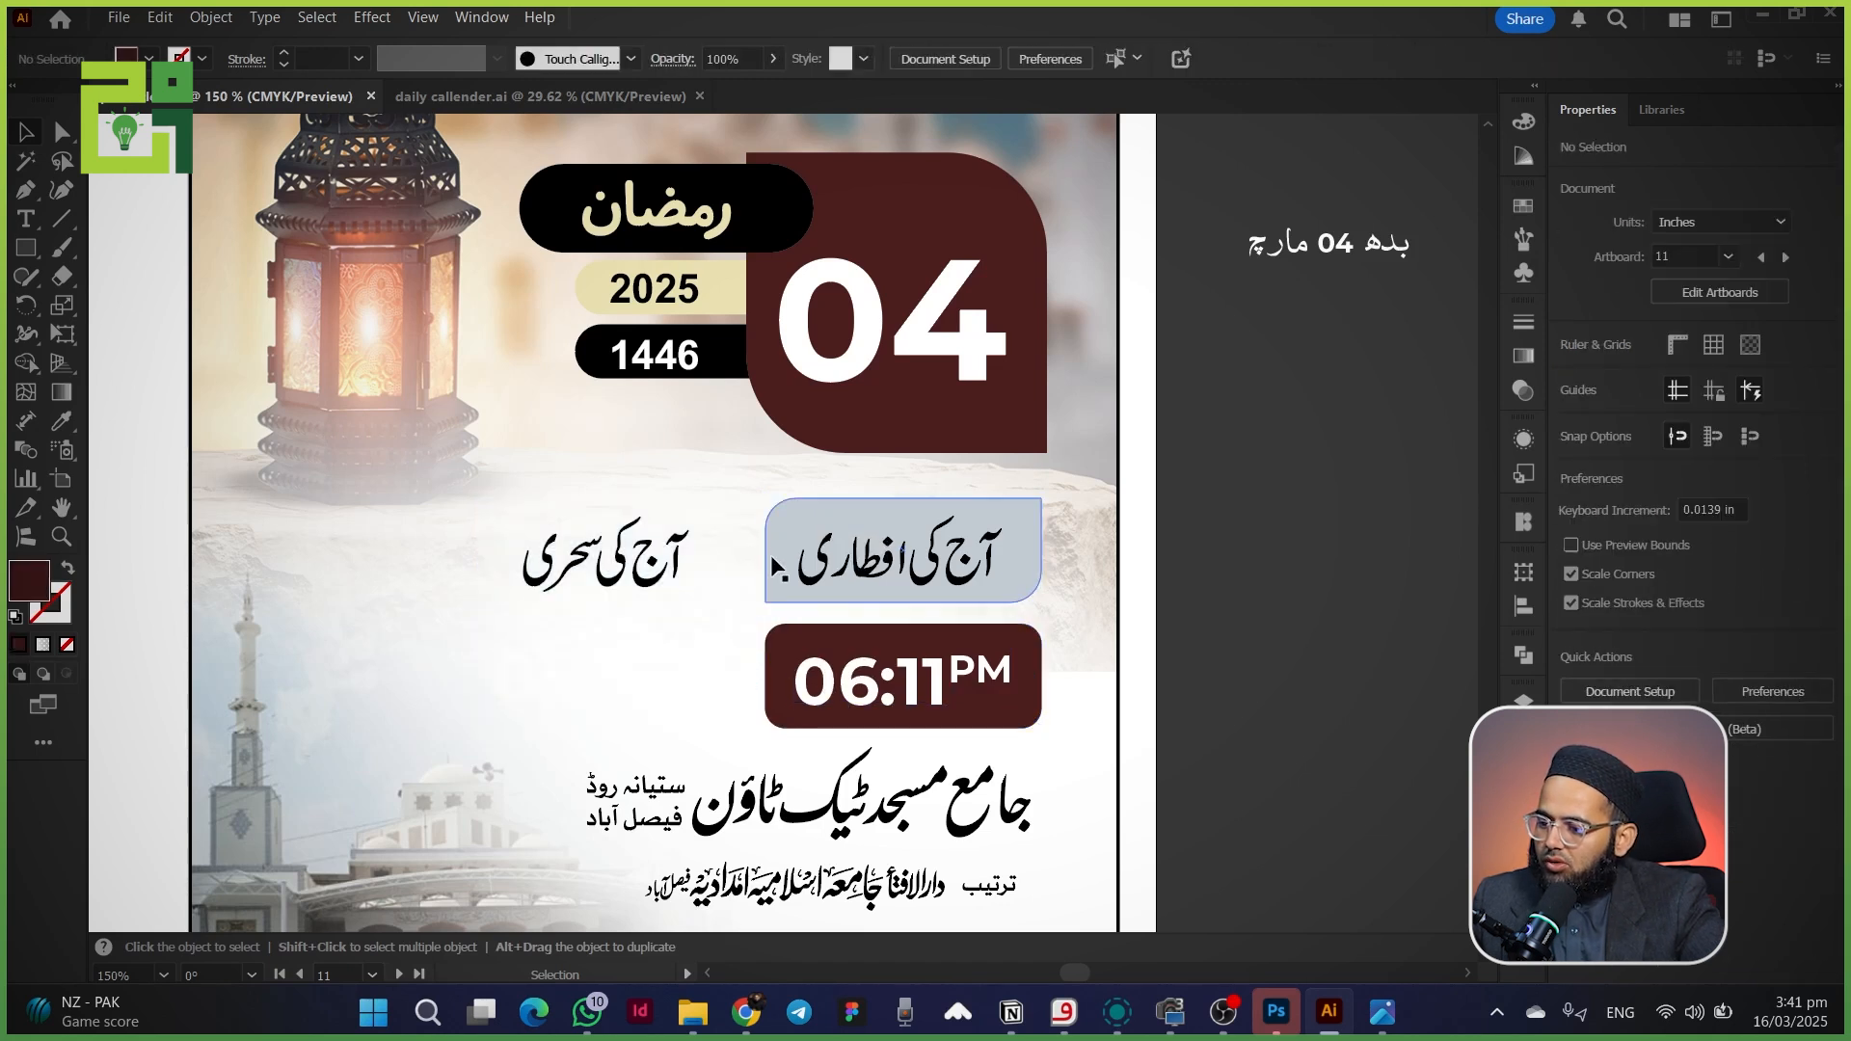
- Widen both افطاری boxes to about 1.59 in, align them with the maroon square's right edge and recentre their two texts
{"action": "left_click", "coordinate": [786, 651], "text": "shift"}
{"action": "left_click_drag", "start_coordinate": [766, 614], "coordinate": [721, 629]}
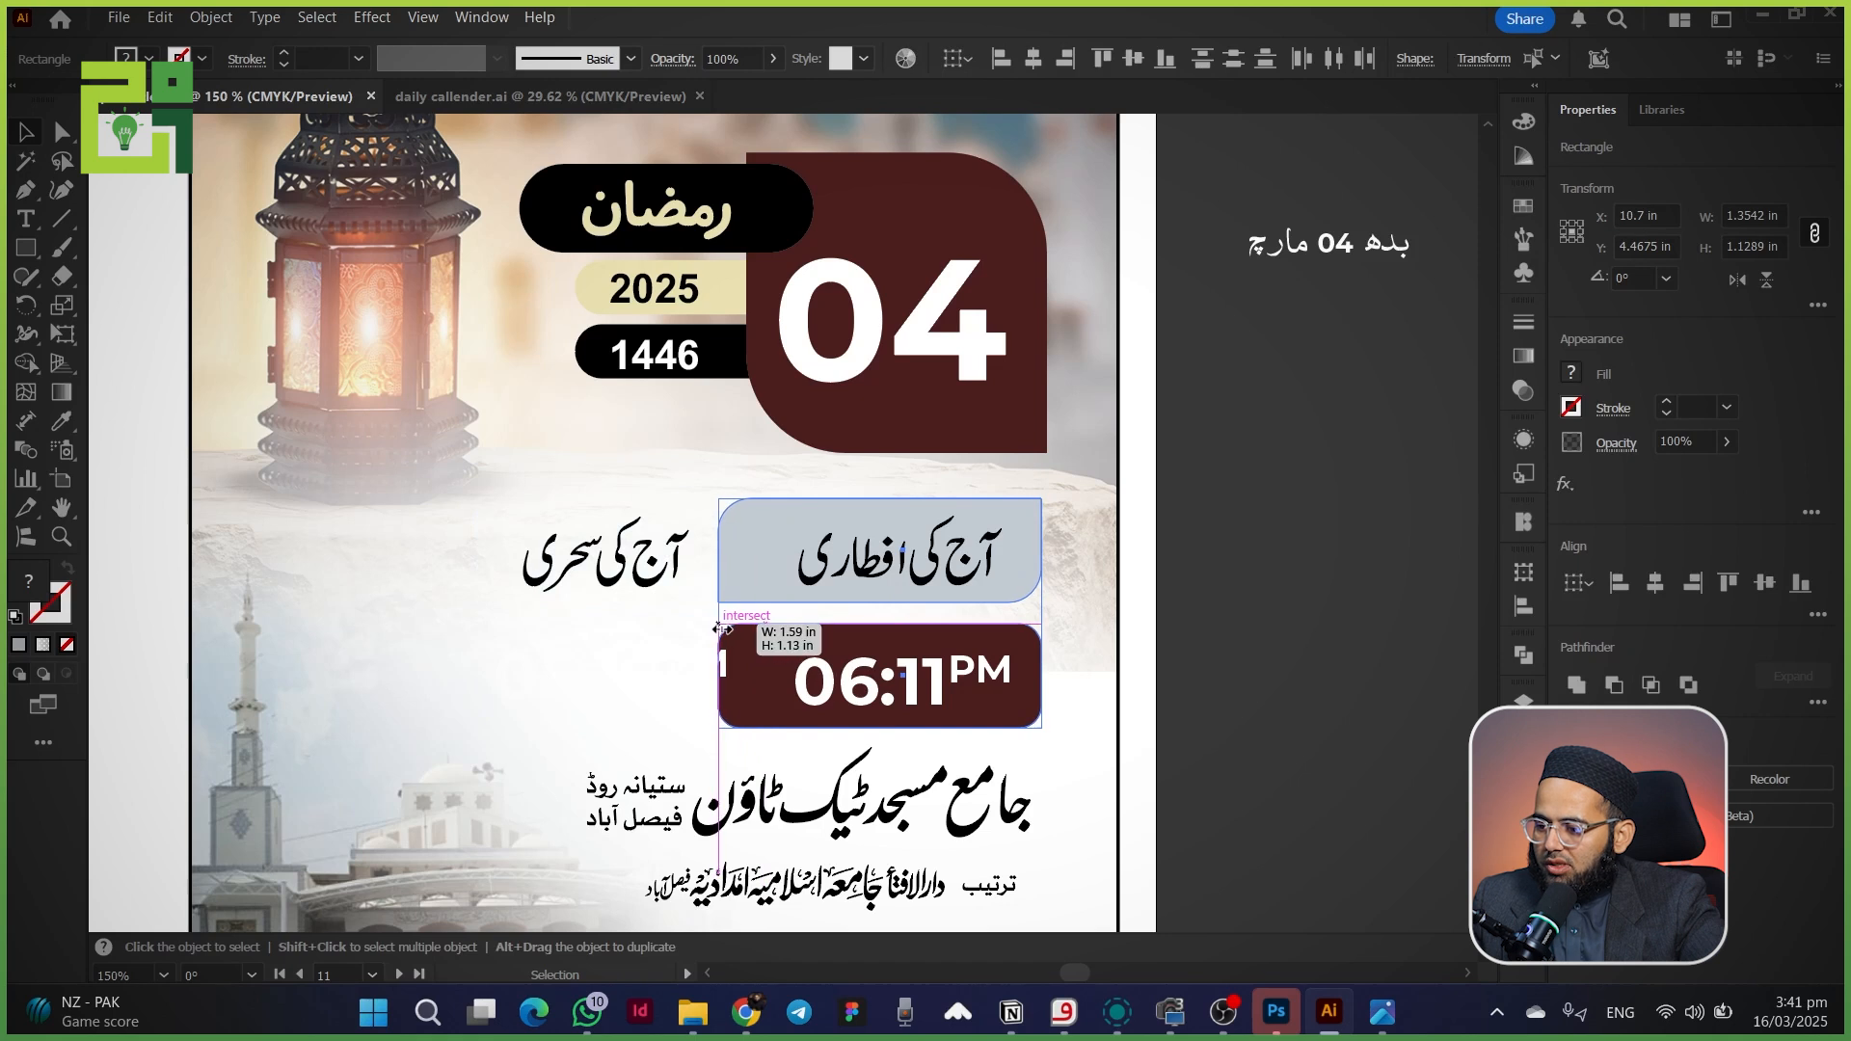
{"action": "key", "text": "Right"}
{"action": "key", "text": "Right"}
{"action": "left_click", "coordinate": [807, 663]}
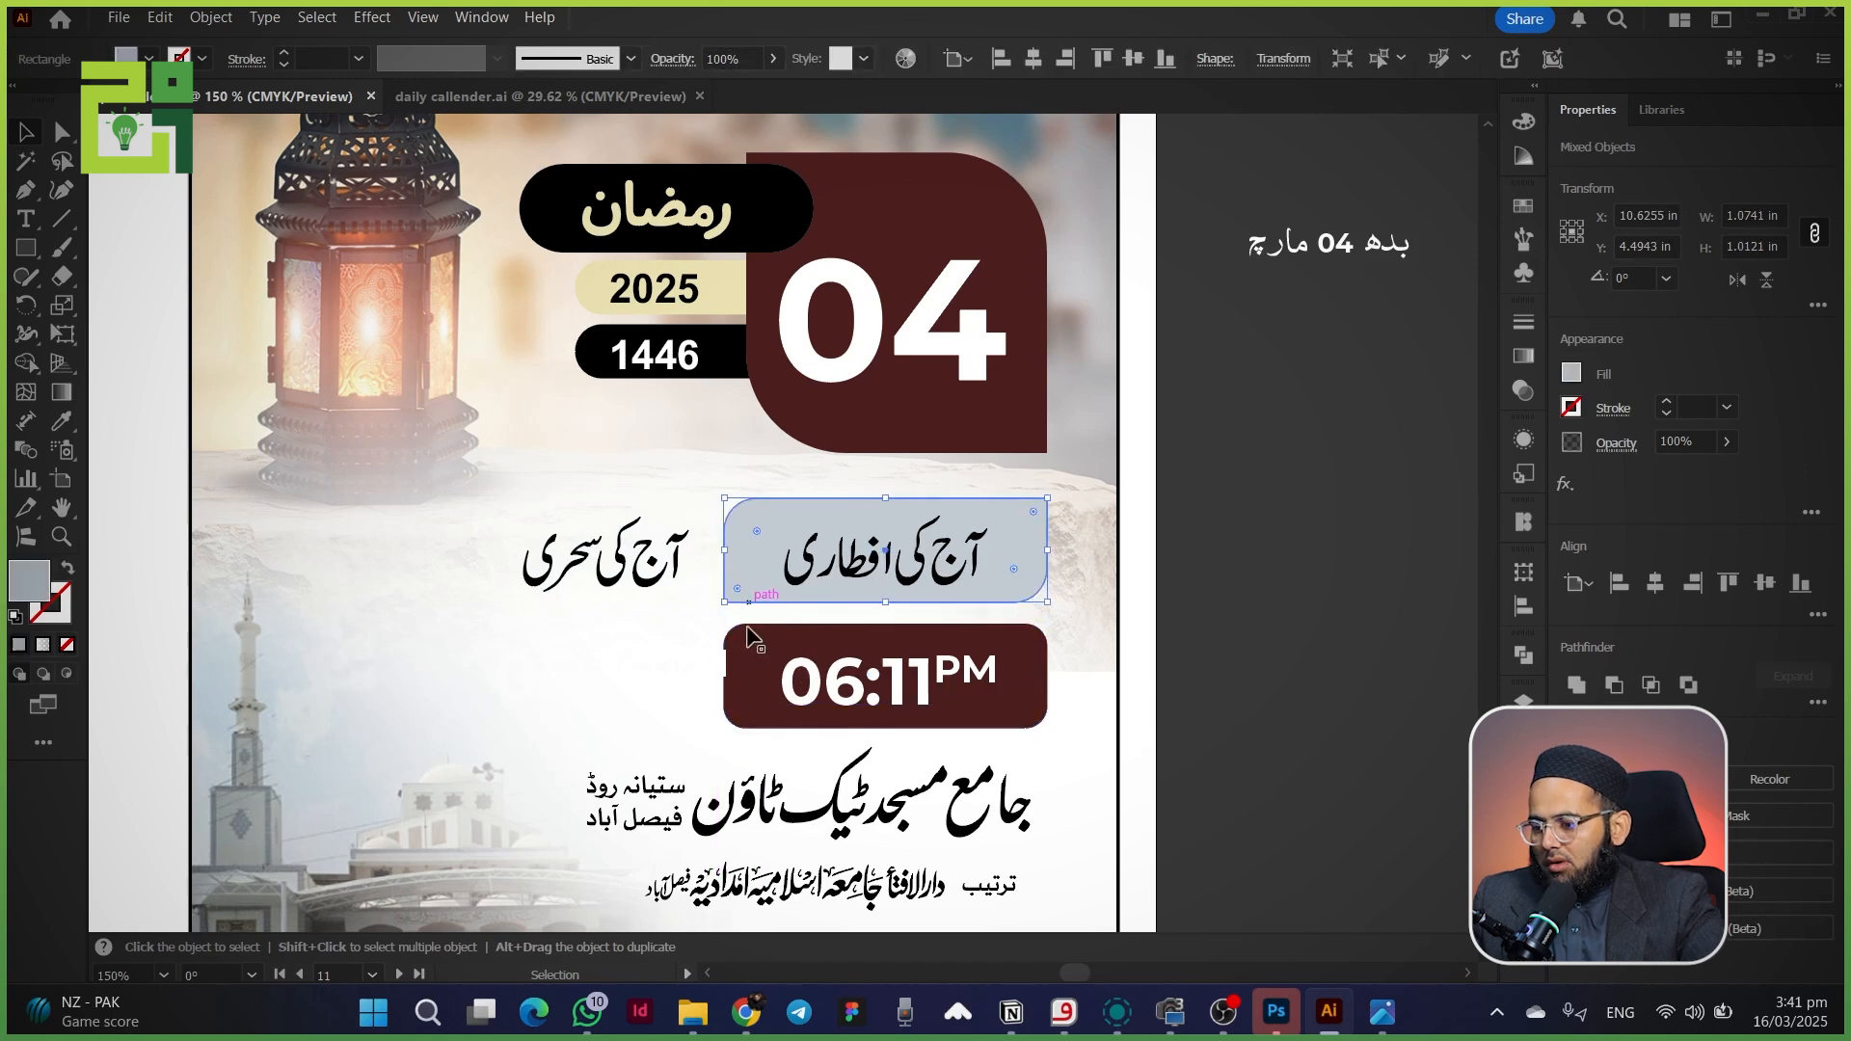
- Copy both rounded boxes leftward behind the آج کی سحری and 05:10PM texts, then shift those texts left to centre them in the copies
{"action": "left_click", "coordinate": [749, 646], "text": "shift"}
{"action": "left_click_drag", "start_coordinate": [751, 656], "coordinate": [413, 682]}
{"action": "left_click", "coordinate": [536, 677]}
{"action": "left_click", "coordinate": [546, 578], "text": "shift"}
{"action": "key", "text": "shift+Left"}
{"action": "key", "text": "shift+Left"}
{"action": "key", "text": "shift+Left"}
{"action": "key", "text": "Right"}
{"action": "key", "text": "Right"}
{"action": "key", "text": "Right"}
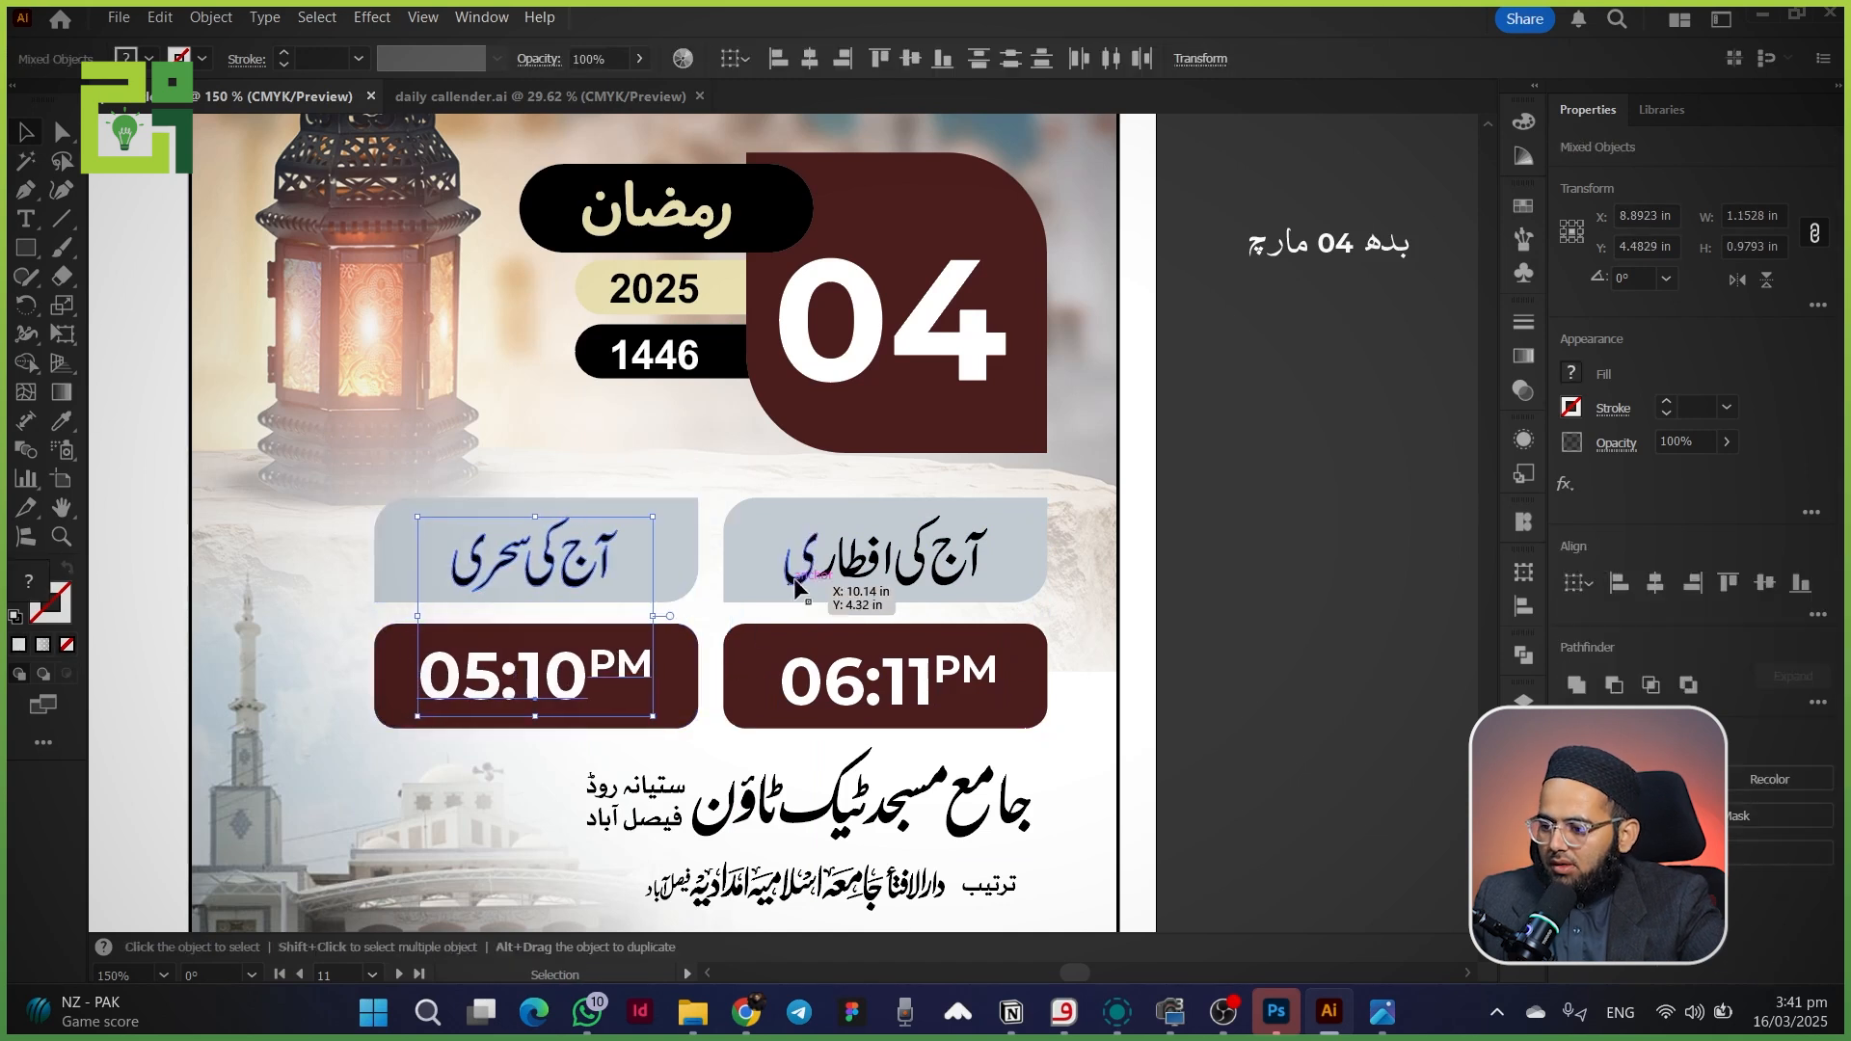
- Fill both grey heading boxes with the cream colour of the رمضان text
{"action": "left_click", "coordinate": [783, 590]}
{"action": "left_click", "coordinate": [659, 551], "text": "shift"}
{"action": "left_click_drag", "start_coordinate": [659, 551], "coordinate": [623, 493]}
{"action": "key", "text": "i"}
{"action": "left_click", "coordinate": [564, 231]}
{"action": "key", "text": "v"}
{"action": "left_click", "coordinate": [1292, 653]}
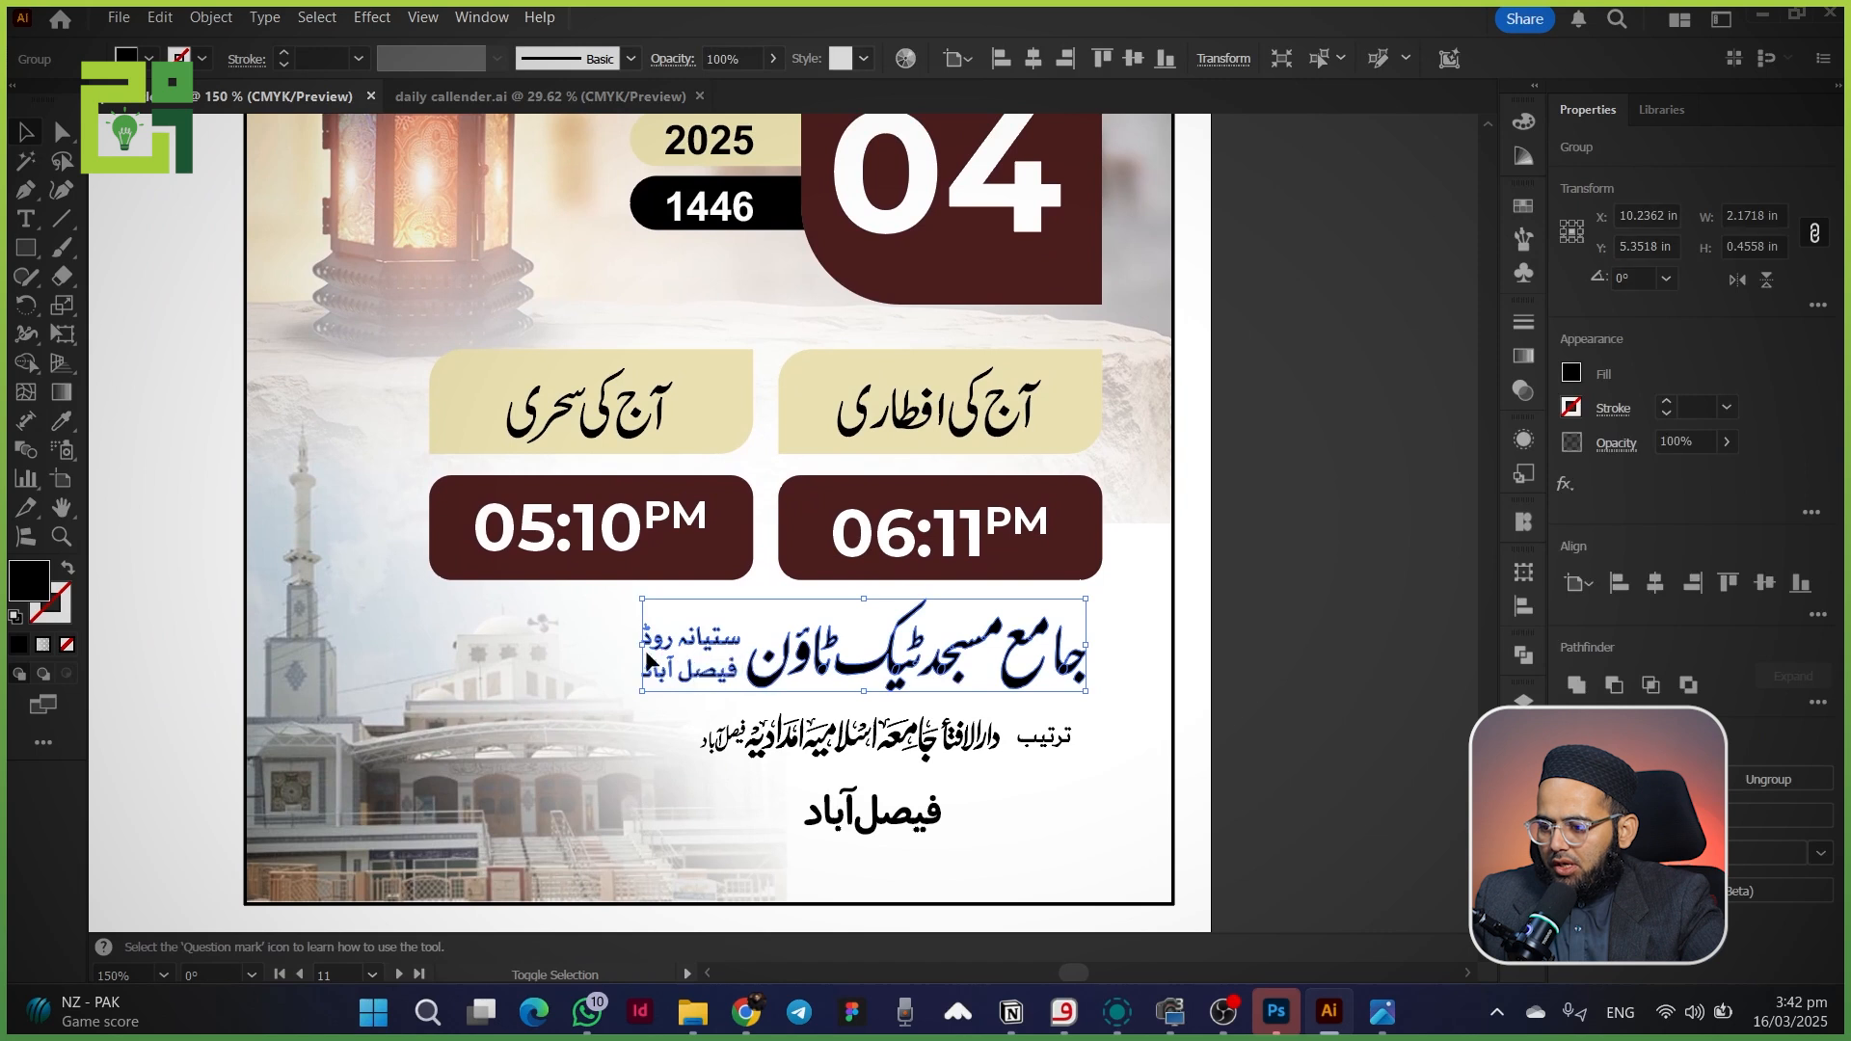
- Enlarge the mosque name and address group toward the left and lower the ترتیب line beneath it slightly
{"action": "left_click_drag", "start_coordinate": [642, 651], "coordinate": [617, 650]}
{"action": "left_click", "coordinate": [785, 755]}
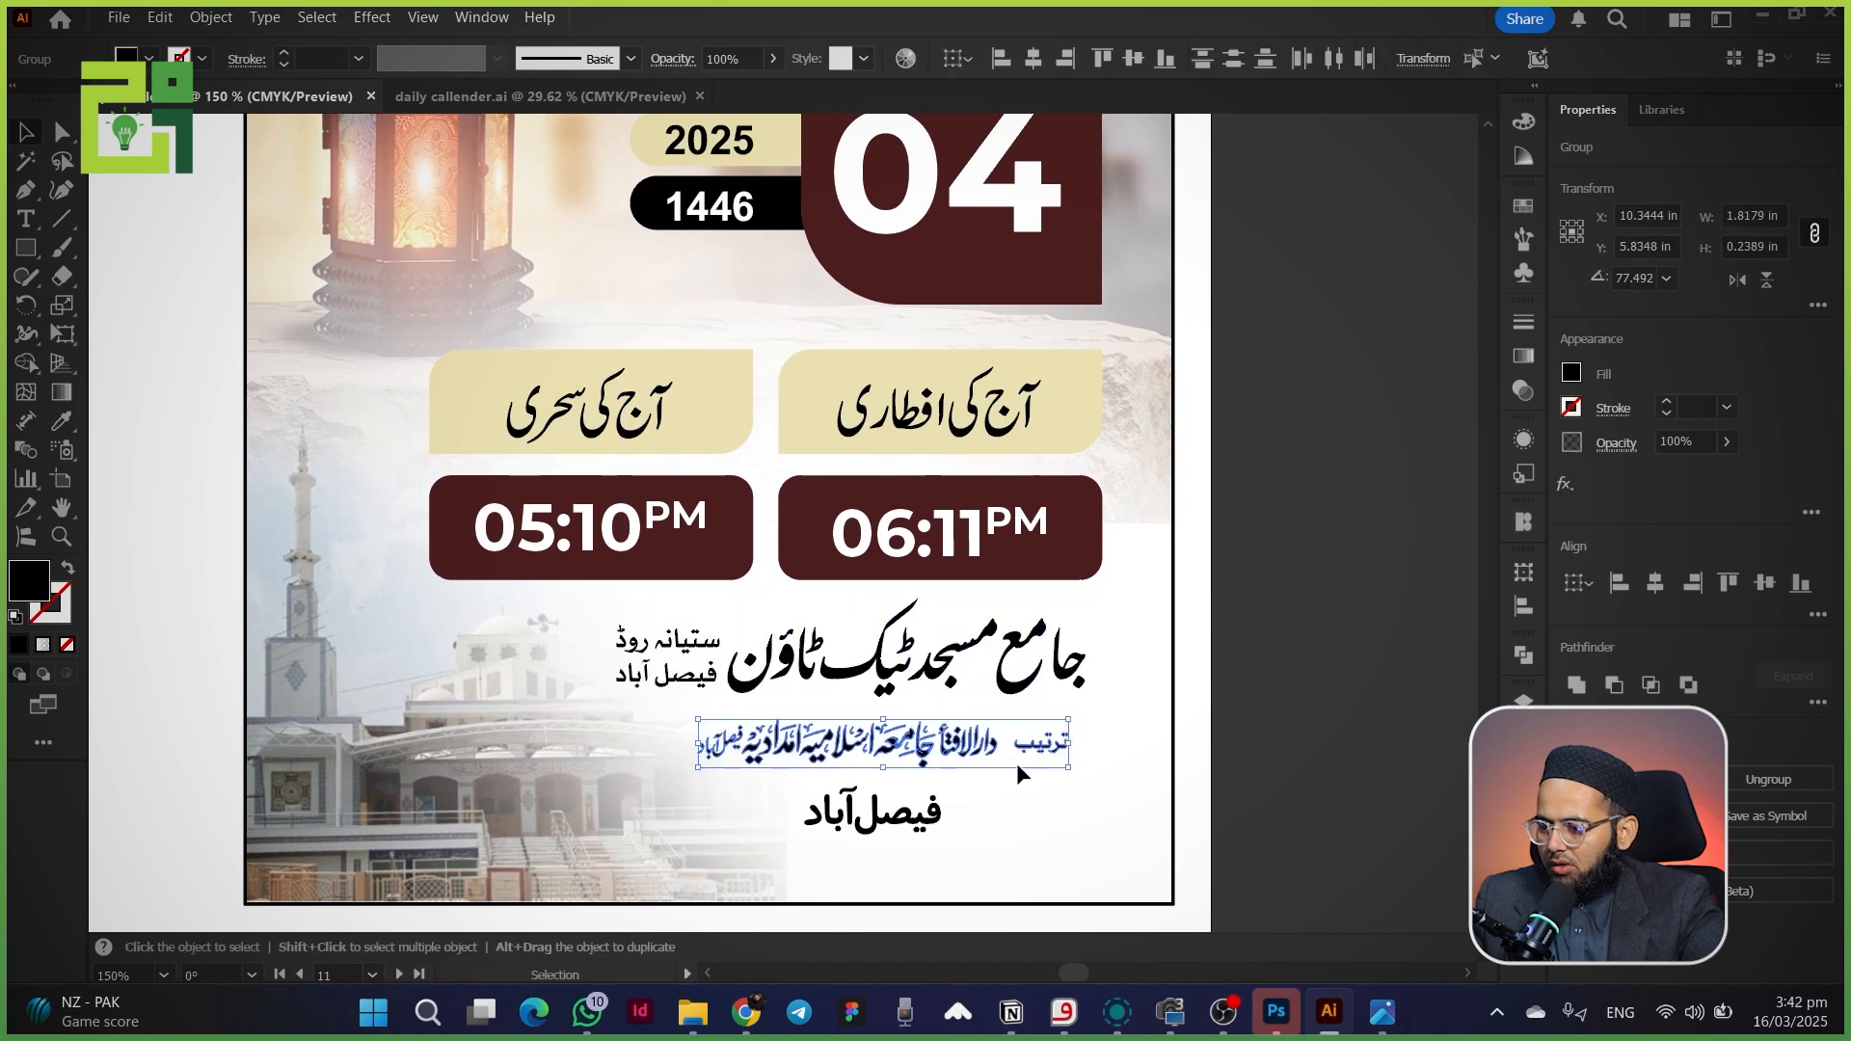
- Move the فیصل آباد text to the artboard's lower-left corner area and draw a black tab with rounded top corners around it
{"action": "left_click_drag", "start_coordinate": [904, 827], "coordinate": [372, 800]}
{"action": "mouse_move", "coordinate": [333, 756]}
{"action": "left_mouse_down"}
{"action": "mouse_move", "coordinate": [473, 812]}
{"action": "mouse_move", "coordinate": [538, 901]}
{"action": "left_mouse_up"}
{"action": "left_click_drag", "start_coordinate": [347, 763], "coordinate": [363, 779]}
- Make the فیصل آباد text on the black tab white by sampling the 05:10PM text
{"action": "left_click", "coordinate": [27, 130]}
{"action": "left_click", "coordinate": [380, 808]}
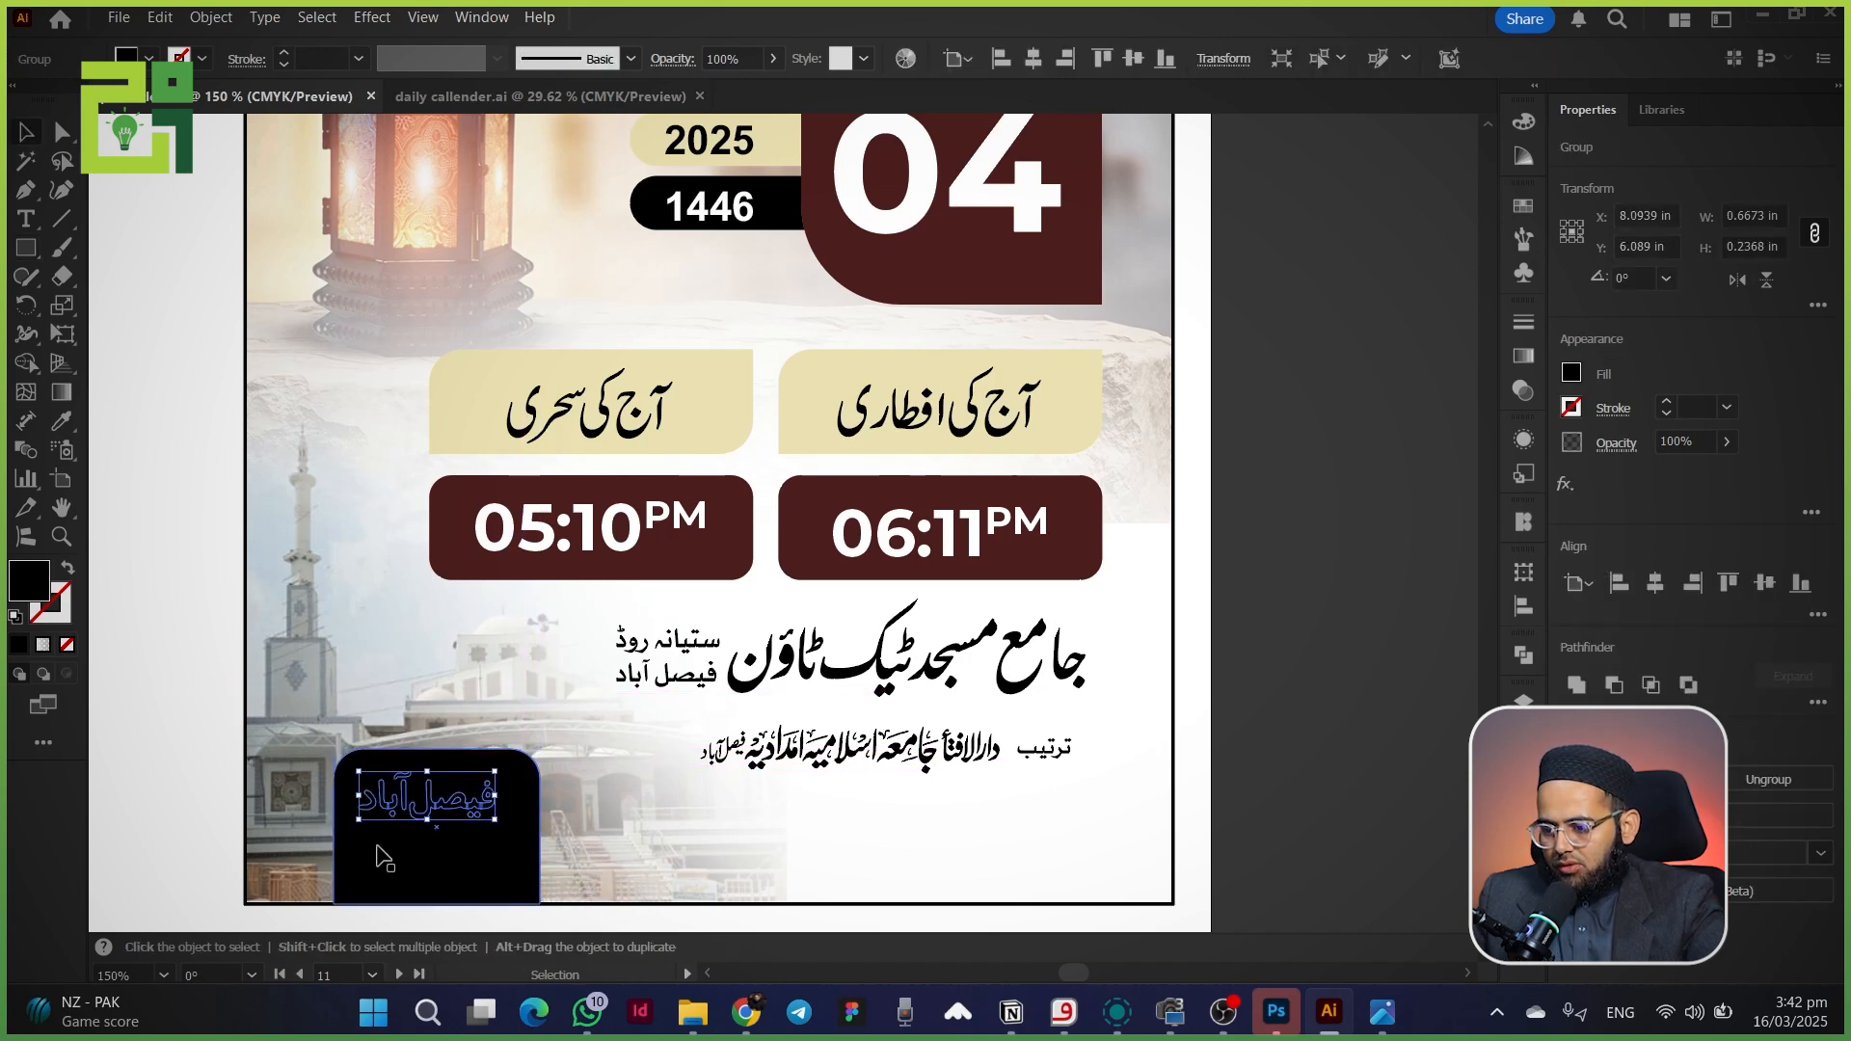
{"action": "key", "text": "i"}
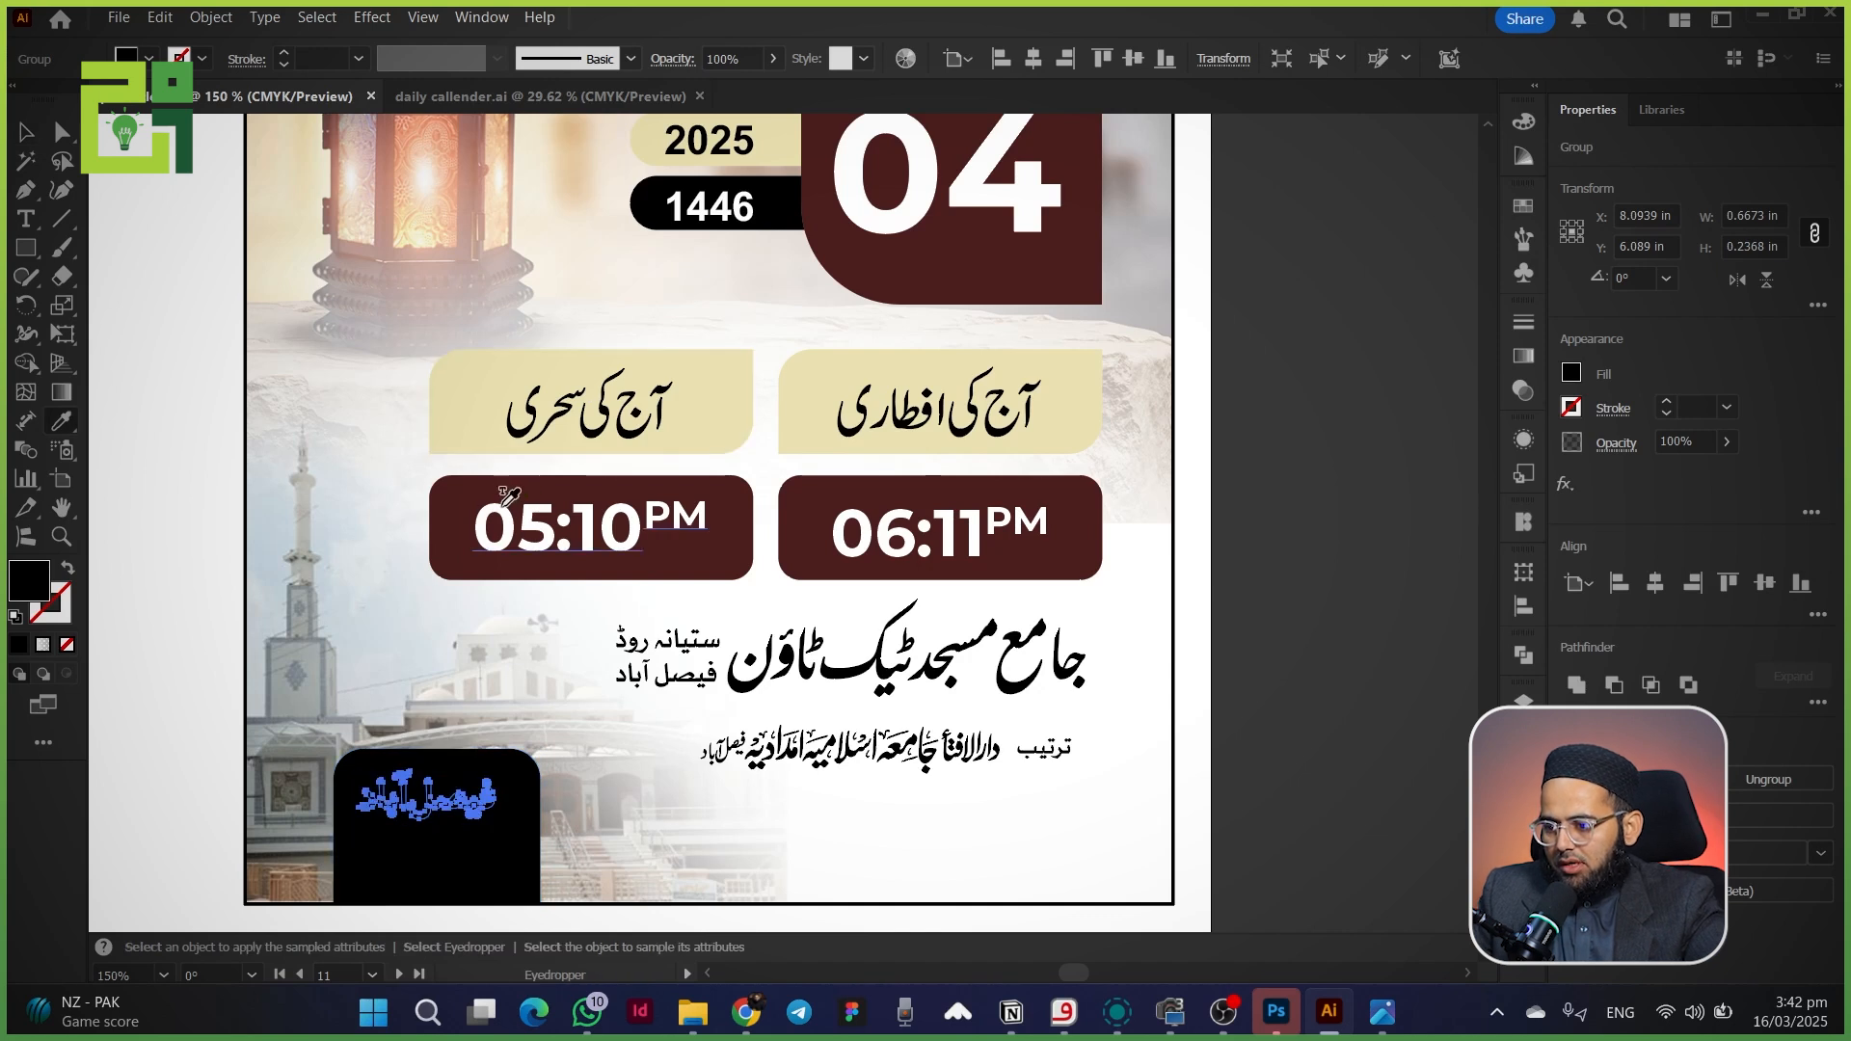
{"action": "left_click", "coordinate": [533, 511]}
{"action": "key", "text": "v"}
{"action": "left_click", "coordinate": [162, 753]}
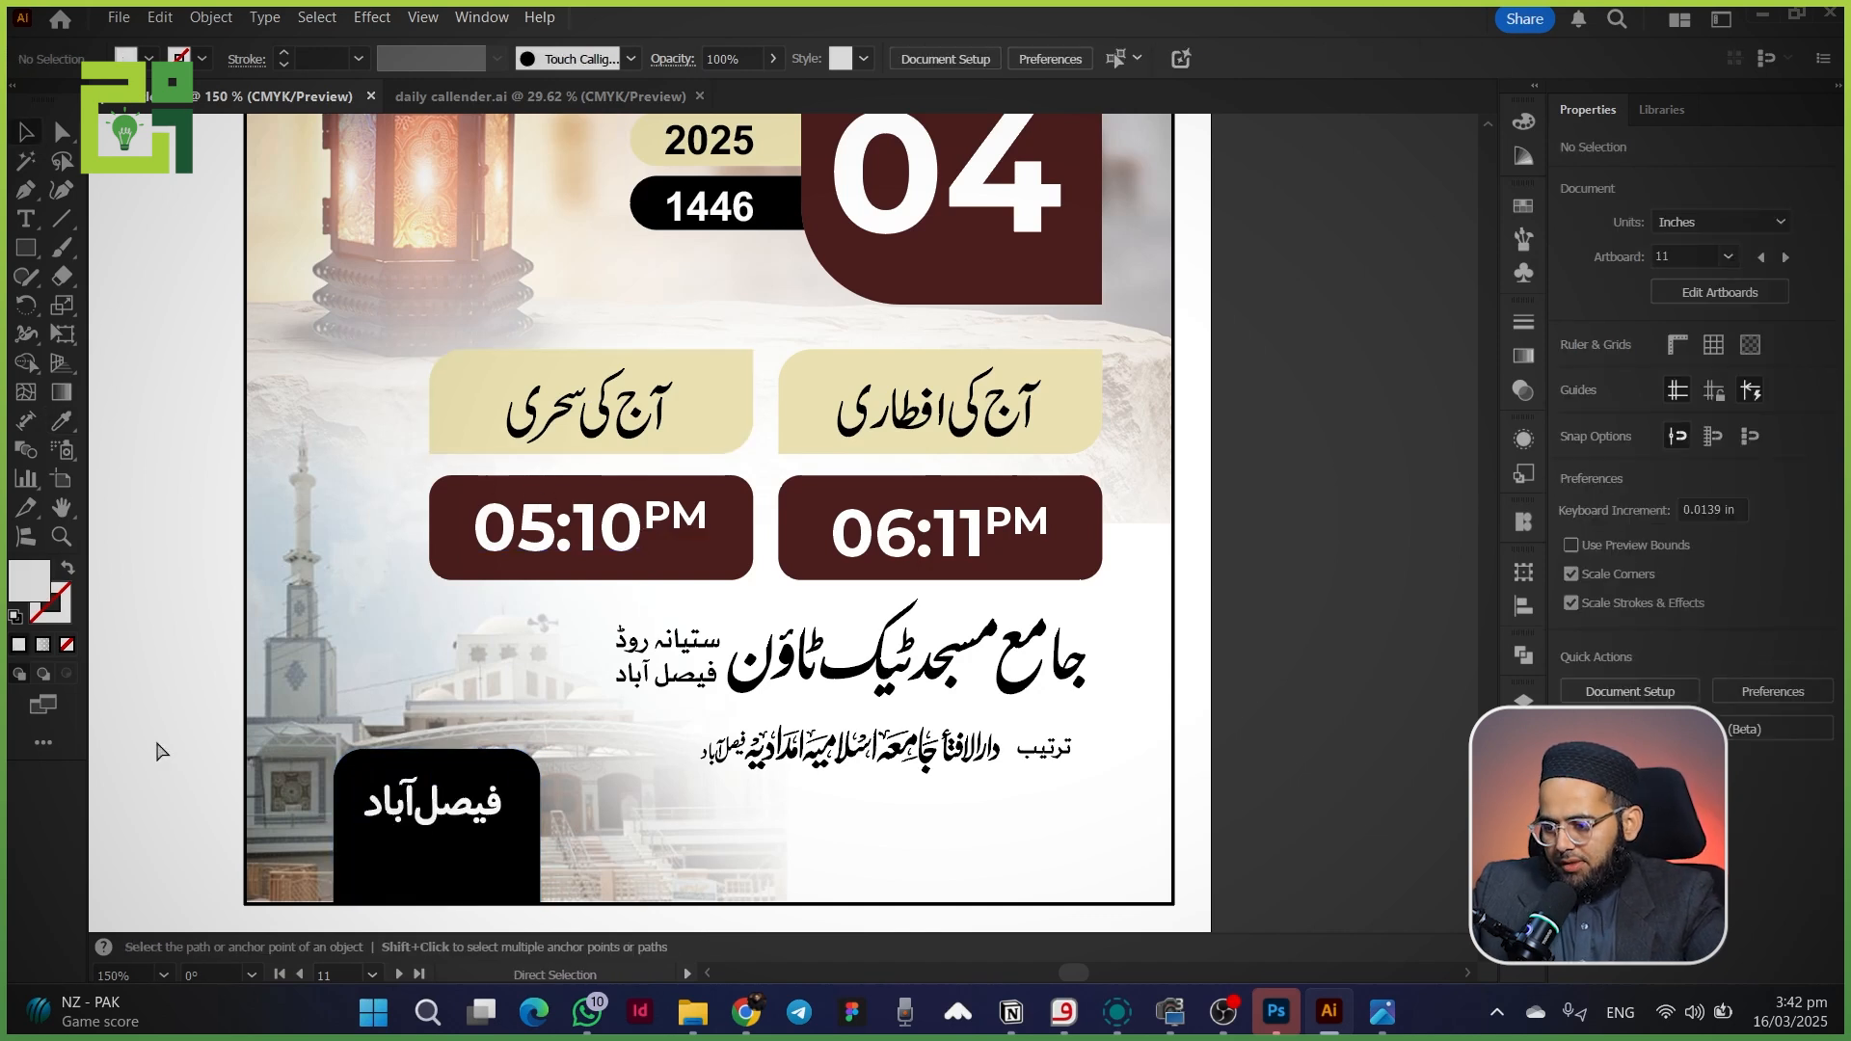
- Fill the large maroon square behind 04 with the black of the رمضان bar
{"action": "scroll", "coordinate": [1061, 279], "scroll_direction": "down", "scroll_amount": 1}
{"action": "left_click_drag", "start_coordinate": [1041, 280], "coordinate": [842, 501]}
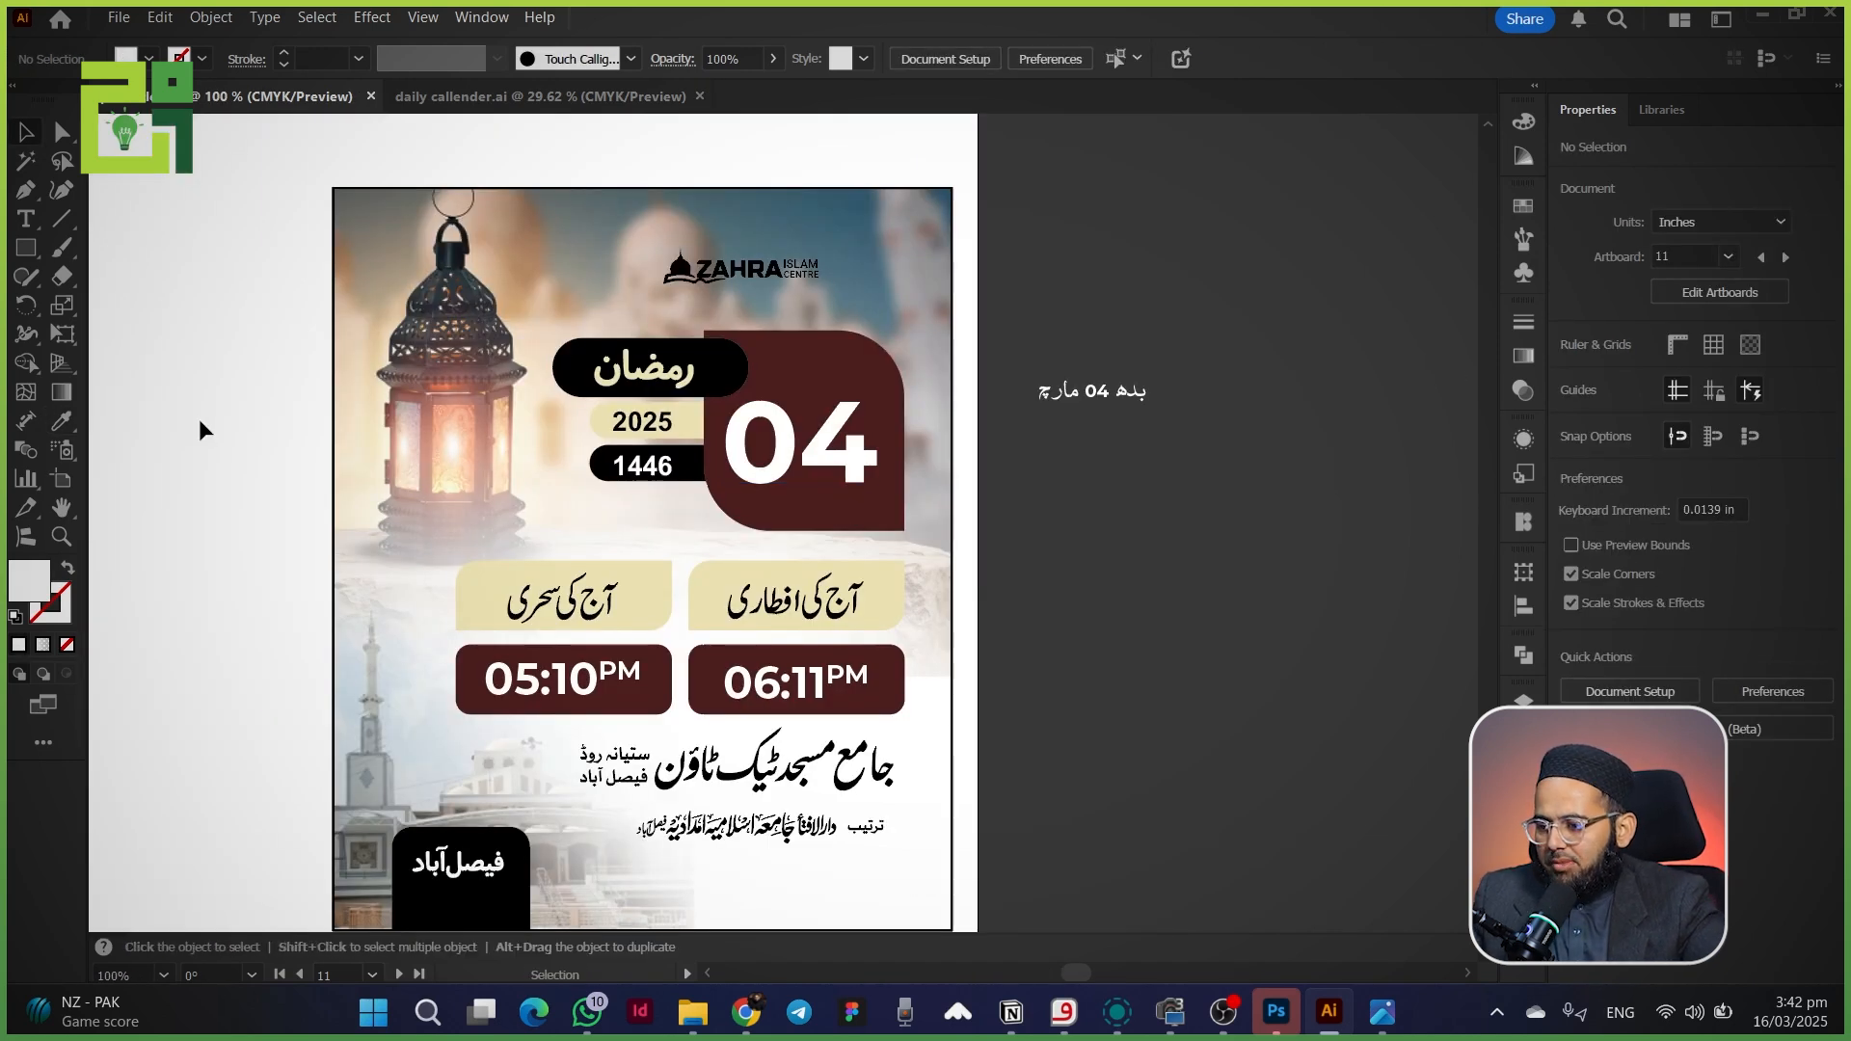
{"action": "left_click", "coordinate": [838, 357]}
{"action": "scroll", "coordinate": [838, 357], "scroll_direction": "up", "scroll_amount": 2}
{"action": "key", "text": "i"}
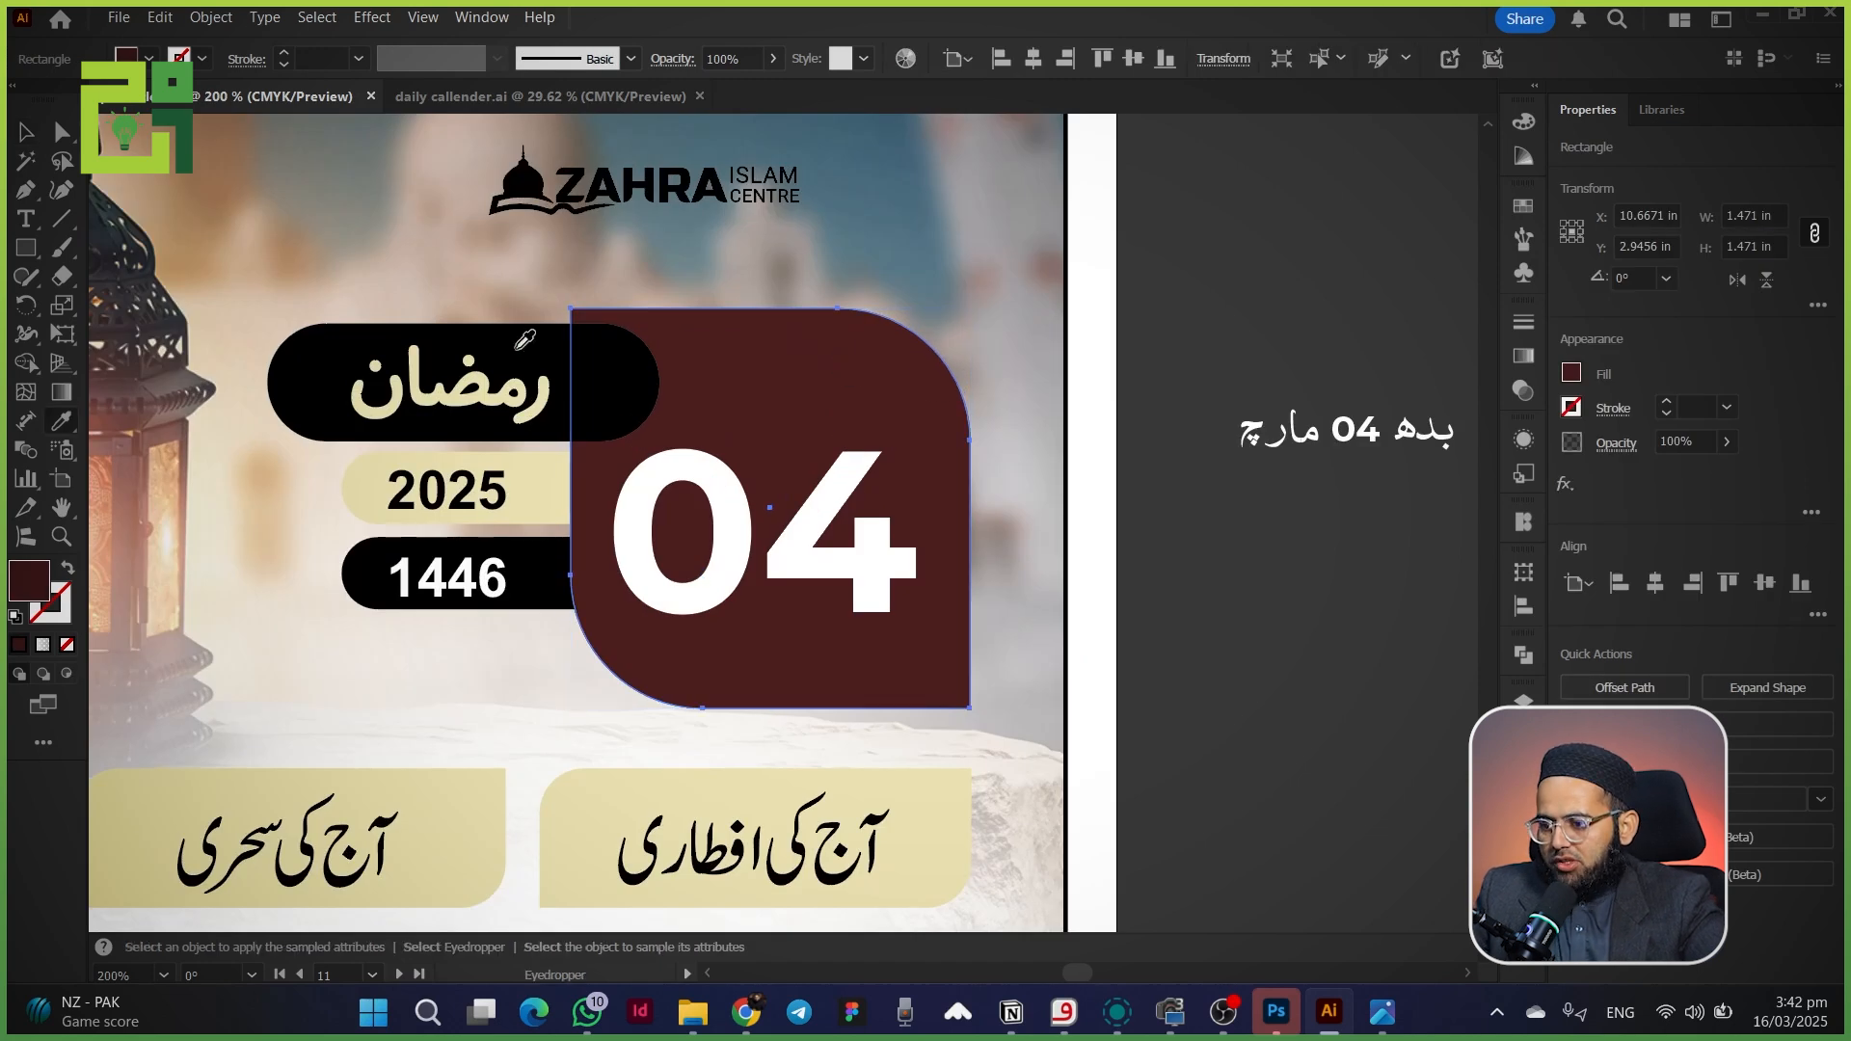
{"action": "left_click", "coordinate": [405, 380]}
- Fill the رمضان bar with the maroon sampled from the 06:11PM box
{"action": "key", "text": "v"}
{"action": "left_click", "coordinate": [405, 381]}
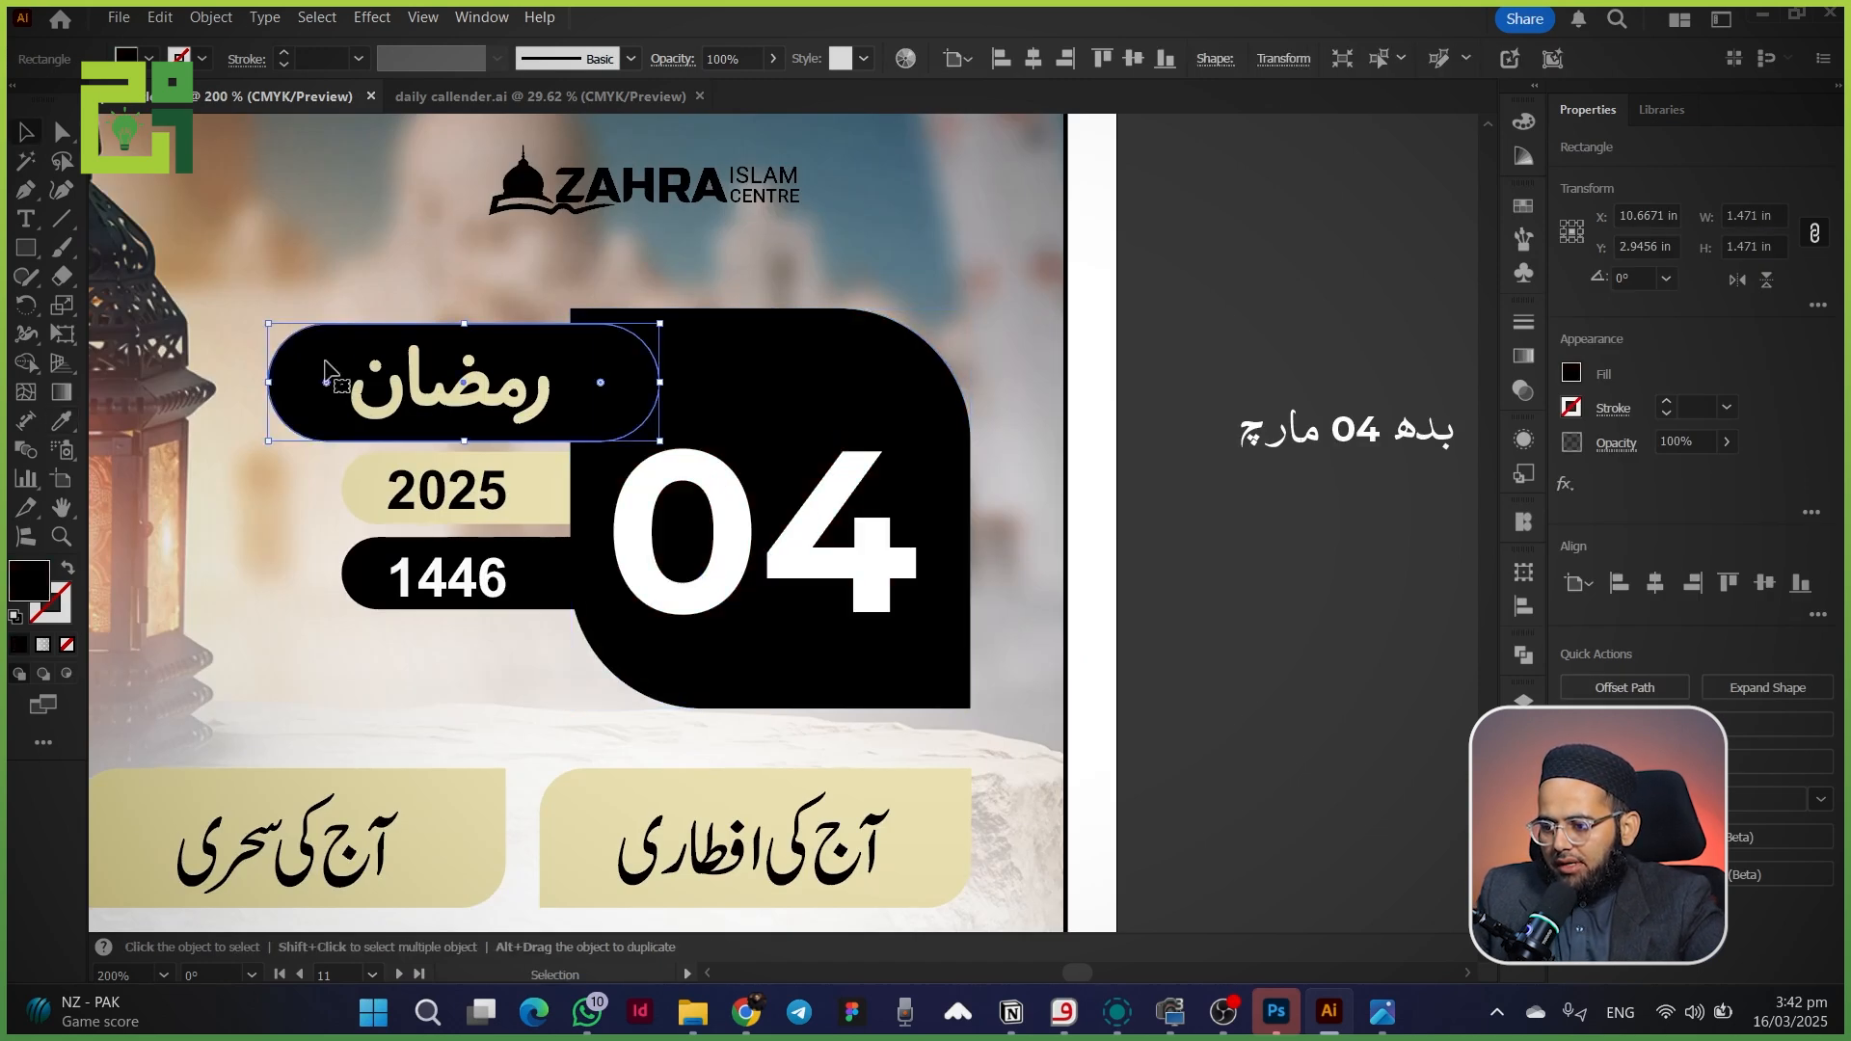
{"action": "scroll", "coordinate": [331, 396], "scroll_direction": "down", "scroll_amount": 5}
{"action": "key", "text": "i"}
{"action": "left_click", "coordinate": [569, 615]}
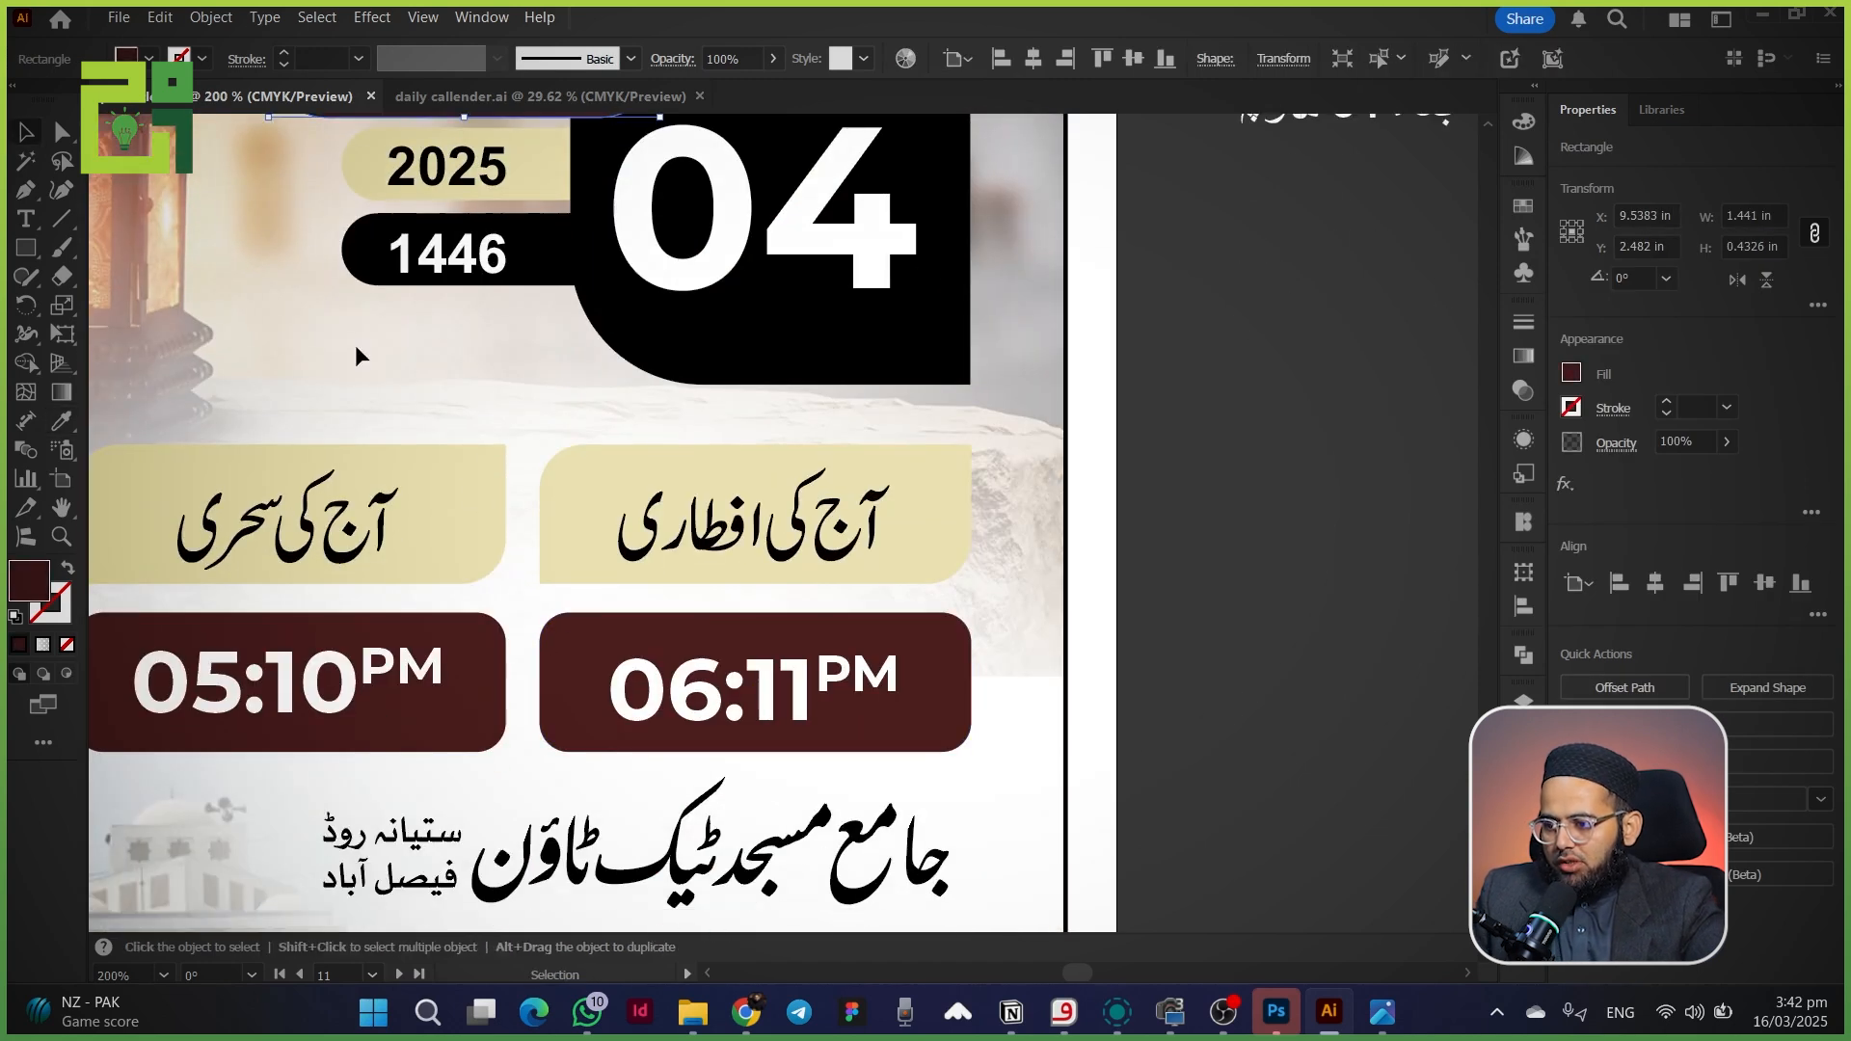
- Fill the black 1446 bar with the maroon sampled from the رمضان bar
{"action": "scroll", "coordinate": [331, 587], "scroll_direction": "up", "scroll_amount": 5}
{"action": "key", "text": "v"}
{"action": "left_click", "coordinate": [607, 598]}
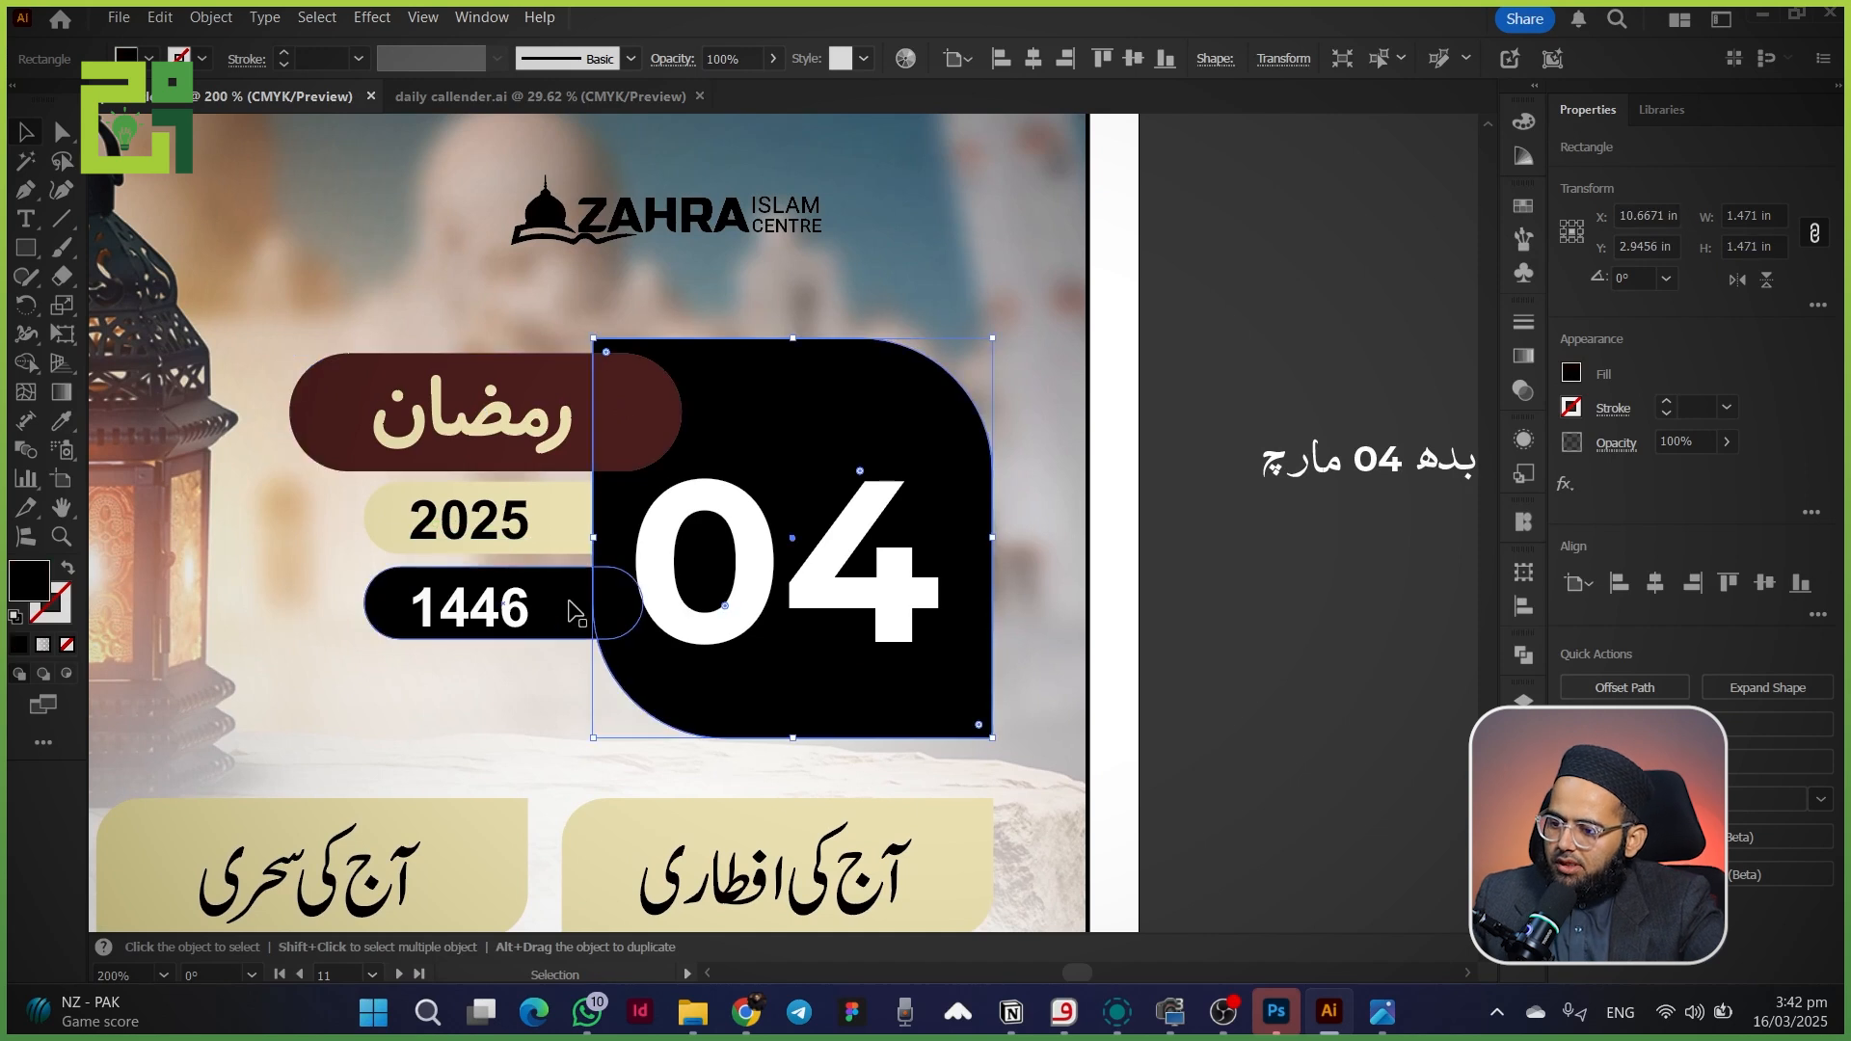
{"action": "left_click", "coordinate": [578, 617]}
{"action": "key", "text": "u"}
{"action": "key", "text": "i"}
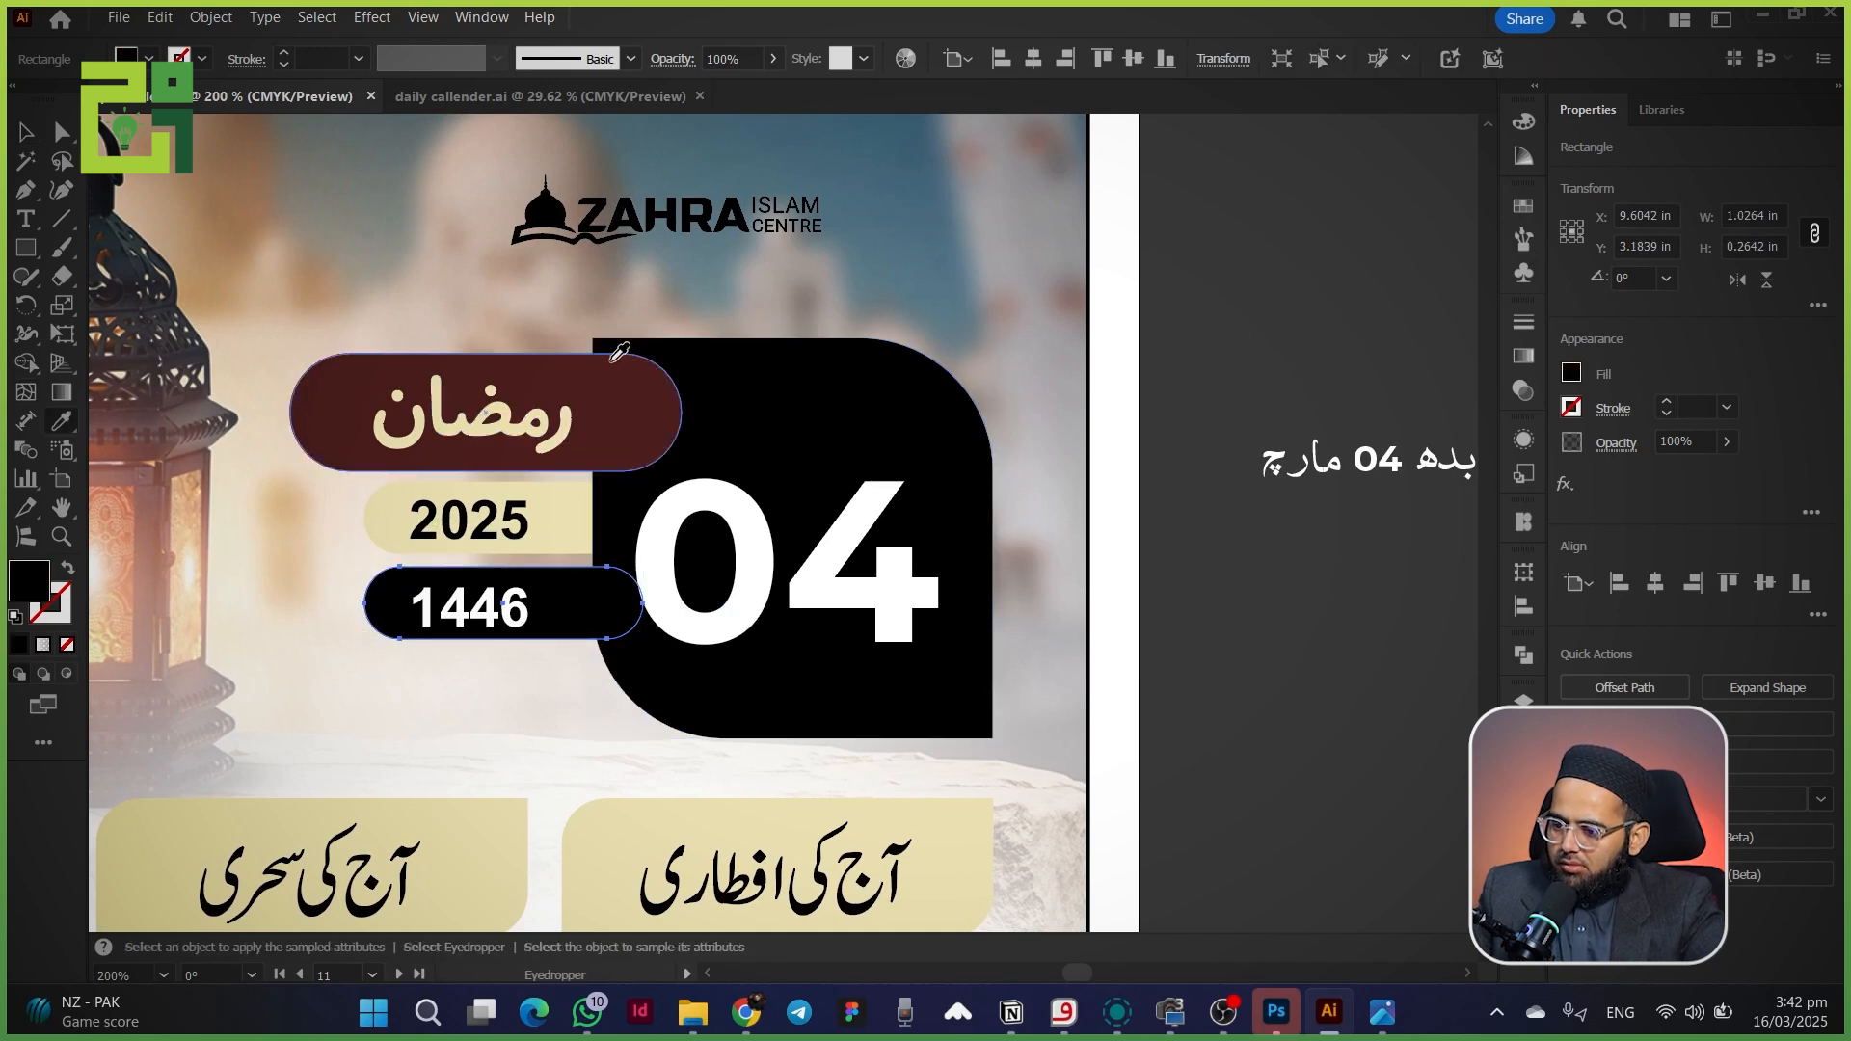
{"action": "left_click", "coordinate": [601, 366]}
{"action": "key", "text": "v"}
- Place a white copy of the black 04 square behind it, offset slightly down and to the left as an edge
{"action": "left_click", "coordinate": [607, 535]}
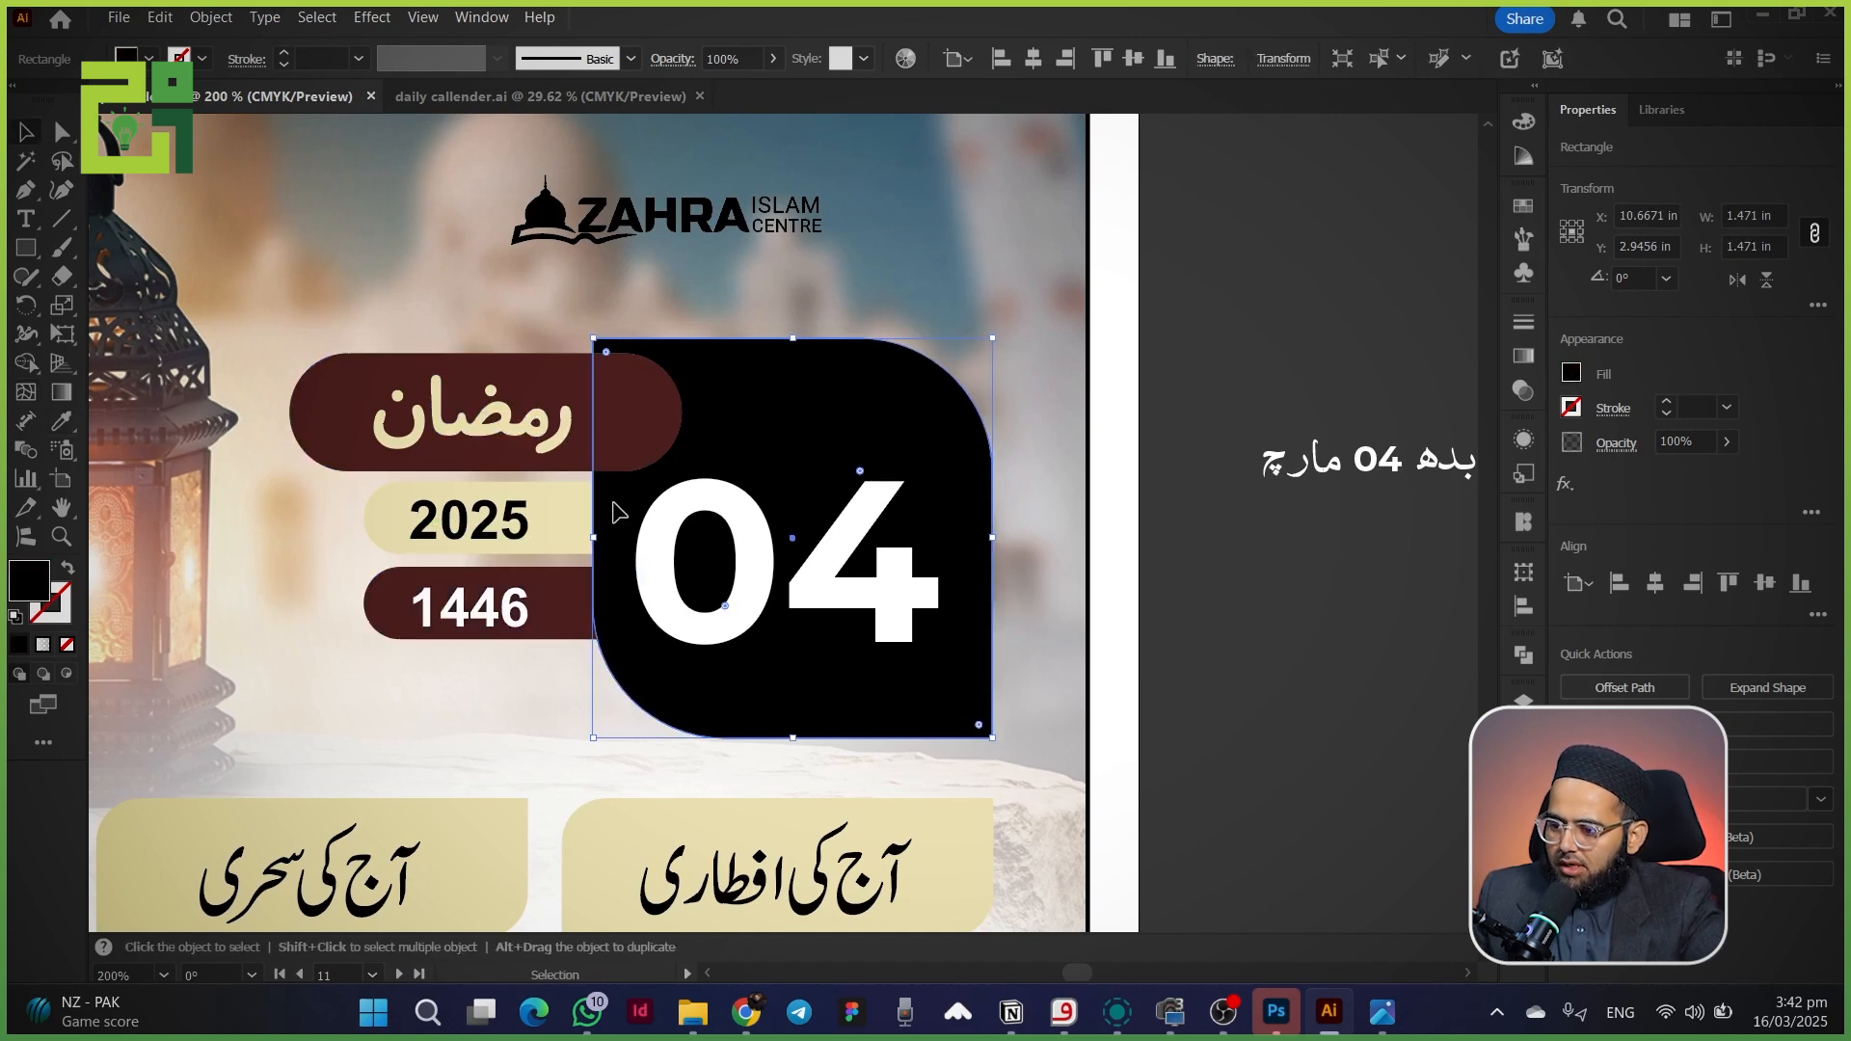
{"action": "left_click_drag", "start_coordinate": [617, 511], "coordinate": [620, 536]}
{"action": "key", "text": "a"}
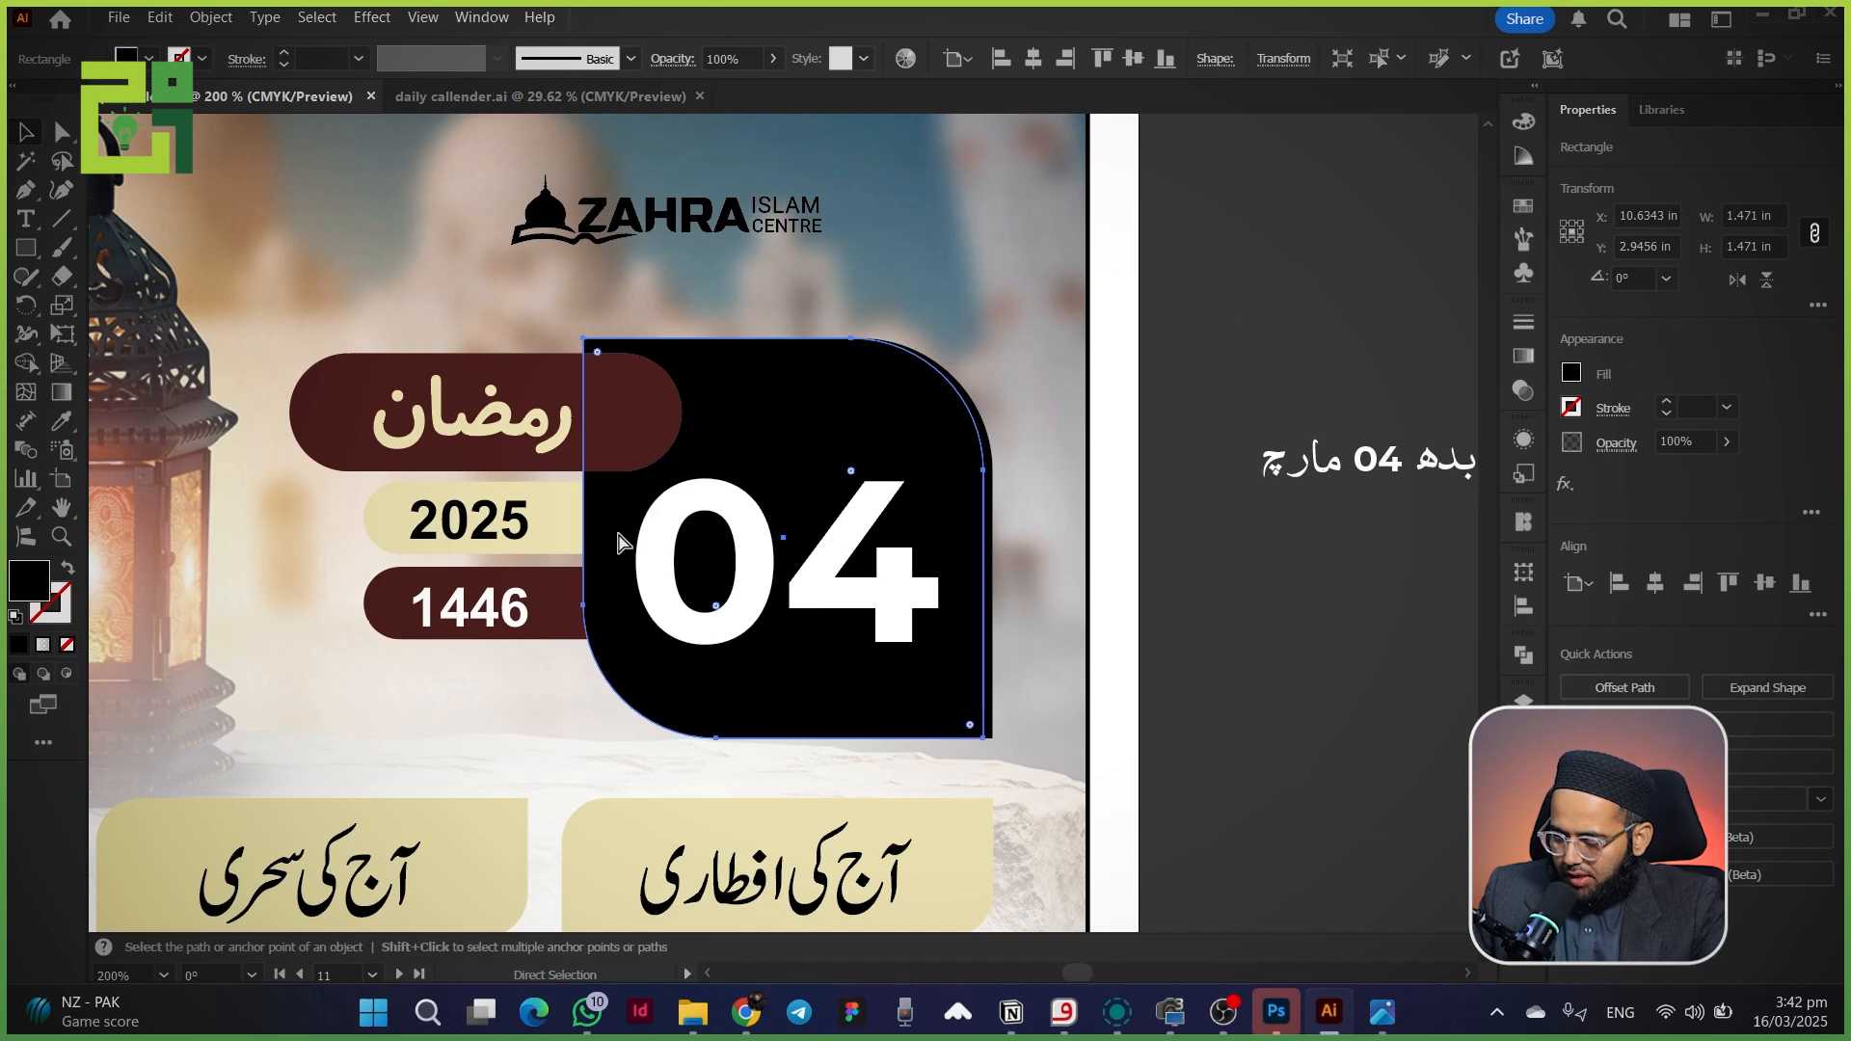
{"action": "key", "text": "ctrl+["}
{"action": "key", "text": "i"}
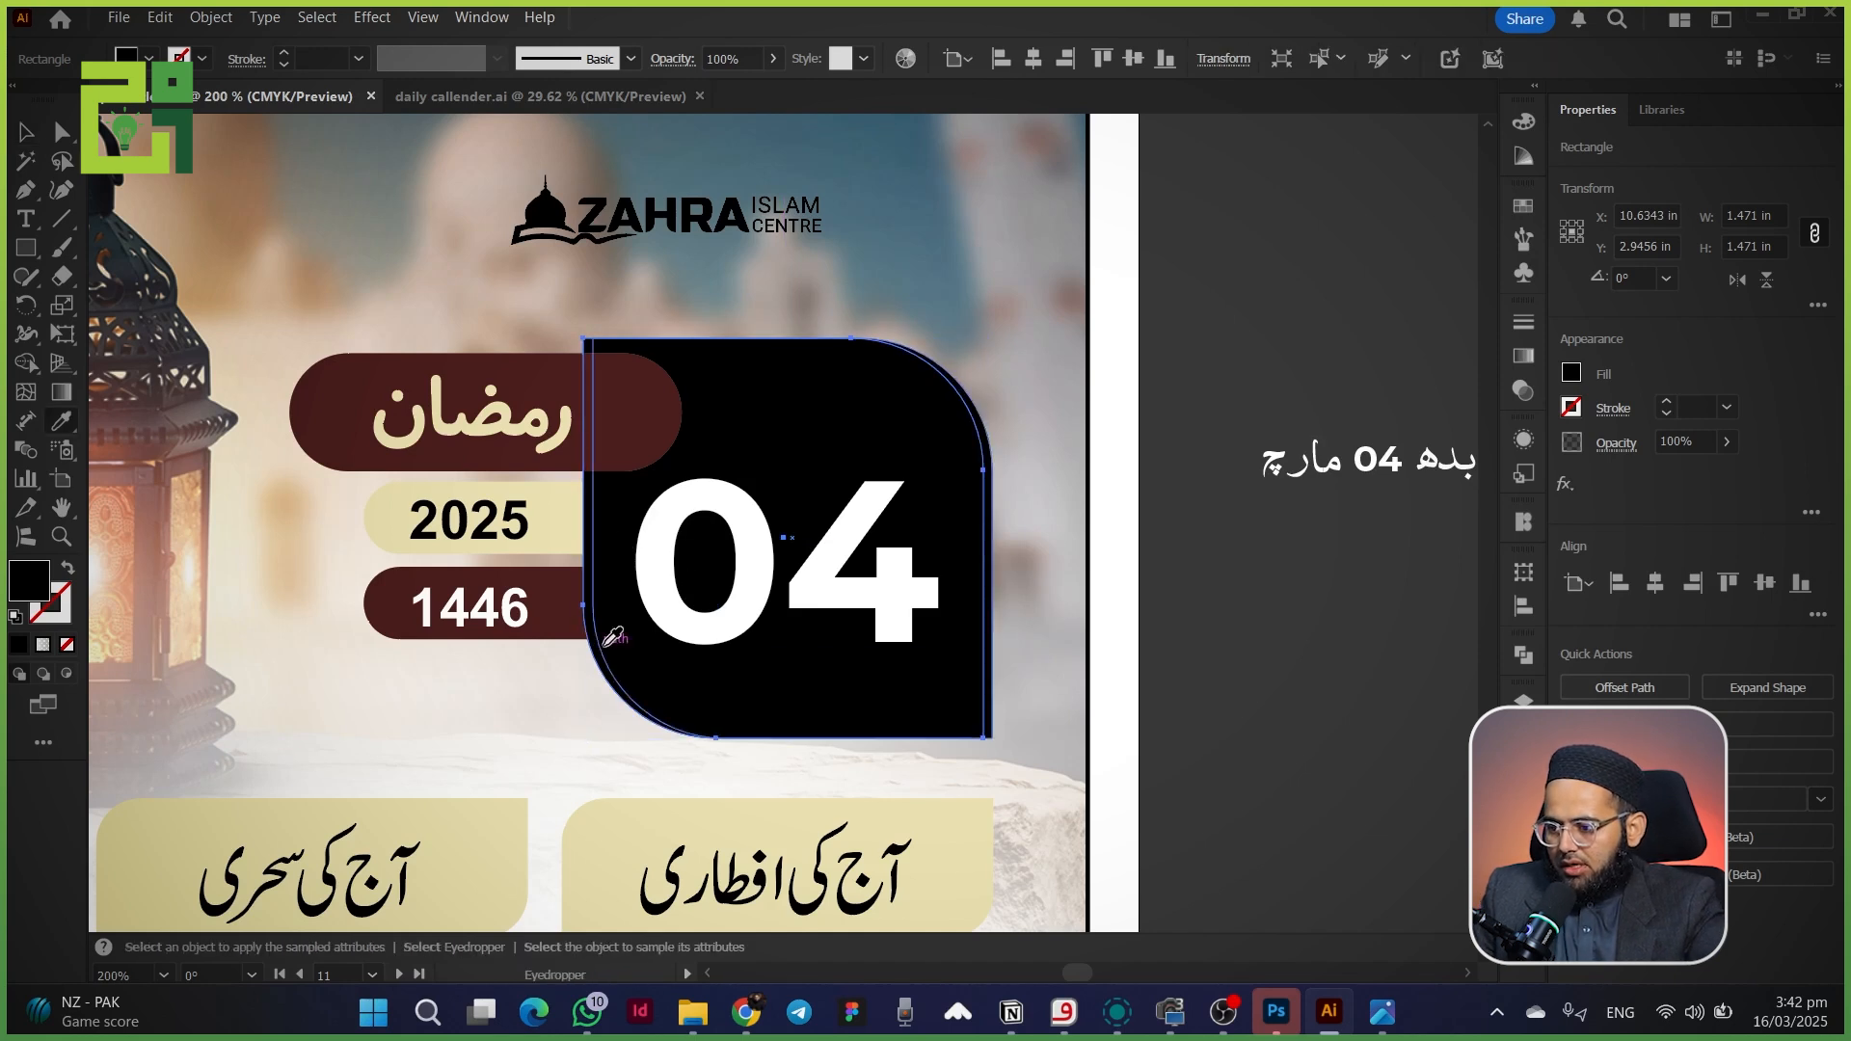
{"action": "left_click", "coordinate": [679, 616]}
{"action": "key", "text": "v"}
{"action": "key", "text": "Down"}
{"action": "key", "text": "Down"}
{"action": "key", "text": "Down"}
{"action": "key", "text": "Down"}
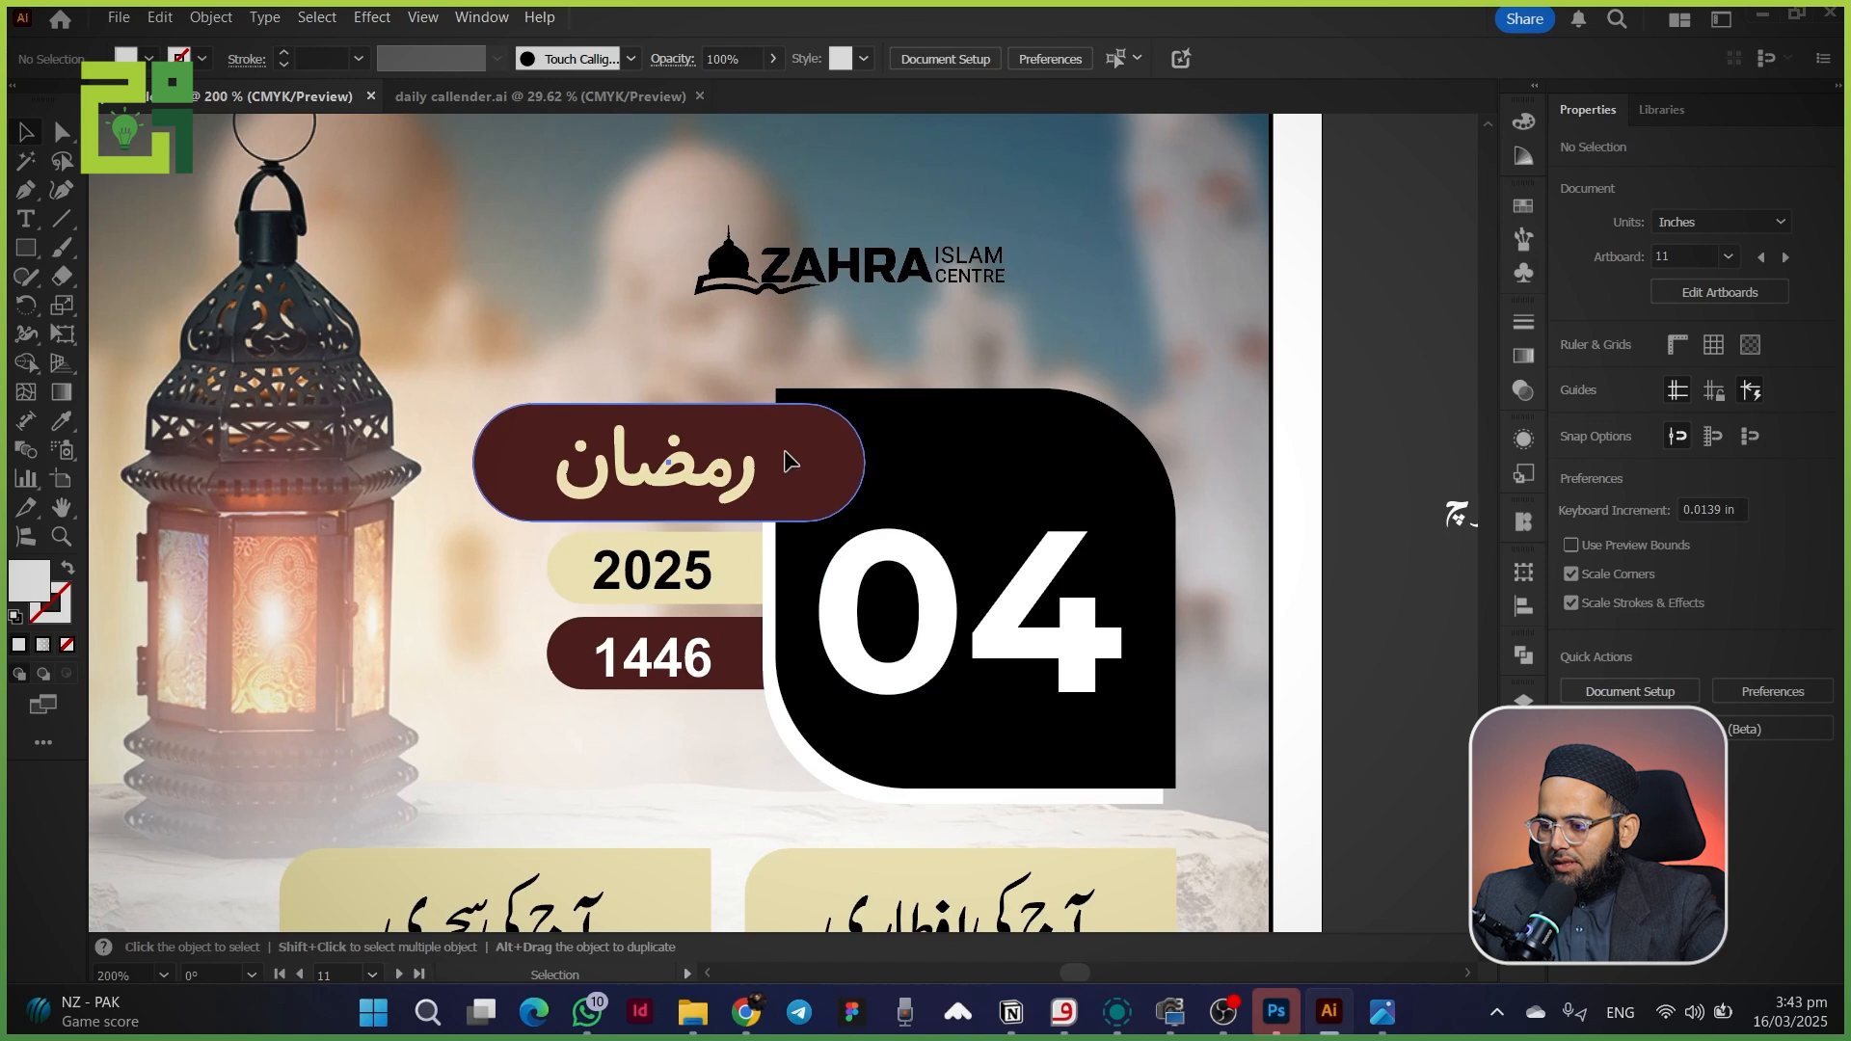
- Place a white copy of the رمضان bar behind it, offset slightly down and to the right as an edge
{"action": "left_click", "coordinate": [787, 453]}
{"action": "scroll", "coordinate": [820, 470], "scroll_direction": "up", "scroll_amount": 2}
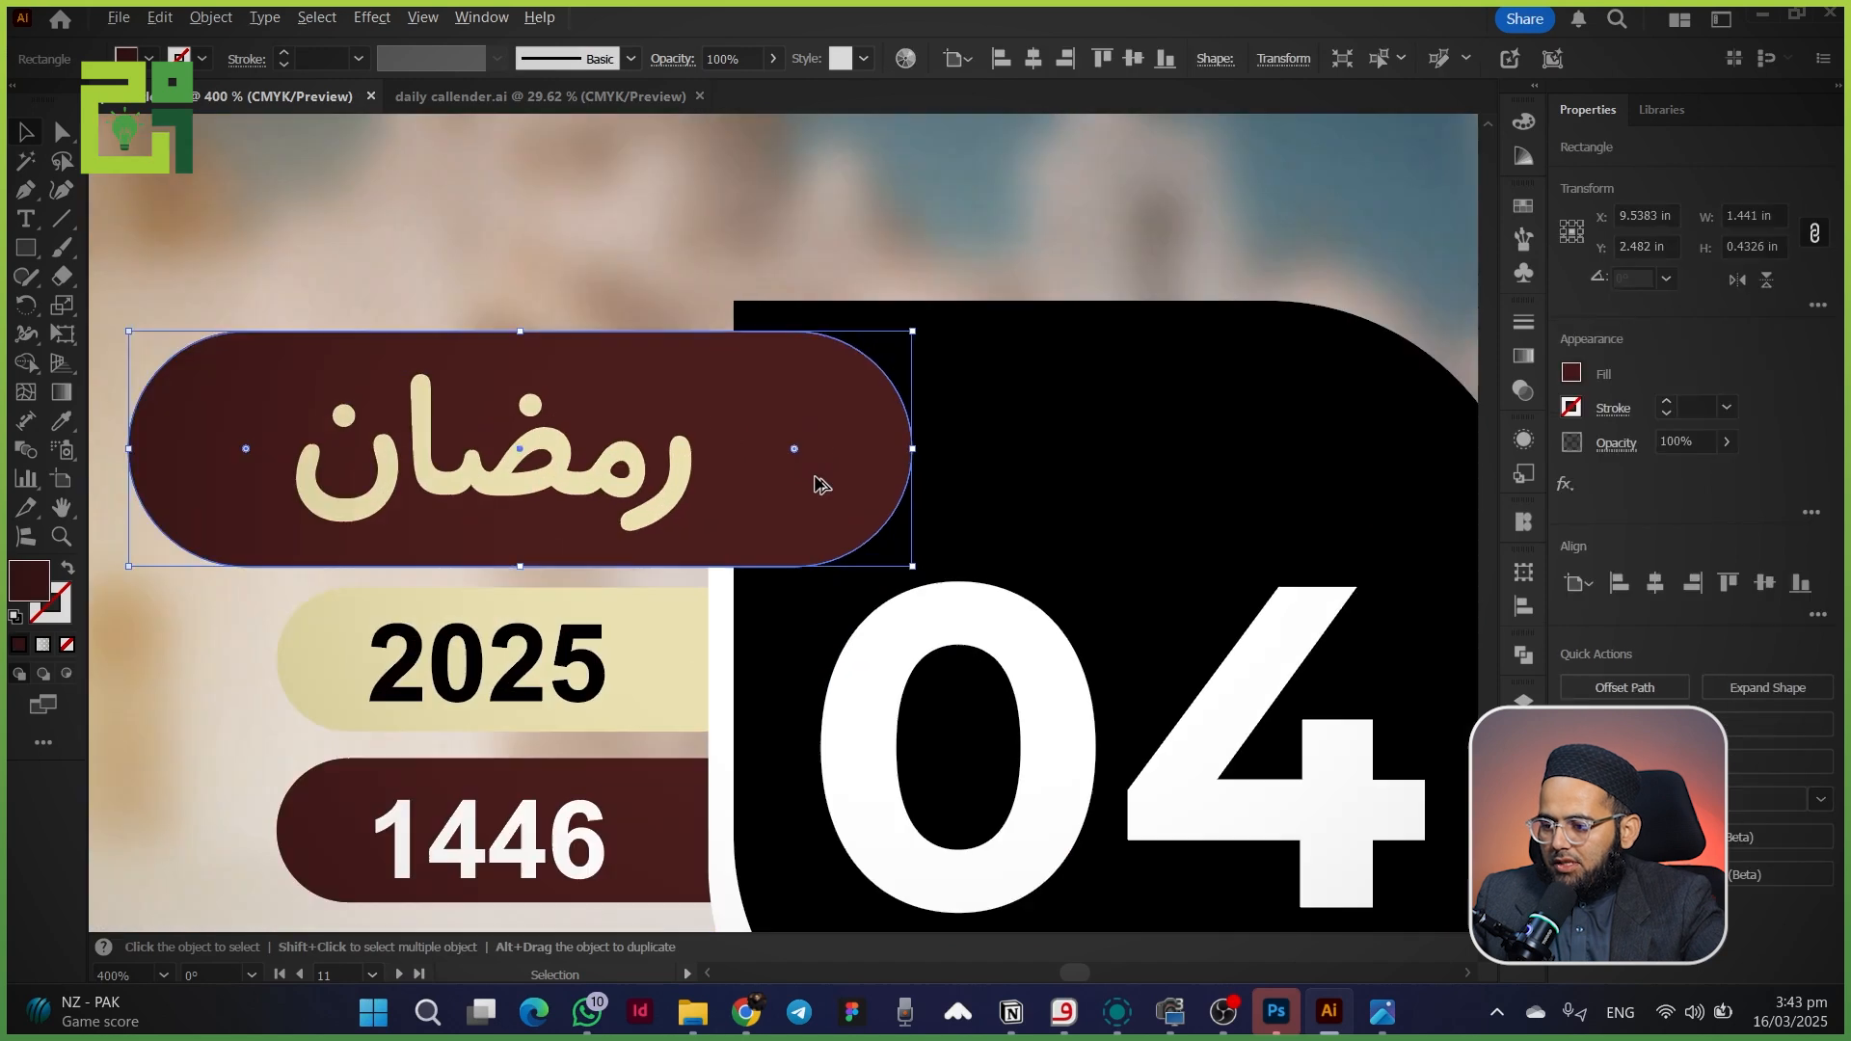
{"action": "left_click_drag", "start_coordinate": [792, 507], "coordinate": [792, 517]}
{"action": "key", "text": "Right"}
{"action": "key", "text": "Right"}
{"action": "key", "text": "i"}
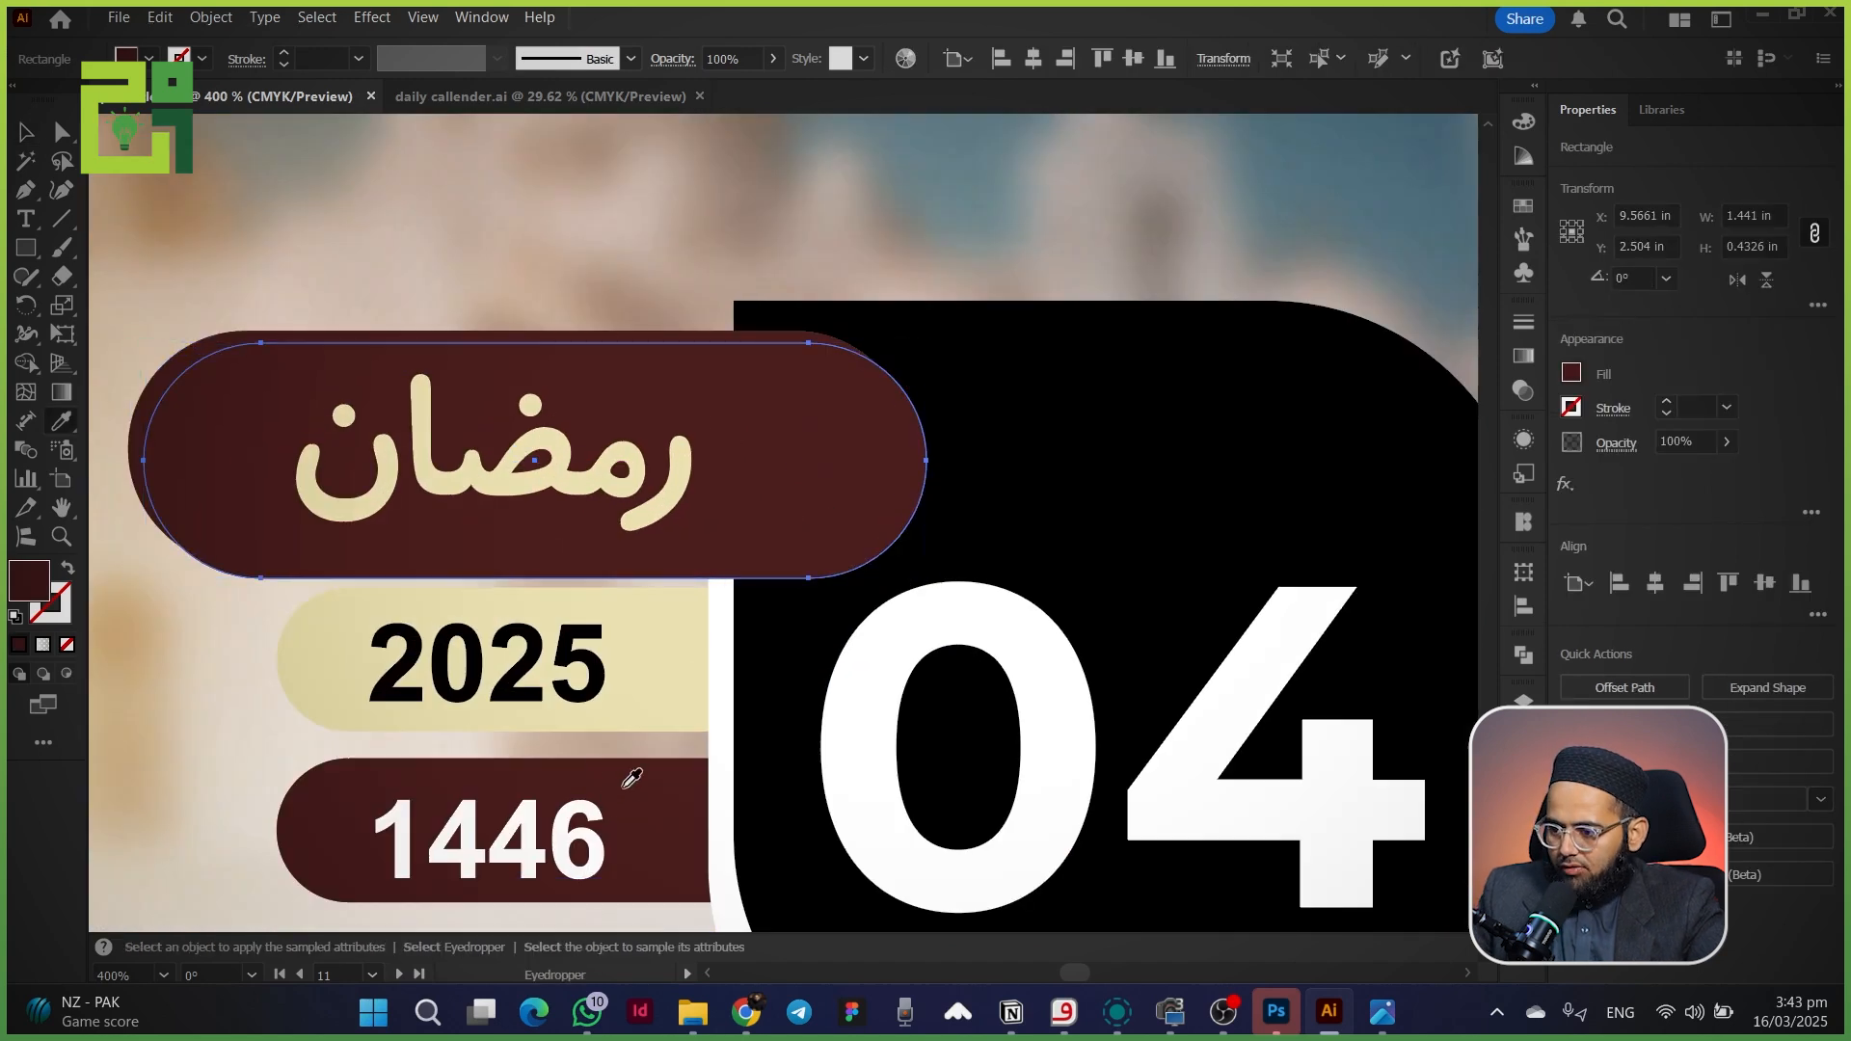
{"action": "left_click", "coordinate": [716, 673]}
{"action": "key", "text": "v"}
{"action": "key", "text": "ctrl+["}
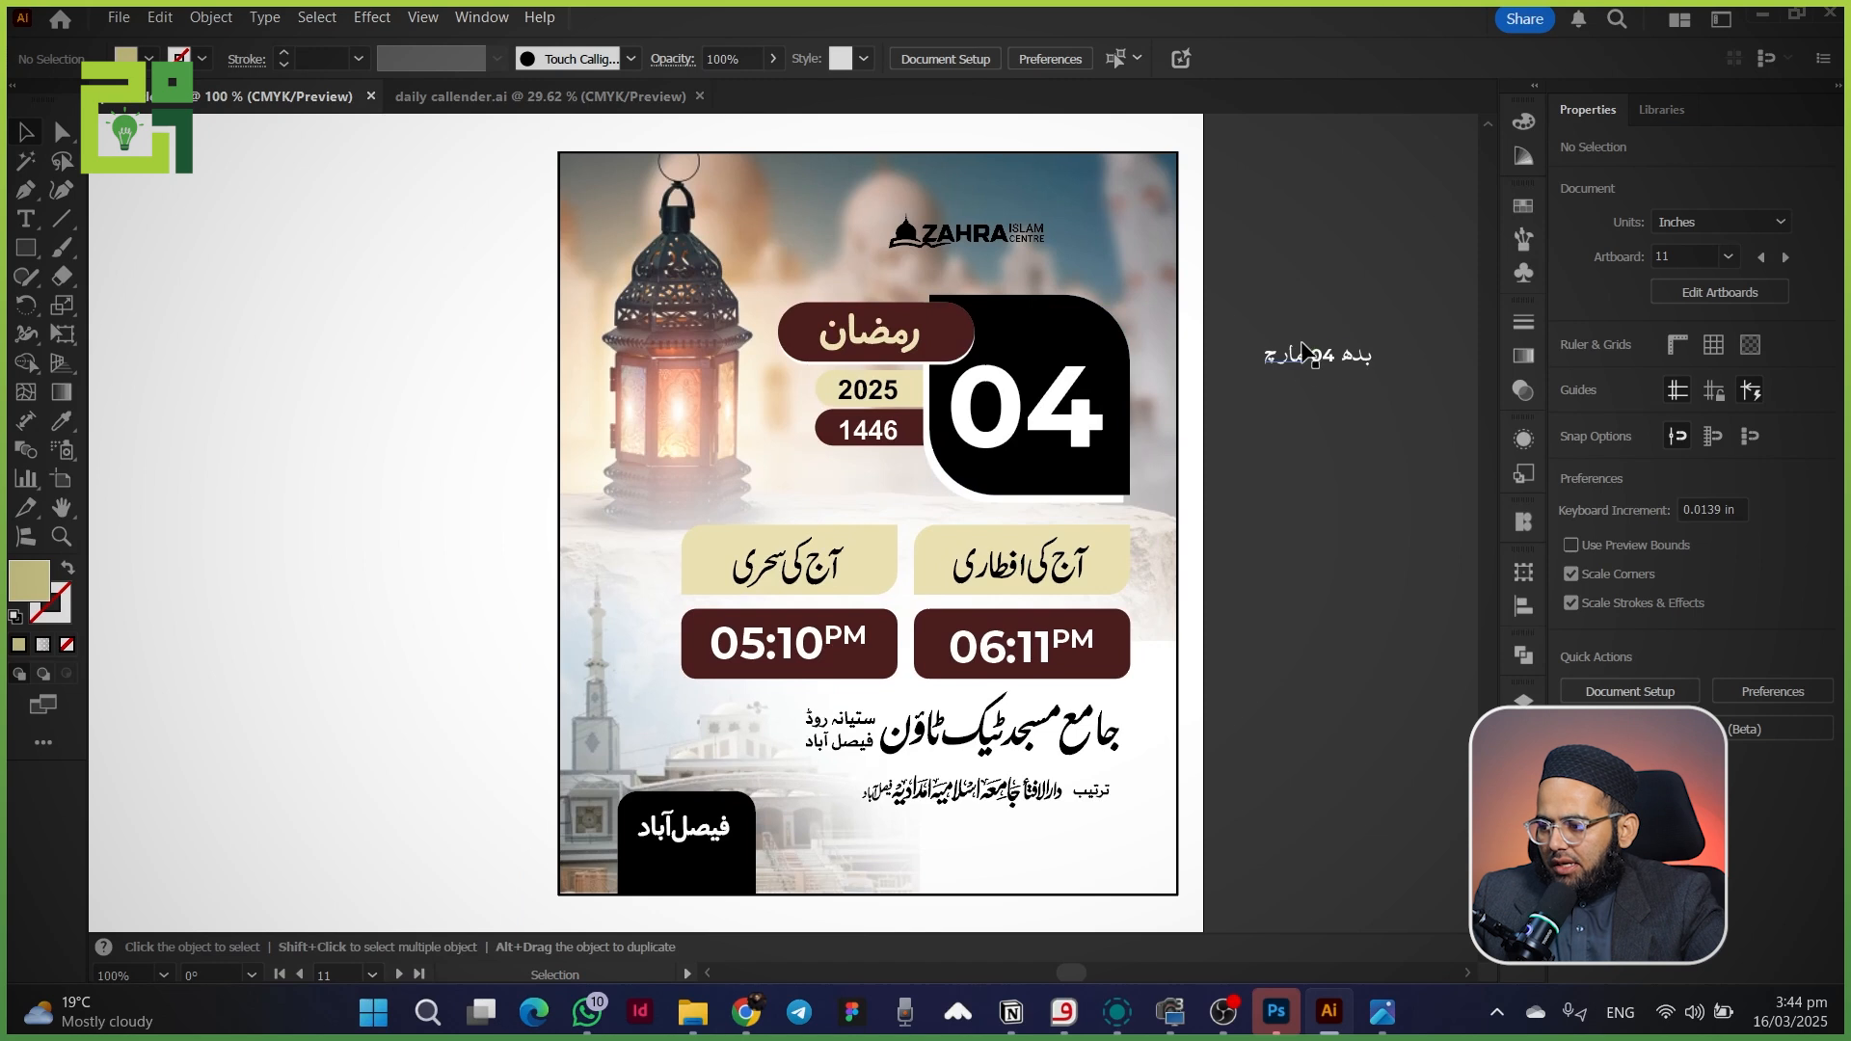
- Move the mosque name group and the ترتیب line together slightly down below the timing boxes
{"action": "left_click", "coordinate": [1303, 350]}
{"action": "left_click", "coordinate": [967, 236]}
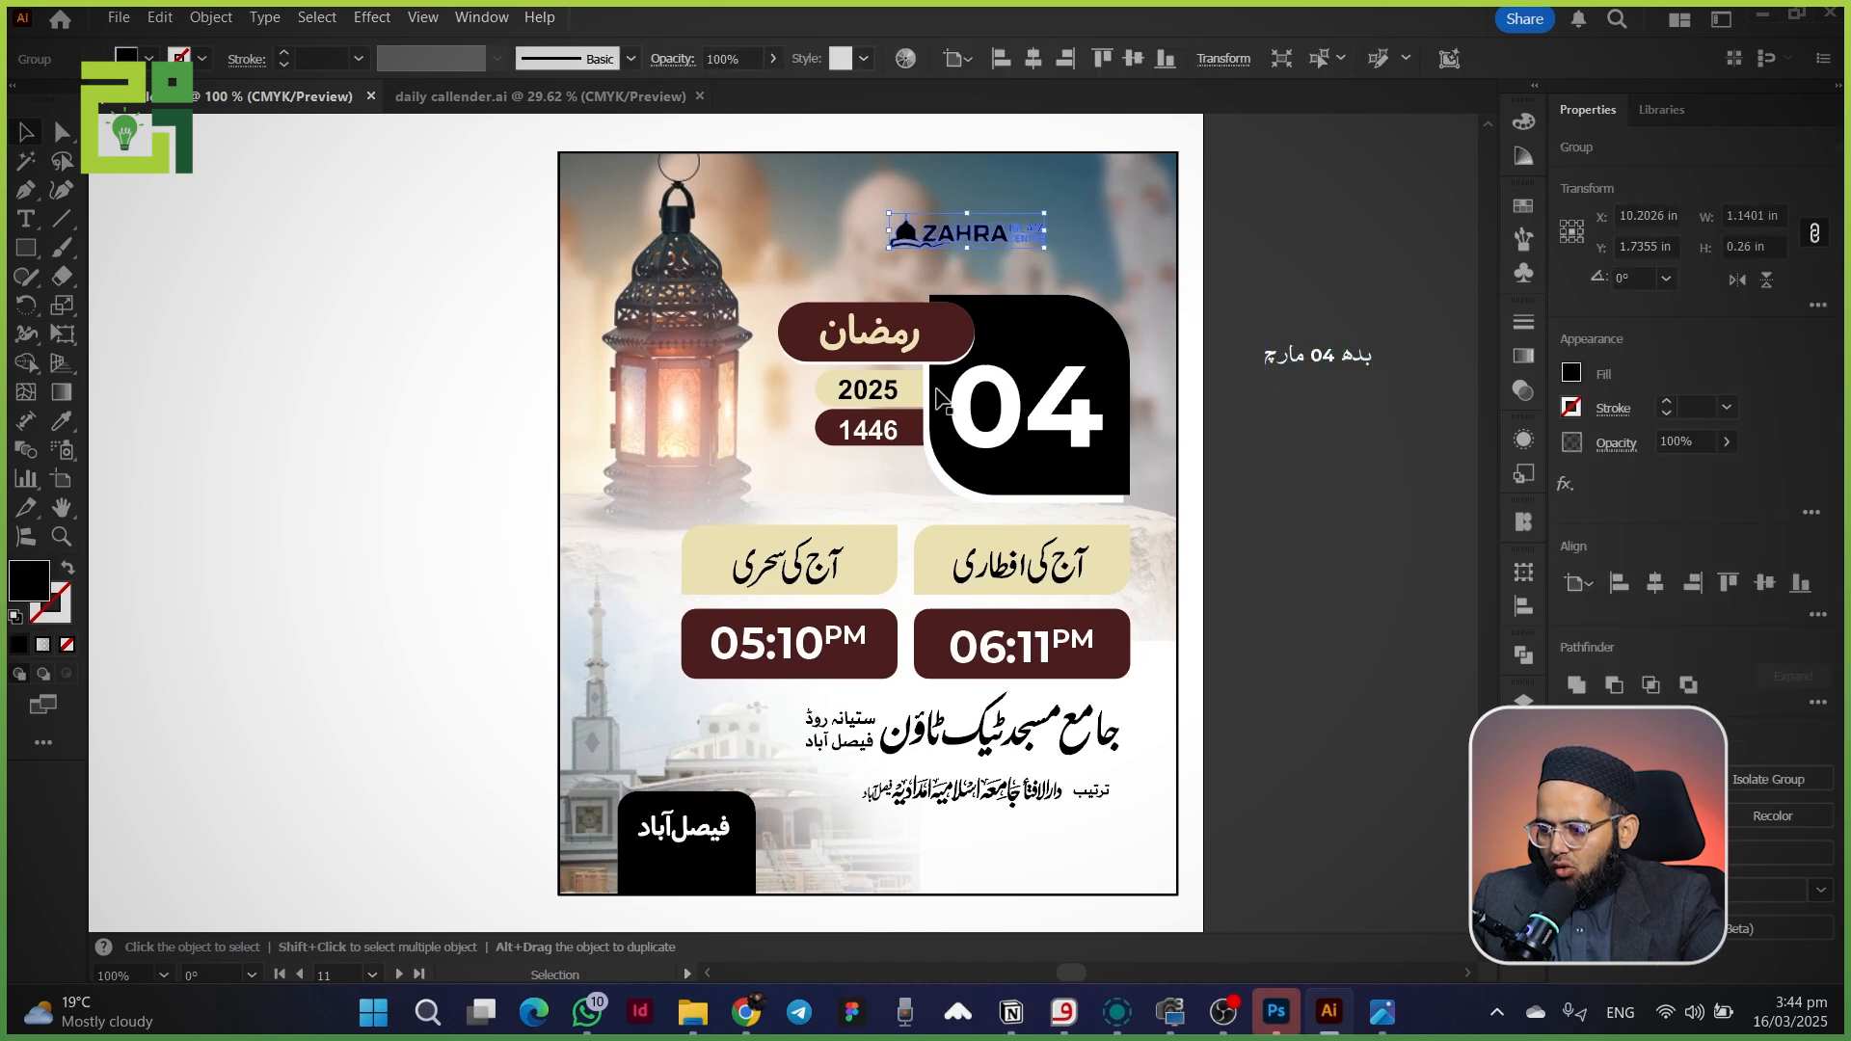
{"action": "left_click", "coordinate": [963, 733]}
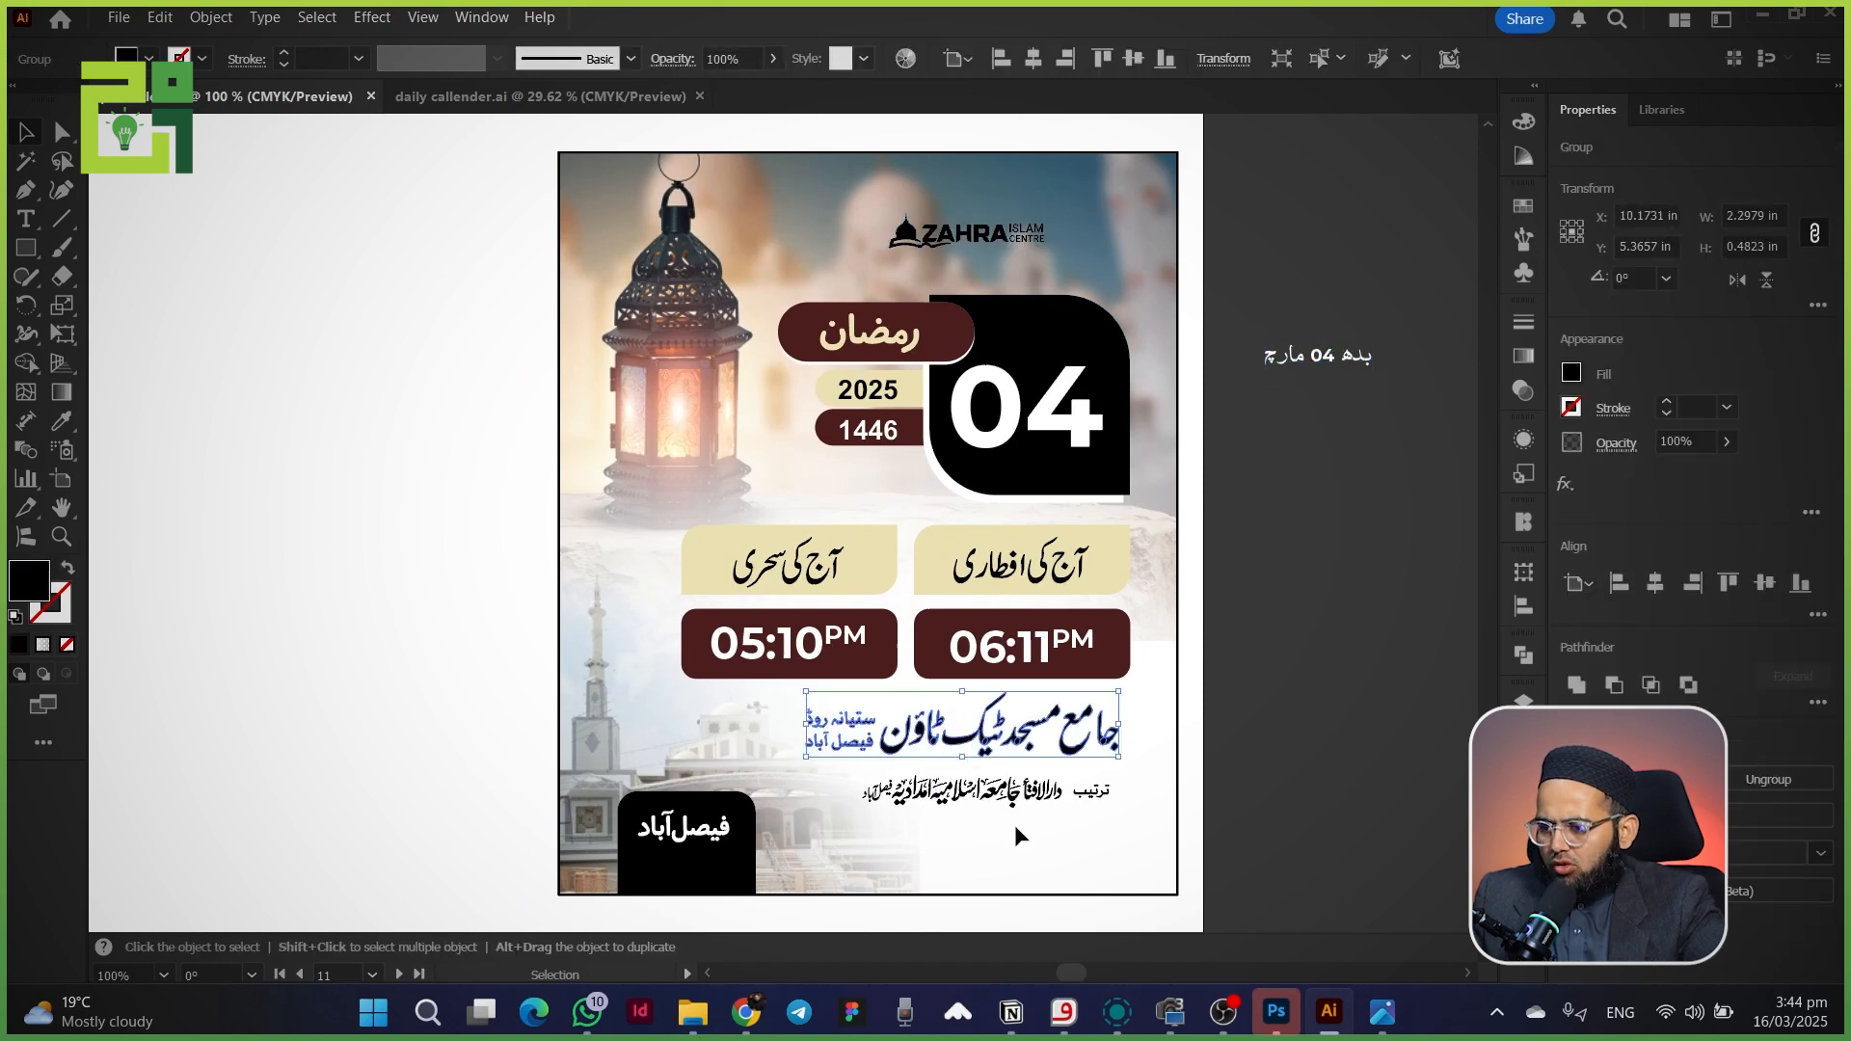
{"action": "scroll", "coordinate": [1050, 829], "scroll_direction": "up", "scroll_amount": 3}
{"action": "left_click_drag", "start_coordinate": [1051, 827], "coordinate": [1058, 701]}
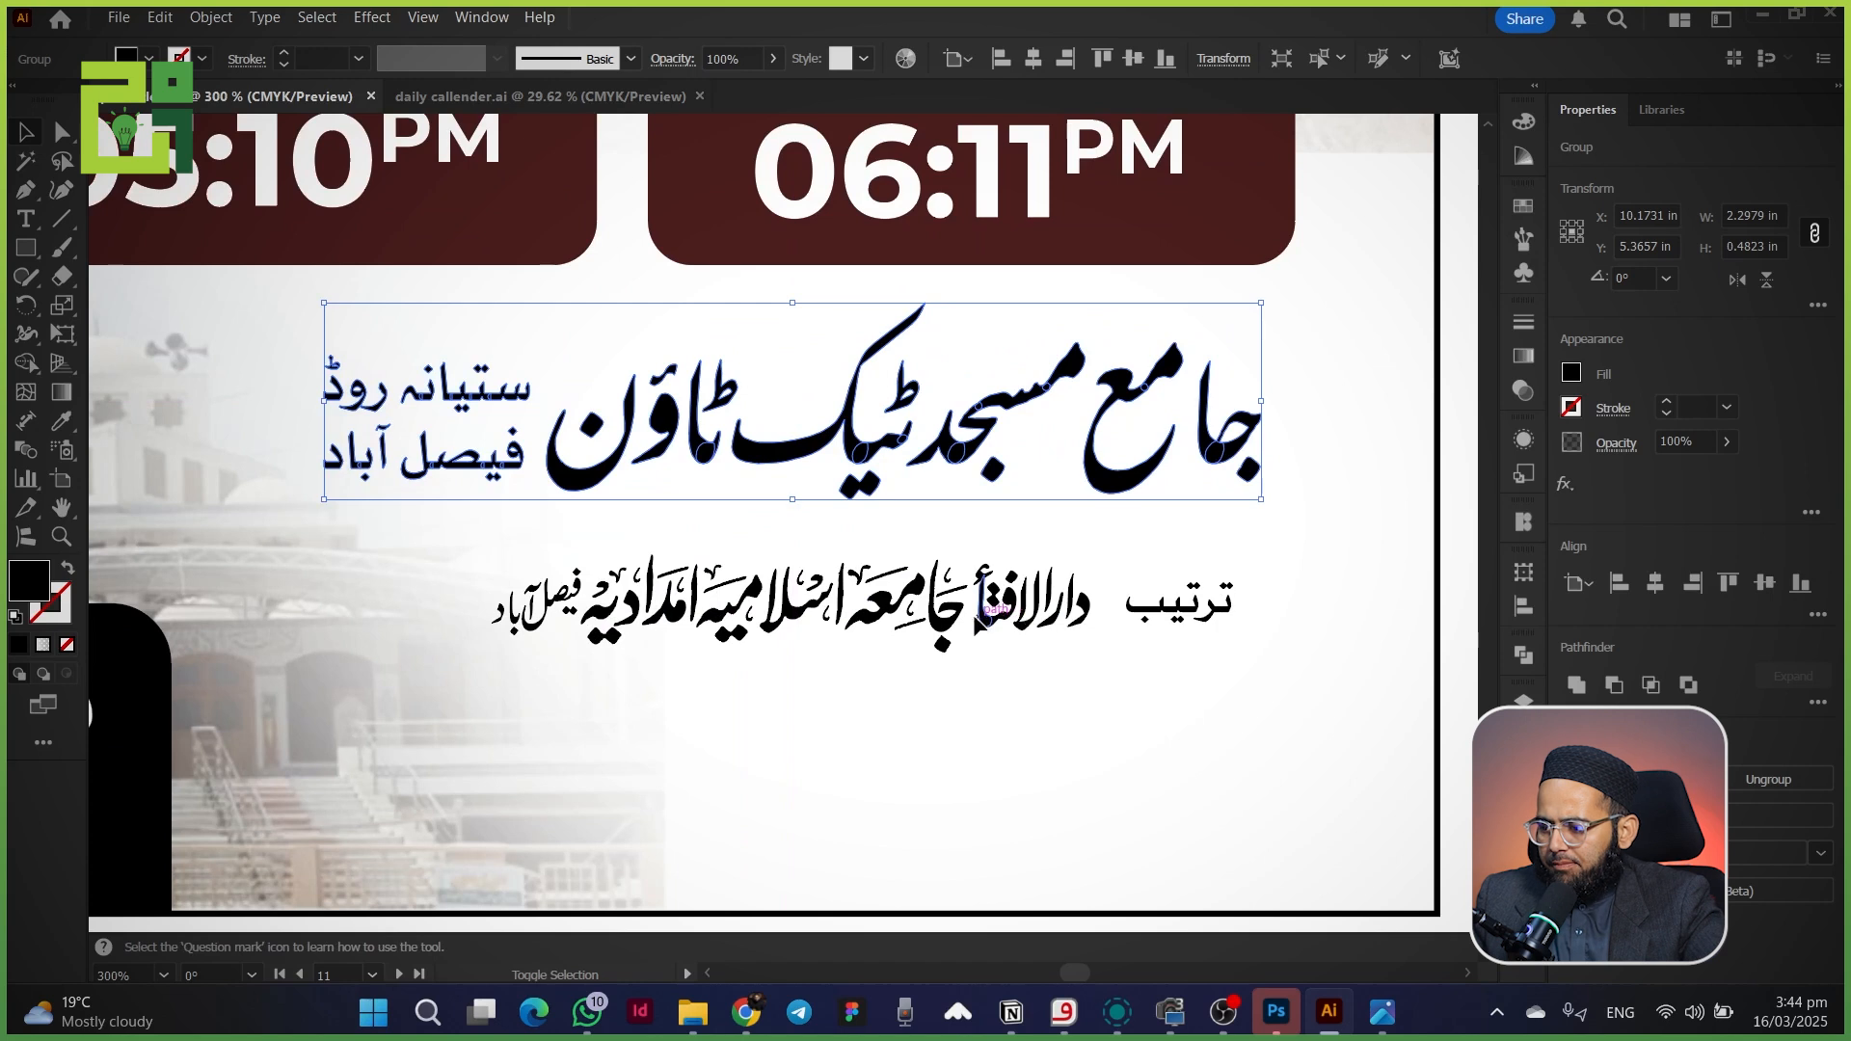
{"action": "left_click", "coordinate": [977, 617], "text": "shift"}
{"action": "left_click_drag", "start_coordinate": [1134, 617], "coordinate": [1121, 627]}
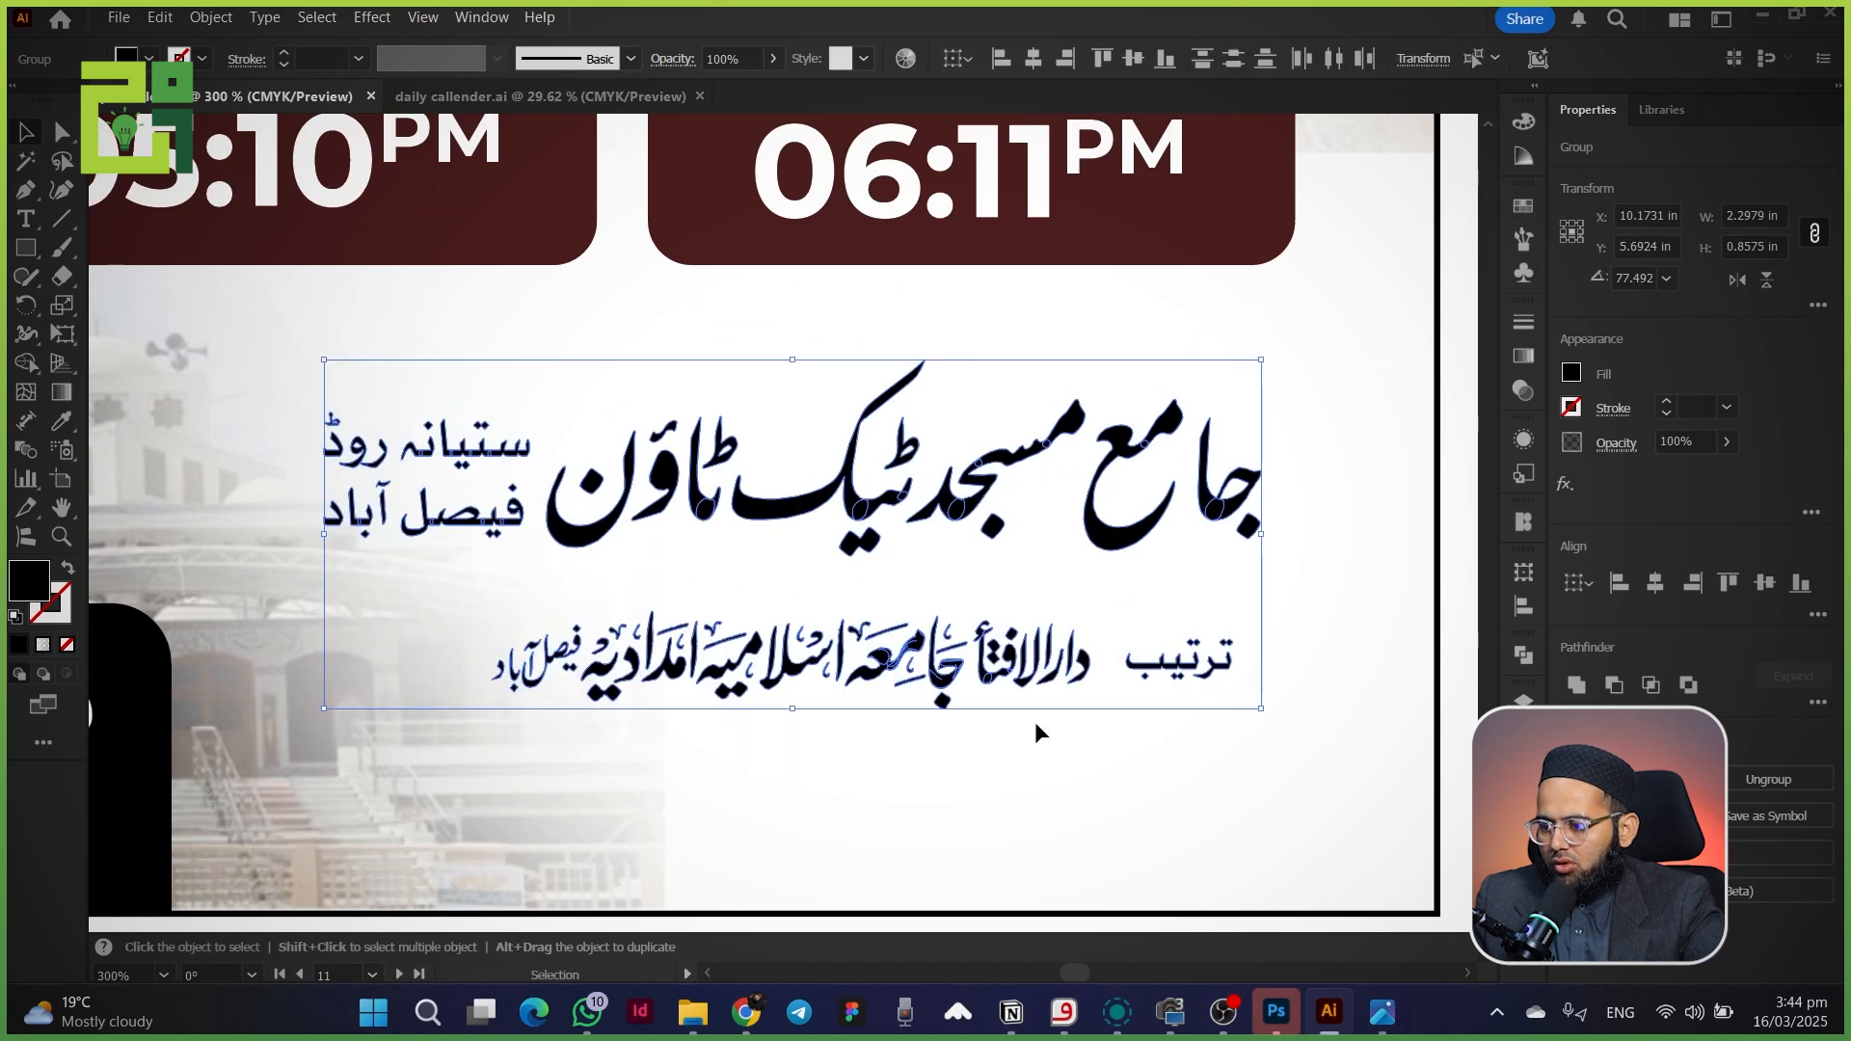
{"action": "key", "text": "Down"}
{"action": "left_click", "coordinate": [944, 781]}
{"action": "left_click_drag", "start_coordinate": [913, 724], "coordinate": [991, 727]}
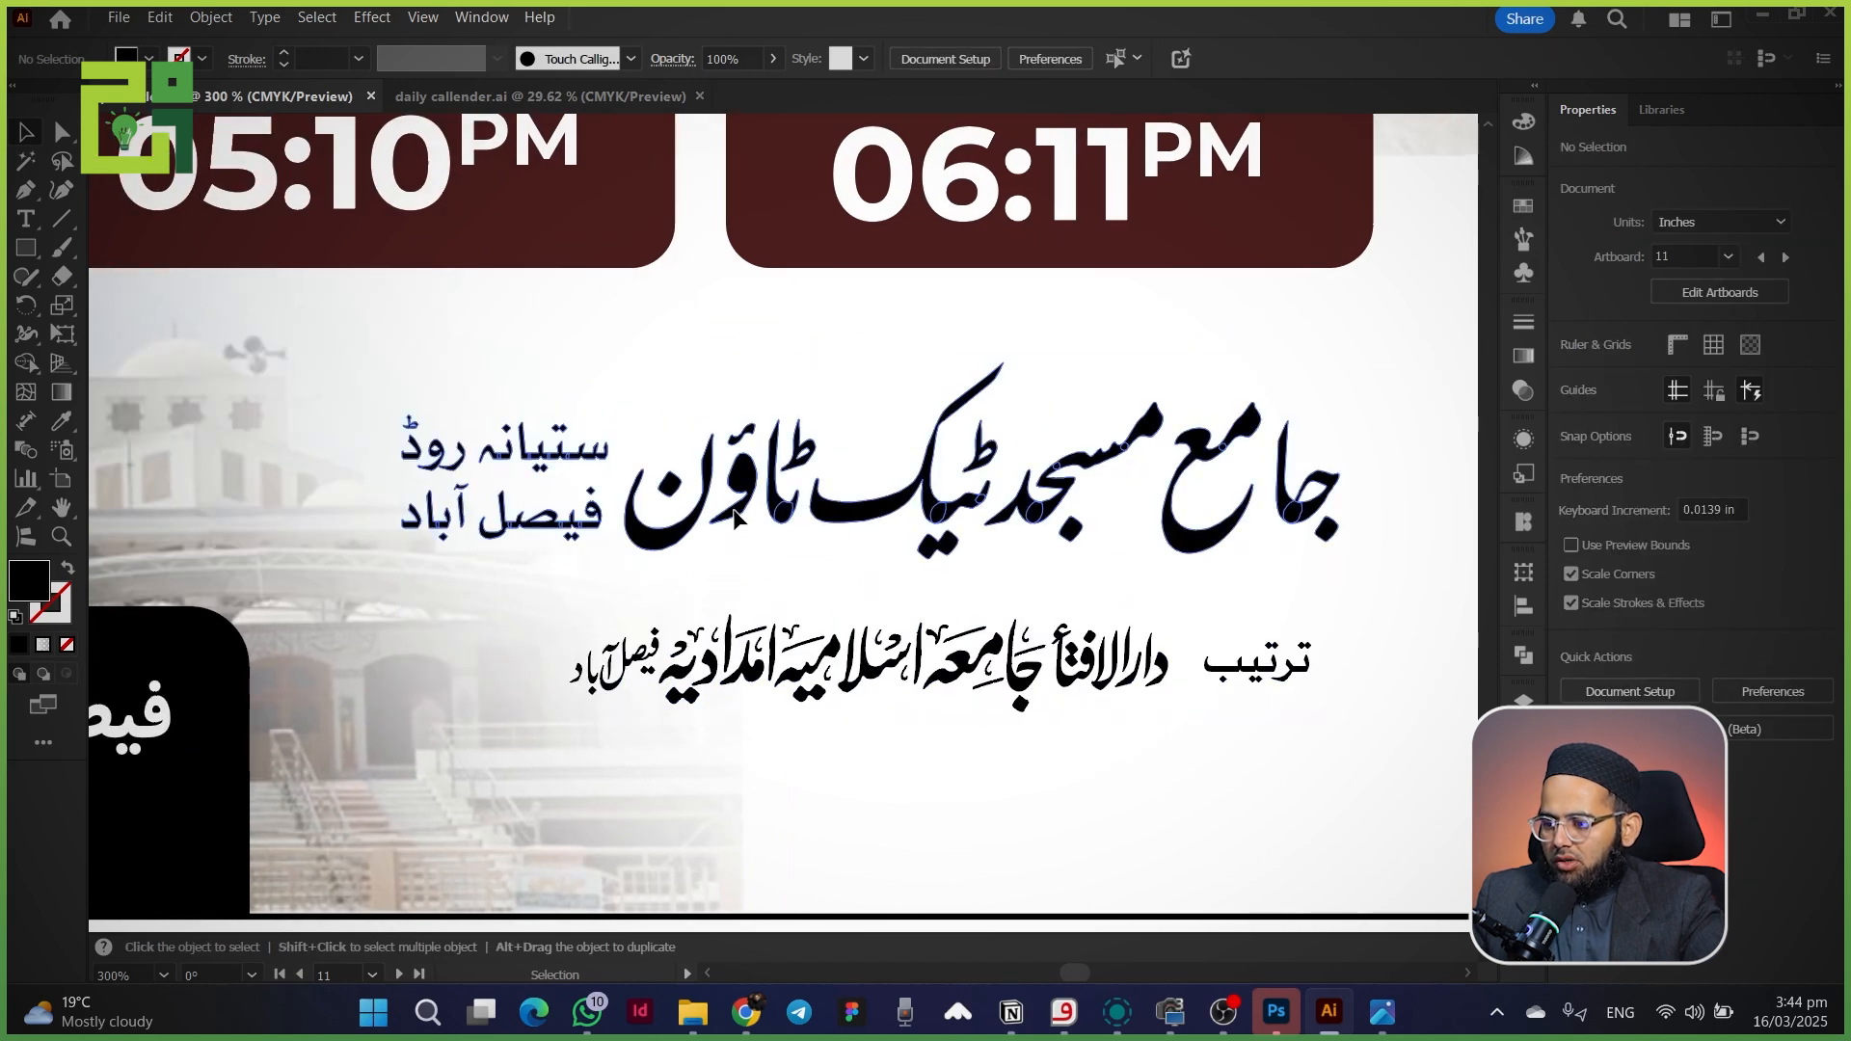
- Nudge the mosque name group left to line it up with the ترتیب line
{"action": "left_click", "coordinate": [733, 509]}
{"action": "key", "text": "Left"}
{"action": "key", "text": "Left"}
{"action": "key", "text": "Left"}
{"action": "key", "text": "Left"}
{"action": "key", "text": "Left"}
{"action": "scroll", "coordinate": [313, 252], "scroll_direction": "down", "scroll_amount": 1}
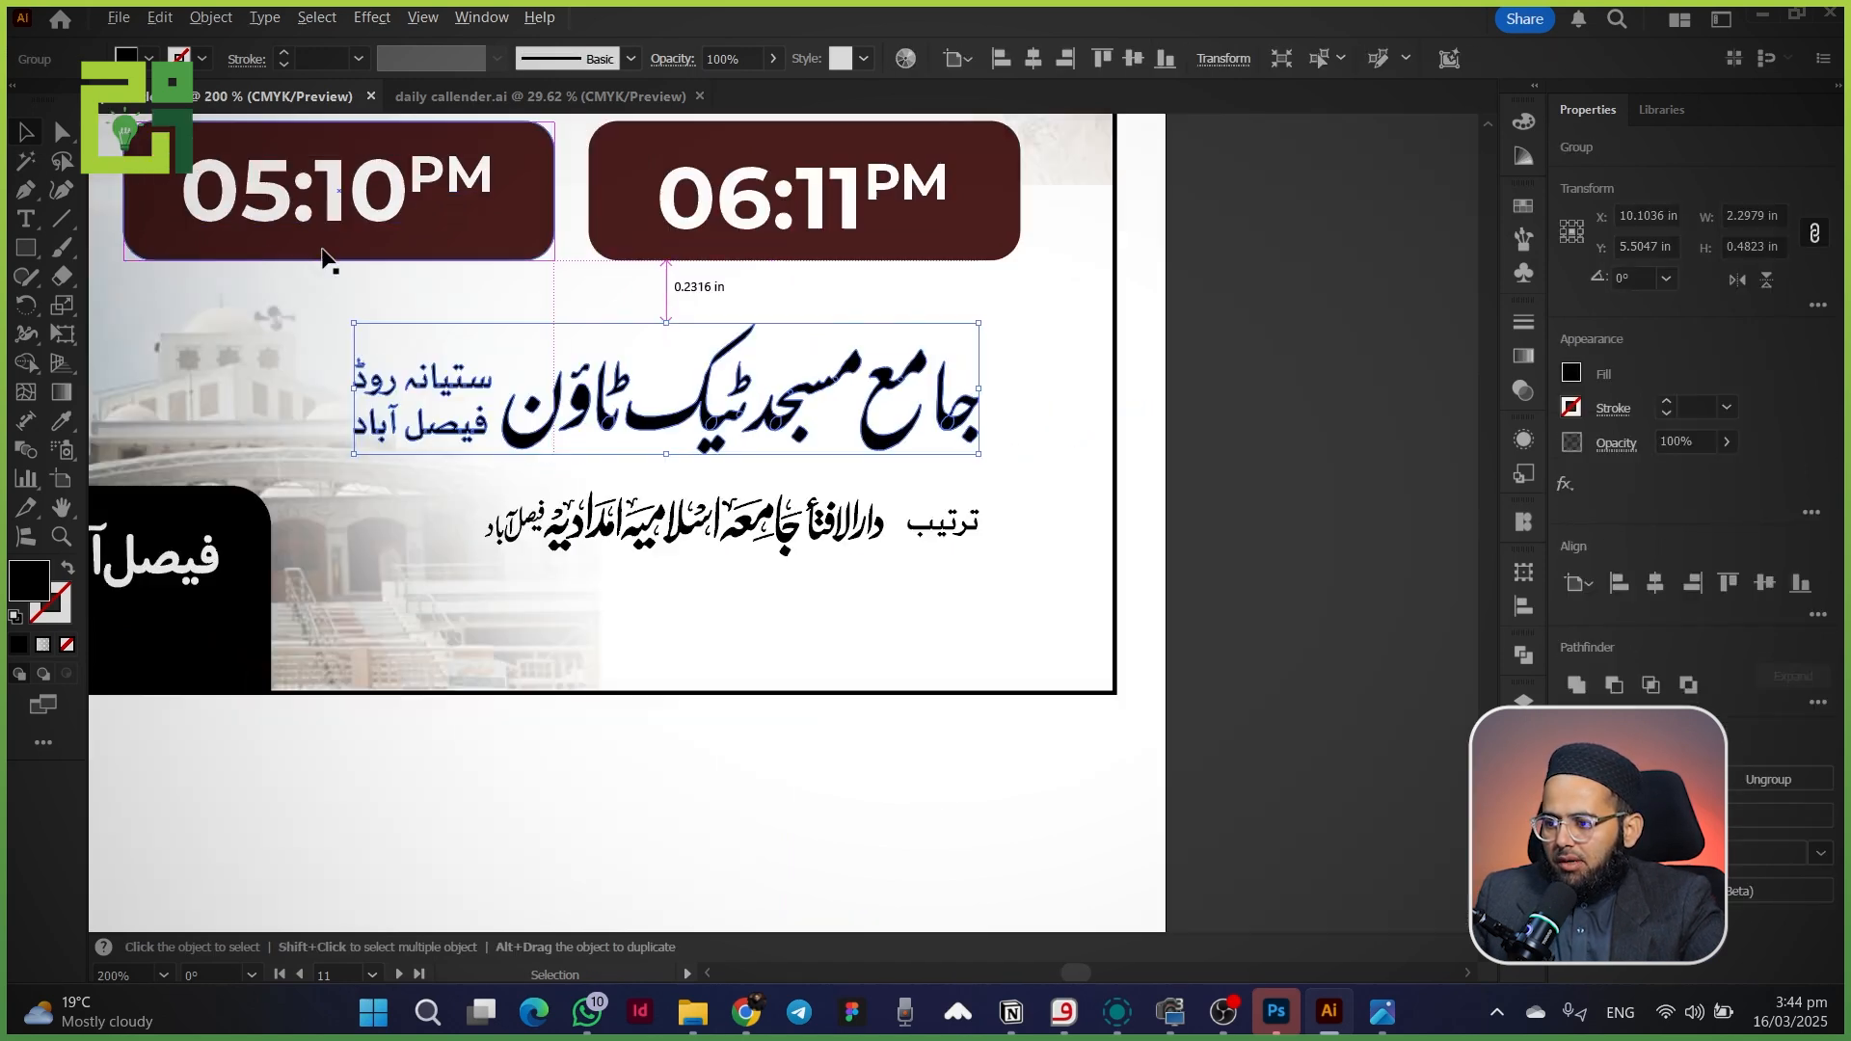
- Copy a maroon timing box behind the mosque name, enlarge it to about 2.7 by 0.67 in, and position the name inside it
{"action": "left_click_drag", "start_coordinate": [409, 282], "coordinate": [524, 417]}
{"action": "left_click_drag", "start_coordinate": [710, 389], "coordinate": [710, 548]}
{"action": "left_click_drag", "start_coordinate": [915, 557], "coordinate": [917, 601]}
{"action": "left_click_drag", "start_coordinate": [692, 517], "coordinate": [401, 518]}
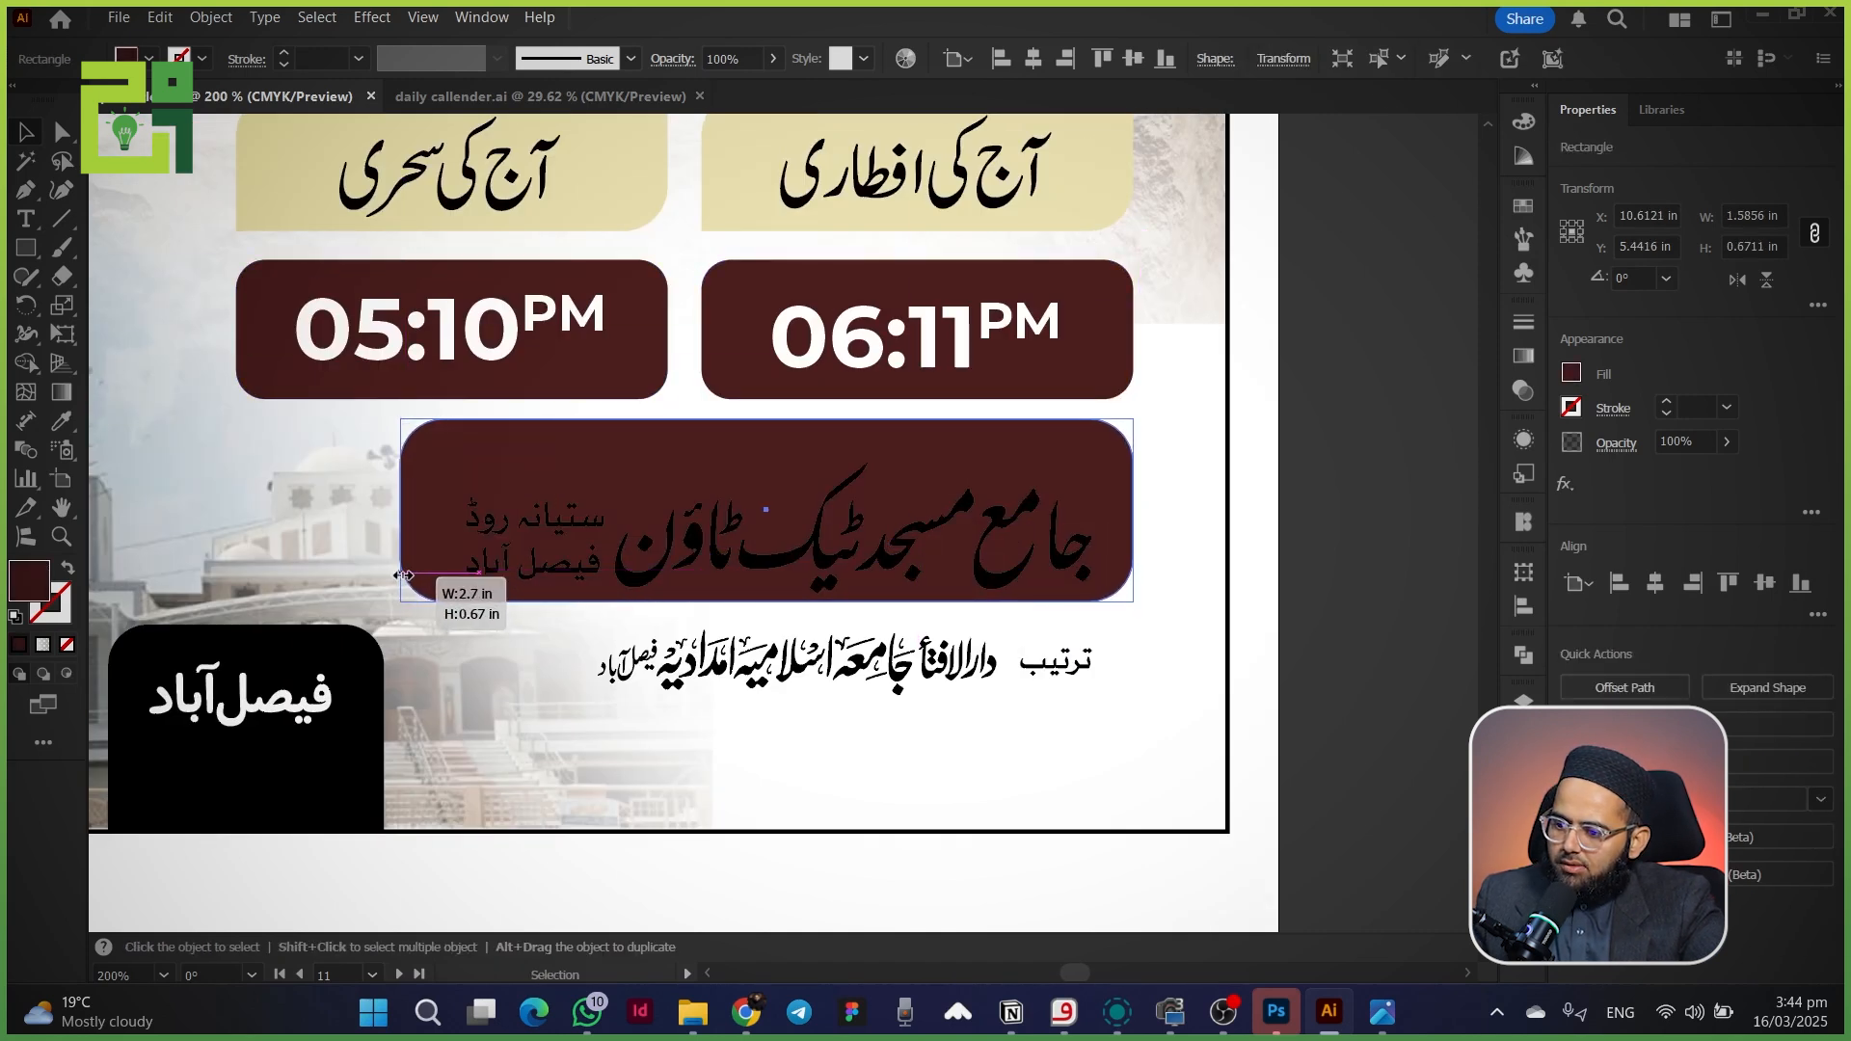
{"action": "left_click_drag", "start_coordinate": [540, 564], "coordinate": [537, 537]}
- Change the fill of the box behind the mosque name to grey 636363
{"action": "left_click", "coordinate": [418, 569]}
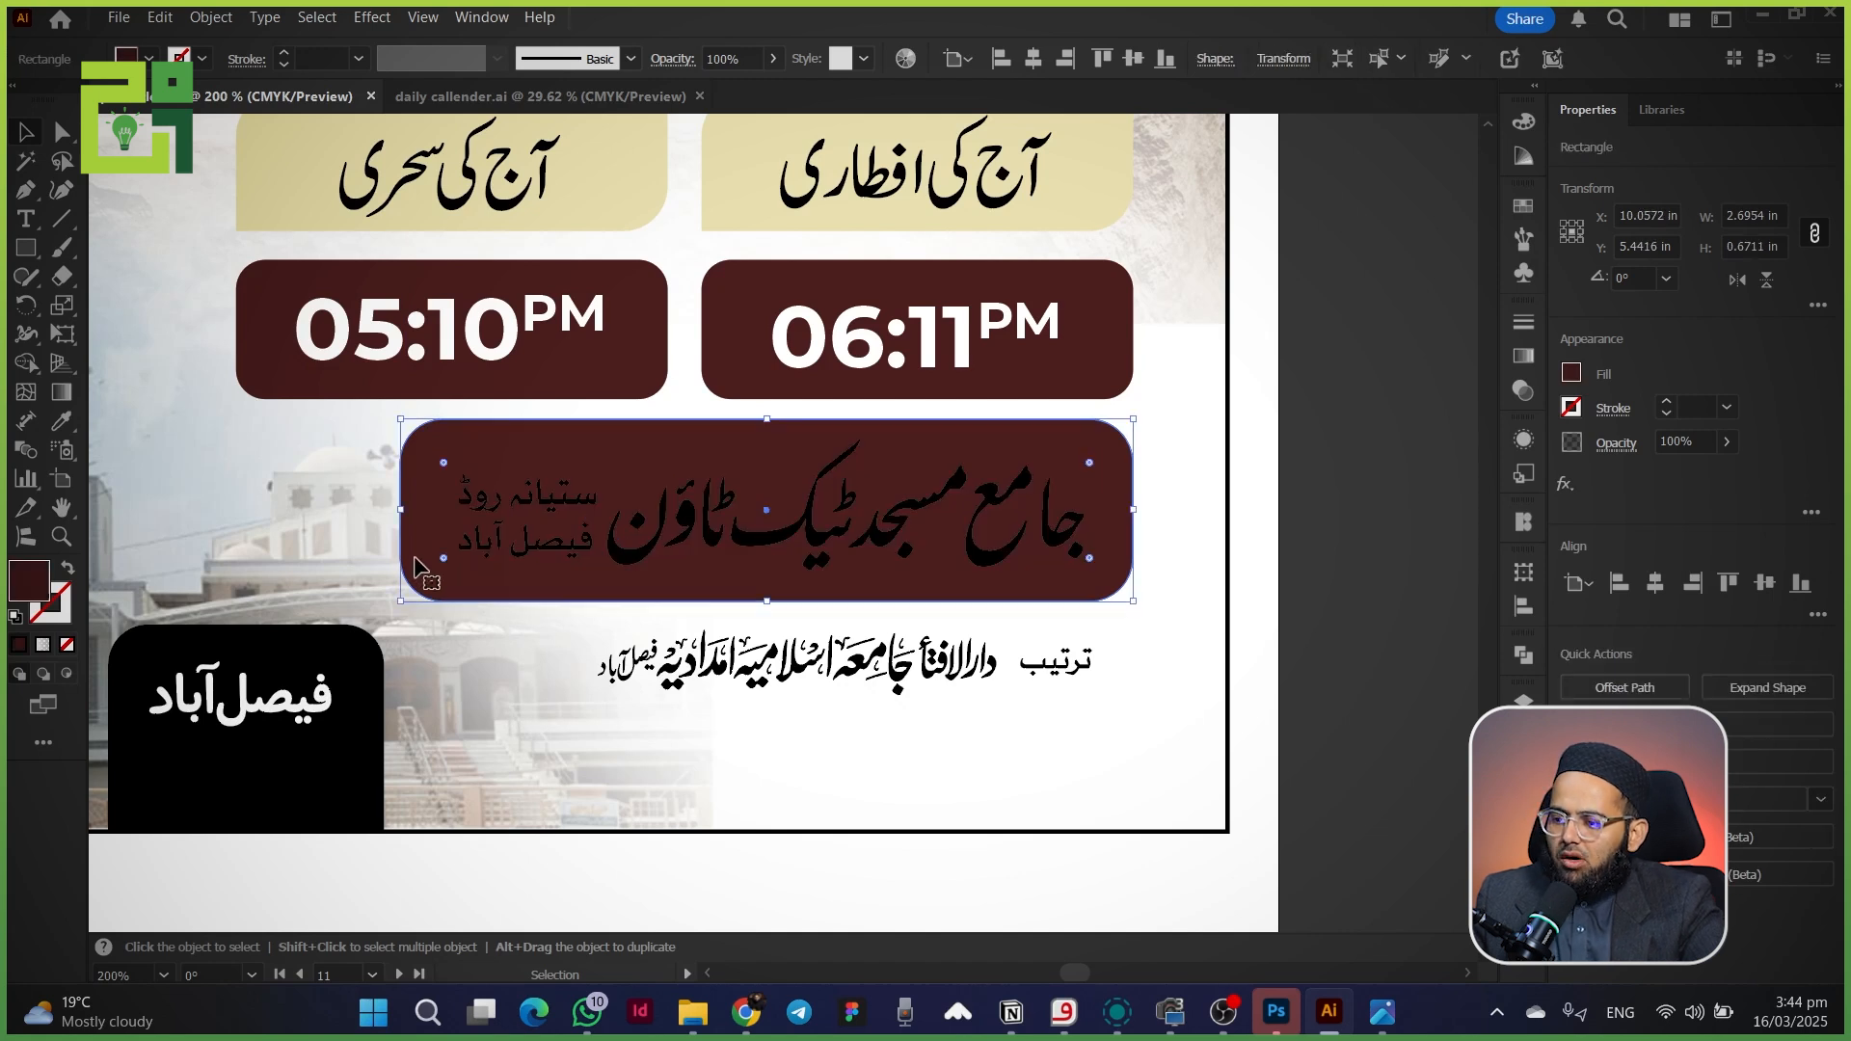
{"action": "left_click", "coordinate": [146, 72]}
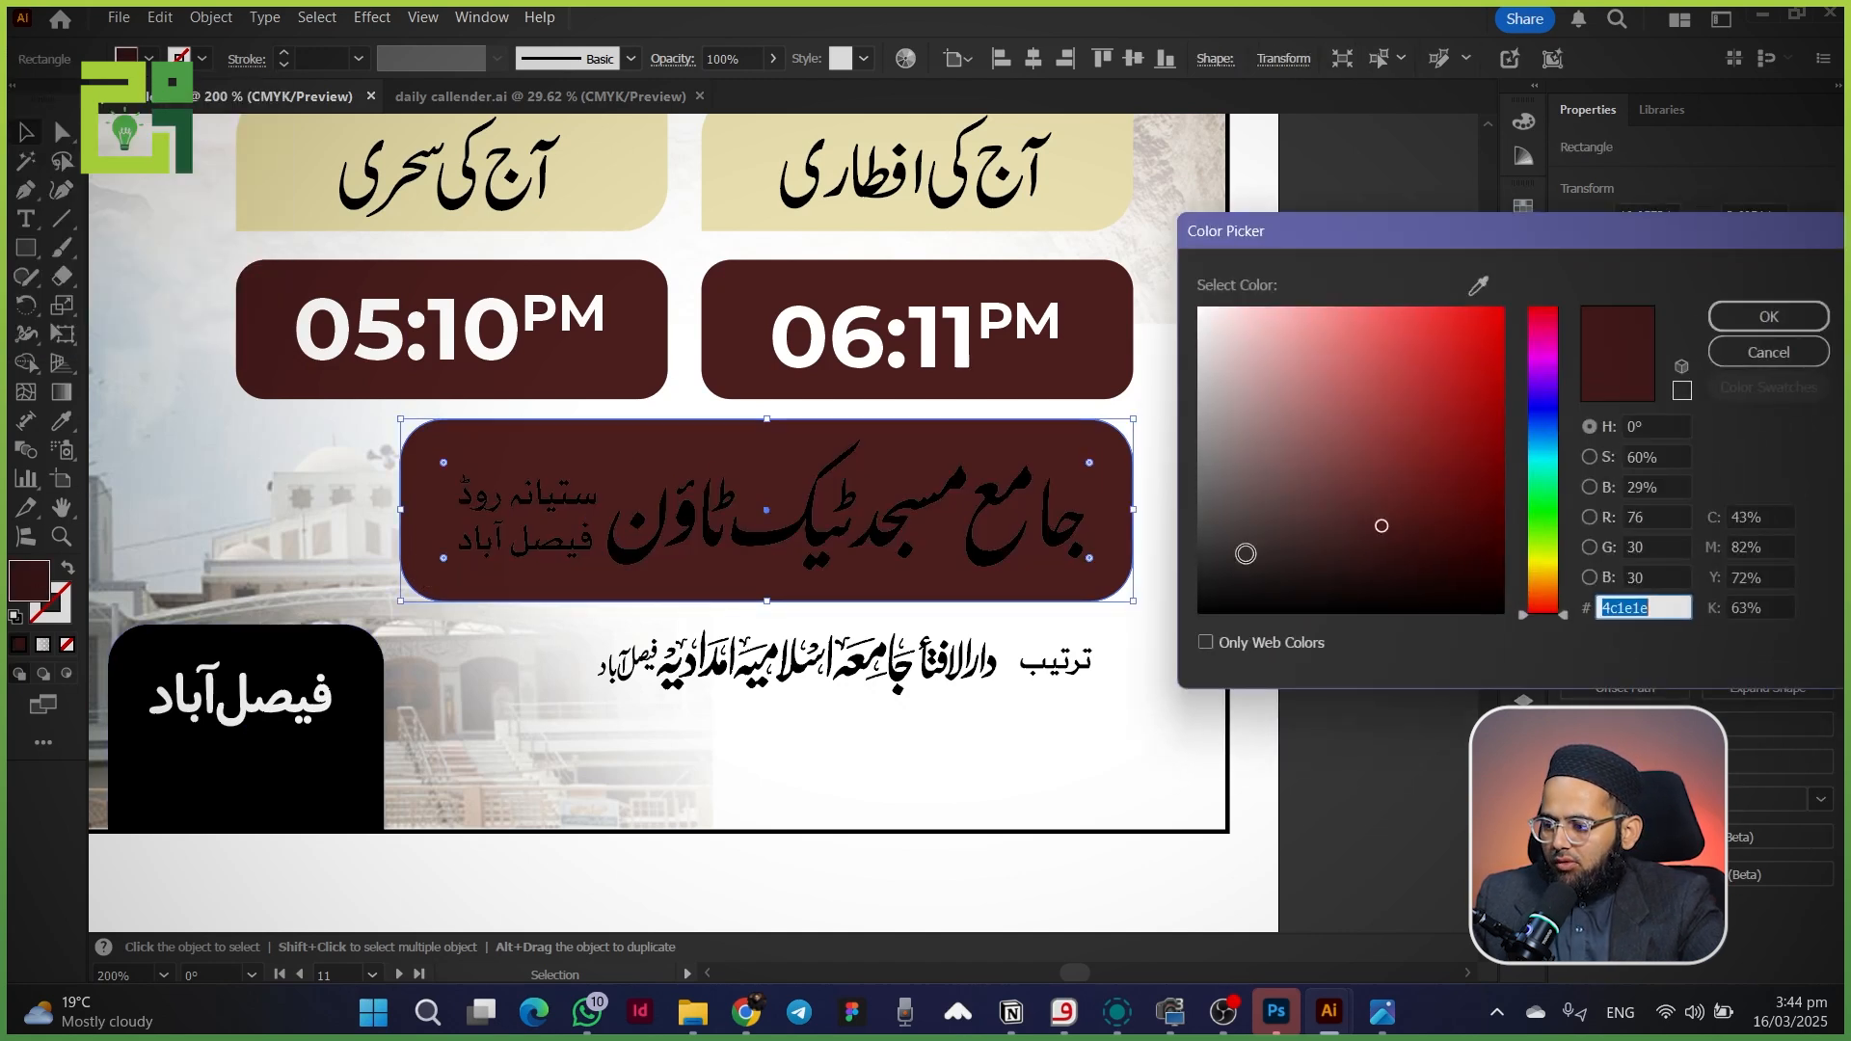
{"action": "left_click_drag", "start_coordinate": [1243, 552], "coordinate": [1170, 605]}
{"action": "mouse_move", "coordinate": [1163, 525]}
{"action": "left_mouse_down"}
{"action": "mouse_move", "coordinate": [1191, 473]}
{"action": "mouse_move", "coordinate": [1191, 493]}
{"action": "left_mouse_up"}
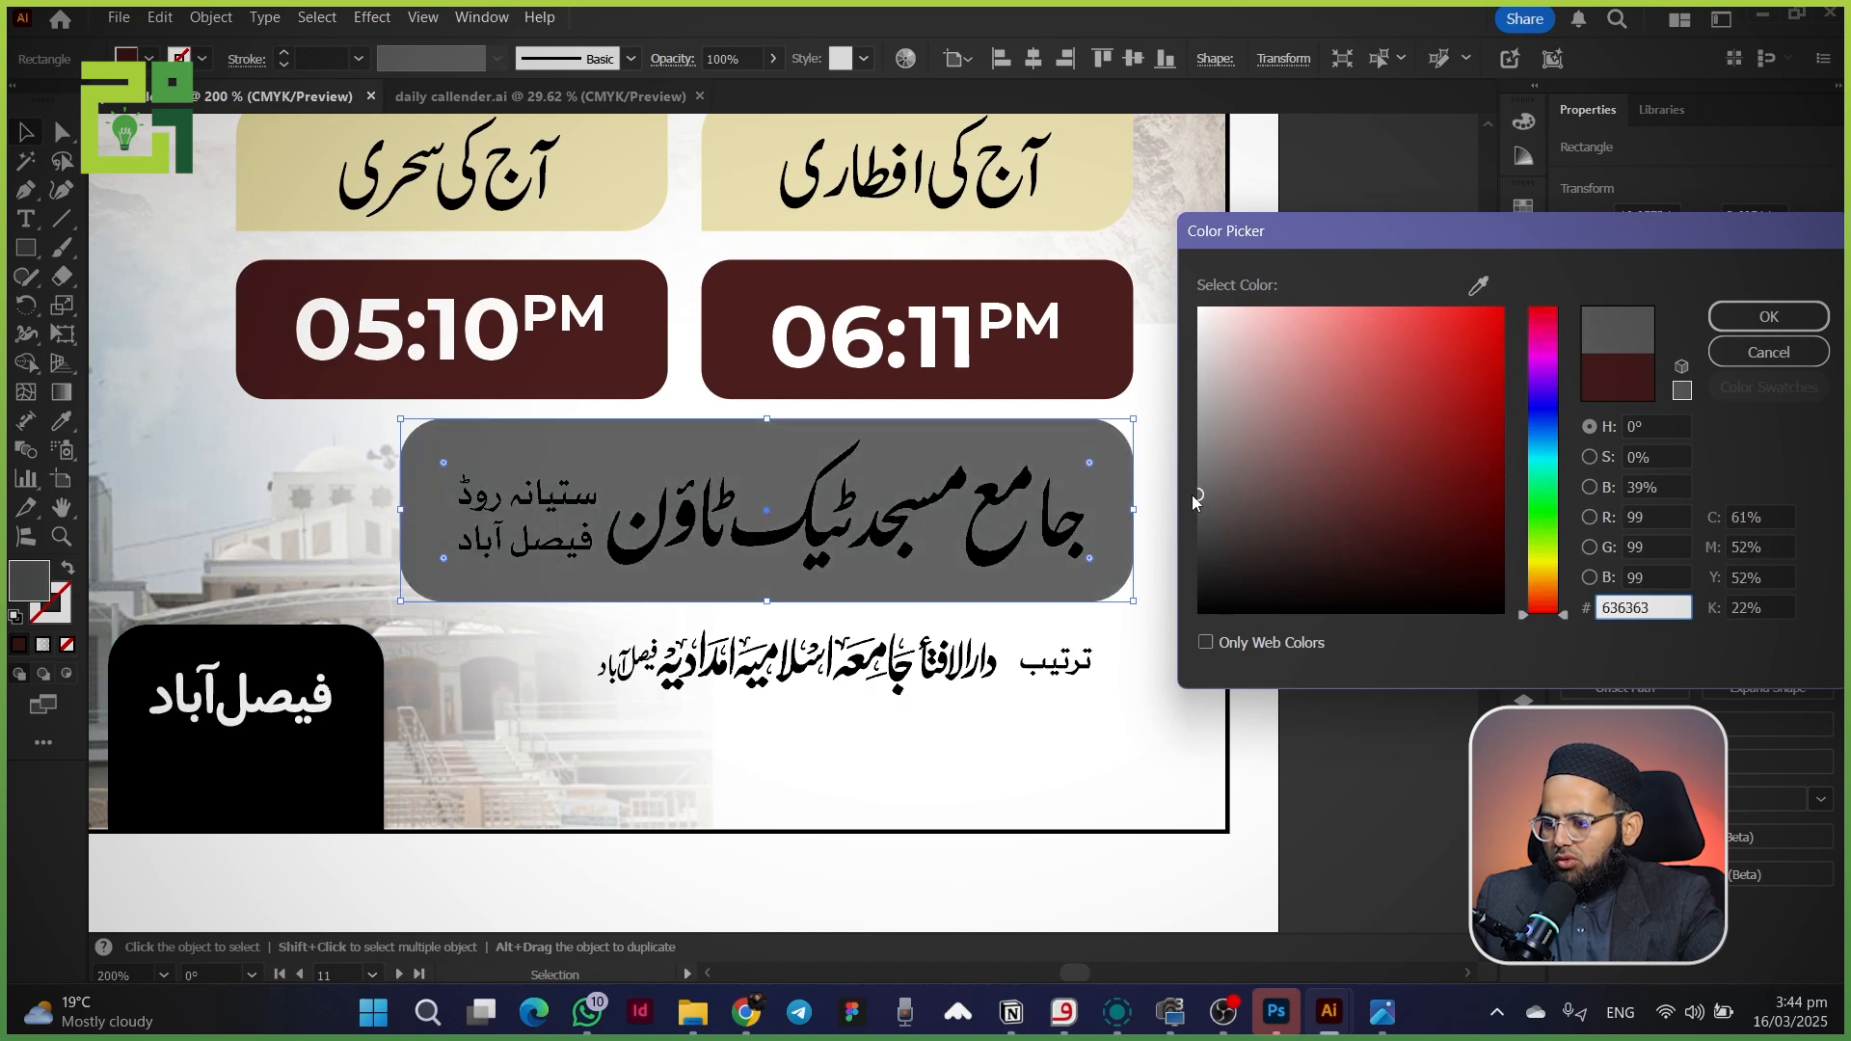
{"action": "key", "text": "Return"}
- Fill the black فیصل آباد tab with the mosque name box's grey and darken that fill to a deep grey
{"action": "left_click", "coordinate": [380, 739]}
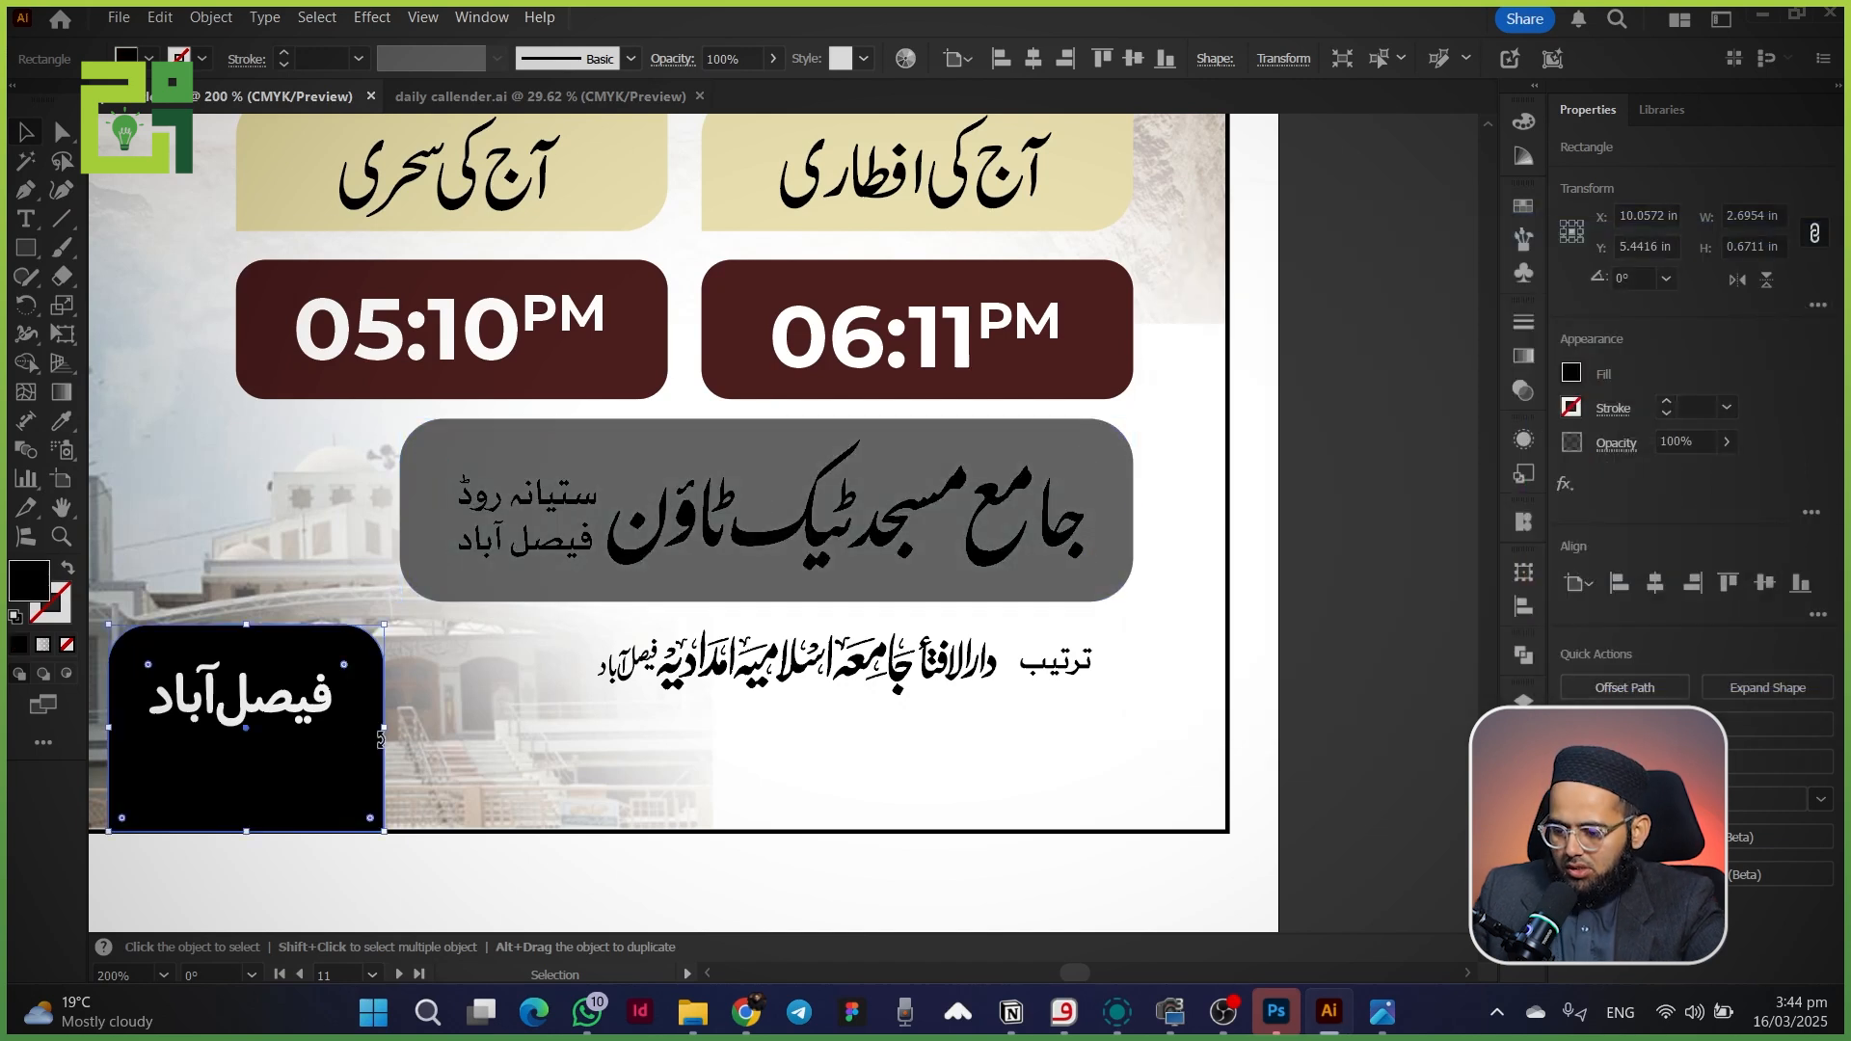
{"action": "key", "text": "i"}
{"action": "left_click", "coordinate": [470, 453]}
{"action": "double_click", "coordinate": [29, 581]}
{"action": "left_click_drag", "start_coordinate": [1206, 515], "coordinate": [1195, 535]}
{"action": "key", "text": "Return"}
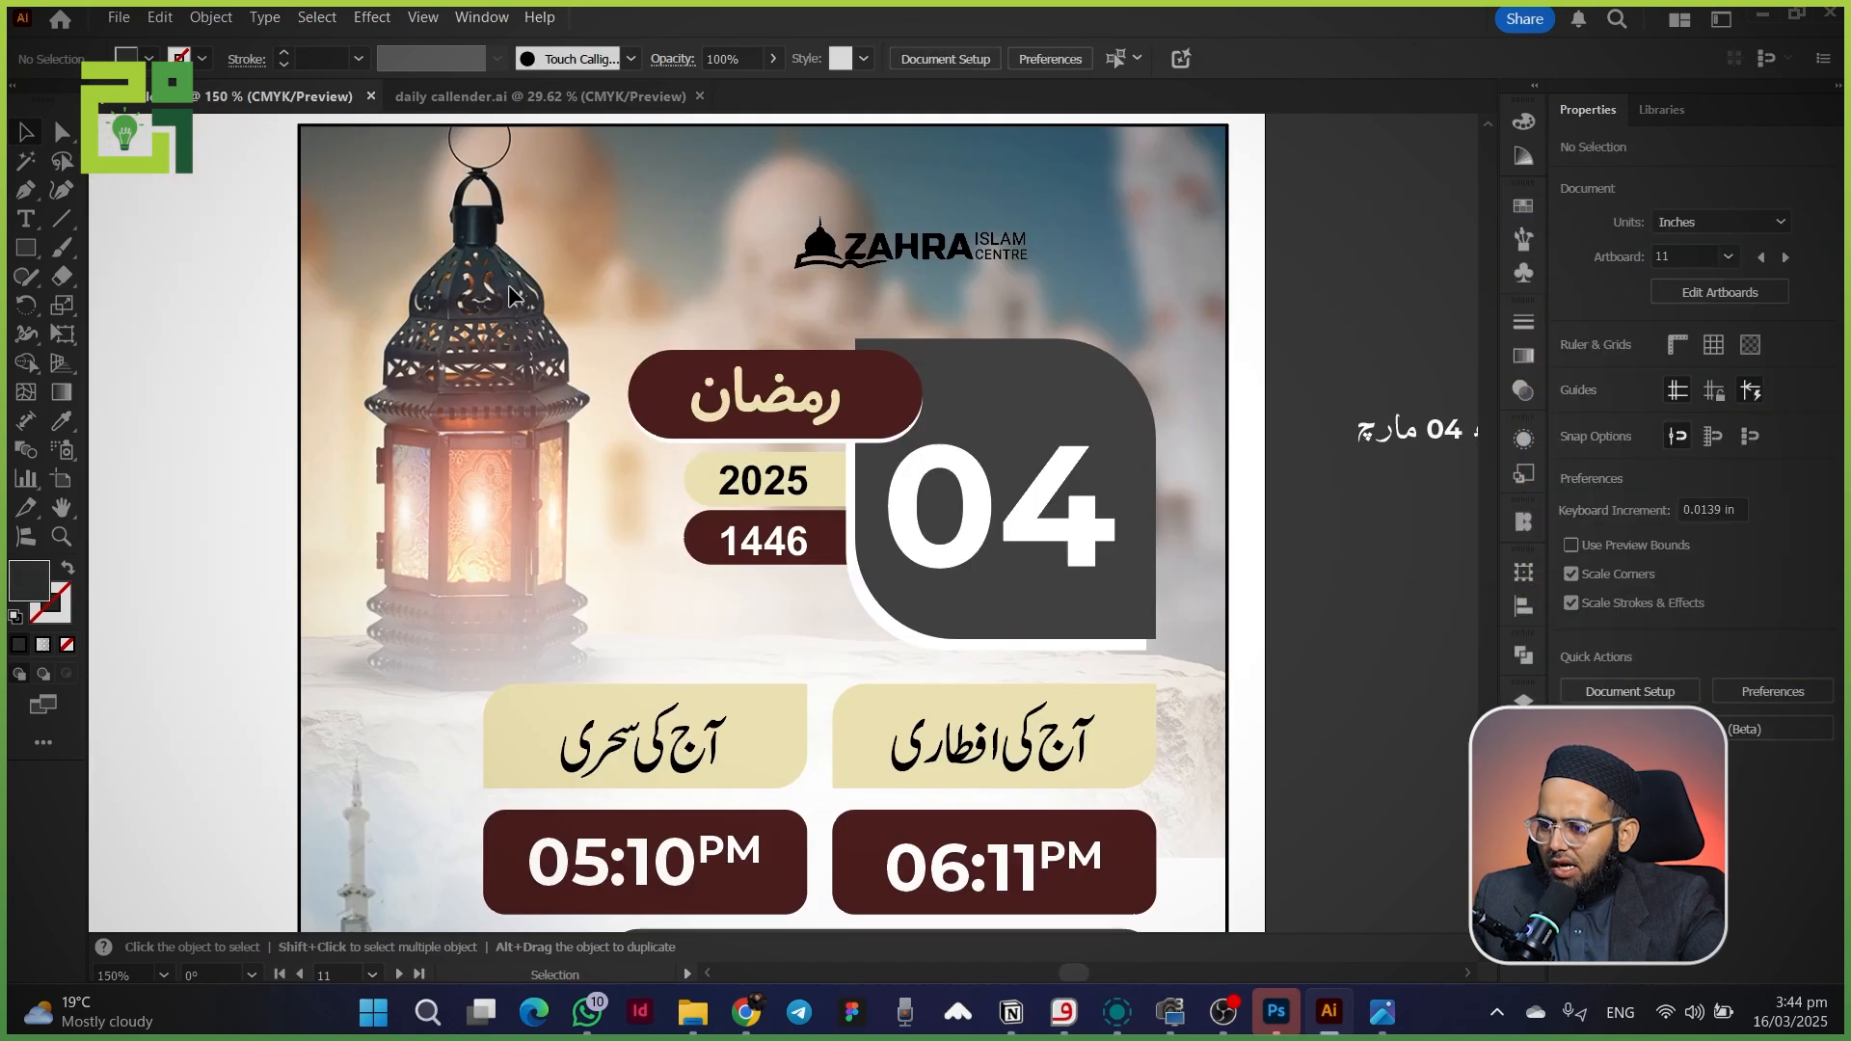
- Set the fill of the large 04 square to dark grey 383838
{"action": "left_click", "coordinate": [1050, 395]}
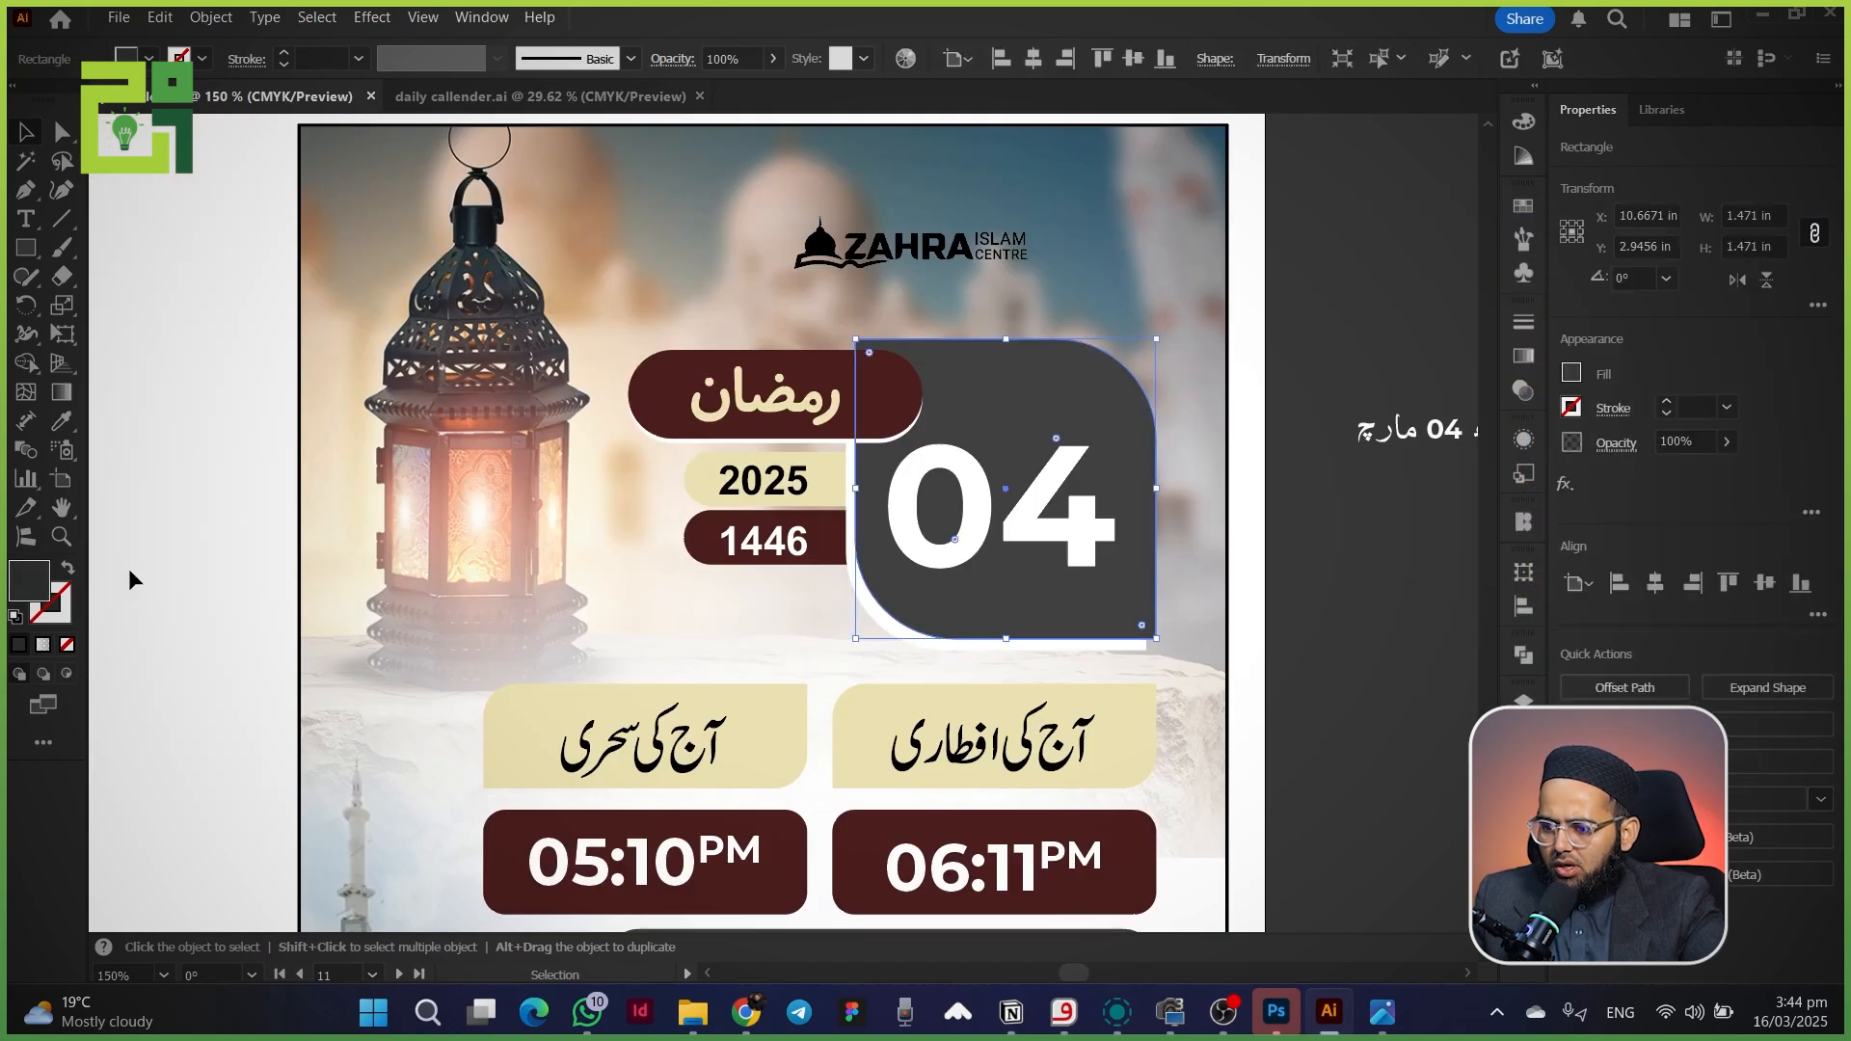
{"action": "double_click", "coordinate": [29, 581]}
{"action": "left_click", "coordinate": [1202, 541]}
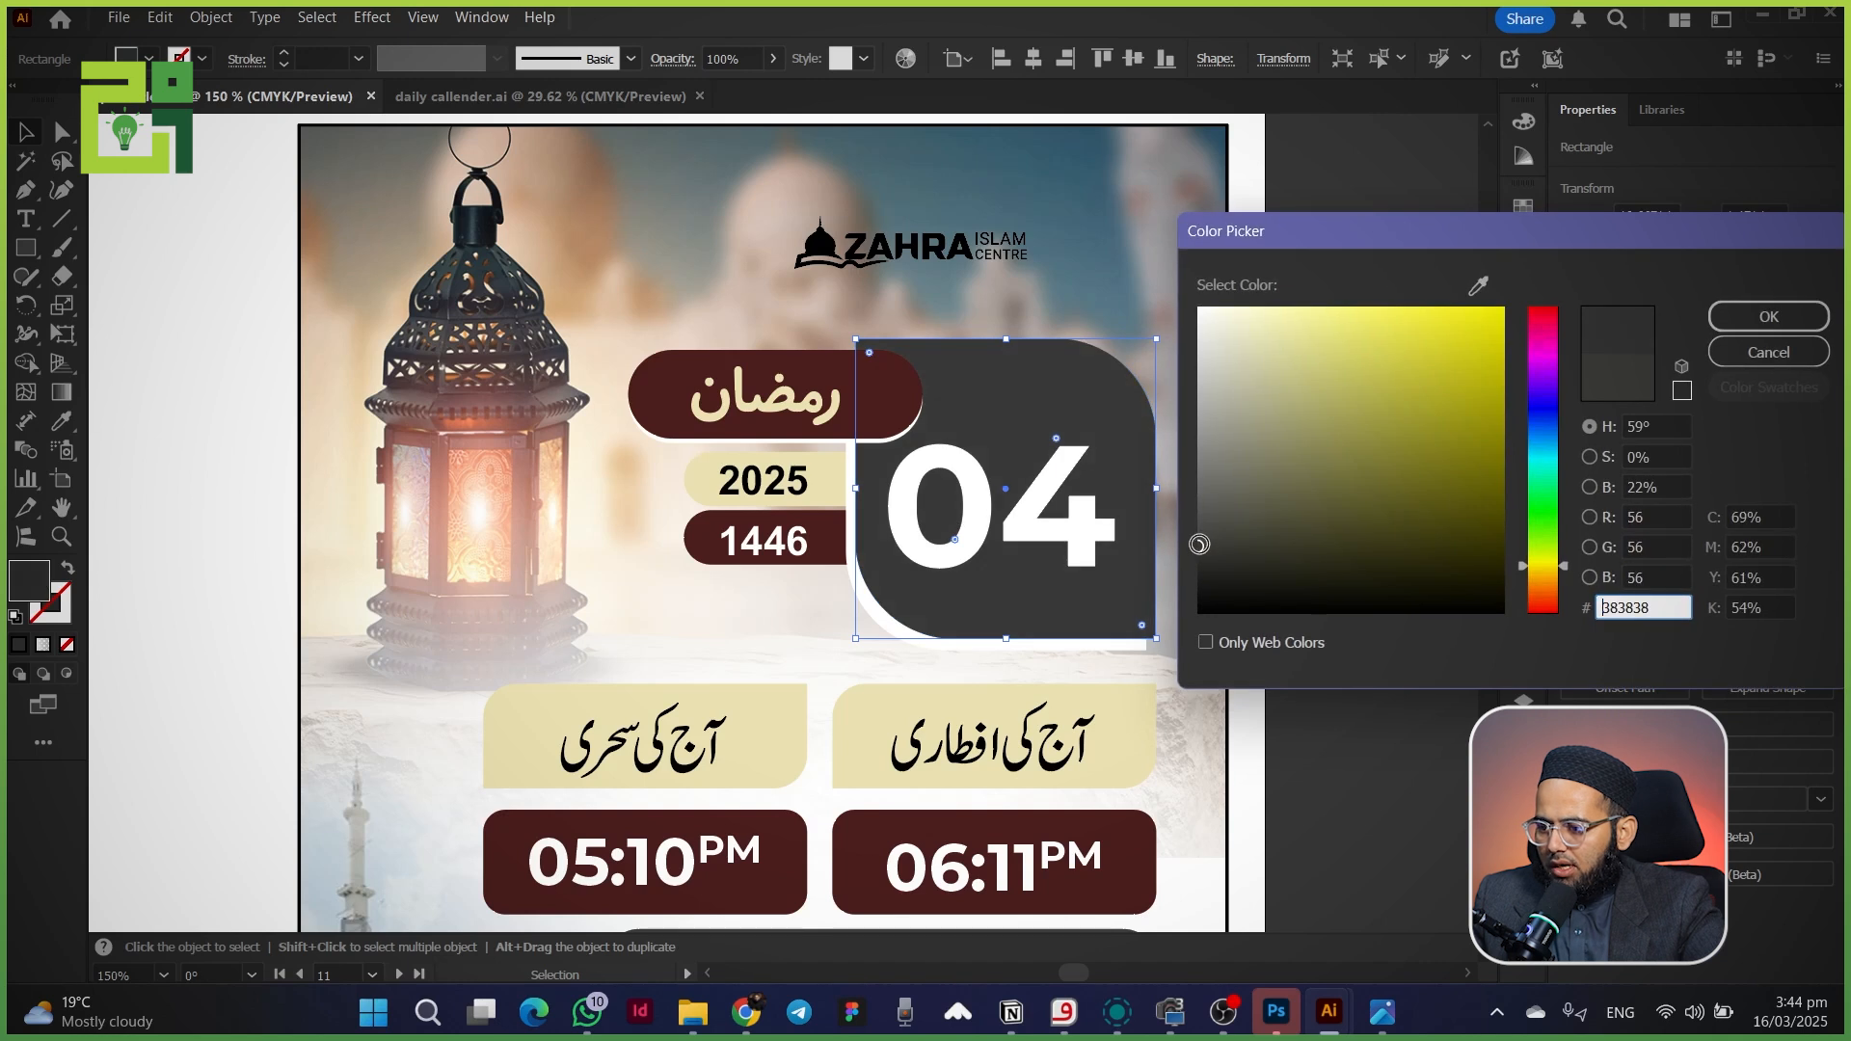
{"action": "key", "text": "Return"}
- Fill the box behind the mosque name with the dark grey sampled from the 04 square
{"action": "scroll", "coordinate": [593, 689], "scroll_direction": "down", "scroll_amount": 4}
{"action": "left_click", "coordinate": [622, 737]}
{"action": "key", "text": "i"}
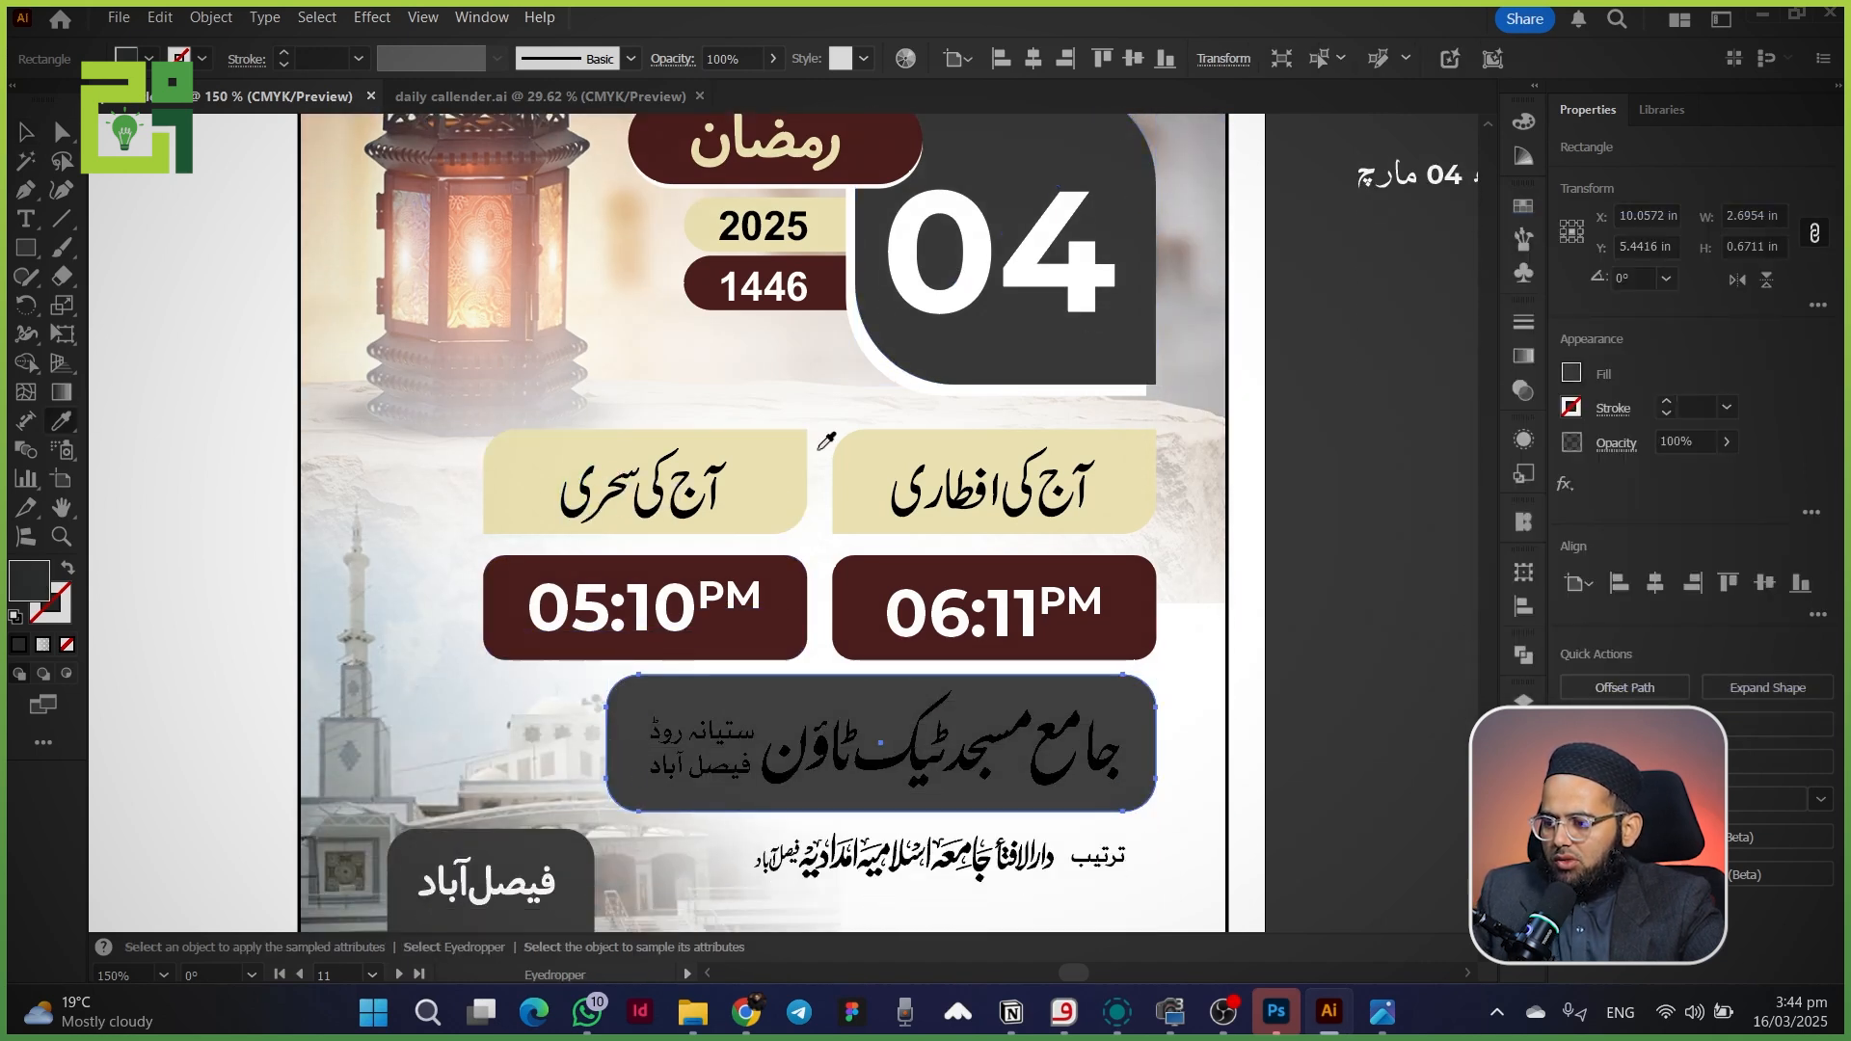
{"action": "left_click", "coordinate": [926, 361]}
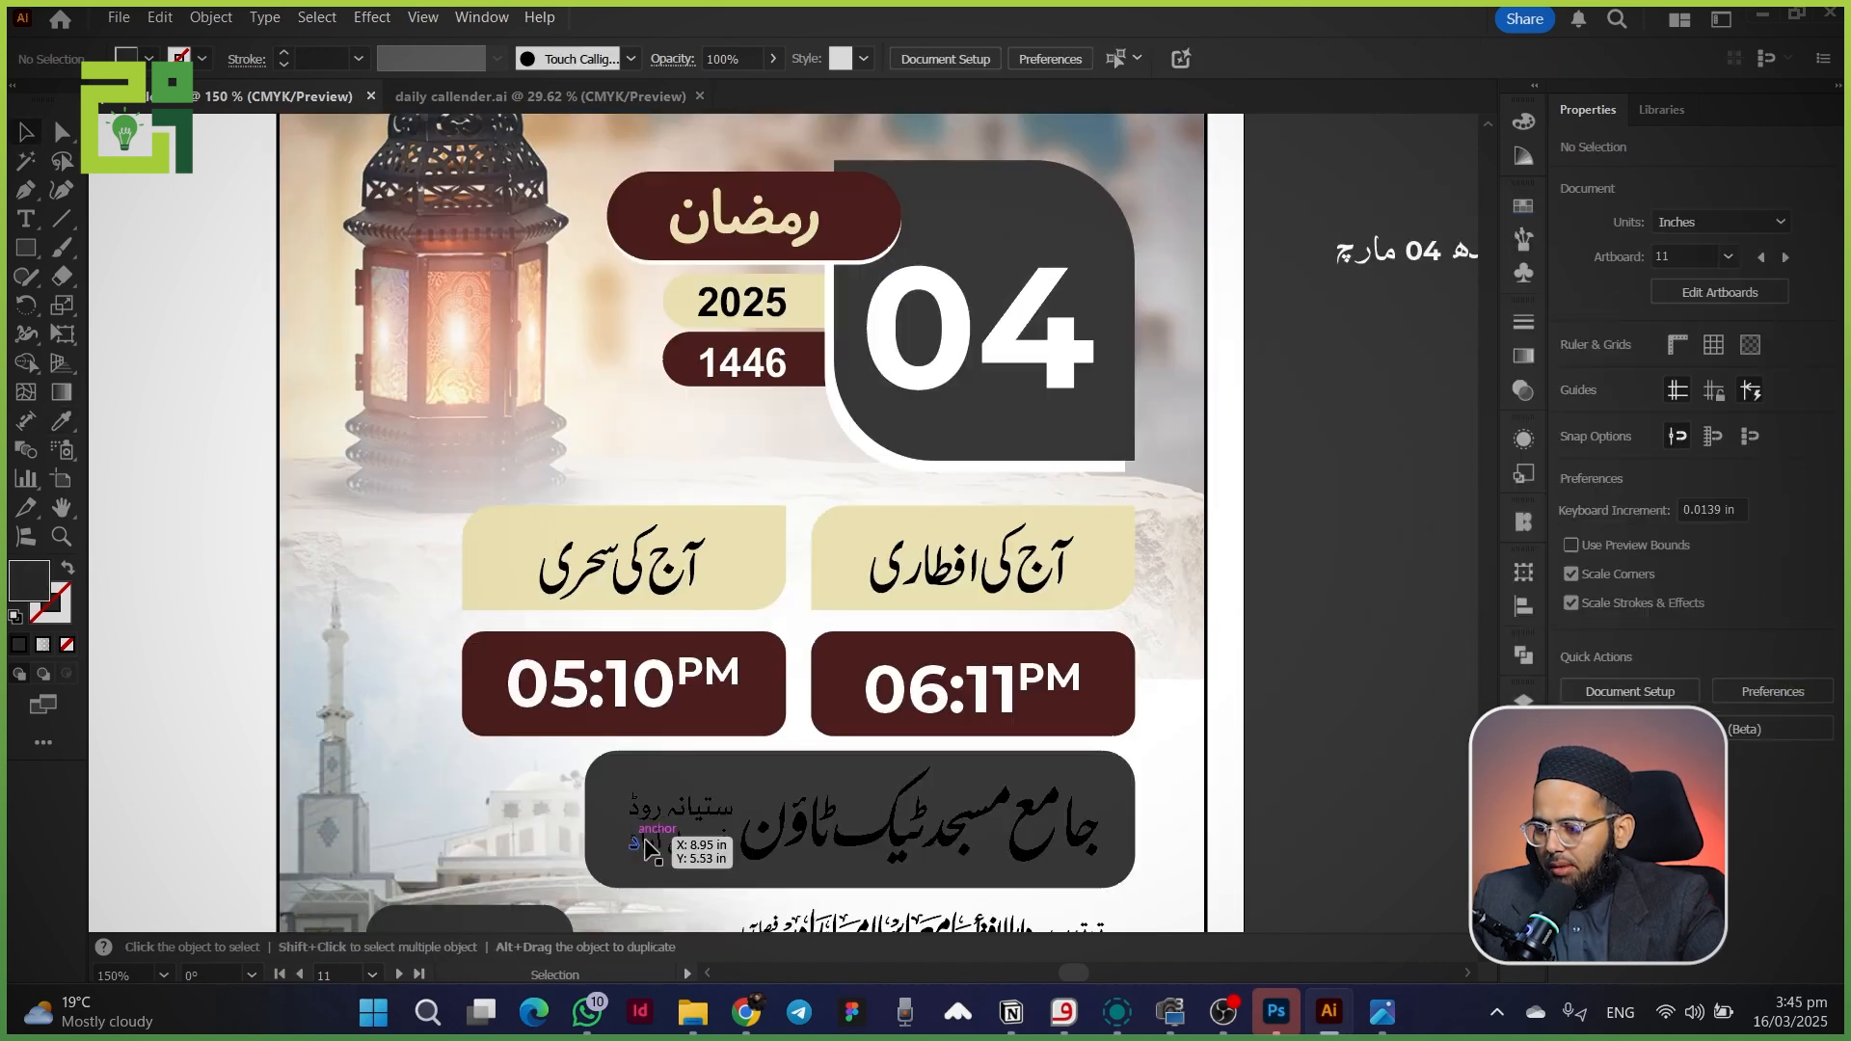
- Try swapping the mosque name box's dark grey fill to a 1 pt outline, and undo the swap
{"action": "left_click_drag", "start_coordinate": [641, 824], "coordinate": [603, 627]}
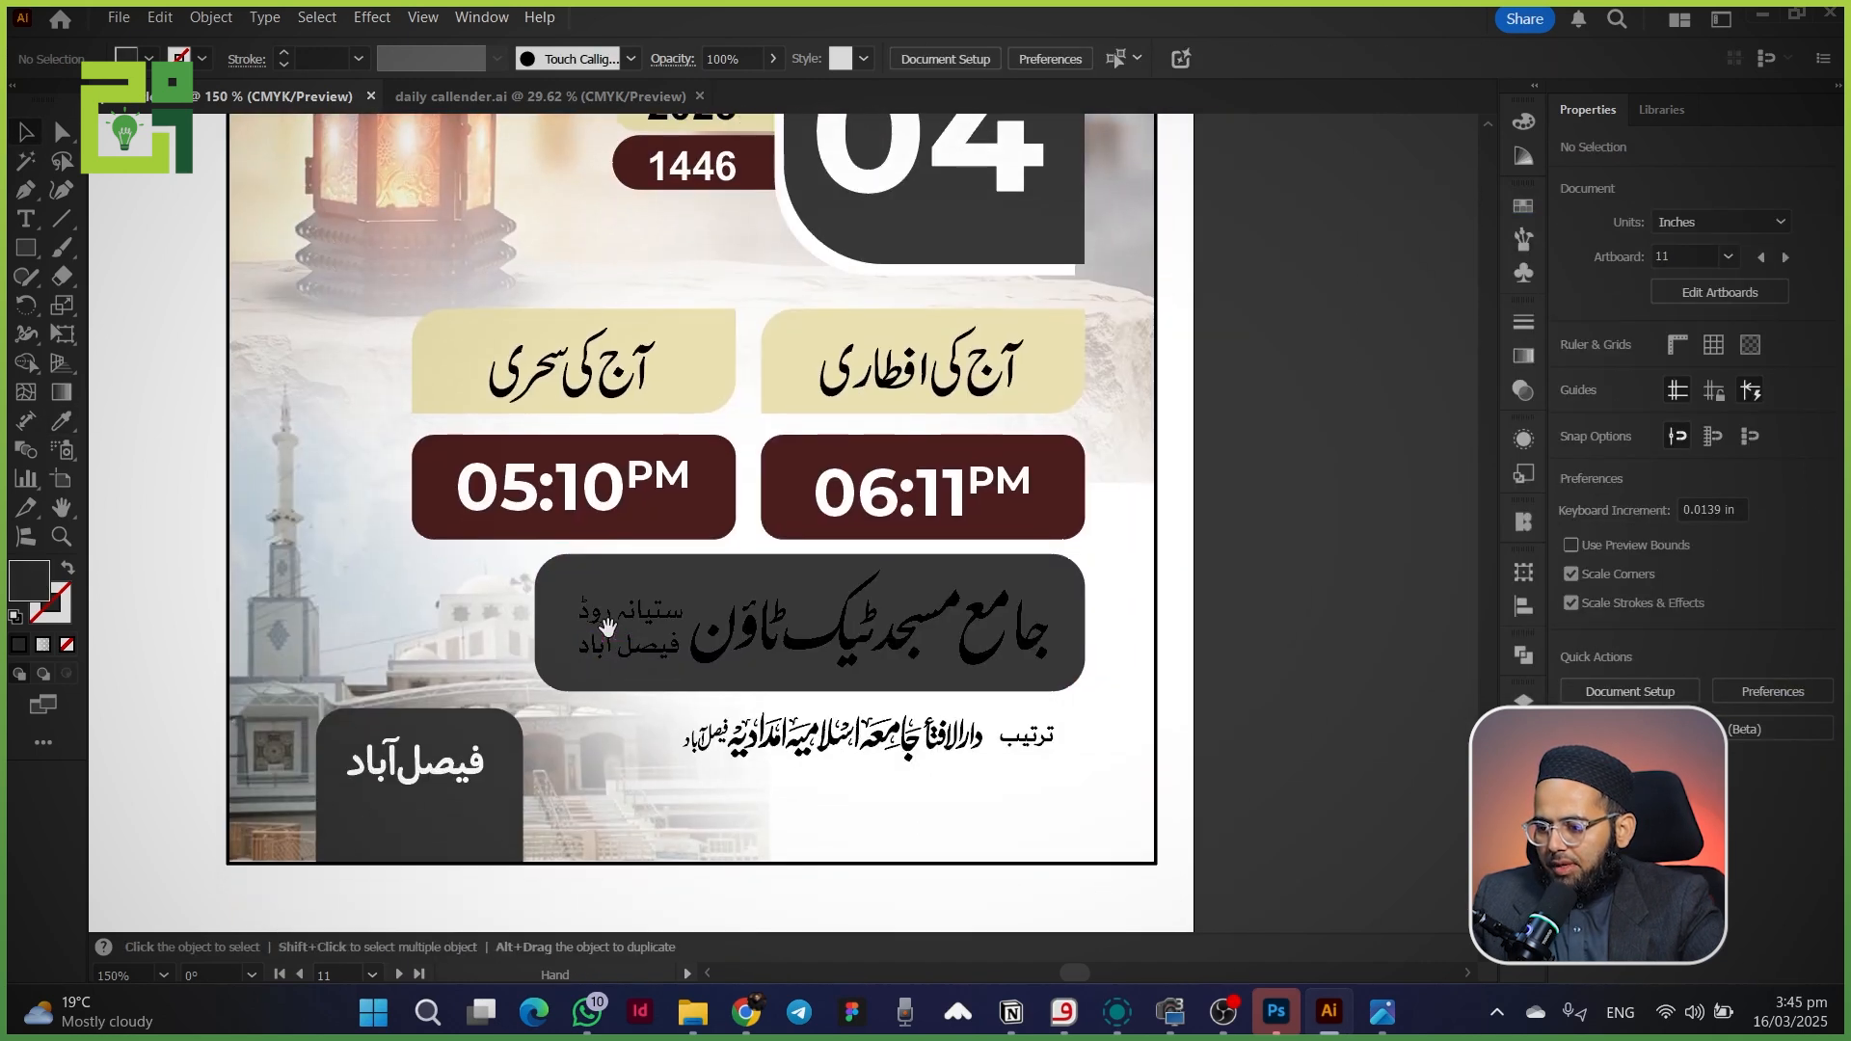
{"action": "left_click", "coordinate": [549, 654]}
{"action": "key", "text": "shift+x"}
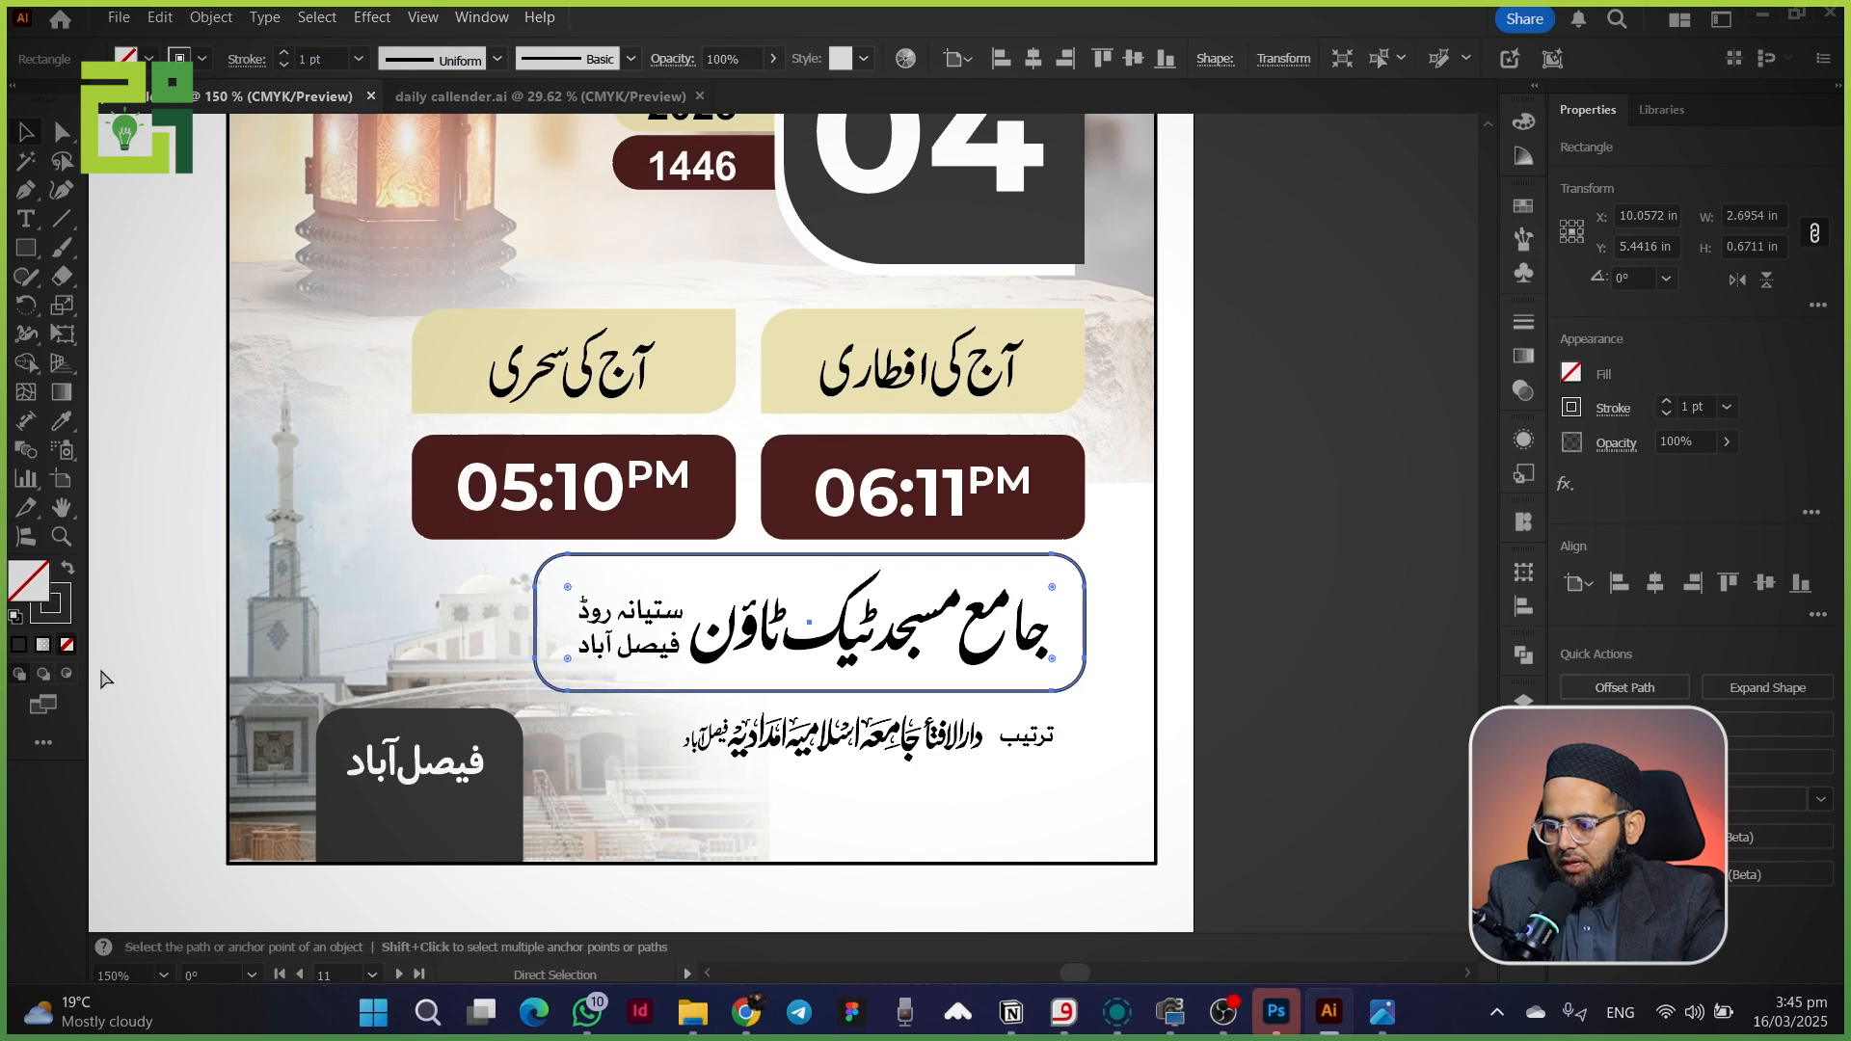
{"action": "key", "text": "ctrl+z"}
- Apply a linear fade gradient to the mosque name box, sampling its first colour stop from the dark grey فیصل آباد tab
{"action": "left_click", "coordinate": [1524, 357]}
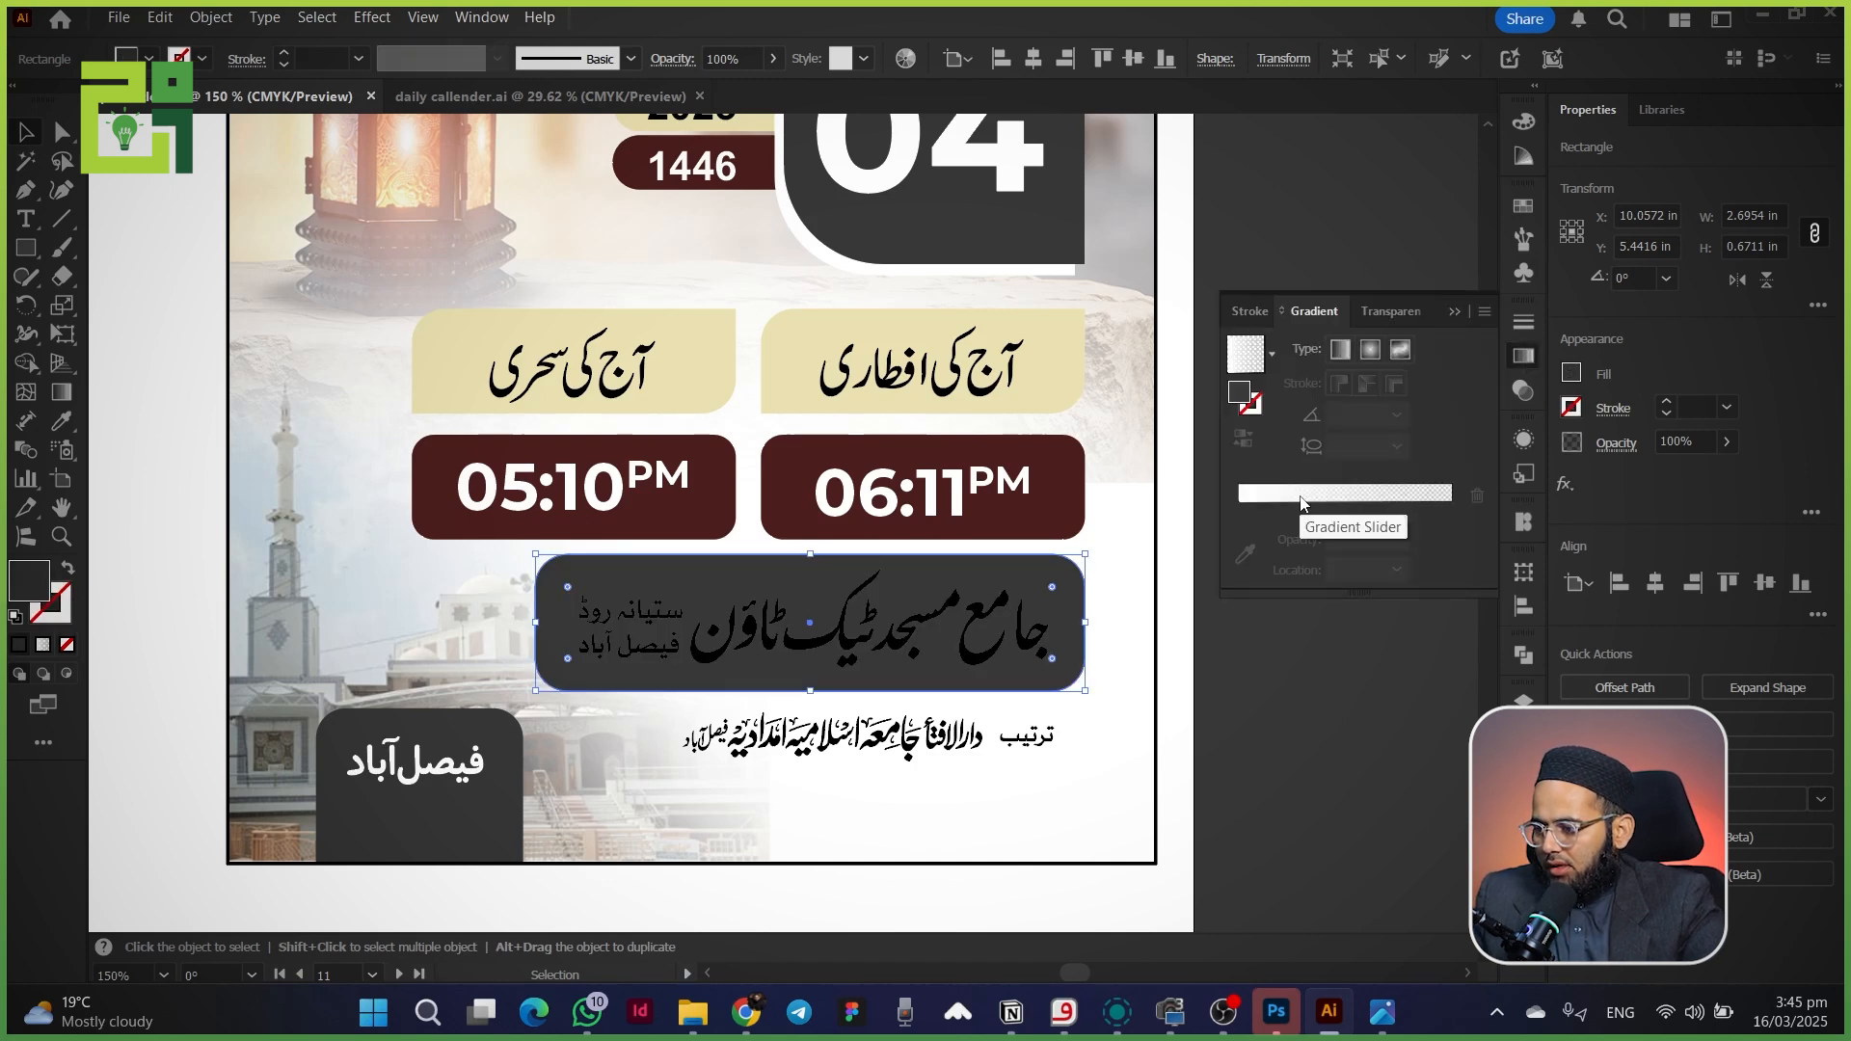
{"action": "left_click", "coordinate": [1302, 516]}
{"action": "left_click", "coordinate": [1240, 537]}
{"action": "left_click", "coordinate": [1244, 583]}
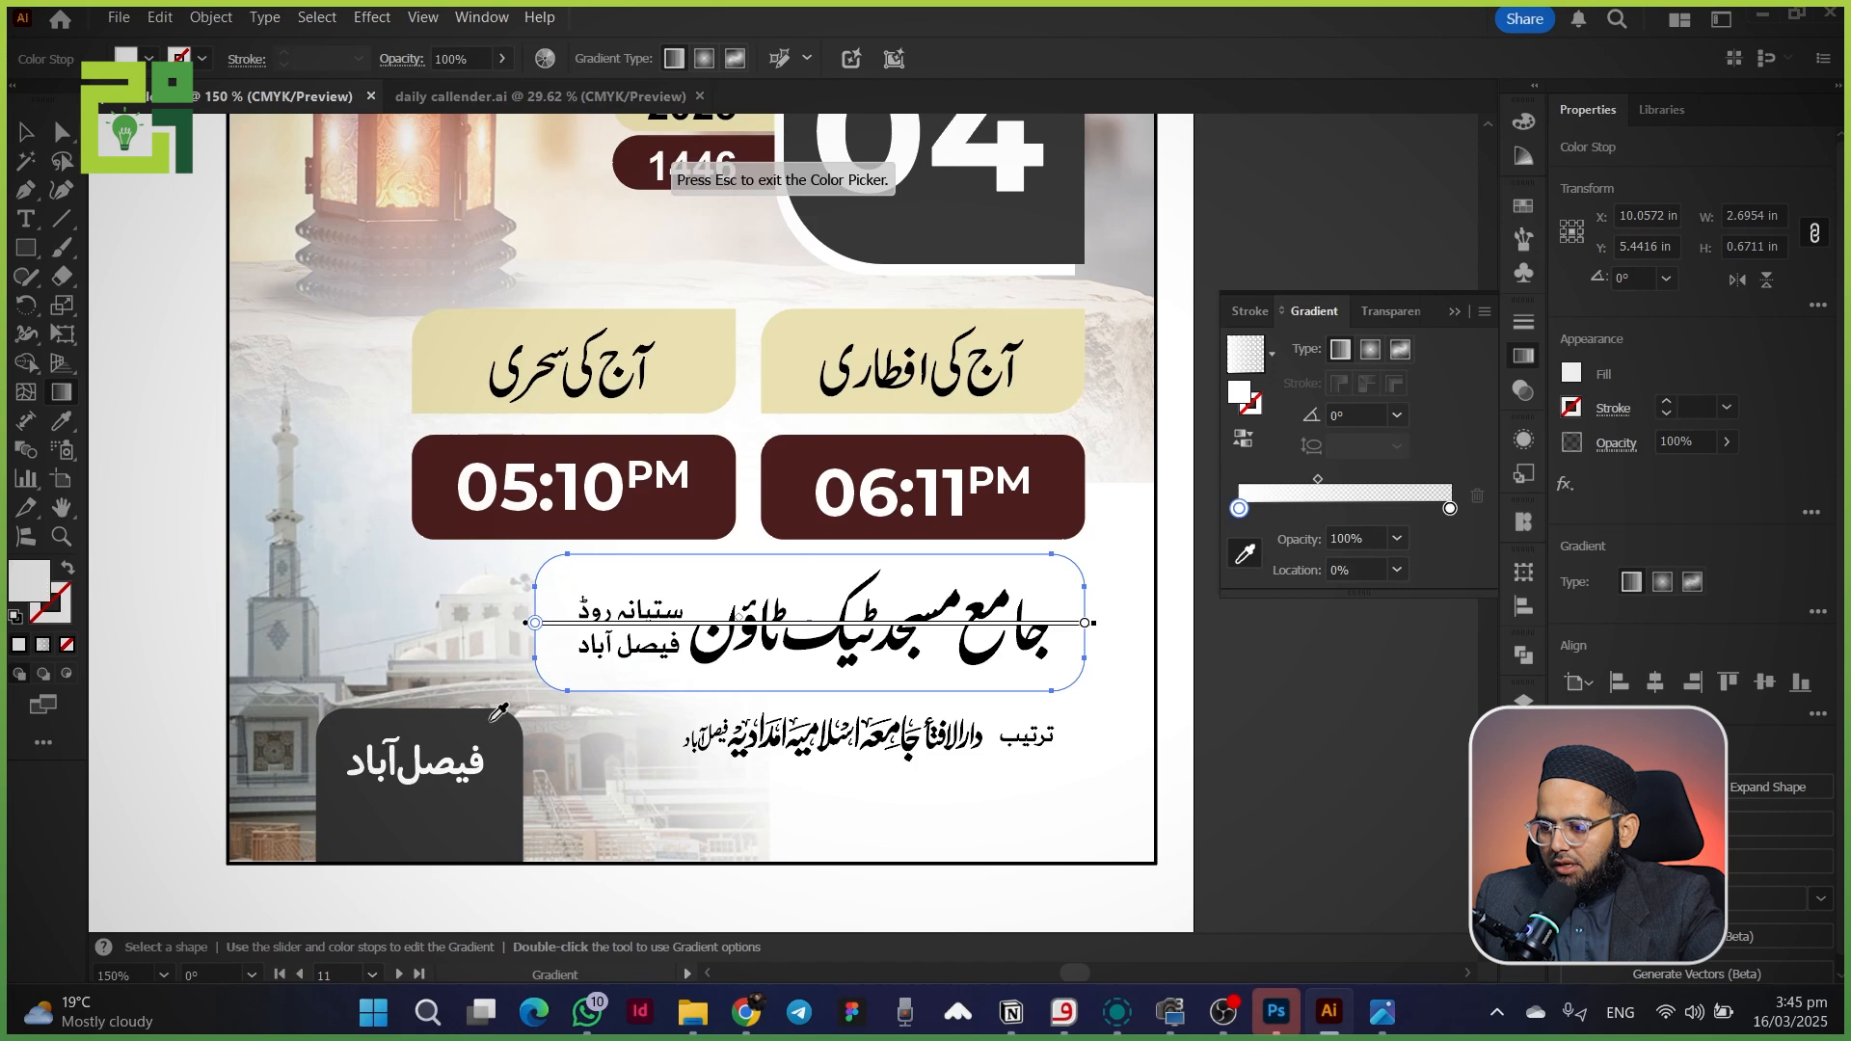
{"action": "left_click", "coordinate": [492, 720]}
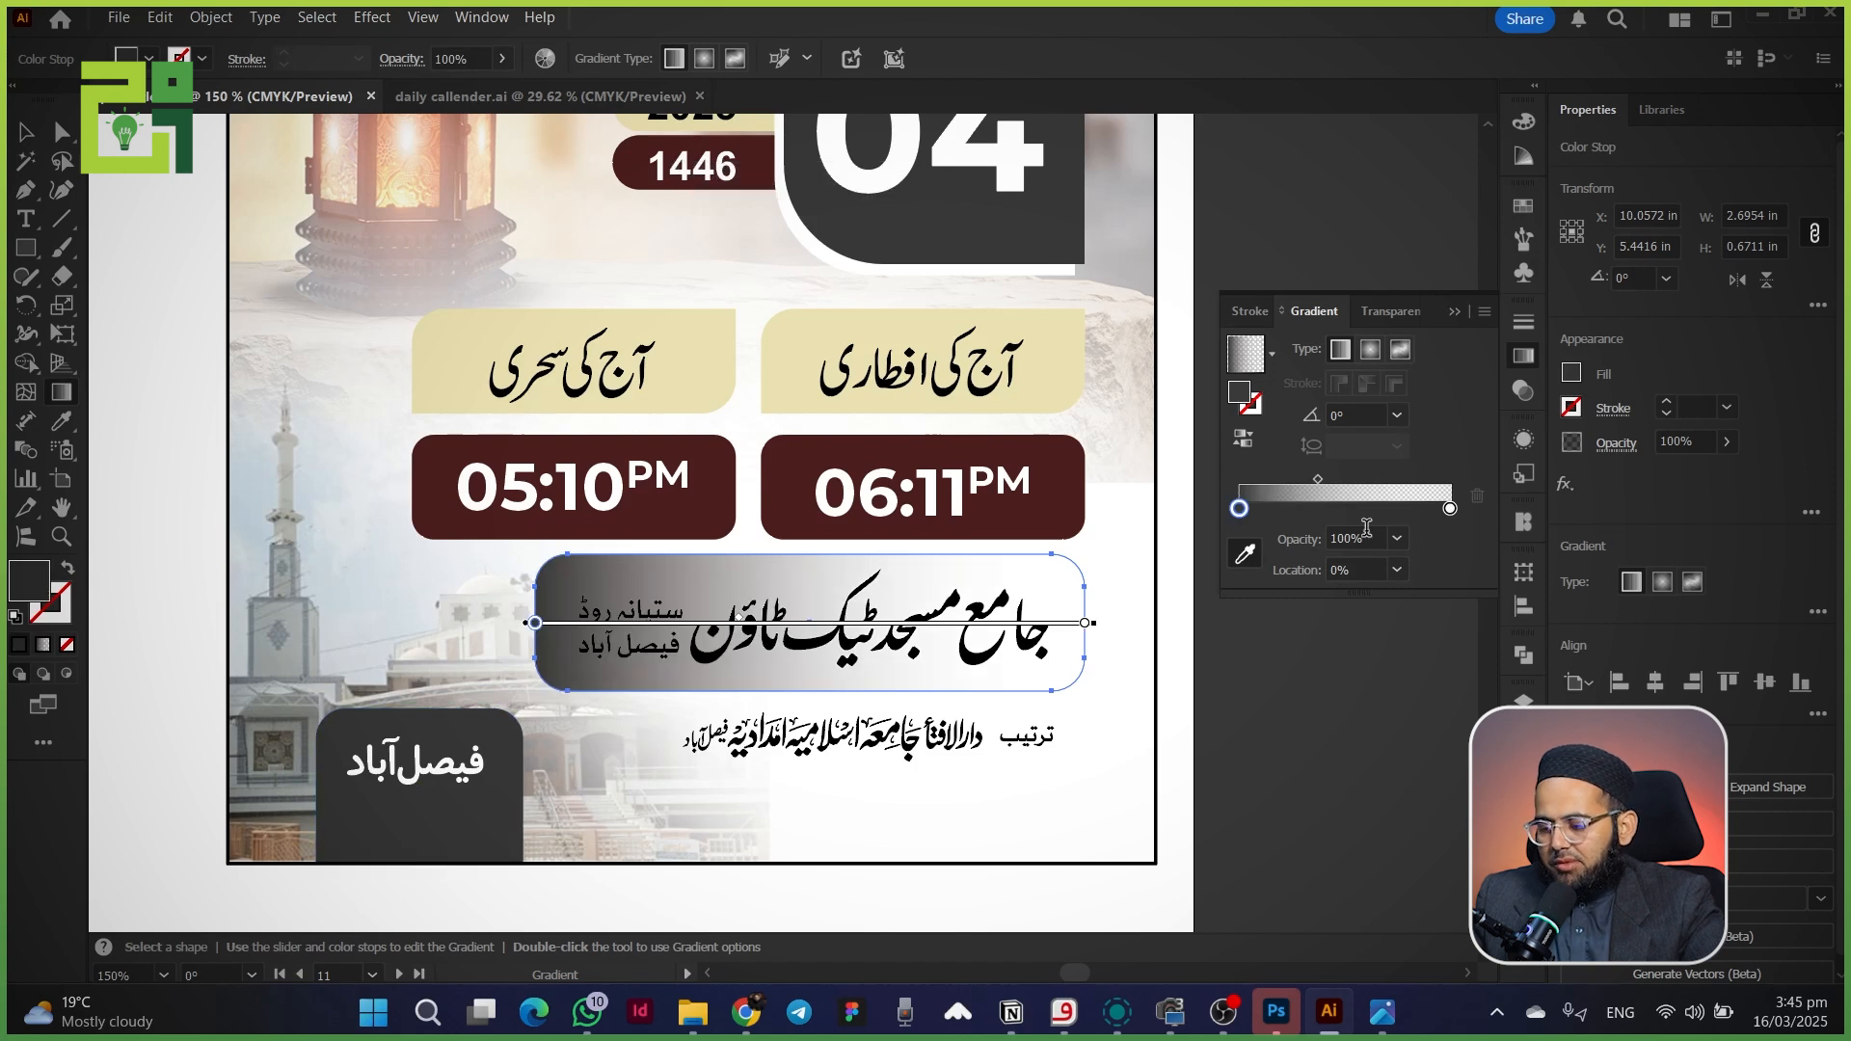
- Reverse the mosque name box's gradient and swap it from the fill to a 1 pt outline
{"action": "left_click", "coordinate": [65, 572]}
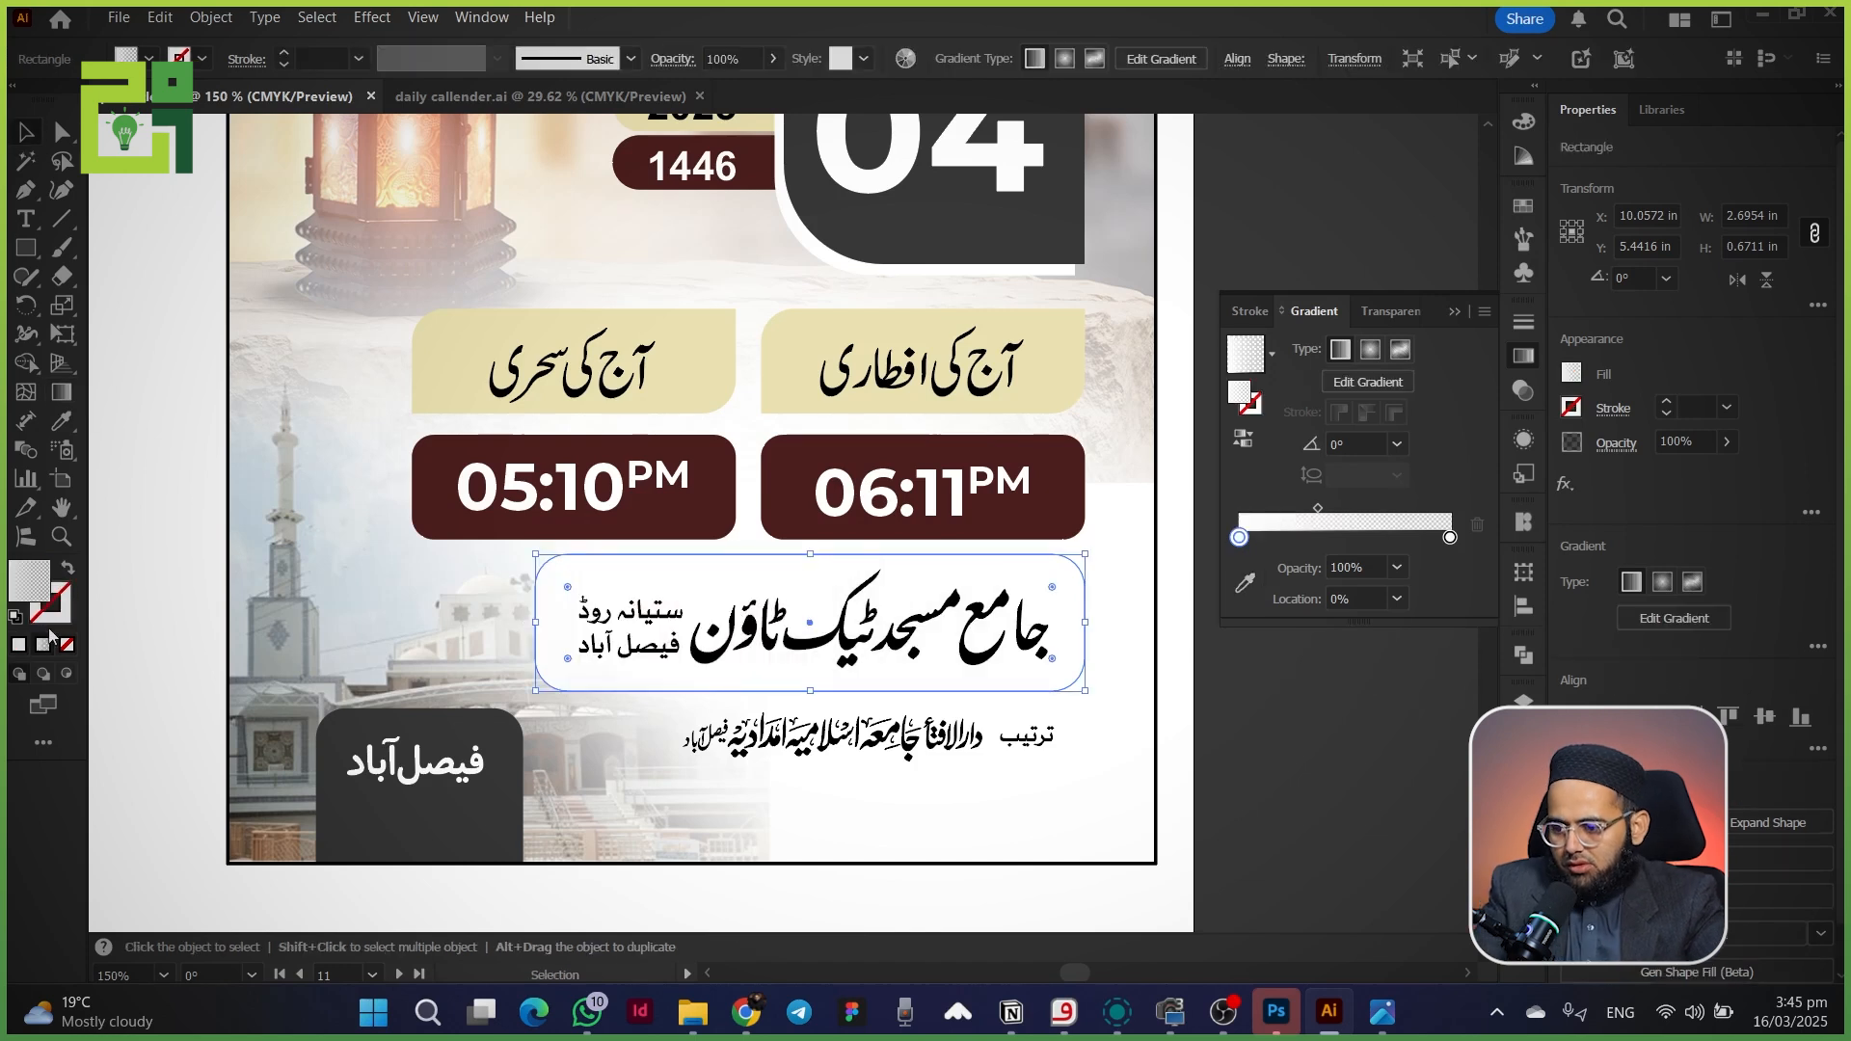
{"action": "left_click", "coordinate": [44, 642]}
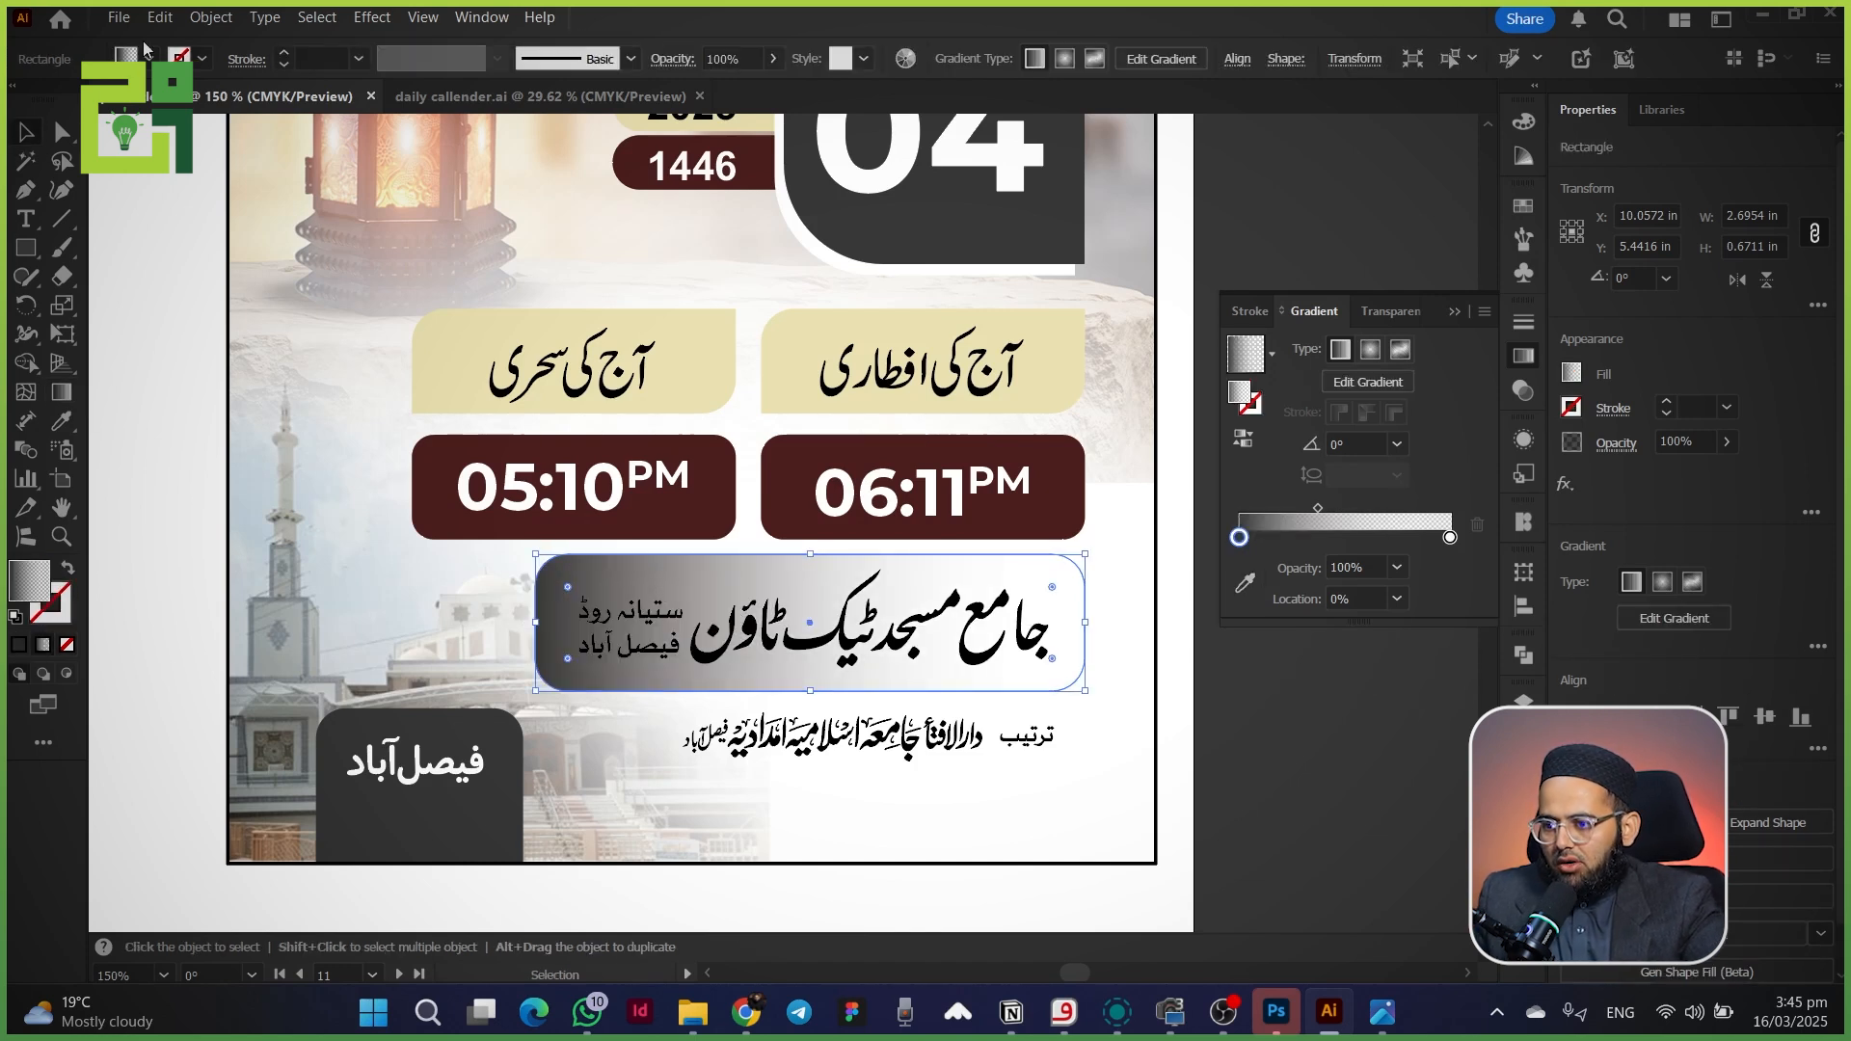
{"action": "left_click", "coordinate": [1243, 441]}
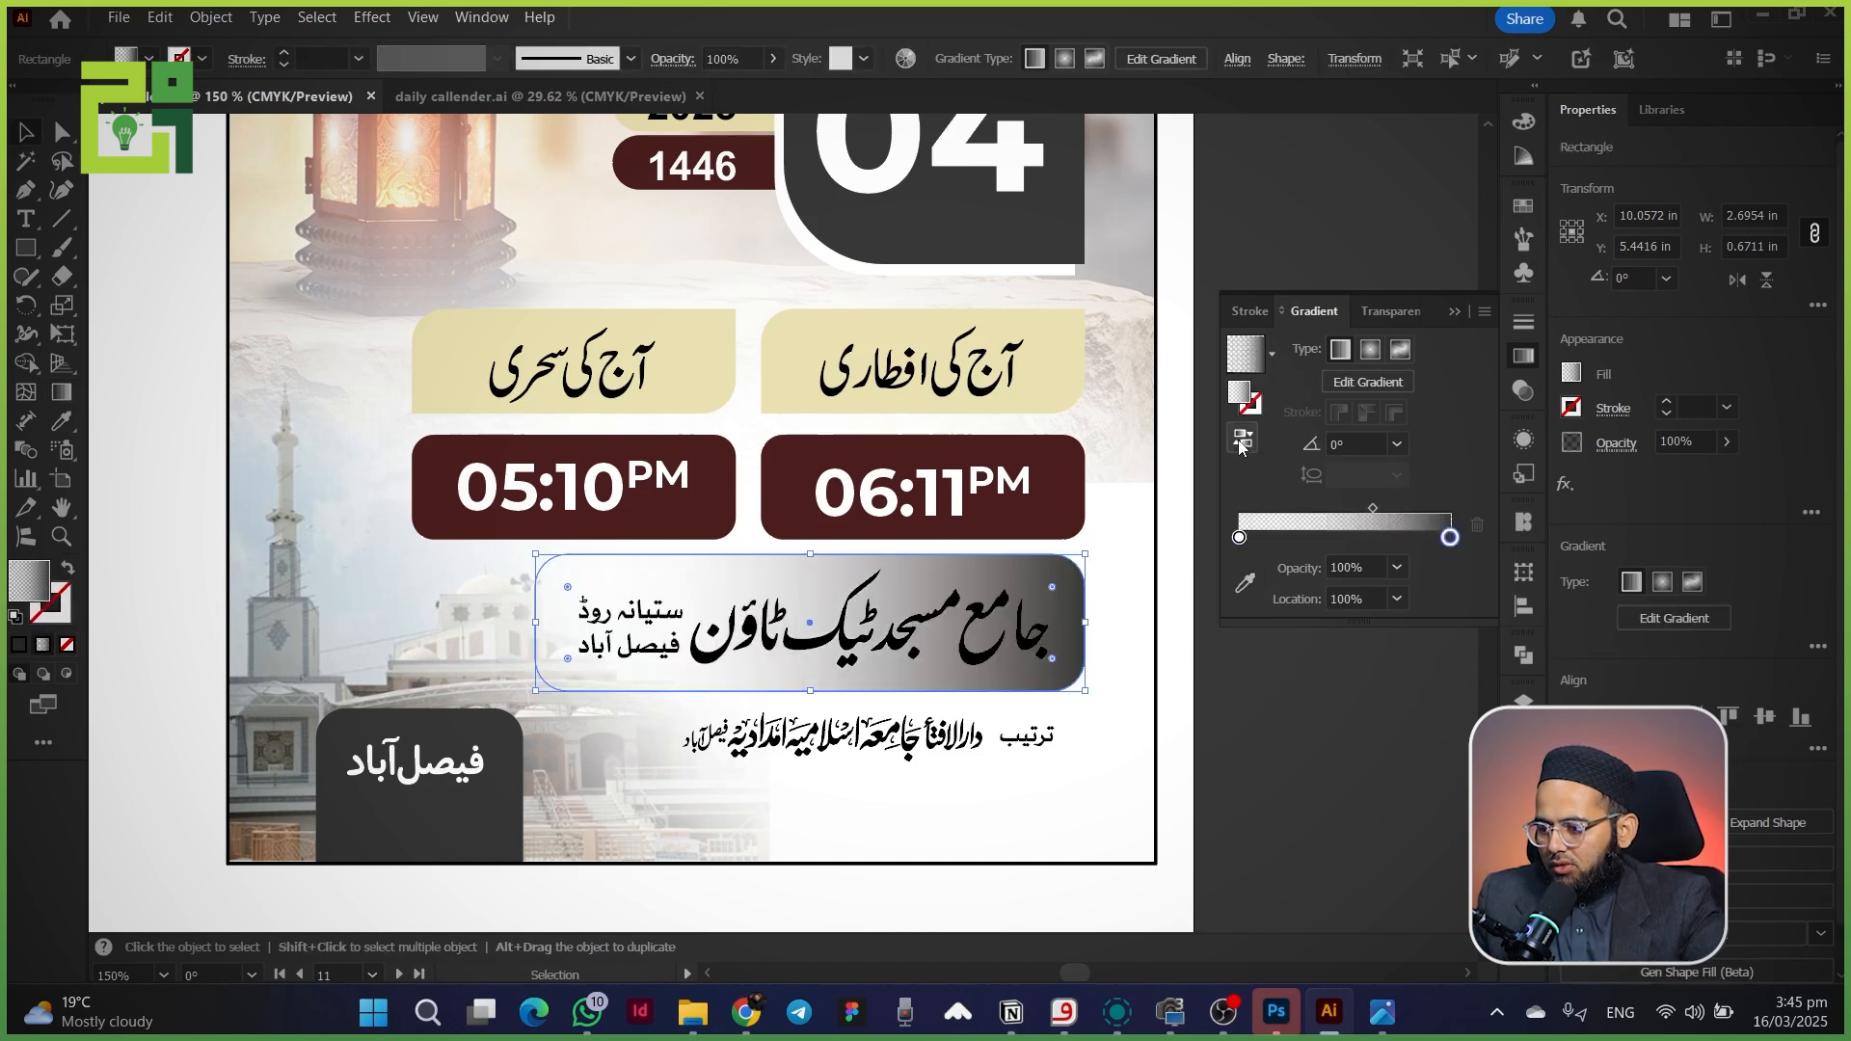
{"action": "left_click", "coordinate": [68, 571]}
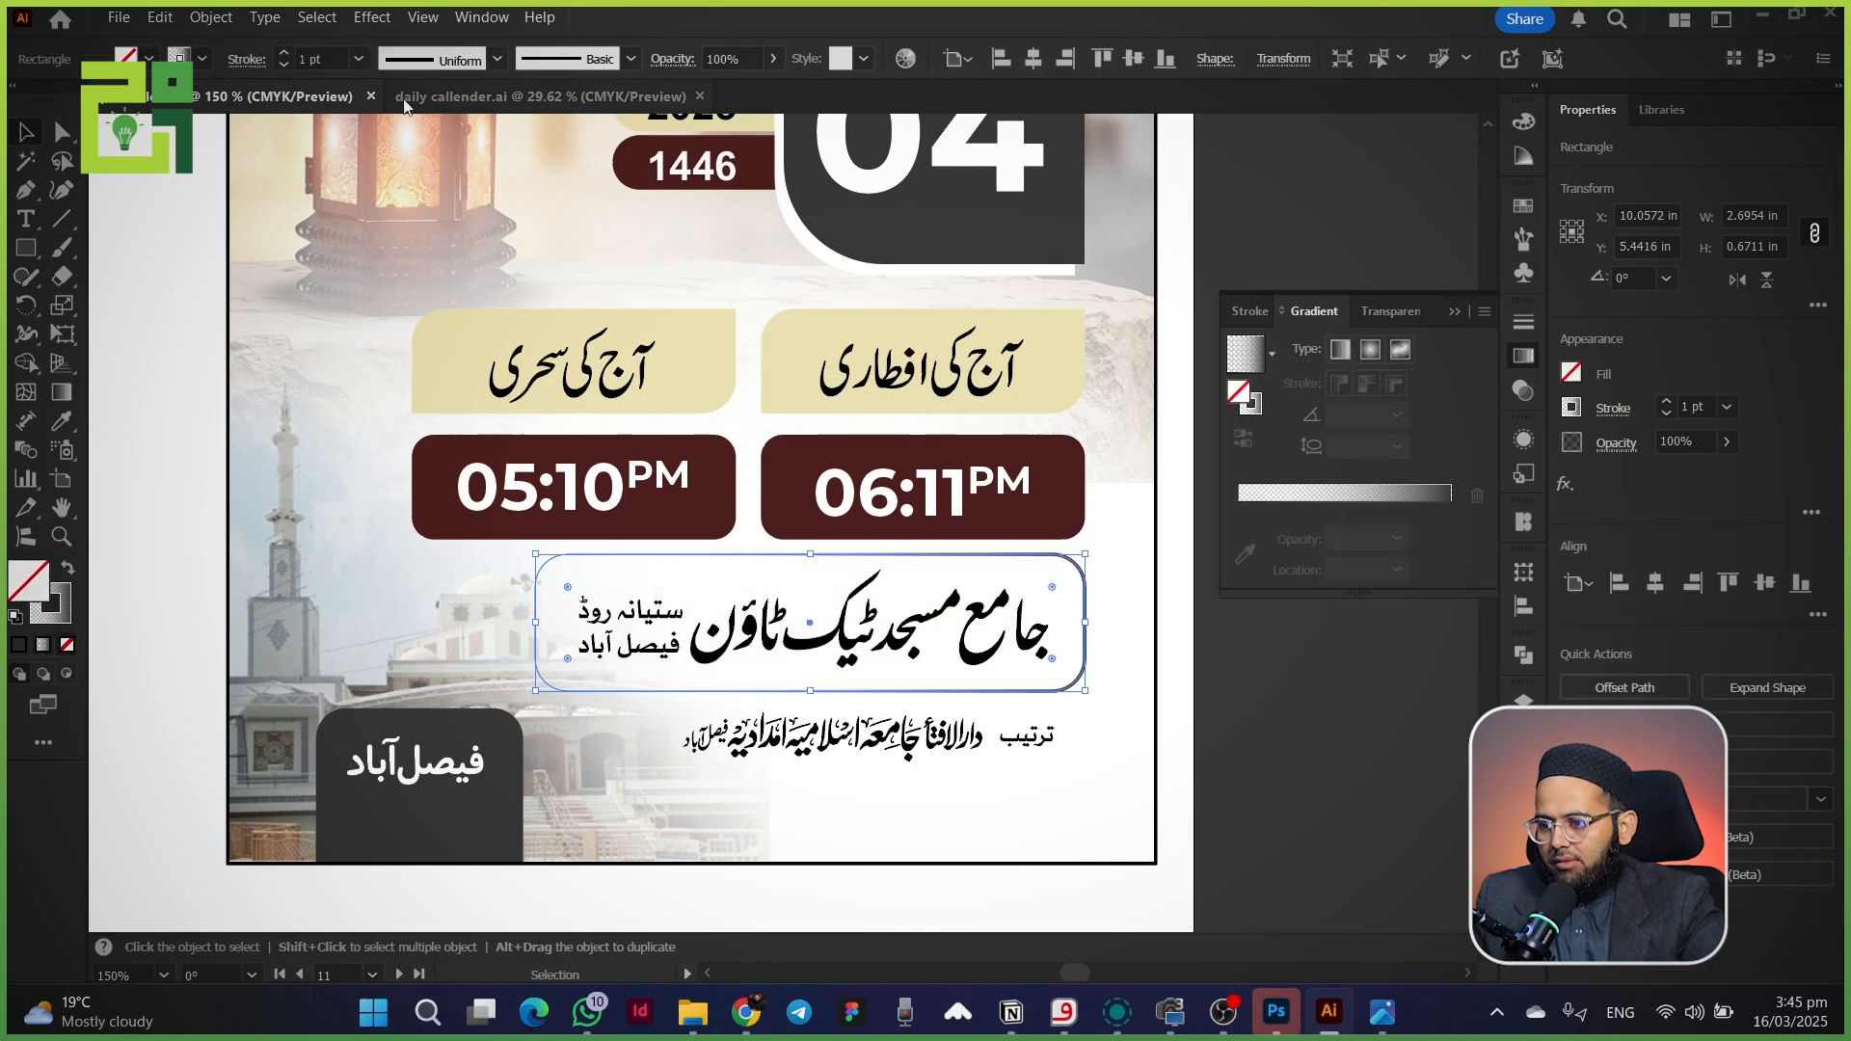
{"action": "left_click", "coordinate": [172, 477]}
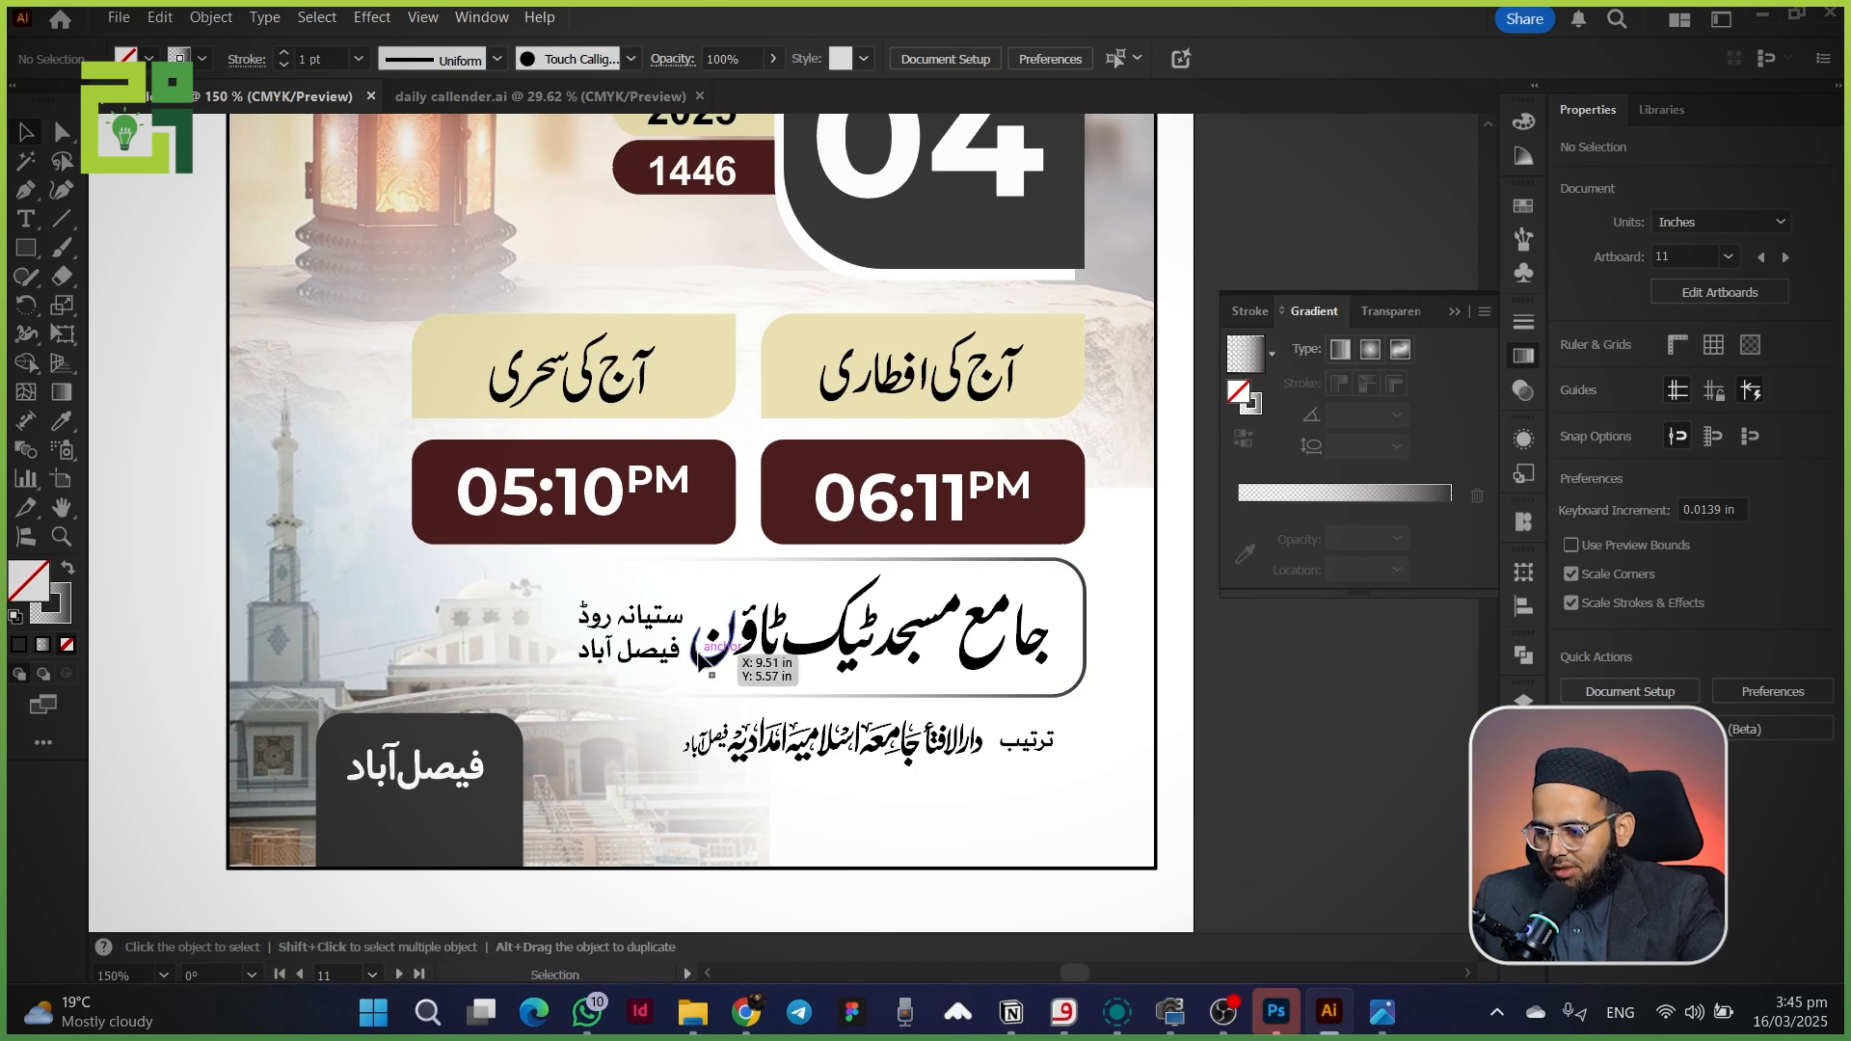
- Shift the mosque name and its address lines slightly right within their outlined box
{"action": "left_click_drag", "start_coordinate": [742, 665], "coordinate": [751, 665]}
{"action": "left_click", "coordinate": [841, 748]}
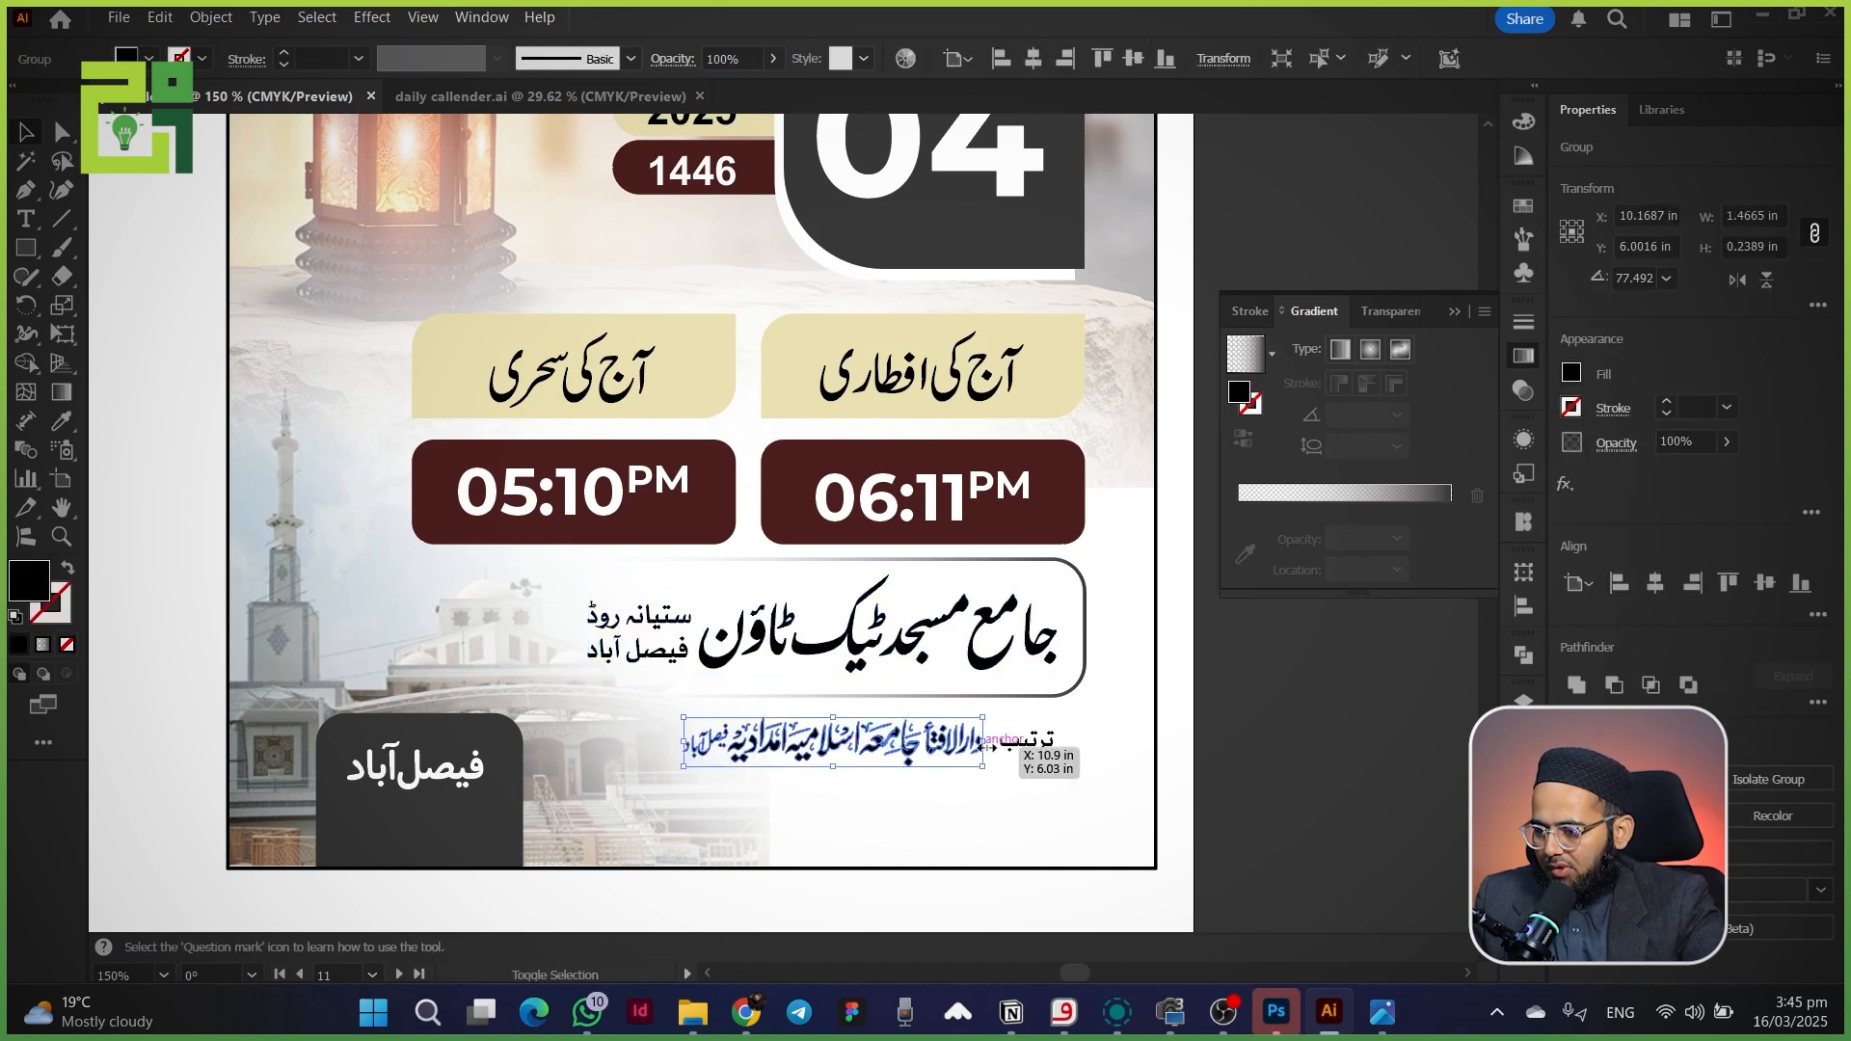
{"action": "left_click", "coordinate": [1036, 752], "text": "shift"}
{"action": "left_click", "coordinate": [1243, 776]}
{"action": "scroll", "coordinate": [1243, 776], "scroll_direction": "up", "scroll_amount": 1}
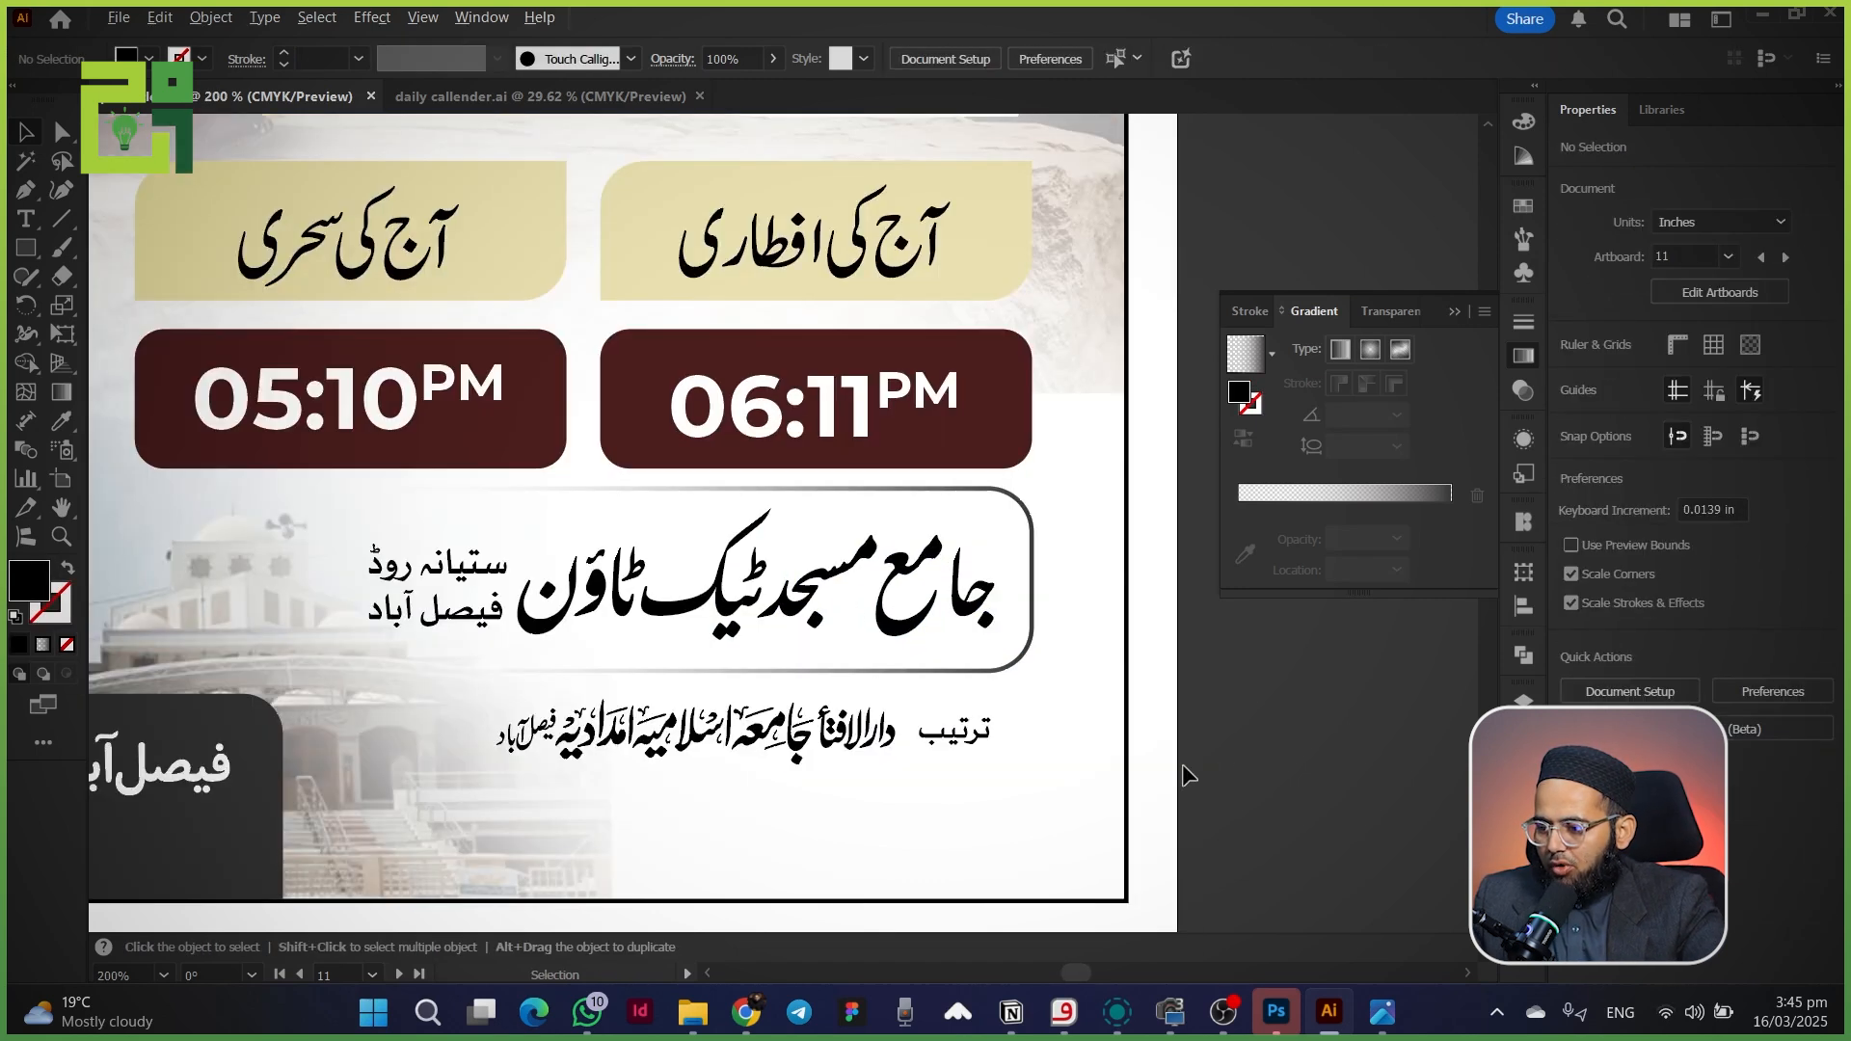
- Set ترتیب in white on a small maroon rounded copy of the timing box, and nudge the calligraphy beside it left
{"action": "left_click_drag", "start_coordinate": [700, 446], "coordinate": [903, 759]}
{"action": "left_click_drag", "start_coordinate": [927, 738], "coordinate": [940, 740]}
{"action": "key", "text": "i"}
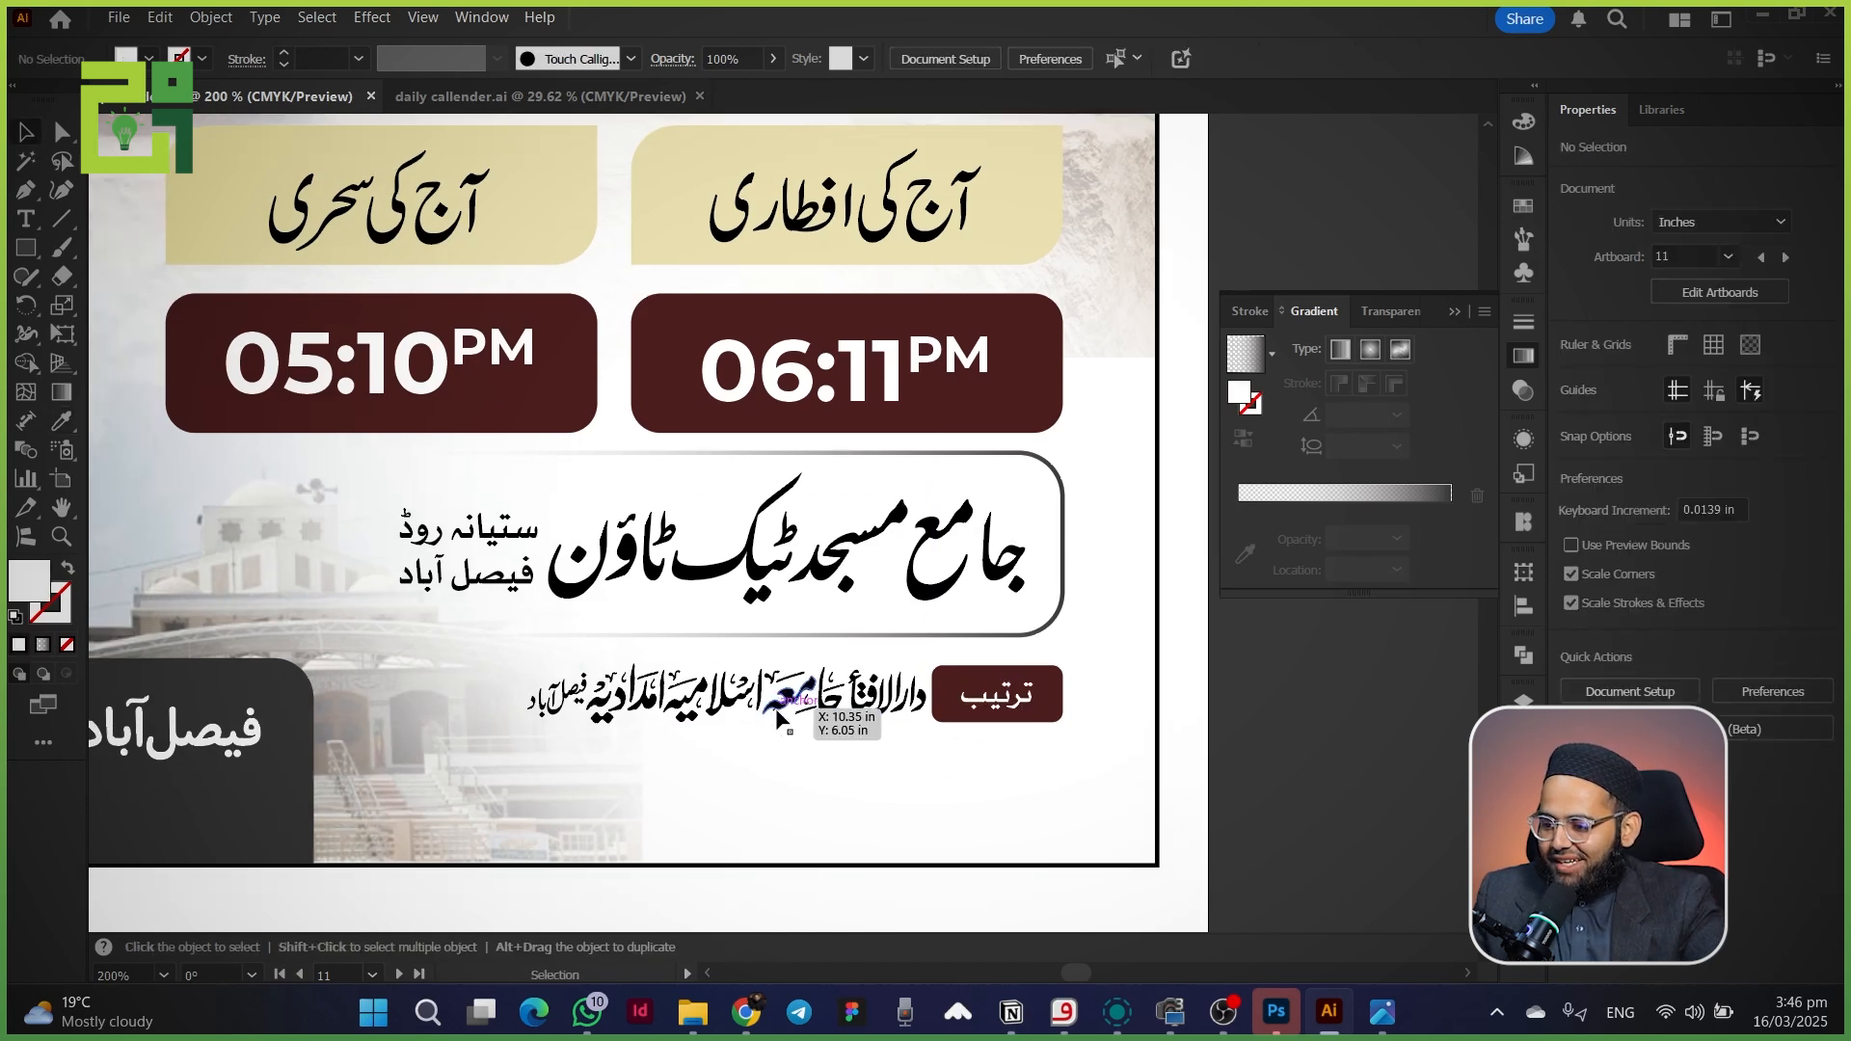
{"action": "left_click", "coordinate": [776, 710]}
{"action": "key", "text": "Left"}
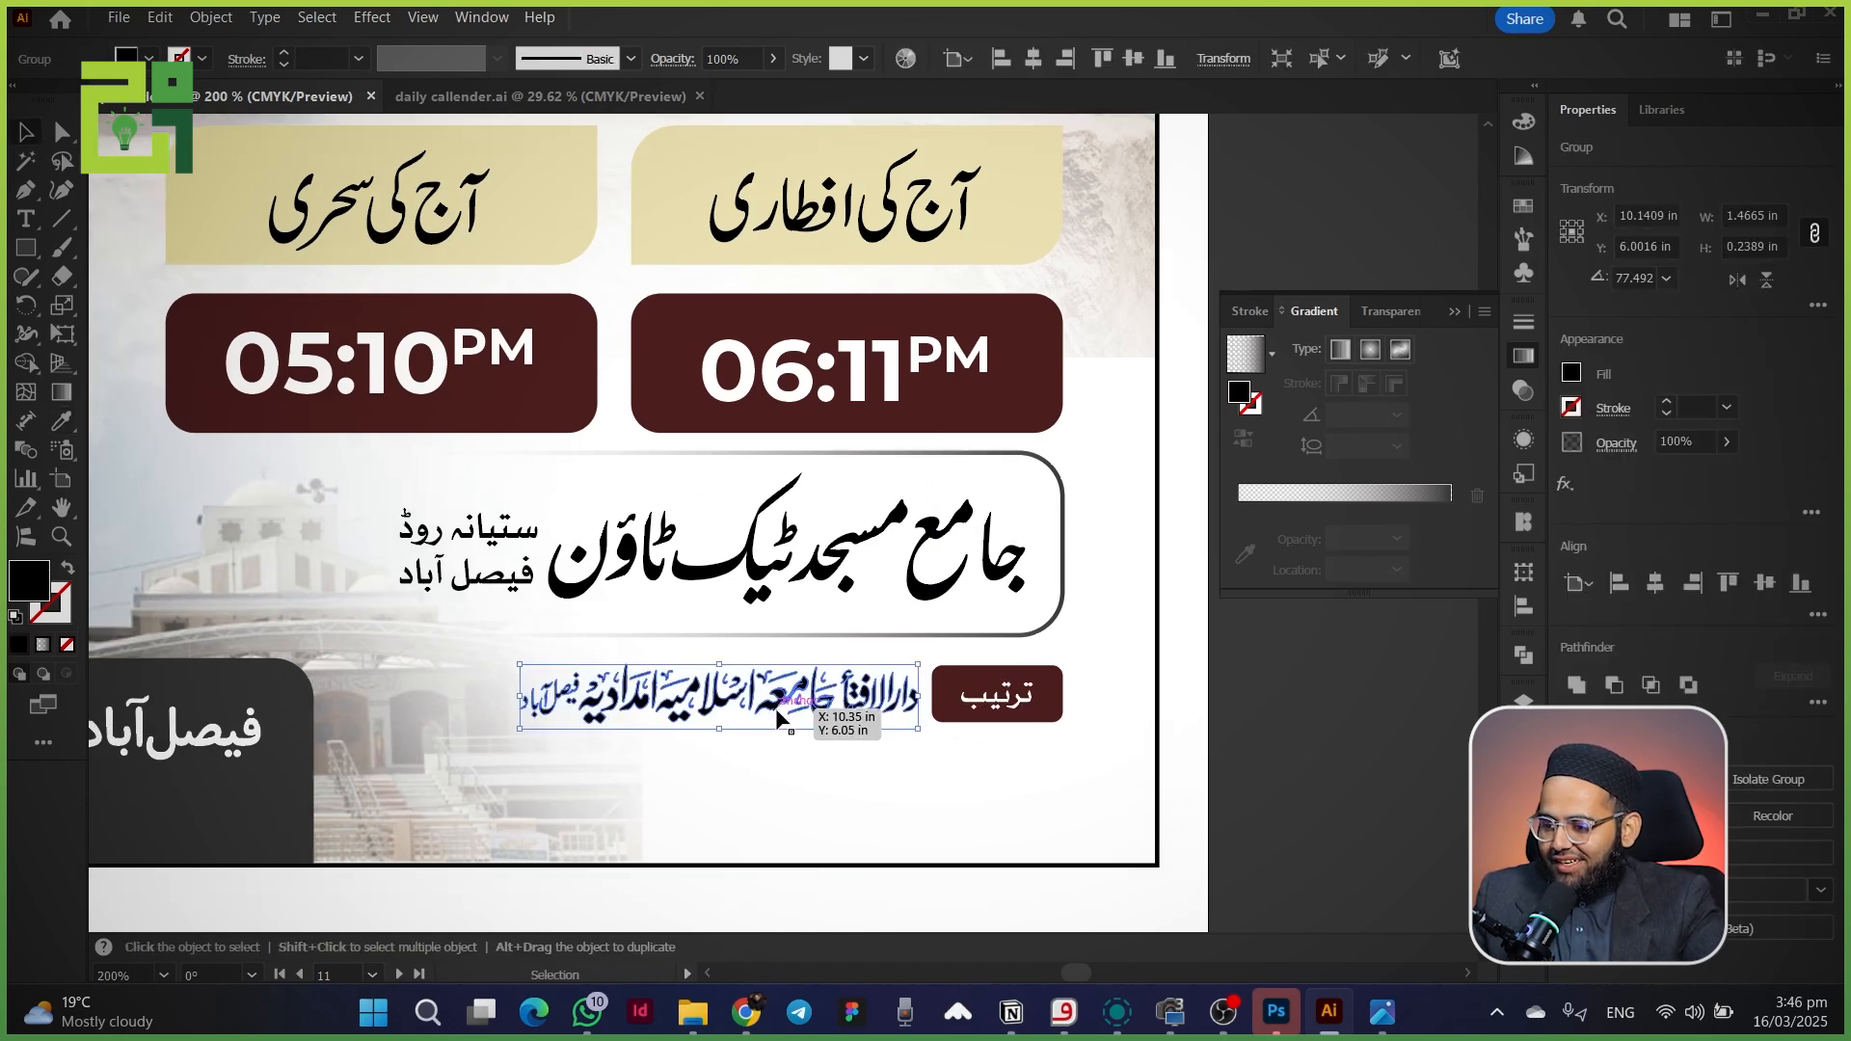
- Move the Zahra Islam Centre logo from above the رمضان pill to just below the 1446 pill
{"action": "scroll", "coordinate": [131, 542], "scroll_direction": "down", "scroll_amount": 5}
{"action": "left_click", "coordinate": [232, 553]}
{"action": "left_click_drag", "start_coordinate": [802, 530], "coordinate": [235, 612]}
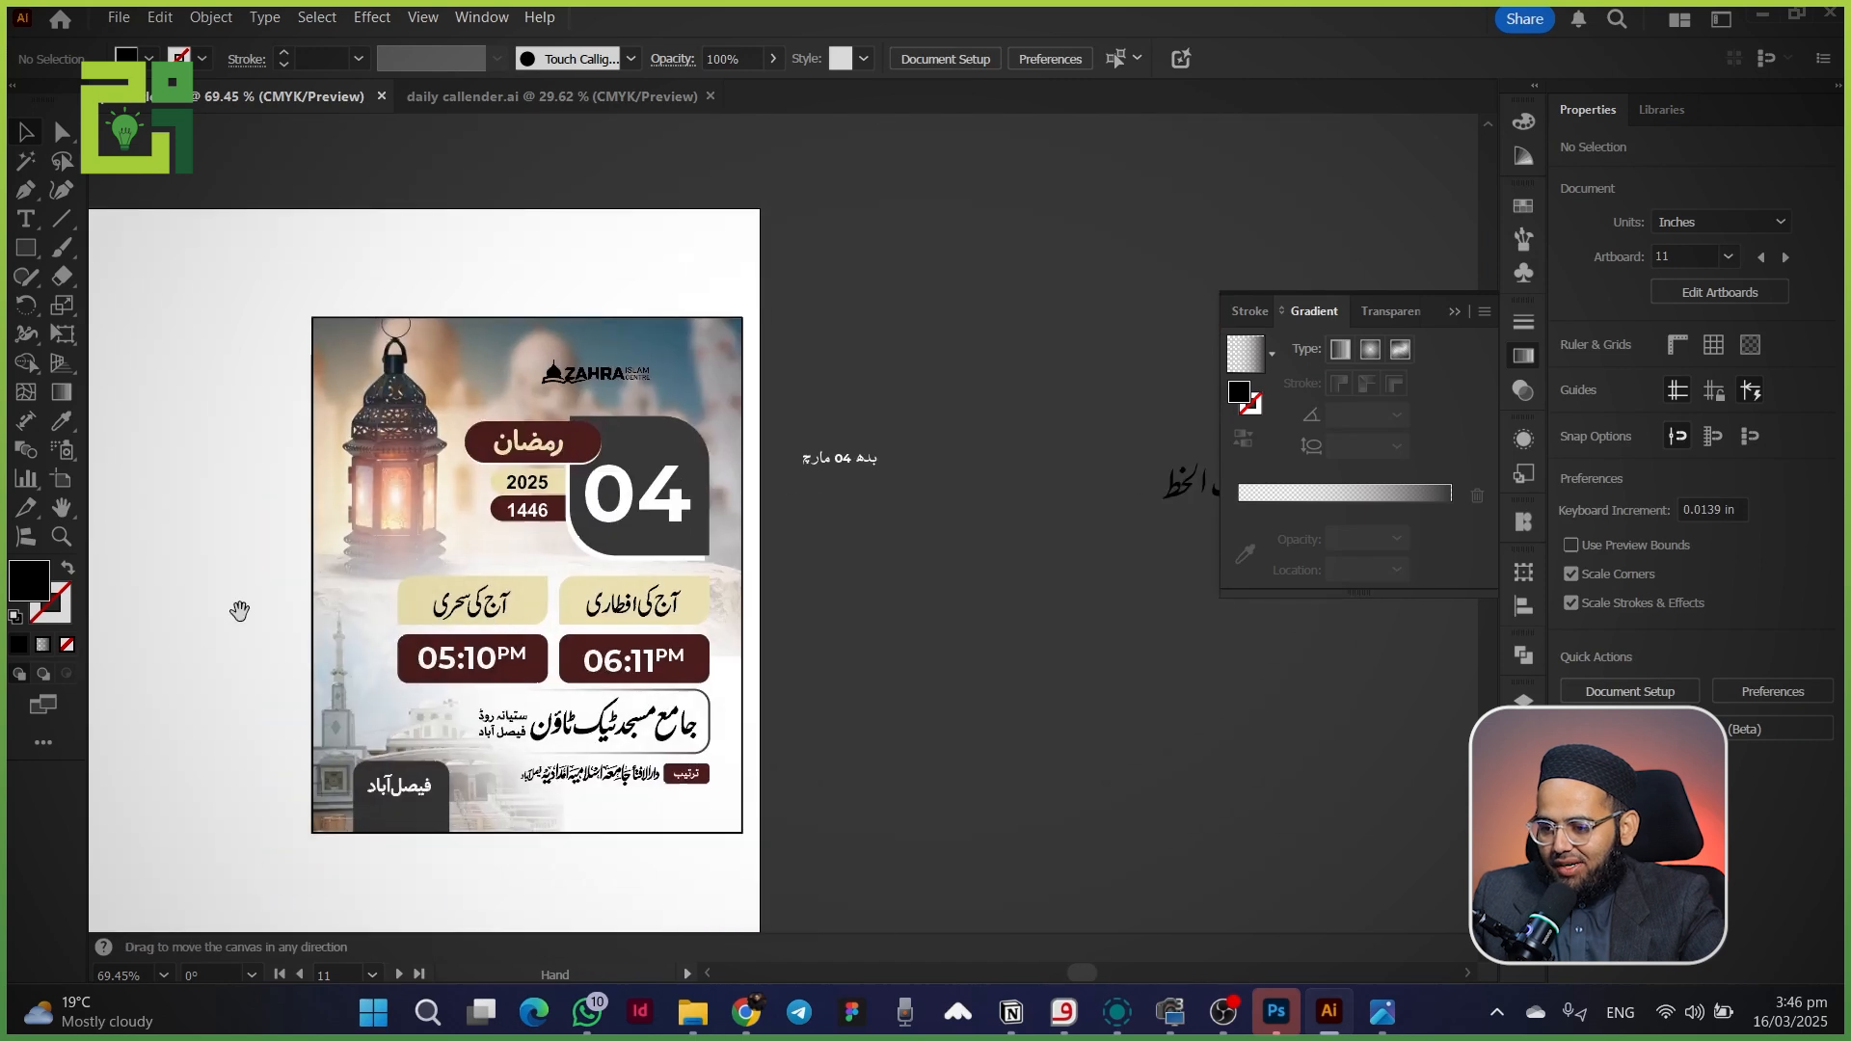
{"action": "scroll", "coordinate": [507, 598], "scroll_direction": "up", "scroll_amount": 5}
{"action": "scroll", "coordinate": [537, 516], "scroll_direction": "up", "scroll_amount": 2}
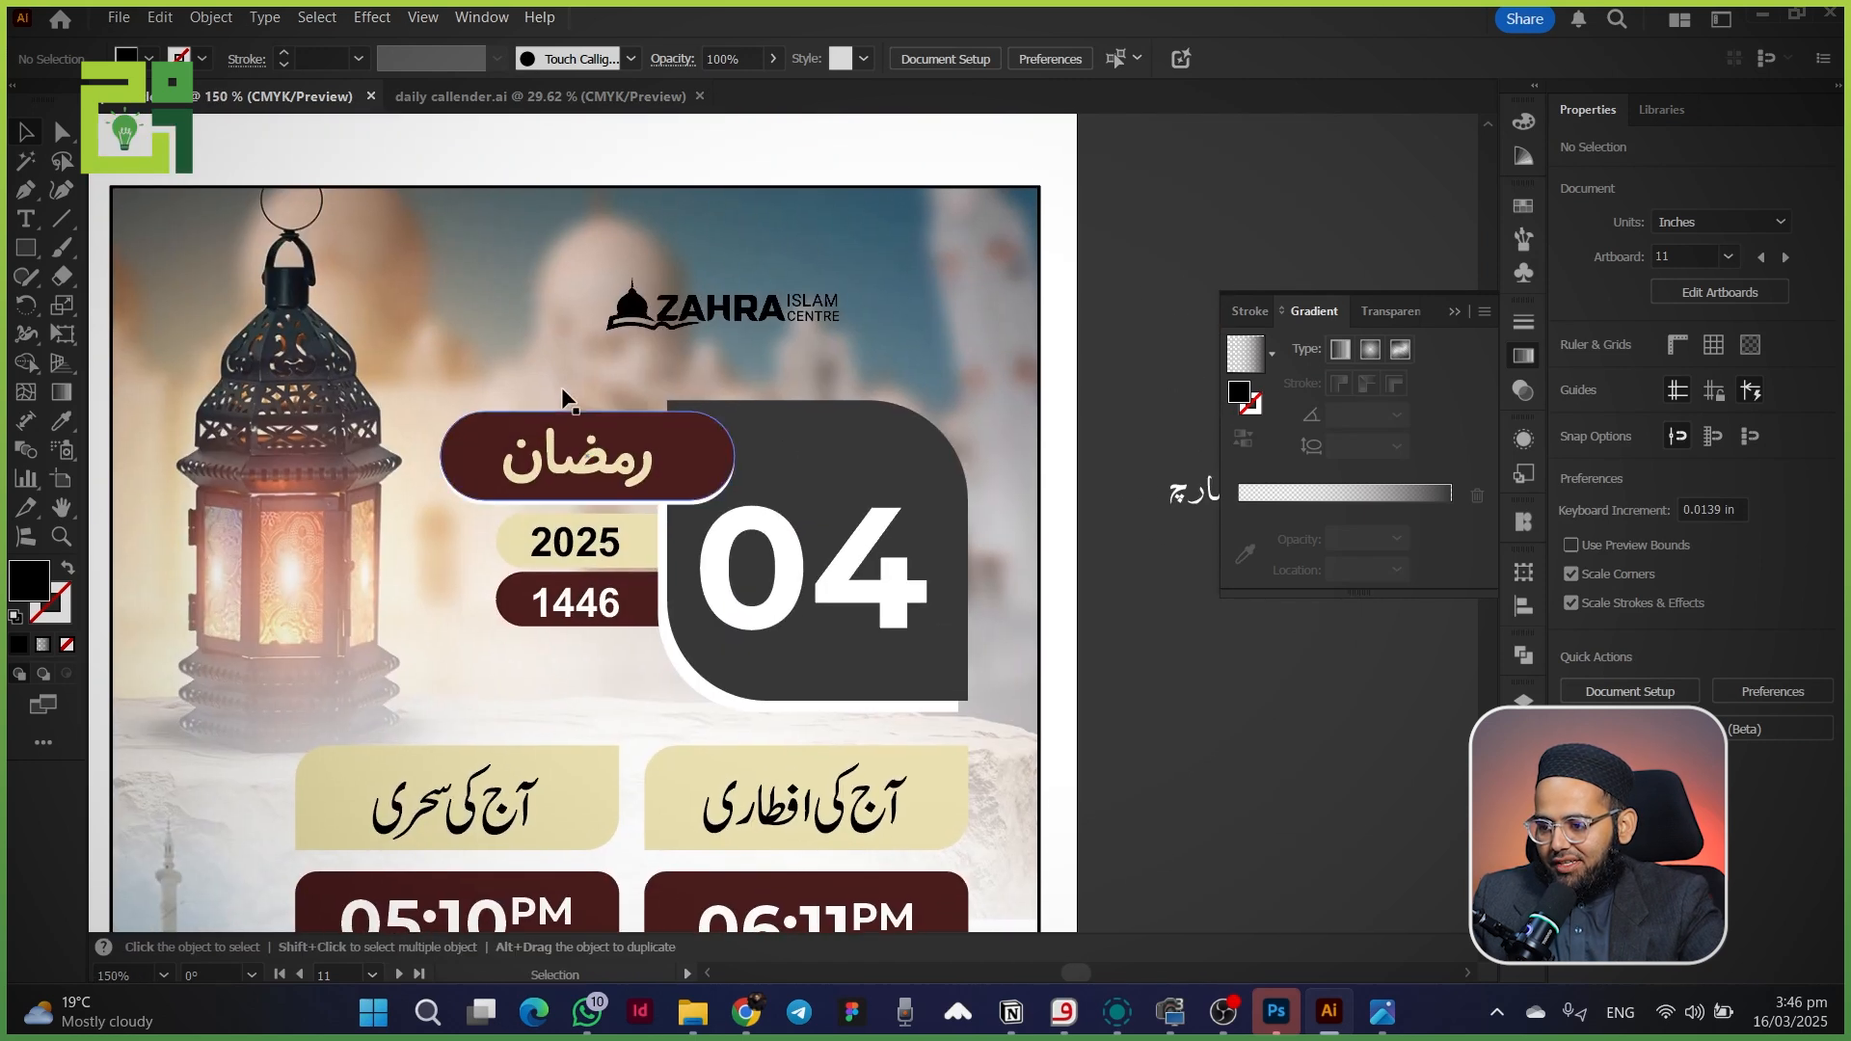
{"action": "left_click_drag", "start_coordinate": [649, 314], "coordinate": [463, 691]}
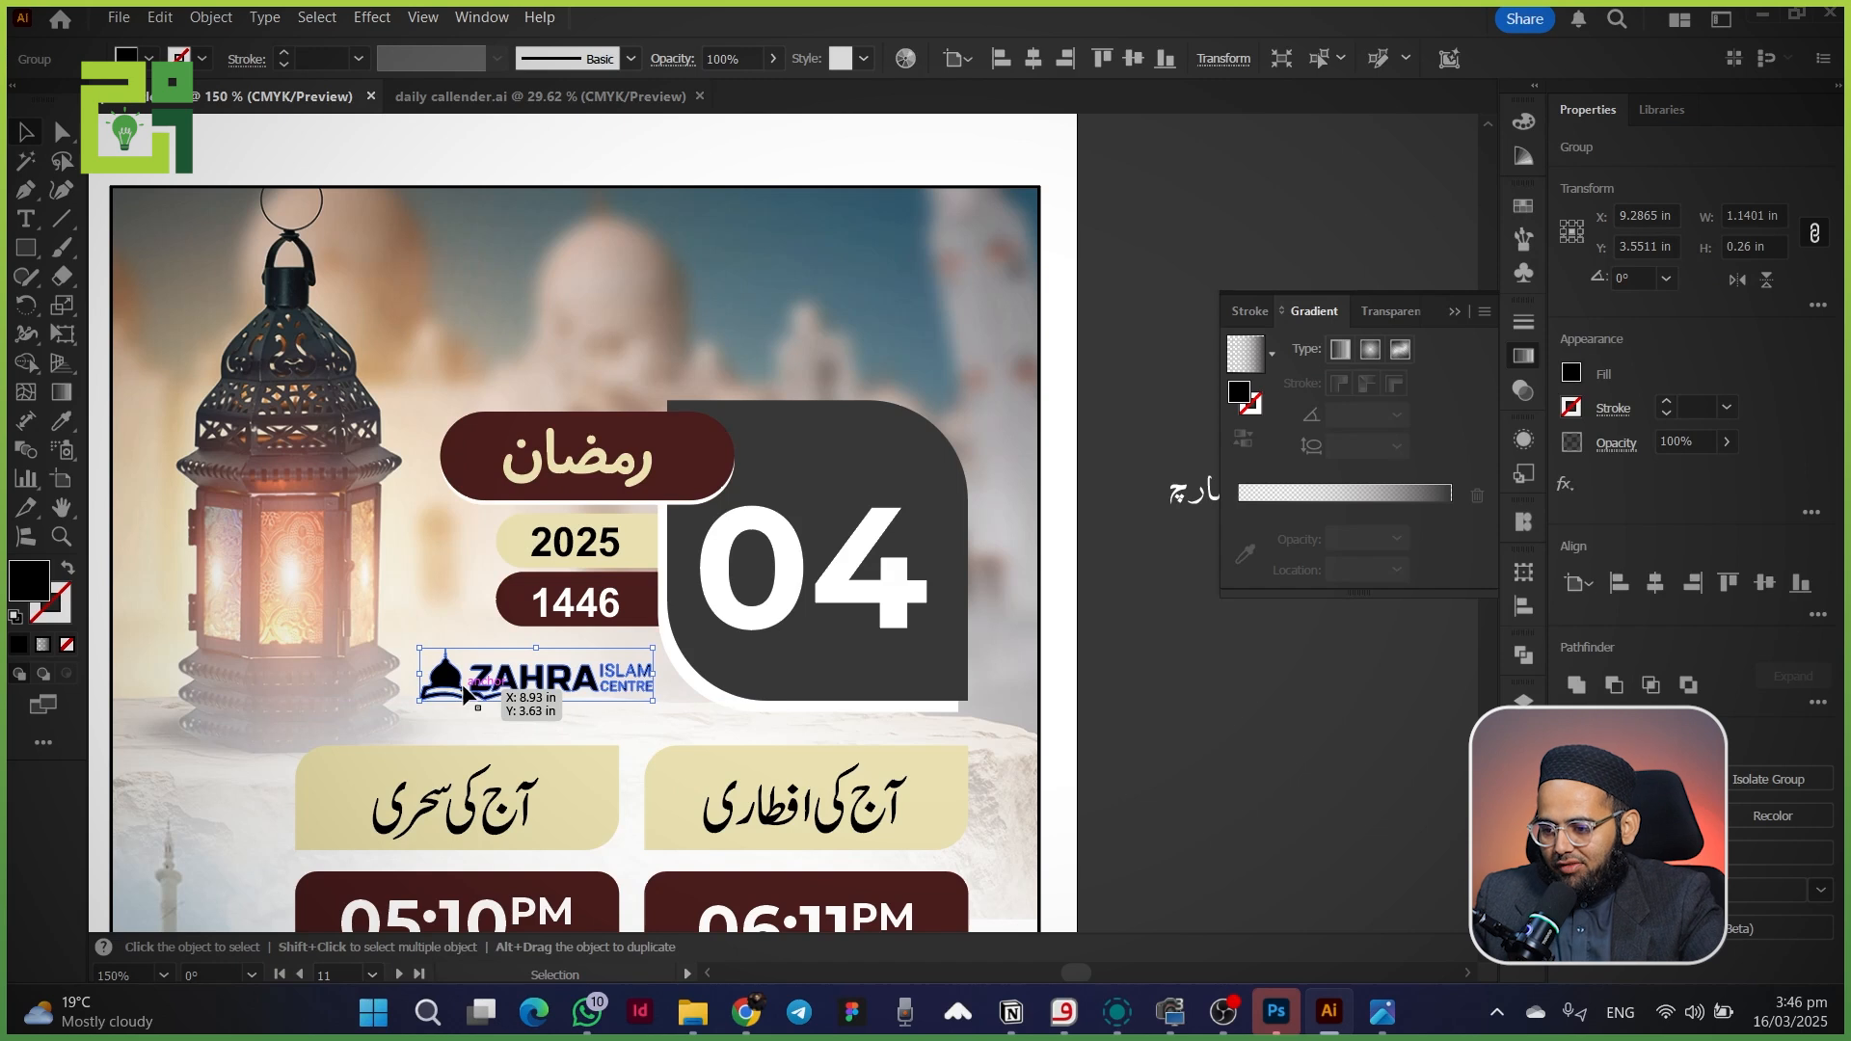
- Recolour the logo's dome icon and ISLAM CENTRE lettering maroon, leaving ZAHRA black
{"action": "double_click", "coordinate": [464, 690]}
{"action": "scroll", "coordinate": [530, 718], "scroll_direction": "up", "scroll_amount": 1}
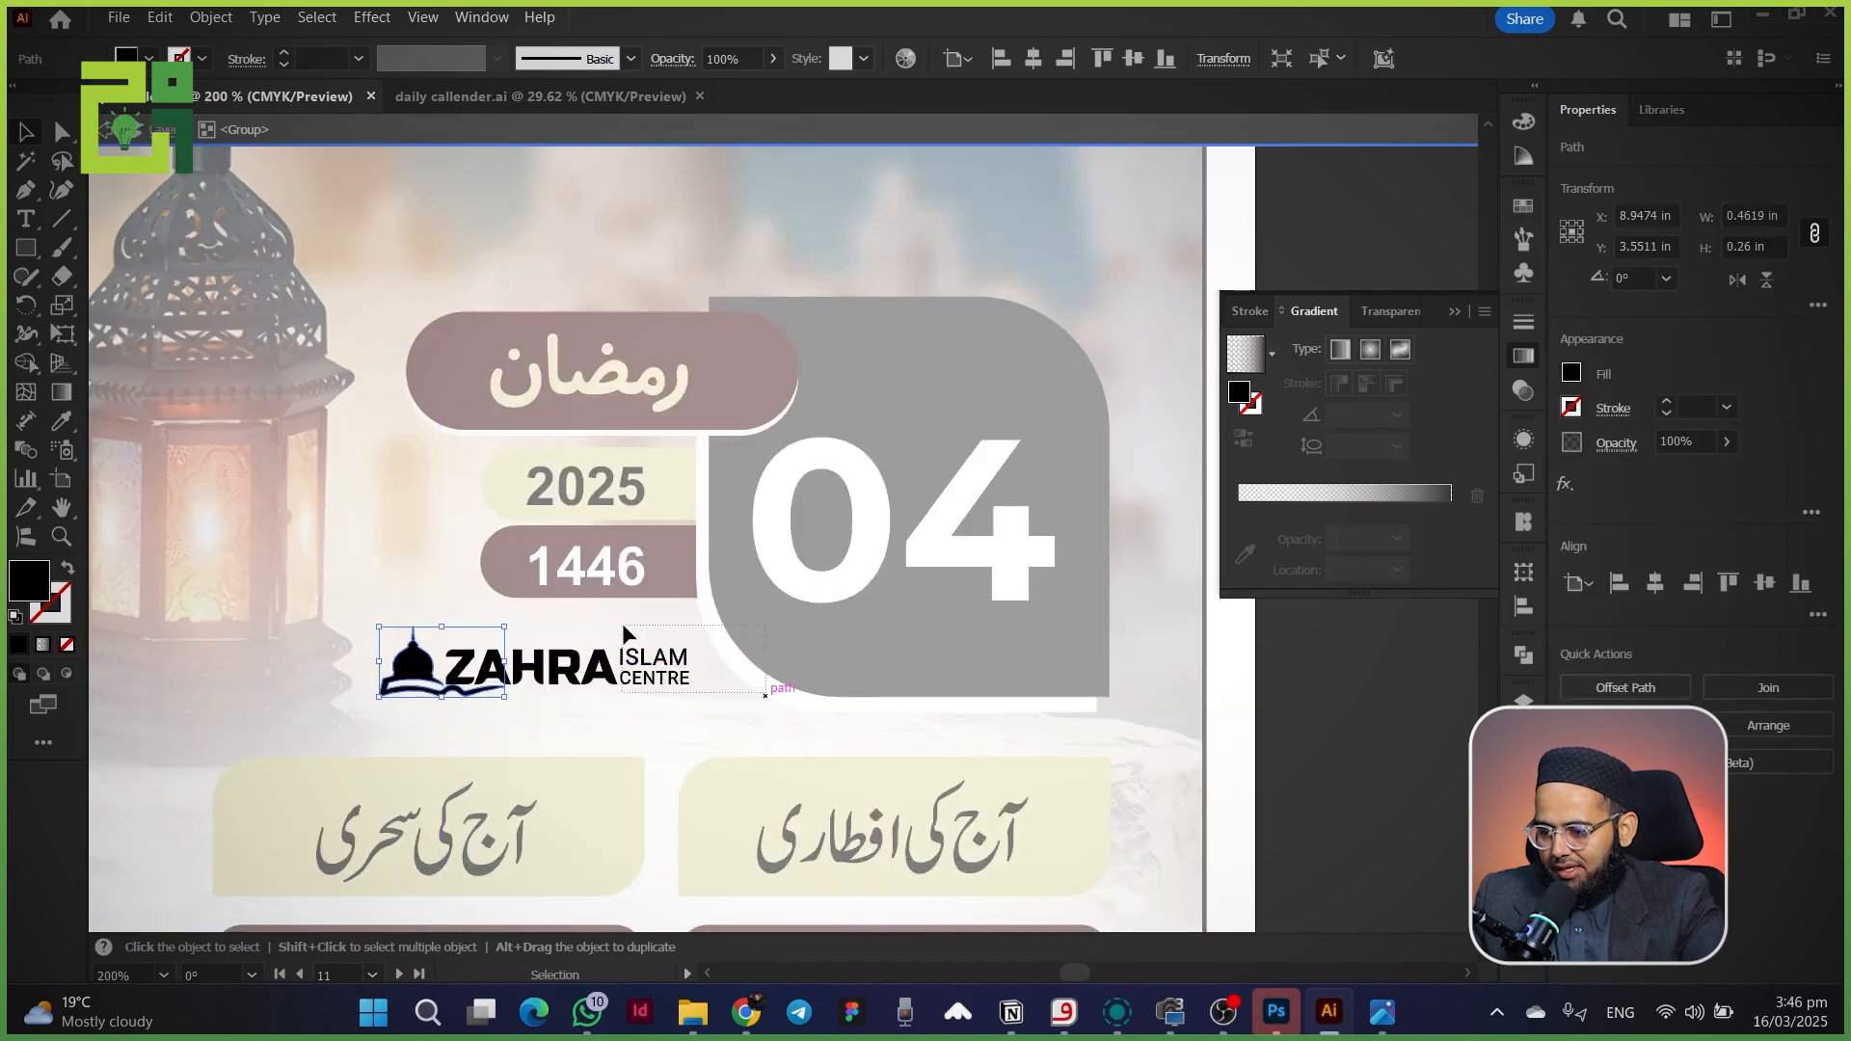
{"action": "left_click_drag", "start_coordinate": [766, 694], "coordinate": [622, 626]}
{"action": "left_click_drag", "start_coordinate": [341, 612], "coordinate": [417, 704]}
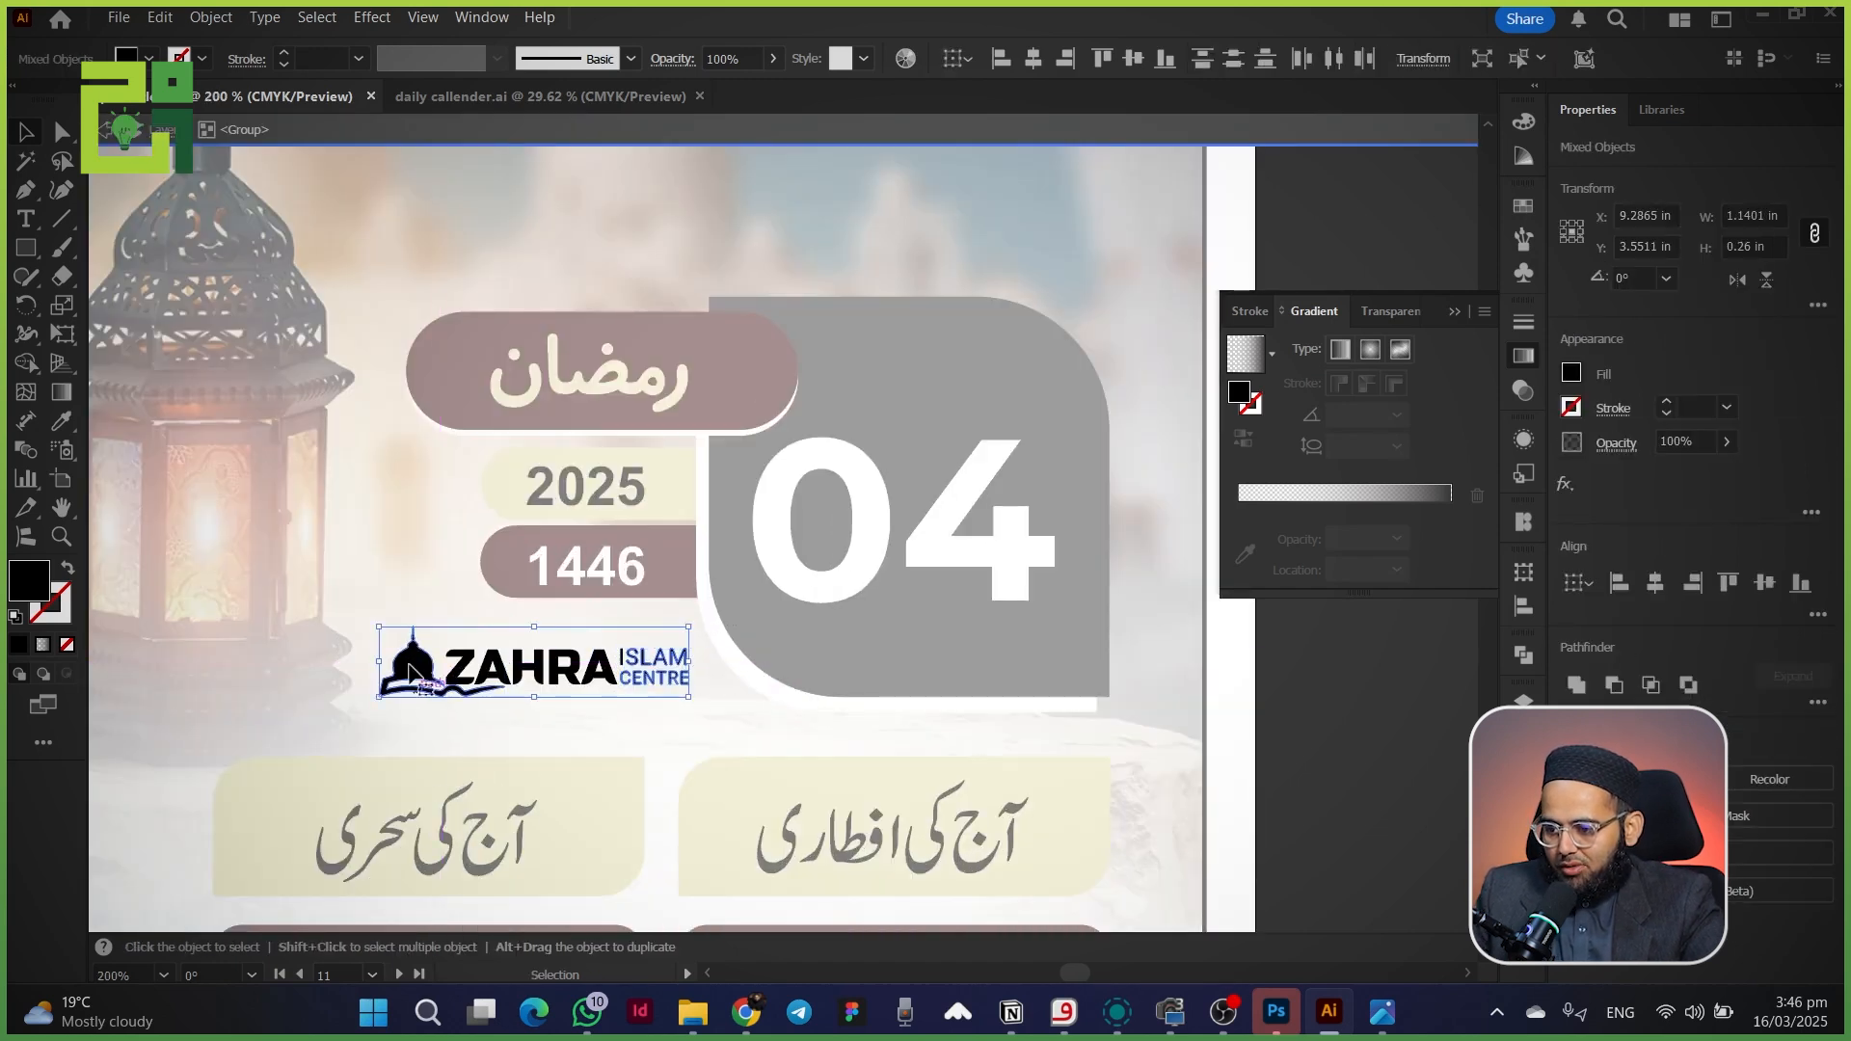
{"action": "double_click", "coordinate": [390, 559]}
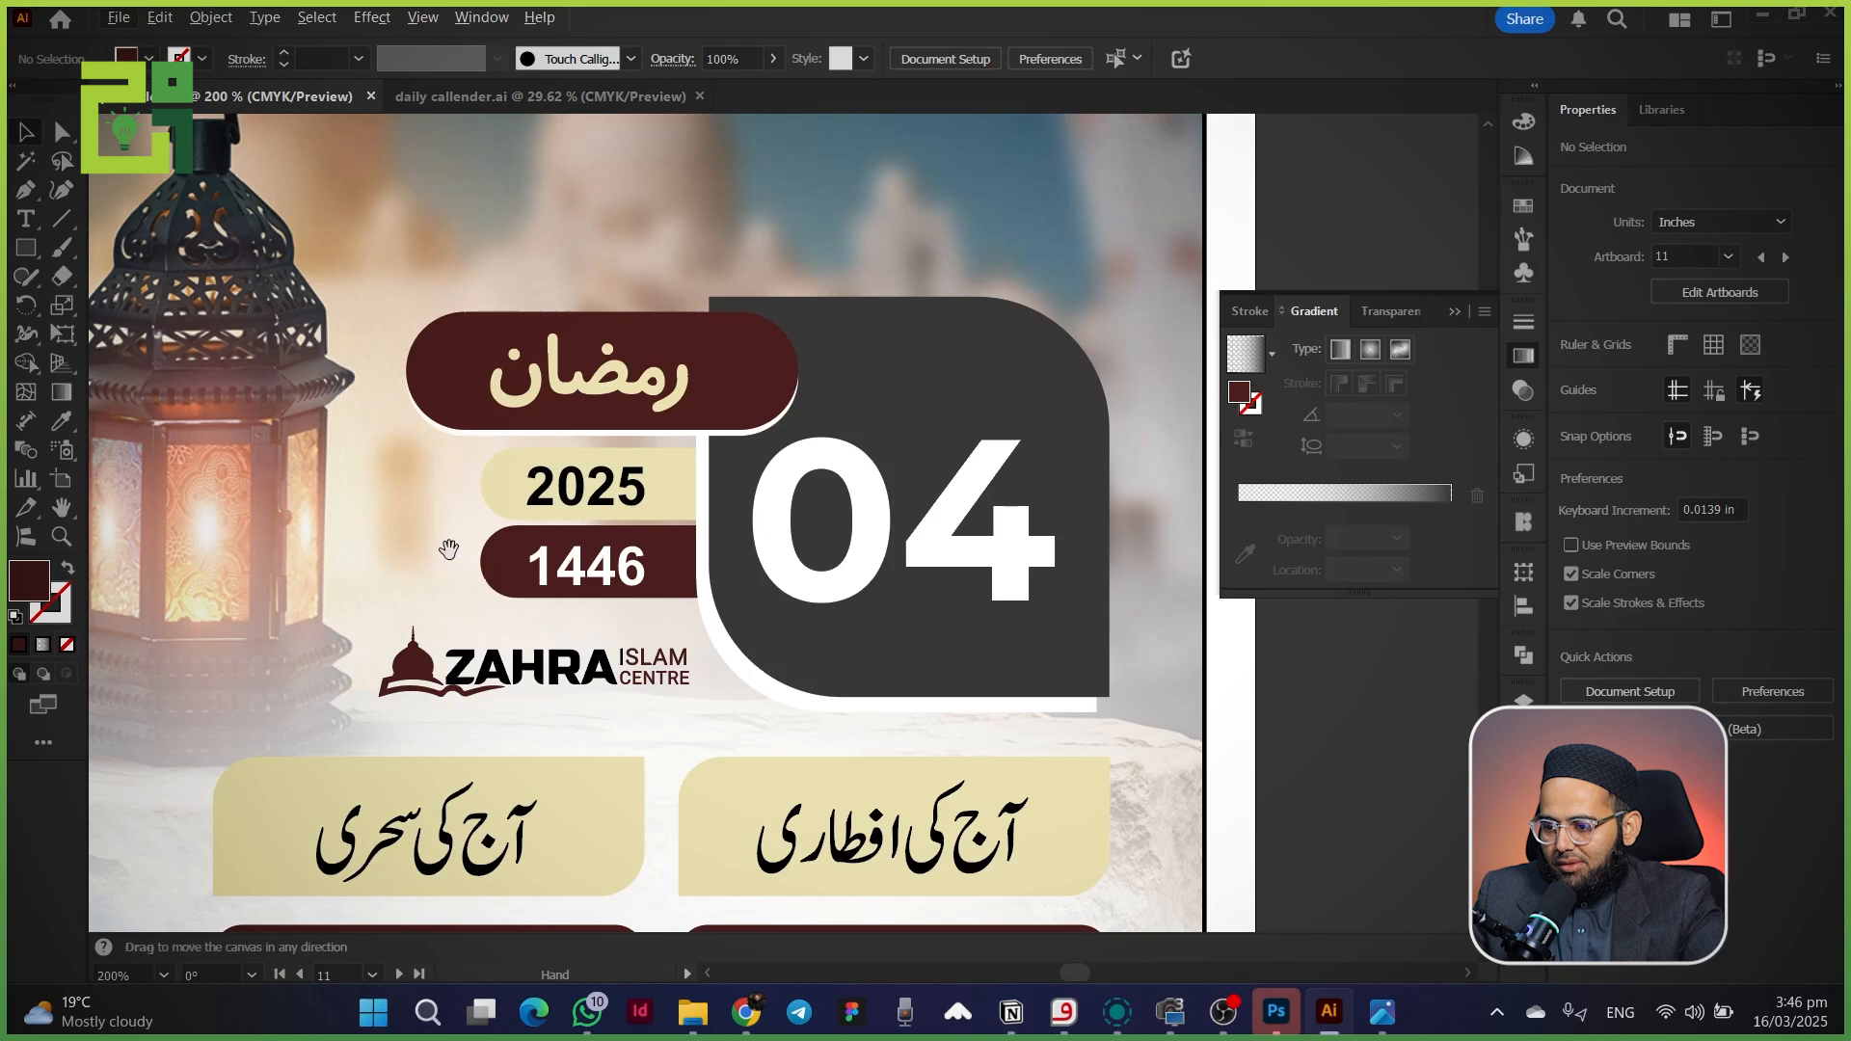
- Bring the white بدھ 04 مارچ date text onto the design above the 04 square and enlarge it
{"action": "left_click_drag", "start_coordinate": [449, 549], "coordinate": [436, 705]}
{"action": "left_click_drag", "start_coordinate": [925, 347], "coordinate": [783, 370]}
{"action": "left_click_drag", "start_coordinate": [1218, 625], "coordinate": [639, 421]}
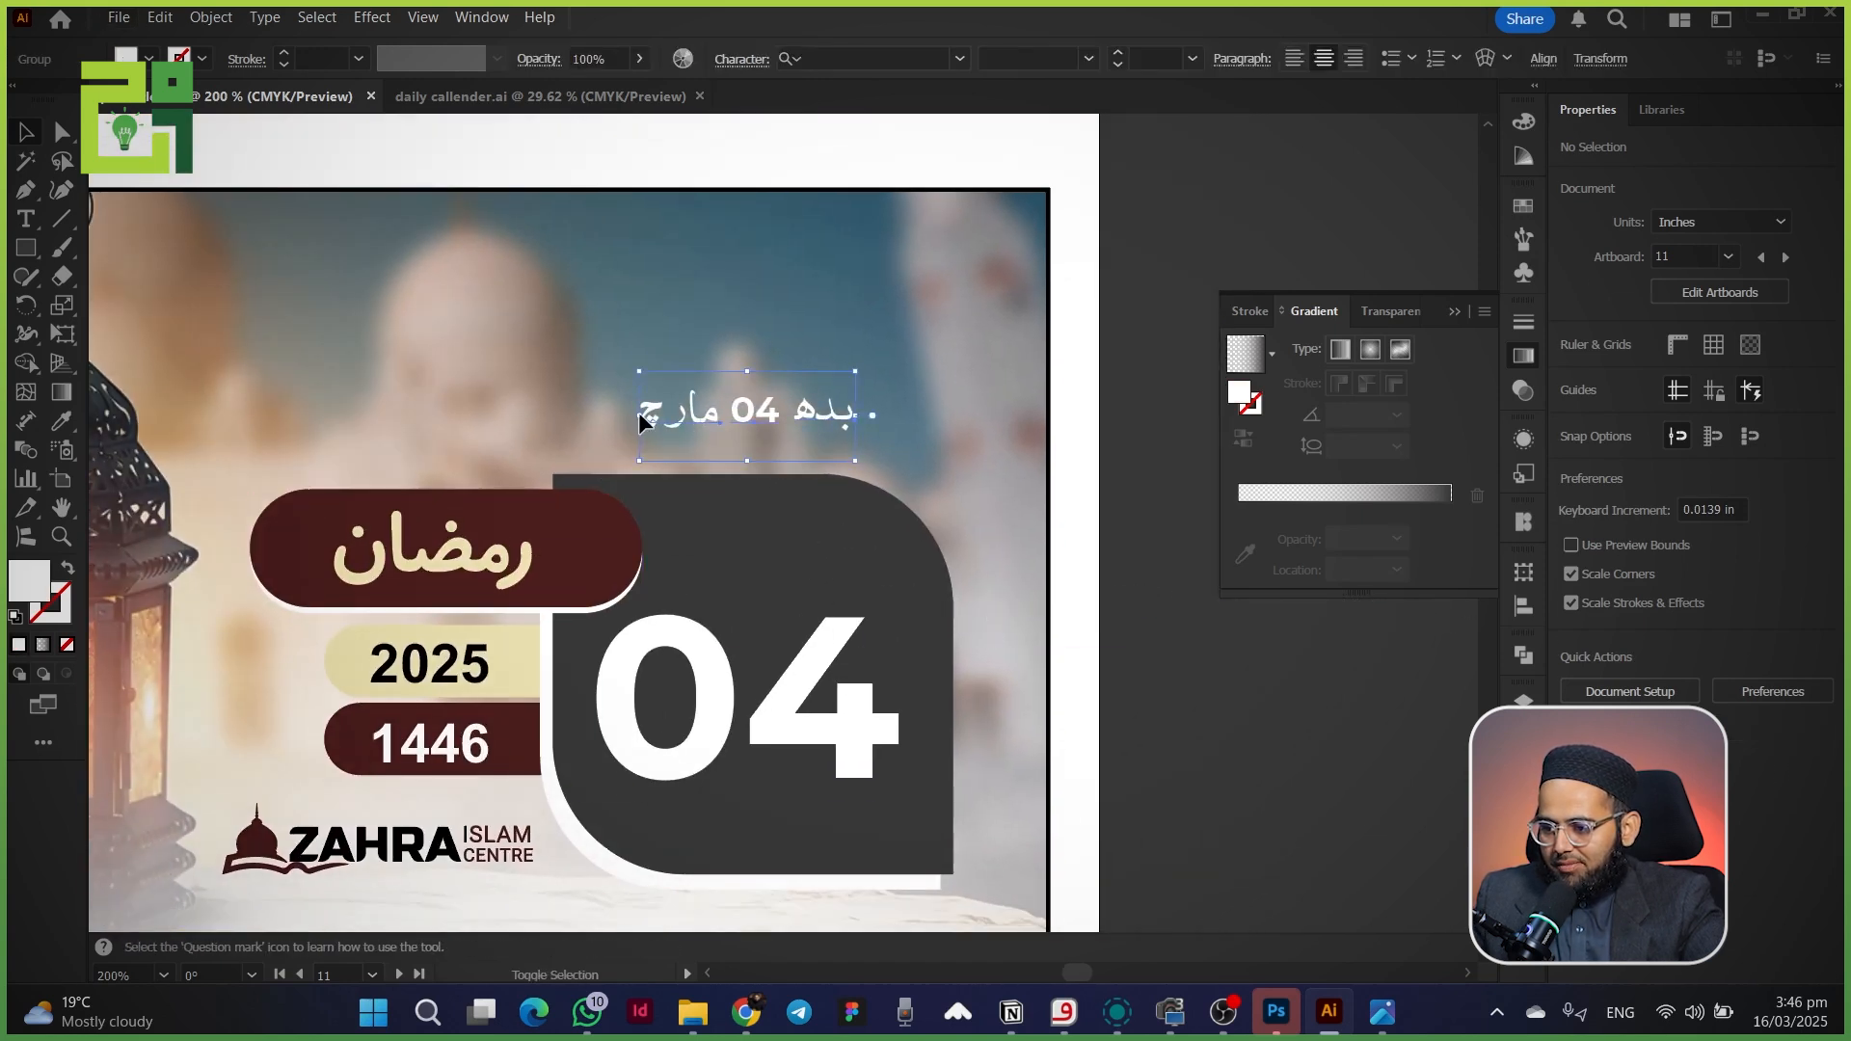
{"action": "key", "text": "ctrl+shift+period"}
{"action": "key", "text": "ctrl+shift+period"}
{"action": "key", "text": "ctrl+shift+period"}
{"action": "key", "text": "ctrl+shift+period"}
{"action": "key", "text": "Left"}
{"action": "key", "text": "Left"}
- Duplicate the dark grey 04 square above itself as a banner behind the date text, shortened to about 0.39 in high
{"action": "left_click", "coordinate": [1106, 667]}
{"action": "left_click_drag", "start_coordinate": [898, 469], "coordinate": [884, 553]}
{"action": "left_click_drag", "start_coordinate": [809, 631], "coordinate": [797, 213]}
{"action": "key", "text": "Up"}
{"action": "key", "text": "Up"}
{"action": "key", "text": "Up"}
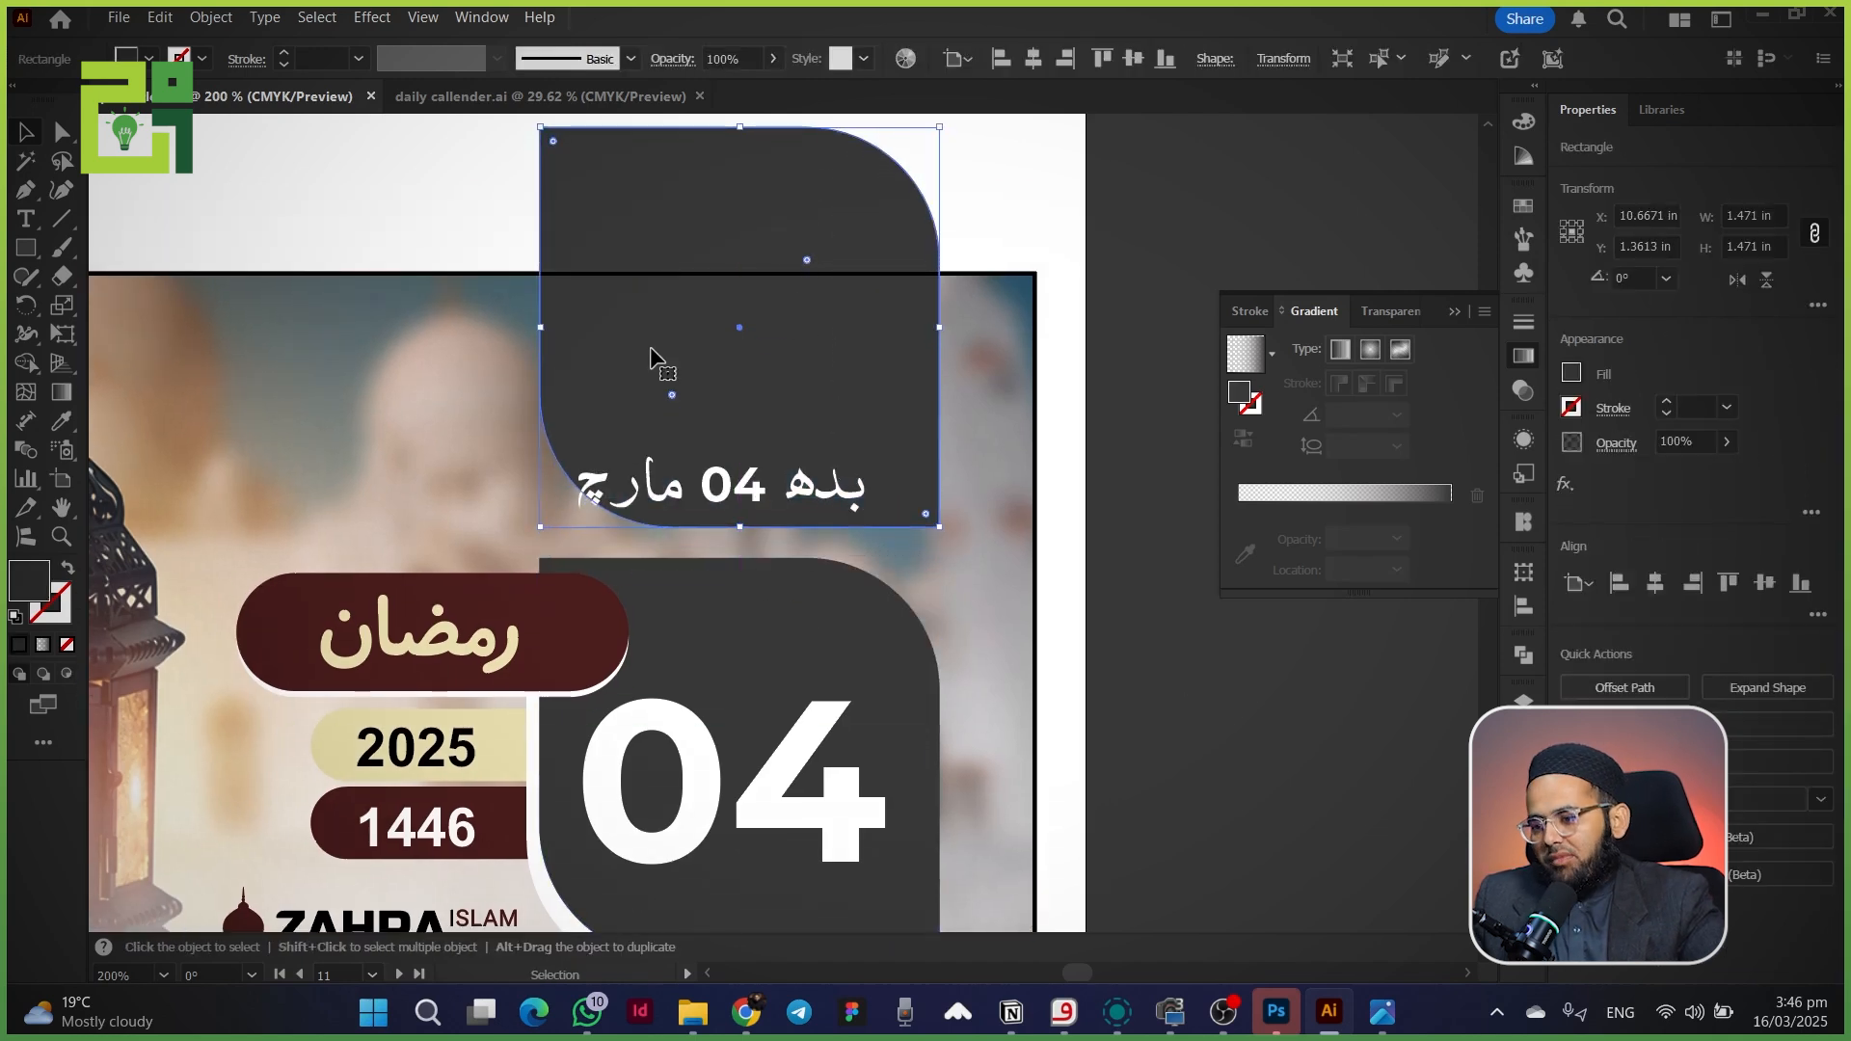
{"action": "left_click_drag", "start_coordinate": [743, 132], "coordinate": [723, 424]}
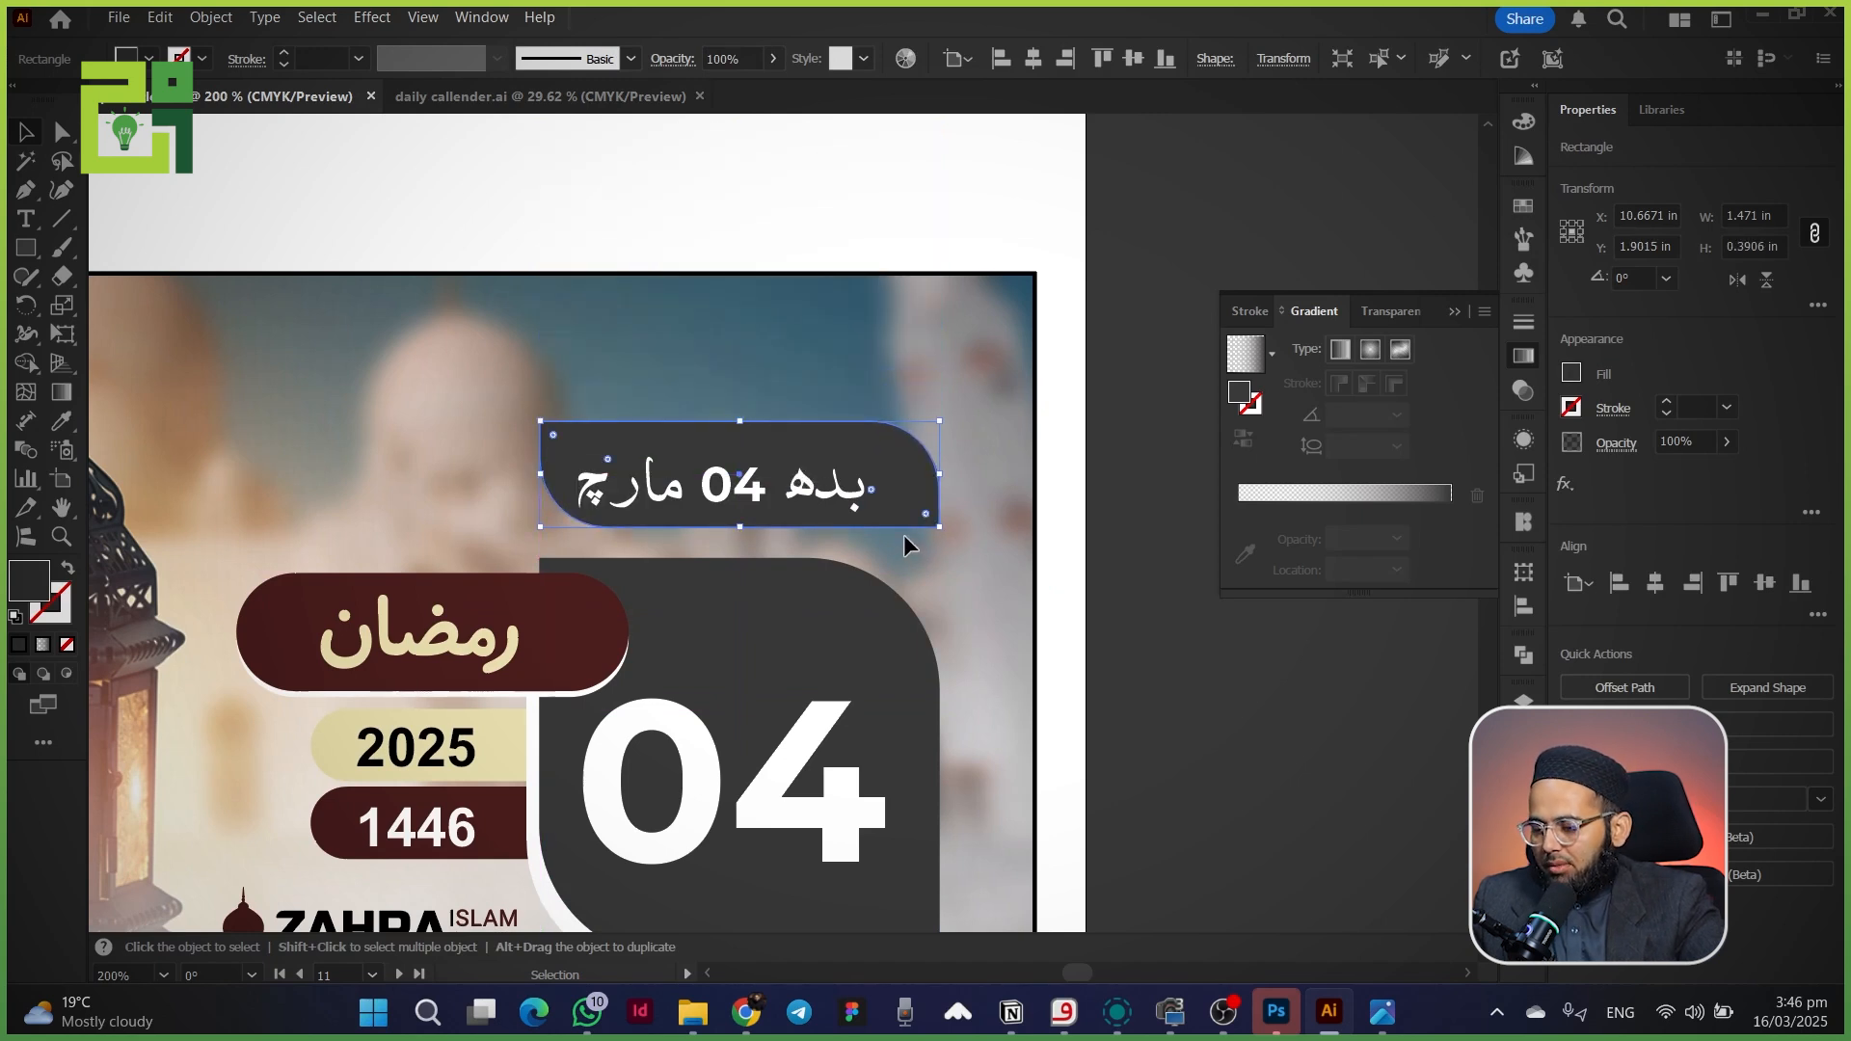
{"action": "key", "text": "ctrl+shift+a"}
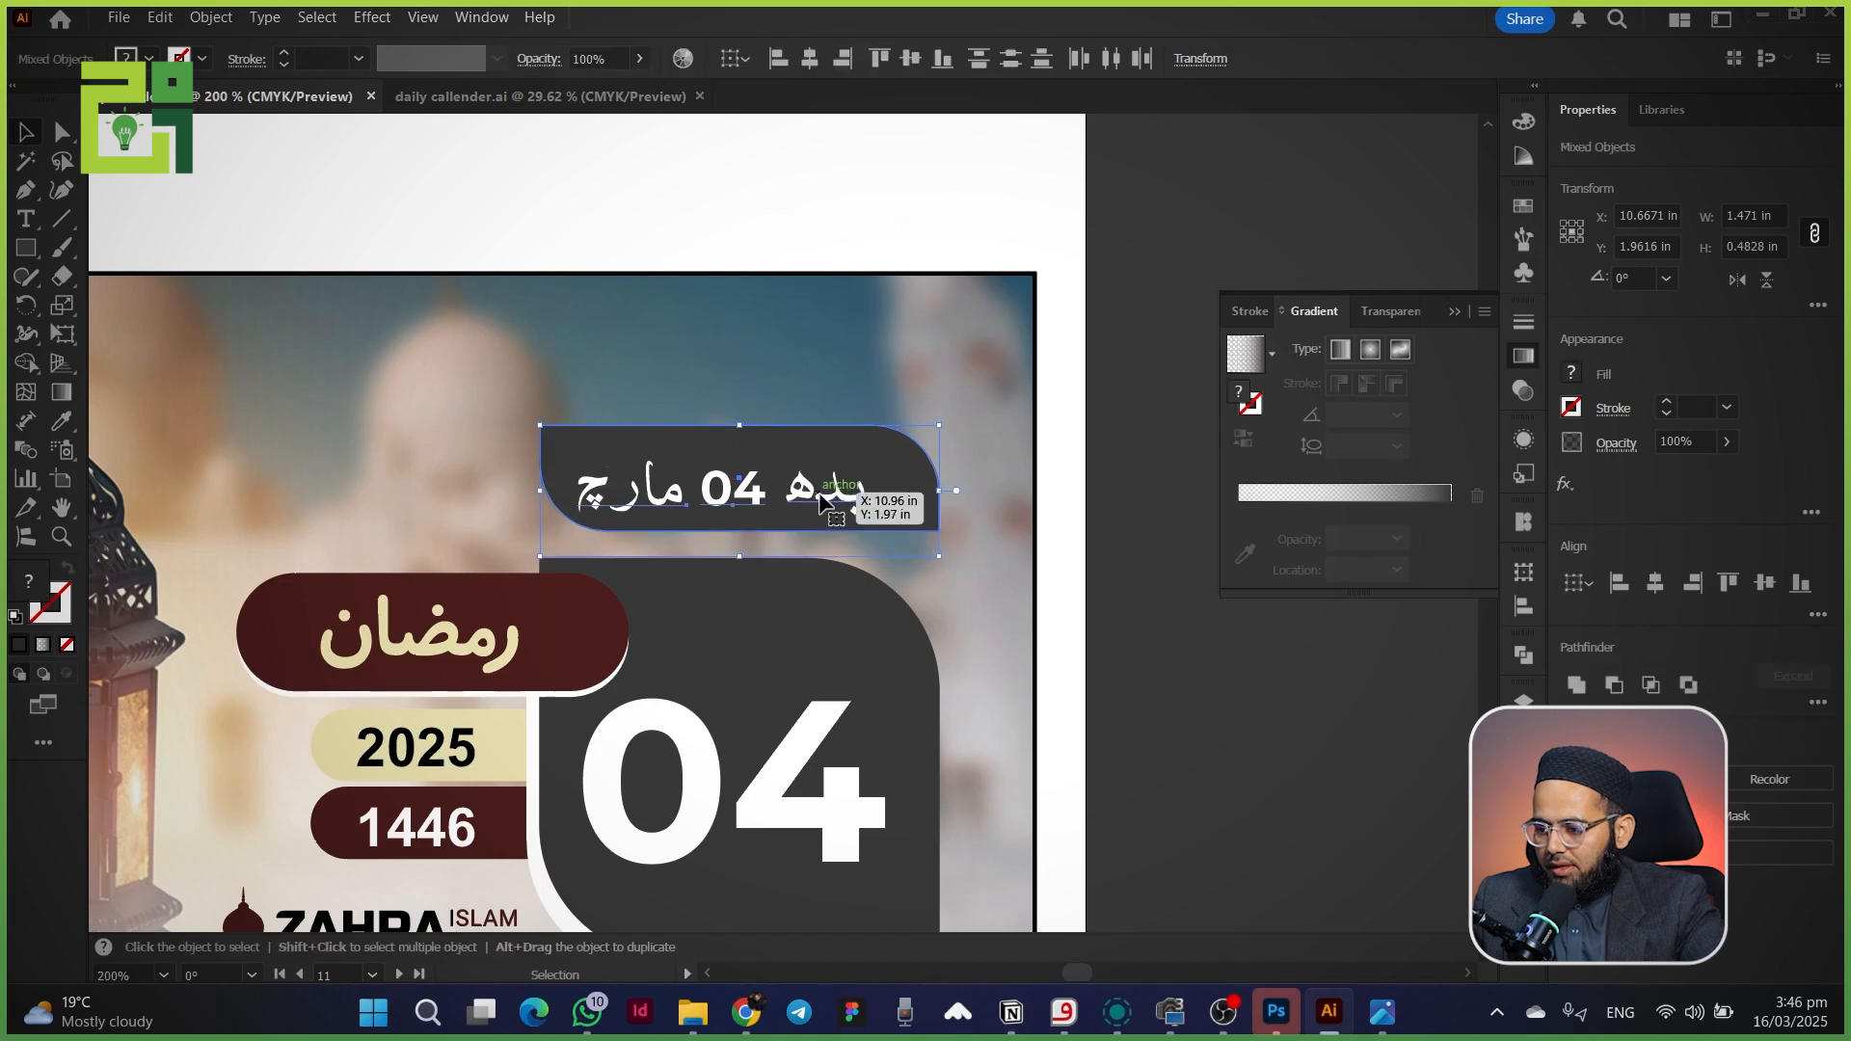
- Add an anchor point on the date banner's lower edge, pull its lower-right corner down, and smooth the bend into a curve
{"action": "left_click", "coordinate": [557, 443]}
{"action": "left_click_drag", "start_coordinate": [26, 201], "coordinate": [193, 217]}
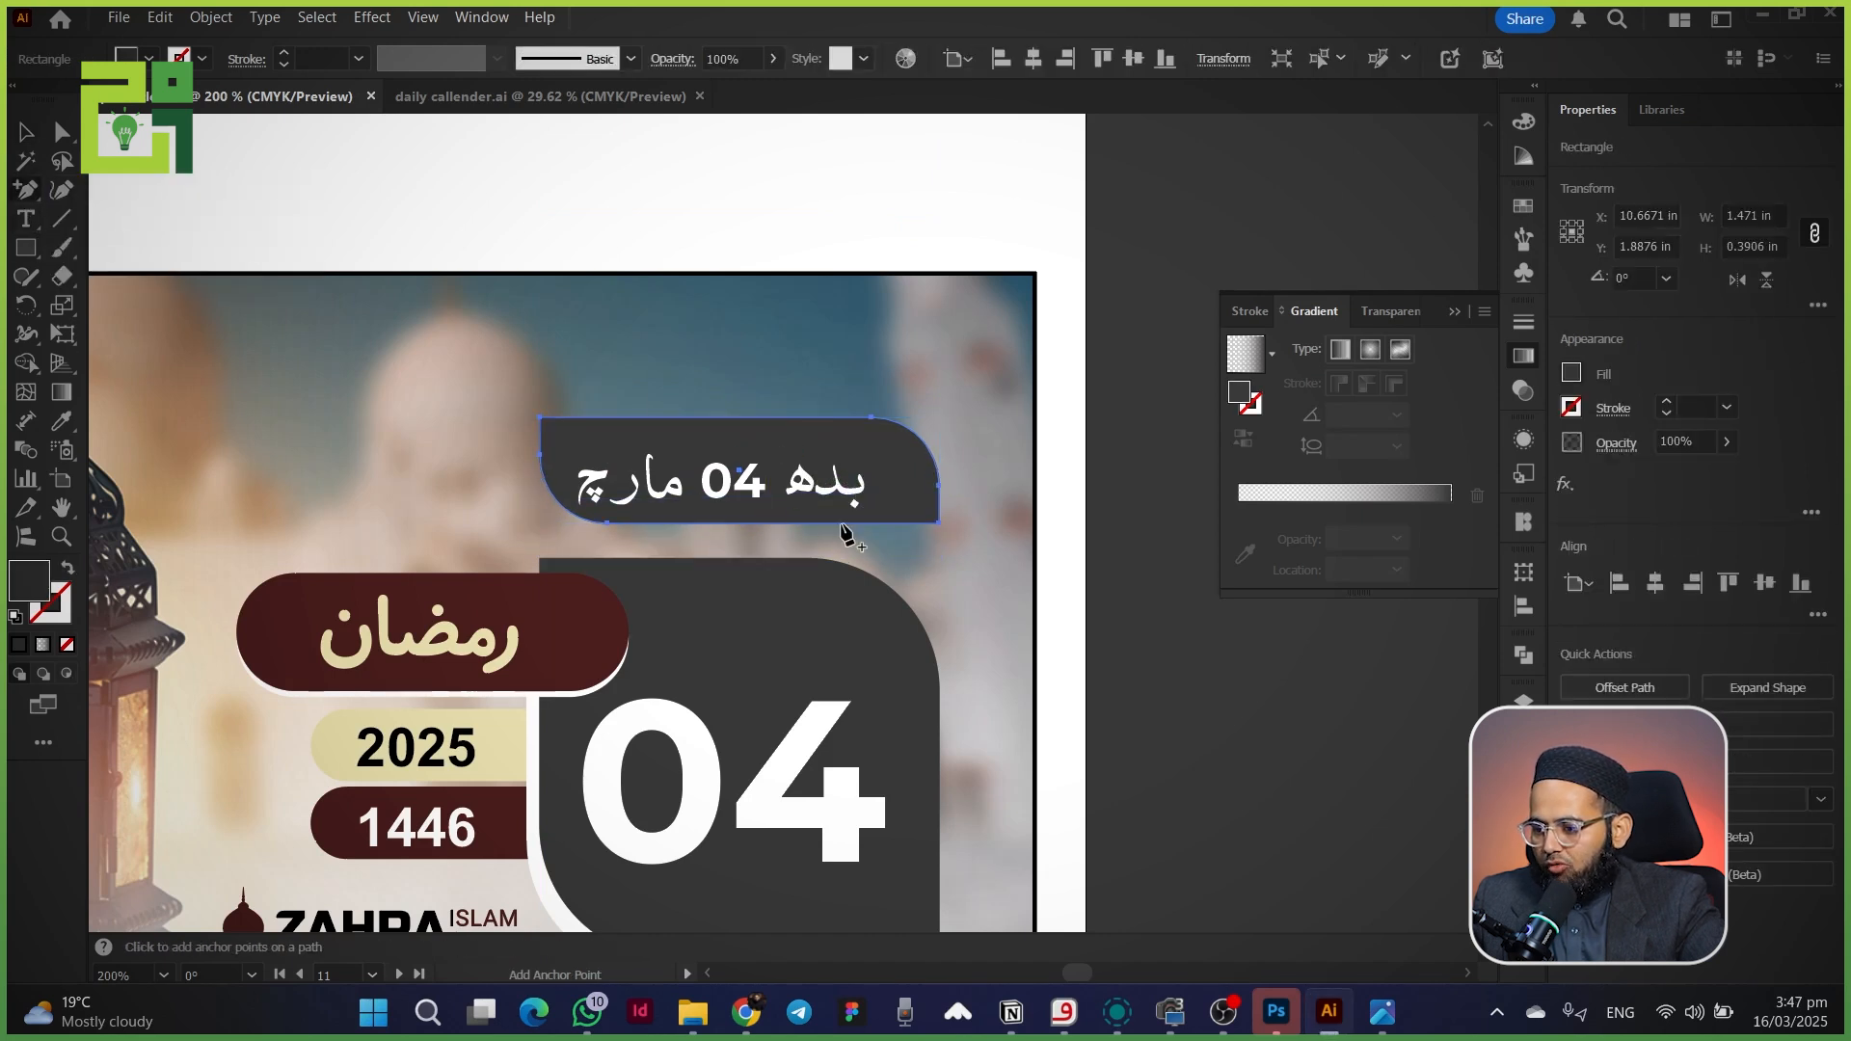
{"action": "left_click", "coordinate": [849, 523]}
{"action": "left_click", "coordinate": [64, 135]}
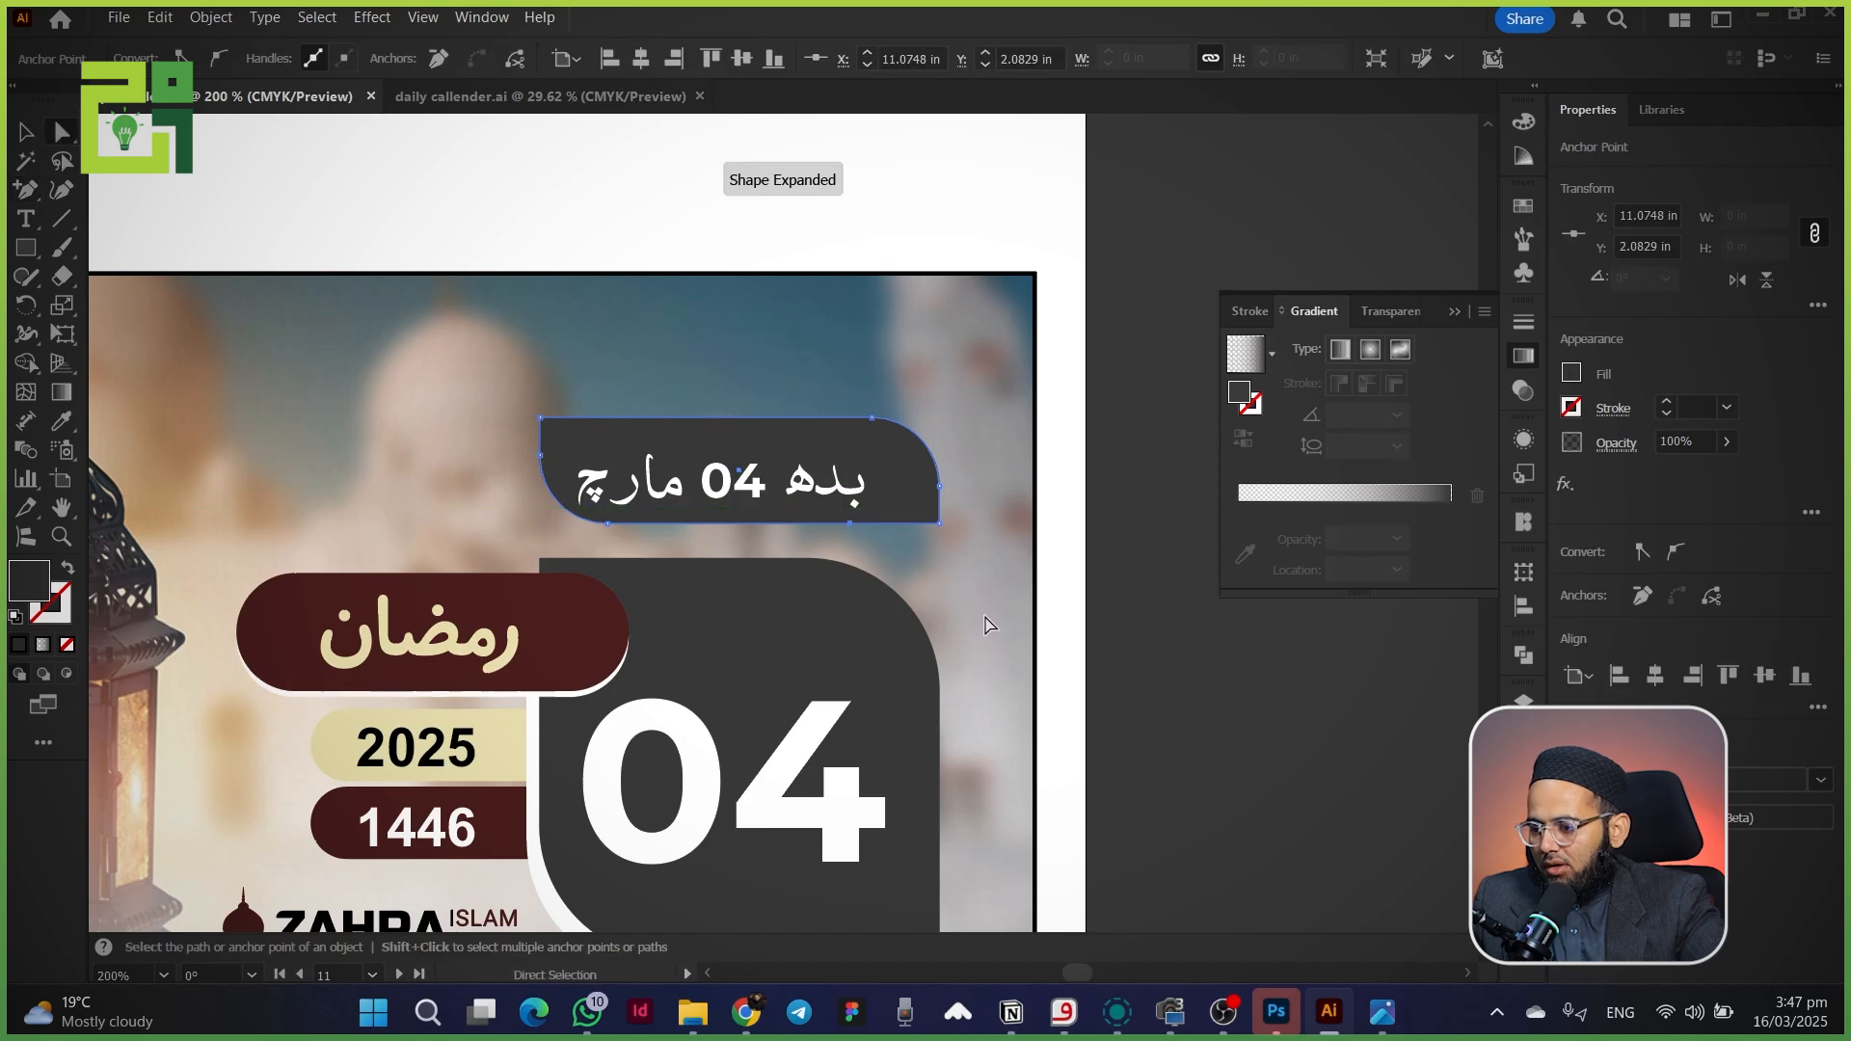
{"action": "left_click_drag", "start_coordinate": [938, 525], "coordinate": [939, 592]}
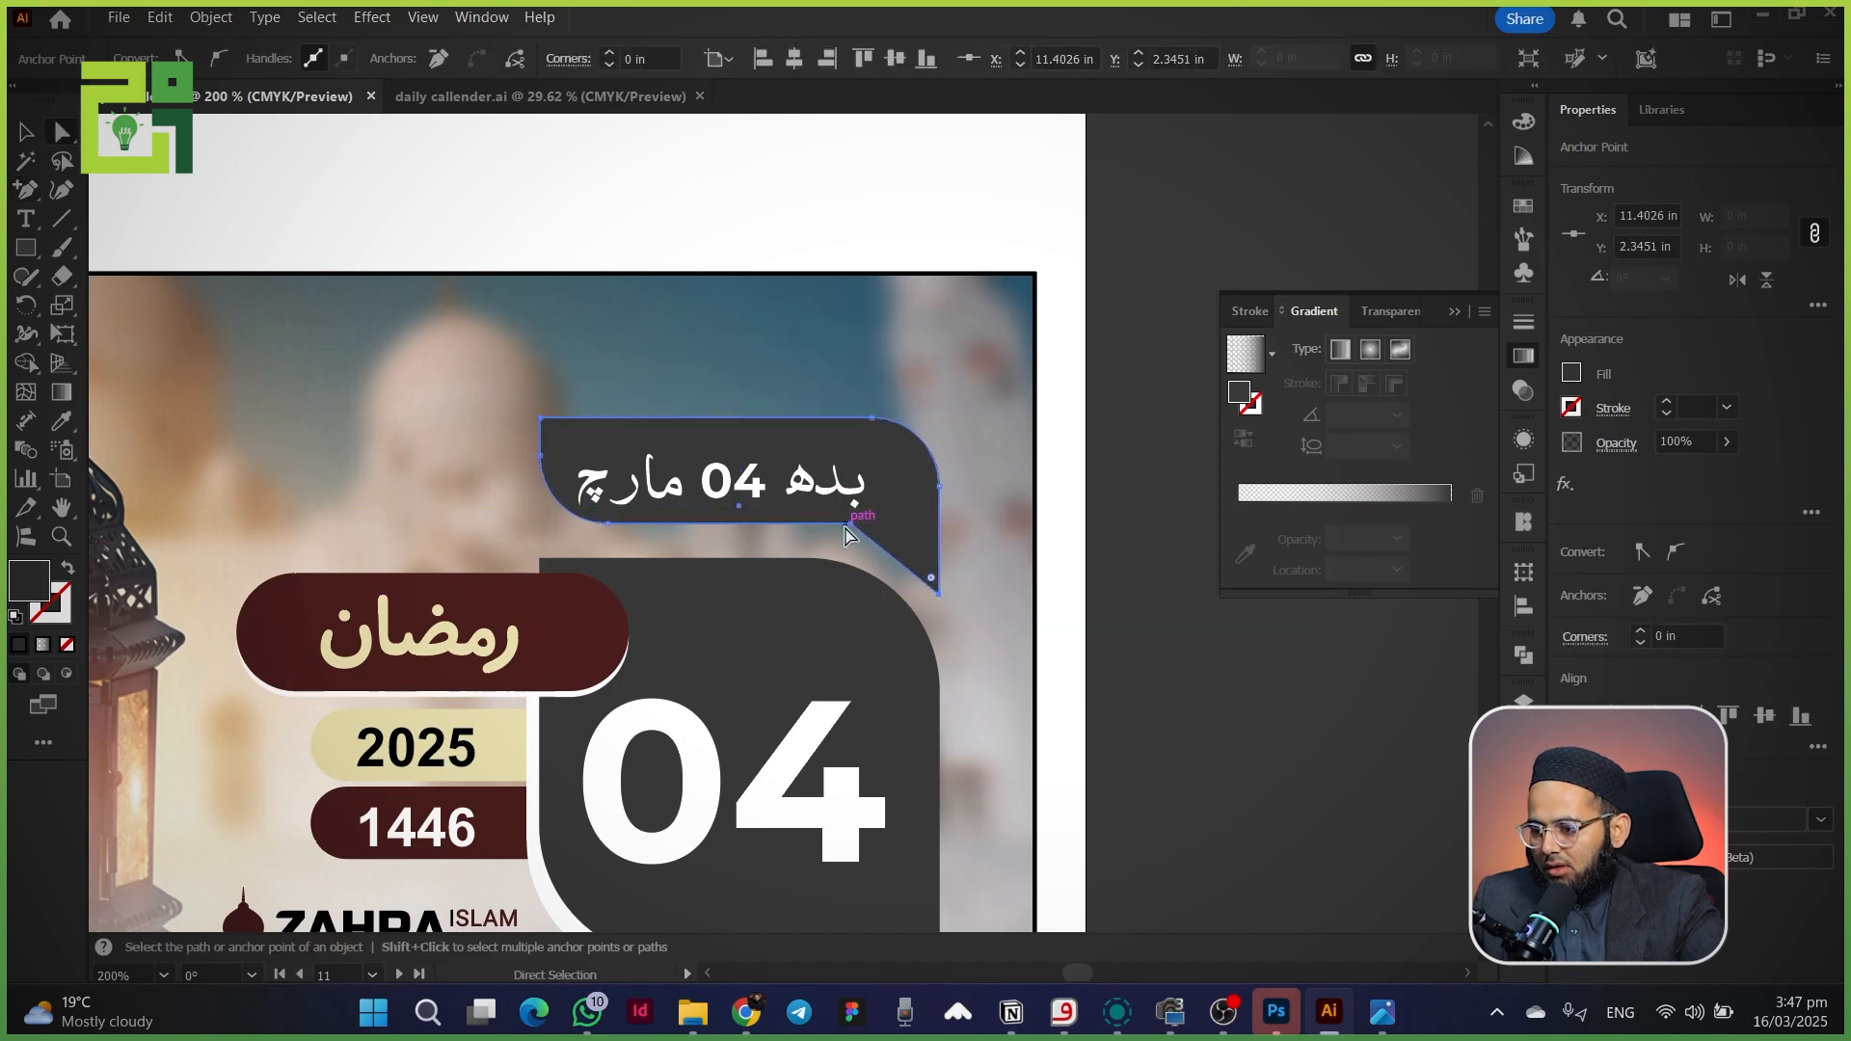
{"action": "left_click", "coordinate": [848, 526]}
{"action": "left_click_drag", "start_coordinate": [844, 544], "coordinate": [835, 583]}
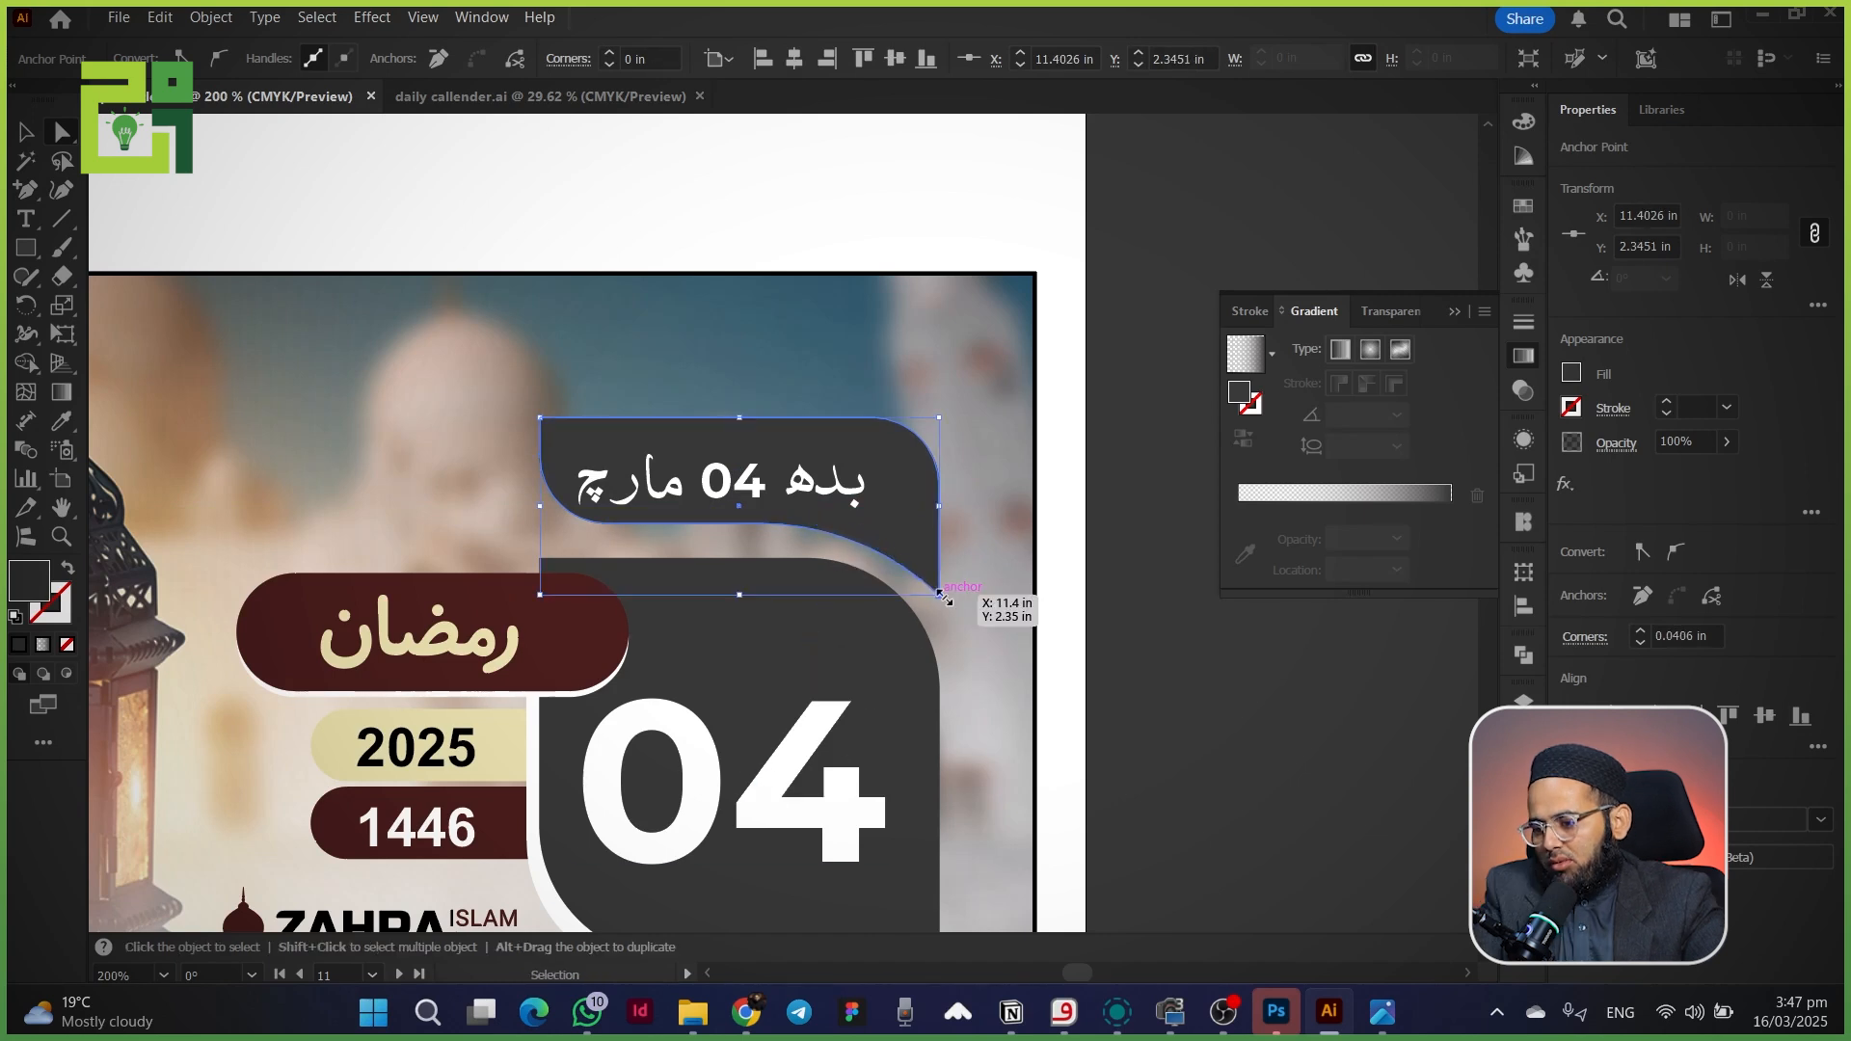
- Fill the date banner with the cream sampled from رمضان, and colour the date text with the 04 square's dark grey
{"action": "key", "text": "v"}
{"action": "key", "text": "i"}
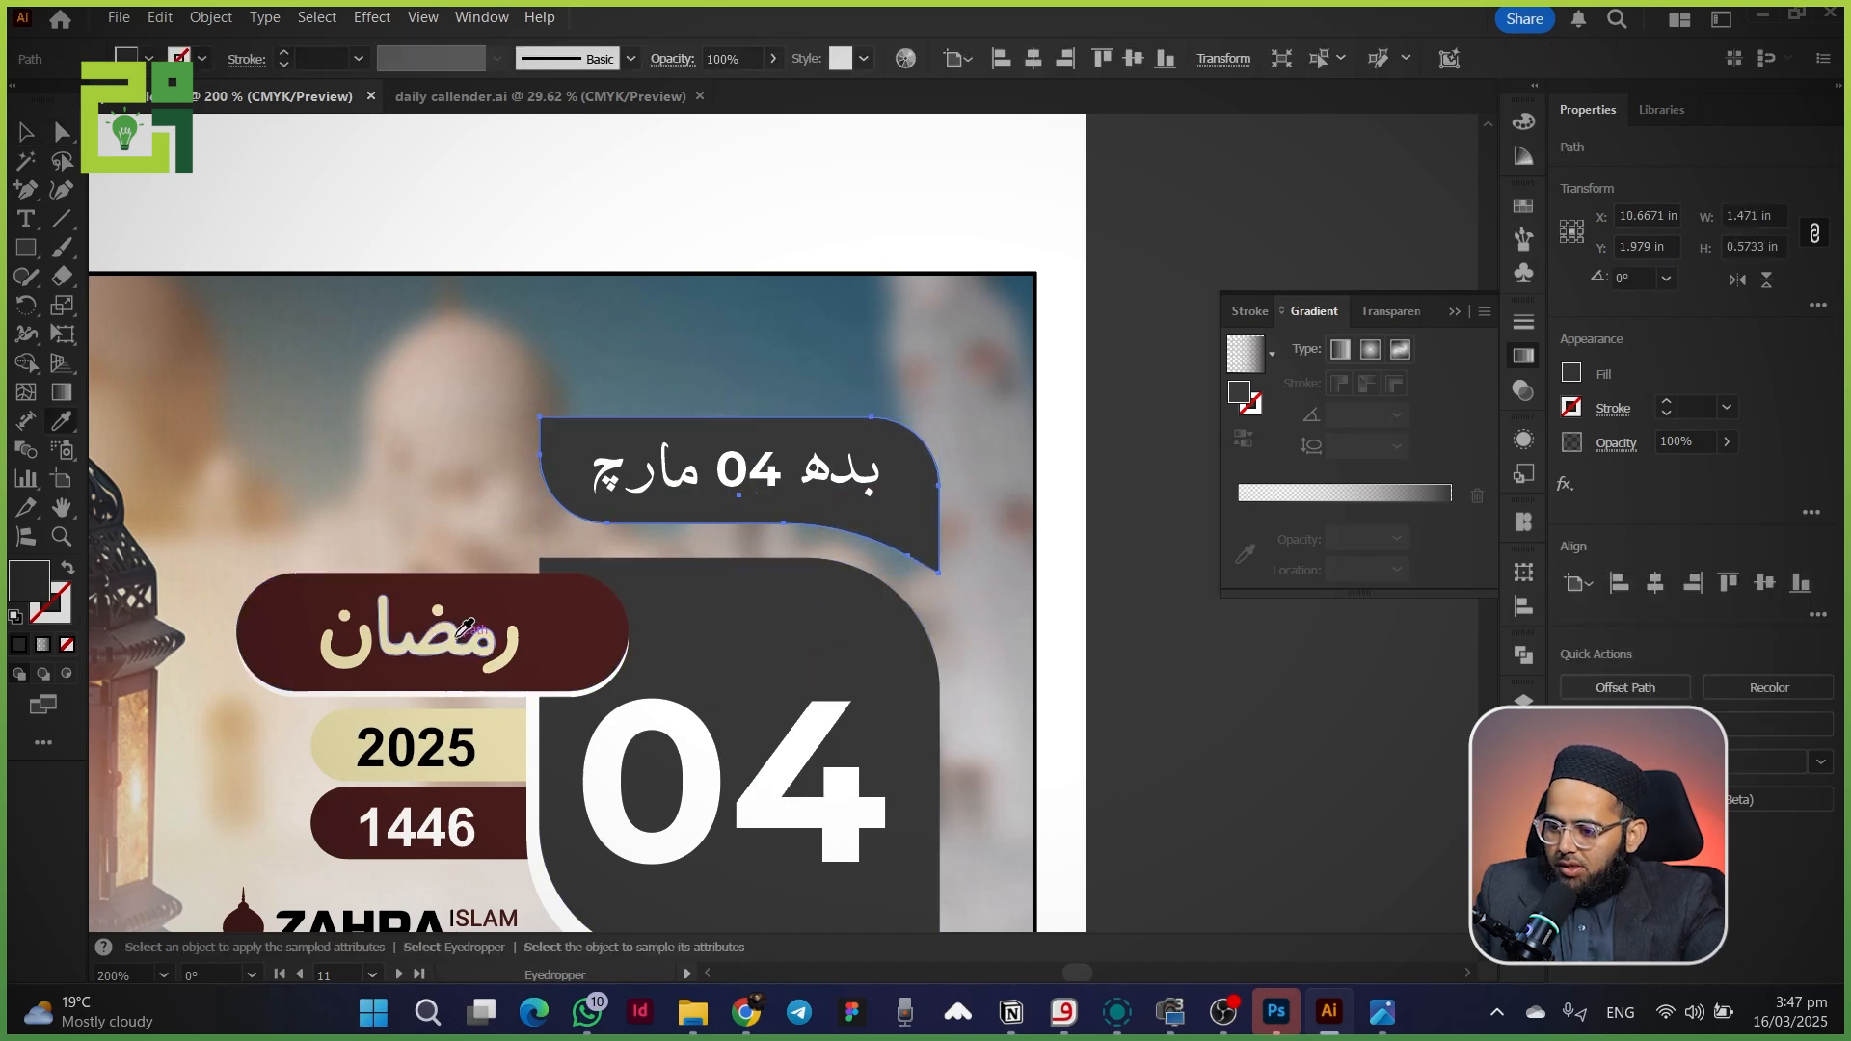
{"action": "left_click", "coordinate": [466, 633]}
{"action": "key", "text": "v"}
{"action": "left_click", "coordinate": [605, 497]}
{"action": "key", "text": "i"}
{"action": "left_click", "coordinate": [687, 576]}
{"action": "key", "text": "v"}
- Place a copy of the date banner behind it, offset slightly downward, and fill it with the white sampled from the 04 numeral
{"action": "left_click", "coordinate": [565, 443]}
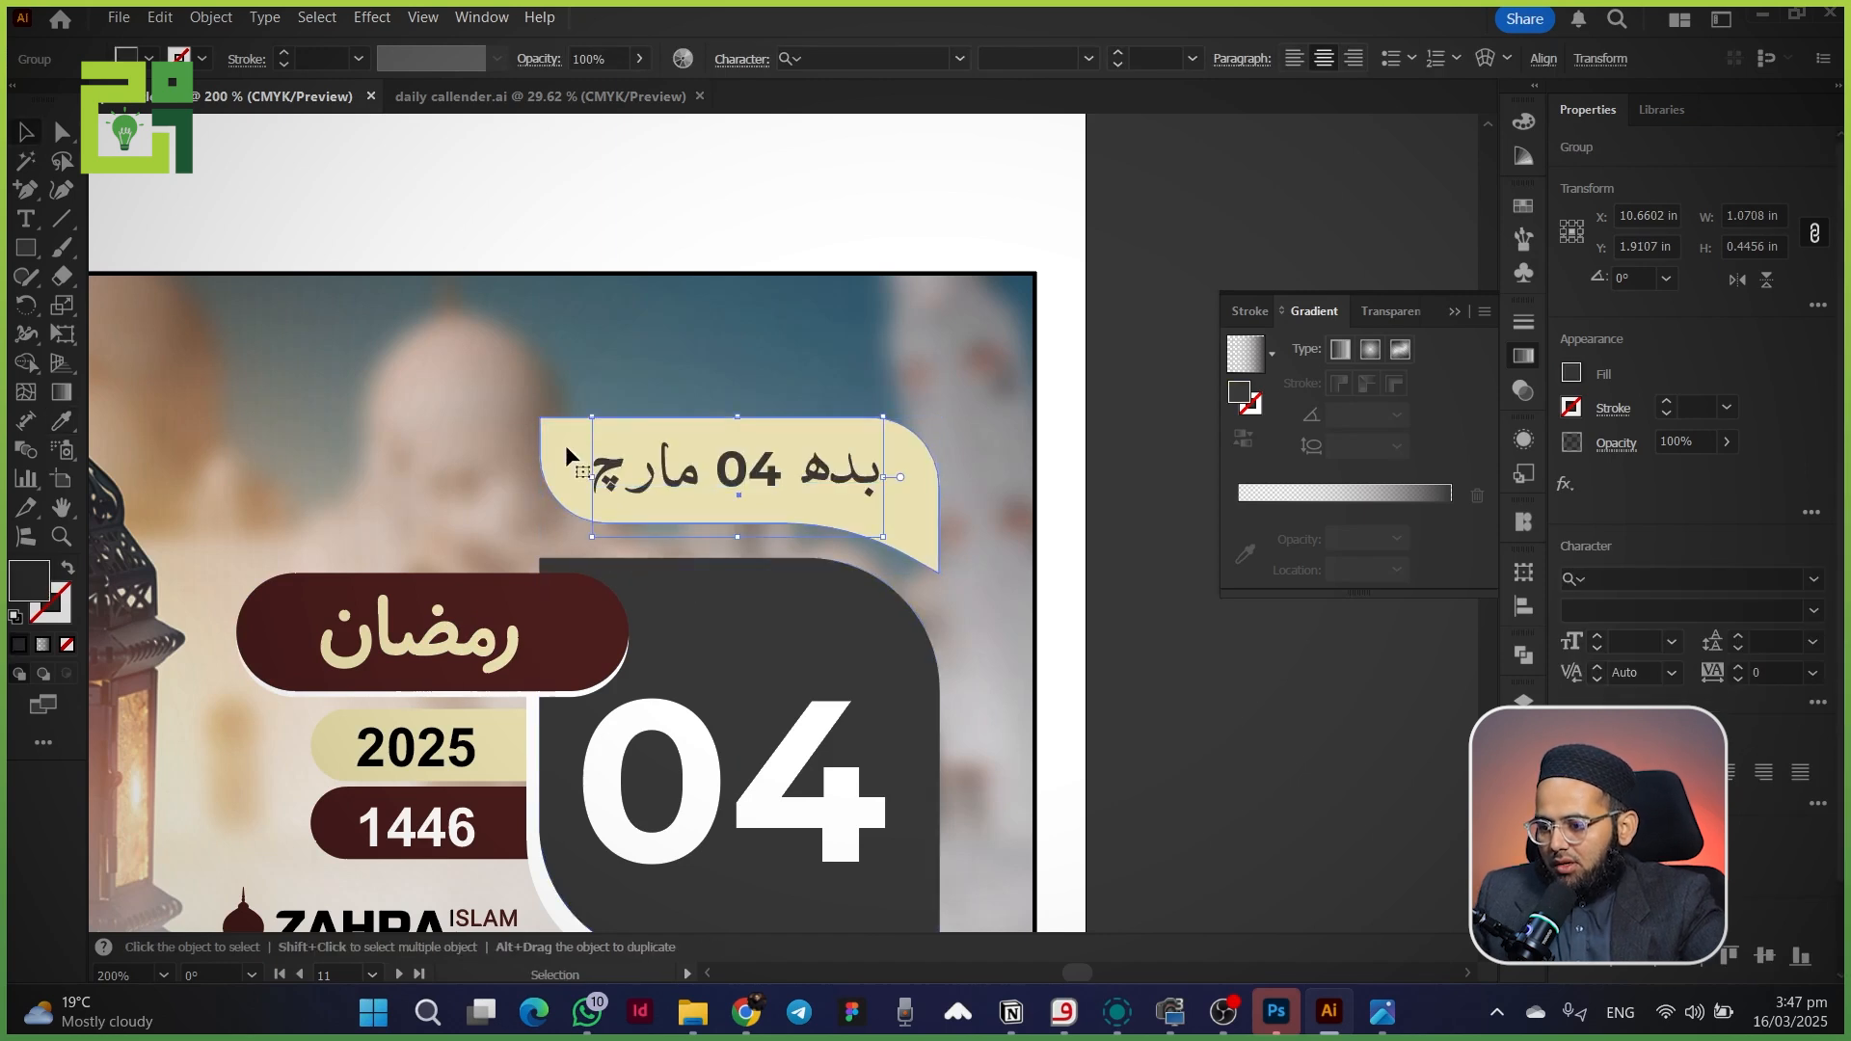
{"action": "left_click_drag", "start_coordinate": [565, 445], "coordinate": [565, 449]}
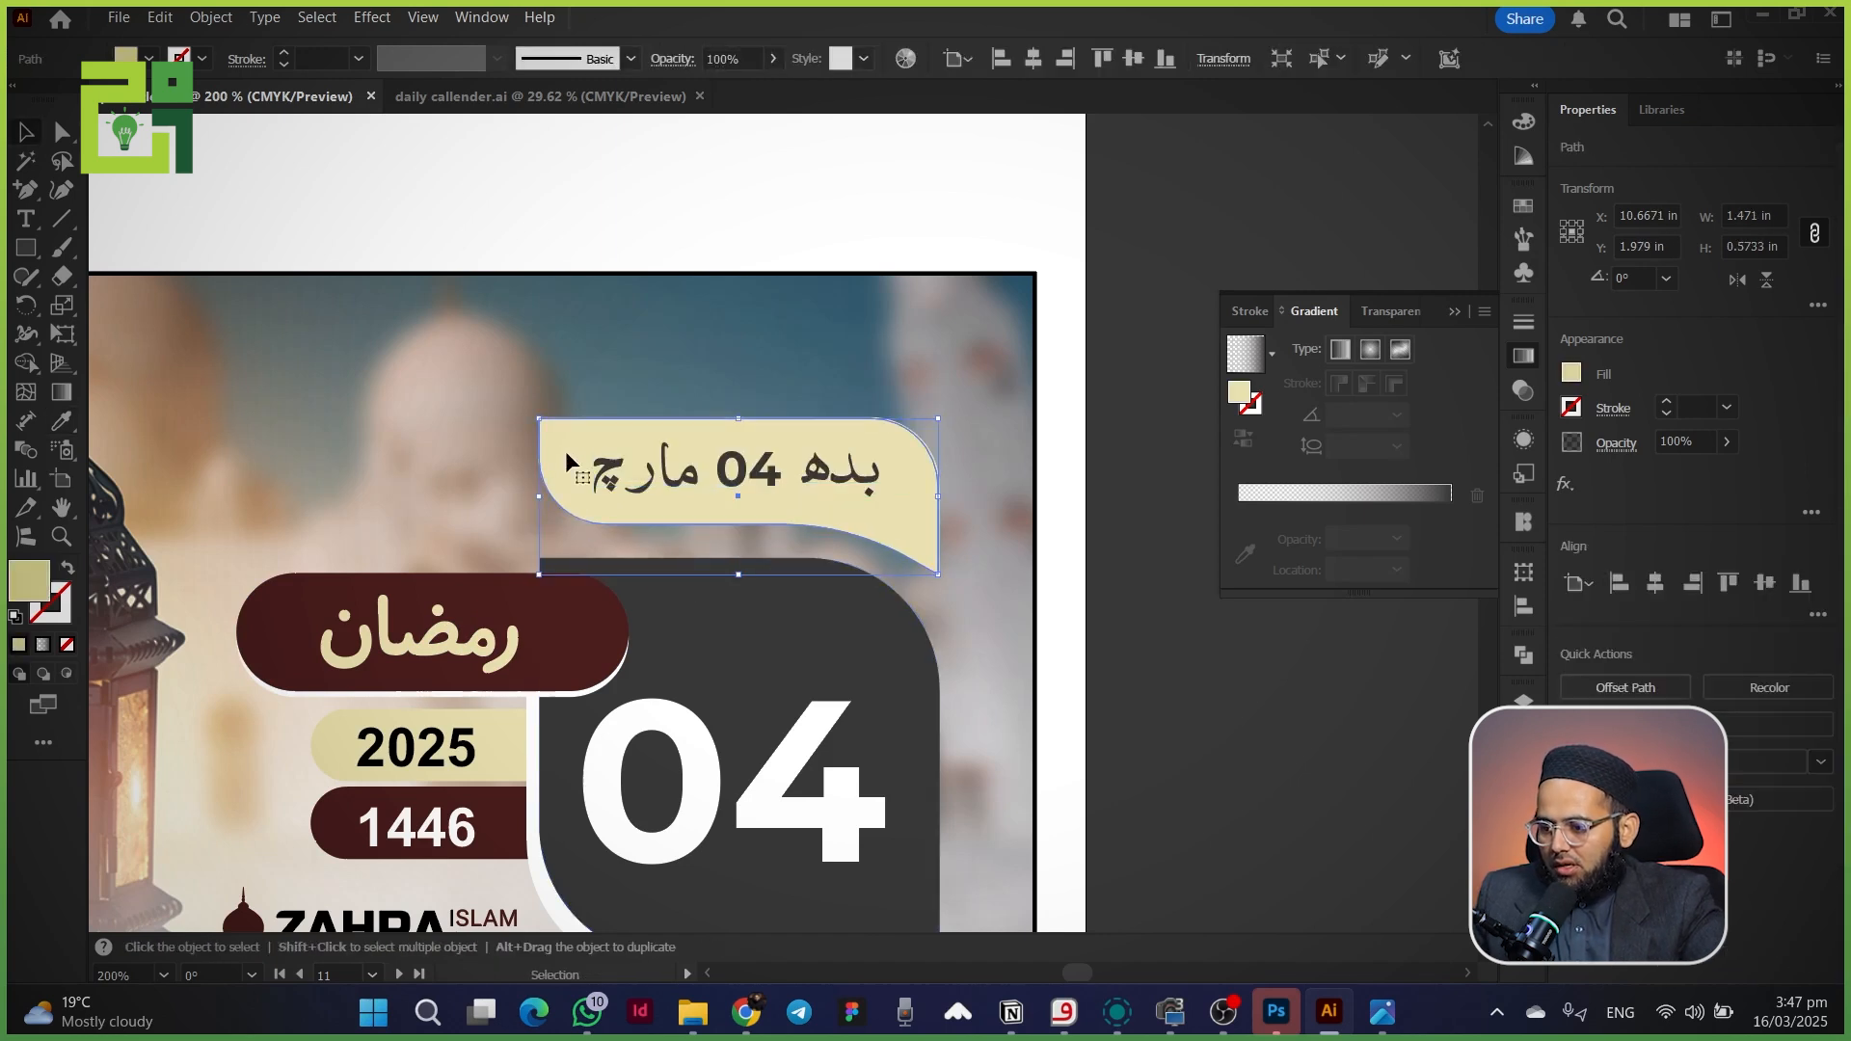
{"action": "key", "text": "i"}
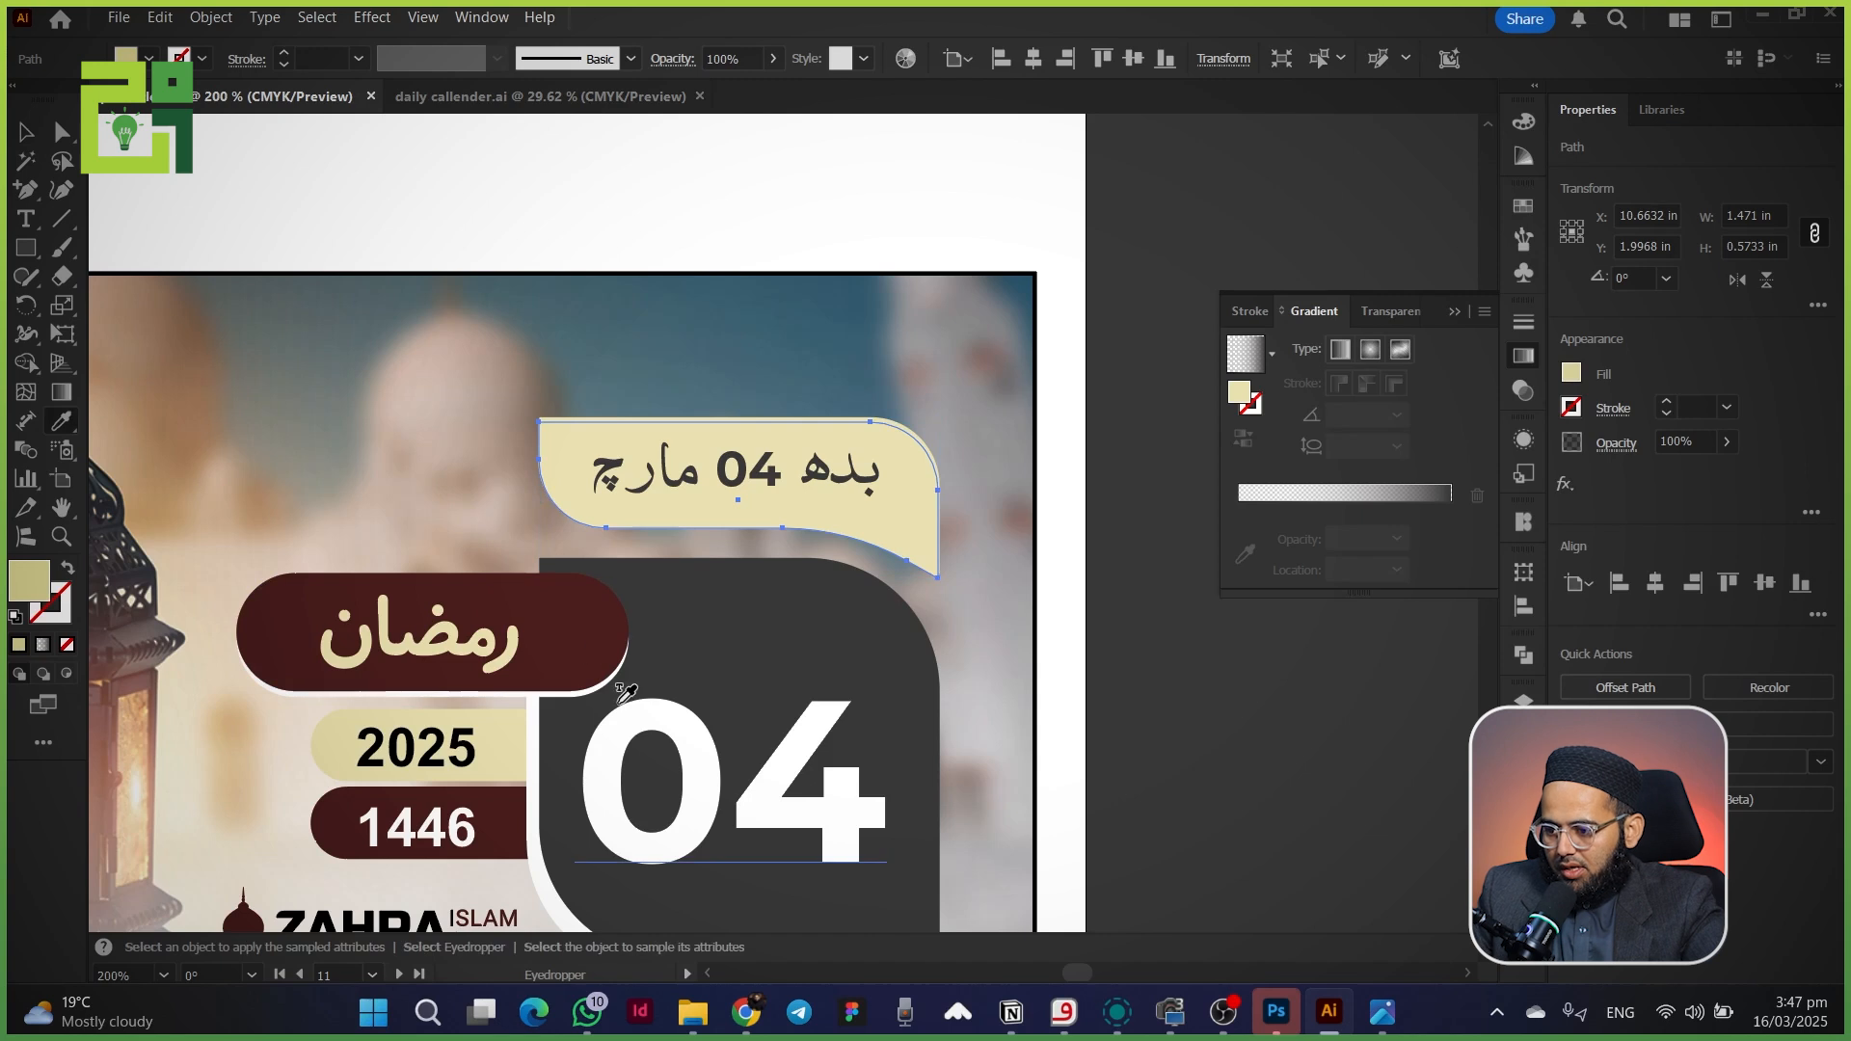
{"action": "left_click", "coordinate": [620, 727]}
{"action": "key", "text": "v"}
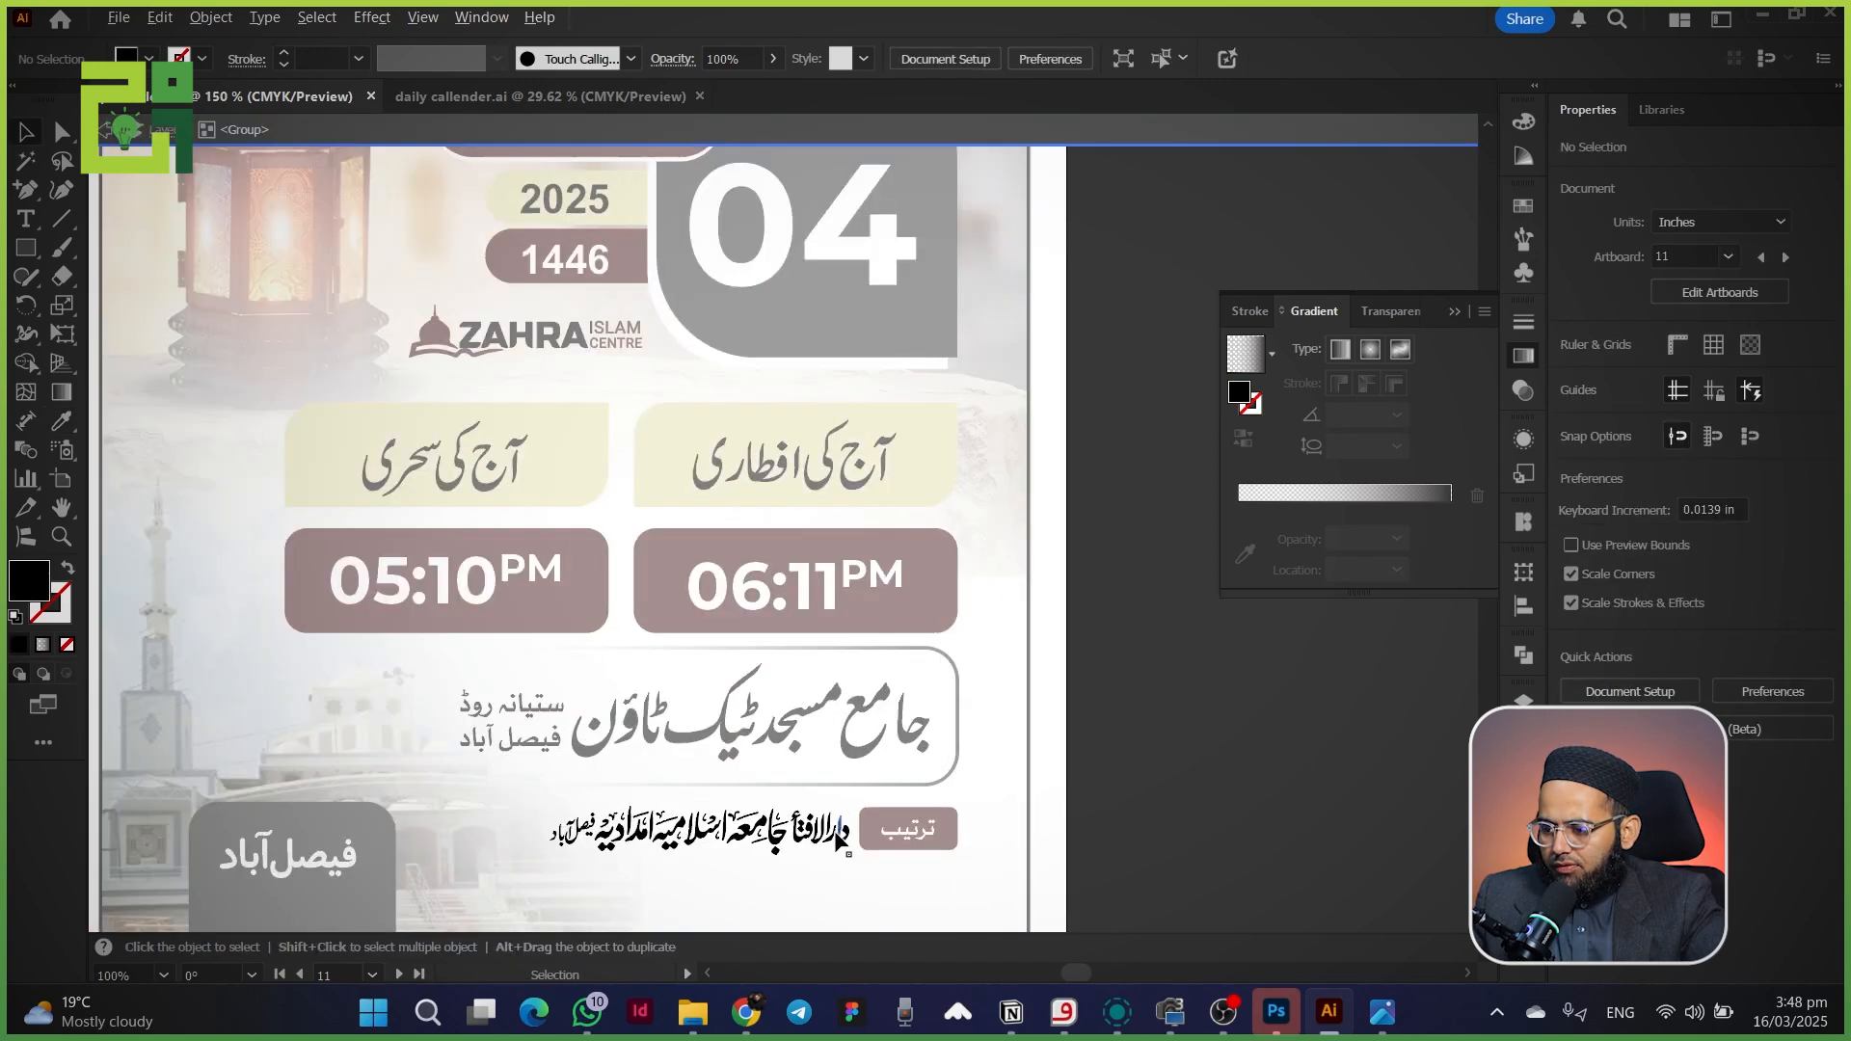
- Recolour the words دارالافتأ and فیصل آباد in the calligraphy line beside ترتیب maroon
{"action": "scroll", "coordinate": [836, 831], "scroll_direction": "up", "scroll_amount": 3}
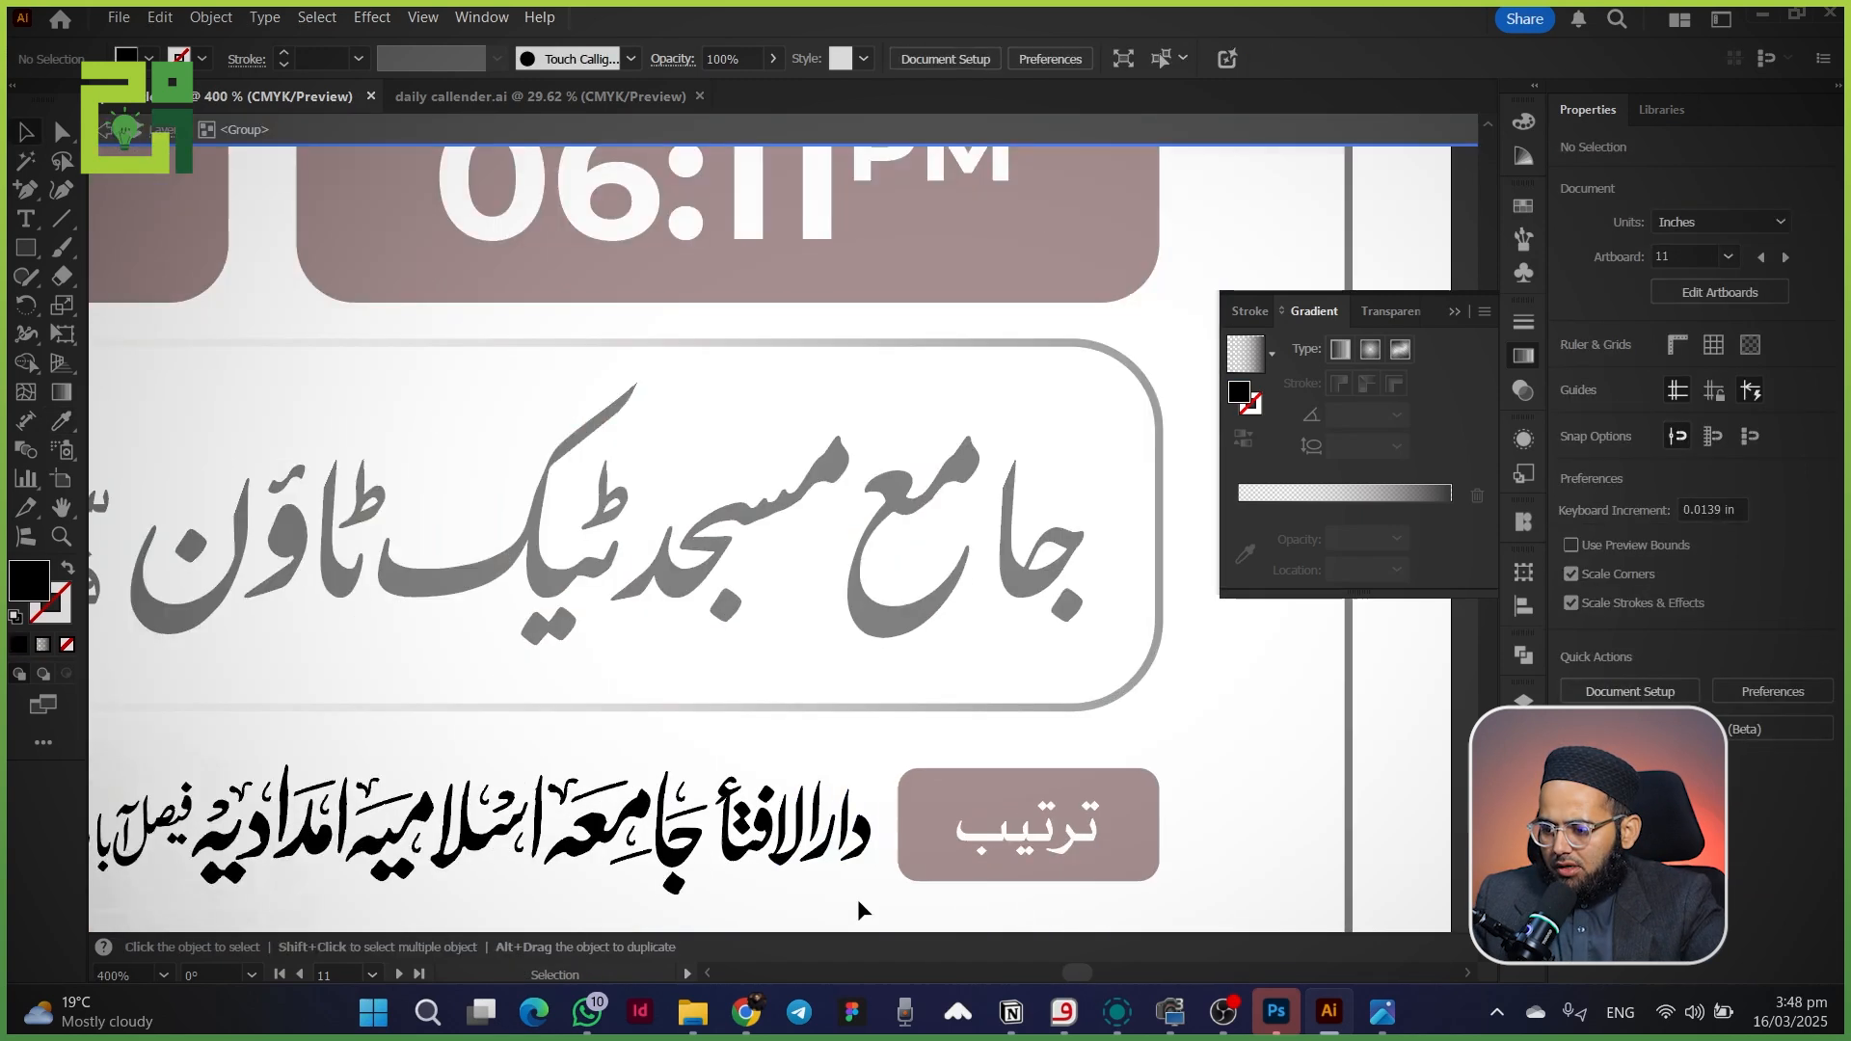
{"action": "left_click", "coordinate": [743, 779]}
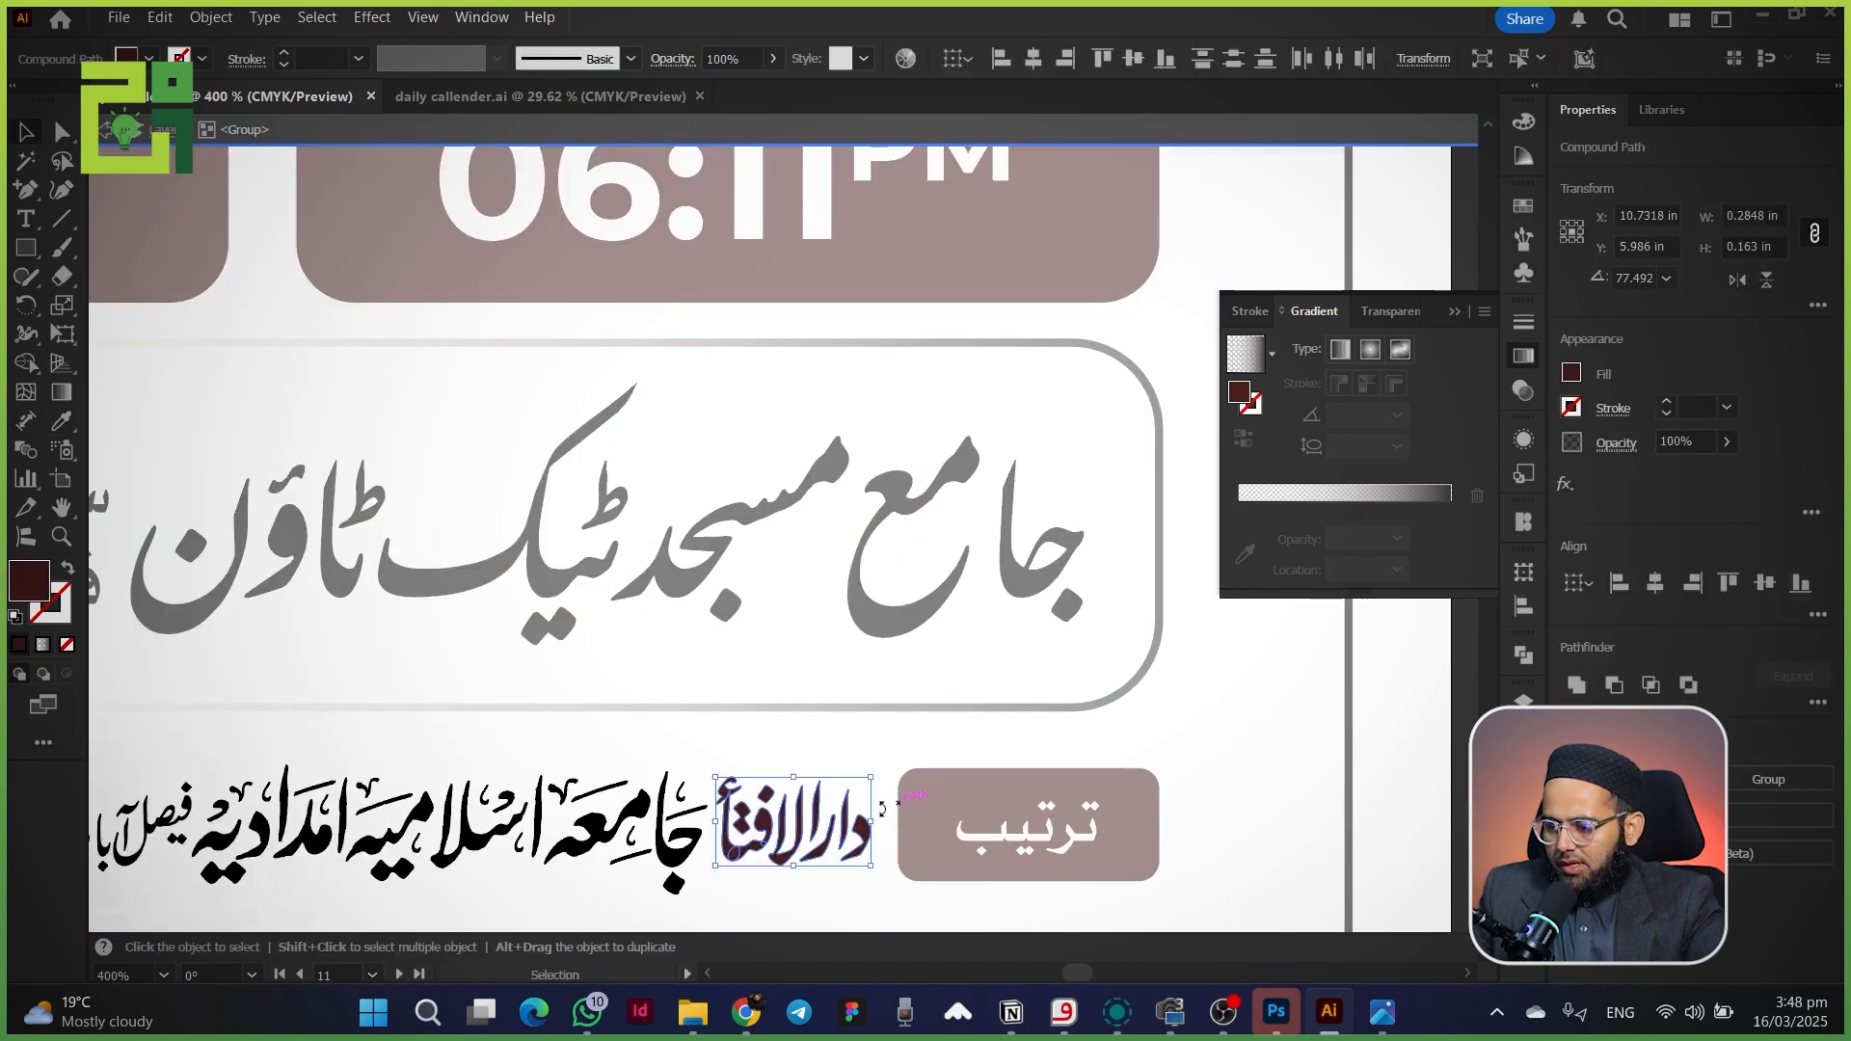
{"action": "left_click_drag", "start_coordinate": [431, 838], "coordinate": [990, 737]}
{"action": "left_click", "coordinate": [746, 791]}
{"action": "key", "text": "i"}
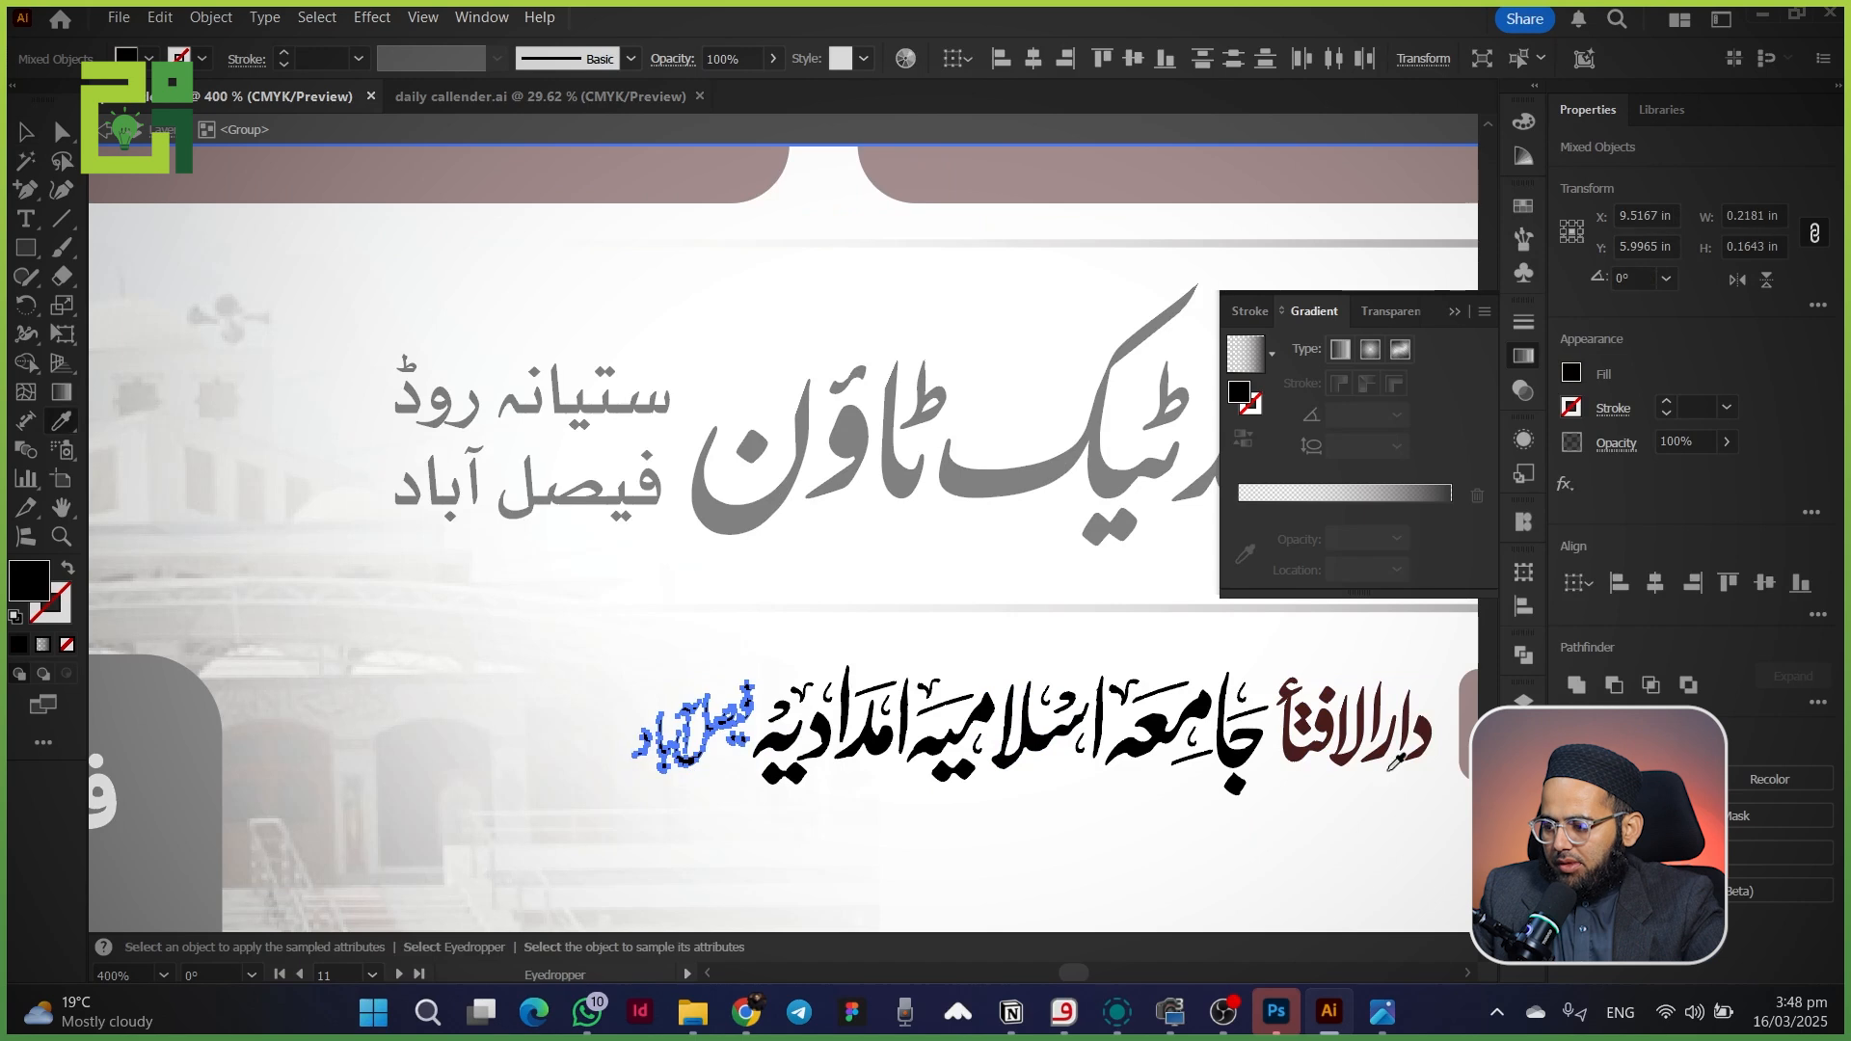
{"action": "left_click", "coordinate": [1402, 734]}
{"action": "key", "text": "v"}
{"action": "double_click", "coordinate": [789, 887]}
{"action": "scroll", "coordinate": [746, 881], "scroll_direction": "down", "scroll_amount": 2}
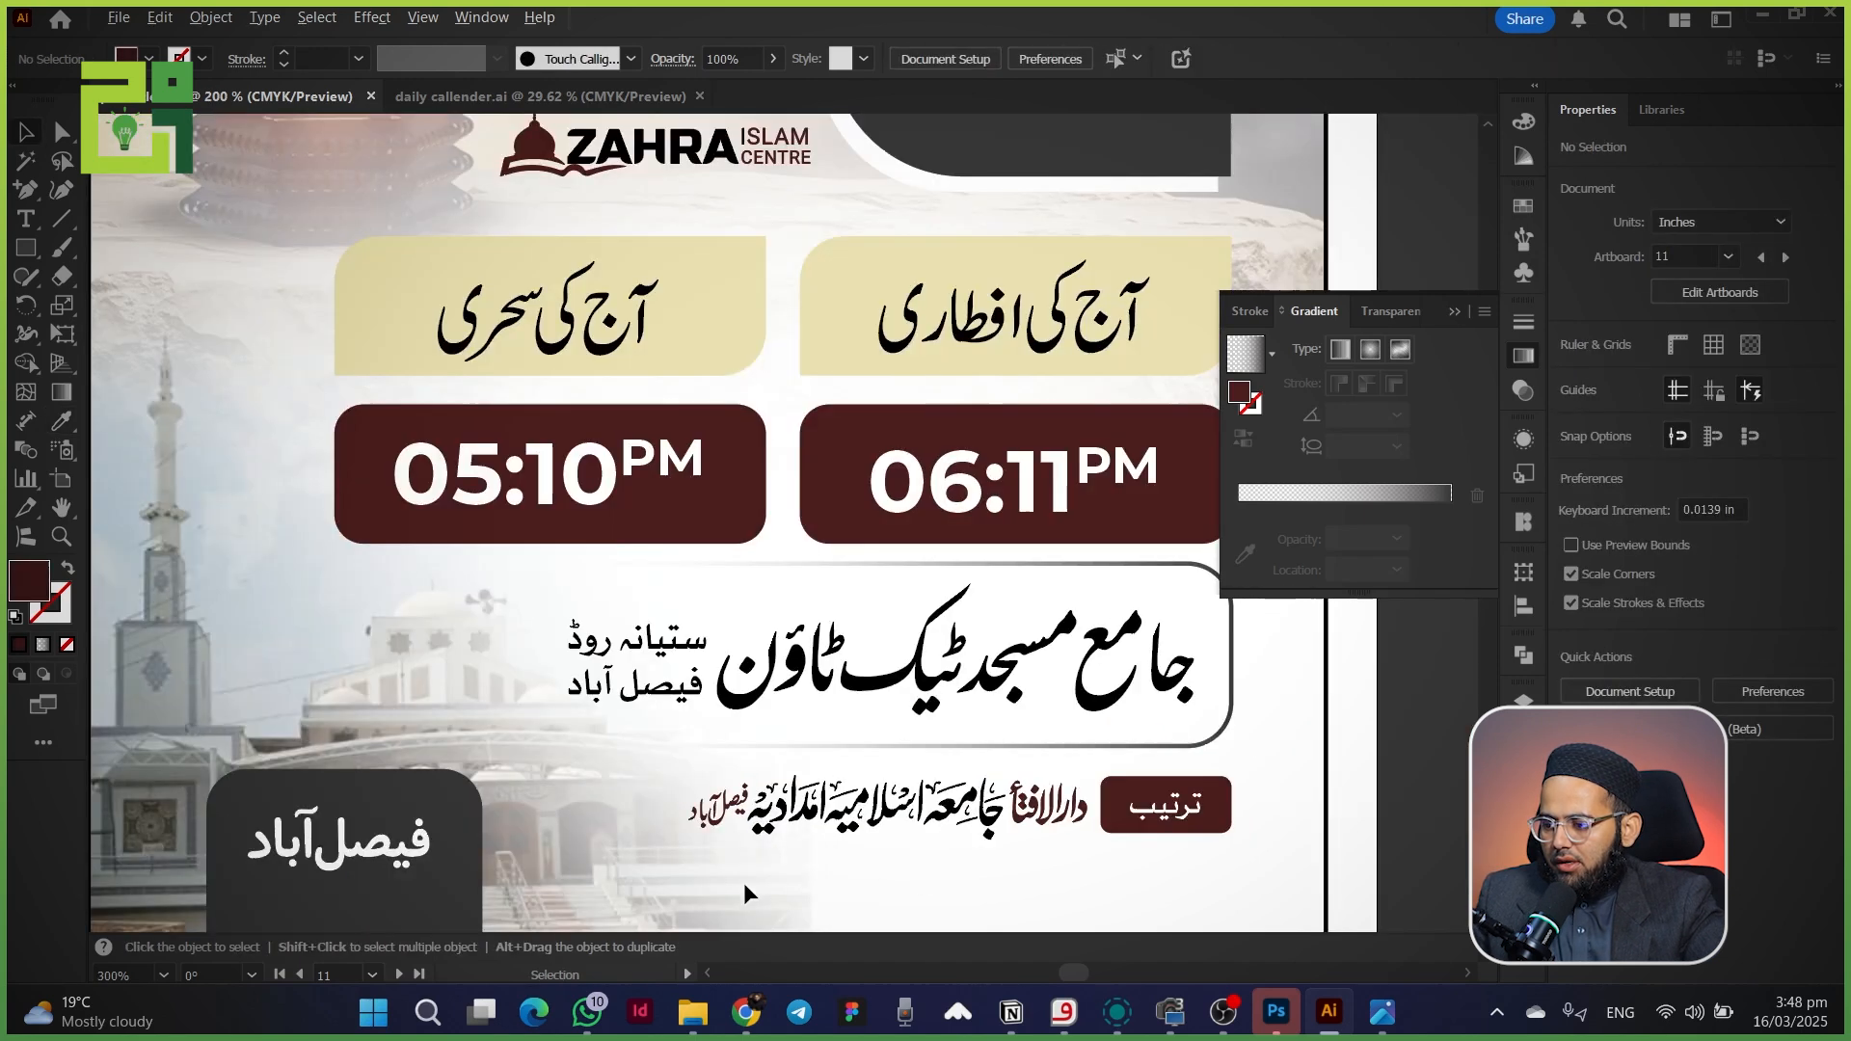
- Change the white offset shape behind the date banner to the maroon sampled from the رمضان pill
{"action": "left_click_drag", "start_coordinate": [743, 882], "coordinate": [616, 946]}
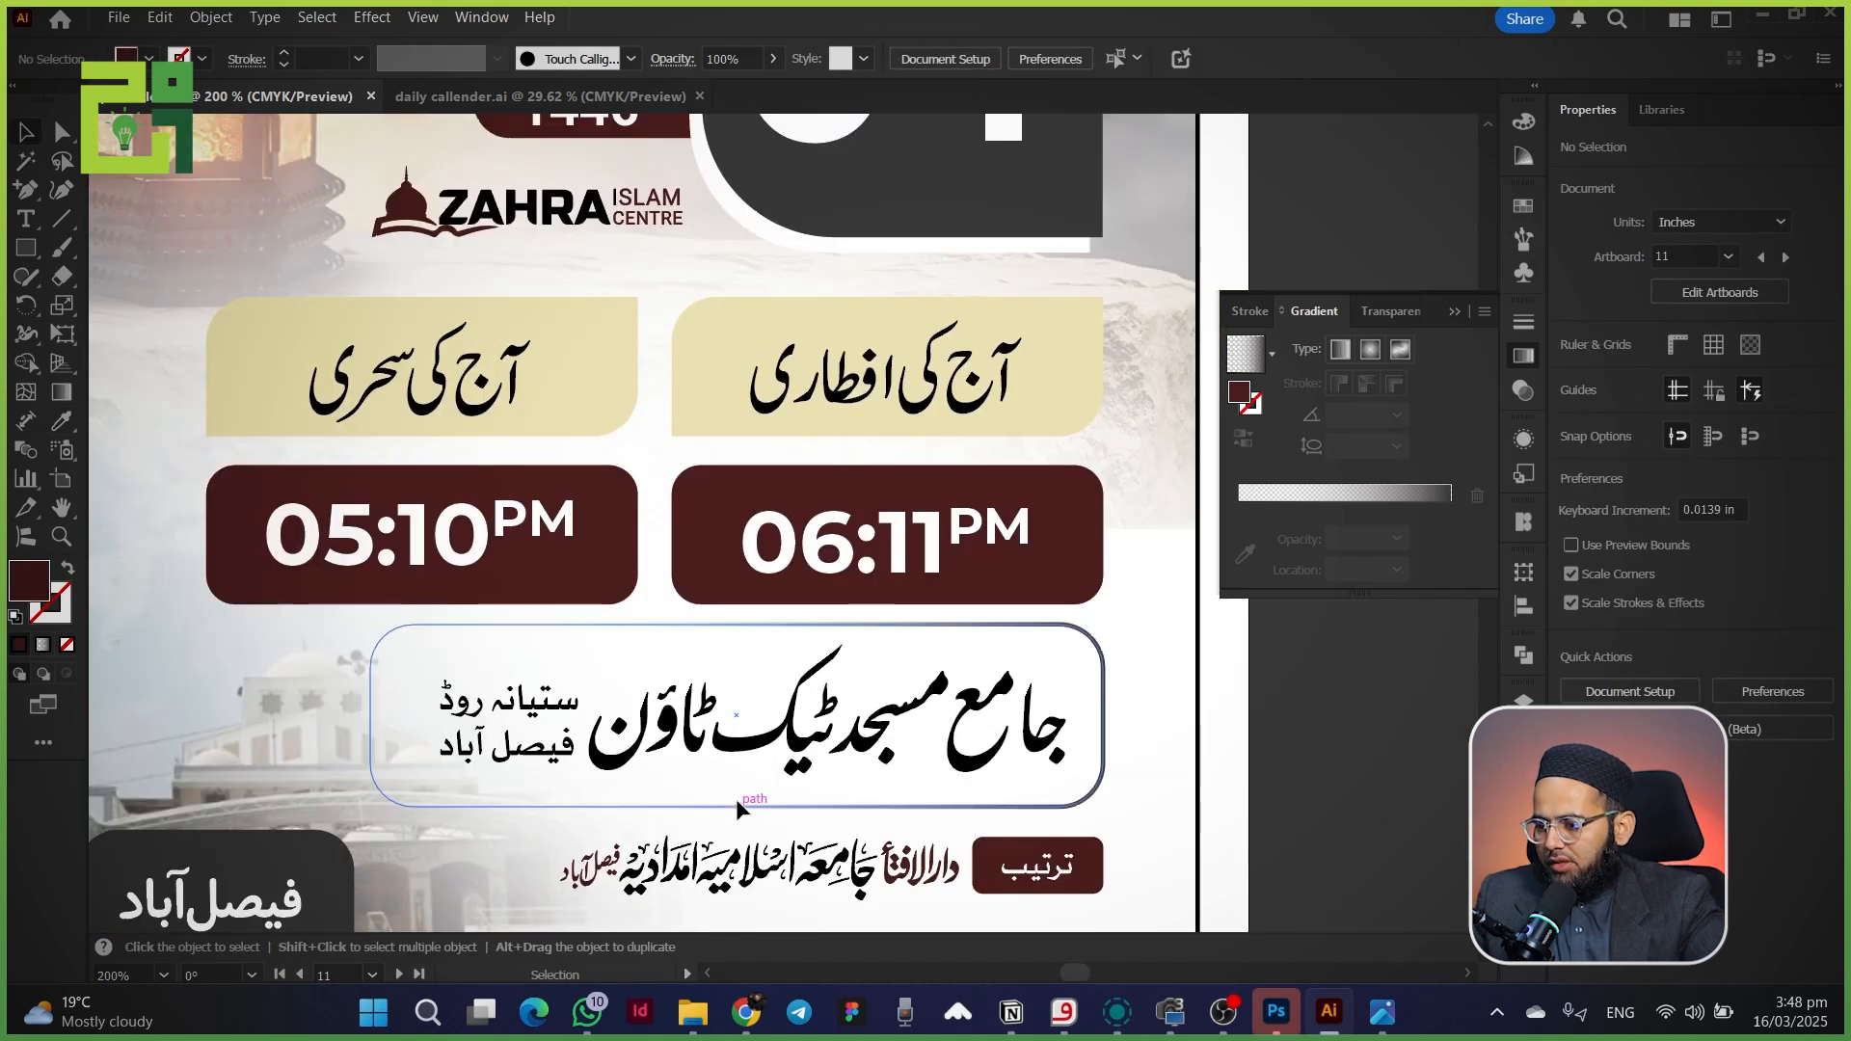
{"action": "scroll", "coordinate": [738, 817], "scroll_direction": "up", "scroll_amount": 6}
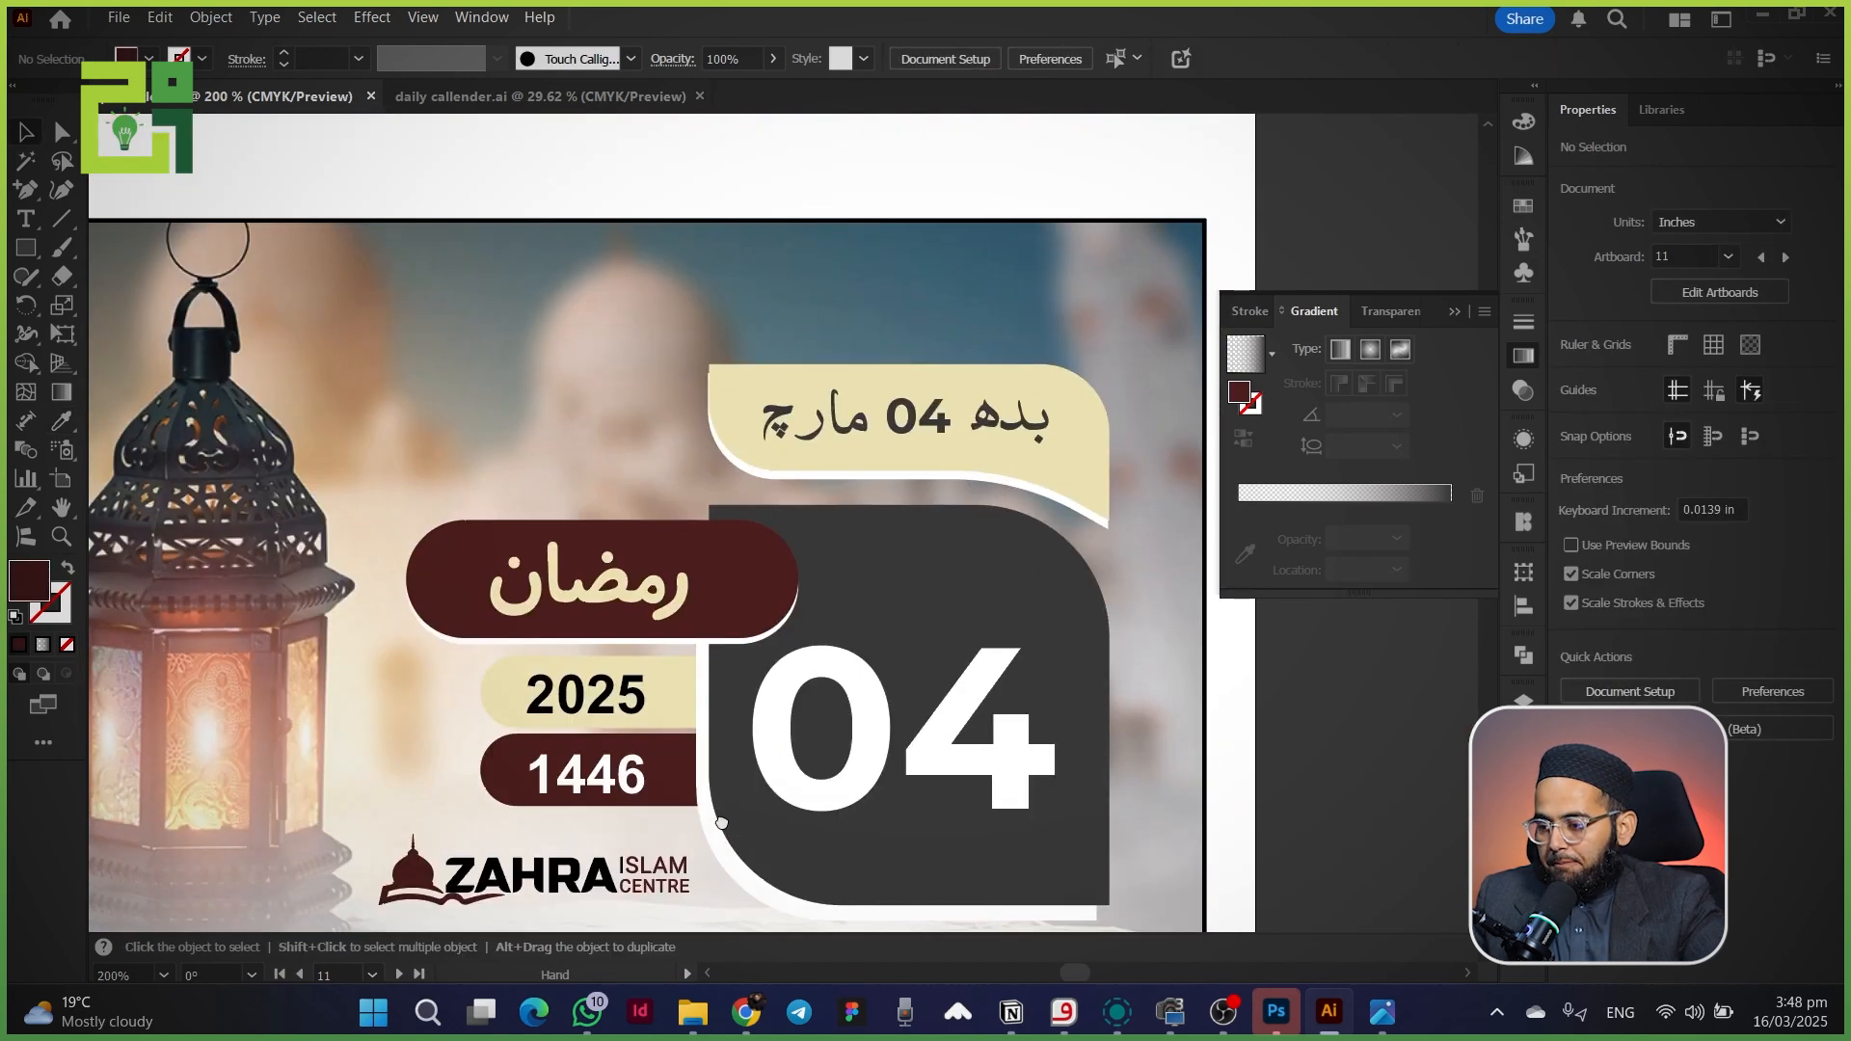
{"action": "left_click", "coordinate": [744, 345]}
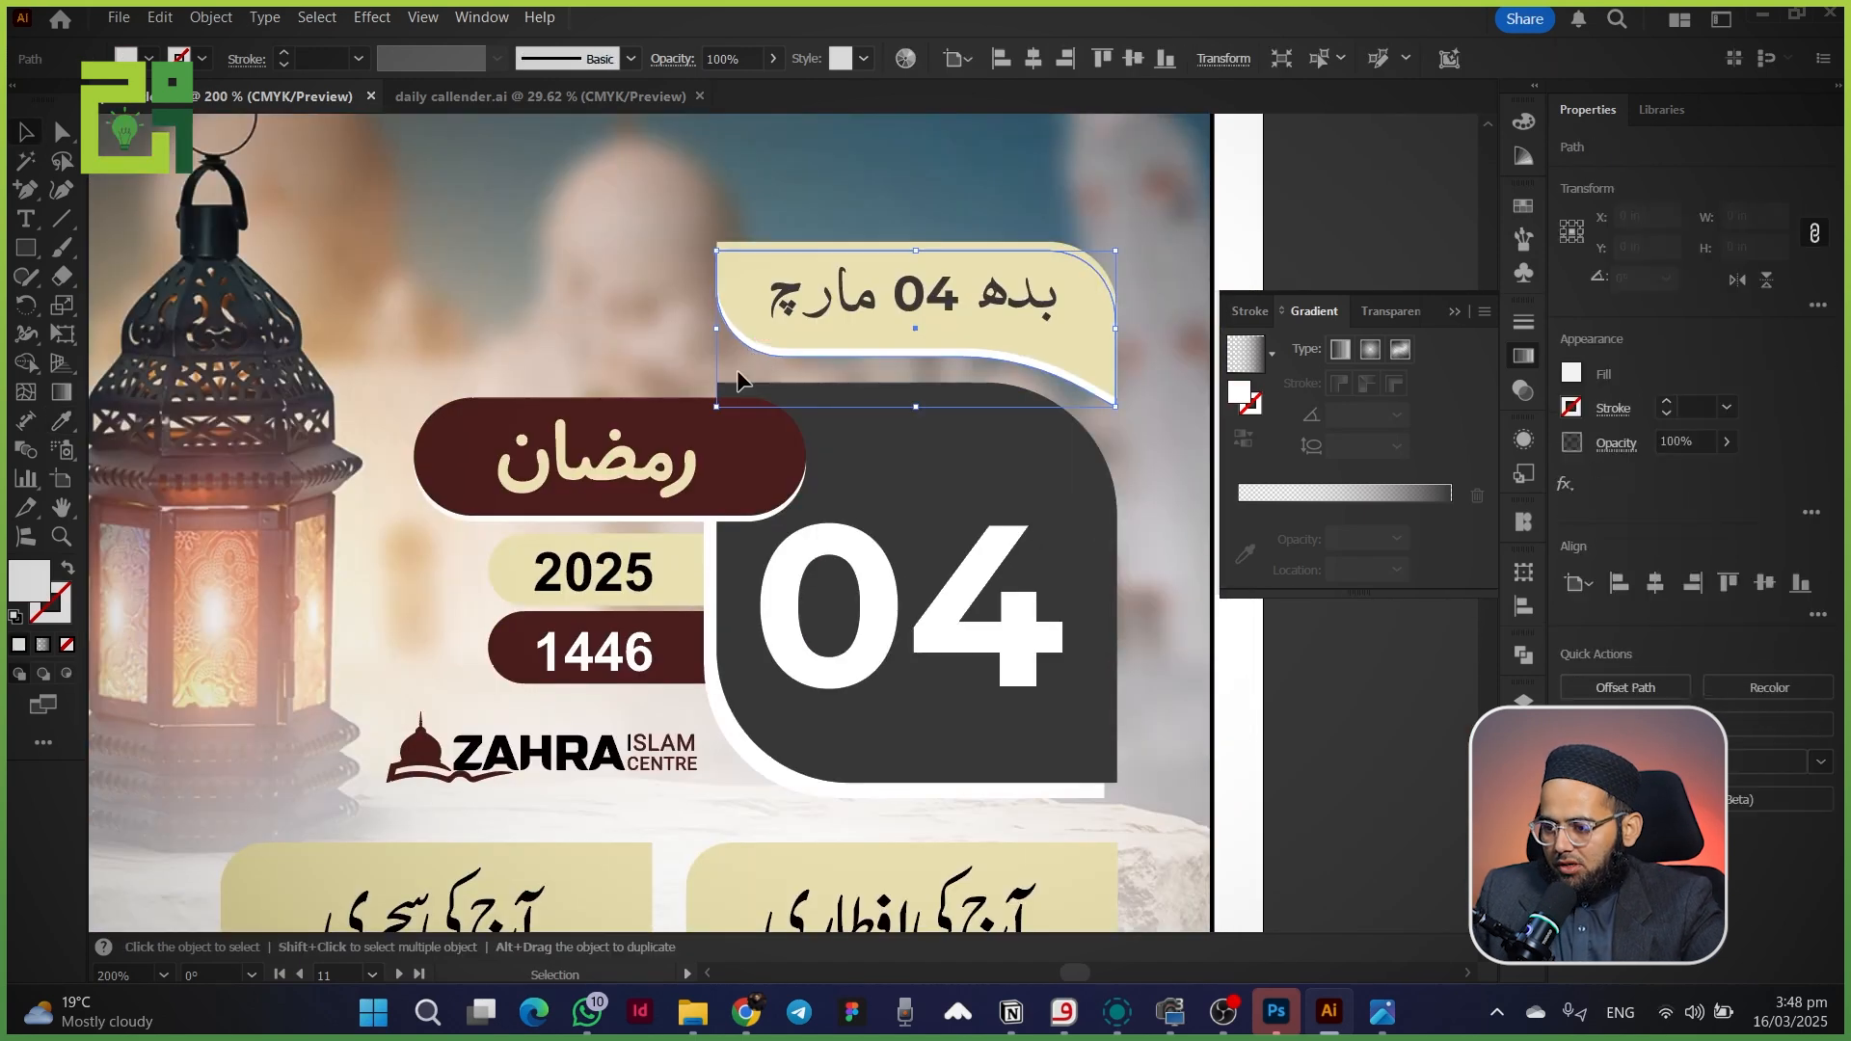
{"action": "key", "text": "i"}
{"action": "left_click", "coordinate": [769, 444]}
{"action": "key", "text": "v"}
{"action": "left_click", "coordinate": [740, 179]}
{"action": "scroll", "coordinate": [740, 179], "scroll_direction": "down", "scroll_amount": 2}
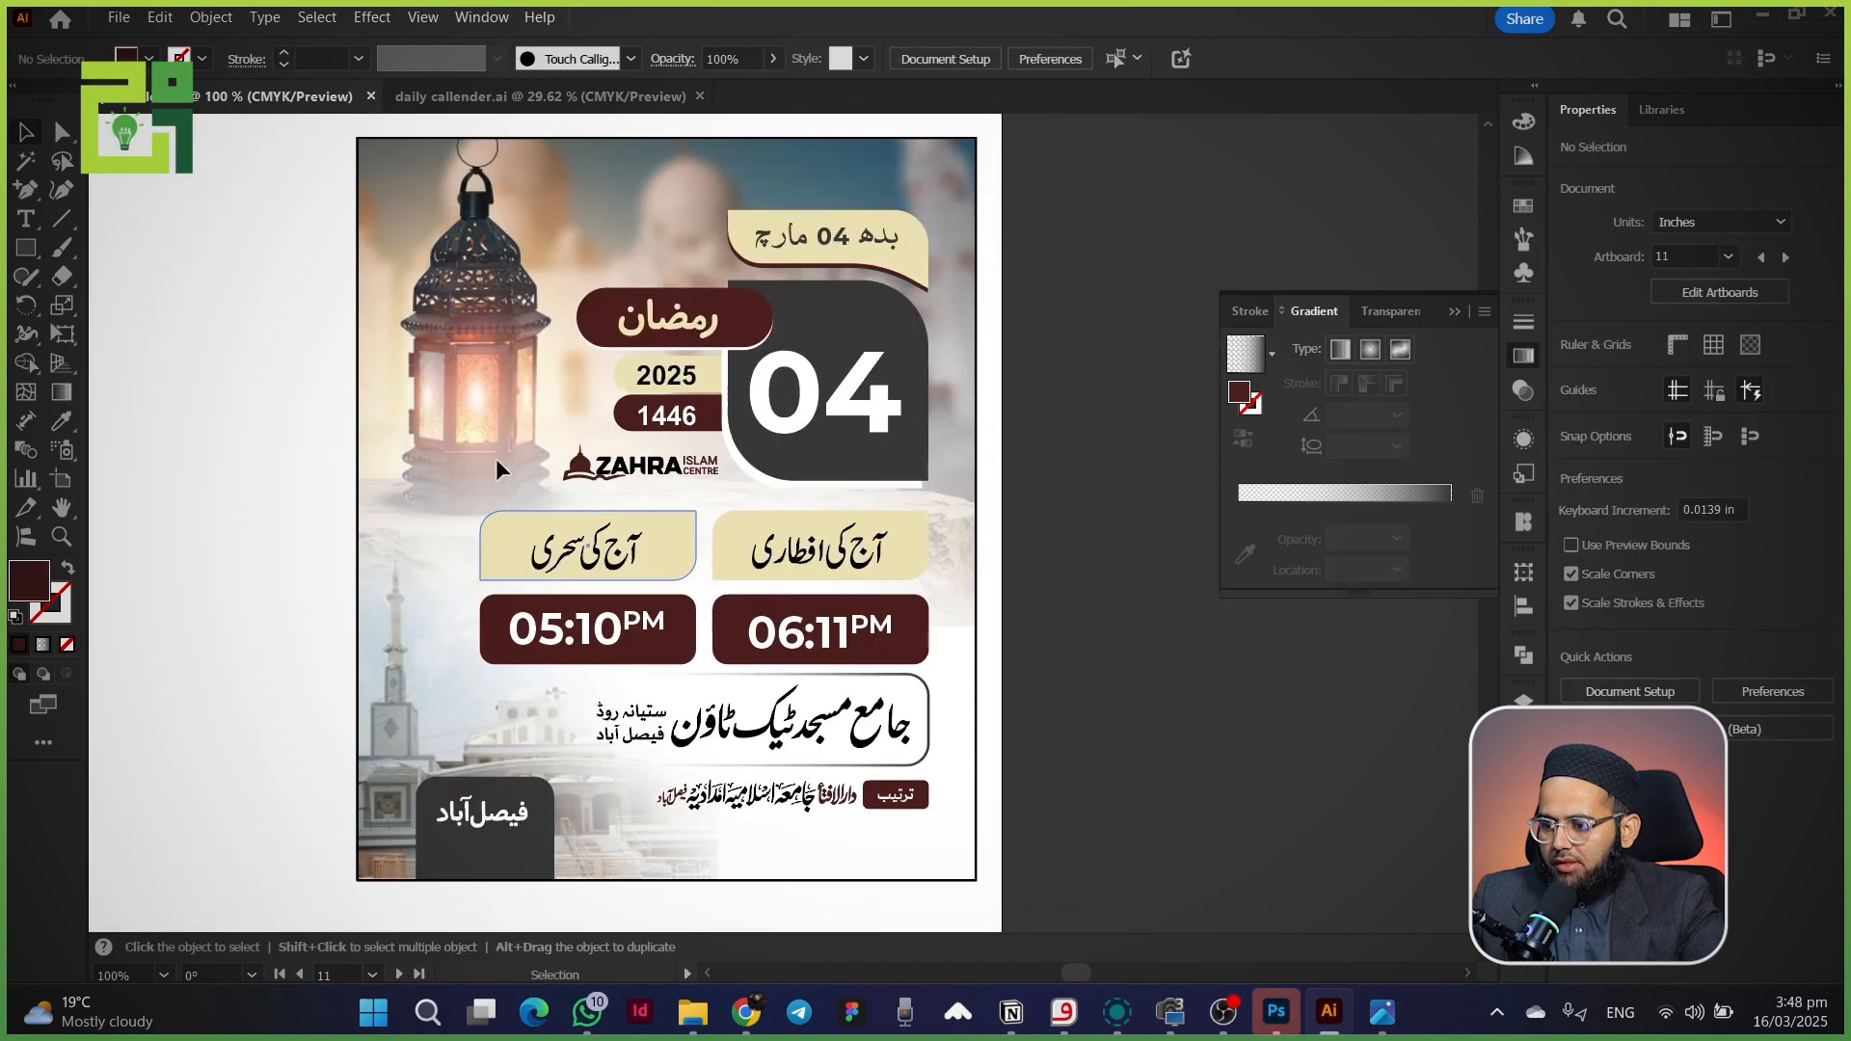
- Nudge all the foreground elements slightly left over the background, and readjust the dark grey فیصل آباد tab with its text
{"action": "key", "text": "ctrl+a"}
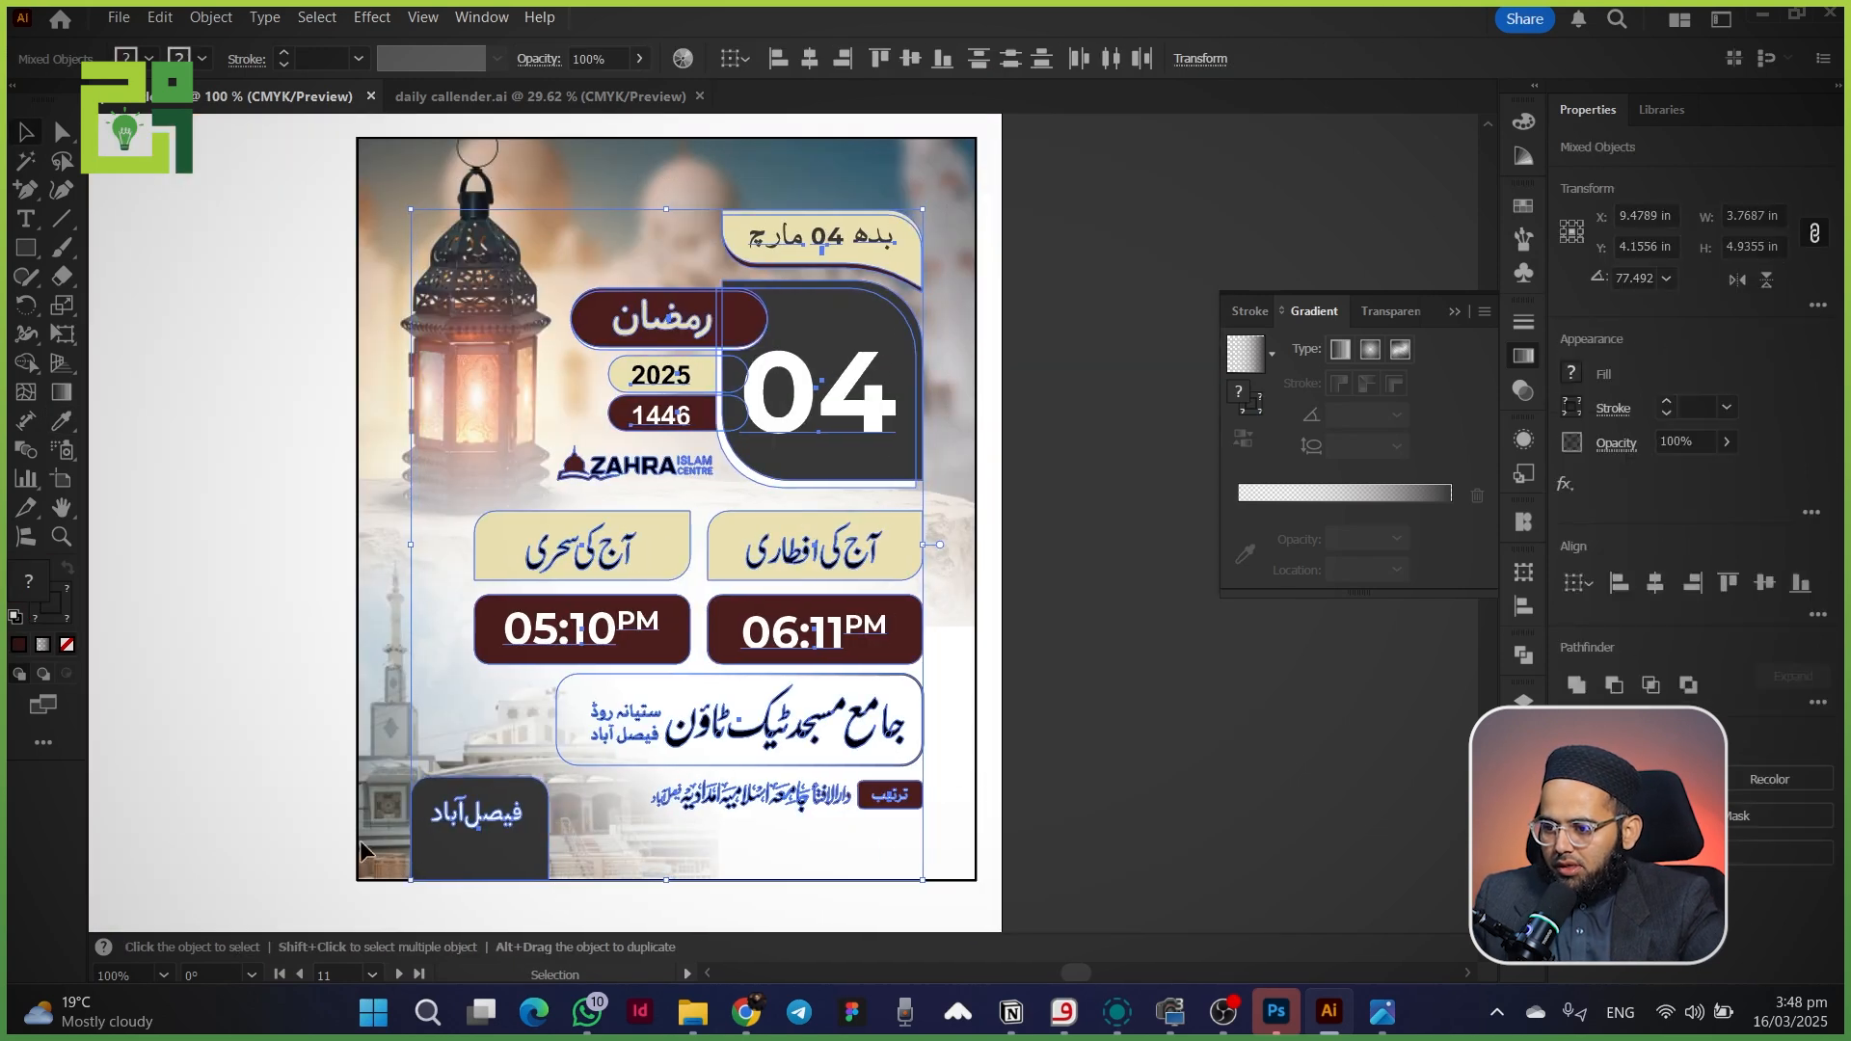
{"action": "left_click", "coordinate": [361, 840]}
{"action": "left_click", "coordinate": [482, 829]}
{"action": "left_click", "coordinate": [257, 824]}
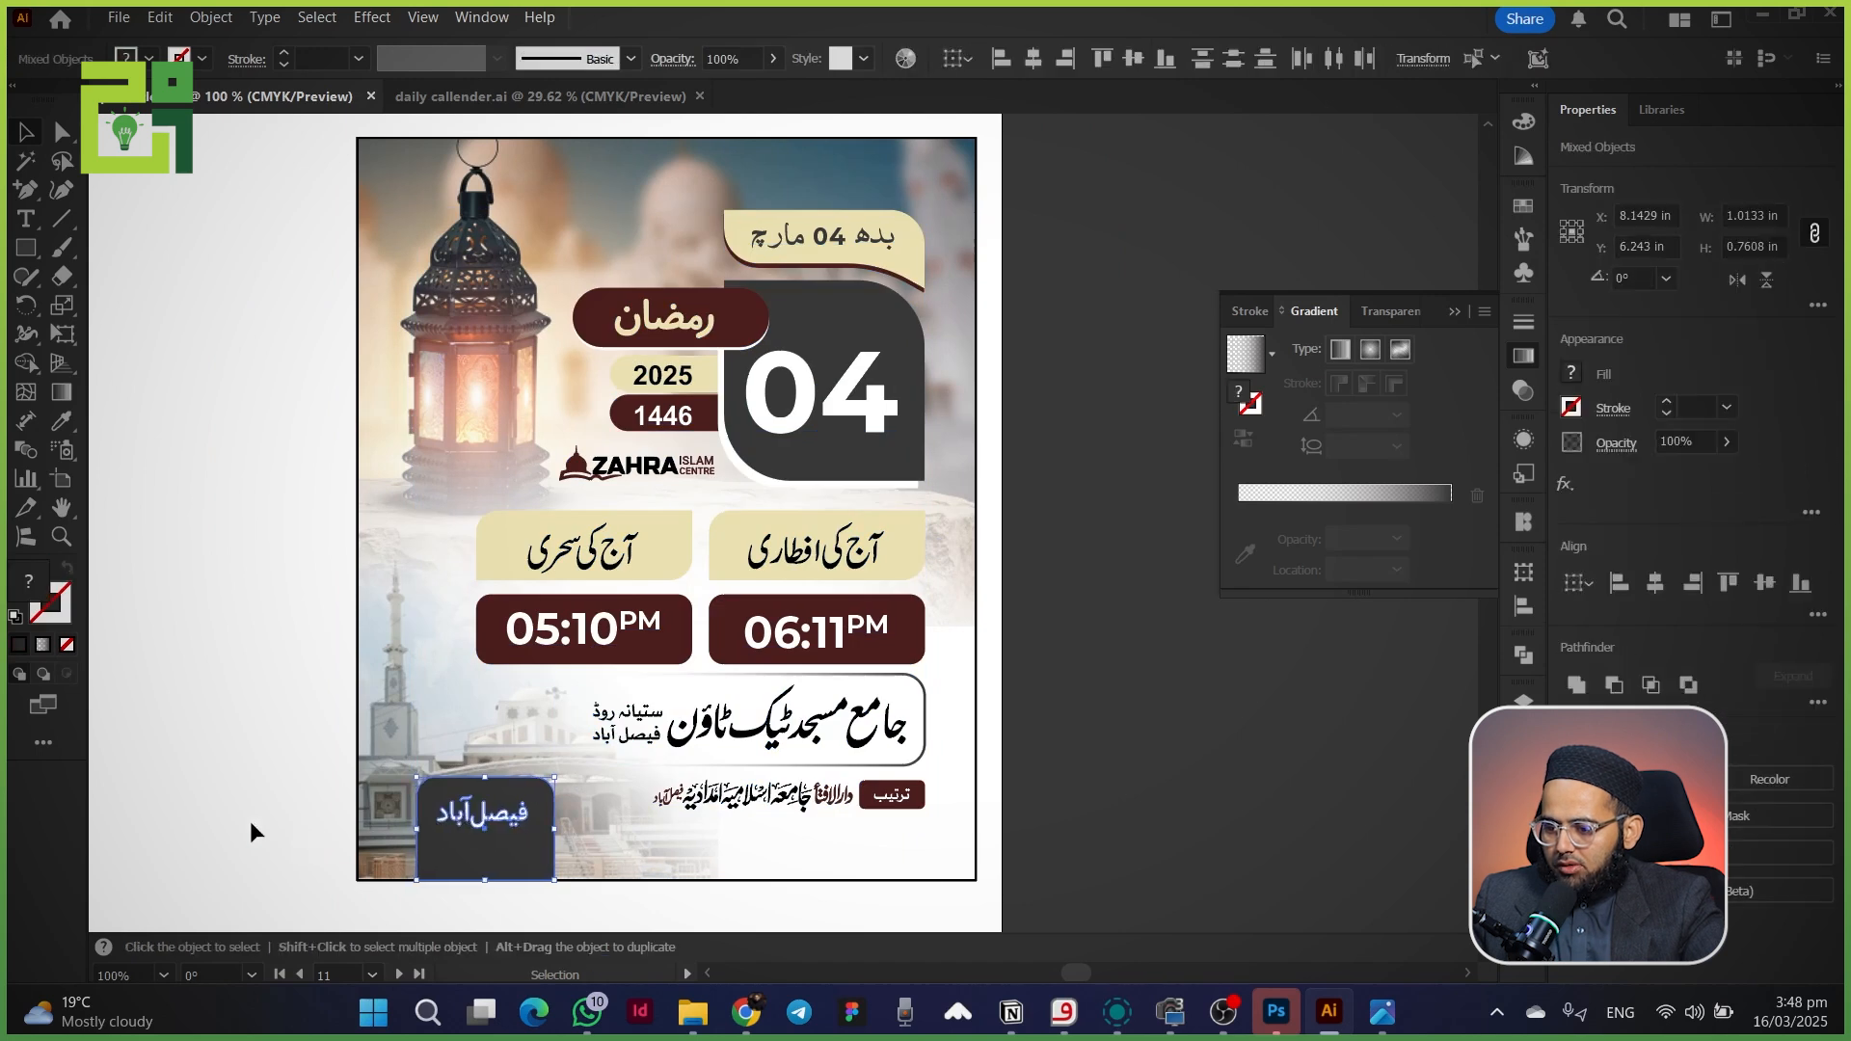
{"action": "key", "text": "space"}
{"action": "left_click_drag", "start_coordinate": [240, 756], "coordinate": [253, 782]}
{"action": "scroll", "coordinate": [255, 675], "scroll_direction": "up", "scroll_amount": 2}
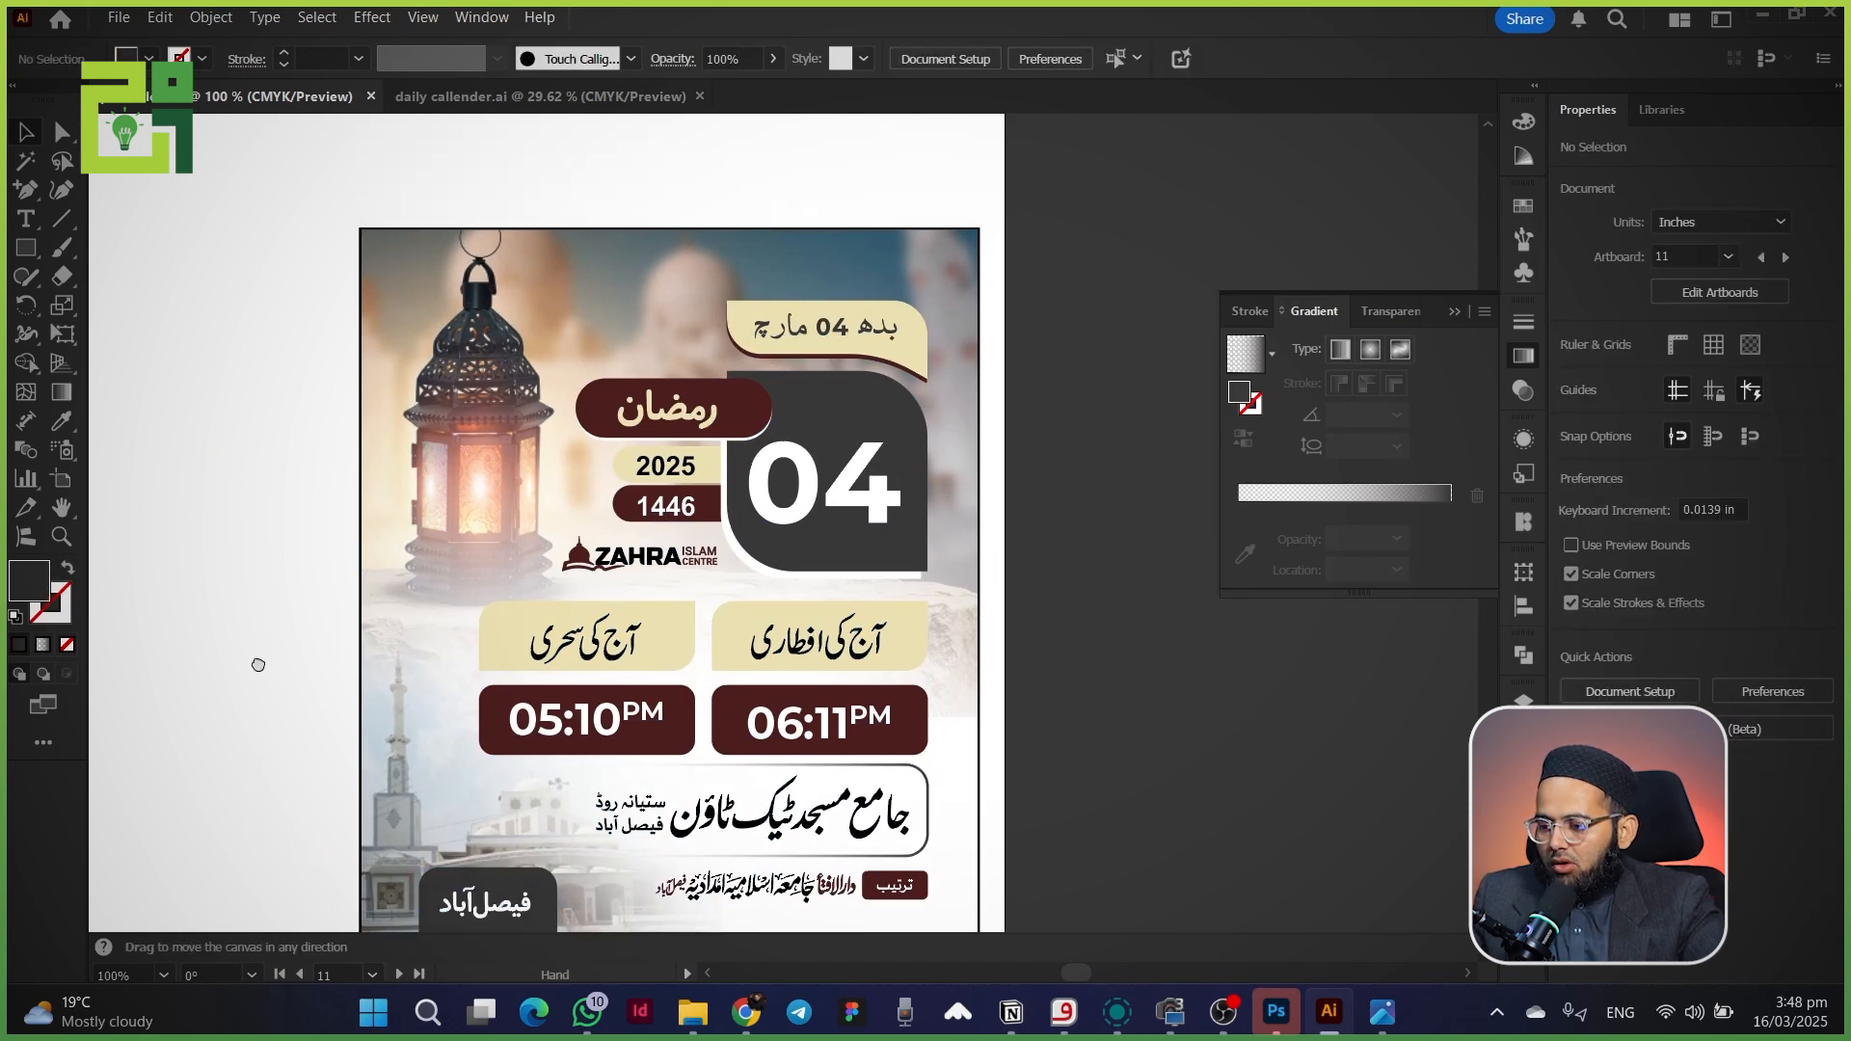
{"action": "scroll", "coordinate": [703, 580], "scroll_direction": "up", "scroll_amount": 1}
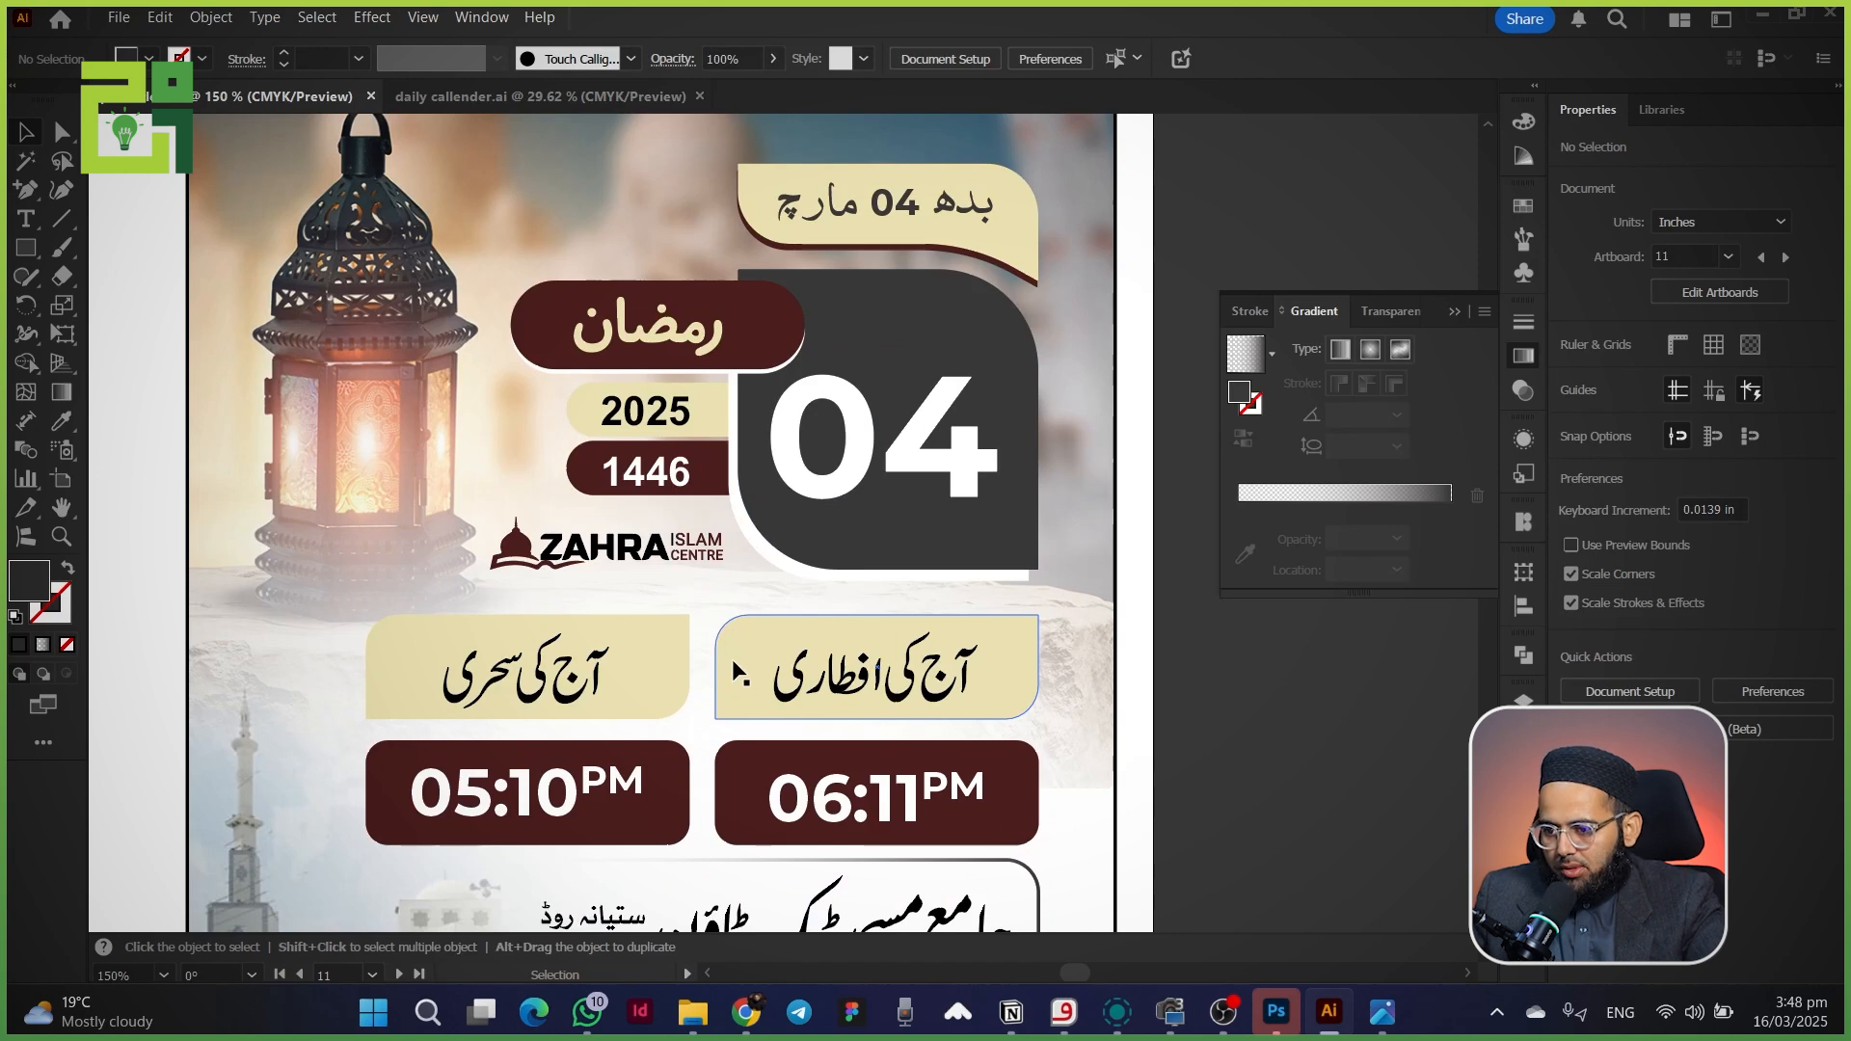
- Recolour all the cream shapes and the رمضان text to a light peach orange
{"action": "left_click", "coordinate": [26, 162]}
{"action": "left_click", "coordinate": [544, 675]}
{"action": "left_click", "coordinate": [63, 430]}
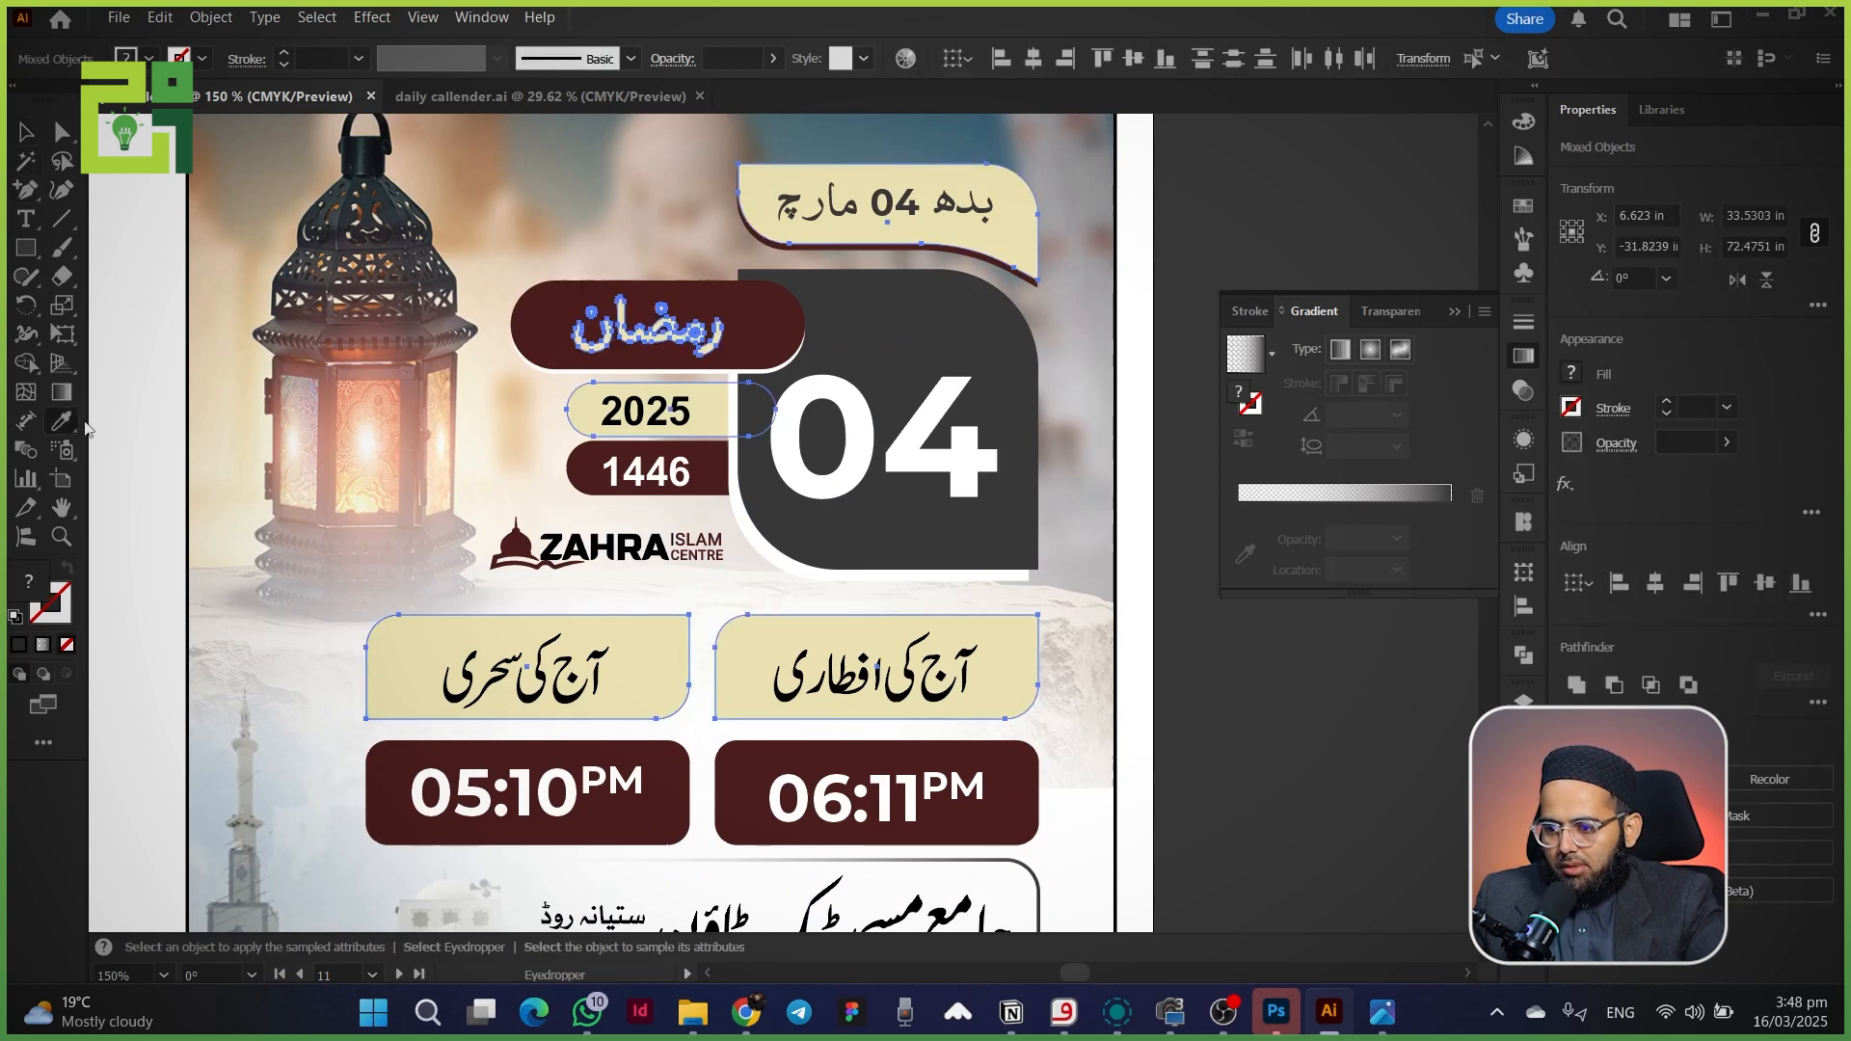
{"action": "left_click", "coordinate": [356, 404]}
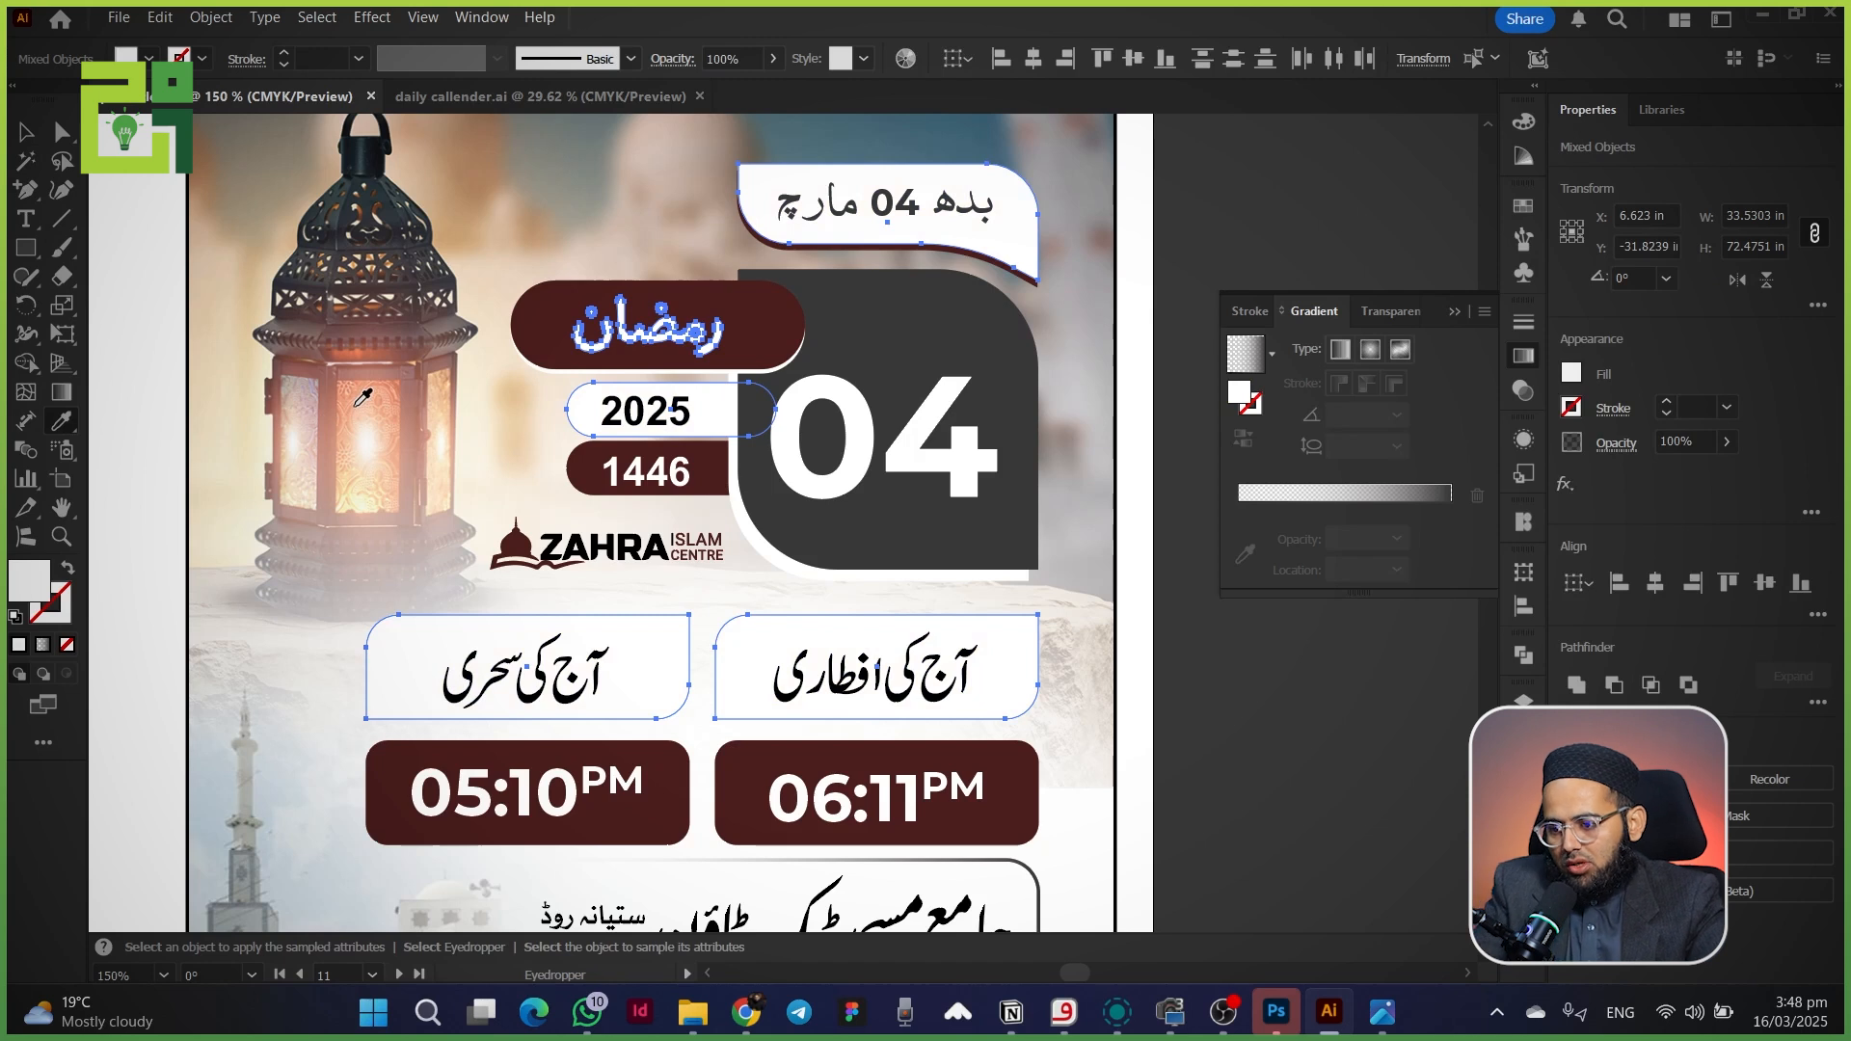
{"action": "key", "text": "ctrl+z"}
{"action": "double_click", "coordinate": [39, 590]}
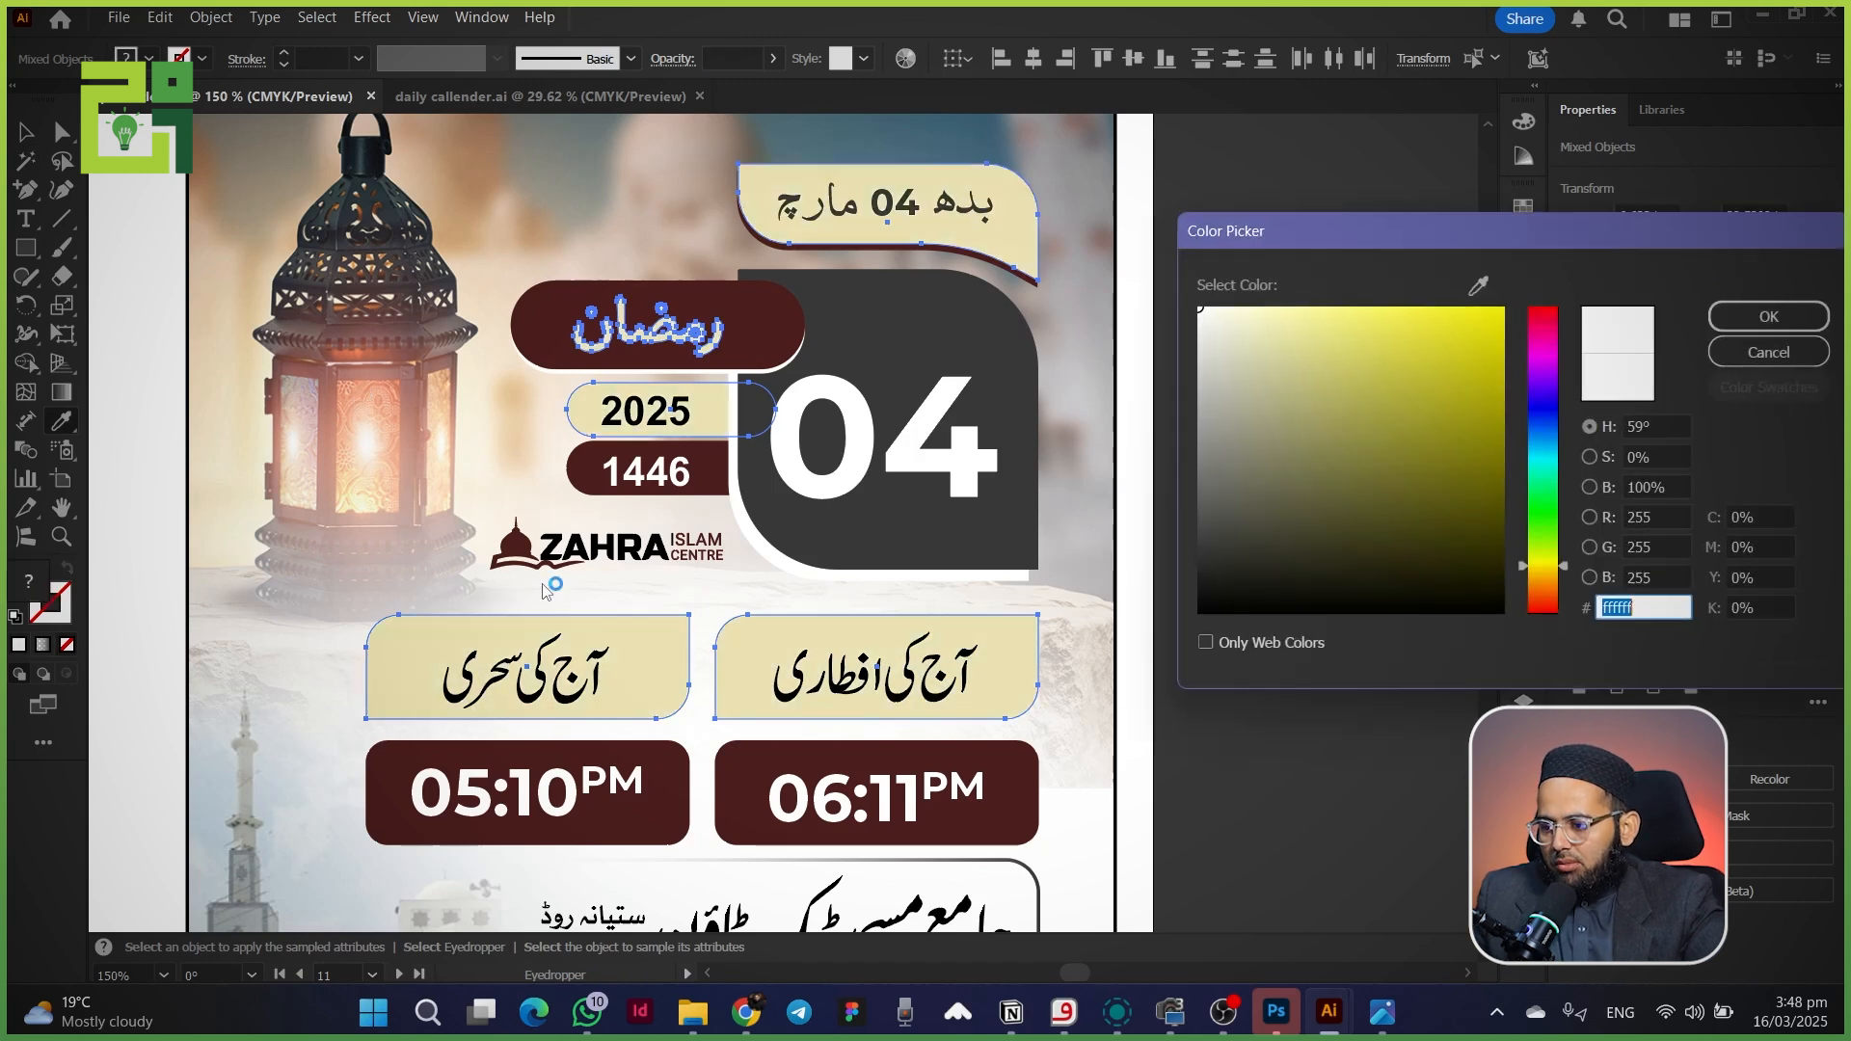
{"action": "left_click_drag", "start_coordinate": [1549, 571], "coordinate": [1546, 586]}
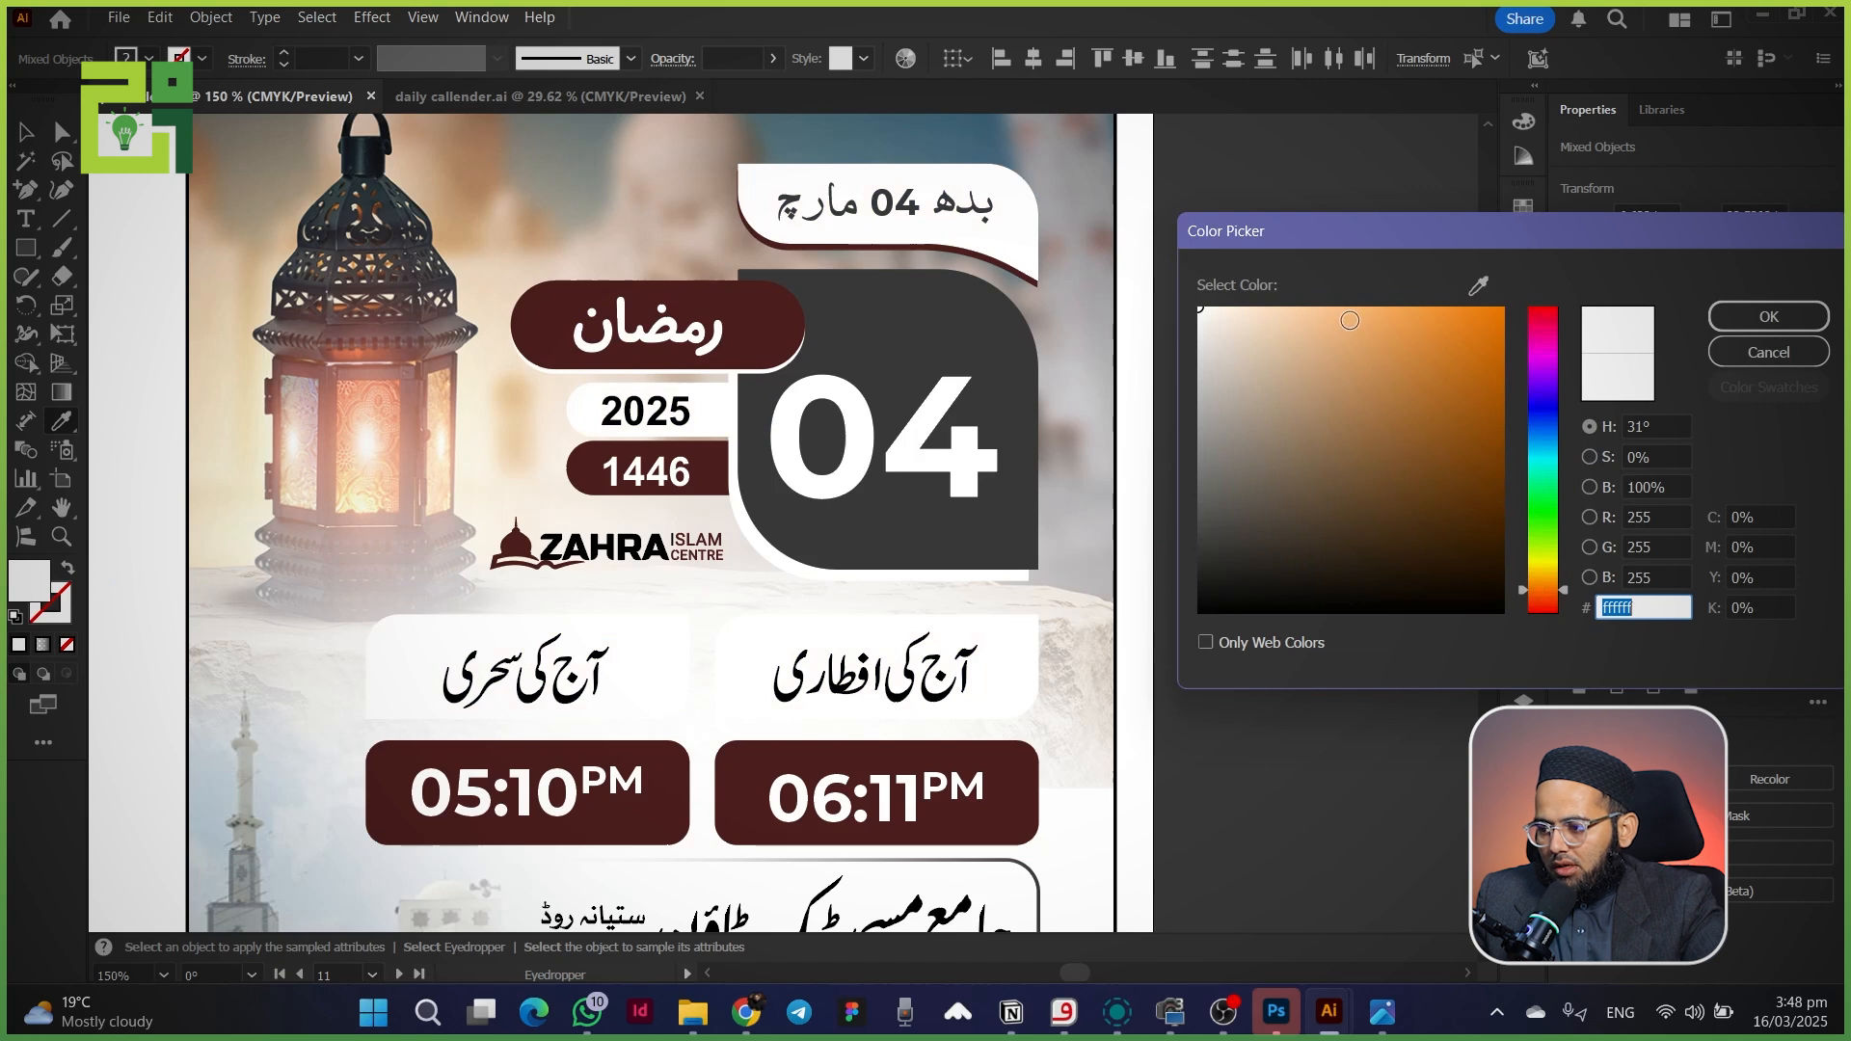
{"action": "left_click", "coordinate": [1333, 311]}
{"action": "left_click_drag", "start_coordinate": [1329, 305], "coordinate": [1301, 299]}
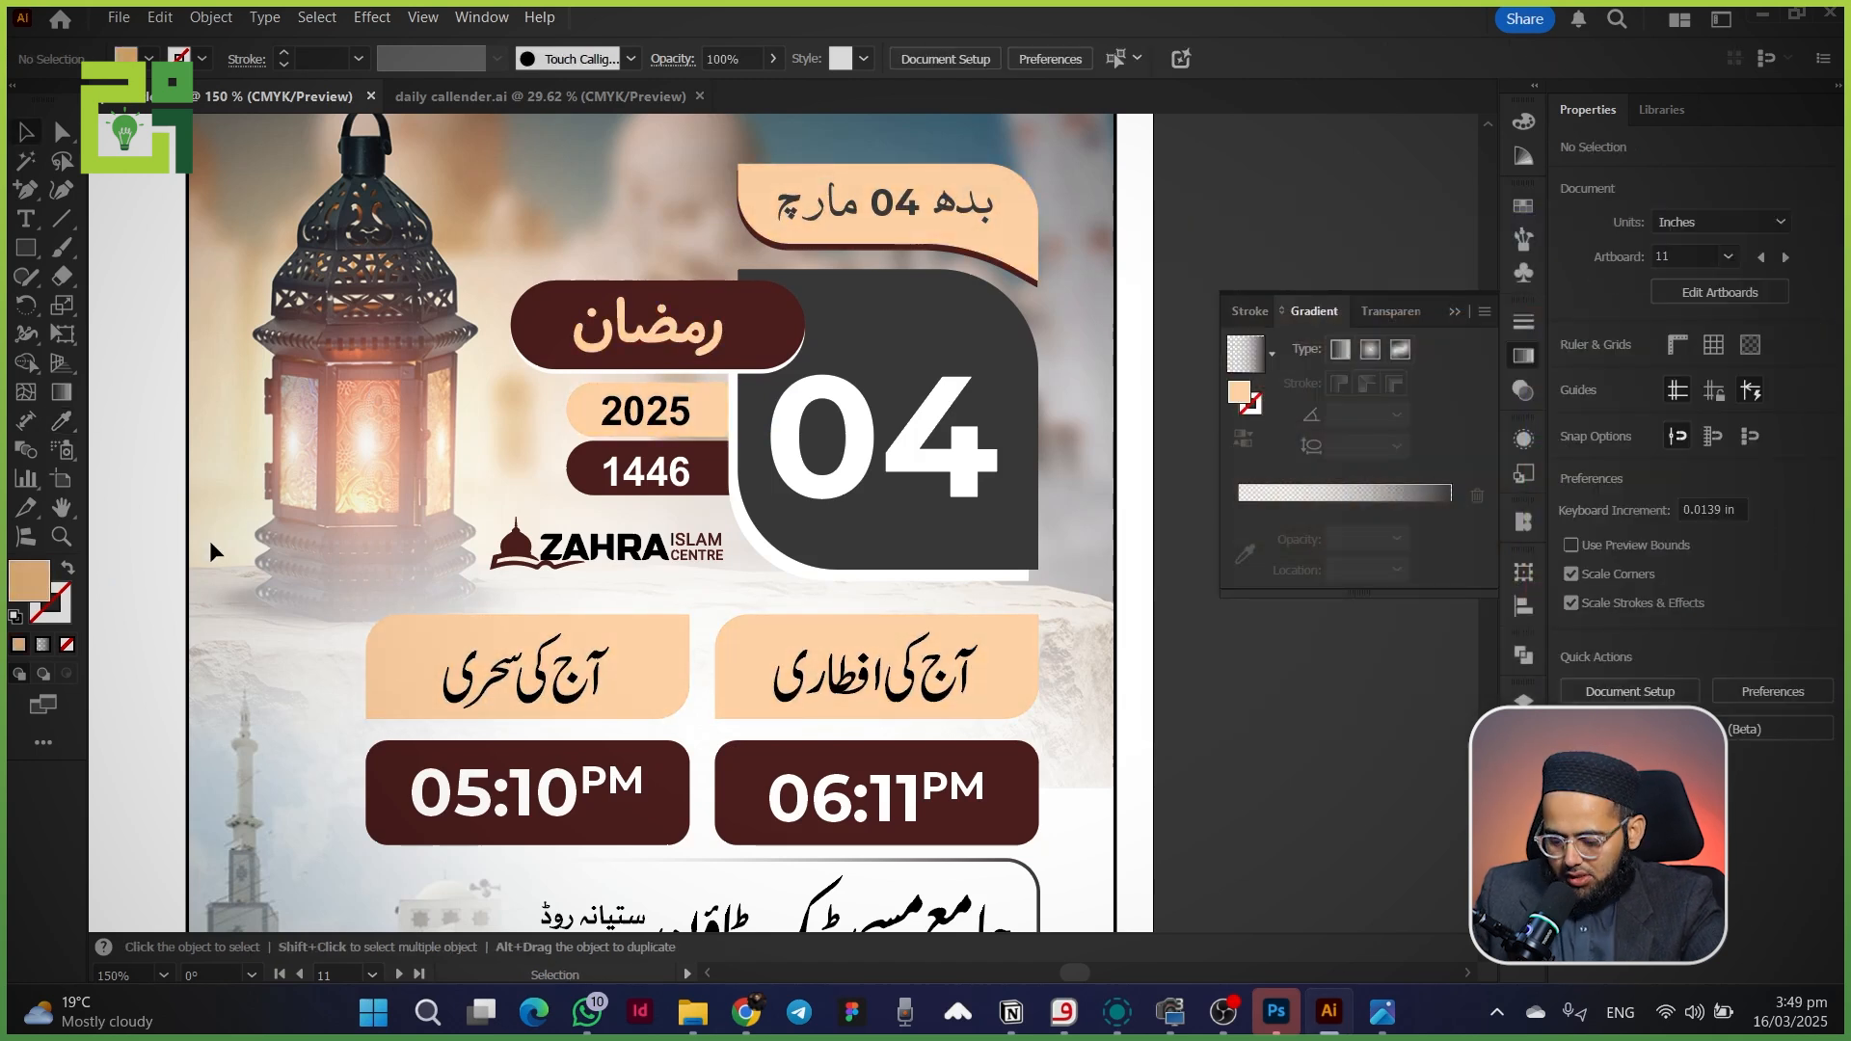
- Recolour all the matching maroon shapes and logo parts to a lighter reddish brown
{"action": "key", "text": "y"}
{"action": "left_click", "coordinate": [539, 322]}
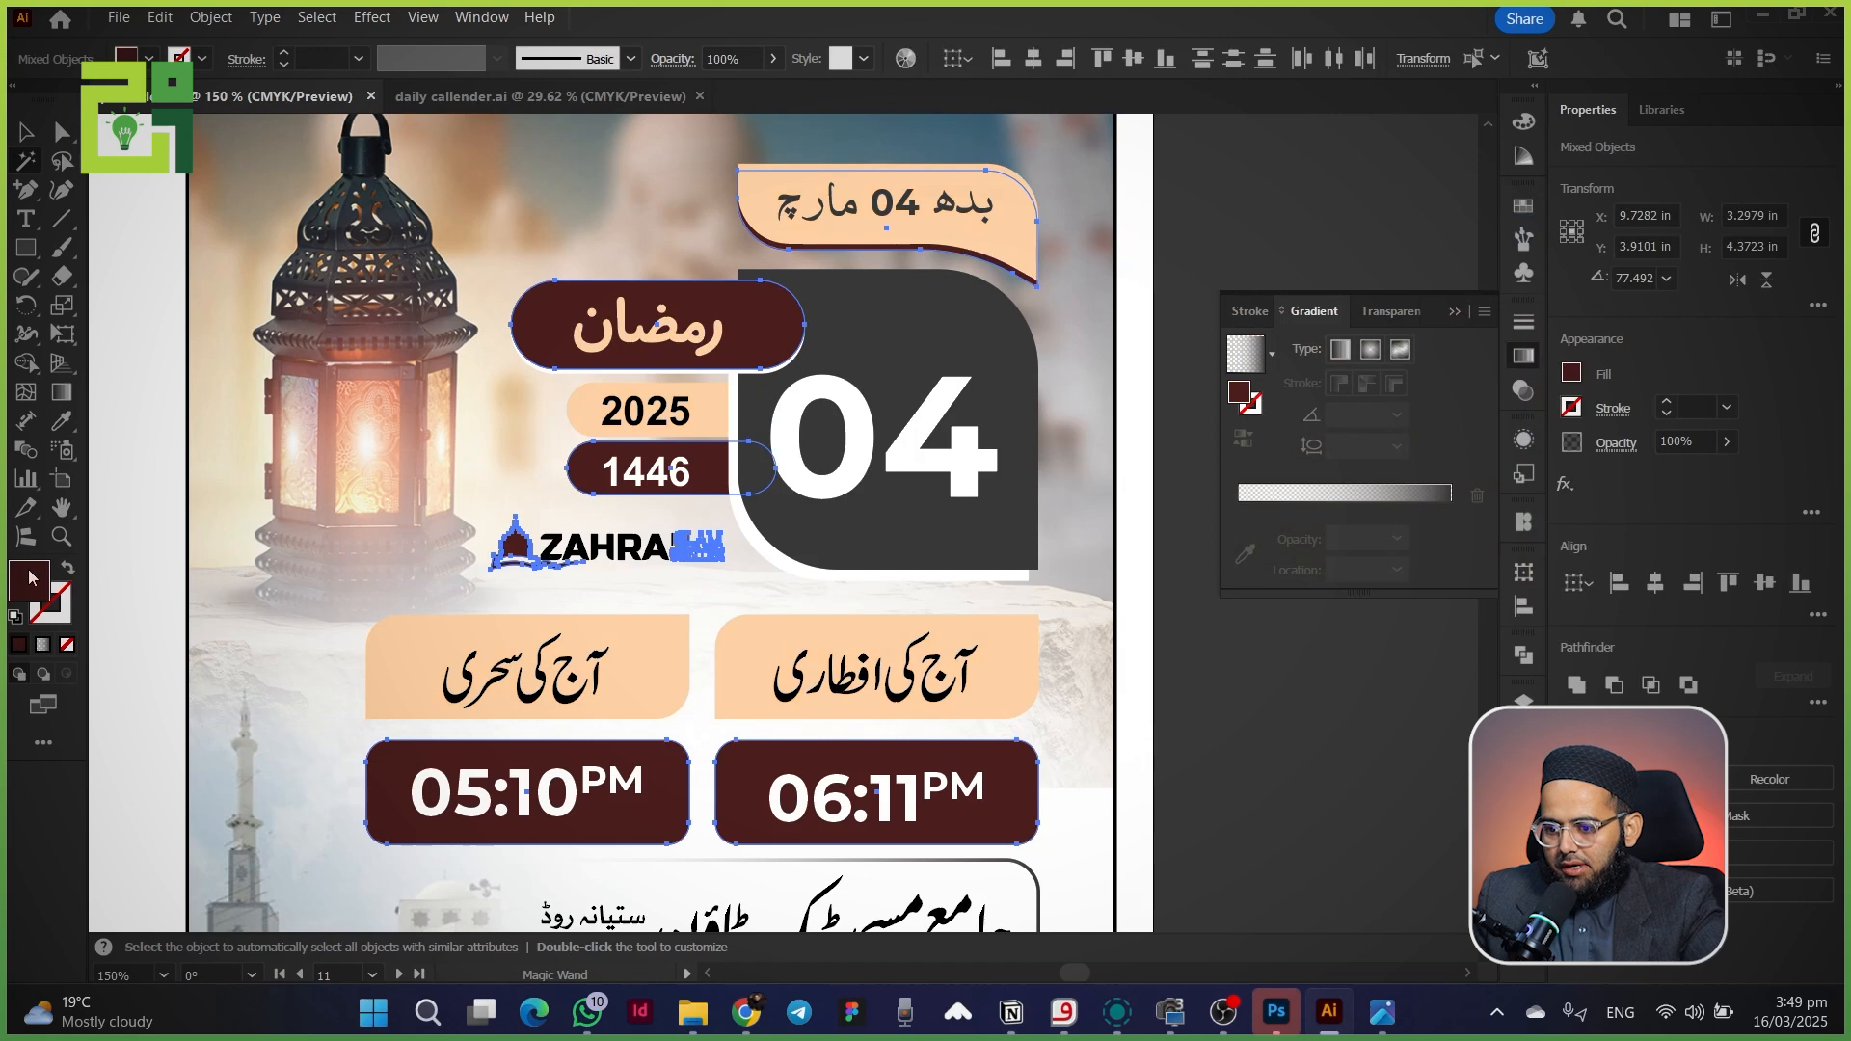
{"action": "double_click", "coordinate": [30, 577]}
{"action": "left_click", "coordinate": [1536, 603]}
{"action": "left_click_drag", "start_coordinate": [1370, 511], "coordinate": [1442, 447]}
{"action": "key", "text": "Return"}
- Nudge the brown offset shape behind the date banner up and slightly left so its edge shows along the banner's top
{"action": "key", "text": "ctrl+equal"}
{"action": "key", "text": "v"}
{"action": "left_click", "coordinate": [926, 310]}
{"action": "key", "text": "Up"}
{"action": "key", "text": "Up"}
{"action": "key", "text": "Up"}
{"action": "key", "text": "Left"}
{"action": "key", "text": "Left"}
{"action": "key", "text": "Down"}
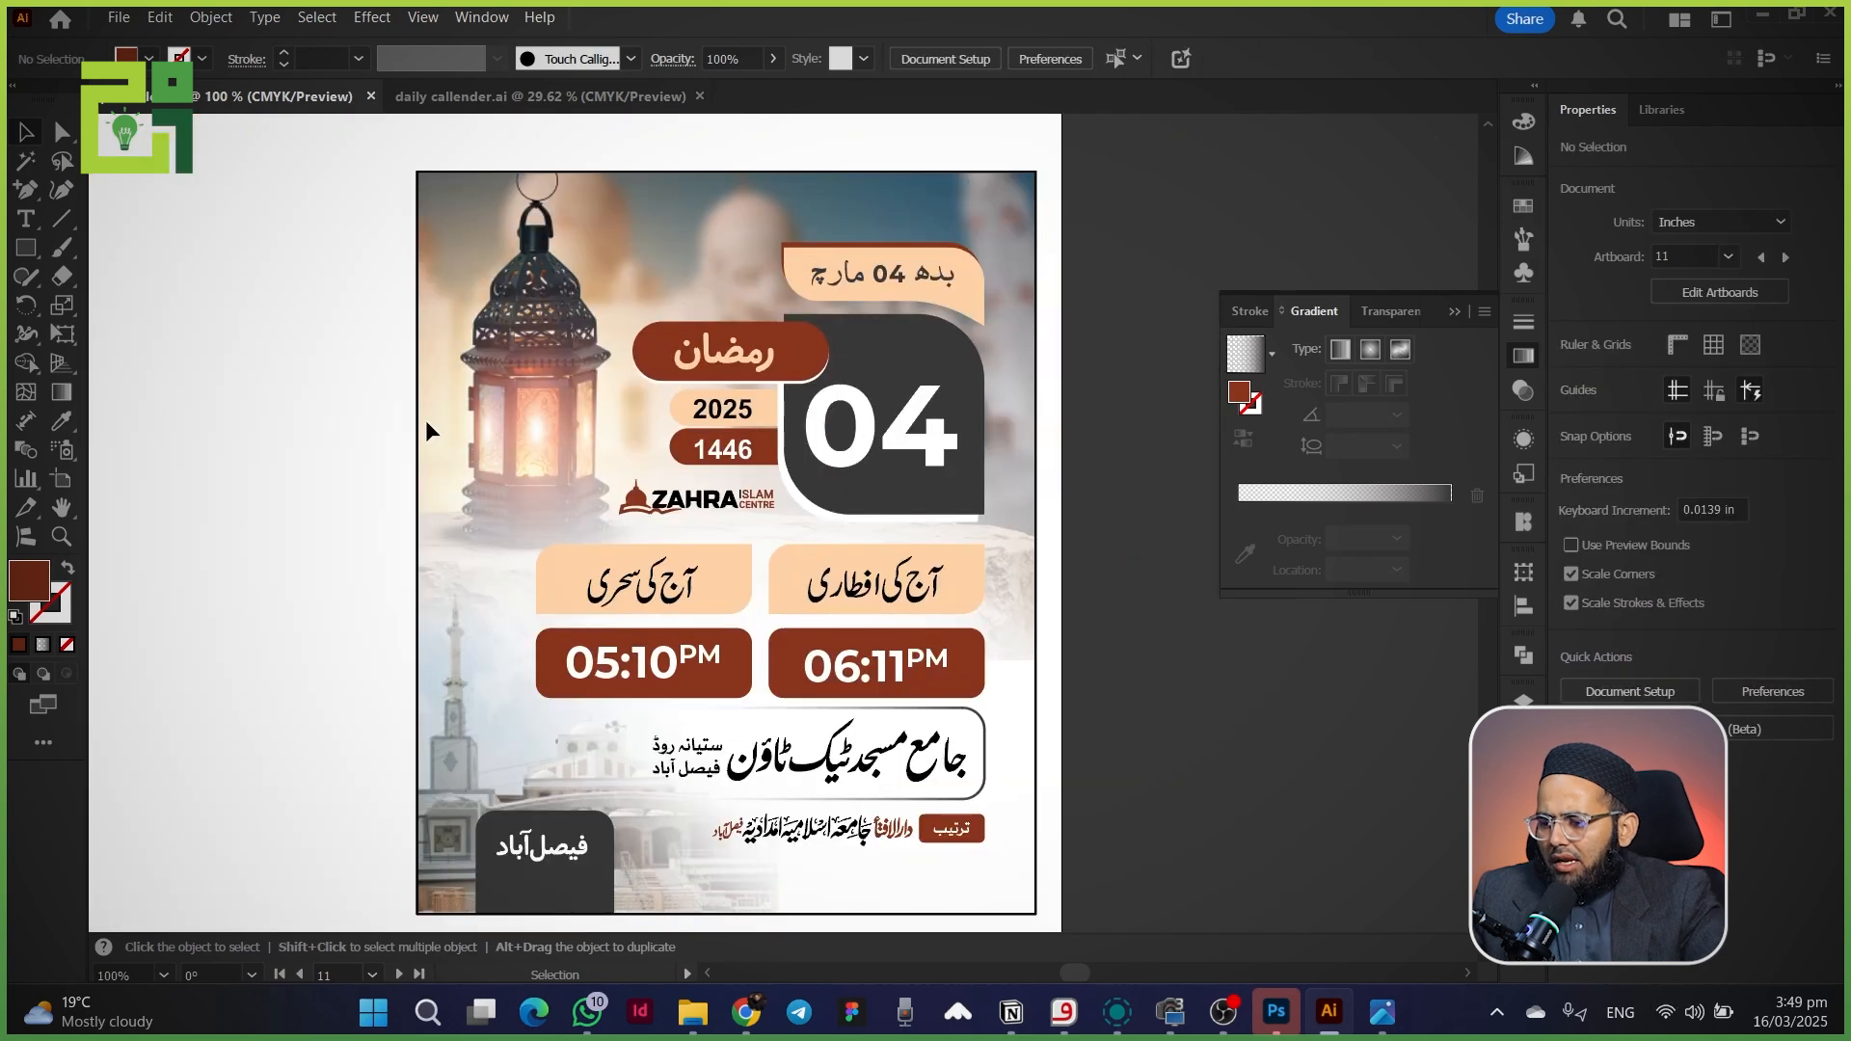
- Unlock the background artwork behind the calendar elements
{"action": "left_click_drag", "start_coordinate": [315, 521], "coordinate": [387, 540]}
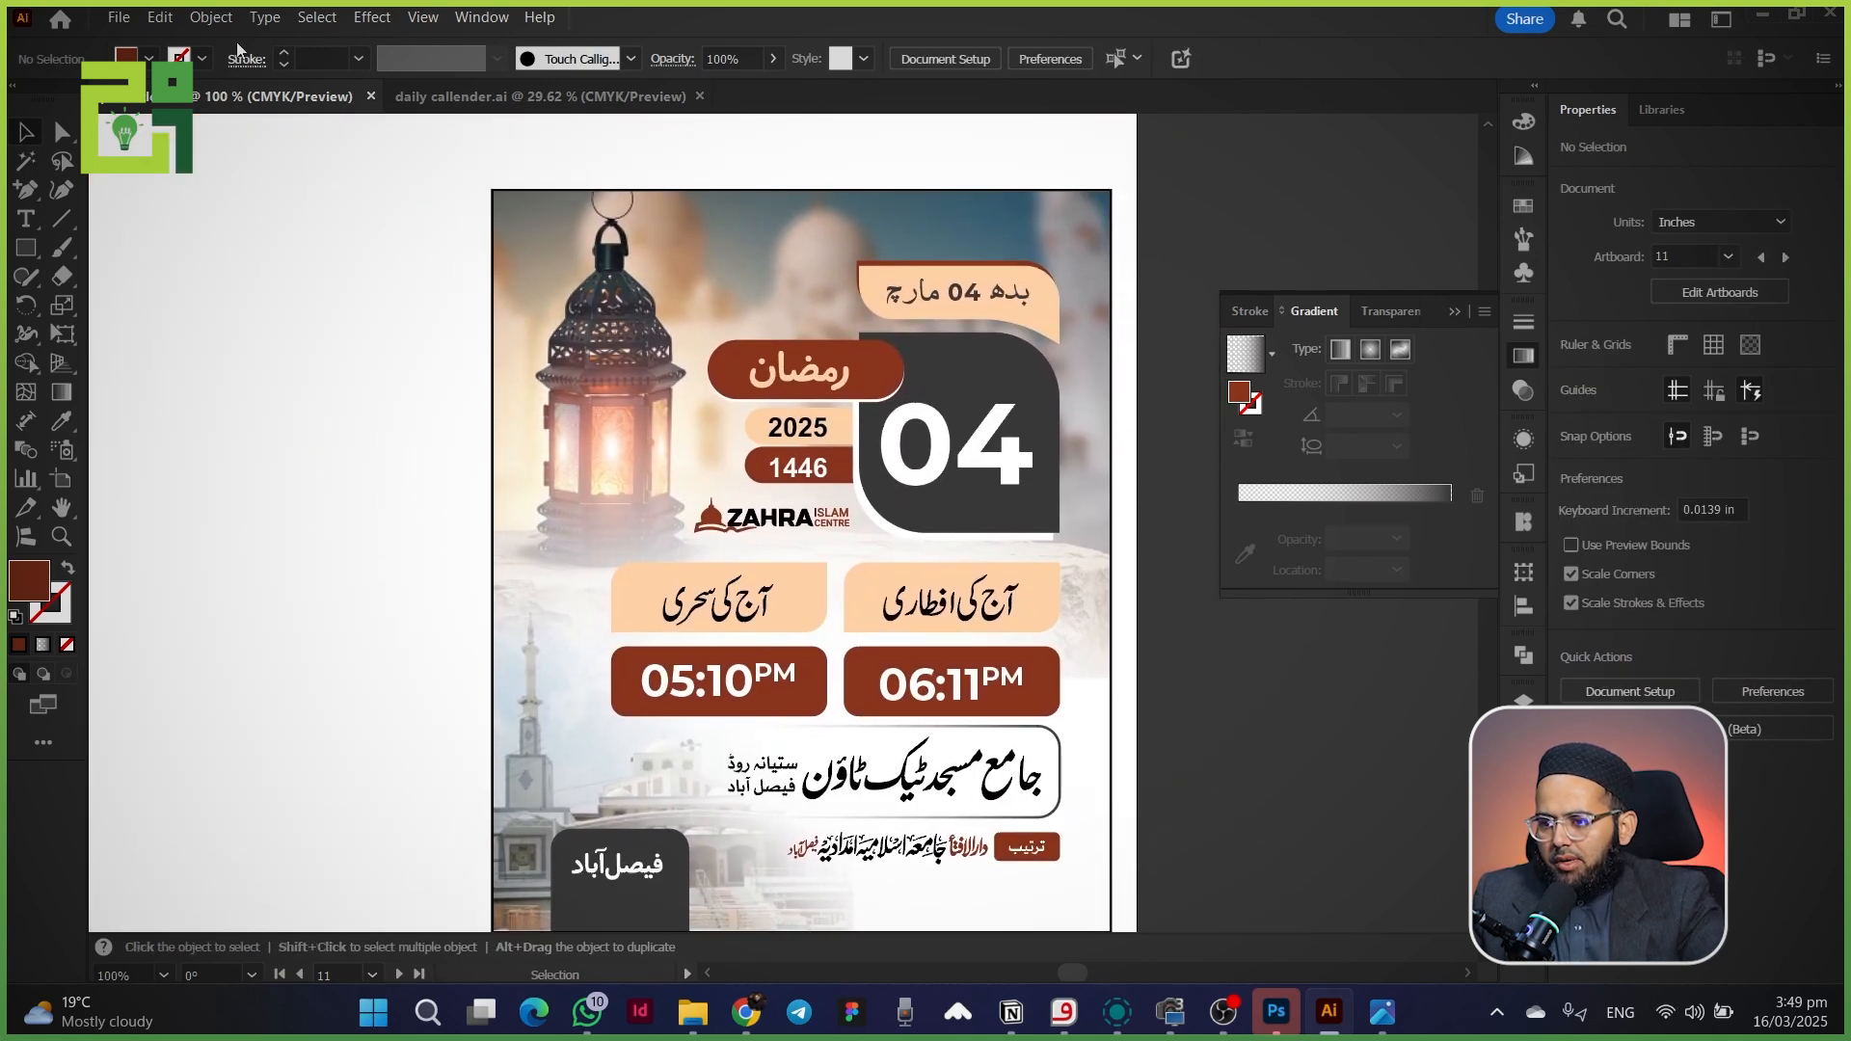
{"action": "left_click", "coordinate": [210, 17]}
{"action": "left_click", "coordinate": [257, 276]}
{"action": "left_click", "coordinate": [299, 396]}
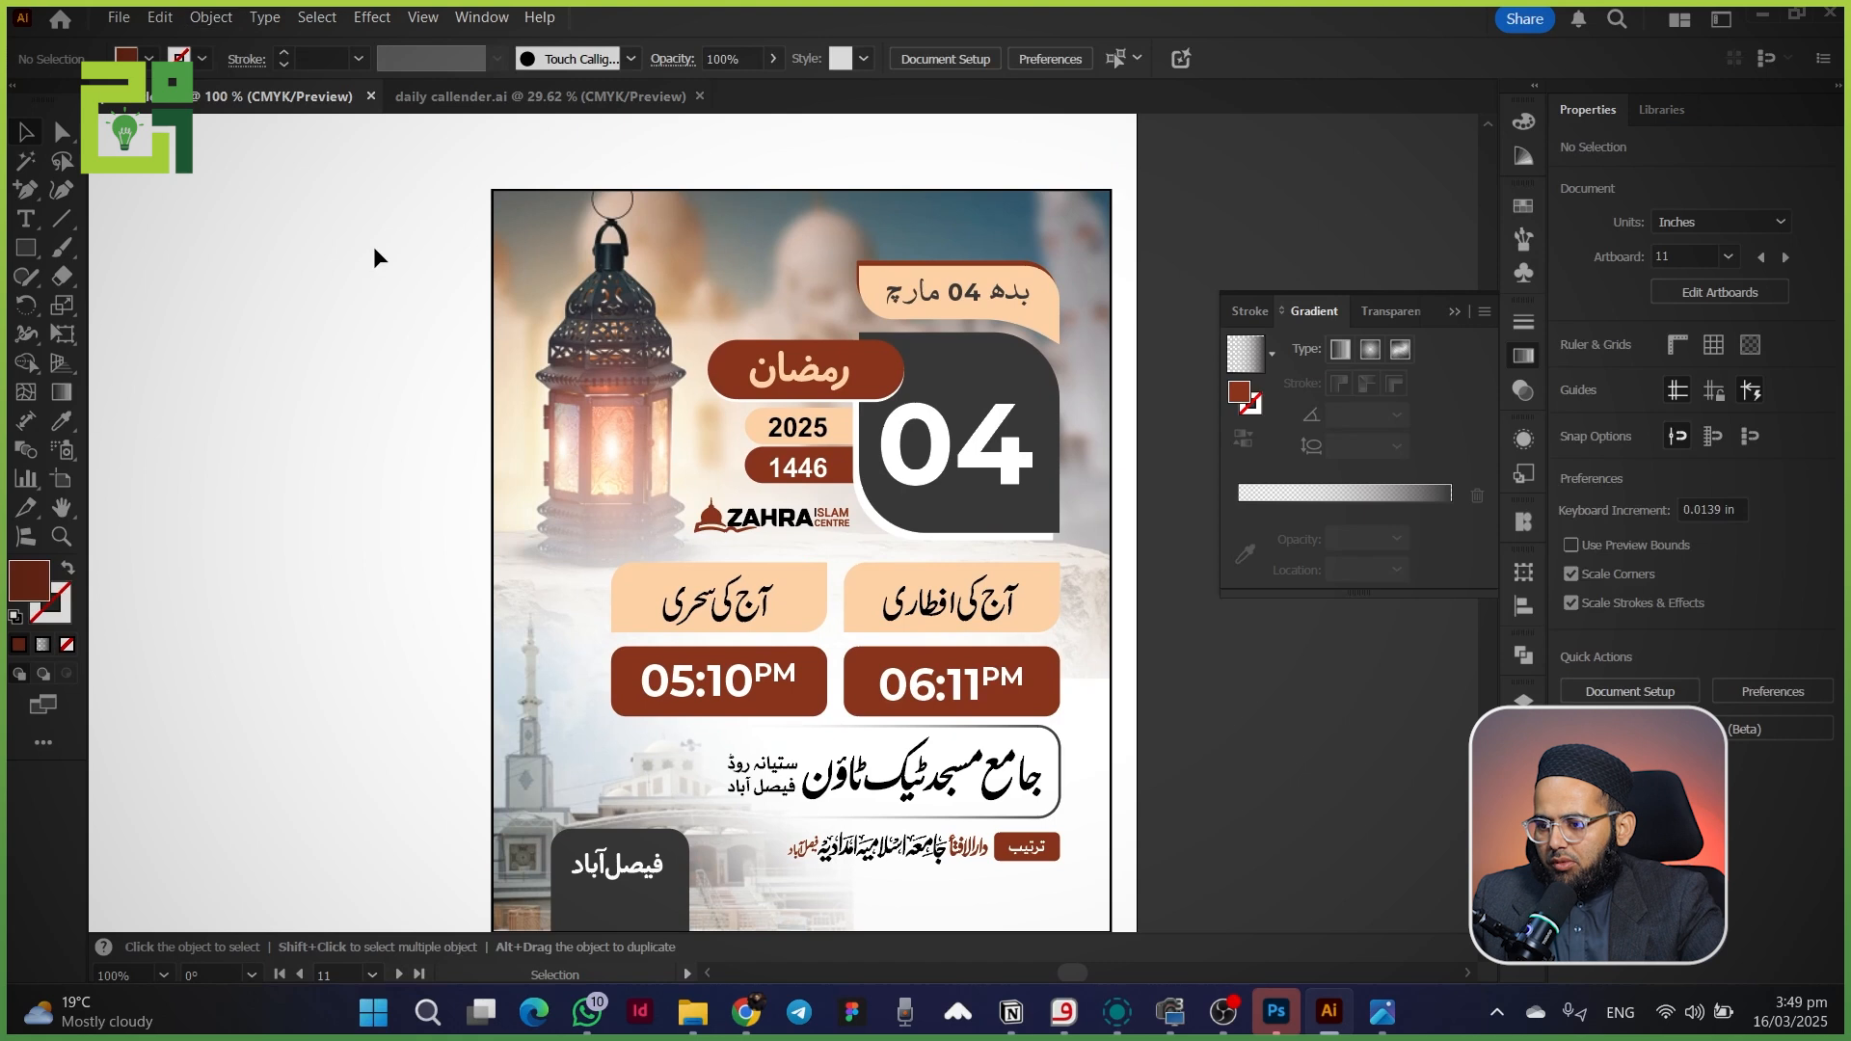
{"action": "left_click_drag", "start_coordinate": [490, 367], "coordinate": [458, 403]}
{"action": "left_click", "coordinate": [422, 327]}
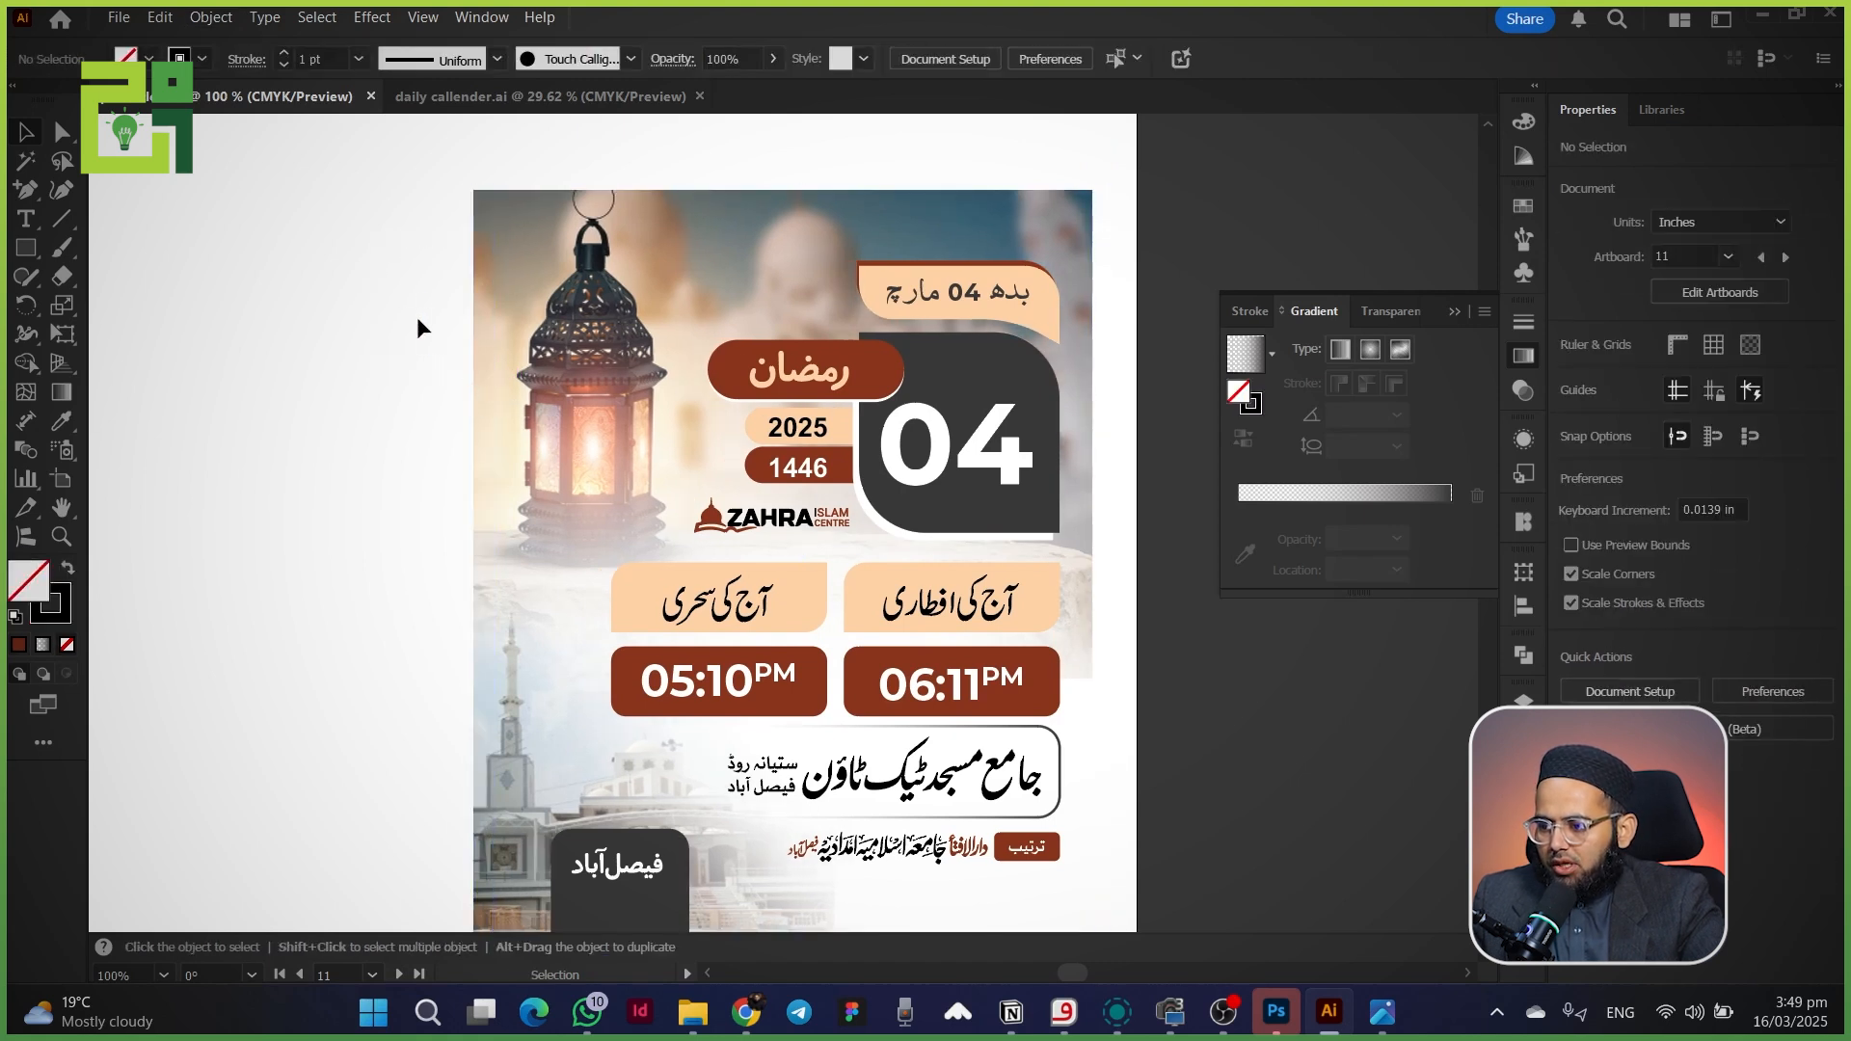
{"action": "key", "text": "ctrl+z"}
- Select the complete calendar design with its background and move it to a separate artboard
{"action": "left_click_drag", "start_coordinate": [410, 191], "coordinate": [1116, 887]}
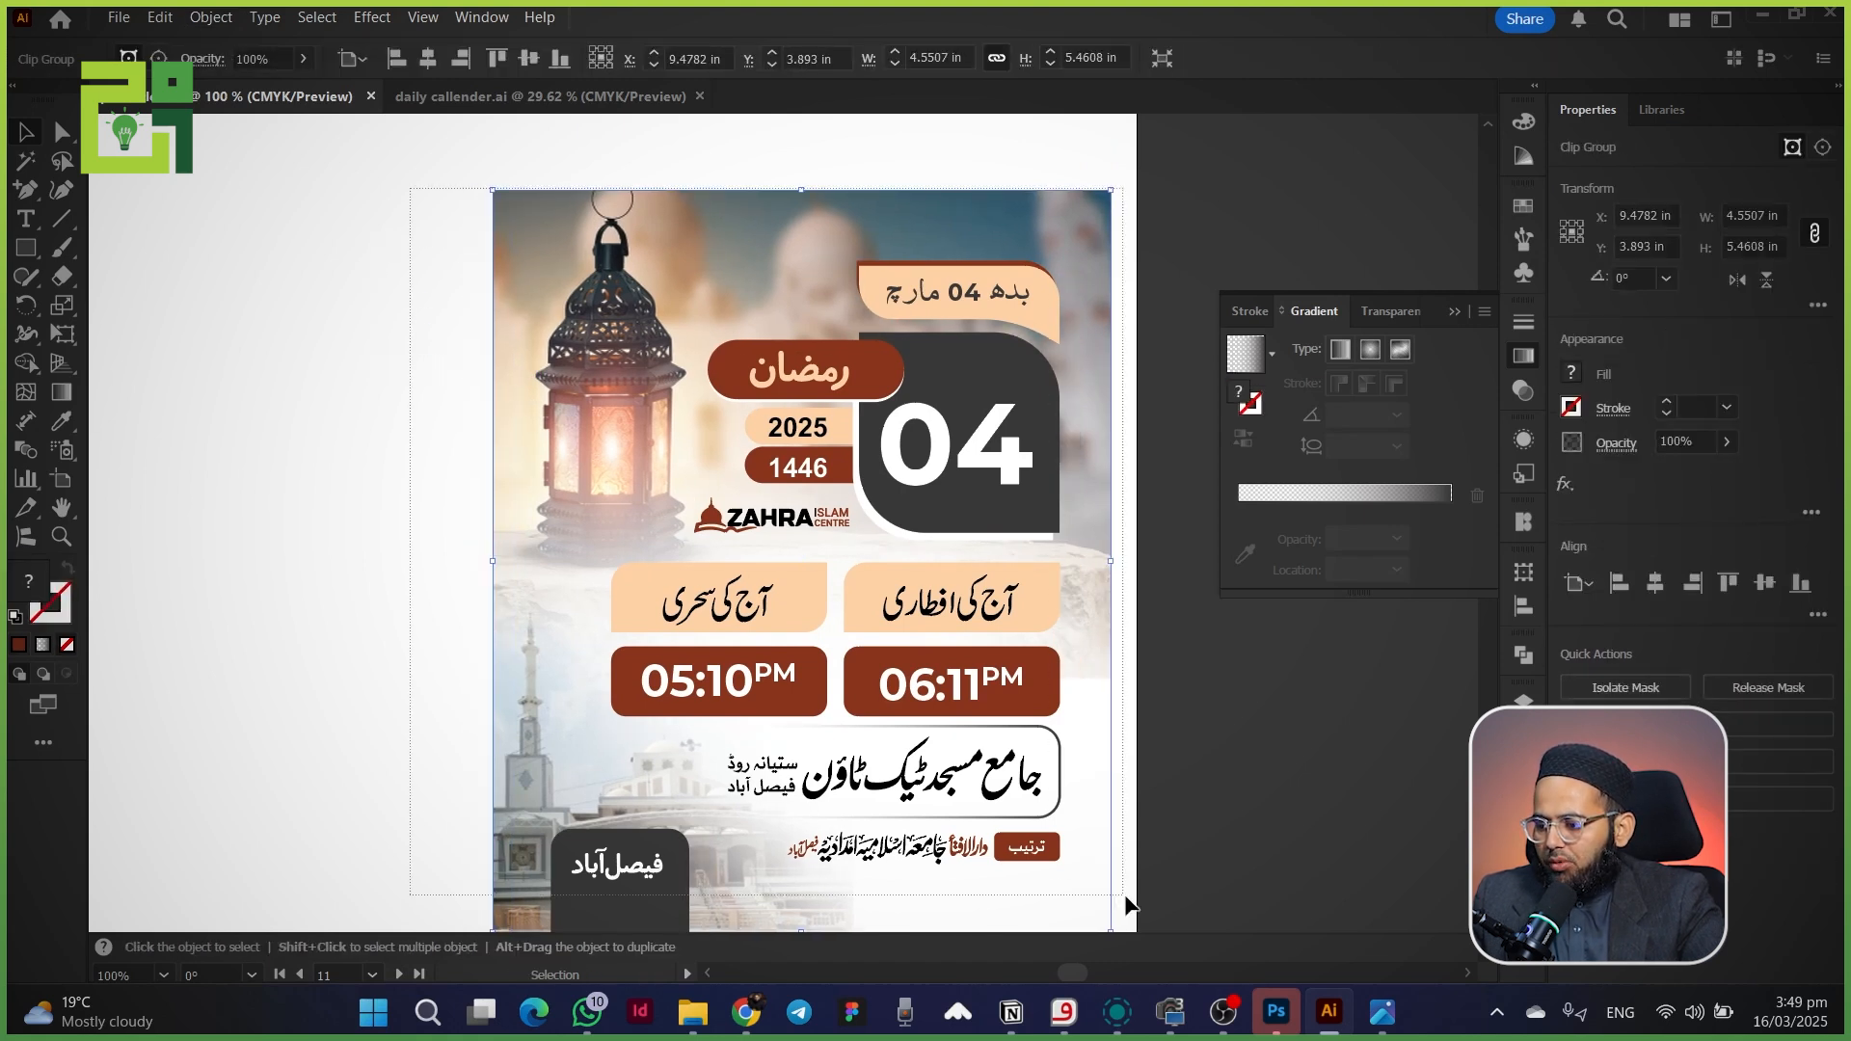
{"action": "scroll", "coordinate": [696, 841], "scroll_direction": "down", "scroll_amount": 2}
{"action": "left_click_drag", "start_coordinate": [680, 828], "coordinate": [304, 701]}
{"action": "scroll", "coordinate": [304, 702], "scroll_direction": "up", "scroll_amount": 2}
{"action": "left_click_drag", "start_coordinate": [303, 701], "coordinate": [802, 734]}
{"action": "left_click_drag", "start_coordinate": [727, 441], "coordinate": [655, 472]}
{"action": "left_click", "coordinate": [414, 731]}
{"action": "left_click_drag", "start_coordinate": [415, 731], "coordinate": [270, 767]}
- Draw an unfilled frame about 4.20 × 5.18 in just inside the design's edges, with a 1 pt dark 1e1e1e outline
{"action": "left_click", "coordinate": [39, 249]}
{"action": "left_click_drag", "start_coordinate": [1011, 201], "coordinate": [441, 904]}
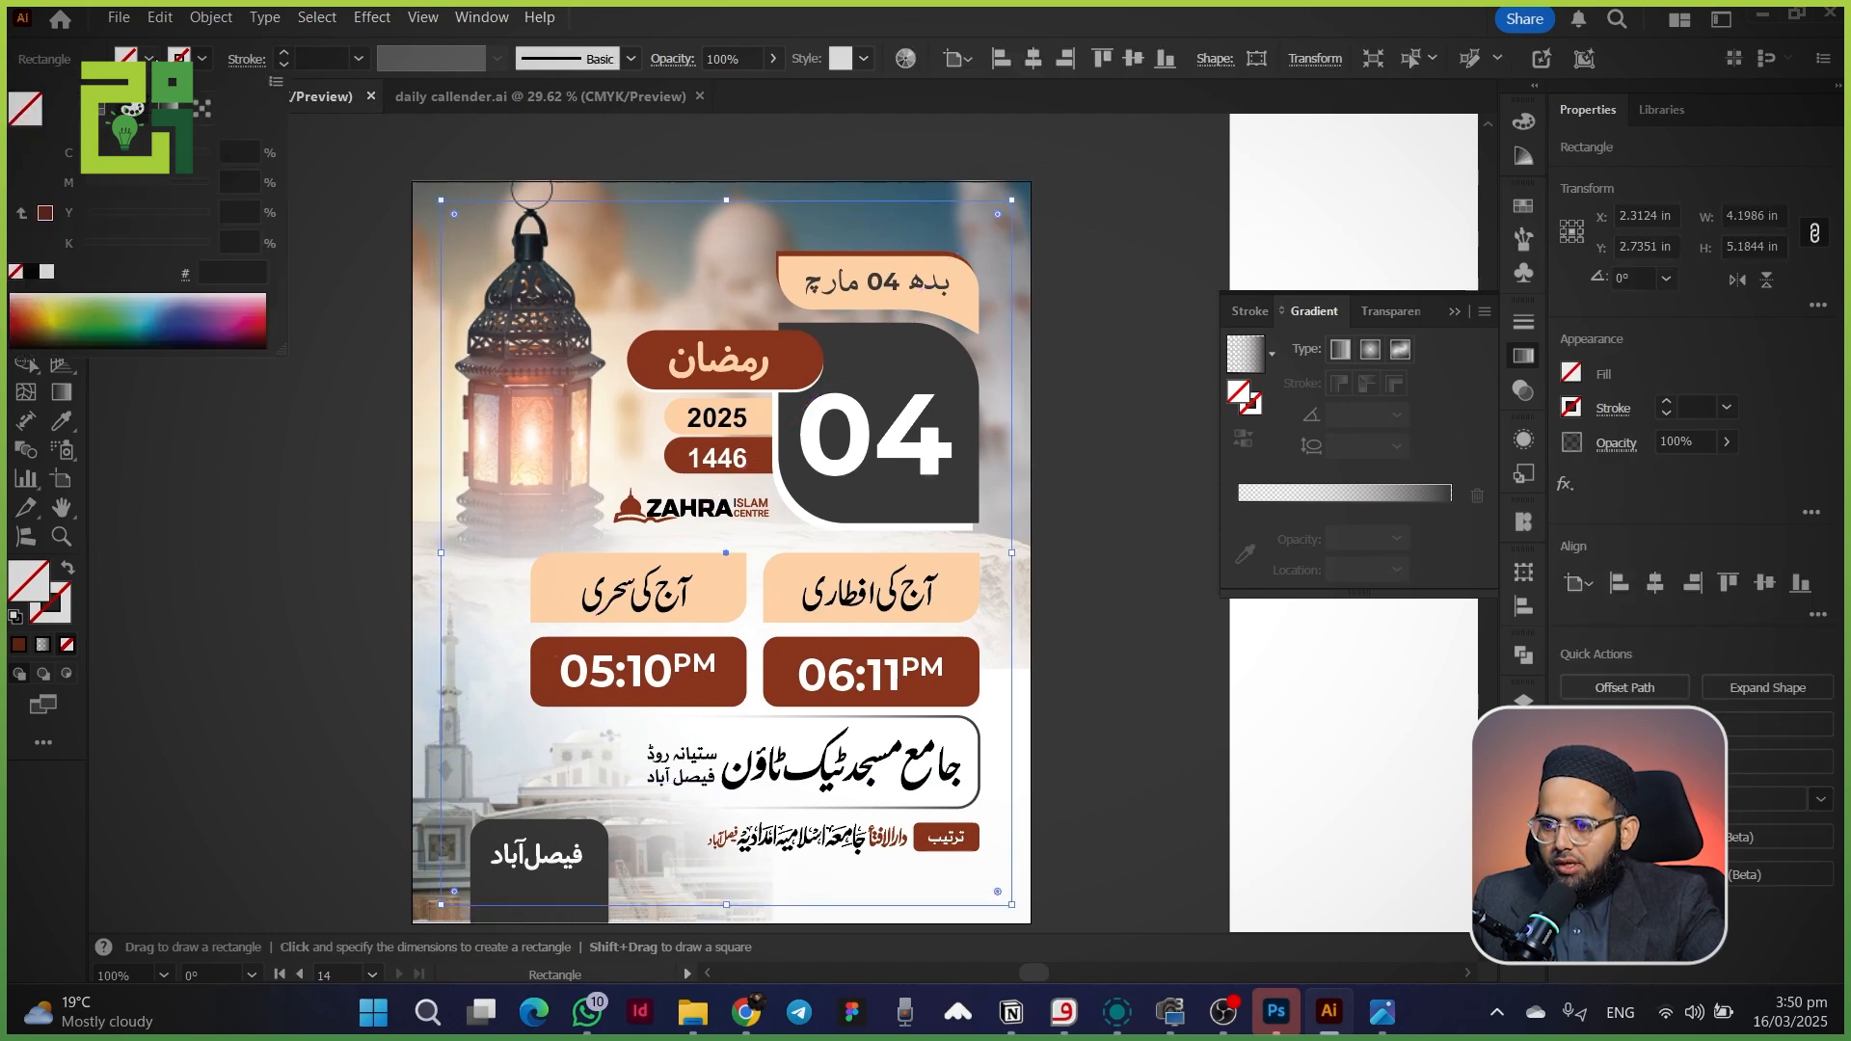
{"action": "left_click", "coordinate": [5, 244]}
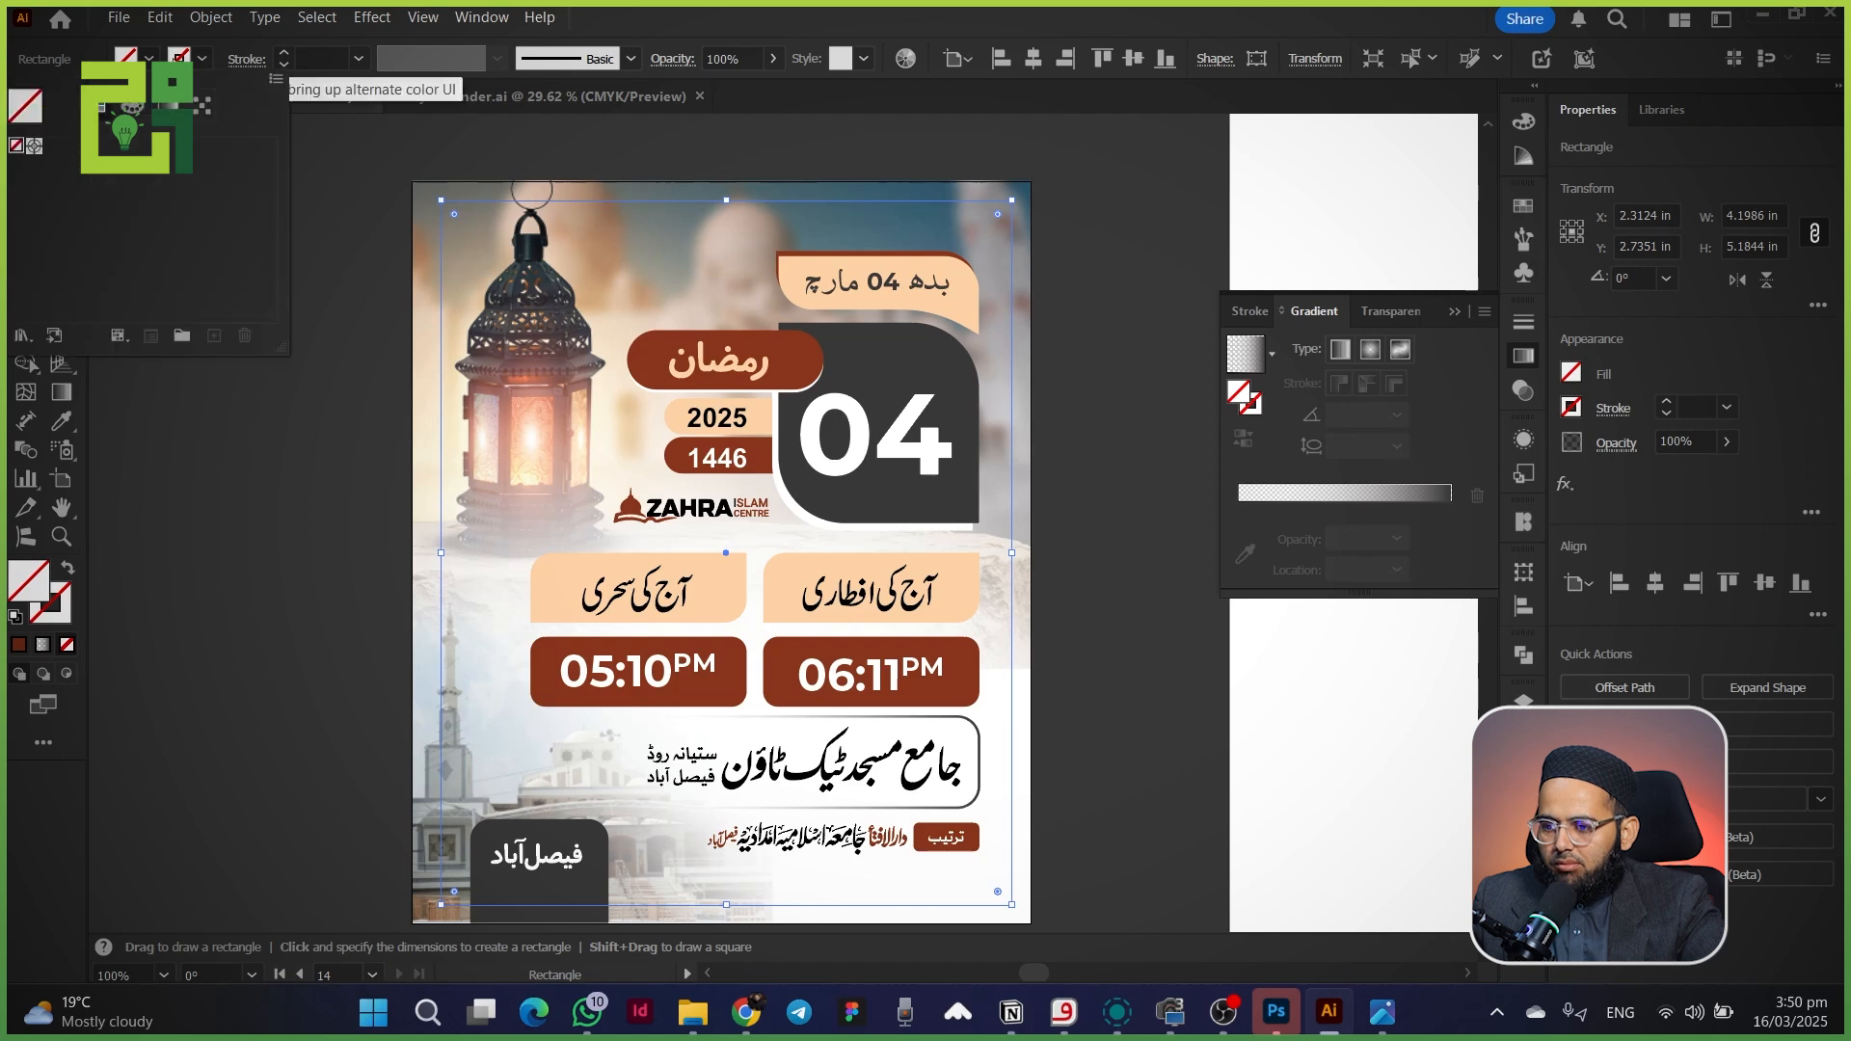
{"action": "double_click", "coordinate": [64, 615]}
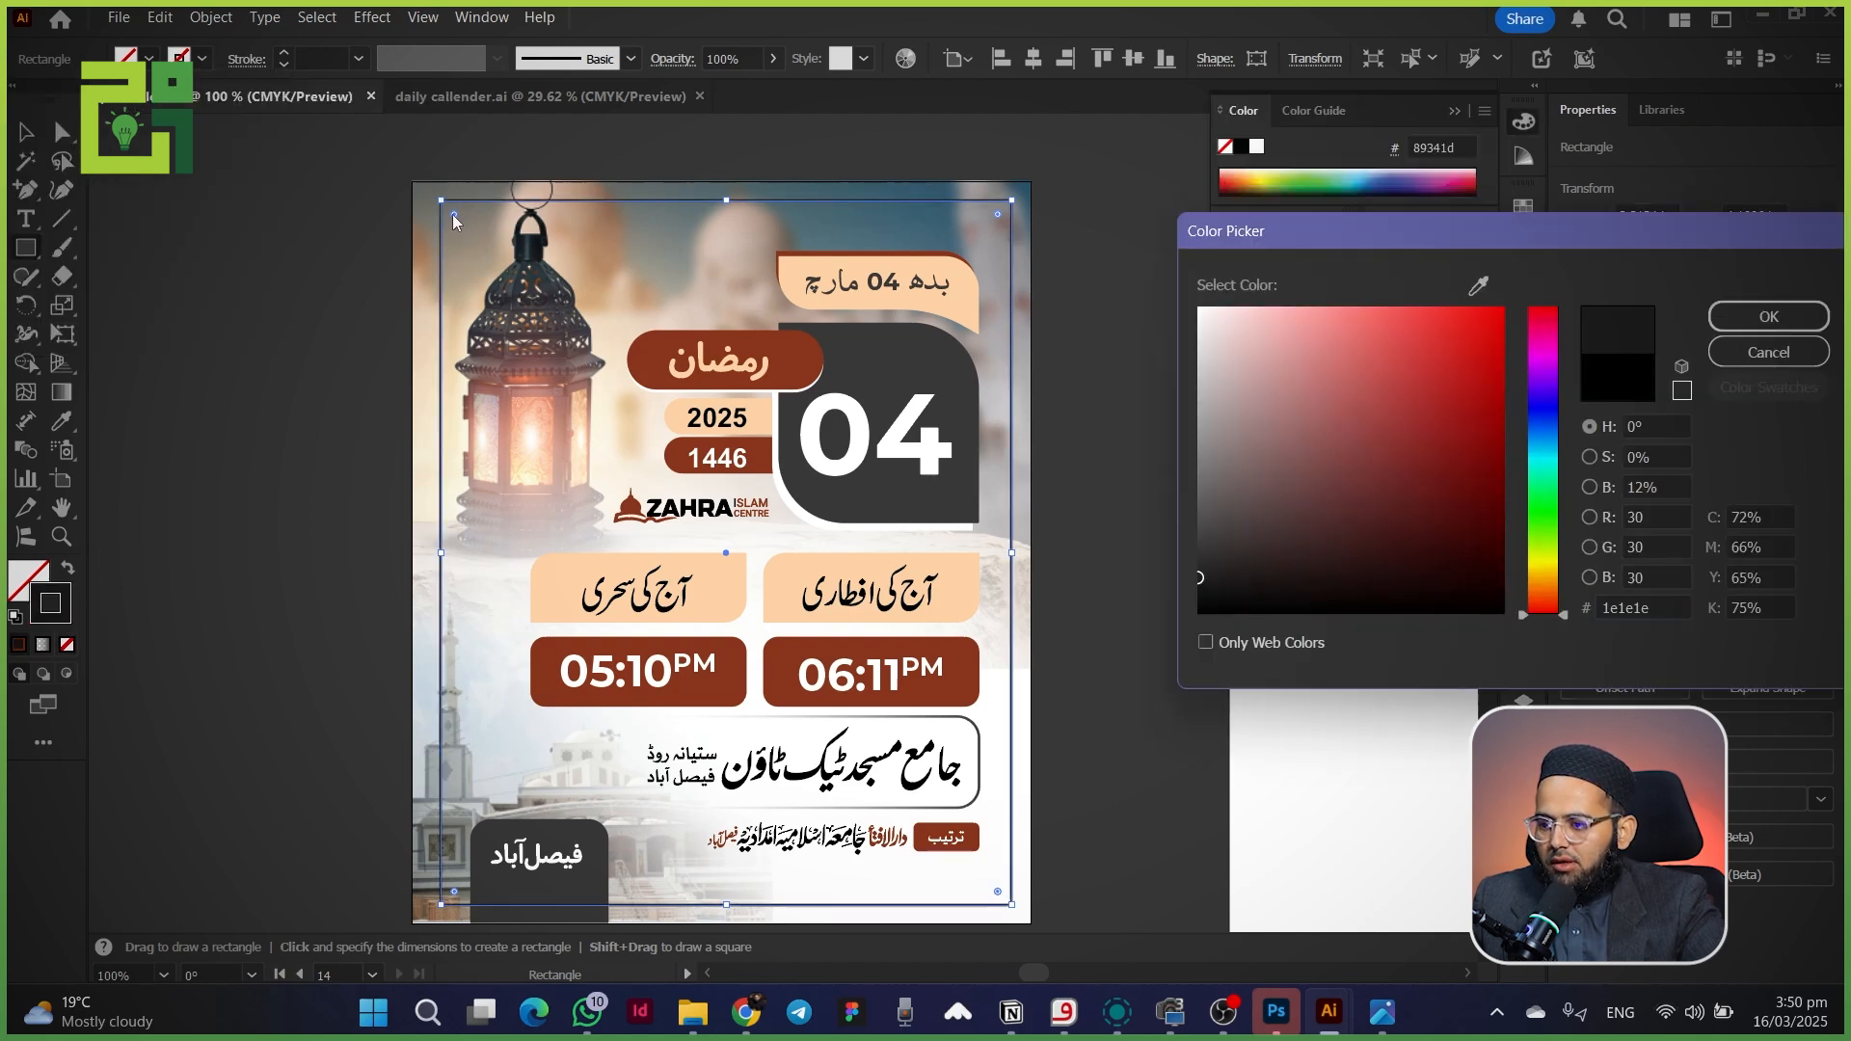
{"action": "key", "text": "Return"}
- Round the frame's corners and centre the frame on the artboard
{"action": "left_click_drag", "start_coordinate": [459, 227], "coordinate": [479, 249]}
{"action": "left_click", "coordinate": [30, 140]}
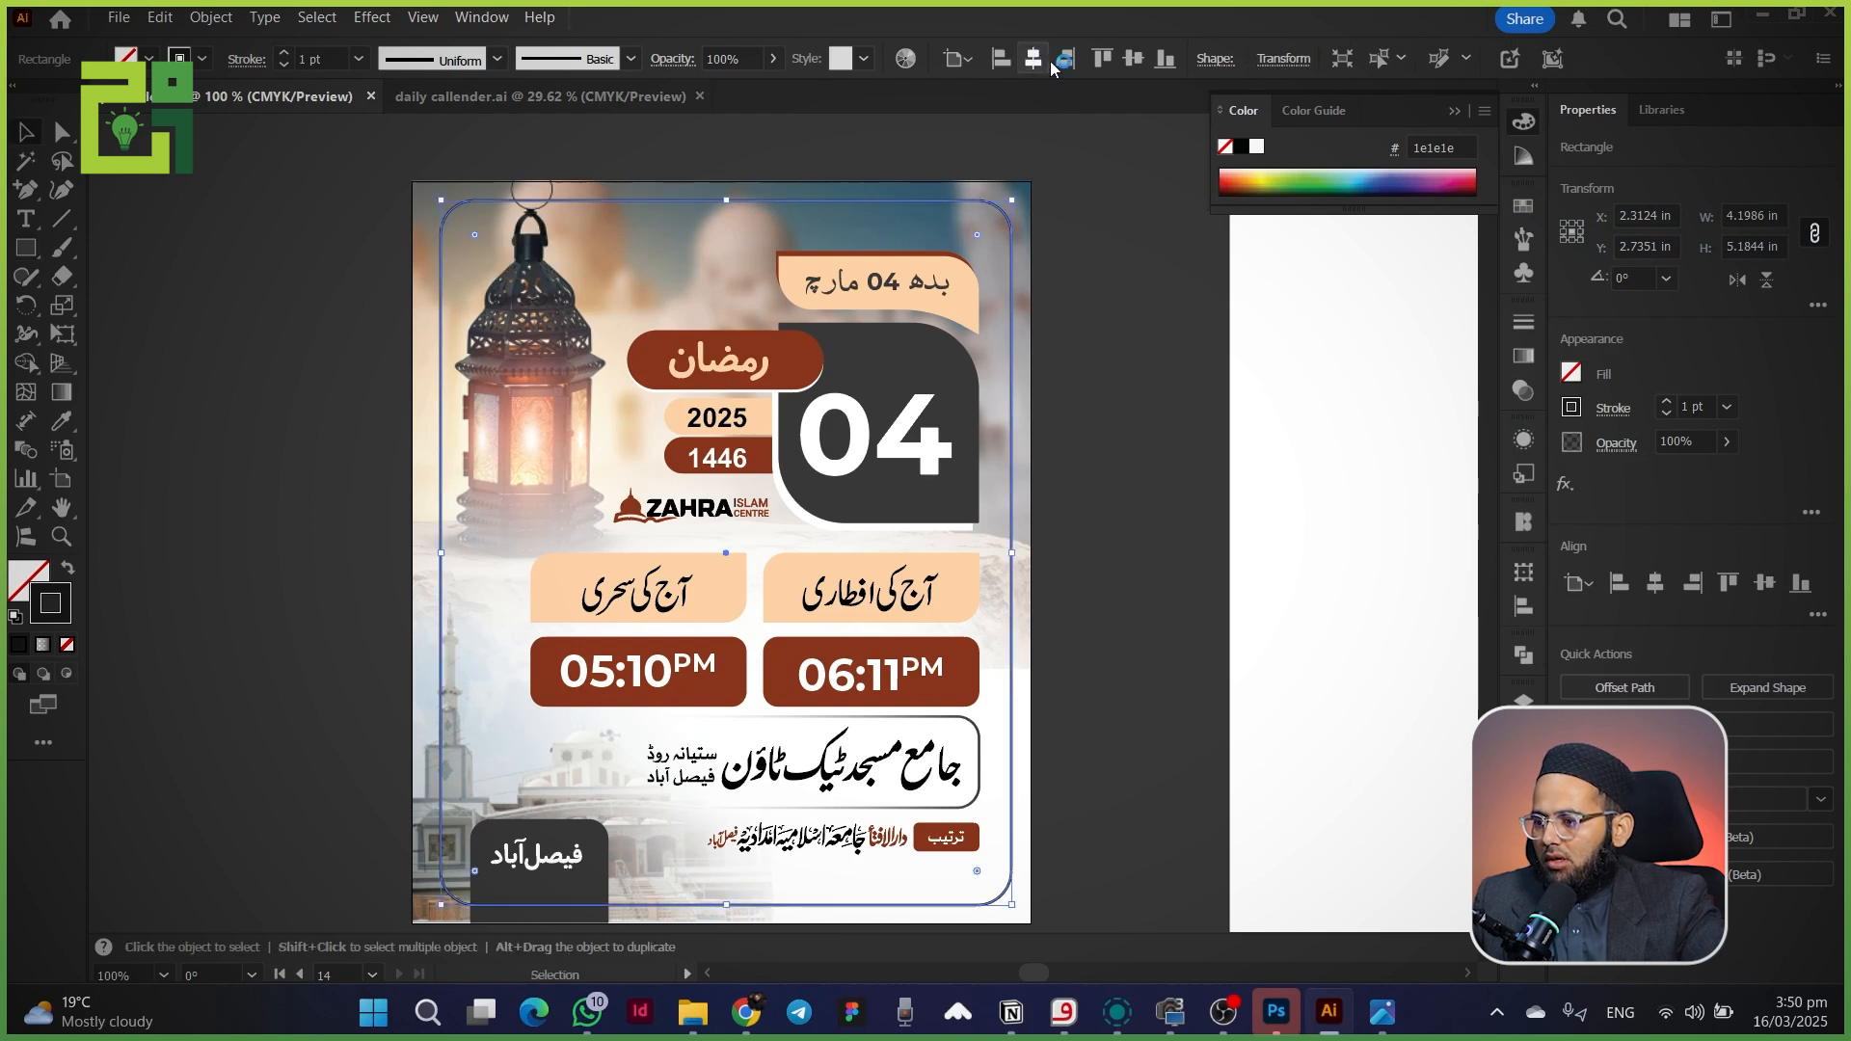
{"action": "left_click", "coordinate": [1032, 59]}
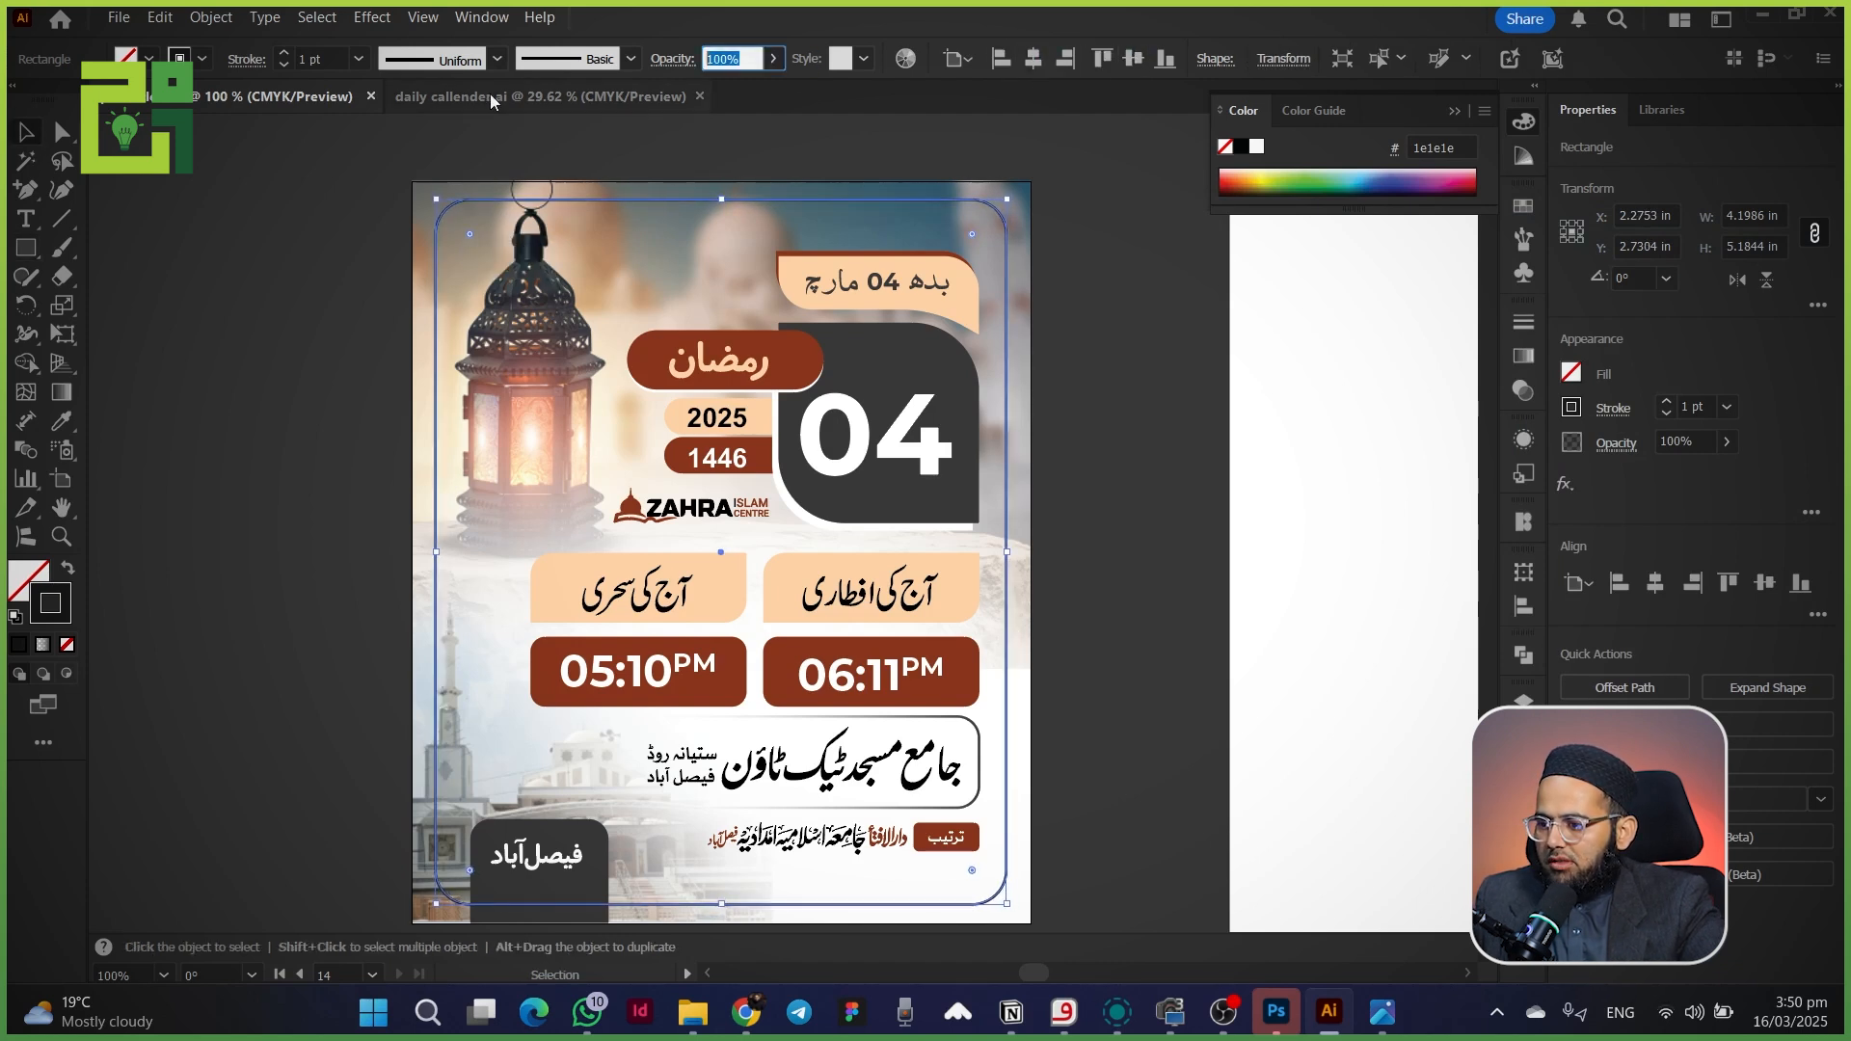
- Set the rounded frame's opacity to 20%
{"action": "left_click", "coordinate": [345, 296]}
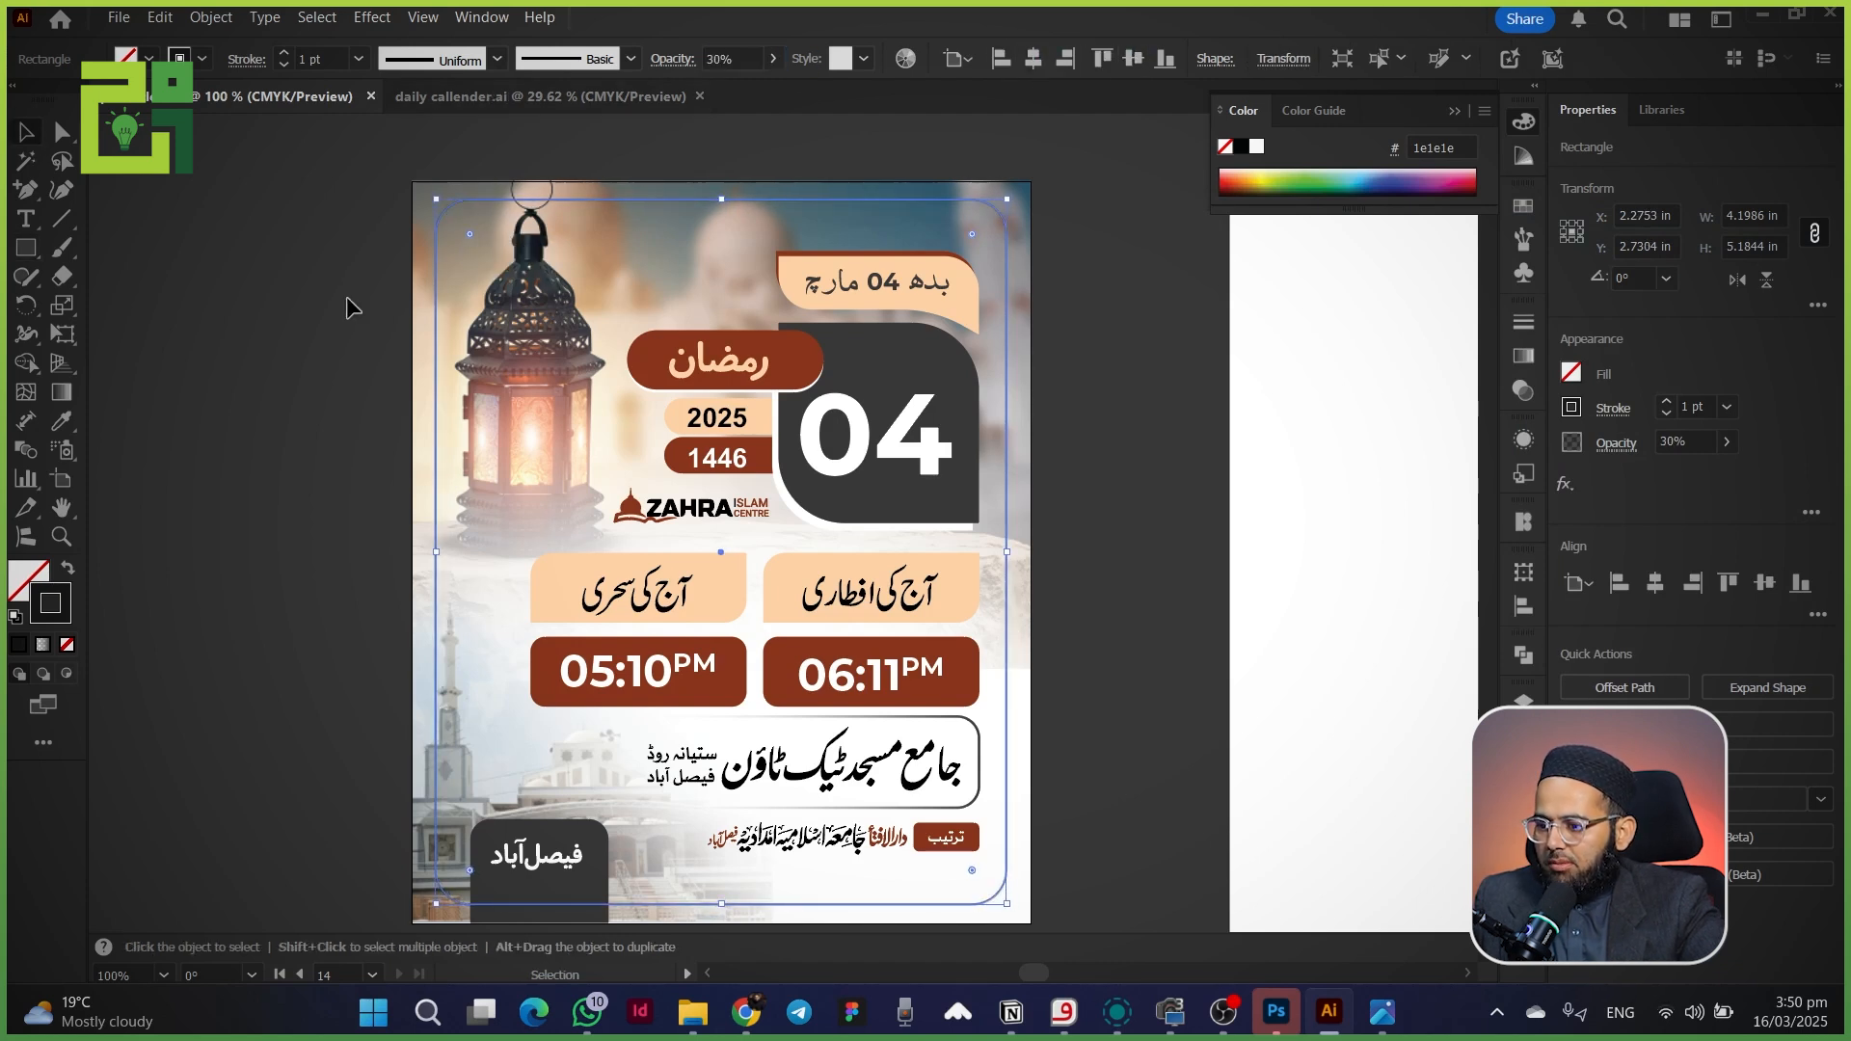
{"action": "left_click", "coordinate": [432, 245]}
{"action": "left_click", "coordinate": [733, 59]}
{"action": "type", "text": "20"}
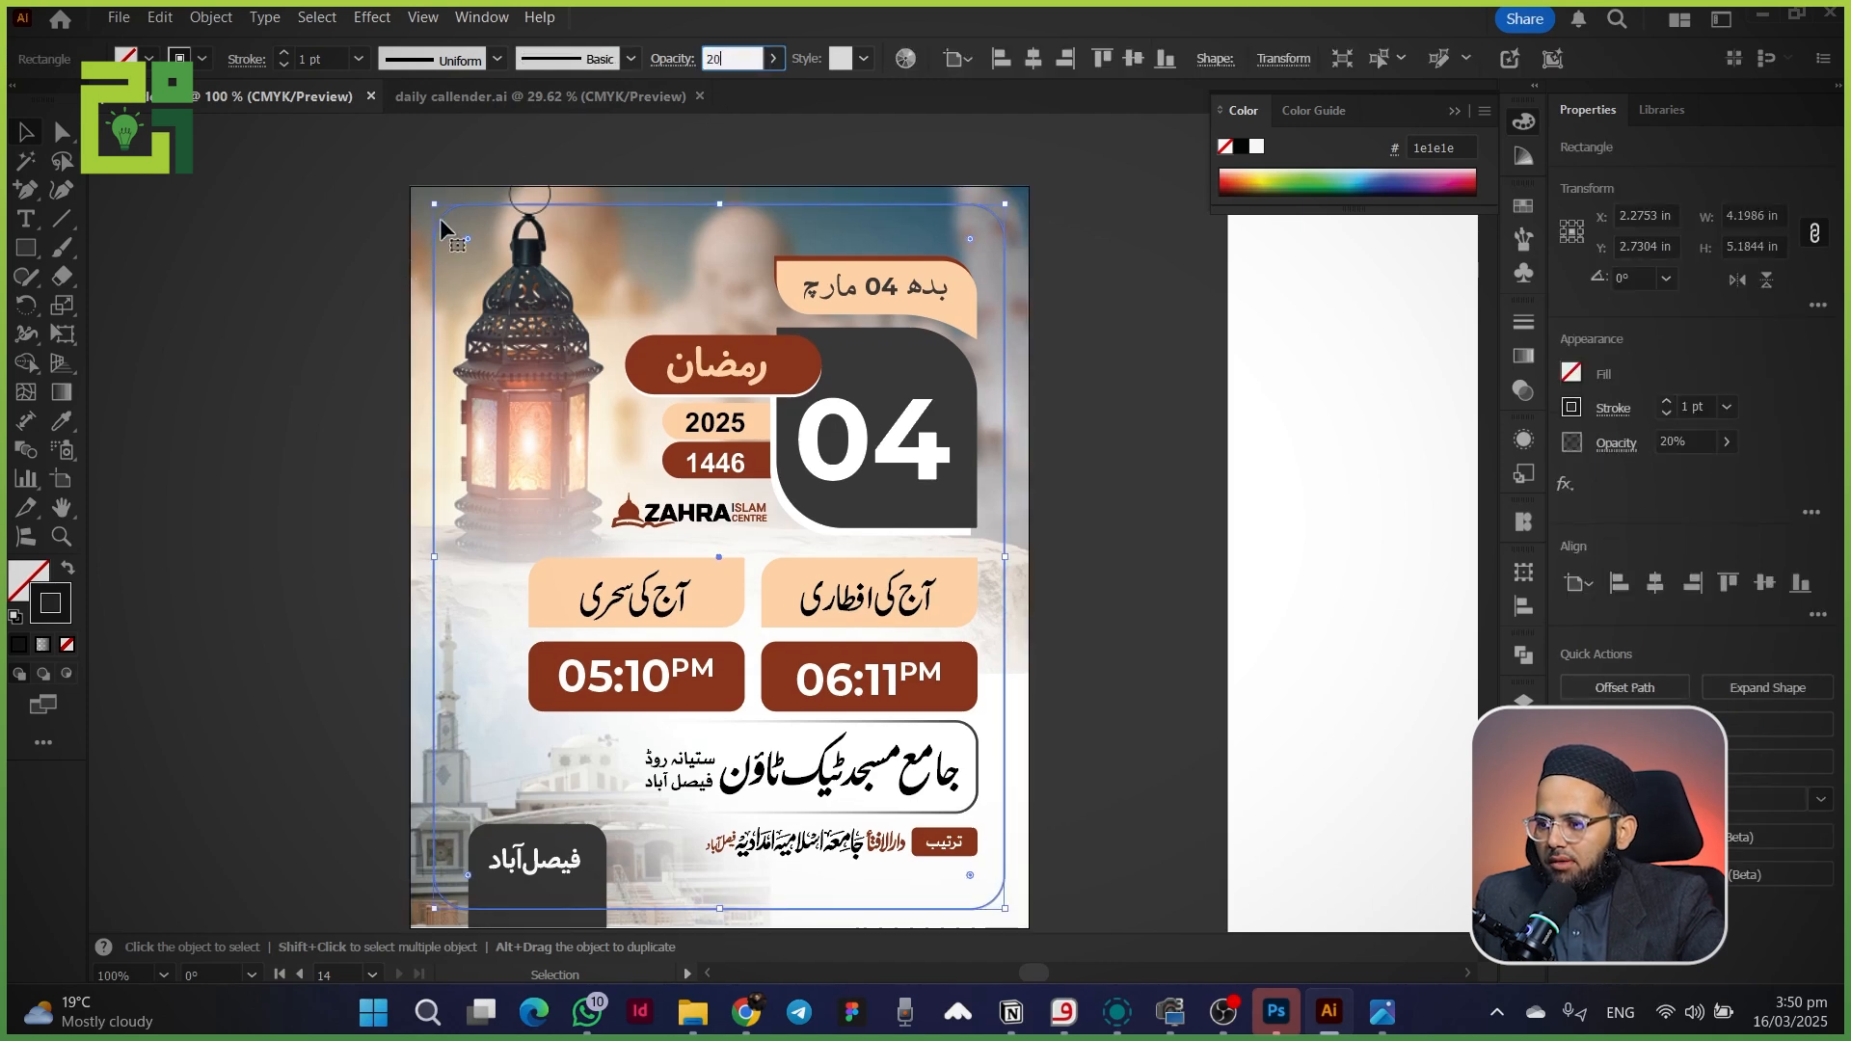
- Nudge the ترتیب tag and its calligraphy line slightly left
{"action": "scroll", "coordinate": [606, 755], "scroll_direction": "up", "scroll_amount": 1}
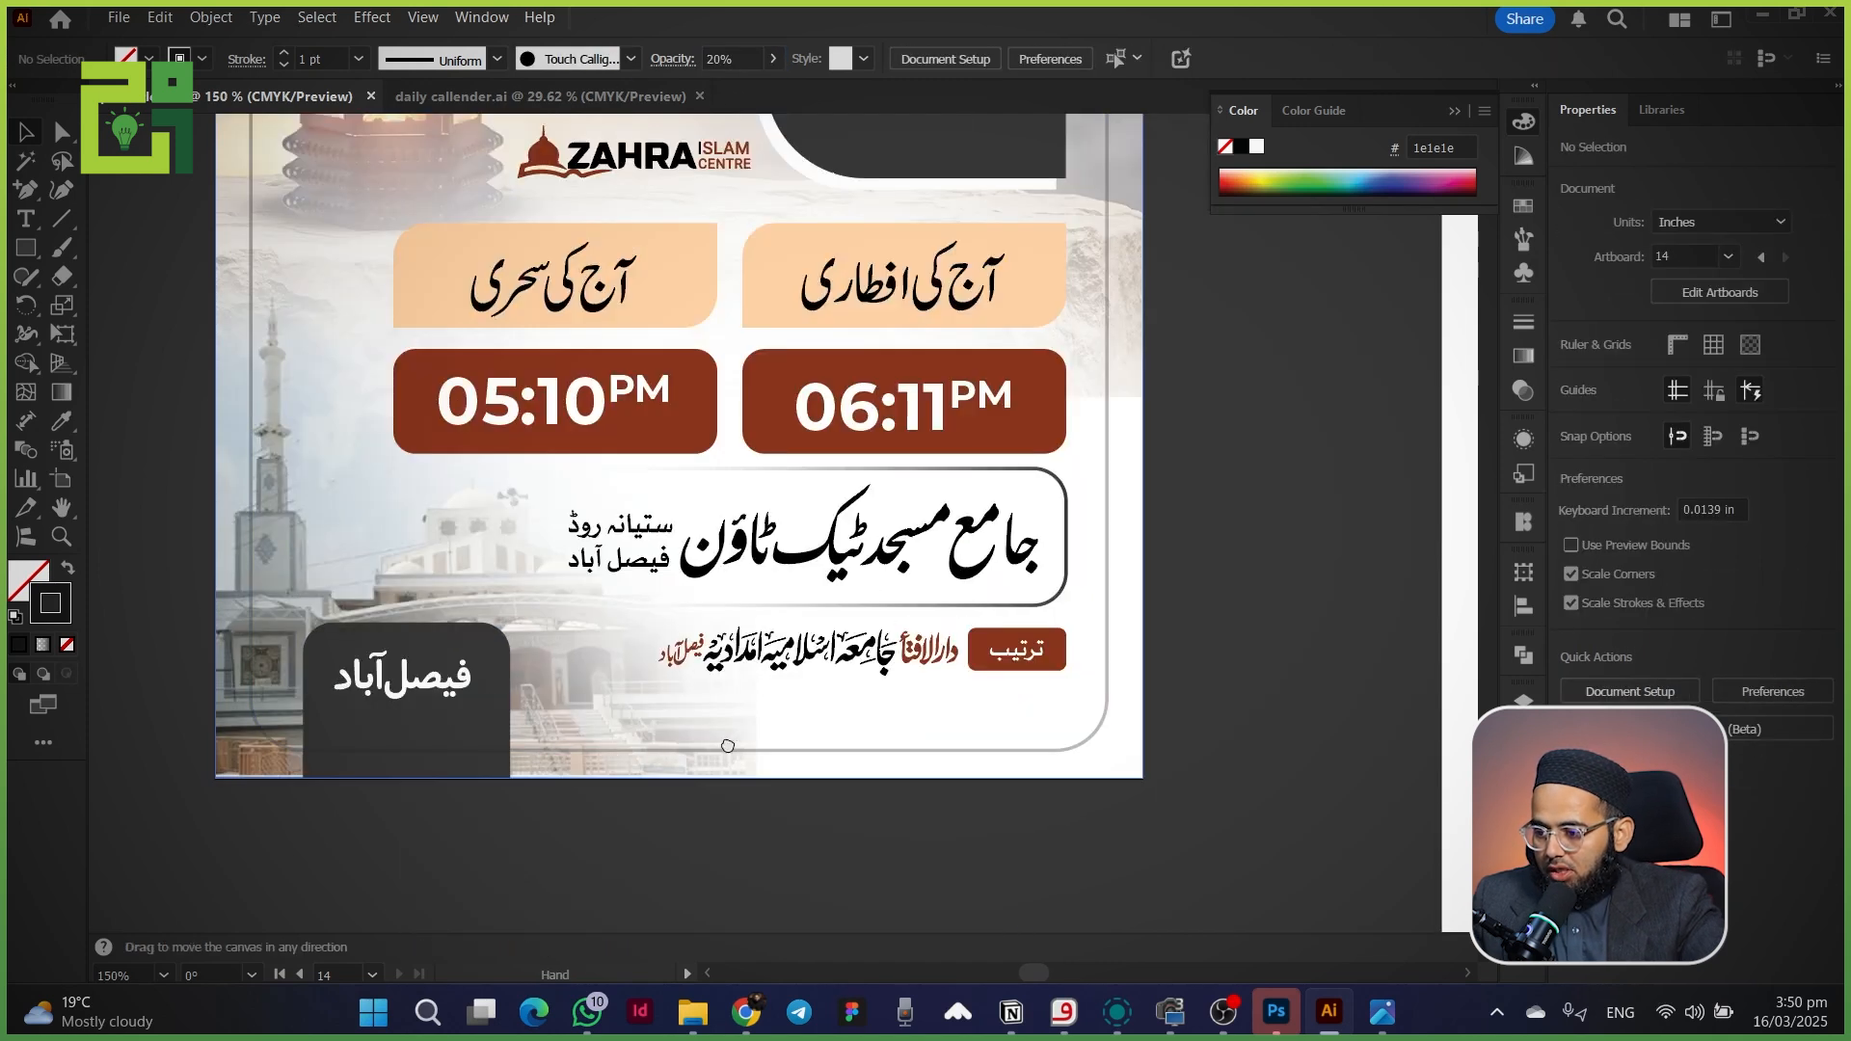
{"action": "left_click_drag", "start_coordinate": [727, 748], "coordinate": [758, 793]}
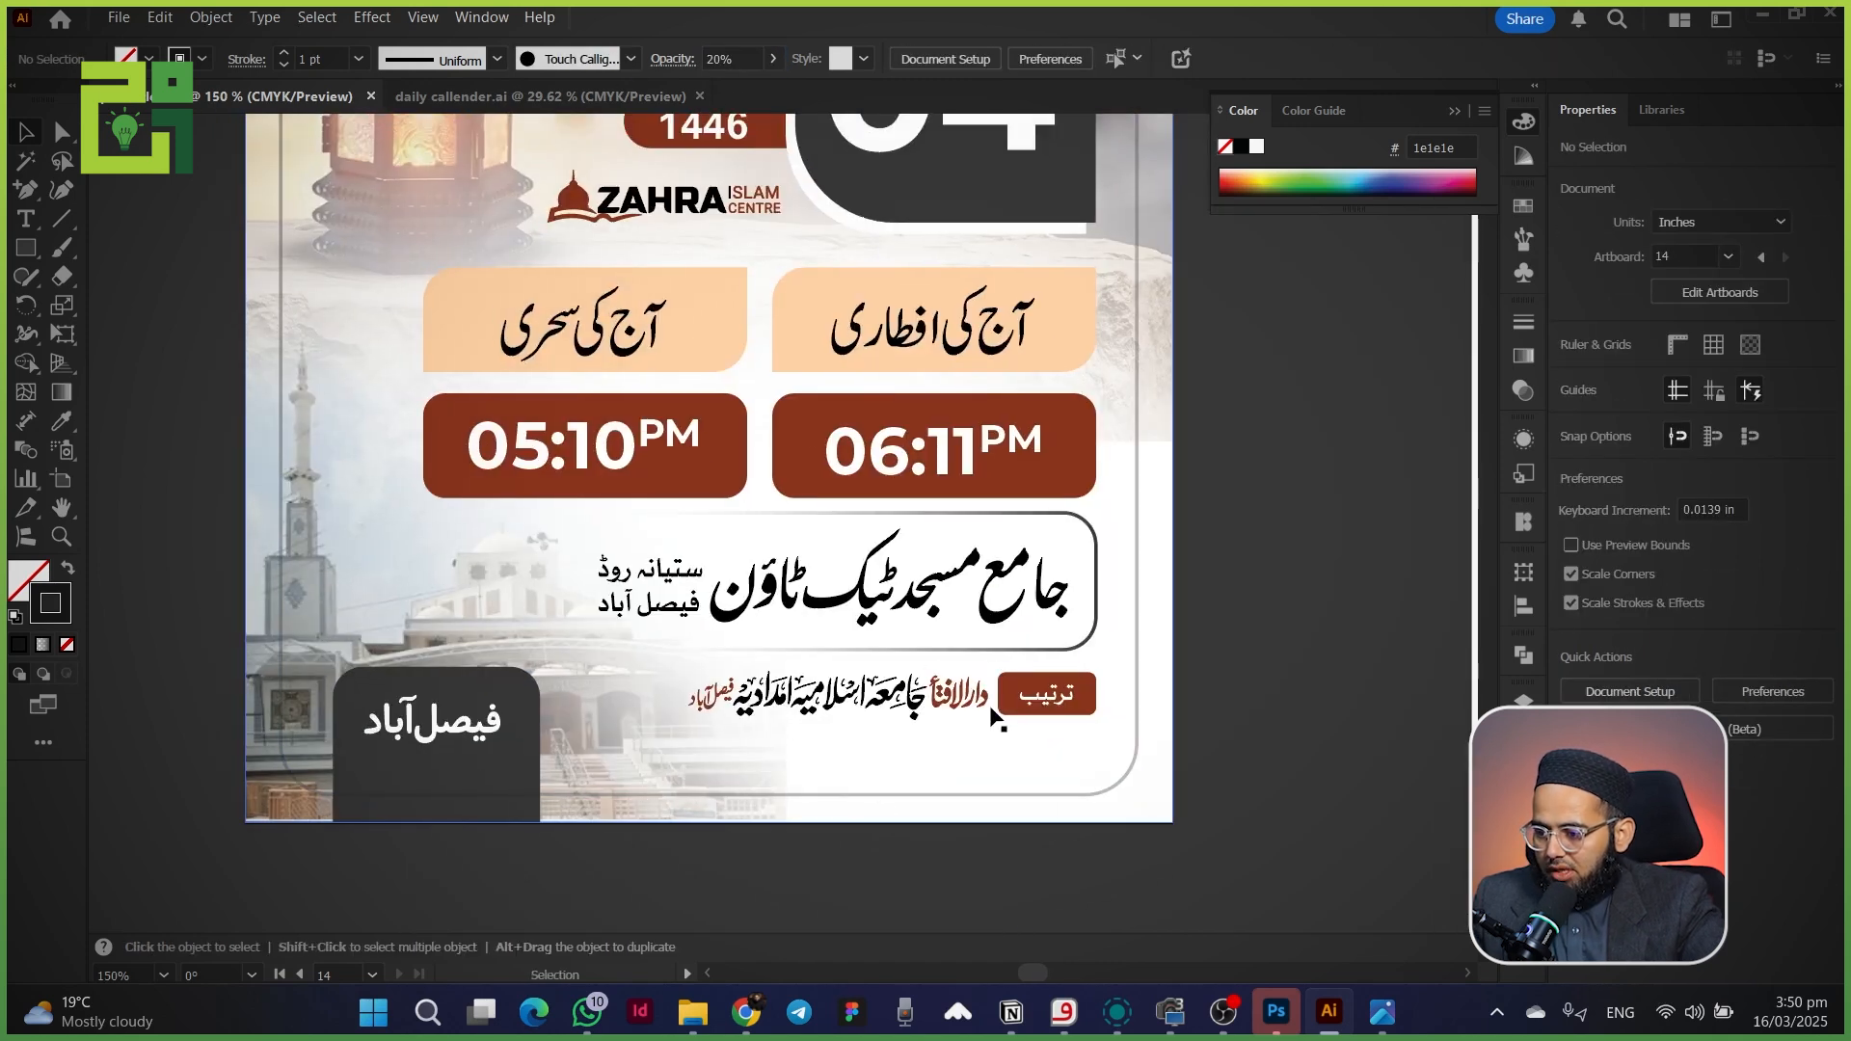
{"action": "left_click", "coordinate": [1023, 695]}
{"action": "left_click", "coordinate": [1013, 697], "text": "shift"}
{"action": "left_click", "coordinate": [909, 715], "text": "shift"}
{"action": "key", "text": "Left"}
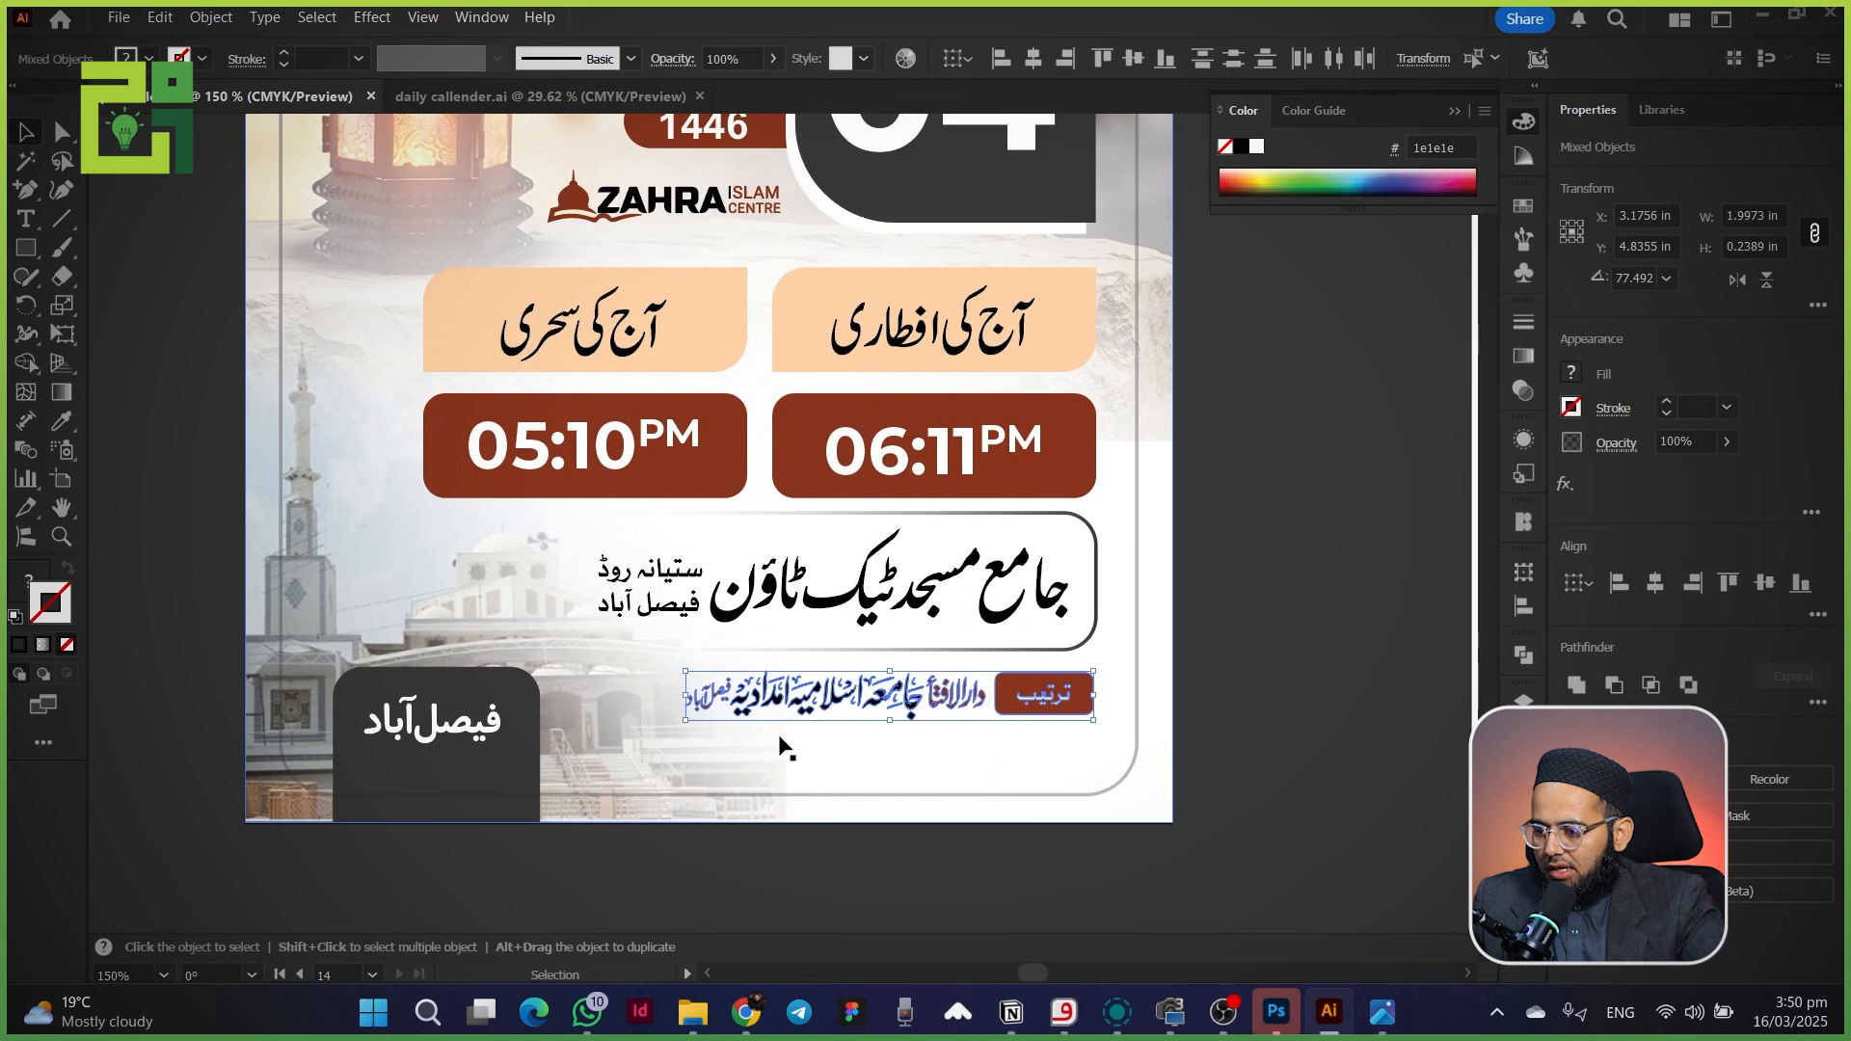
- Add the outlined mosque name box with its text to the selected ترتیب line and nudge them all slightly down
{"action": "left_click", "coordinate": [914, 650], "text": "shift"}
{"action": "left_click", "coordinate": [916, 615], "text": "shift"}
{"action": "key", "text": "Down"}
{"action": "key", "text": "Down"}
{"action": "key", "text": "Down"}
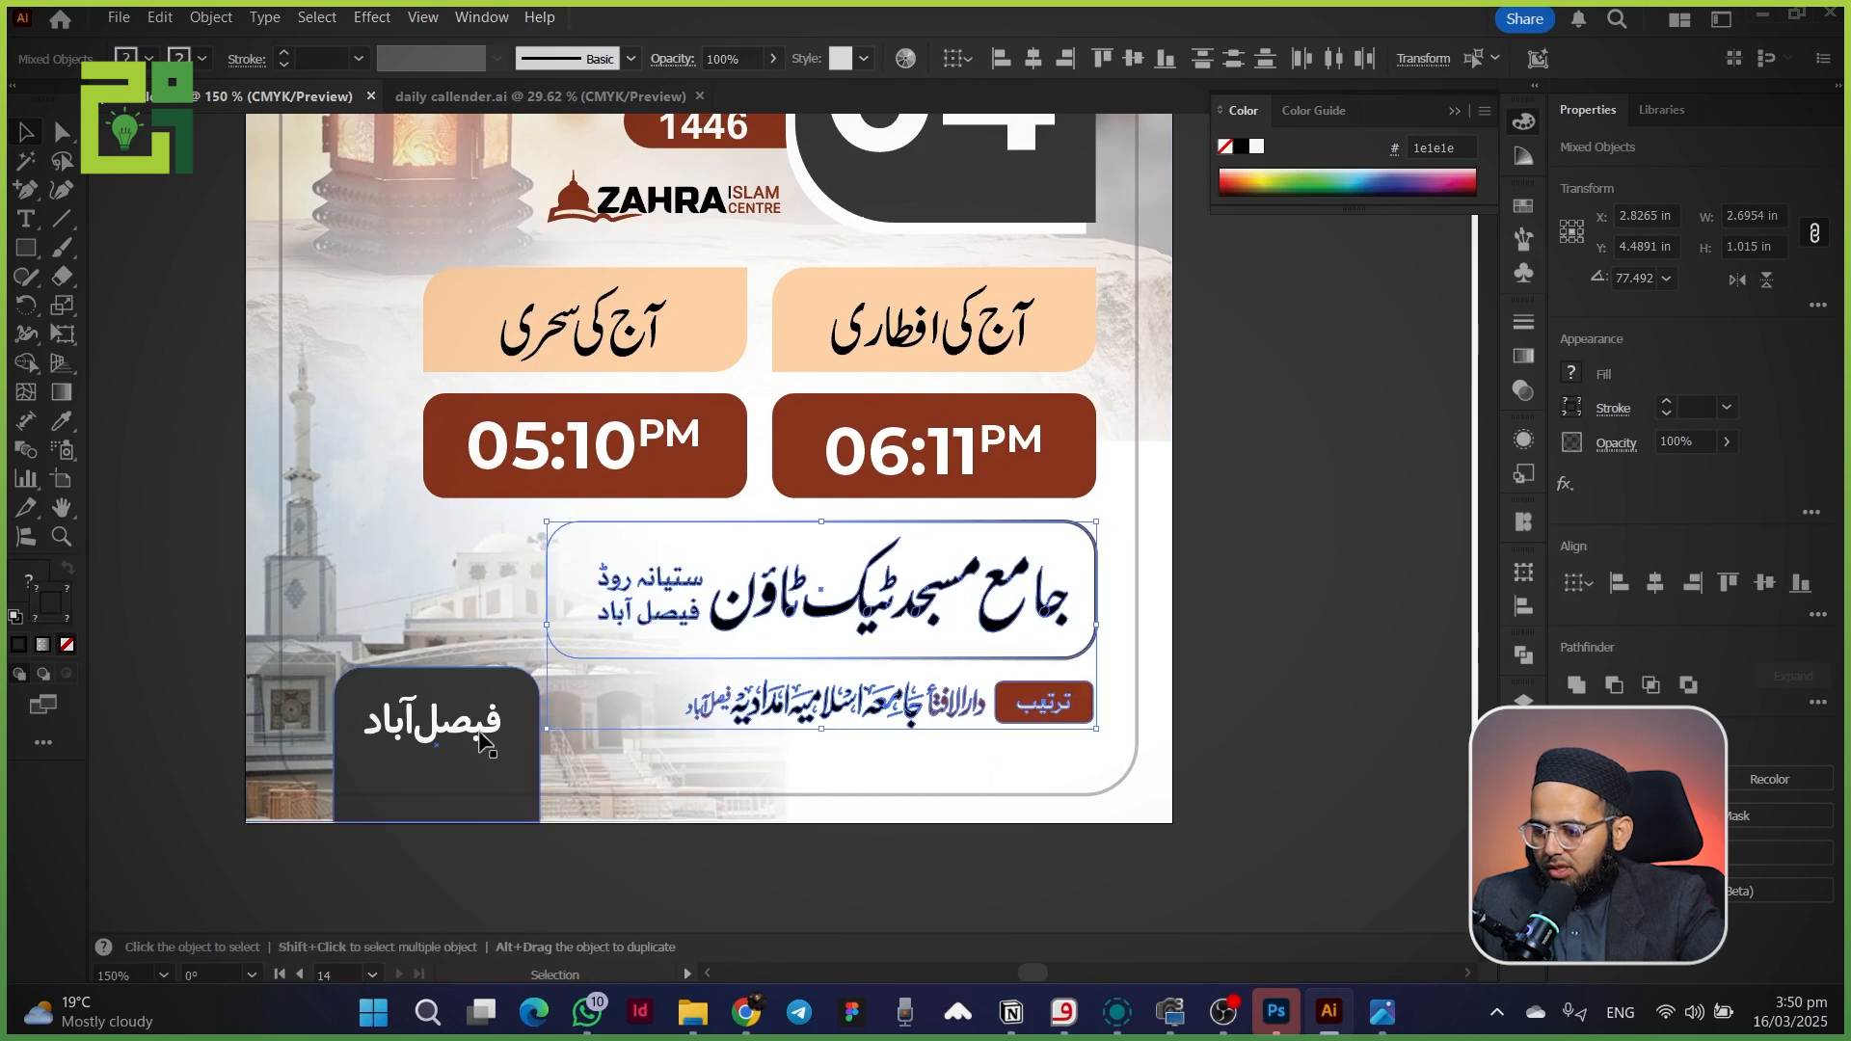
{"action": "left_click", "coordinate": [131, 675]}
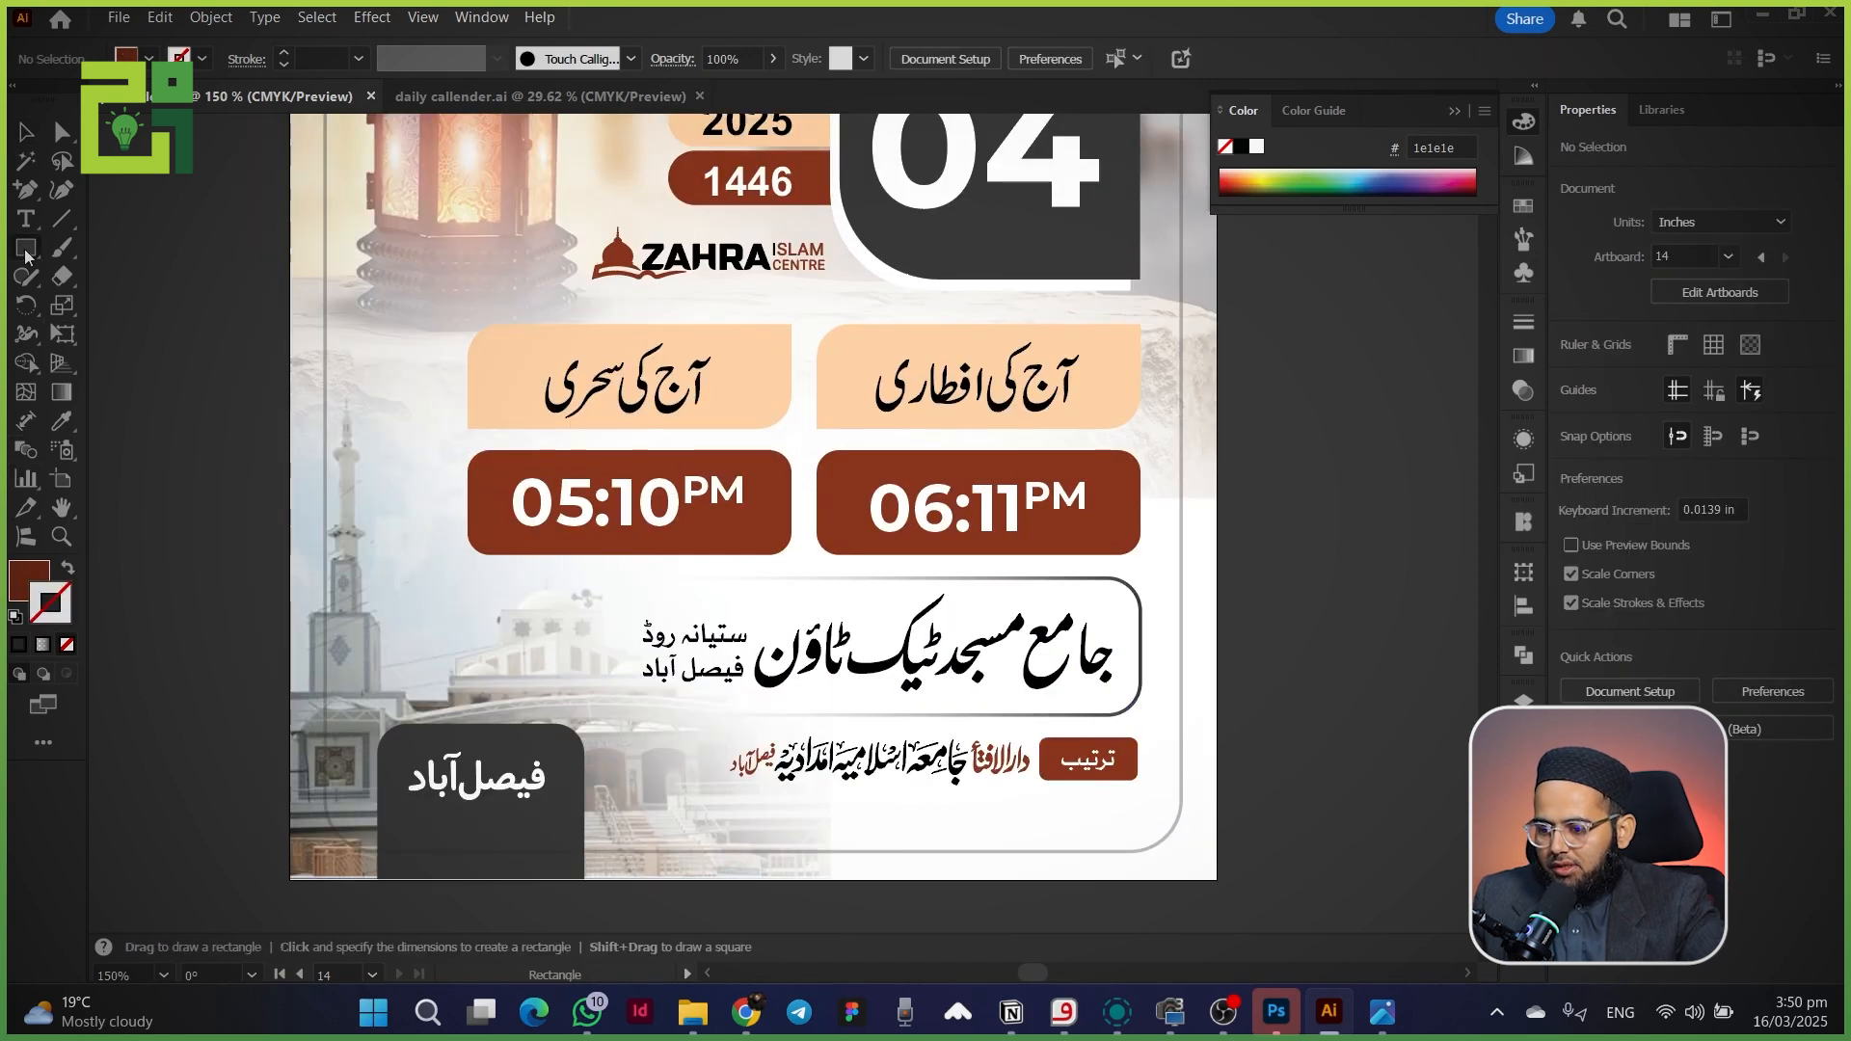
- Draw a full-width bar about 4.55 × 0.38 in along the design's bottom edge, with a transparent-to-dark gradient fill and no outline
{"action": "left_click", "coordinate": [26, 252]}
{"action": "left_click_drag", "start_coordinate": [1217, 879], "coordinate": [289, 801]}
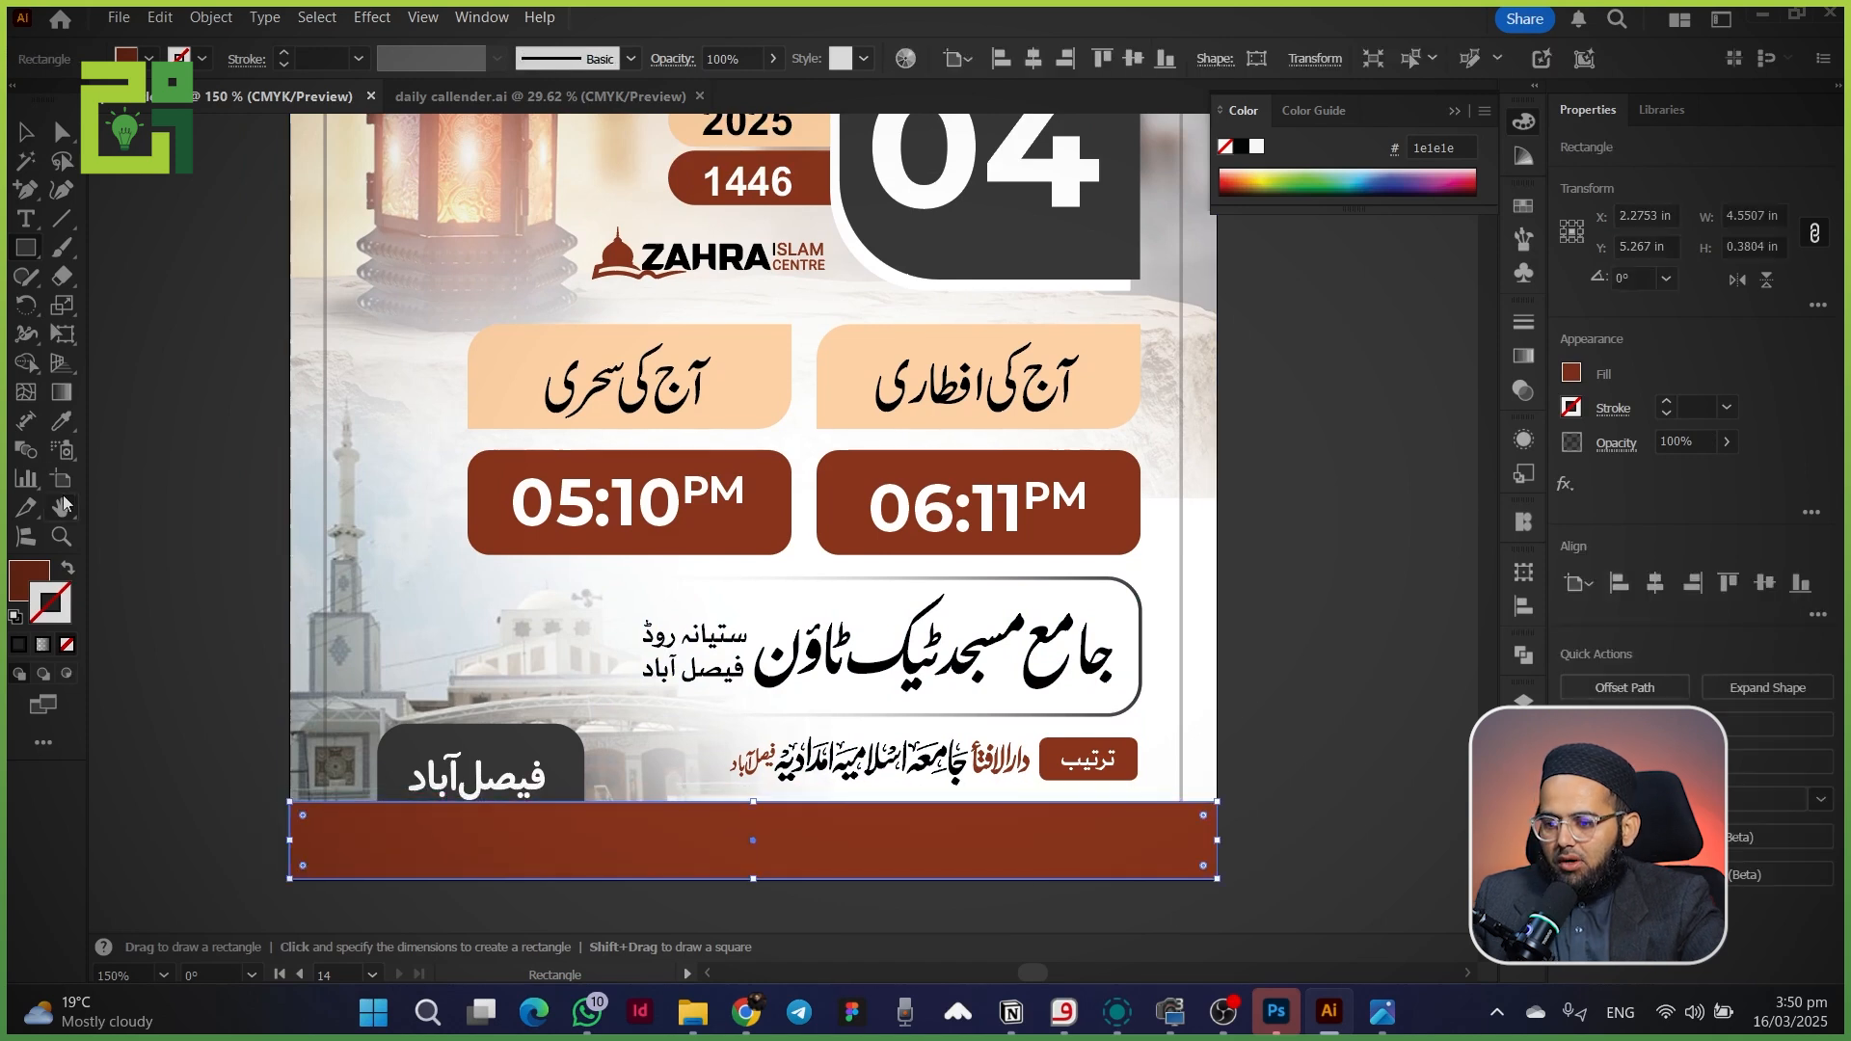
{"action": "left_click", "coordinate": [1523, 356]}
{"action": "left_click", "coordinate": [1449, 538]}
{"action": "key", "text": "v"}
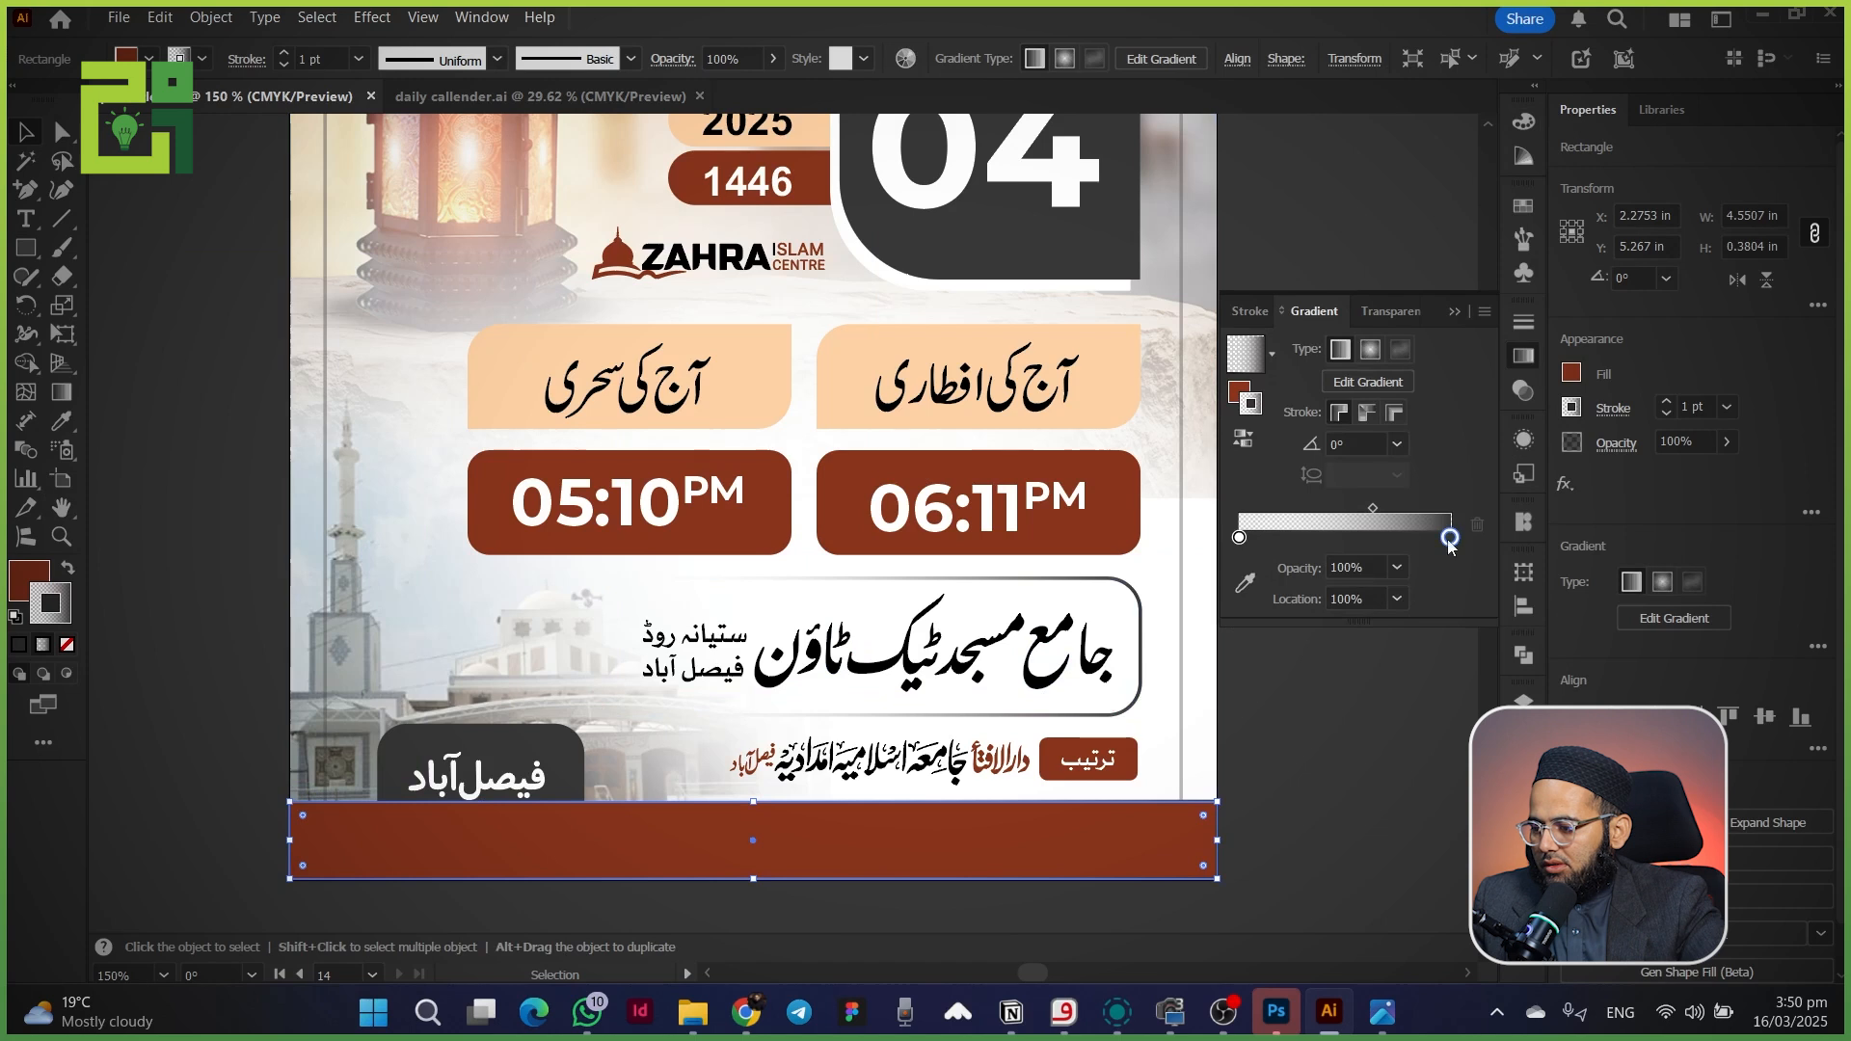
{"action": "left_click", "coordinate": [67, 570]}
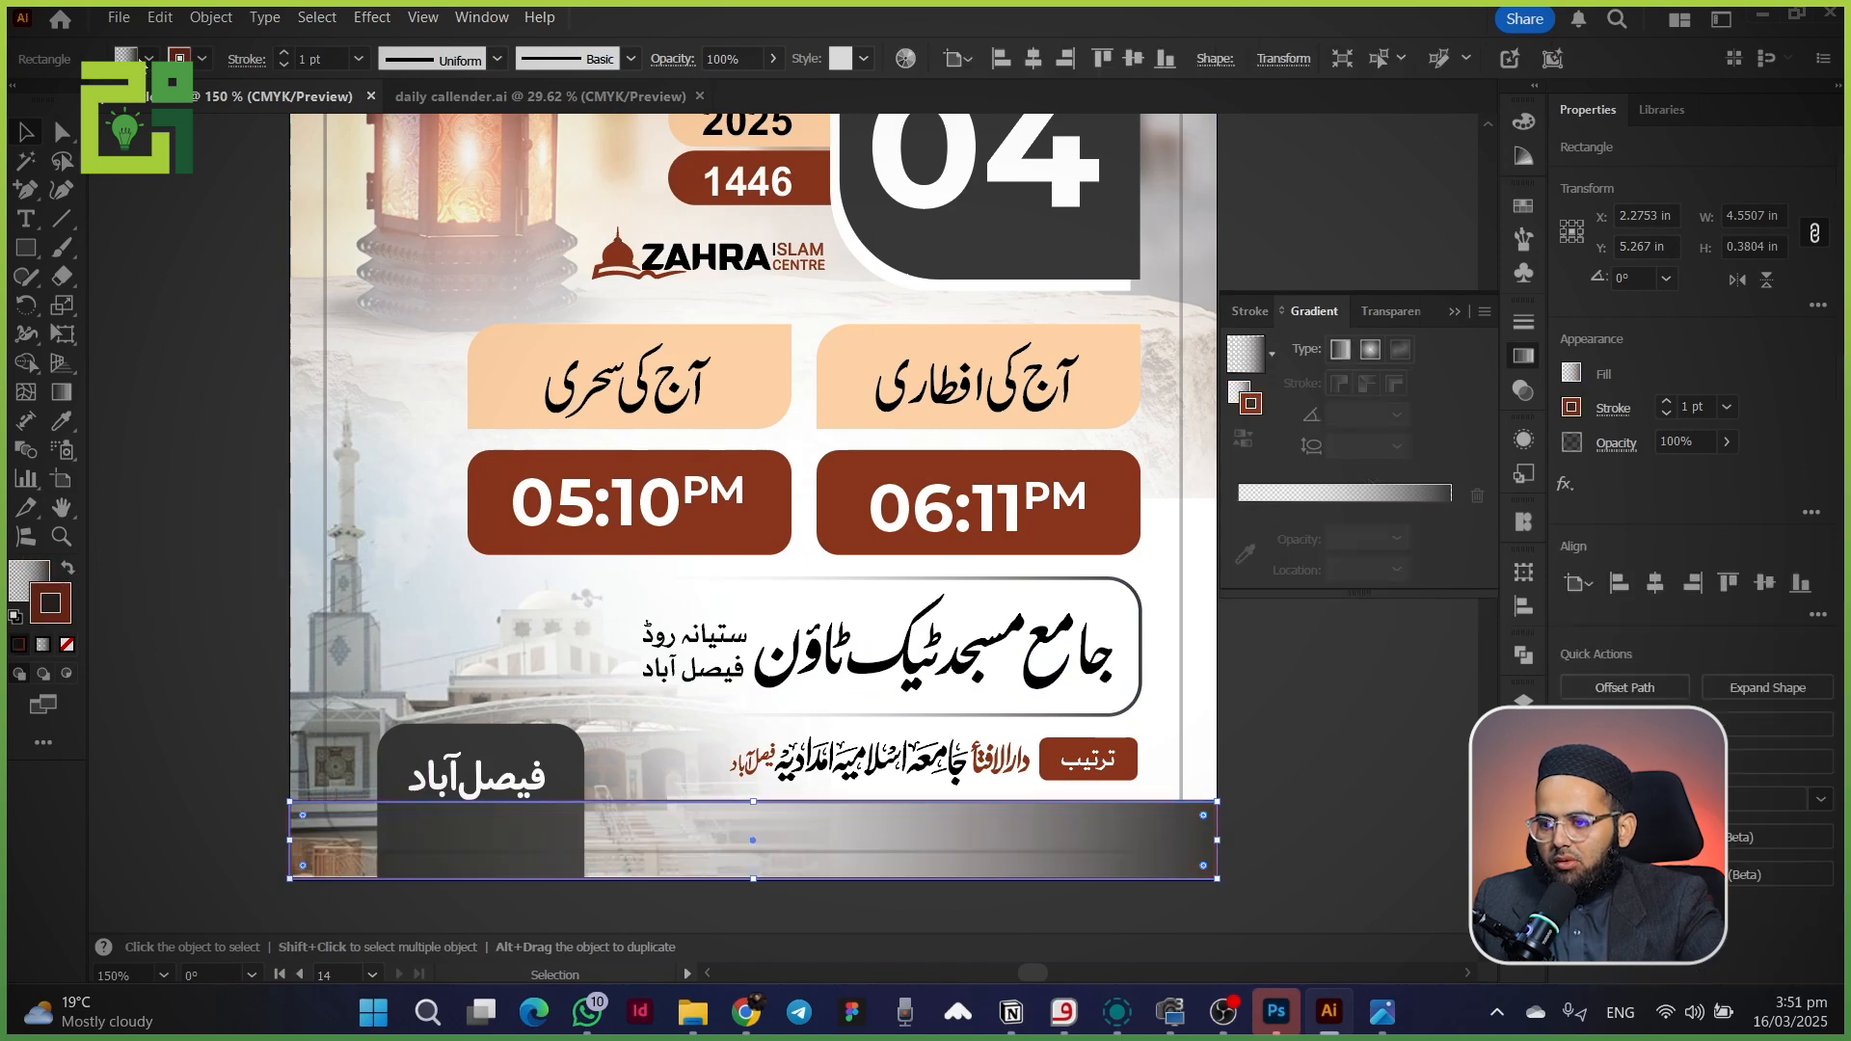
{"action": "left_click", "coordinate": [204, 61]}
{"action": "left_click", "coordinate": [16, 148]}
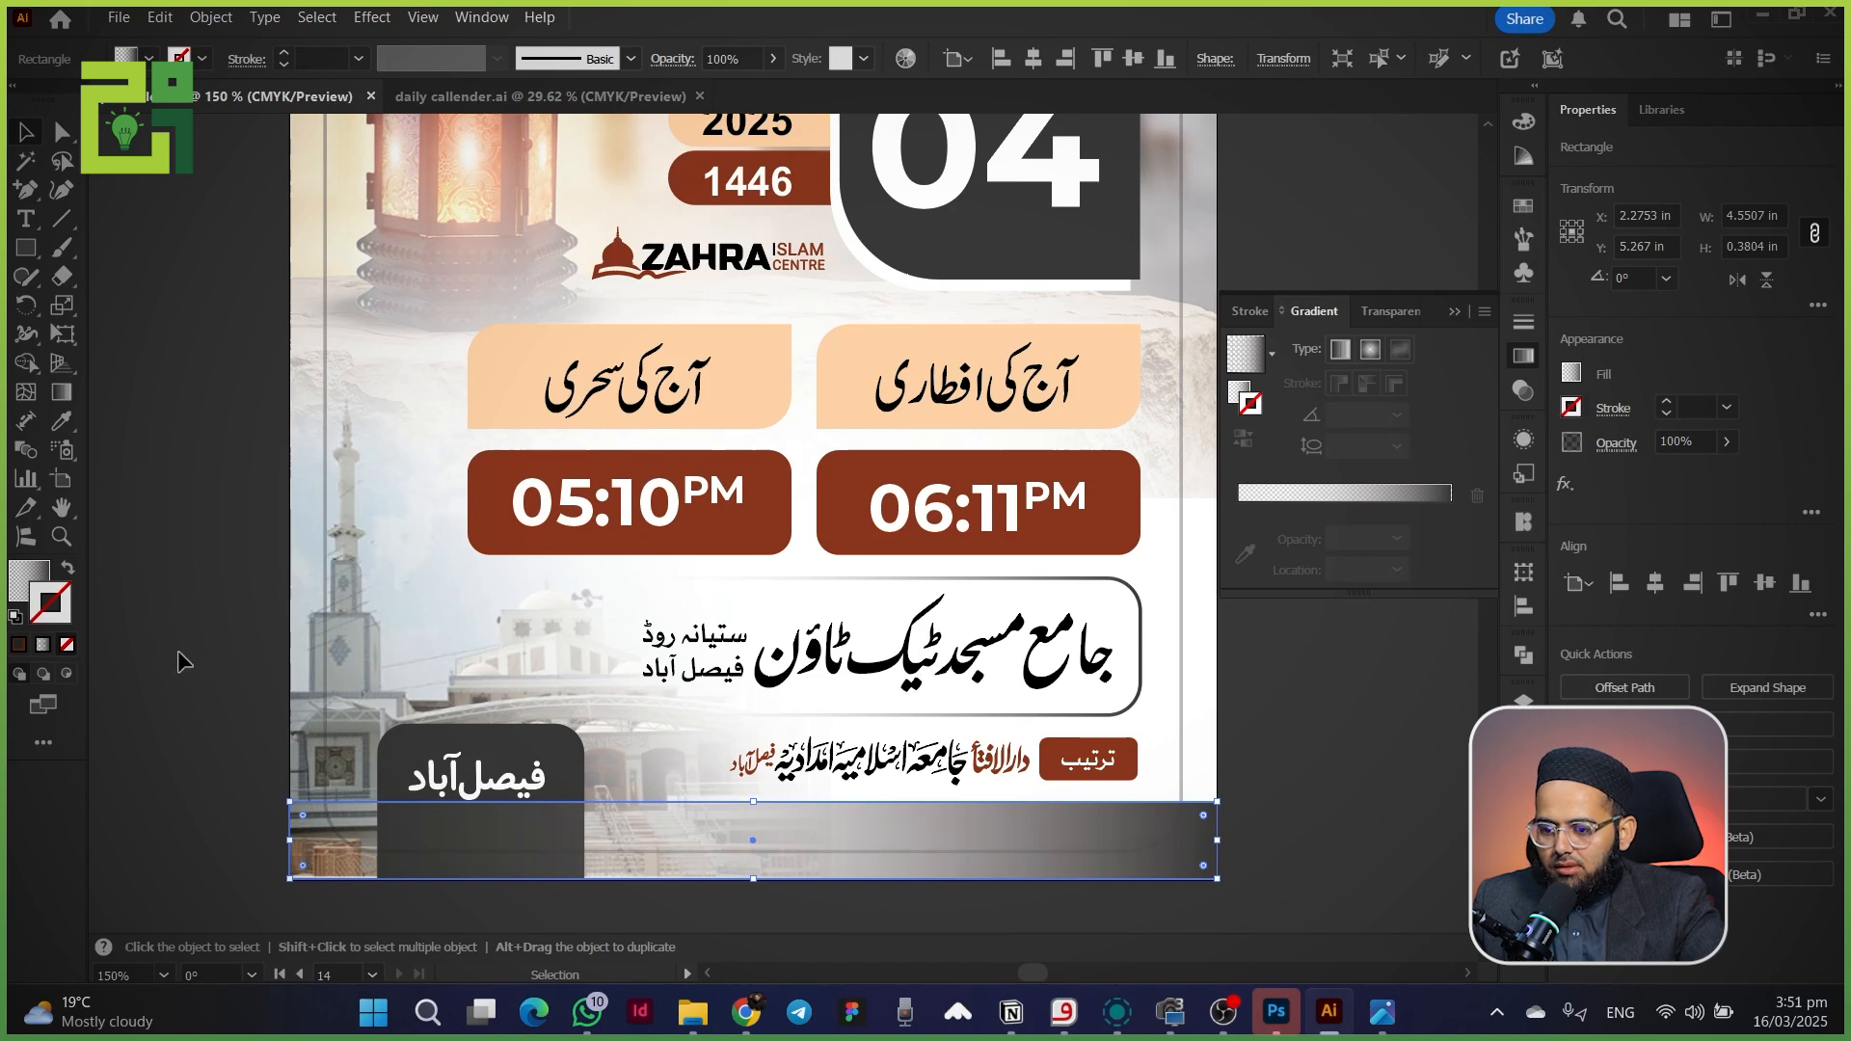
- Set the bottom bar's gradient angle to -90°
{"action": "left_click", "coordinate": [22, 584]}
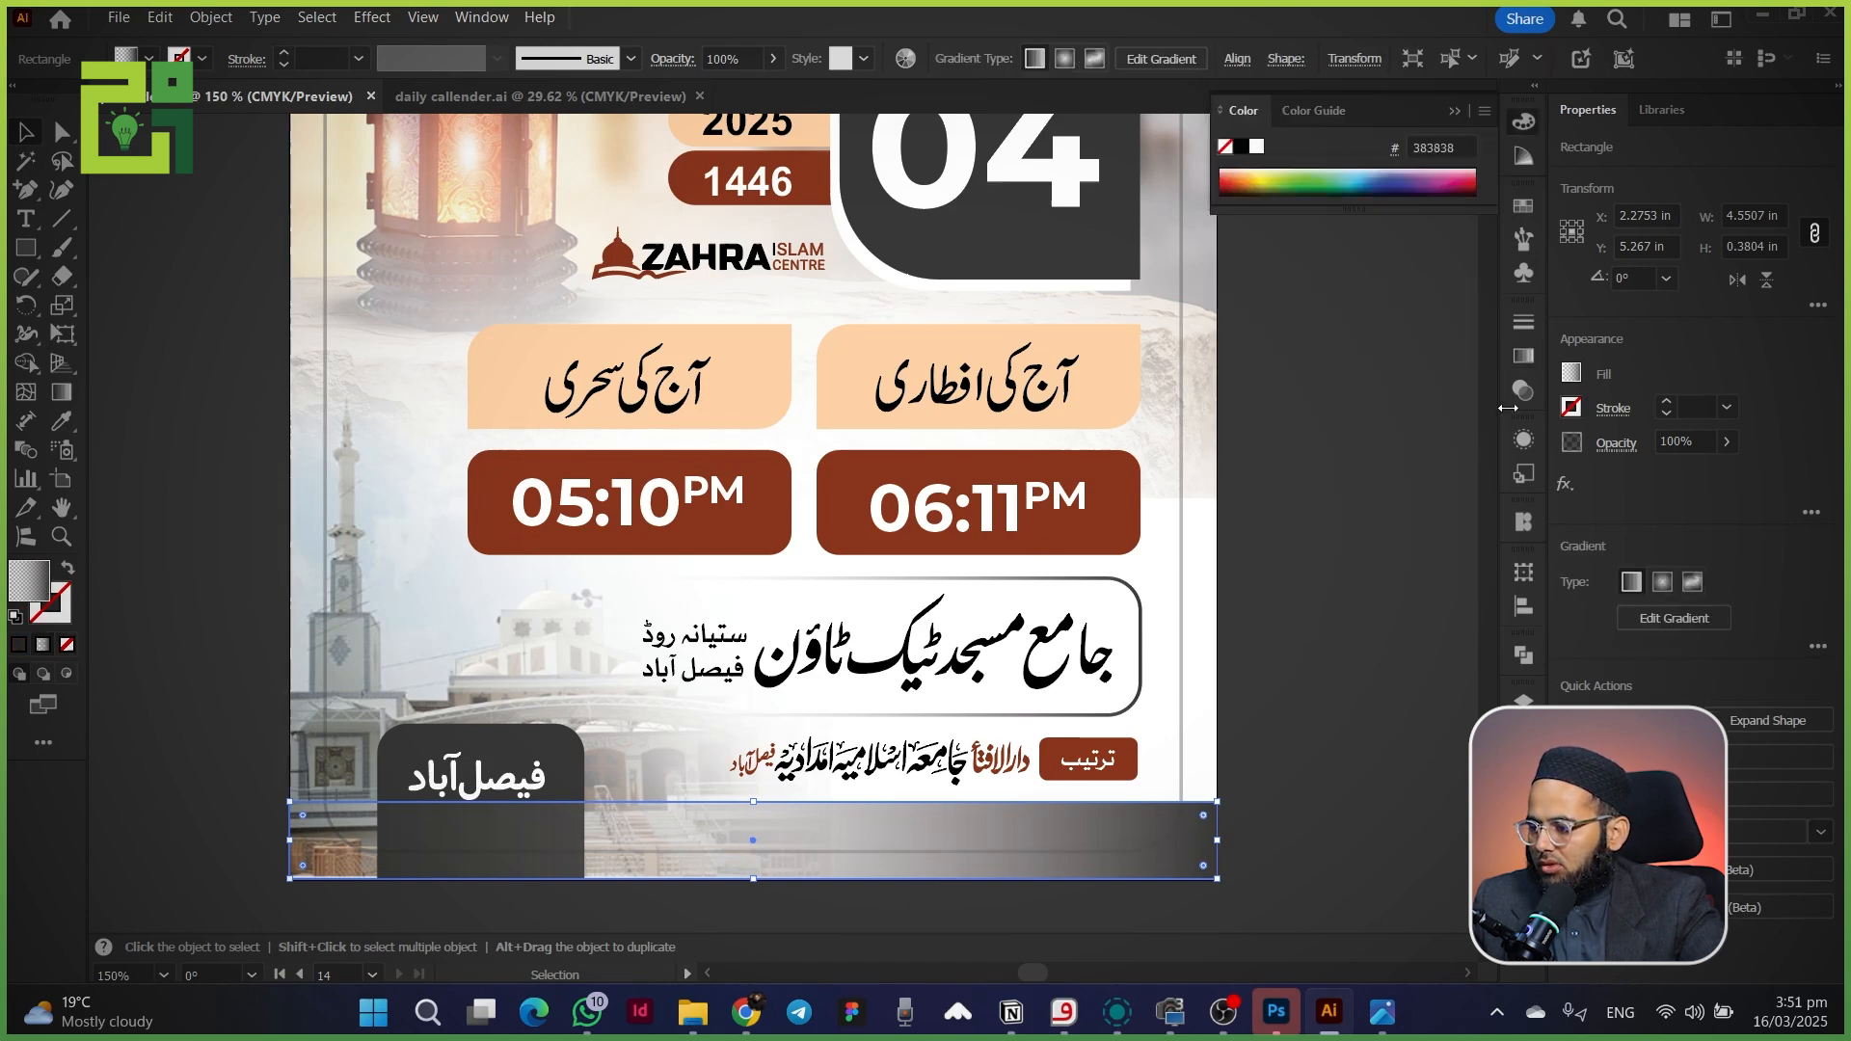
{"action": "left_click", "coordinate": [1523, 356]}
{"action": "left_click", "coordinate": [1399, 445]}
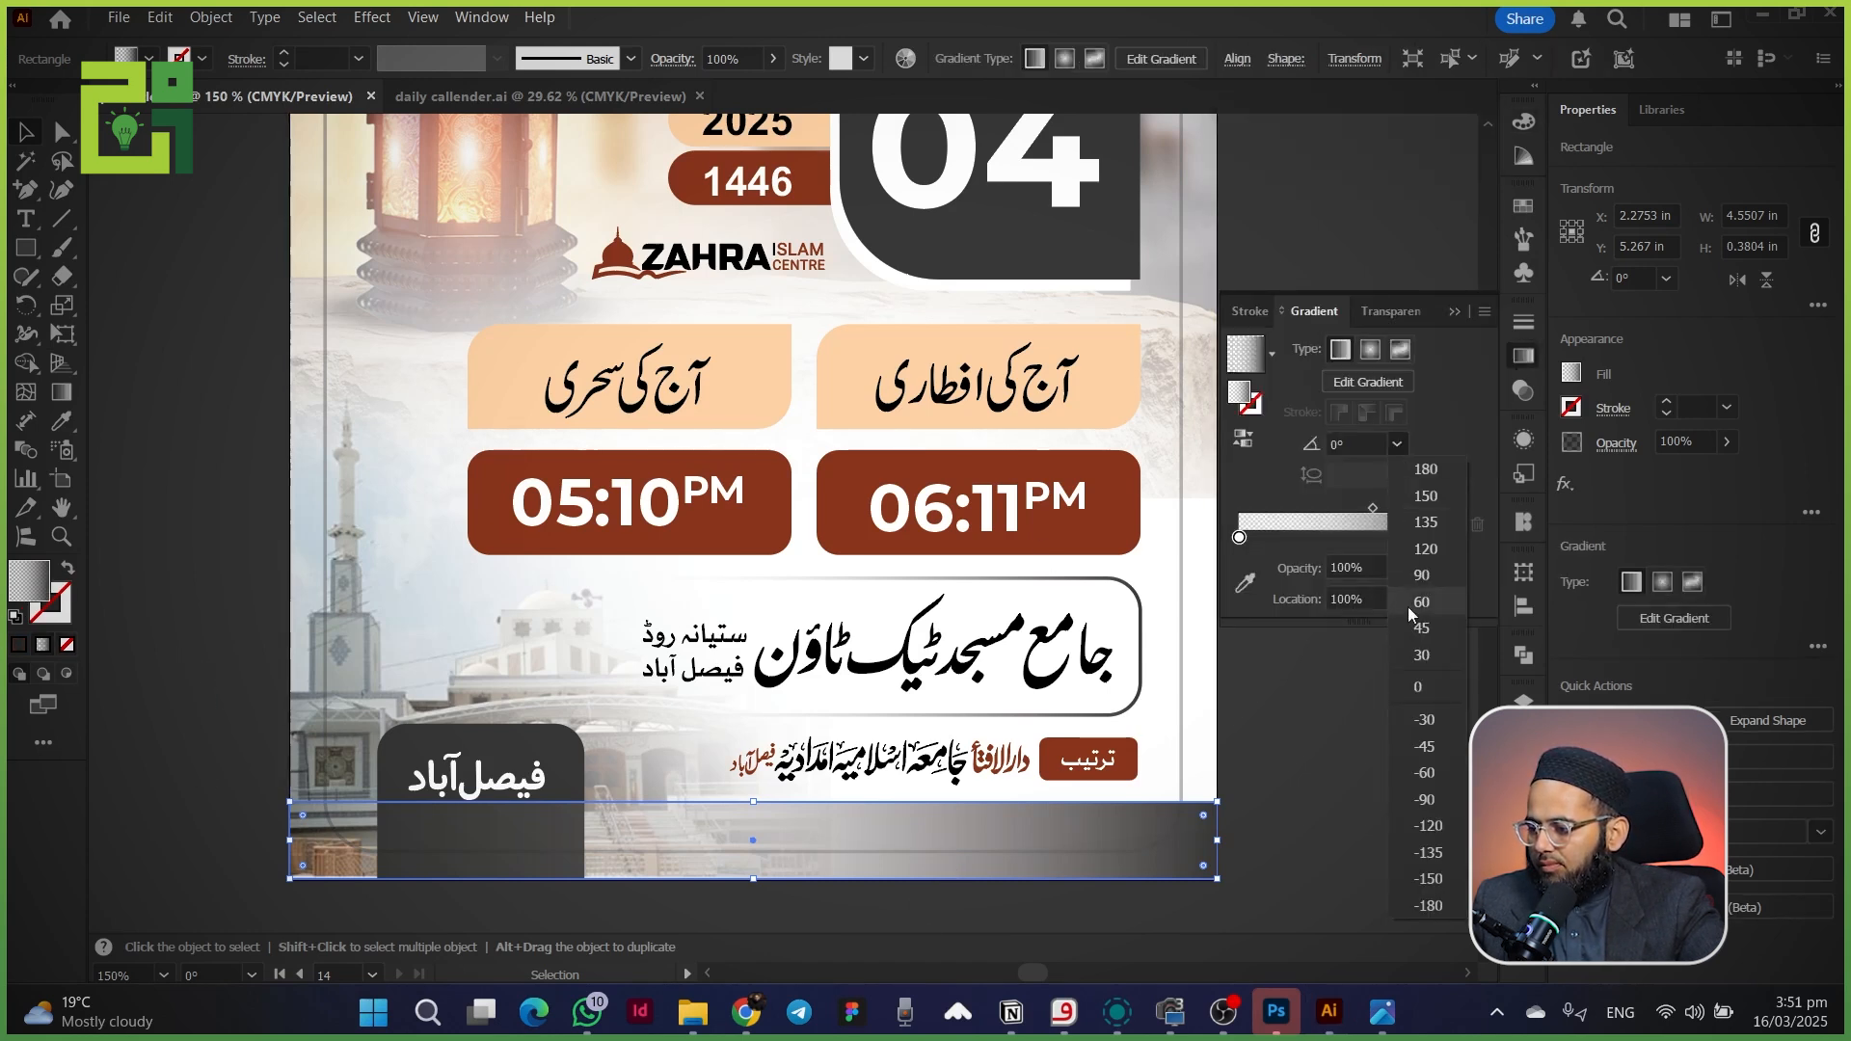
{"action": "left_click", "coordinate": [1425, 800]}
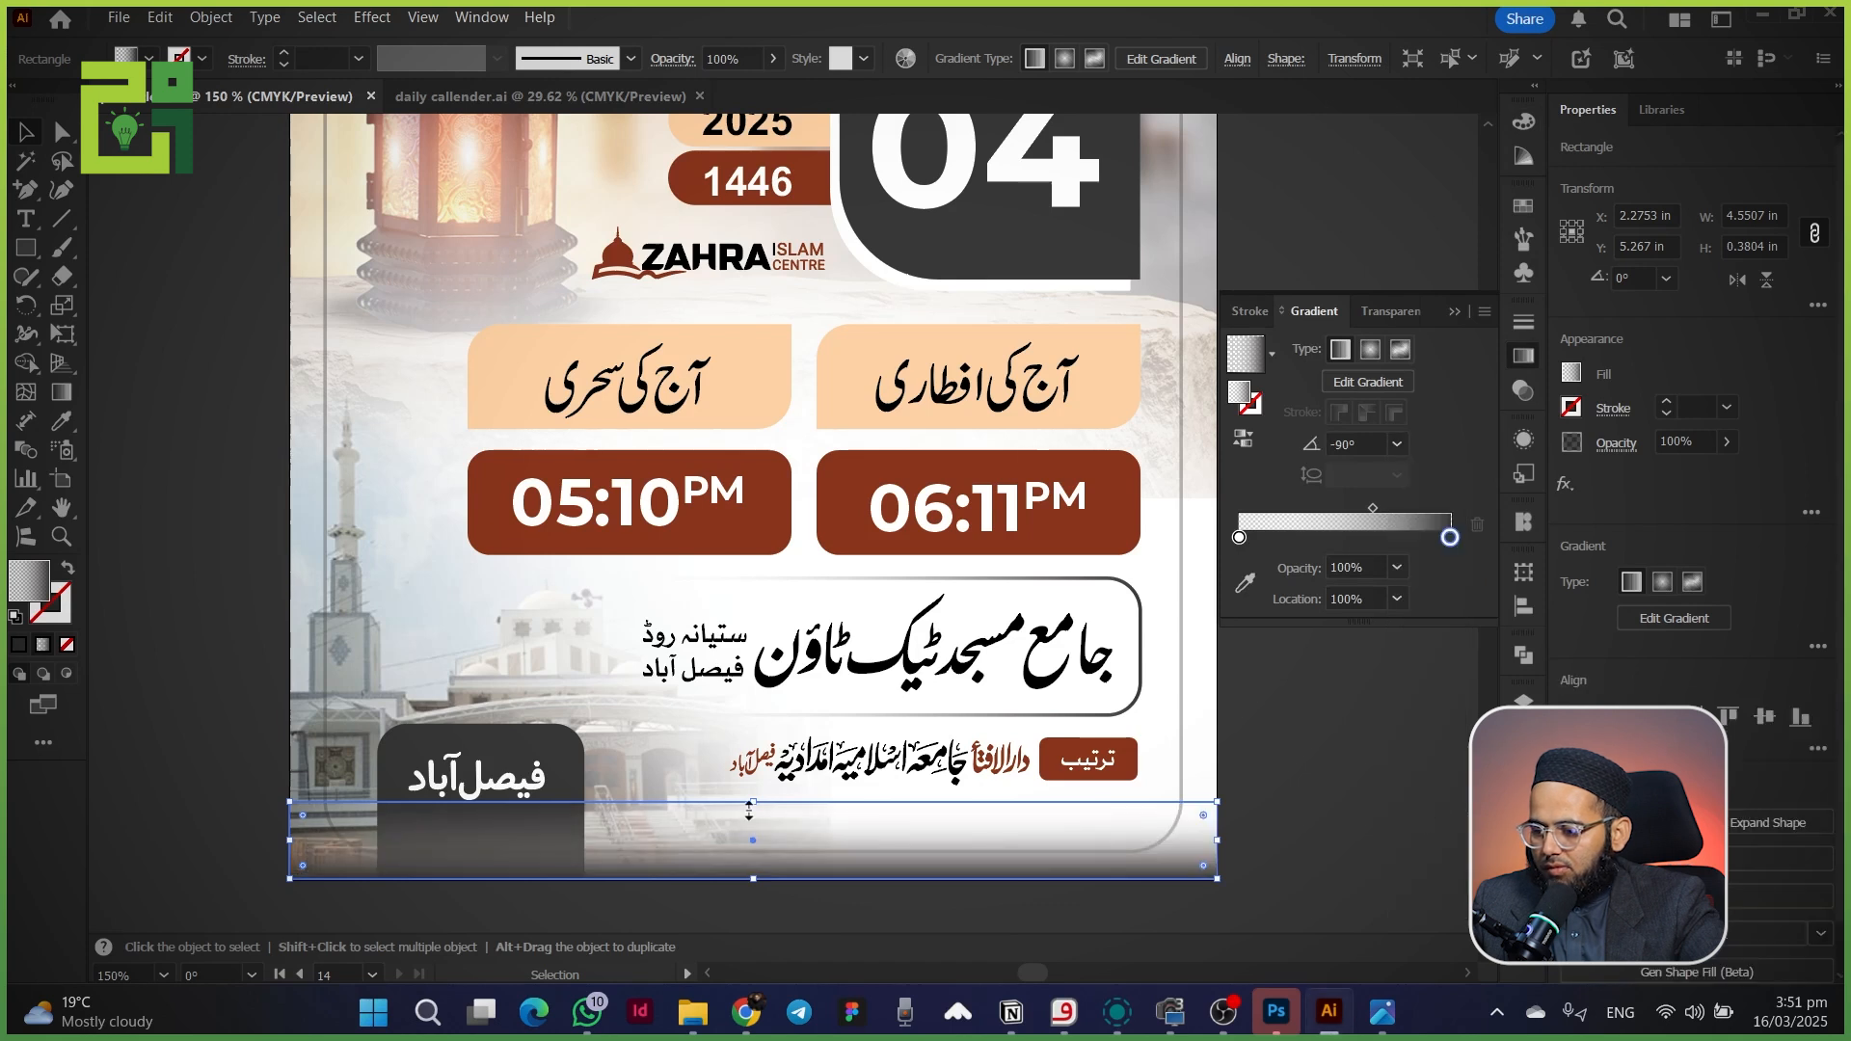
- Stretch the gradient bar upward past the top of the فیصل آباد tab and send it with the background behind all elements
{"action": "left_click_drag", "start_coordinate": [749, 811], "coordinate": [749, 701]}
{"action": "left_click", "coordinate": [344, 611], "text": "shift"}
{"action": "key", "text": "ctrl+shift+["}
{"action": "left_click", "coordinate": [253, 656]}
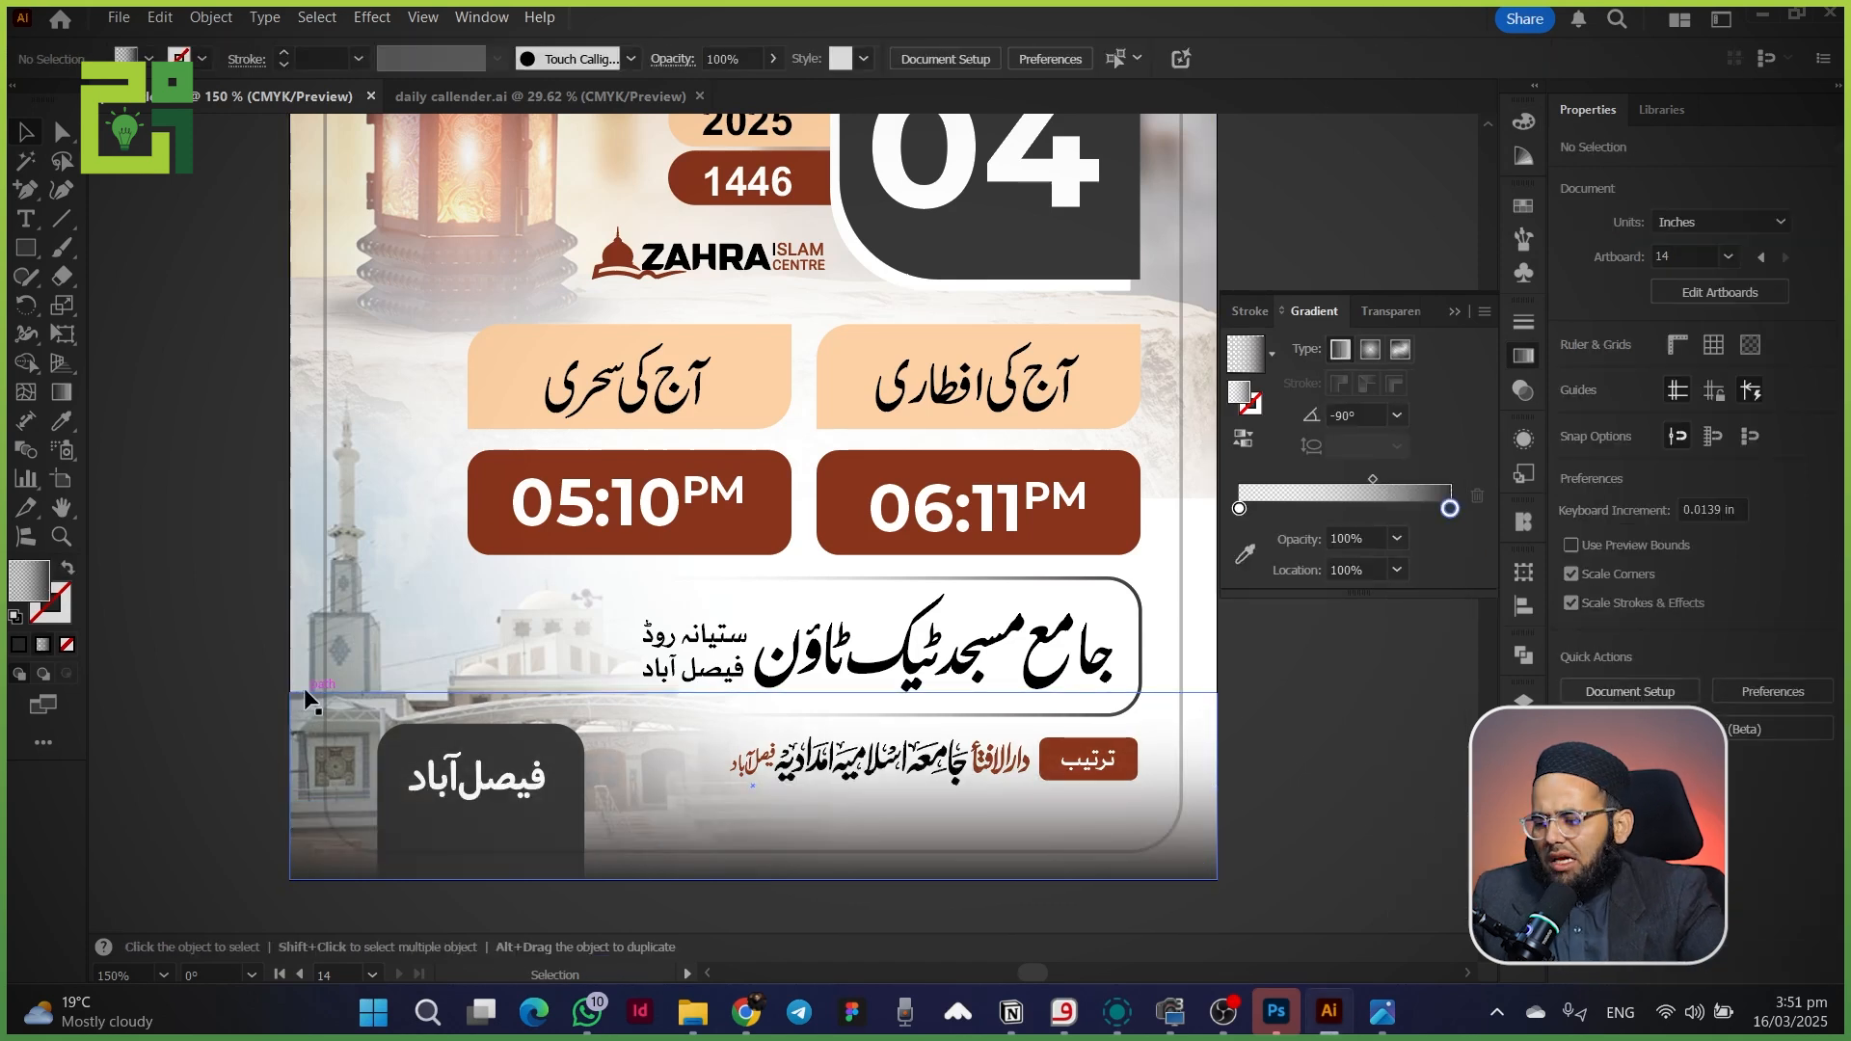
{"action": "key", "text": "space"}
{"action": "left_click_drag", "start_coordinate": [216, 572], "coordinate": [225, 617]}
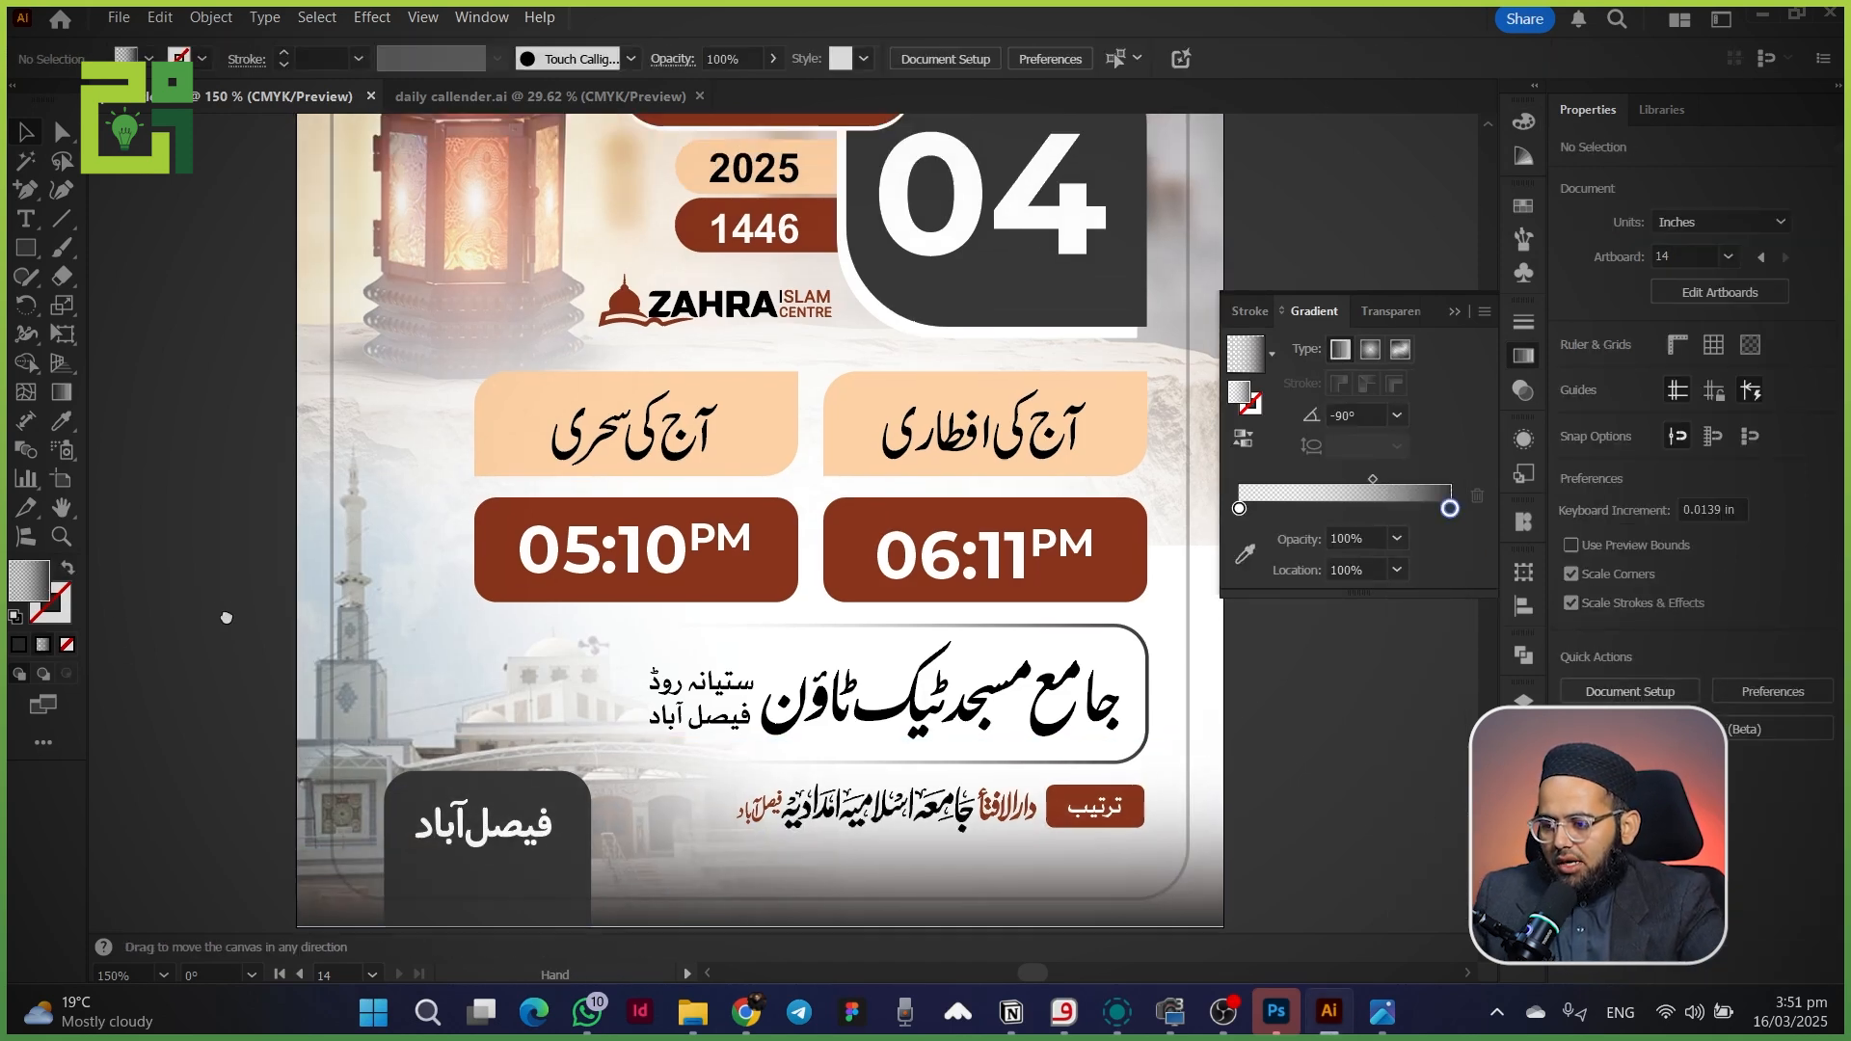
{"action": "key", "text": "ctrl+0"}
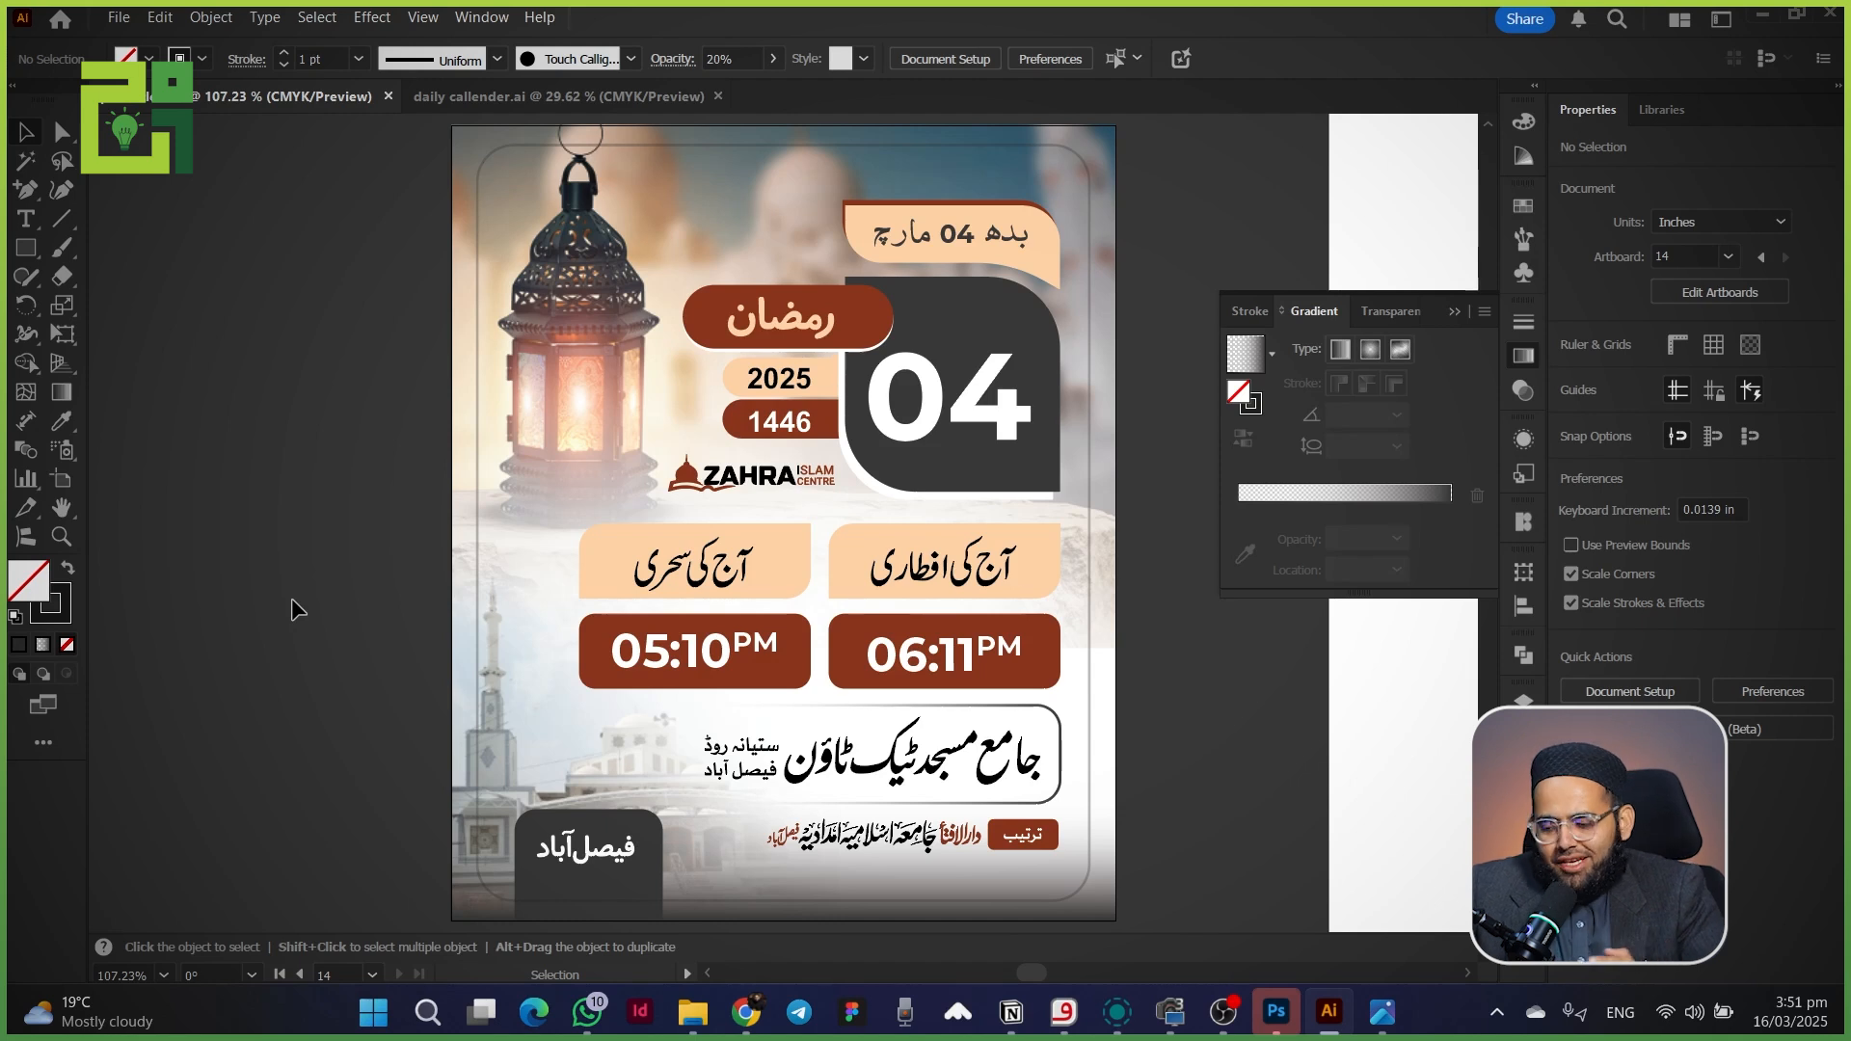